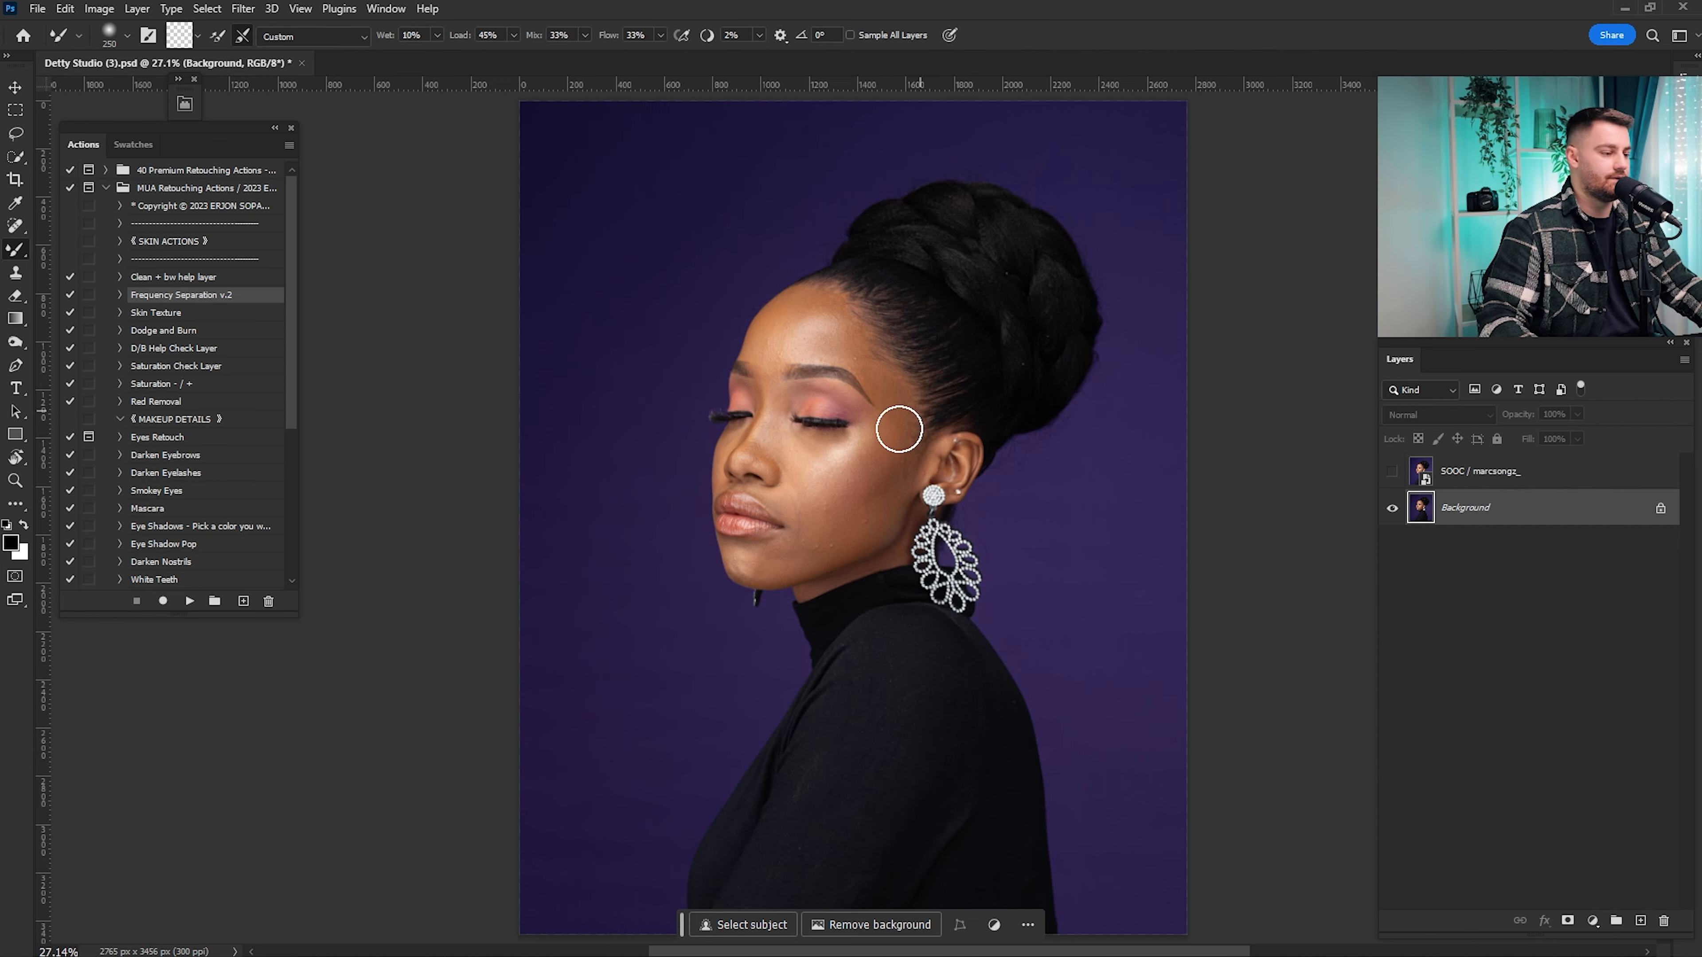
Step: Run the Clean + bw help layer retouching action on the portrait
left_click_drag(823, 454, 1072, 445)
left_click_drag(1097, 402, 1112, 563)
left_click_drag(1113, 482, 1101, 455)
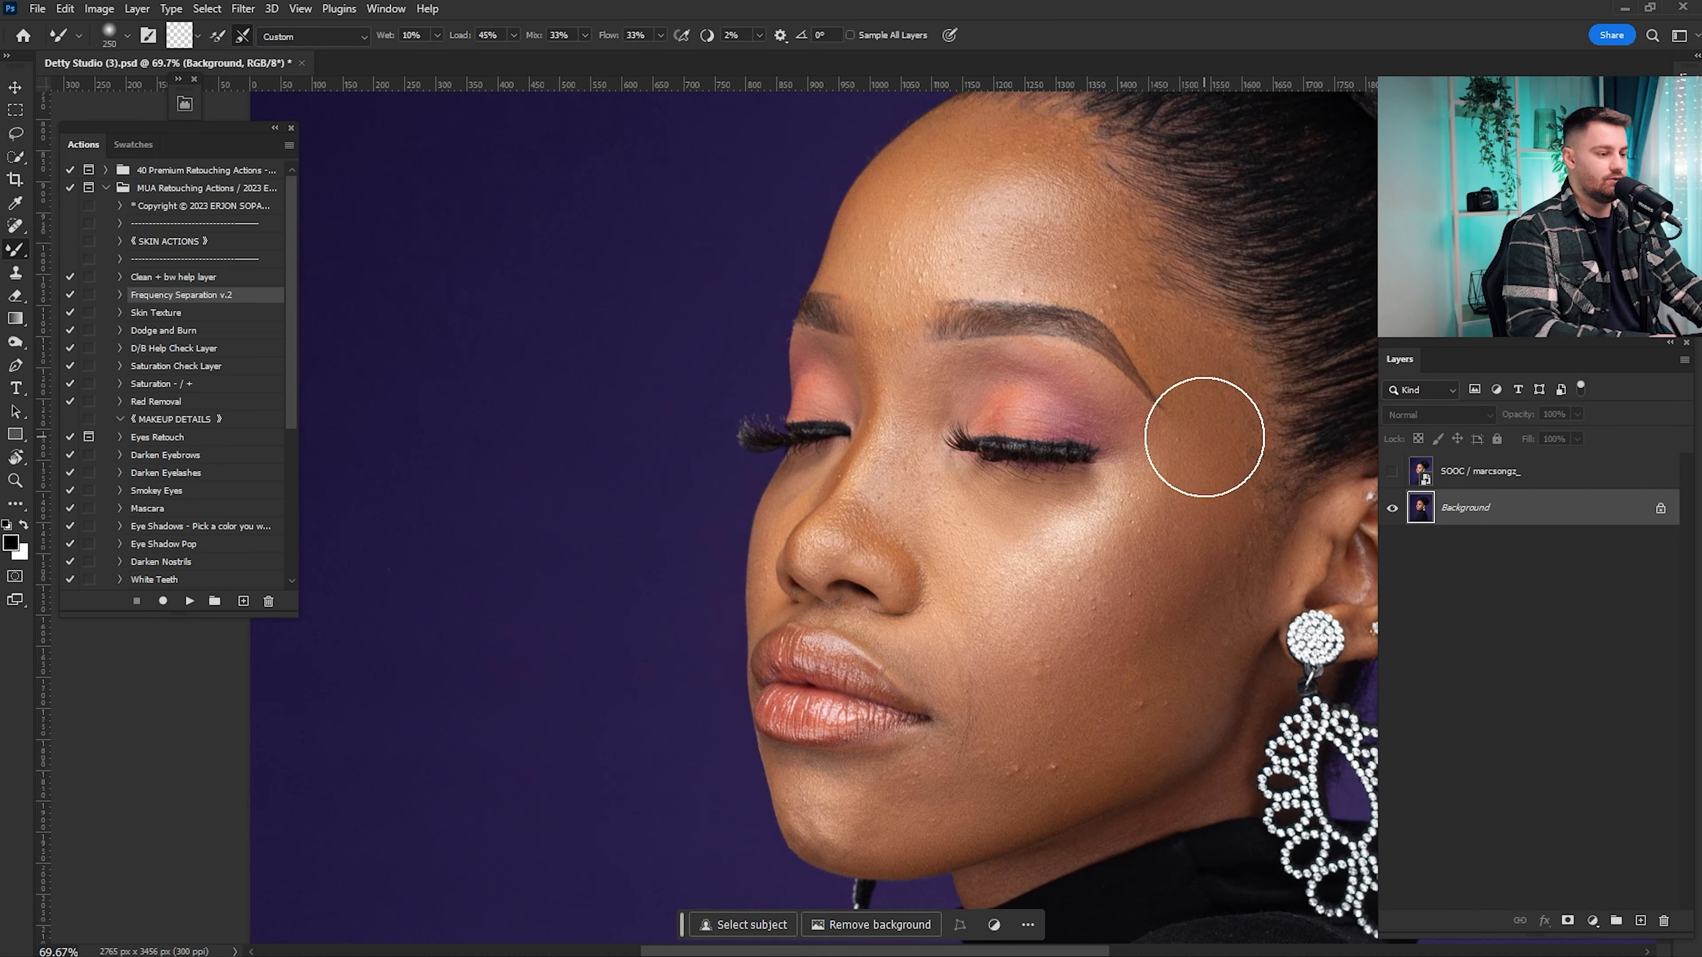
left_click(187, 277)
left_click(189, 601)
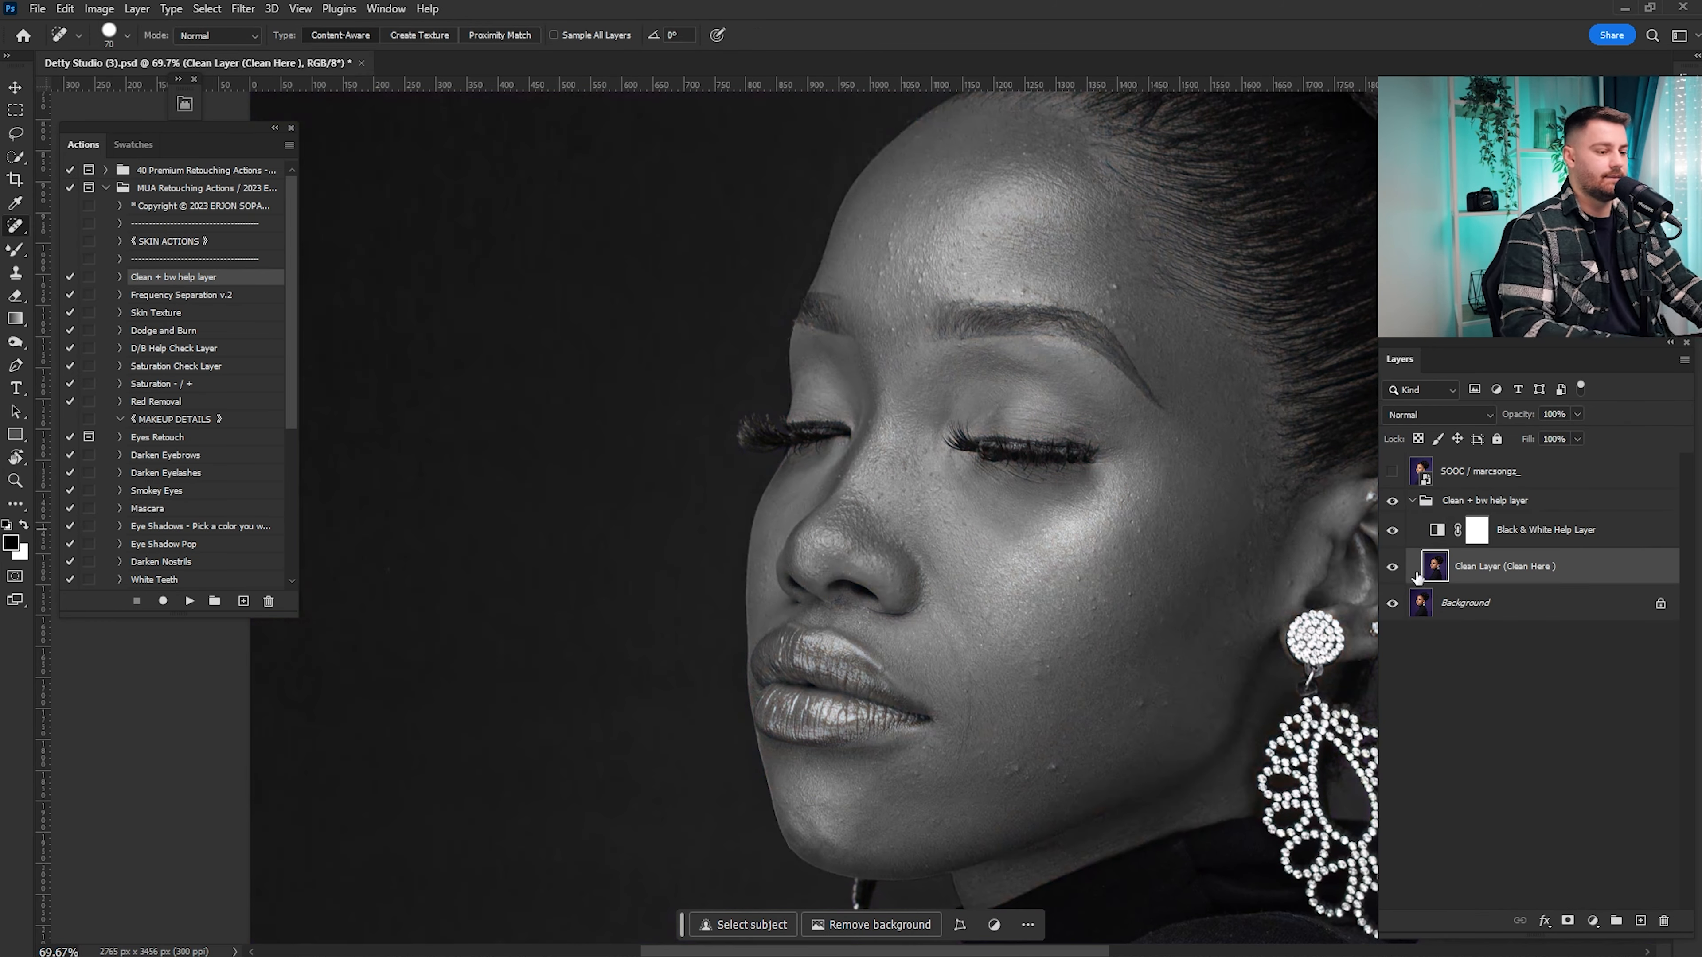
Step: Hide the Black & White Help Layer and activate the Spot Healing Brush Tool for the Clean Layer
scroll(1176, 684, "up", 4)
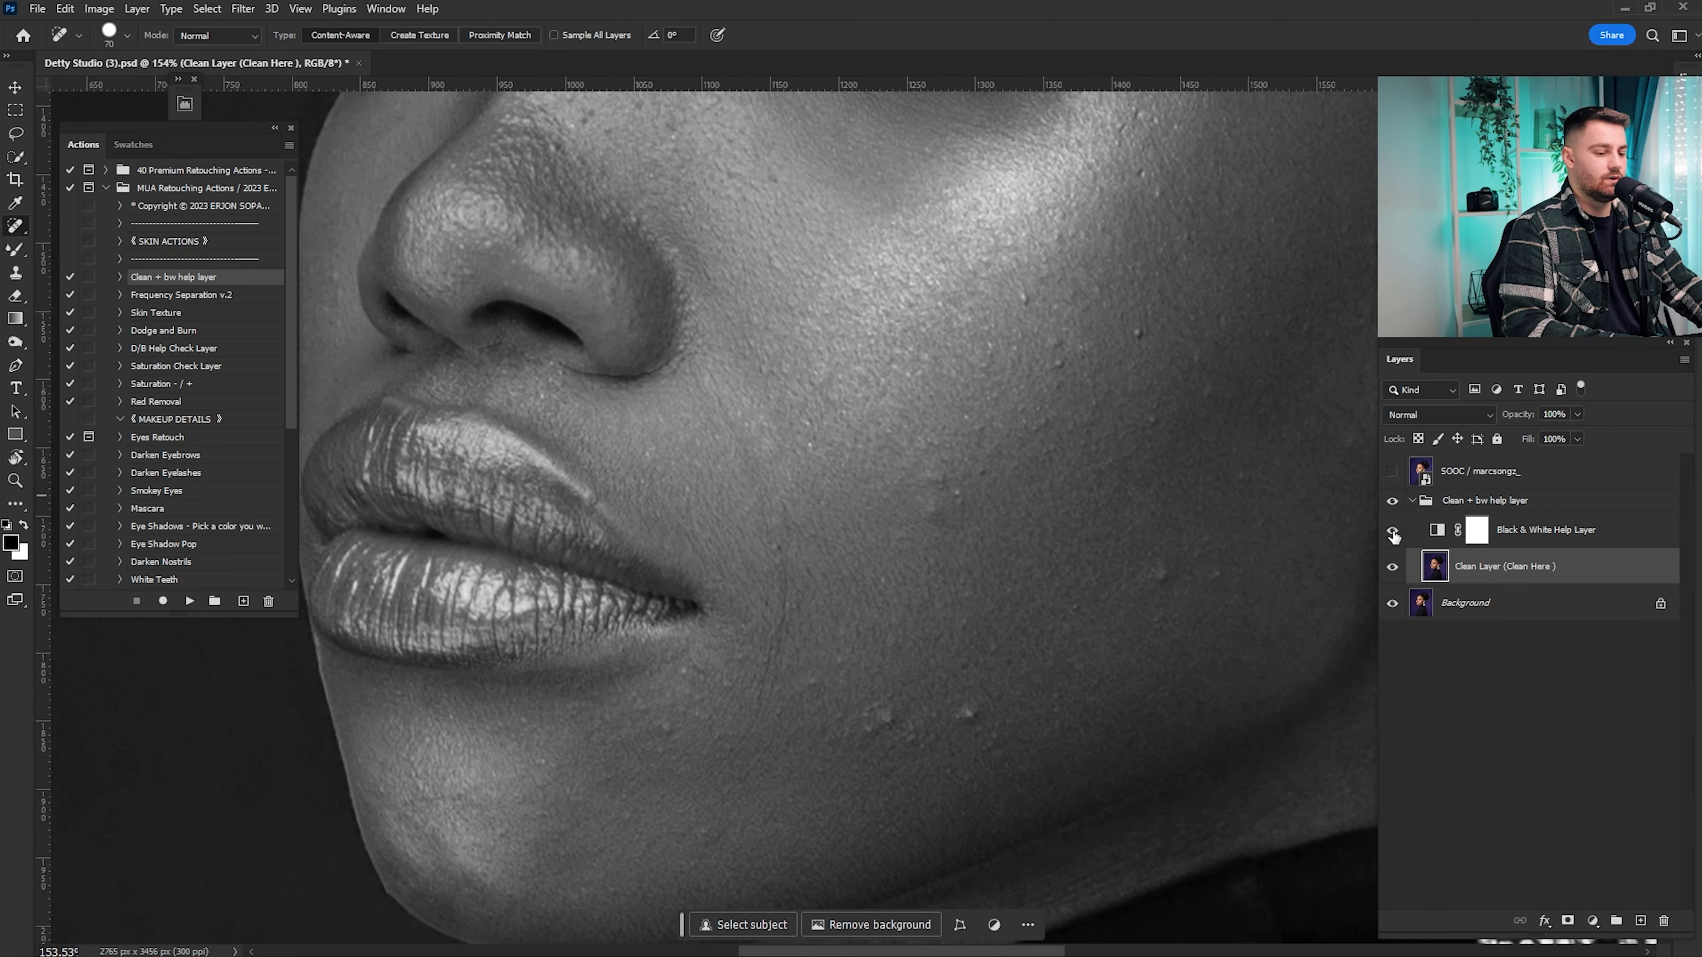
left_click(1394, 534)
scroll(980, 525, "up", 2)
right_click(15, 226)
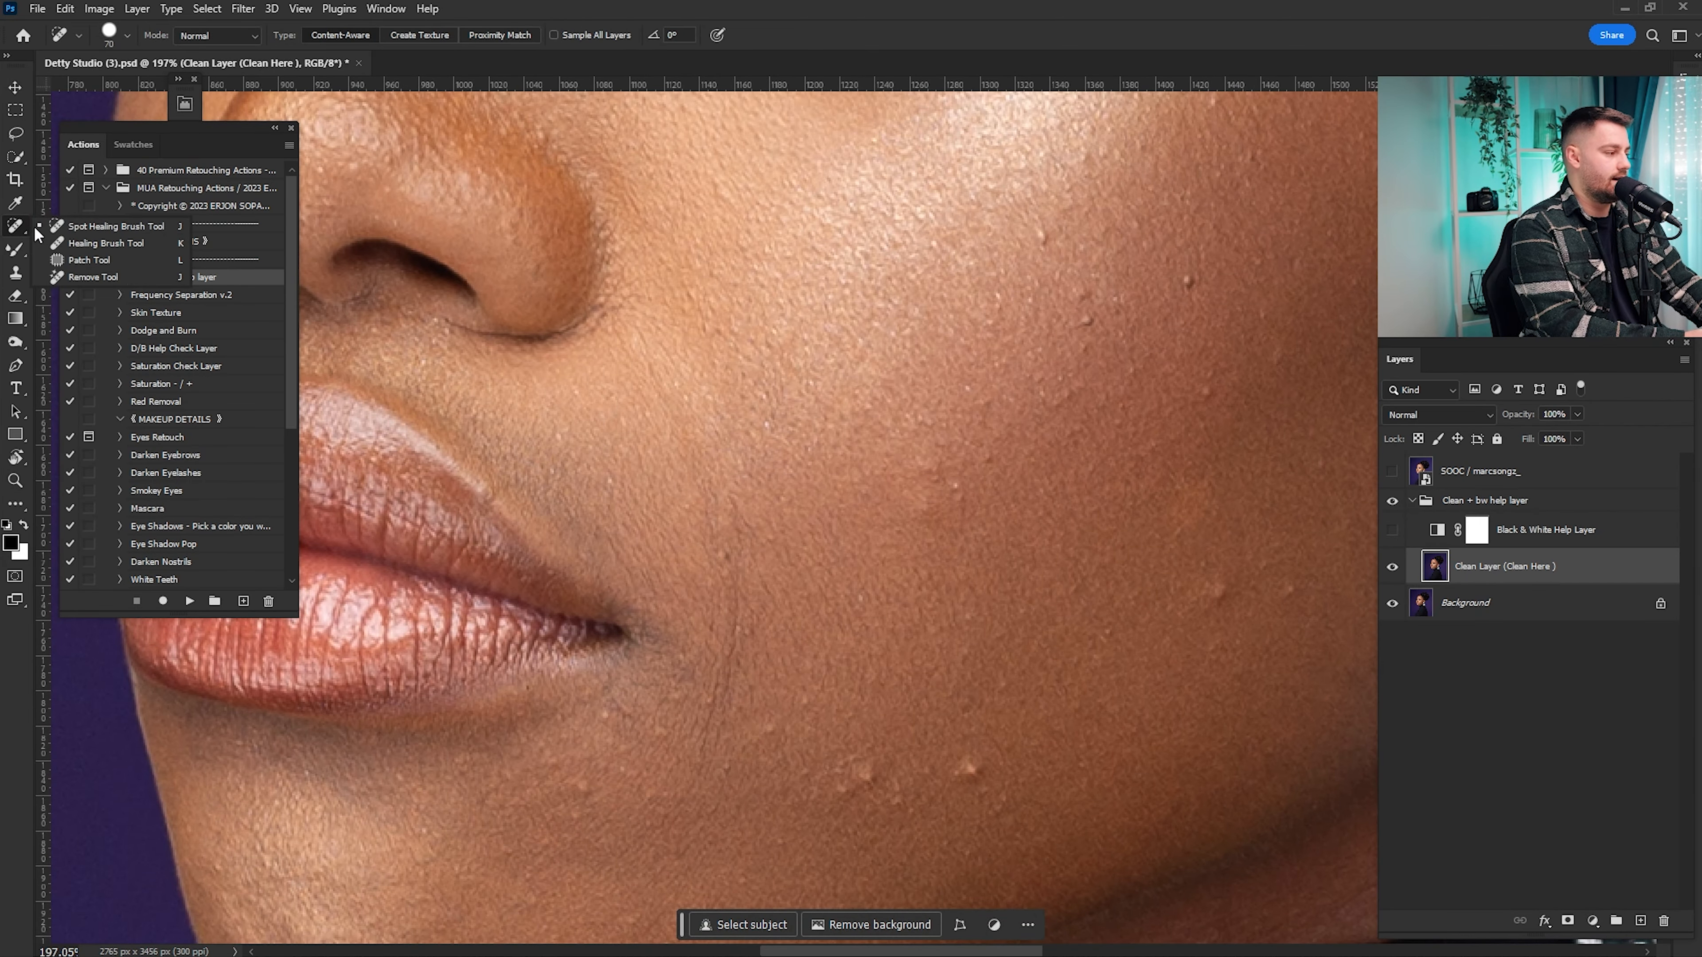
left_click(74, 228)
Step: Heal the raised blemishes on the lower cheek near the jaw with a 25 px spot healing brush
left_click_drag(1064, 522, 896, 396)
key("bracketleft")
key("bracketleft")
key("bracketleft")
key("bracketleft")
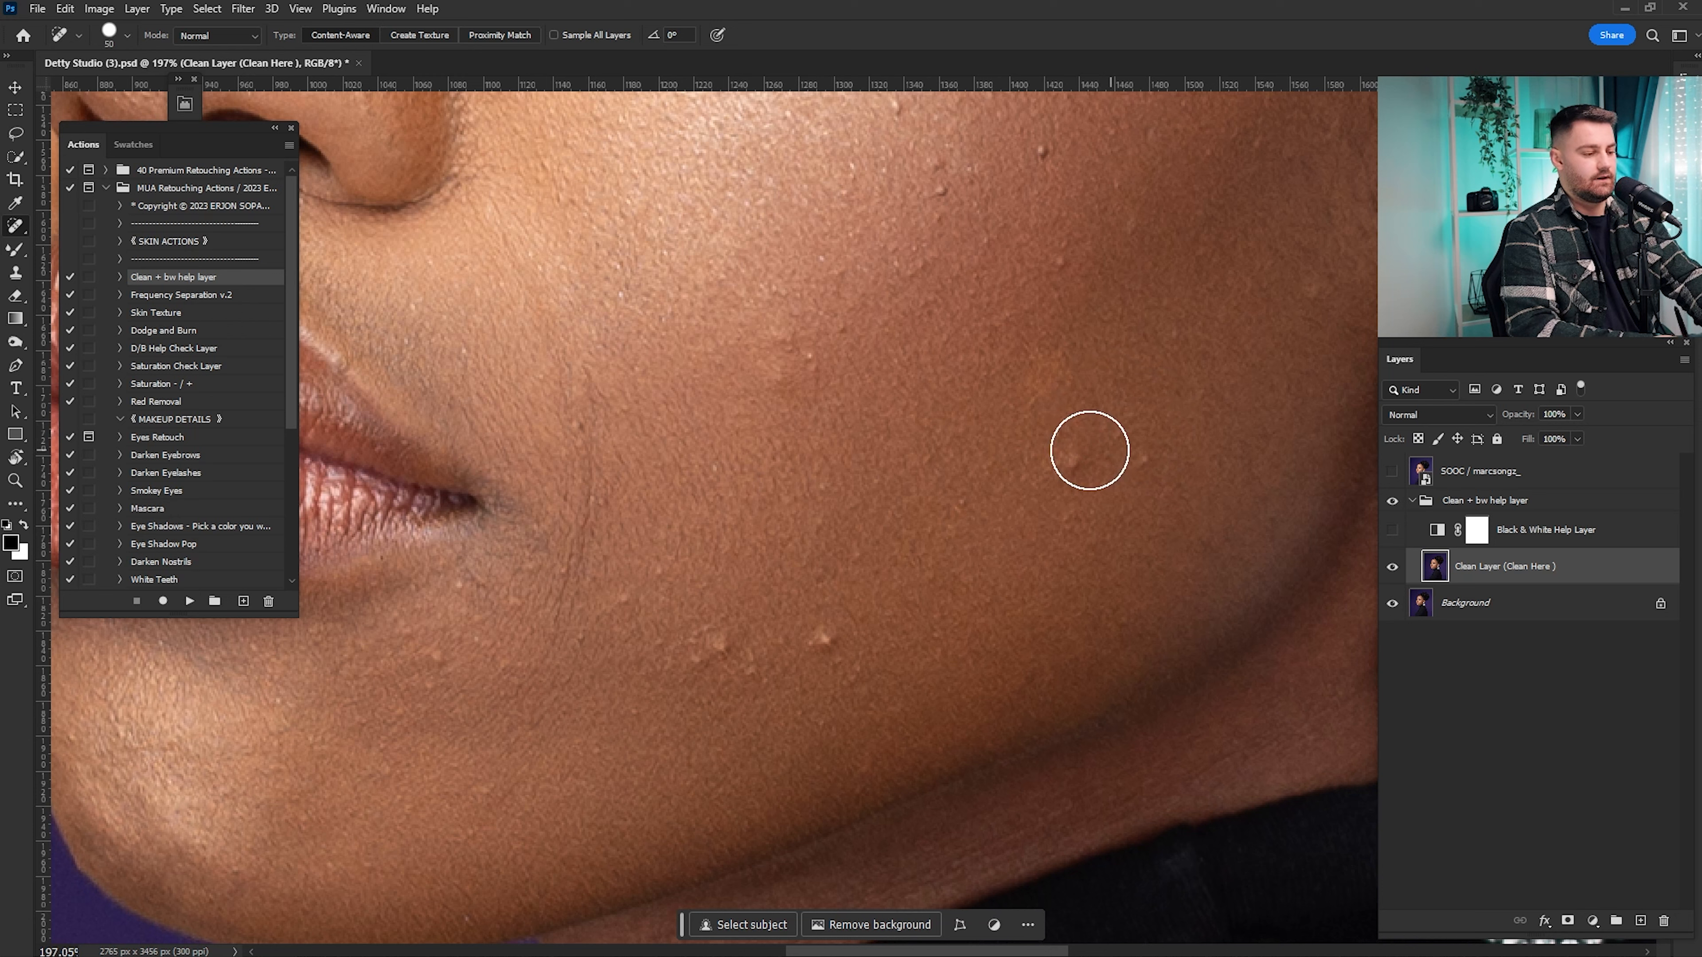
left_click(1074, 466)
left_click(1149, 456)
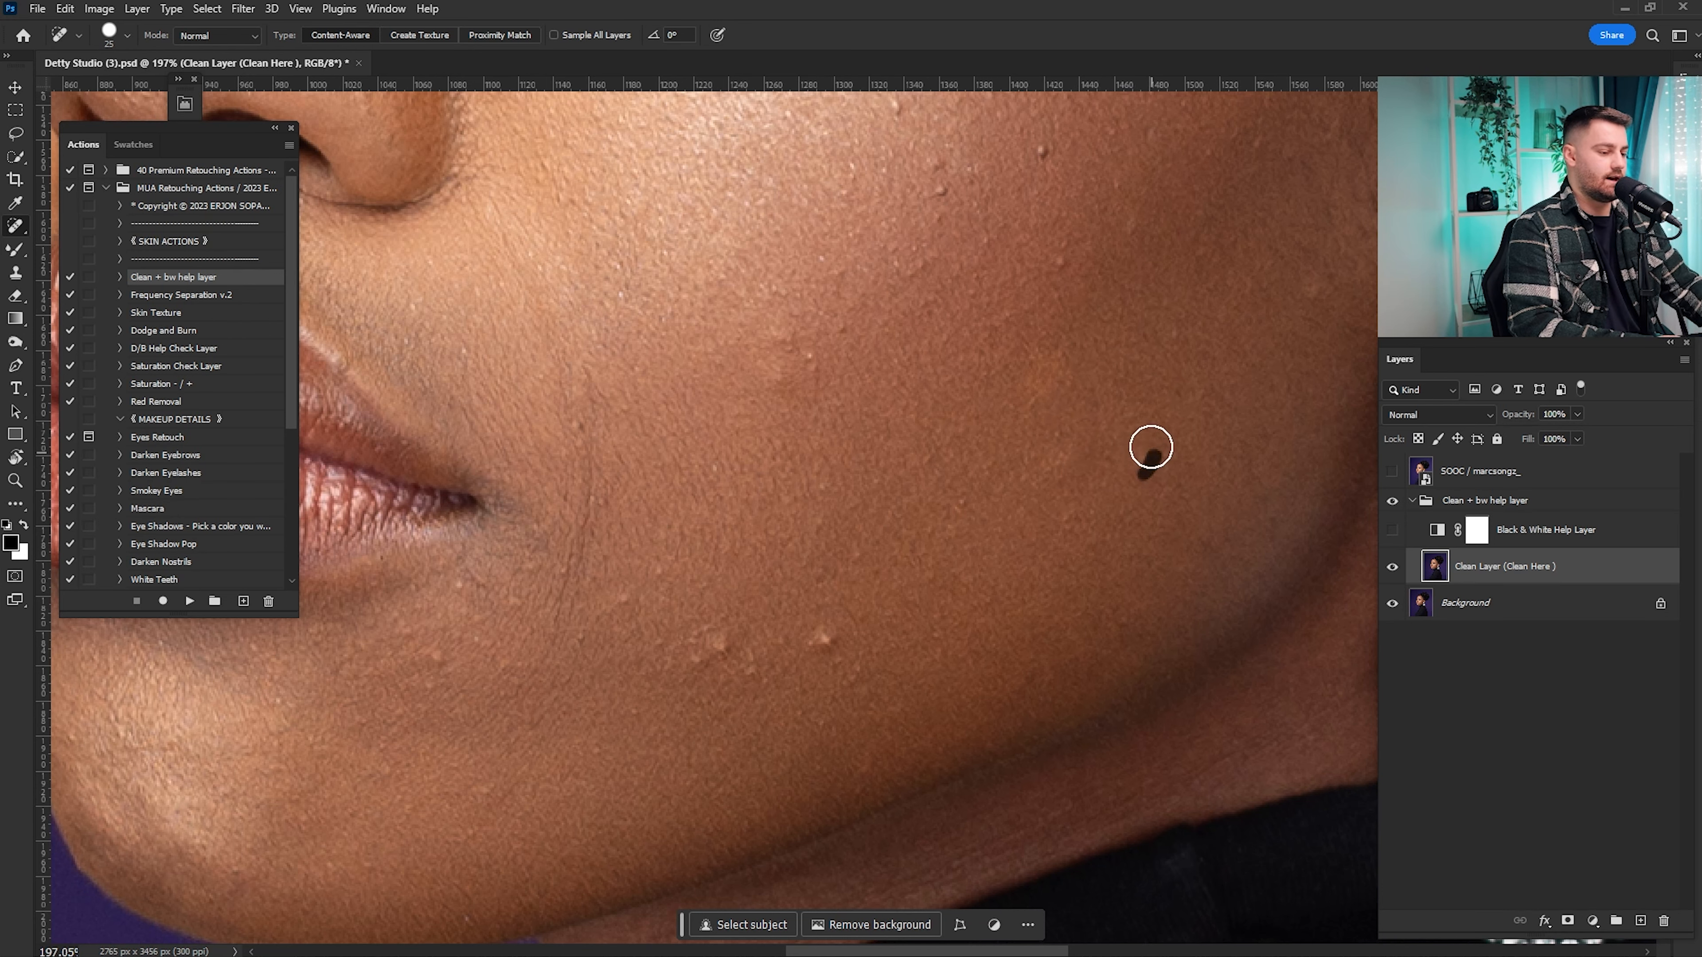
Step: Heal the bumps across the upper and middle cheek, enlarging the spot healing brush to 35 px
scroll(1109, 483, "up", 3)
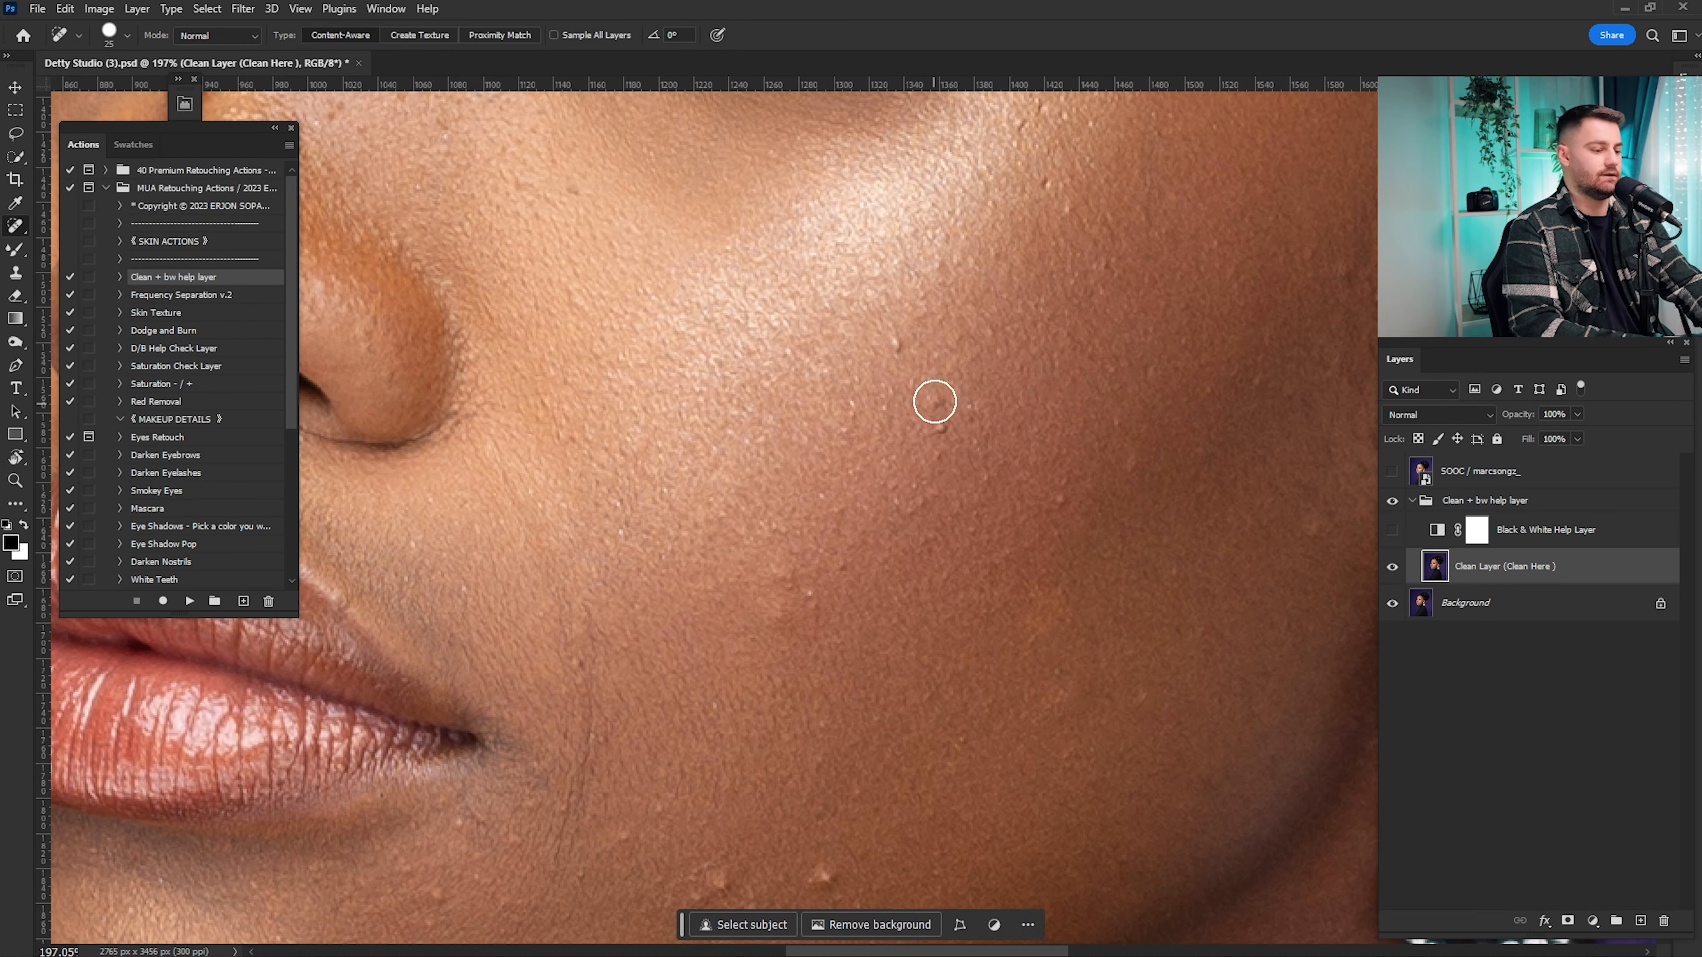
left_click_drag(937, 404, 943, 424)
left_click_drag(898, 335, 904, 358)
key("bracketright")
key("bracketright")
left_click(811, 598)
left_click_drag(764, 585, 976, 324)
left_click_drag(1056, 607, 1035, 629)
Step: Heal the small spots on the bridge of the nose and the skin around it
left_click_drag(703, 201, 931, 828)
left_click_drag(823, 497, 834, 514)
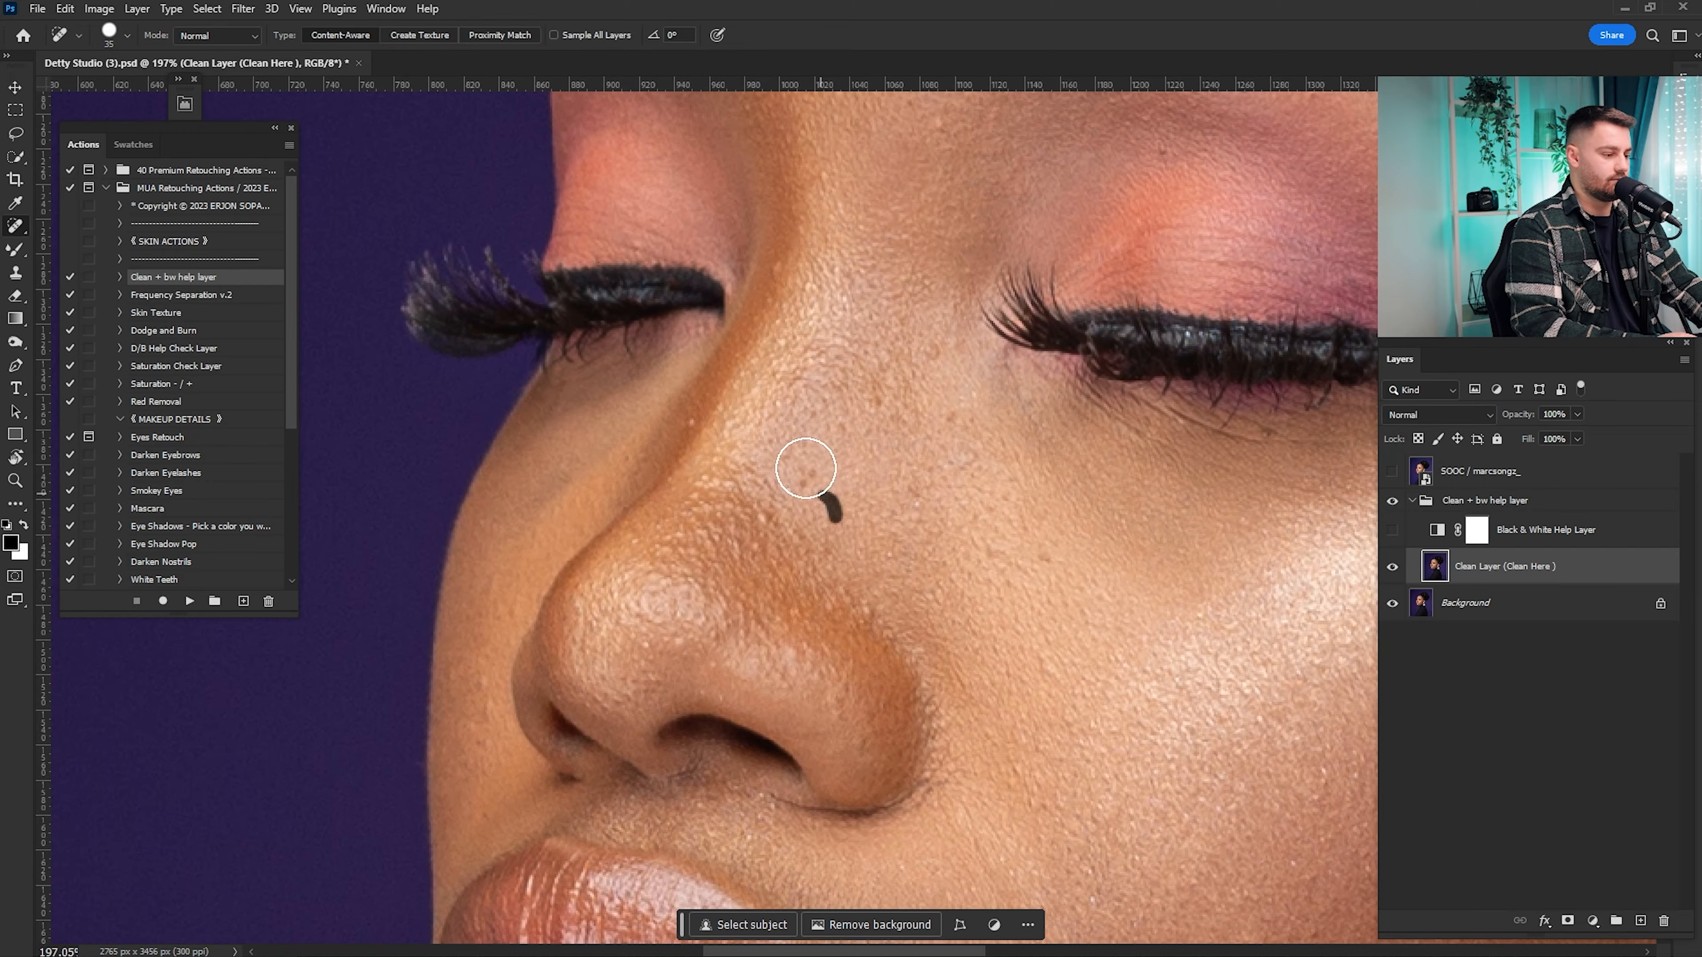
left_click_drag(804, 214, 858, 770)
left_click_drag(958, 325, 948, 343)
mouse_move(904, 376)
left_mouse_down()
mouse_move(947, 468)
mouse_move(806, 355)
left_mouse_up()
left_click_drag(861, 475, 845, 485)
Step: Heal the remaining spots on the upper eyelid, the face and the forehead above the eyebrow
left_click_drag(950, 466, 777, 347)
left_click(715, 619)
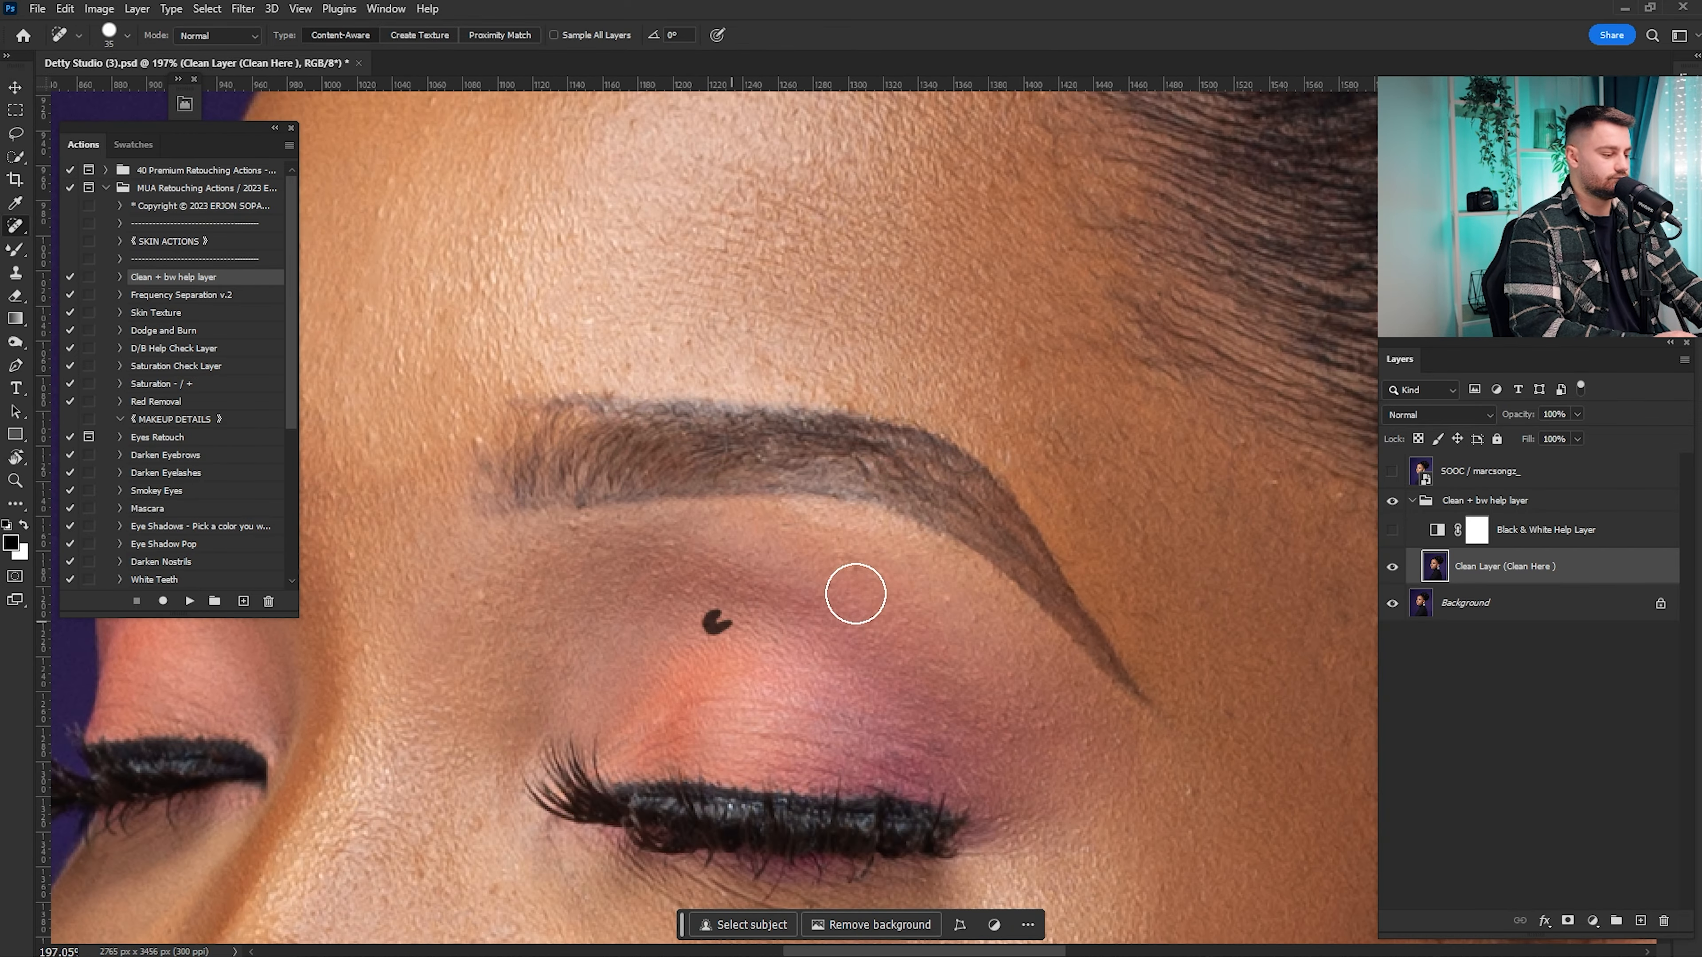
left_click_drag(1045, 891, 925, 101)
left_click_drag(1149, 540, 866, 654)
left_click_drag(771, 281, 1057, 864)
left_click_drag(1065, 546, 1053, 560)
left_click_drag(670, 281, 1163, 503)
left_click_drag(967, 337, 982, 348)
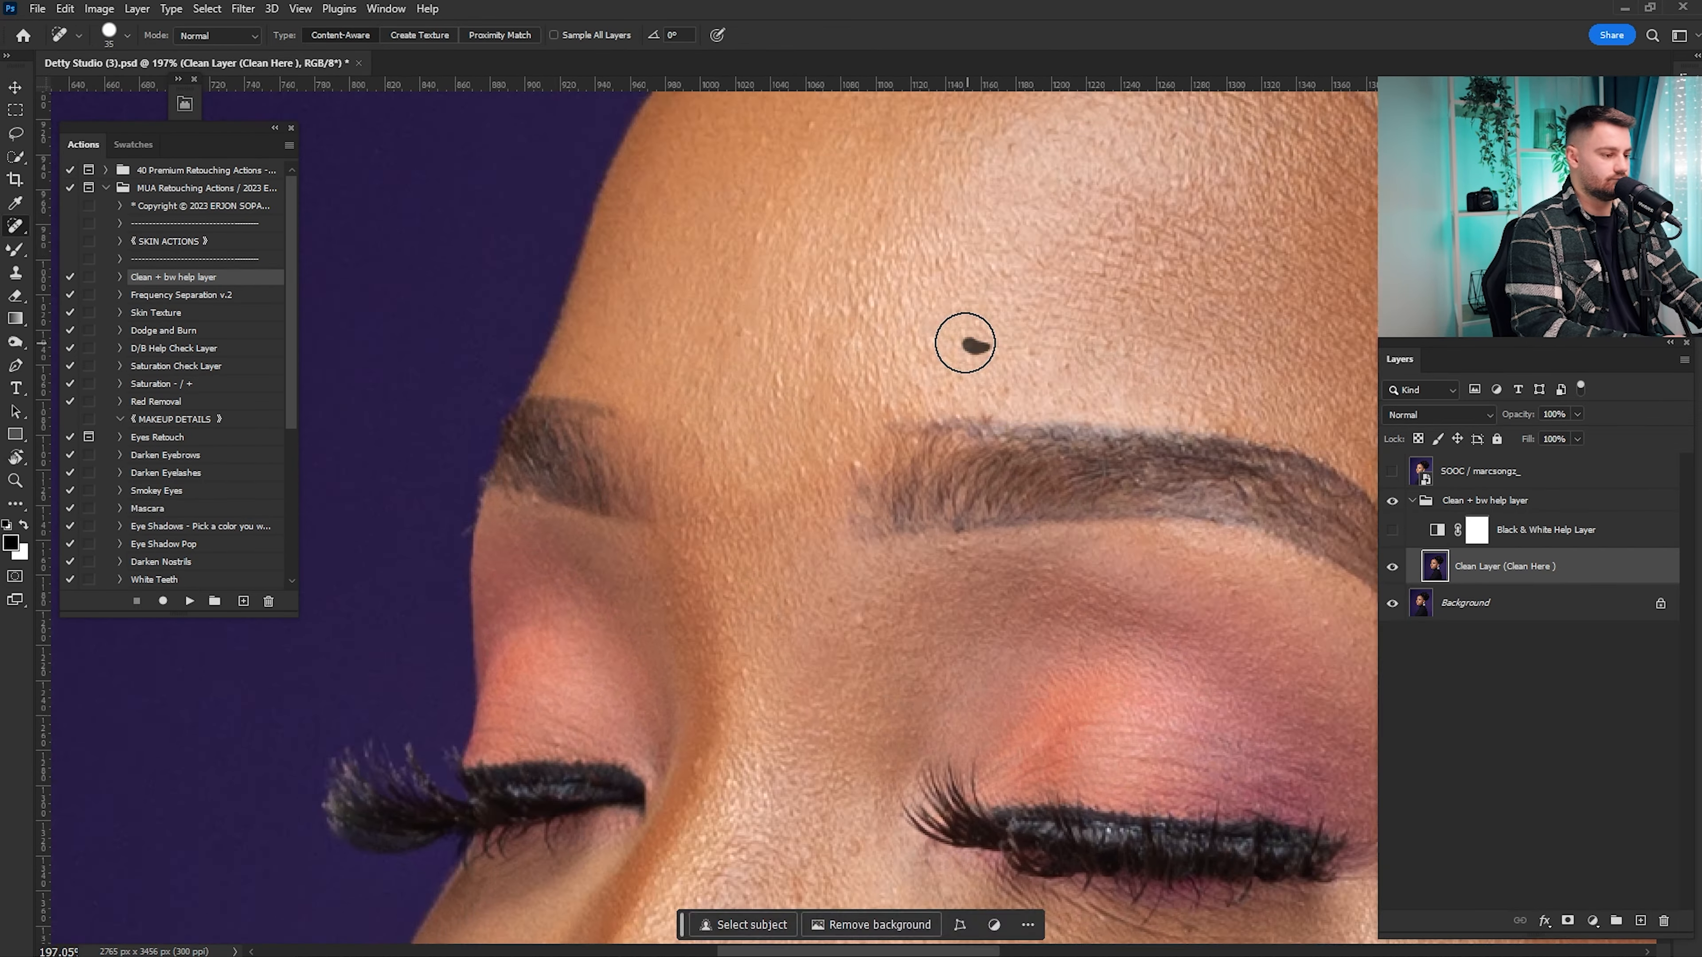
left_click_drag(897, 892, 1032, 201)
mouse_move(1013, 932)
left_mouse_down()
mouse_move(1140, 437)
mouse_move(797, 673)
left_mouse_up()
Step: Begin a Pen tool path at the forehead hairline and trace it up to the front of the hair bun
key("ctrl+0")
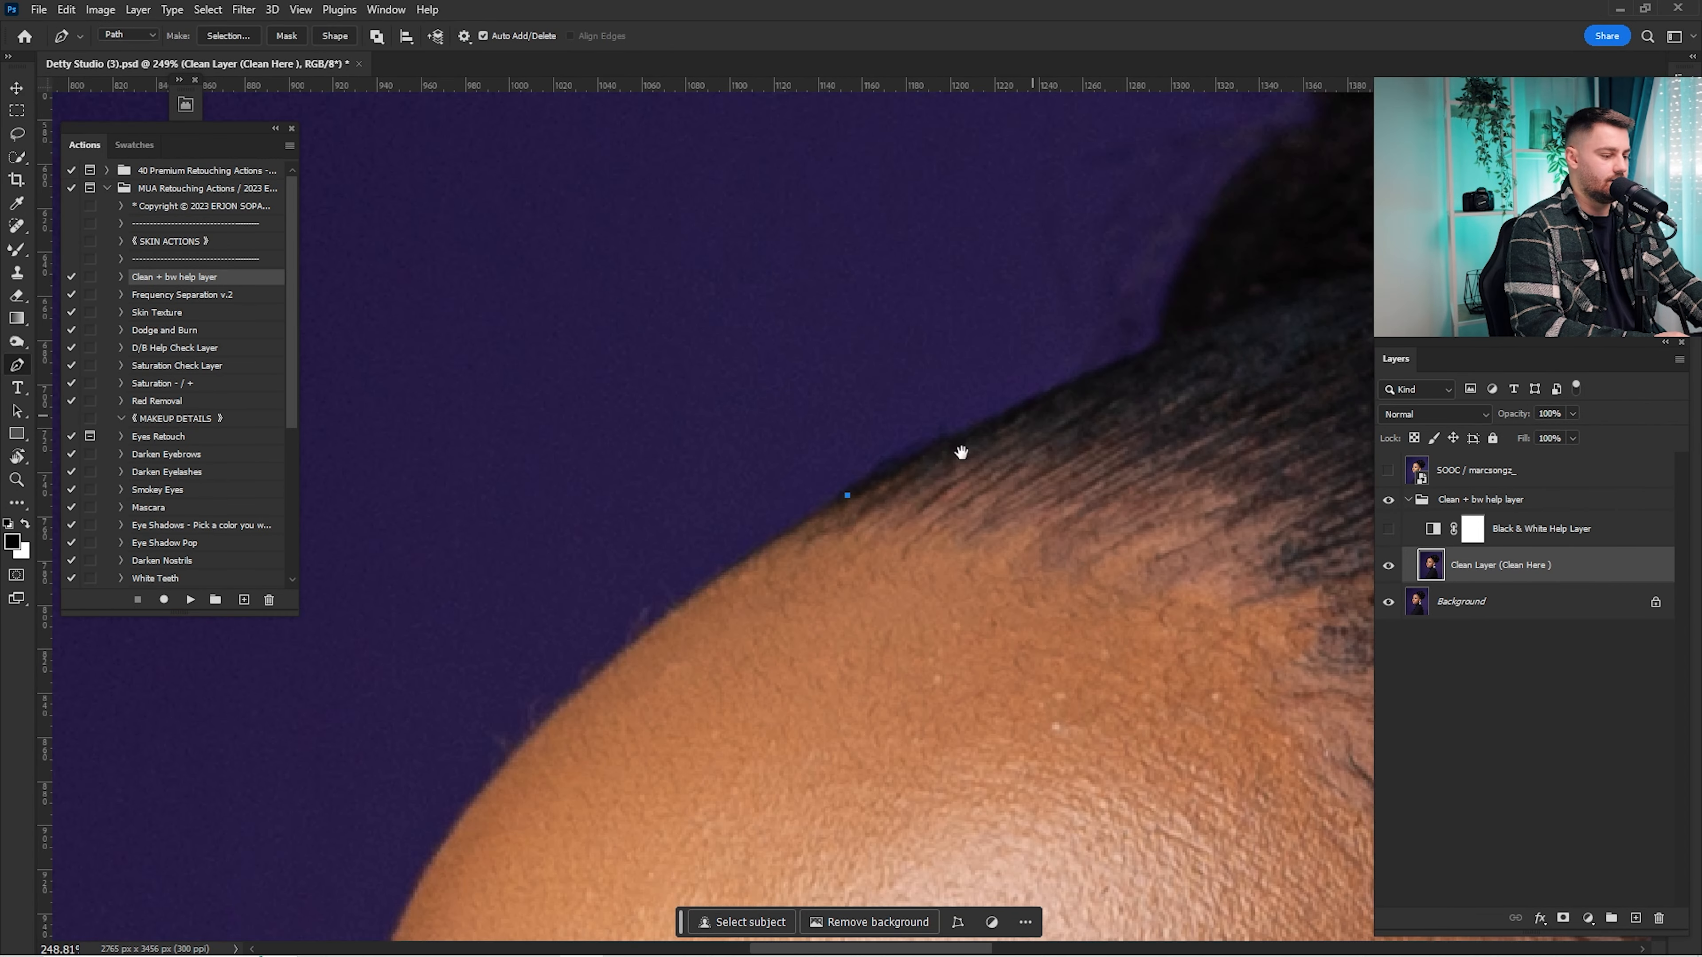
left_click_drag(961, 452, 783, 562)
left_click_drag(915, 480, 978, 456)
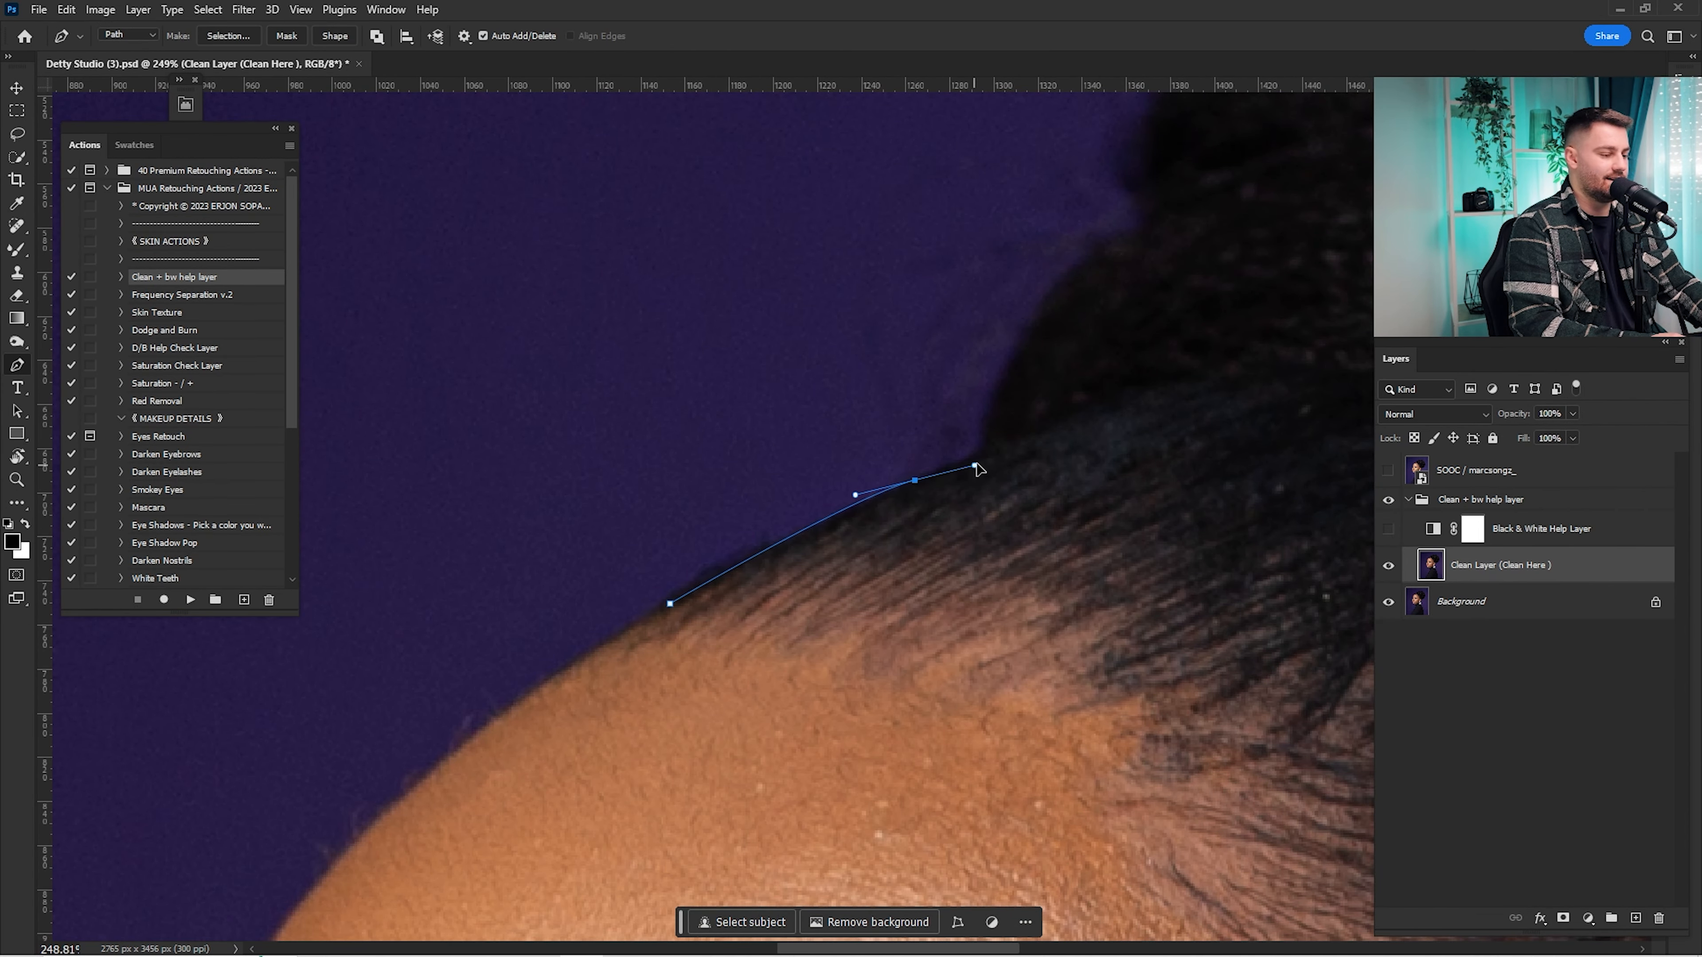
left_click(980, 456)
left_click_drag(1052, 312, 988, 436)
left_click(1047, 393)
left_click_drag(1047, 393, 836, 627)
left_click_drag(933, 426, 1042, 317)
Step: Continue the path with curved anchor points over the top contour of the braided bun
scroll(1093, 311, "down", 3)
left_click(981, 415)
left_click(1034, 412)
left_click_drag(1029, 457, 702, 586)
left_click_drag(972, 422, 1099, 421)
left_click(1129, 440)
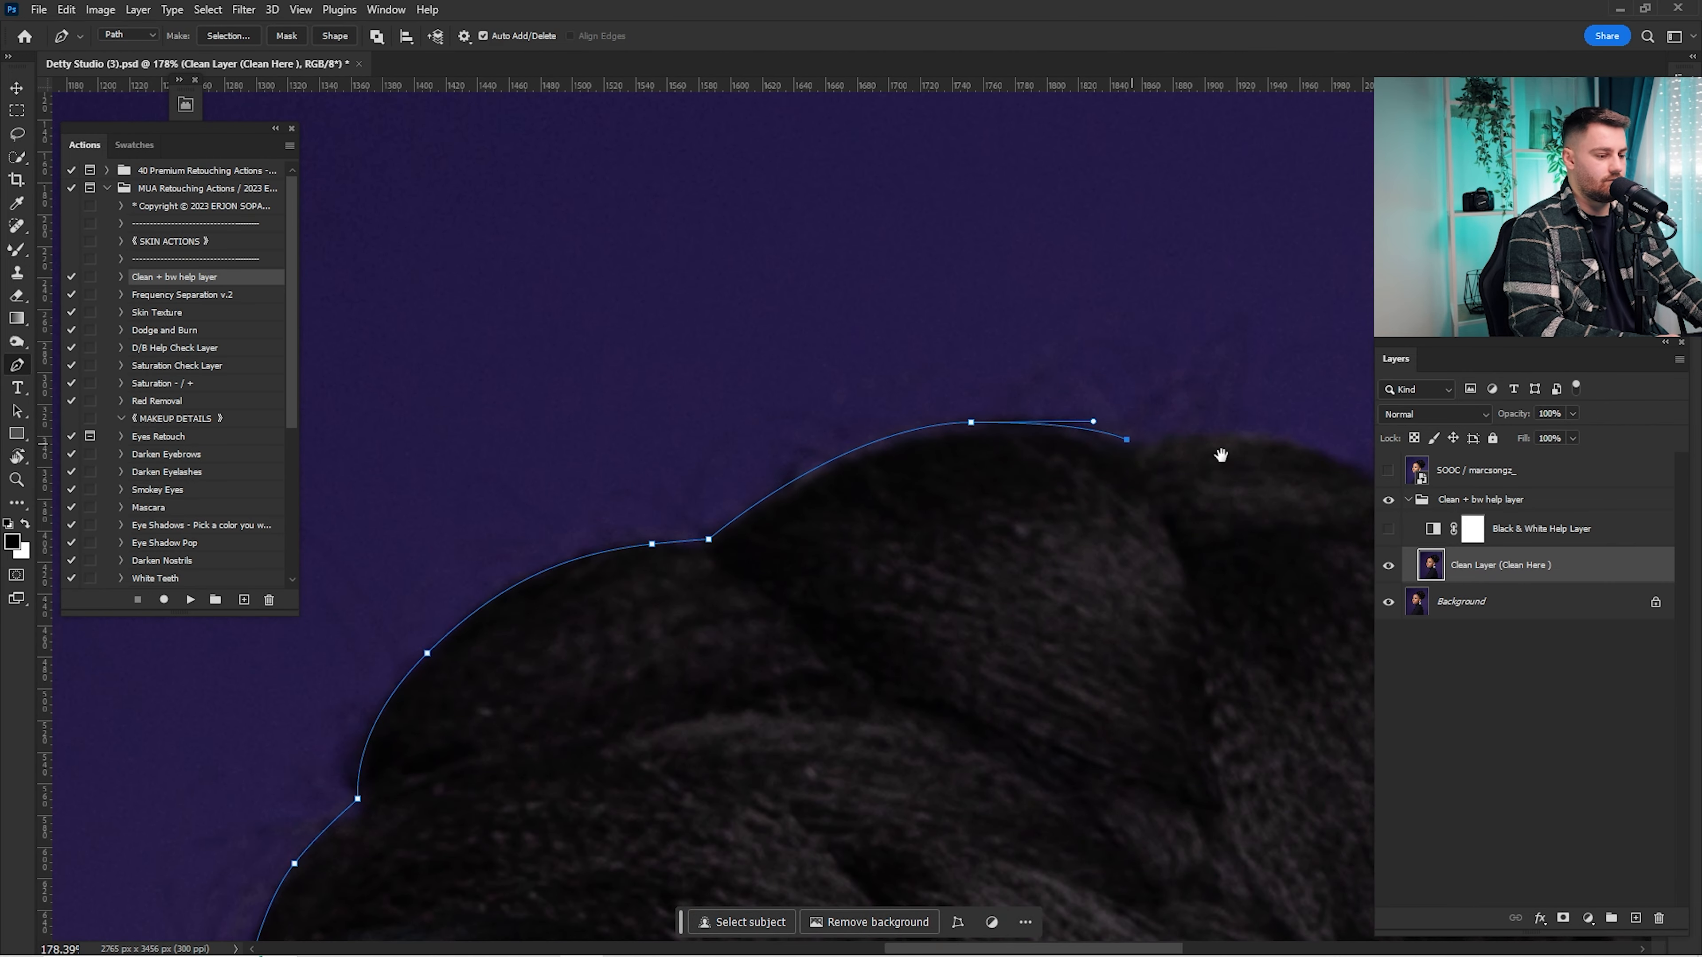
left_click_drag(1219, 456, 798, 364)
left_click_drag(982, 389, 944, 383)
left_click_drag(1124, 510, 835, 339)
left_click_drag(923, 460, 987, 395)
Step: Trace the path down the back of the bun toward the nape and ear
key("alt")
left_click(992, 664)
left_click_drag(972, 838, 1009, 302)
left_click_drag(1008, 362, 1276, 191)
left_click_drag(1121, 464, 1268, 420)
left_click_drag(1148, 493, 1080, 515)
left_click_drag(982, 535, 958, 552)
left_click_drag(872, 639, 965, 545)
left_click_drag(969, 540, 951, 559)
left_click_drag(911, 651, 866, 697)
left_click_drag(846, 710, 1064, 308)
Step: Extend the path around the ear to the earring's edge and close it around the backdrop outside the hair
left_click(874, 458)
left_click_drag(985, 448, 970, 478)
left_click(863, 516)
left_click(831, 650)
left_click_drag(832, 704, 777, 425)
scroll(740, 454, "up", 2)
left_click_drag(781, 434, 785, 447)
left_click_drag(790, 459, 794, 465)
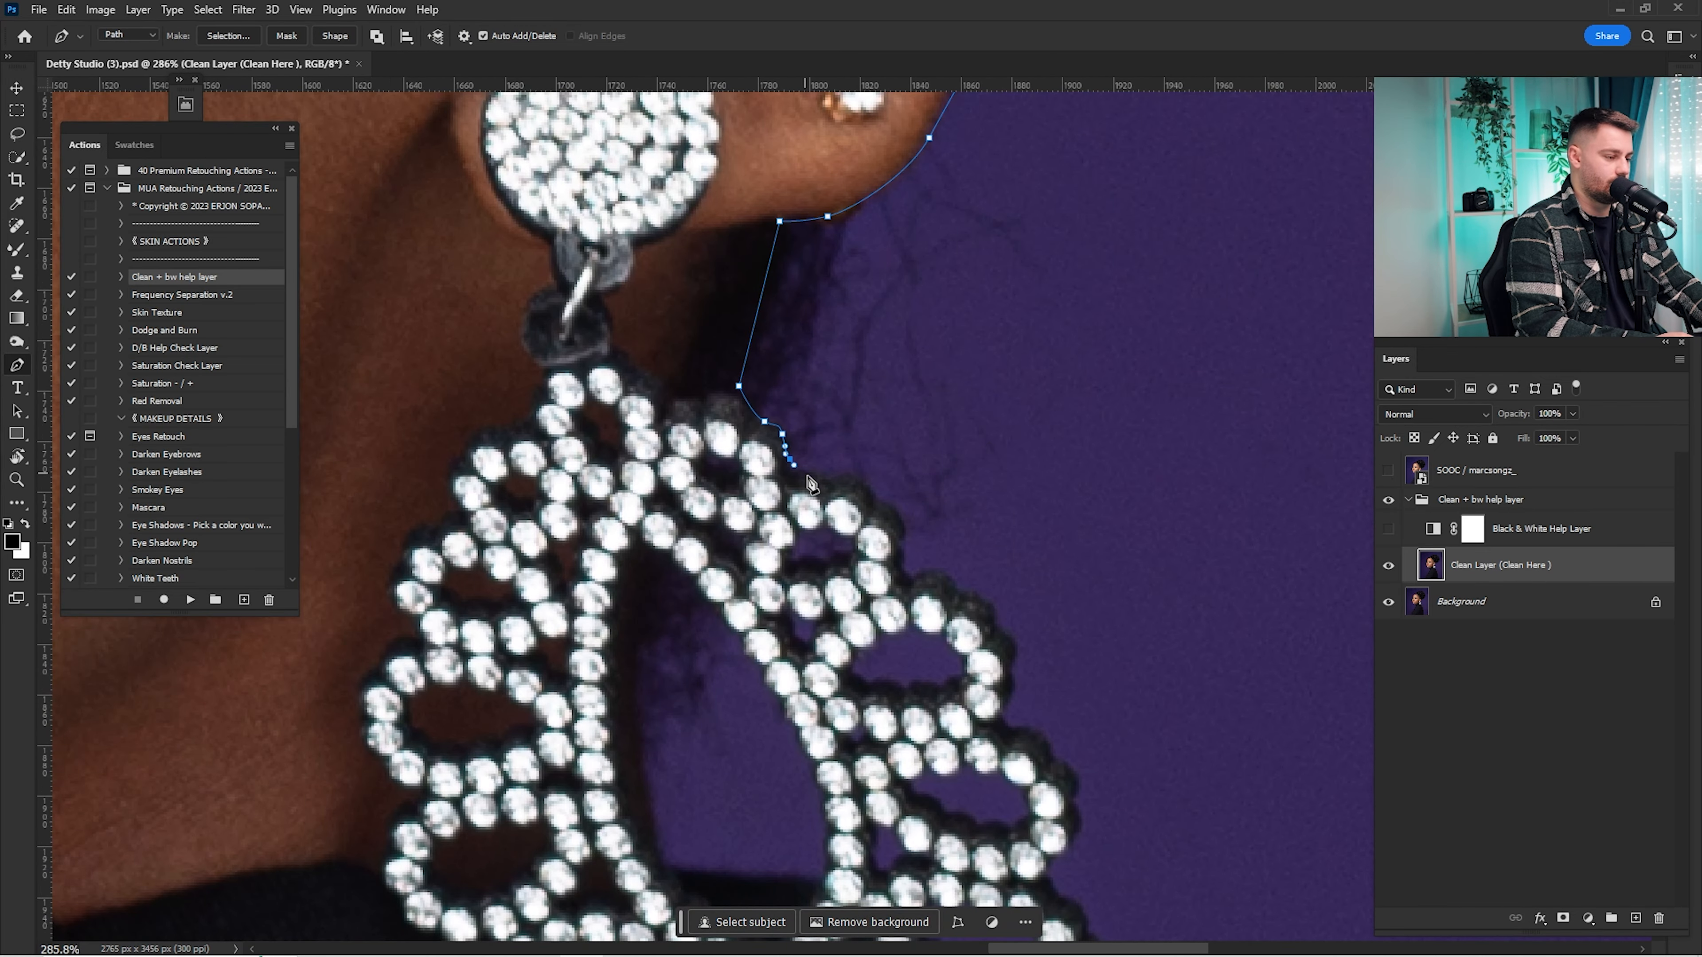
scroll(901, 521, "down", 8)
Step: Turn the closed path into a new anti-aliased selection with a 1-pixel feather radius
right_click(664, 380)
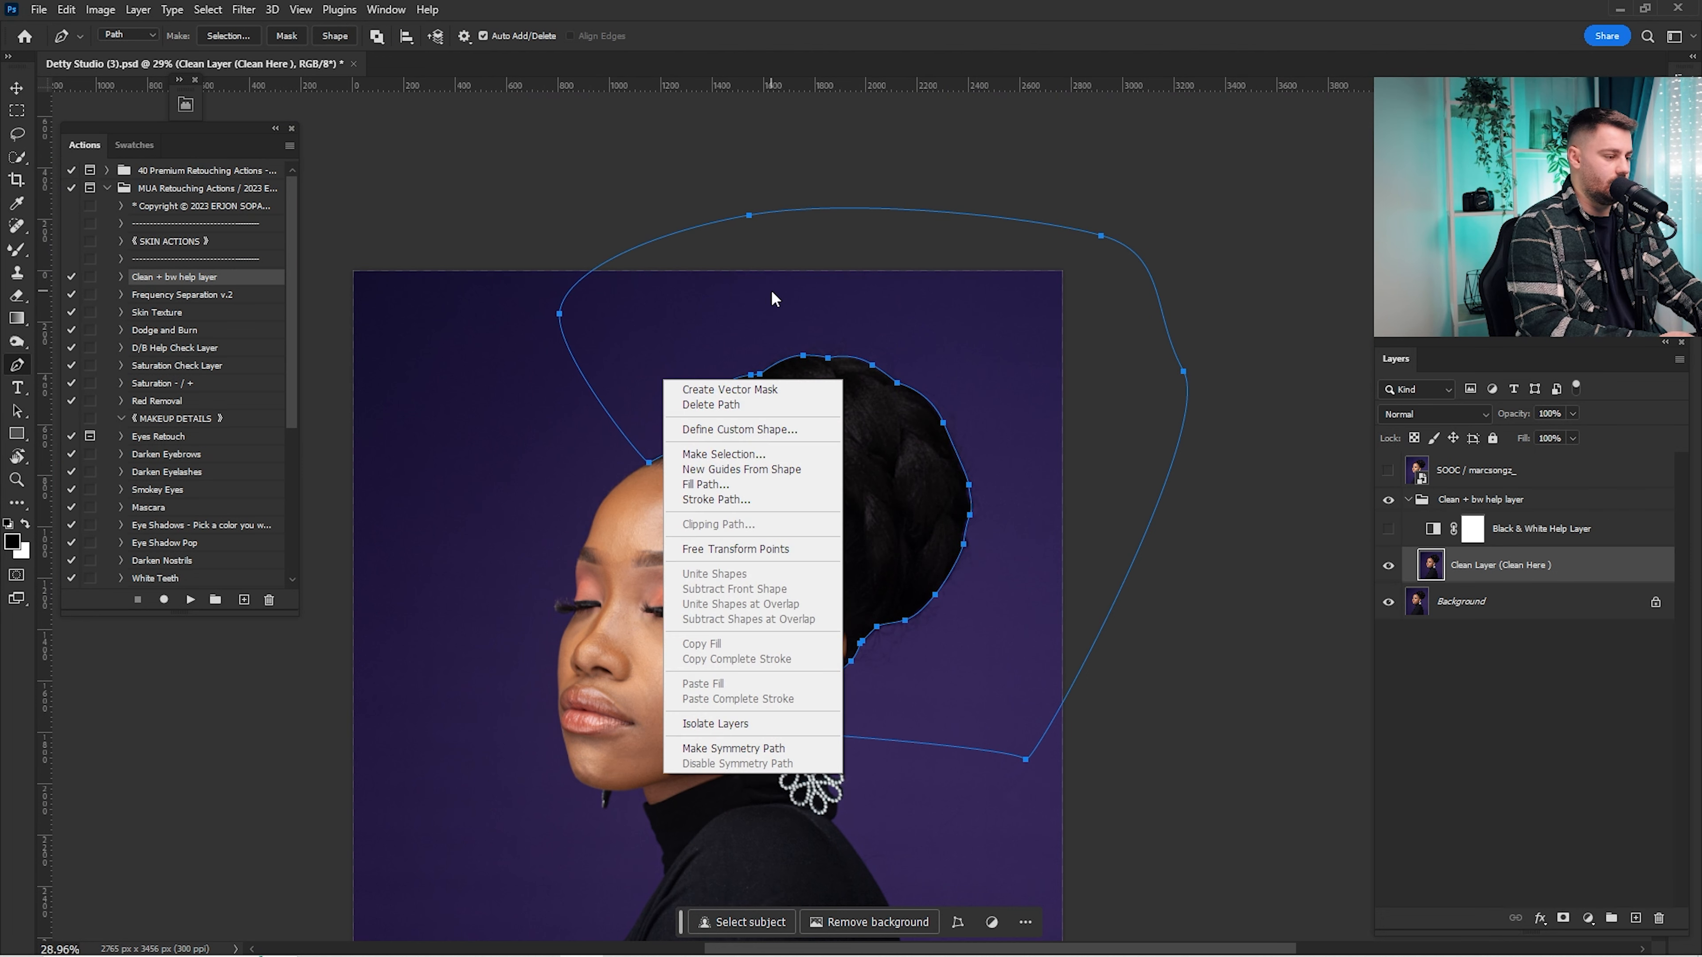
left_click(739, 453)
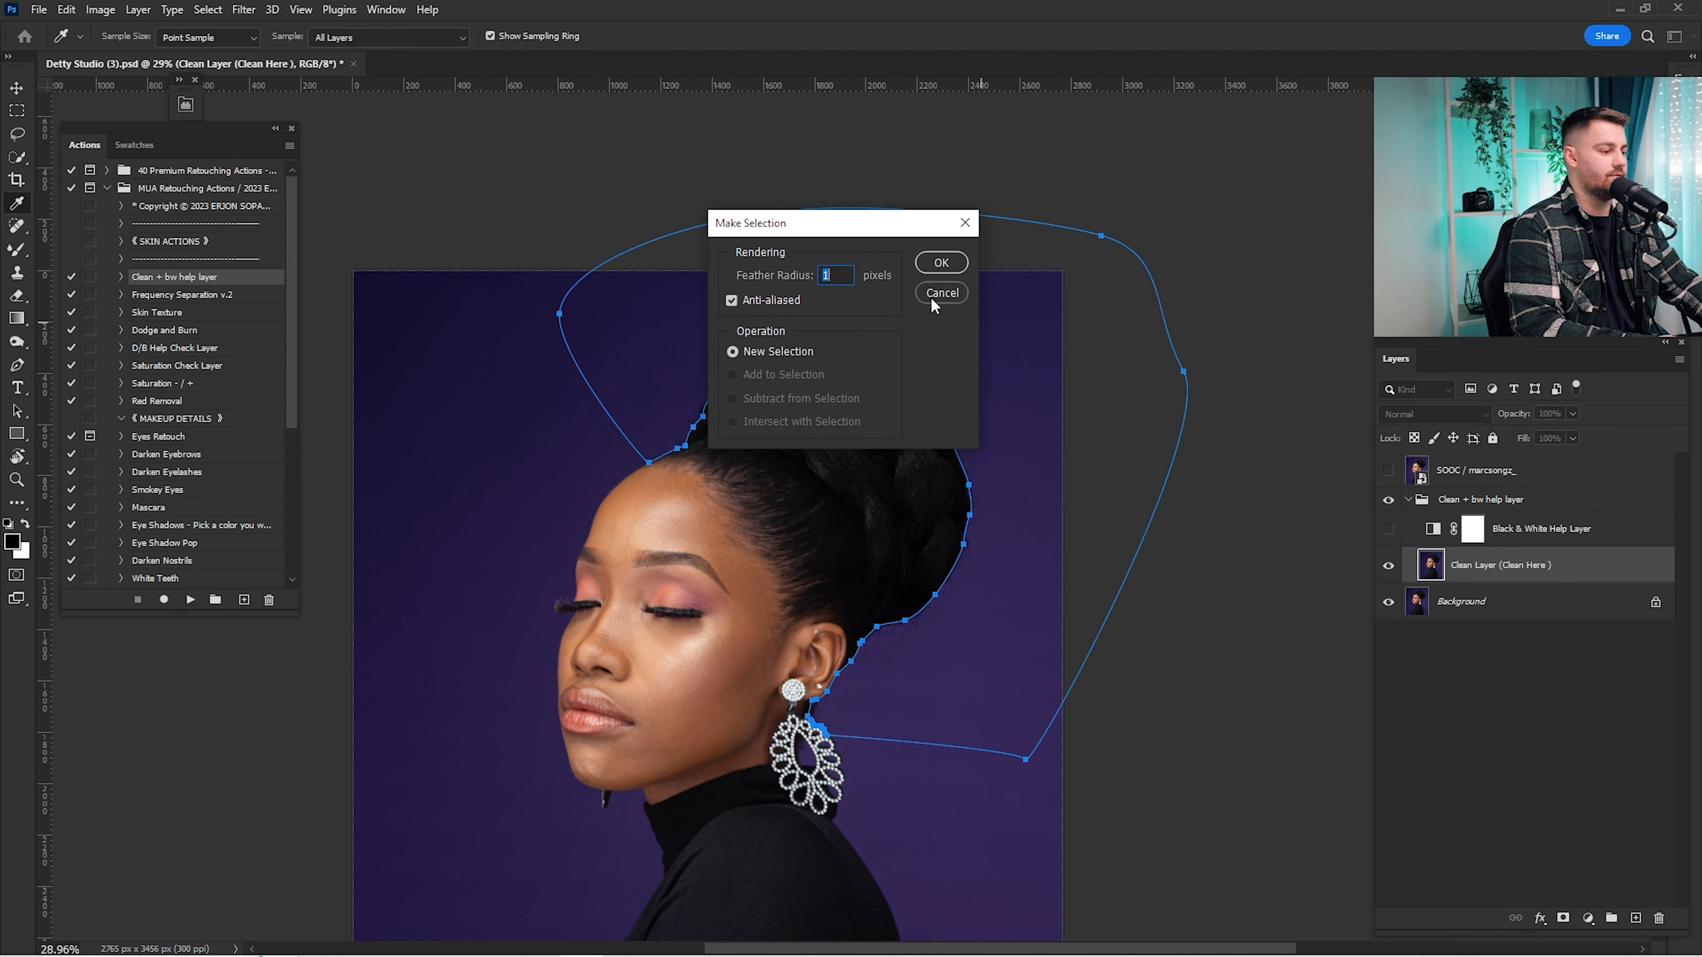
left_click(941, 262)
Step: Clone clean backdrop over the flyaway hairs under the back of the bun with a 175 px Clone Stamp
scroll(969, 597, "up", 6)
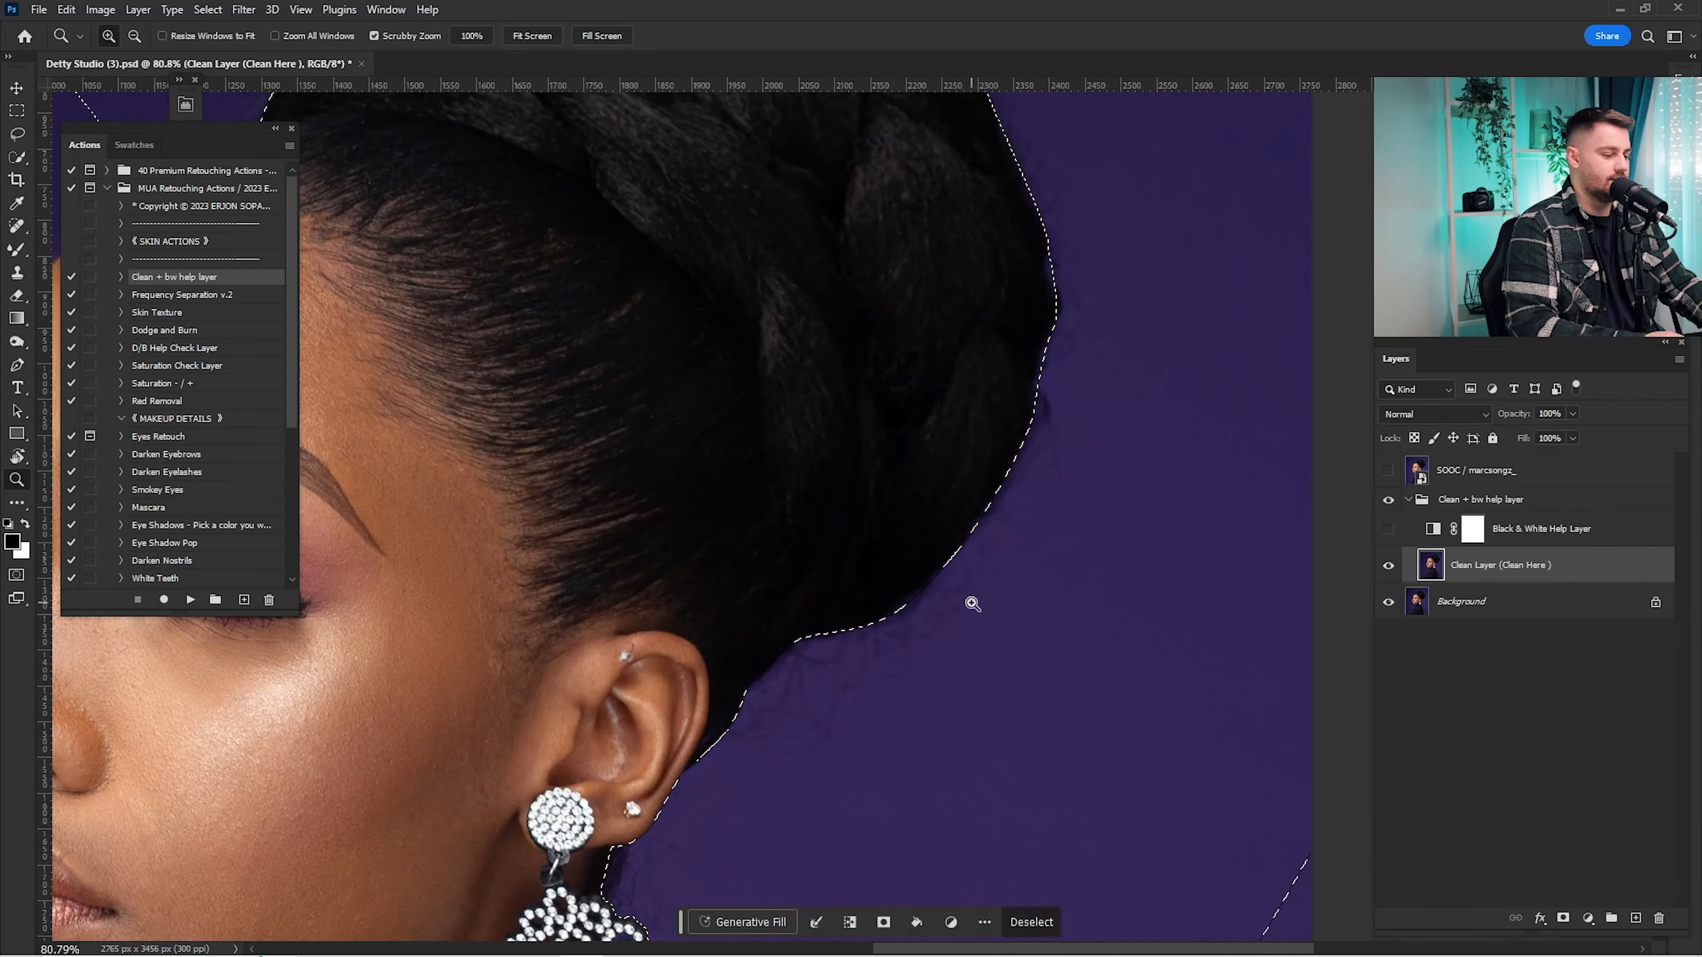
key("s")
key("bracketright")
key("bracketright")
key("bracketright")
key("bracketright")
key("bracketright")
key("bracketright")
key("bracketright")
key("bracketright")
key("bracketright")
key("bracketright")
key("bracketright")
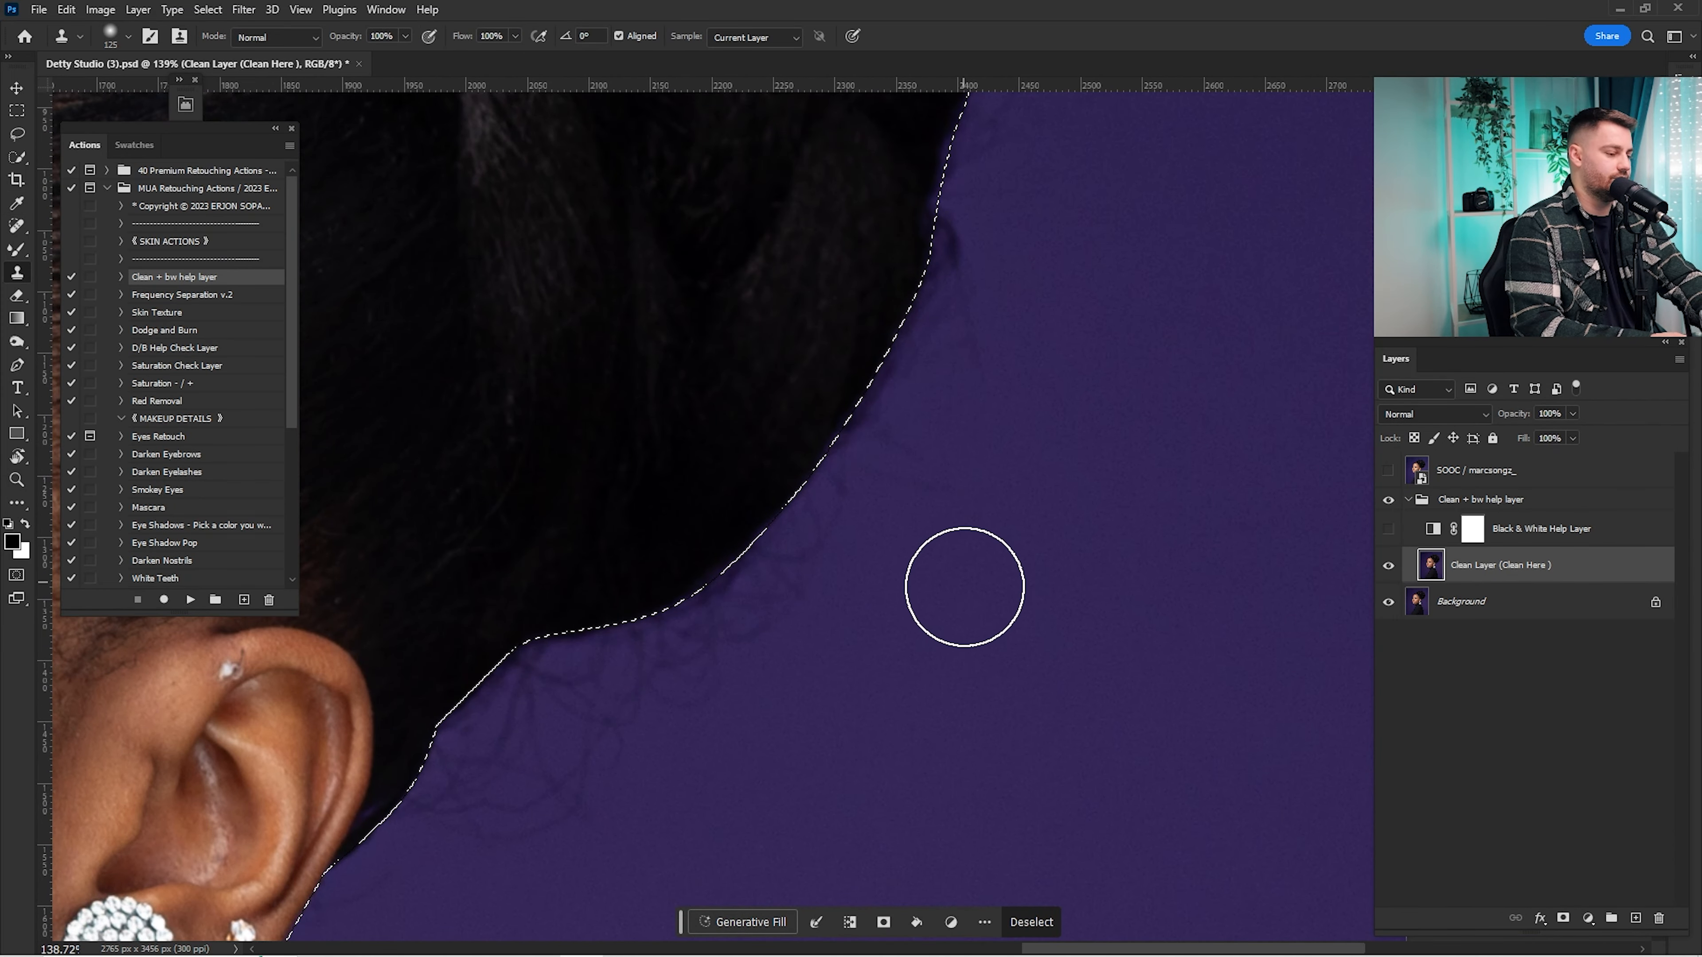
left_click(962, 645, "alt")
left_click_drag(860, 530, 673, 577)
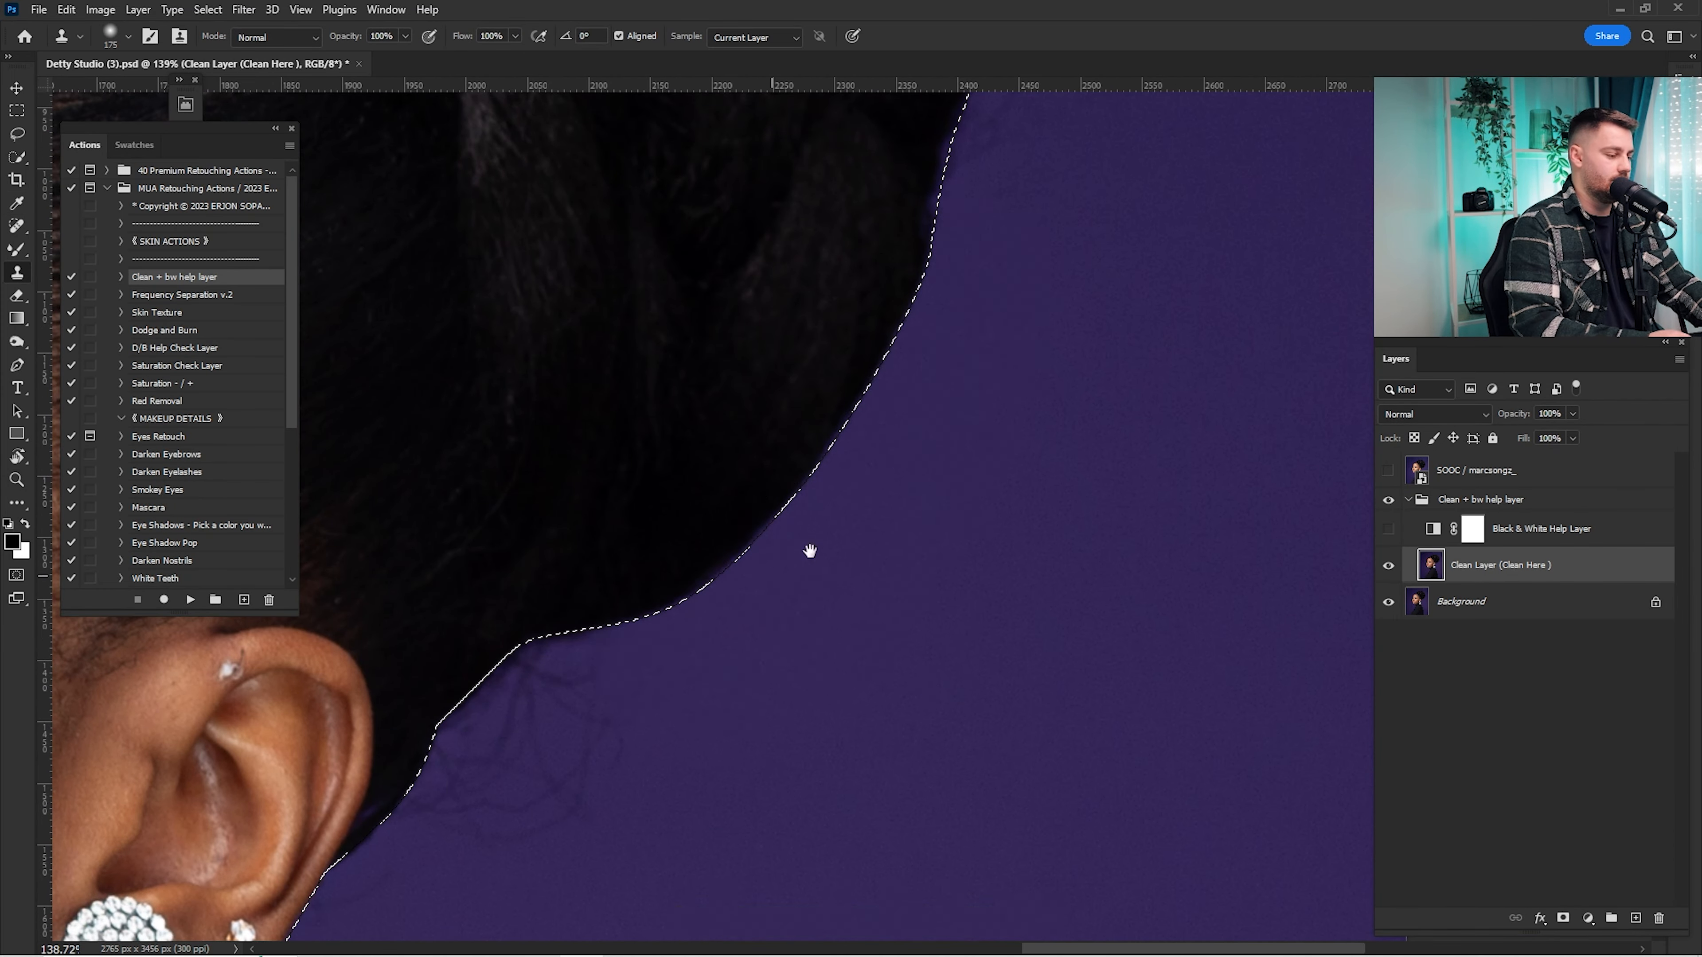
Step: Clone clean backdrop over the stray hairs behind the ear and beside the top of the earring
left_click_drag(809, 551, 1102, 329)
mouse_move(930, 426)
left_mouse_down()
mouse_move(779, 536)
mouse_move(649, 668)
mouse_move(787, 526)
left_mouse_up()
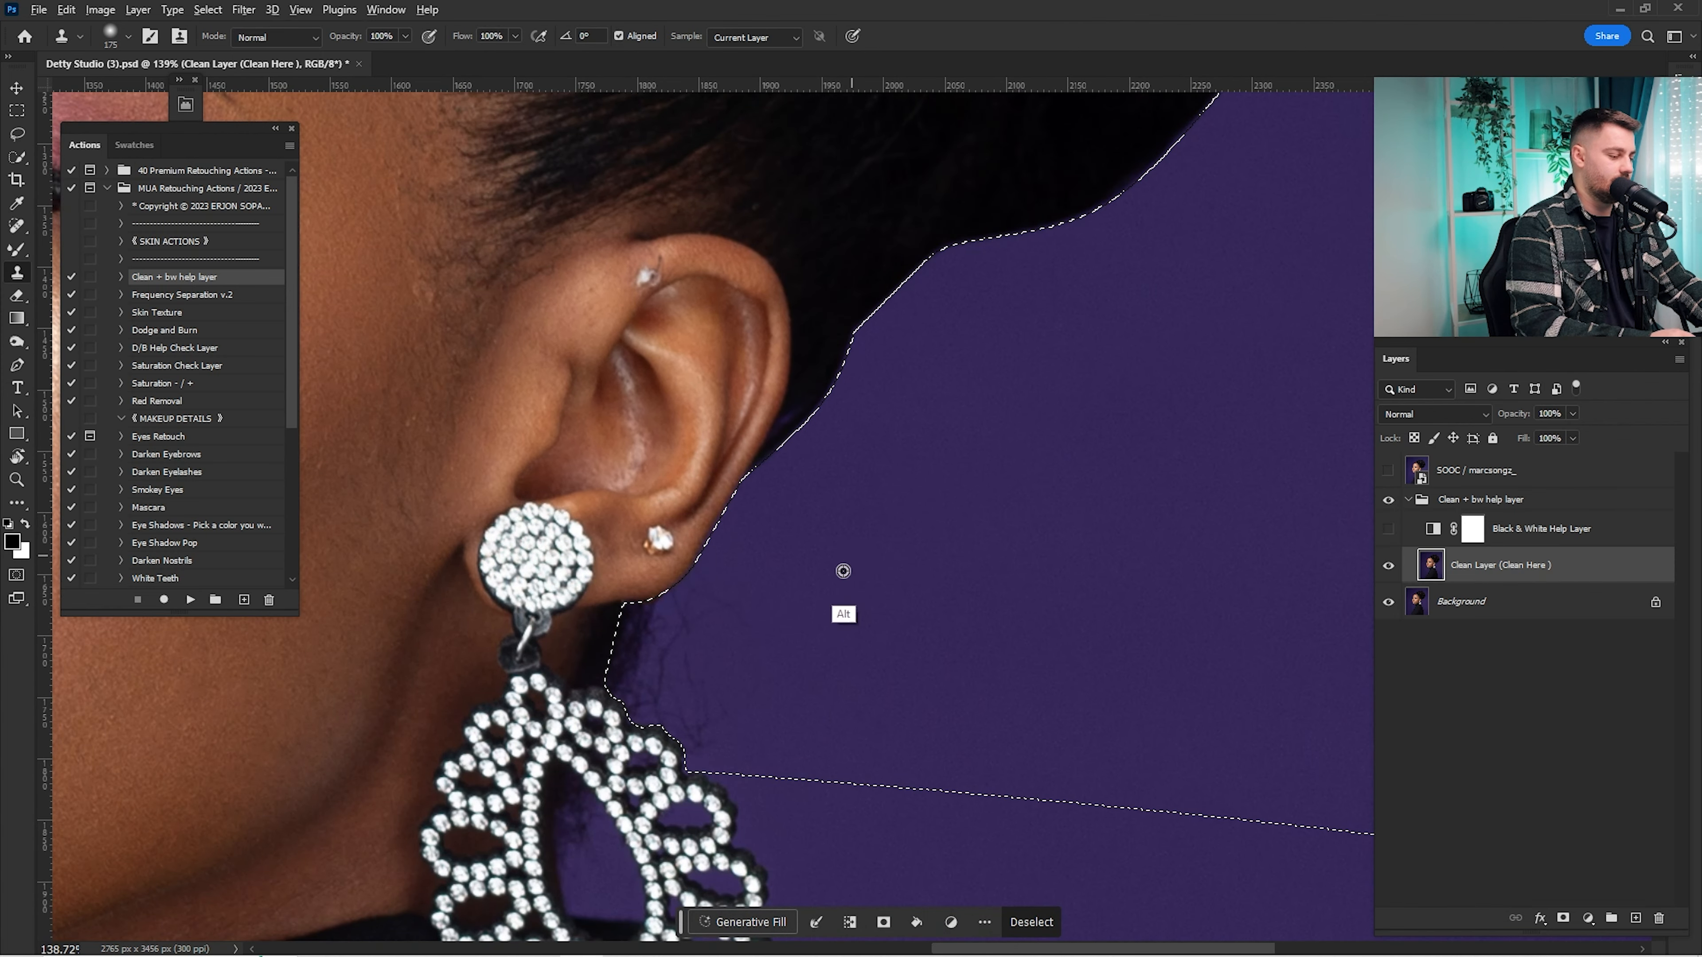
left_click(844, 586, "alt")
mouse_move(737, 598)
left_mouse_down()
mouse_move(682, 674)
mouse_move(712, 662)
left_mouse_up()
mouse_move(1102, 404)
left_mouse_down()
mouse_move(741, 790)
mouse_move(670, 932)
left_mouse_up()
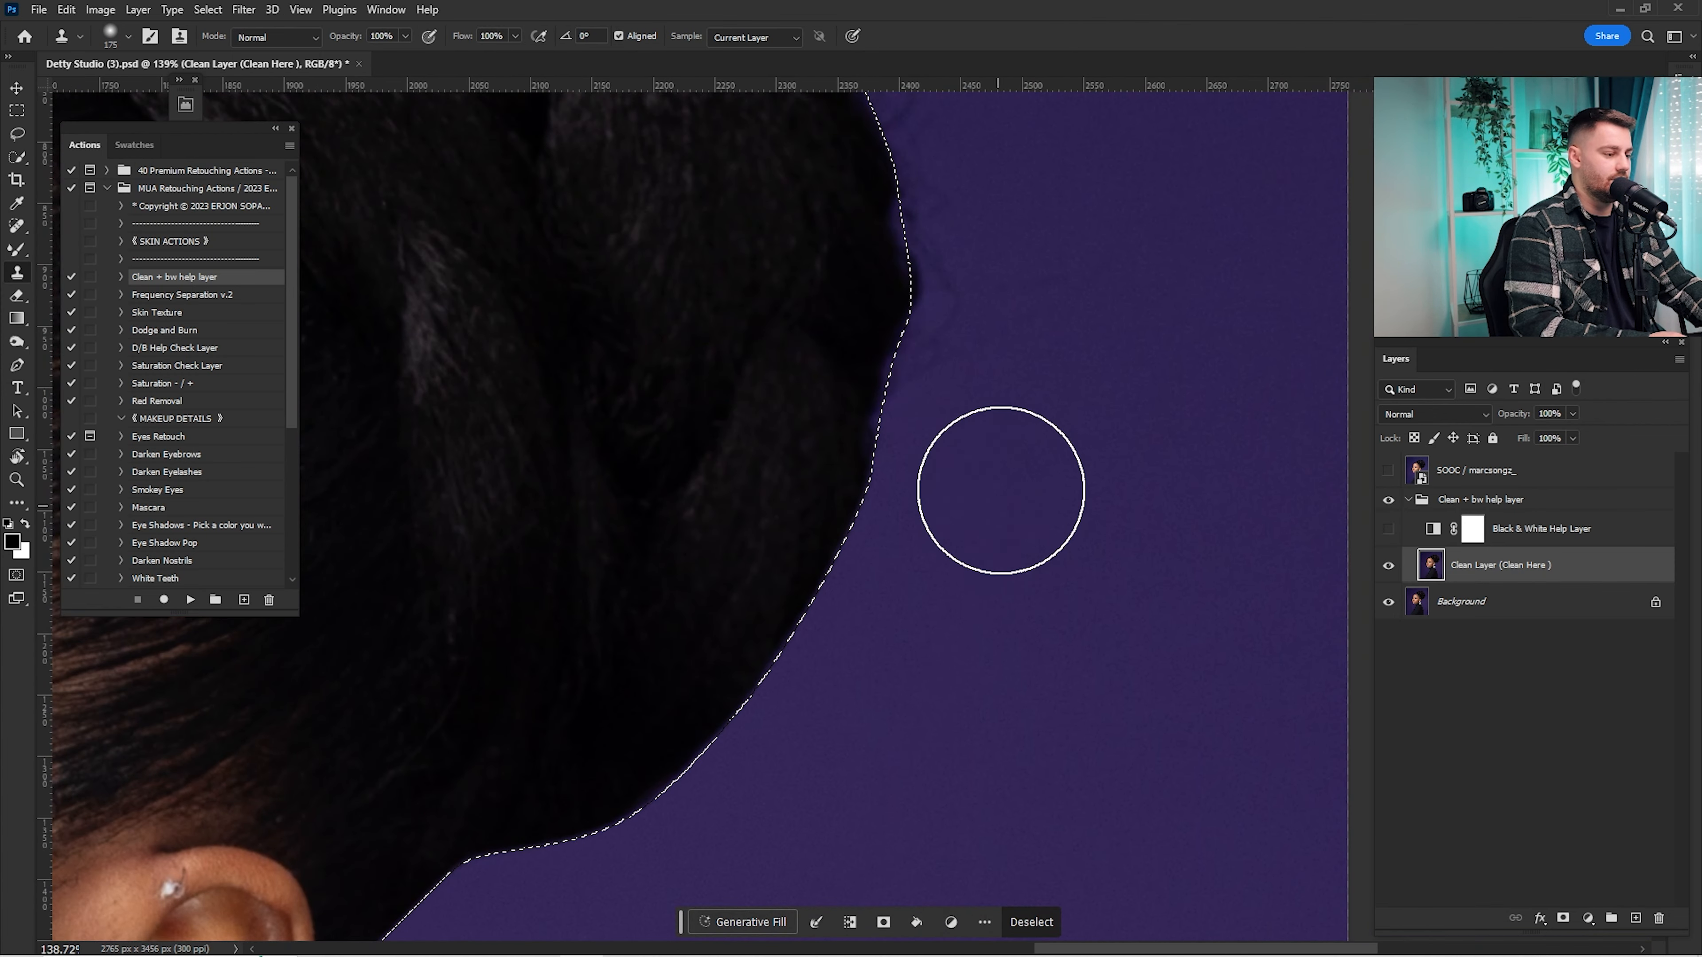
Step: Clone freshly sampled backdrop over the stray hairs along the outer back edge of the bun
left_click(1103, 385, "alt")
left_click_drag(917, 341, 893, 456)
left_click_drag(1023, 181, 1017, 502)
left_click(1017, 503, "alt")
left_click_drag(904, 452, 890, 512)
Step: Try cloning backdrop sampled far from the hair along the bun's front edge, and undo the attempt
scroll(999, 523, "down", 3)
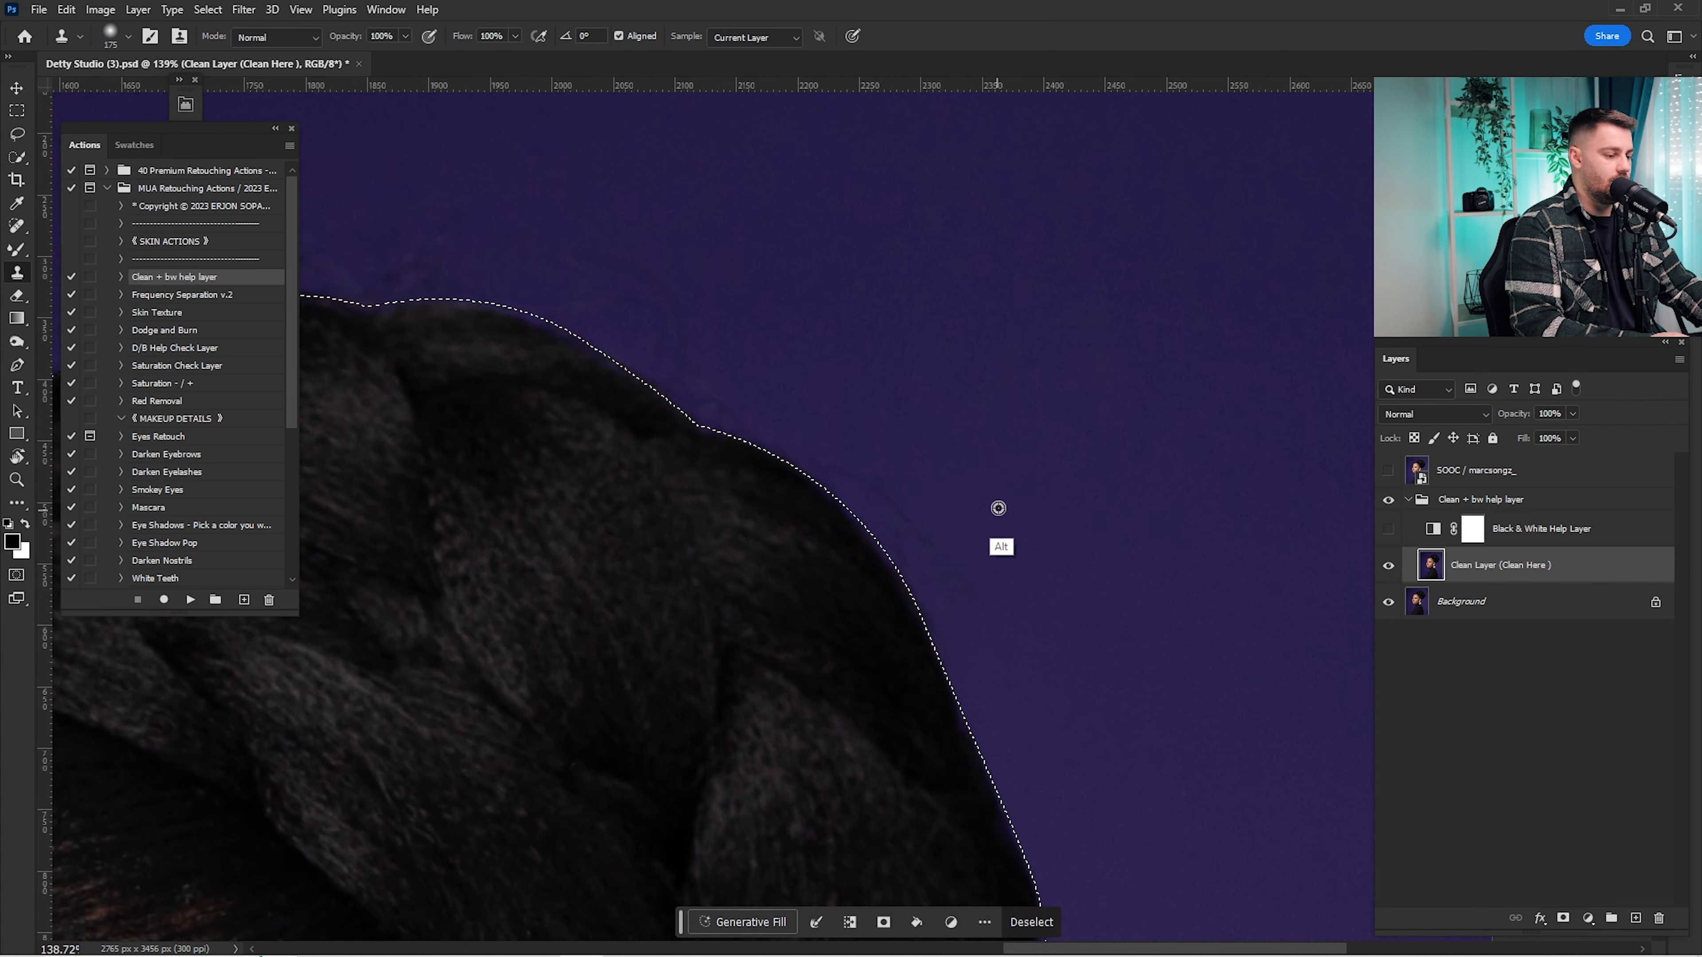
scroll(987, 616, "down", 3)
left_click(658, 257, "alt")
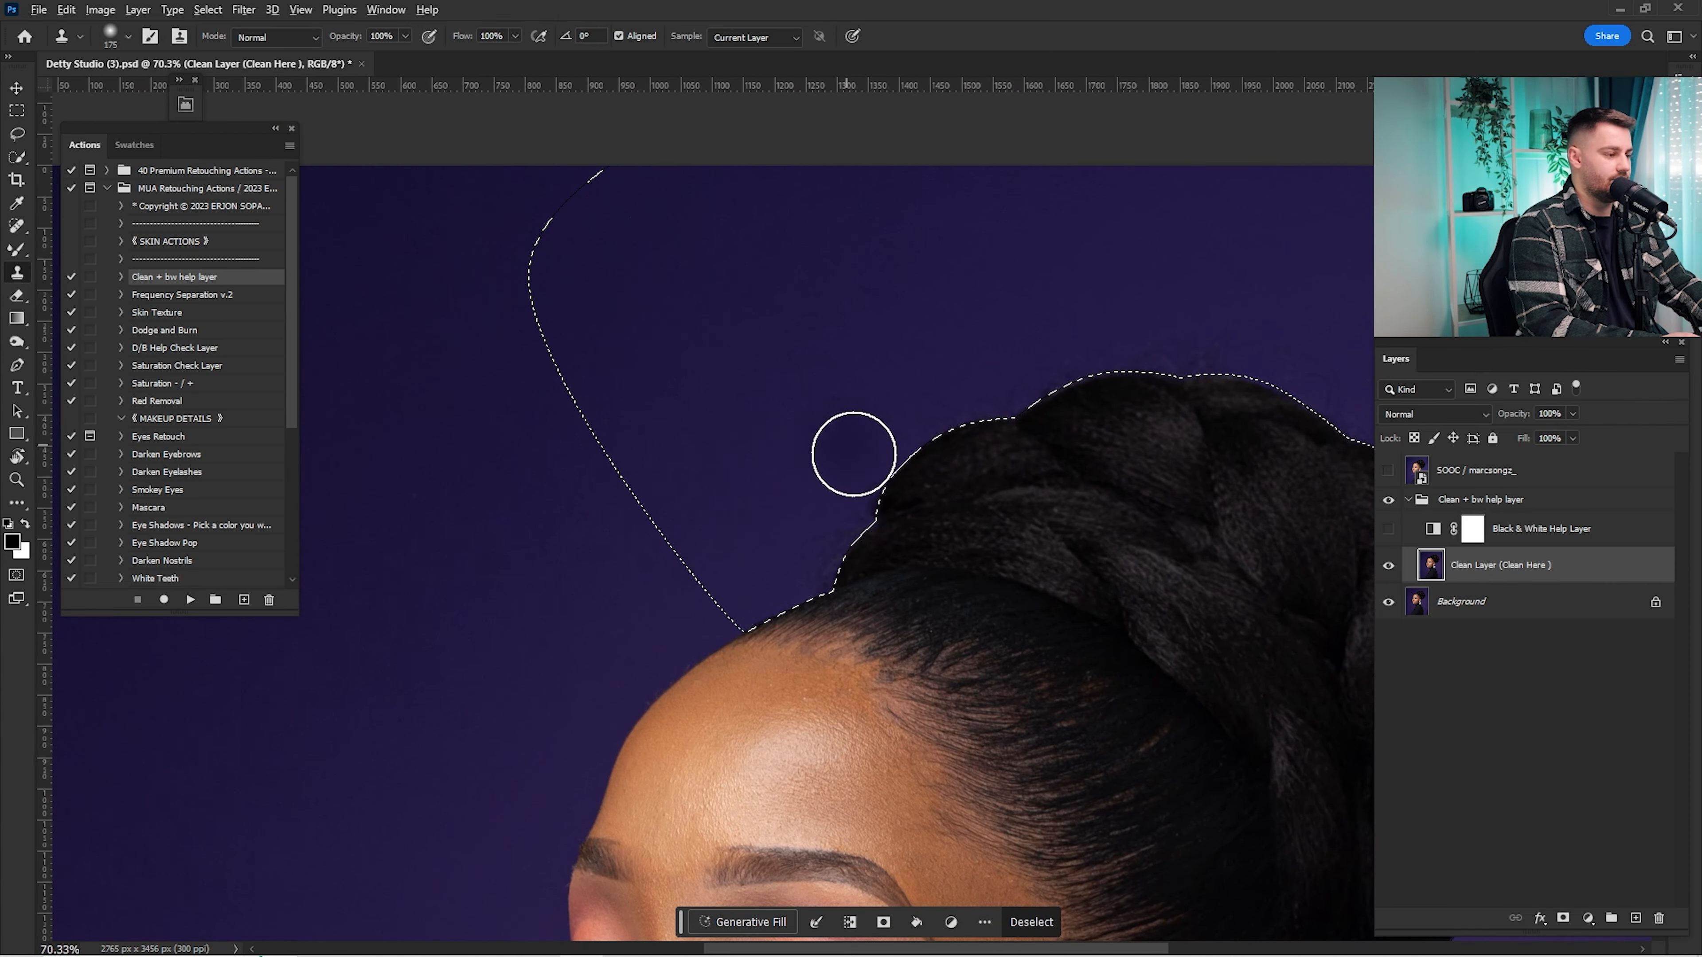
mouse_move(871, 495)
left_mouse_down()
mouse_move(805, 456)
mouse_move(948, 467)
left_mouse_up()
key("ctrl+d")
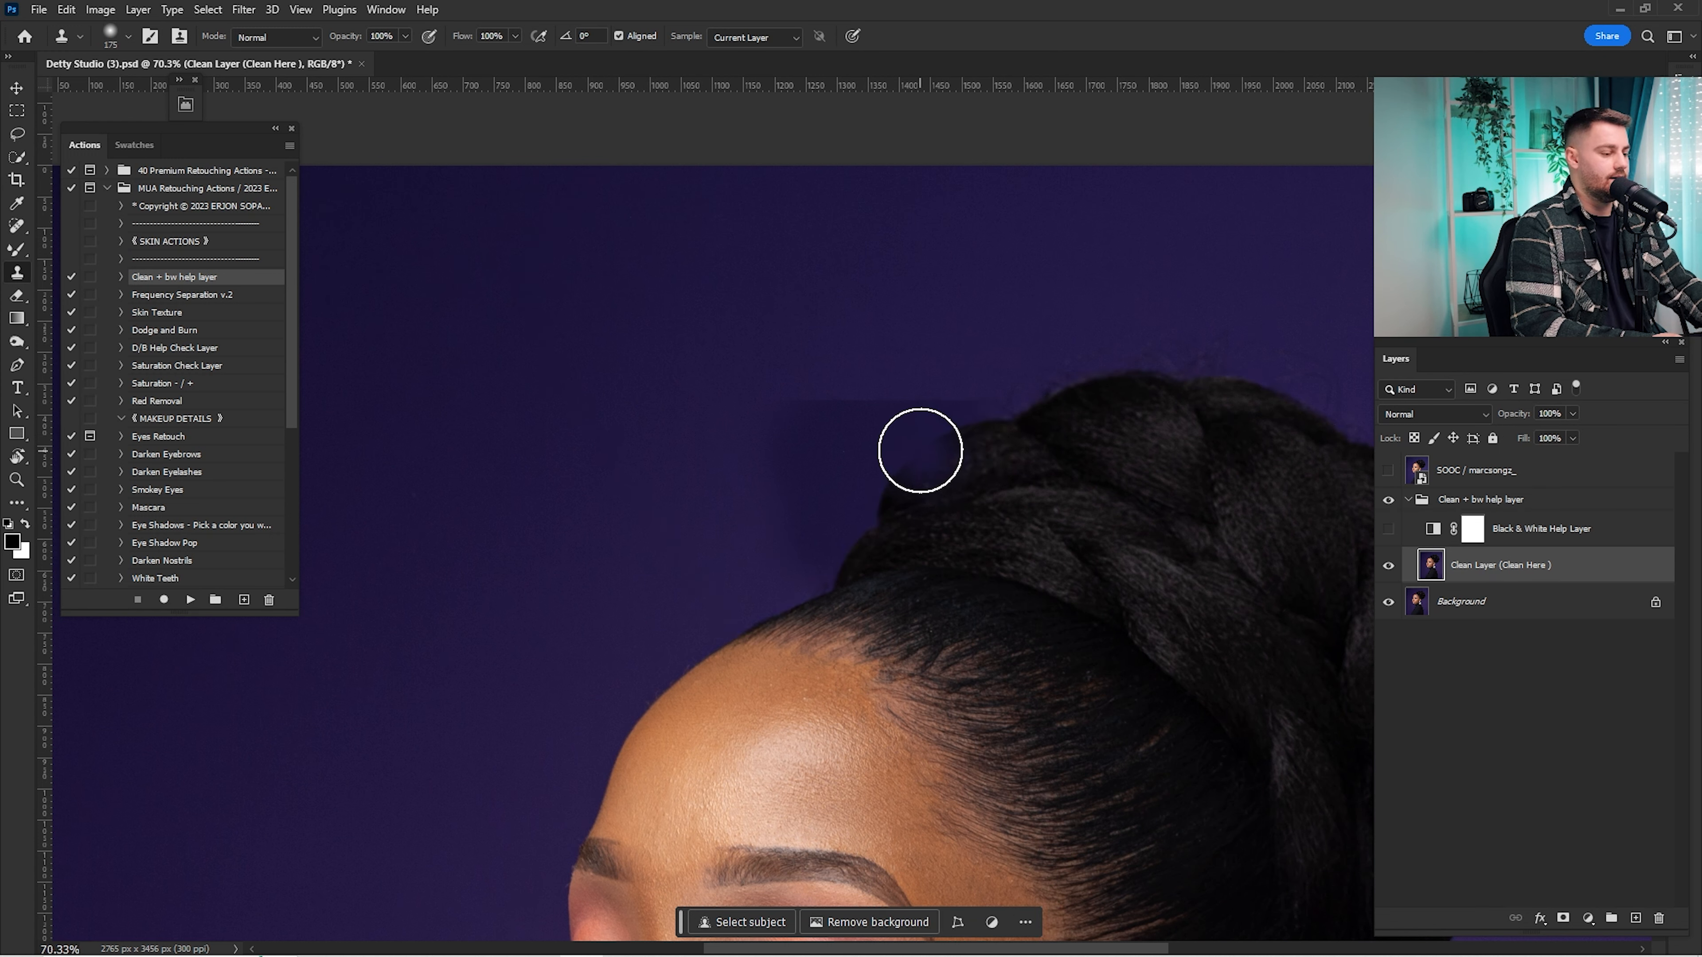
key("ctrl+z")
key("ctrl+z")
Step: Sample backdrop close to the hair and clone it over the flyaways along the front and top of the bun
left_click(793, 496, "alt")
left_click_drag(809, 595, 870, 487)
left_click_drag(1060, 392, 888, 430)
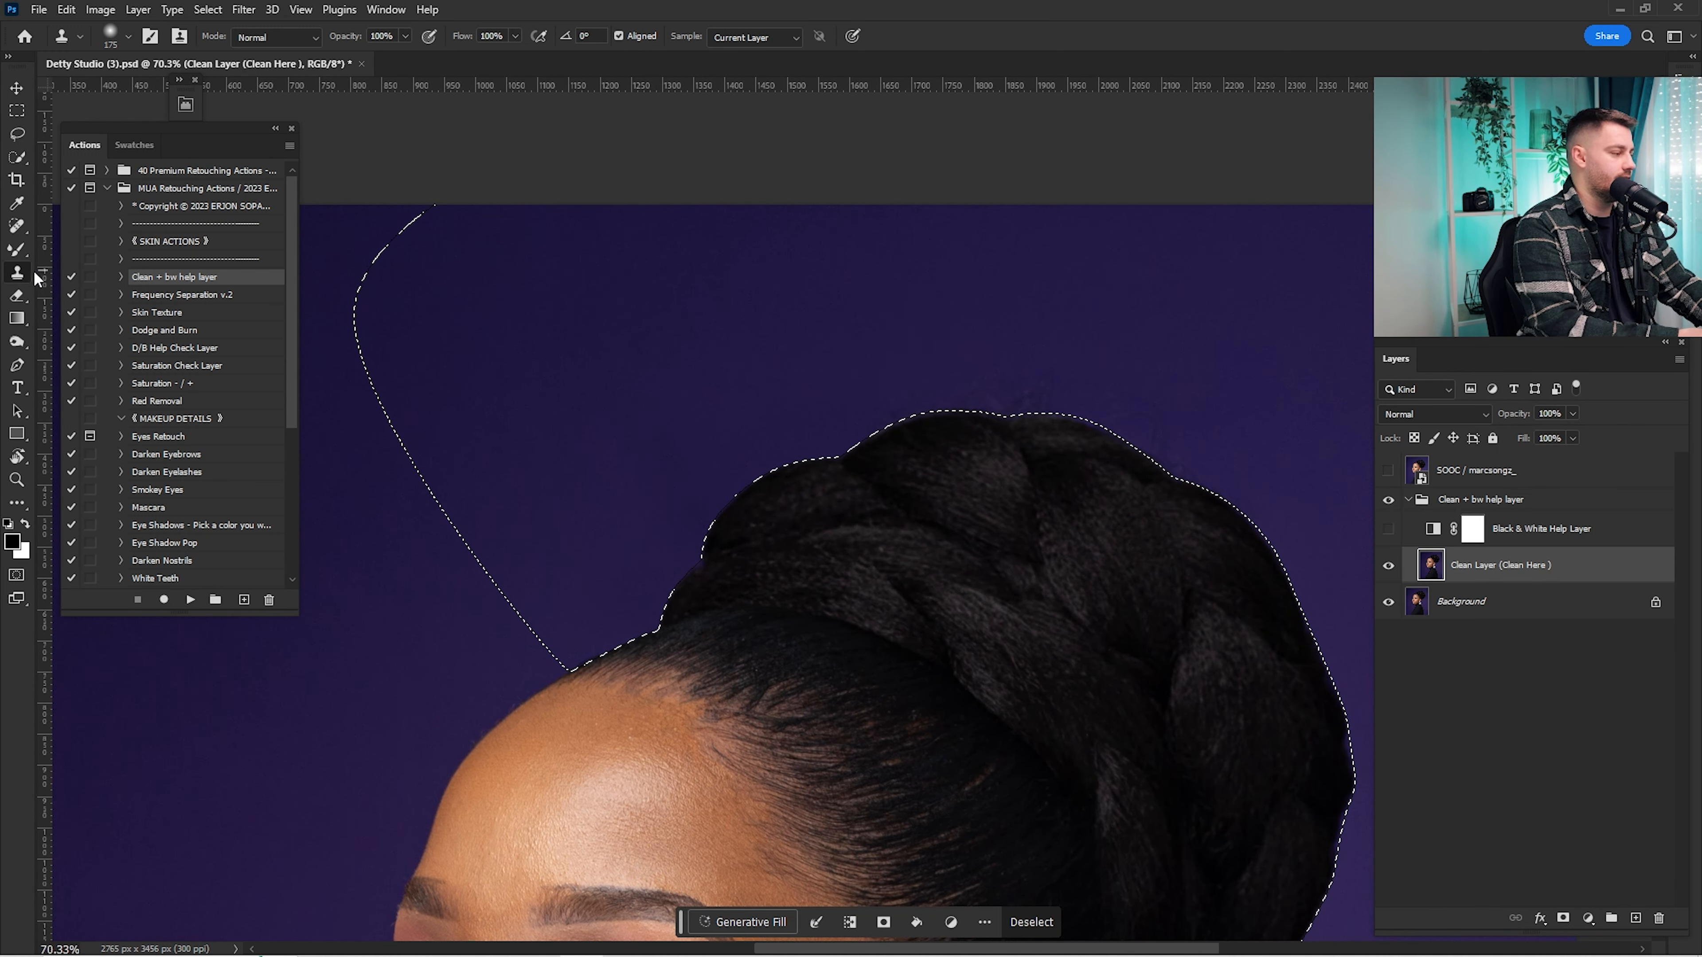
Step: Blend the cloned backdrop above the bun using the Mixer Brush at 100% wet and 100% flow
left_click_drag(17, 250, 84, 268)
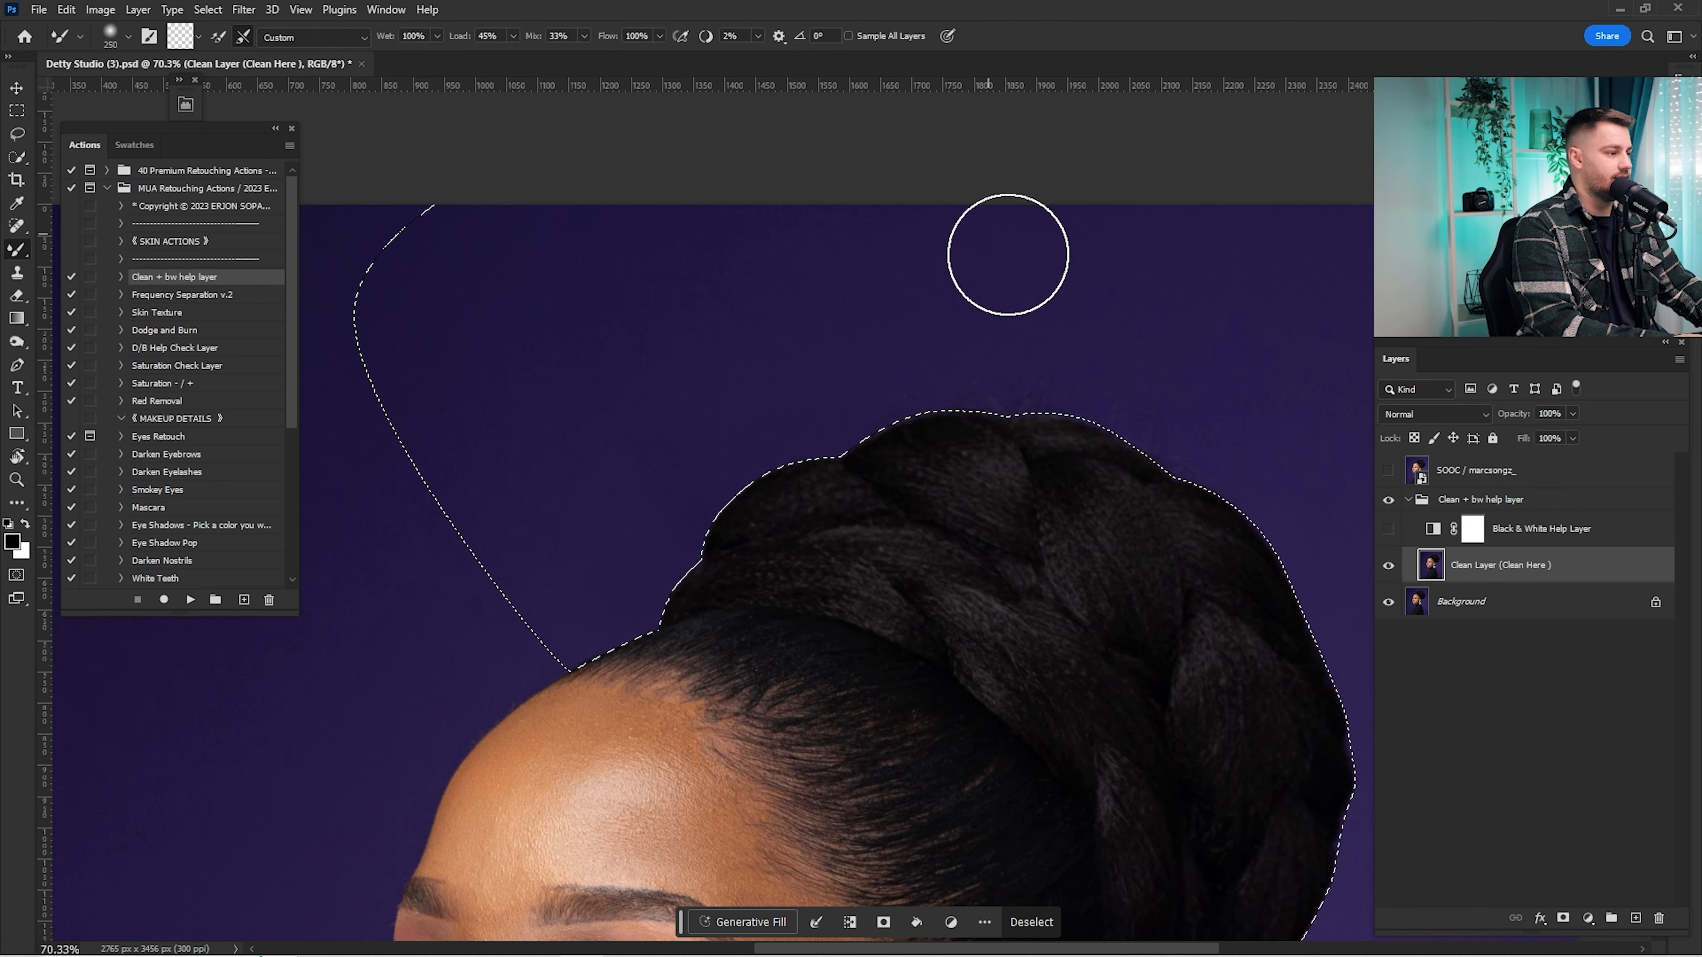
mouse_move(1196, 422)
left_mouse_down()
mouse_move(937, 253)
mouse_move(956, 300)
mouse_move(931, 342)
left_mouse_up()
scroll(945, 375, "up", 3)
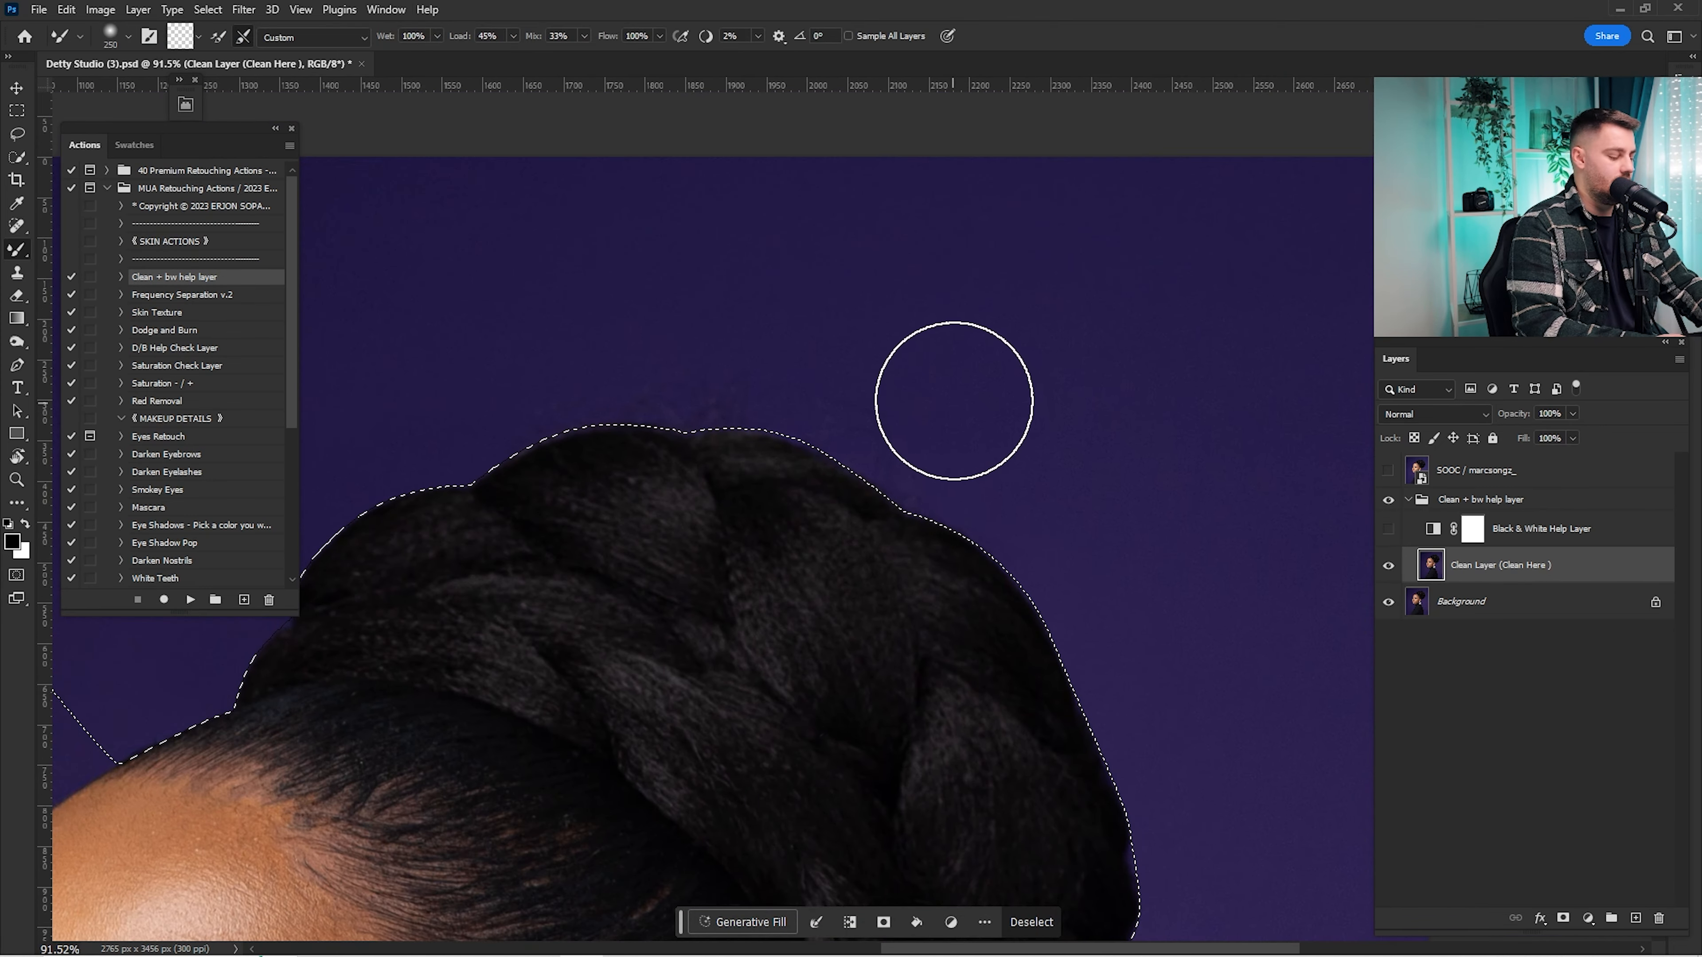
left_click_drag(946, 673, 1142, 777)
mouse_move(972, 456)
left_mouse_down()
mouse_move(893, 486)
mouse_move(946, 482)
mouse_move(761, 533)
mouse_move(788, 497)
mouse_move(988, 440)
mouse_move(1014, 532)
mouse_move(677, 518)
left_mouse_up()
Step: Blend the backdrop down the back of the bun to the ear with the Mixer Brush and clear the selection
left_click_drag(1051, 472, 755, 392)
left_click_drag(878, 517, 805, 251)
left_click_drag(867, 591, 864, 370)
left_click_drag(782, 555, 981, 275)
left_click_drag(762, 492, 1005, 332)
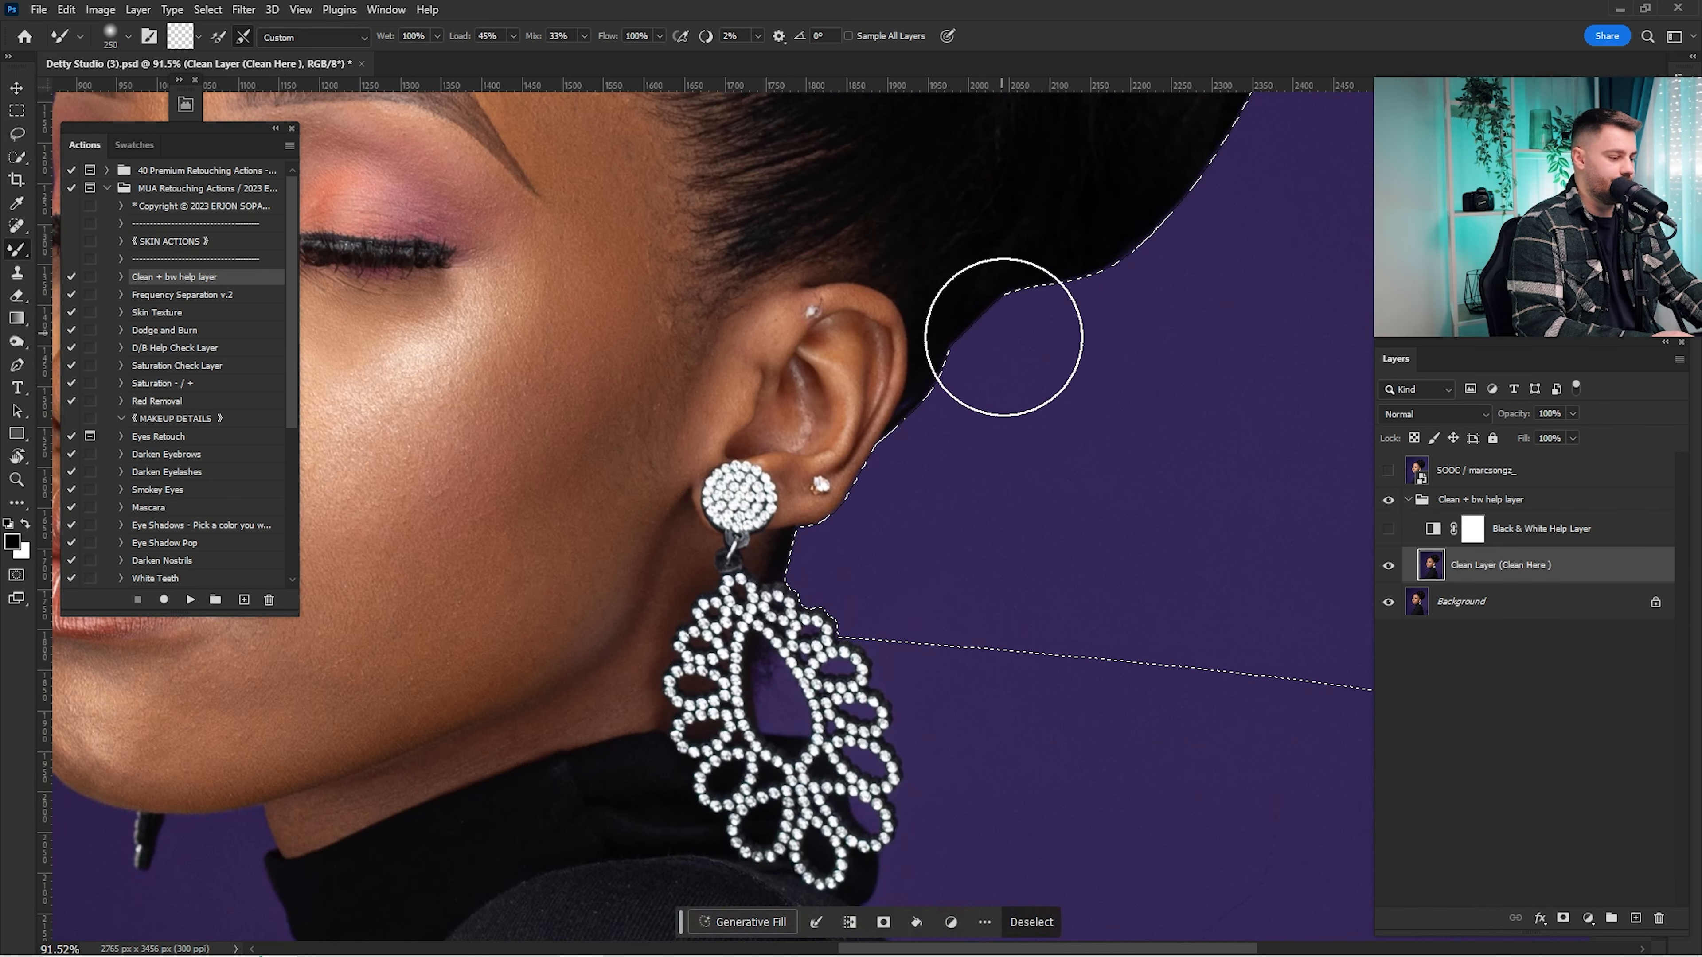
key("ctrl+d")
Step: Compare the portrait with and without the Clean Layer, examining the backdrop around the bun and forehead
key("z")
left_click_drag(1040, 429, 1017, 433)
key("ctrl+0")
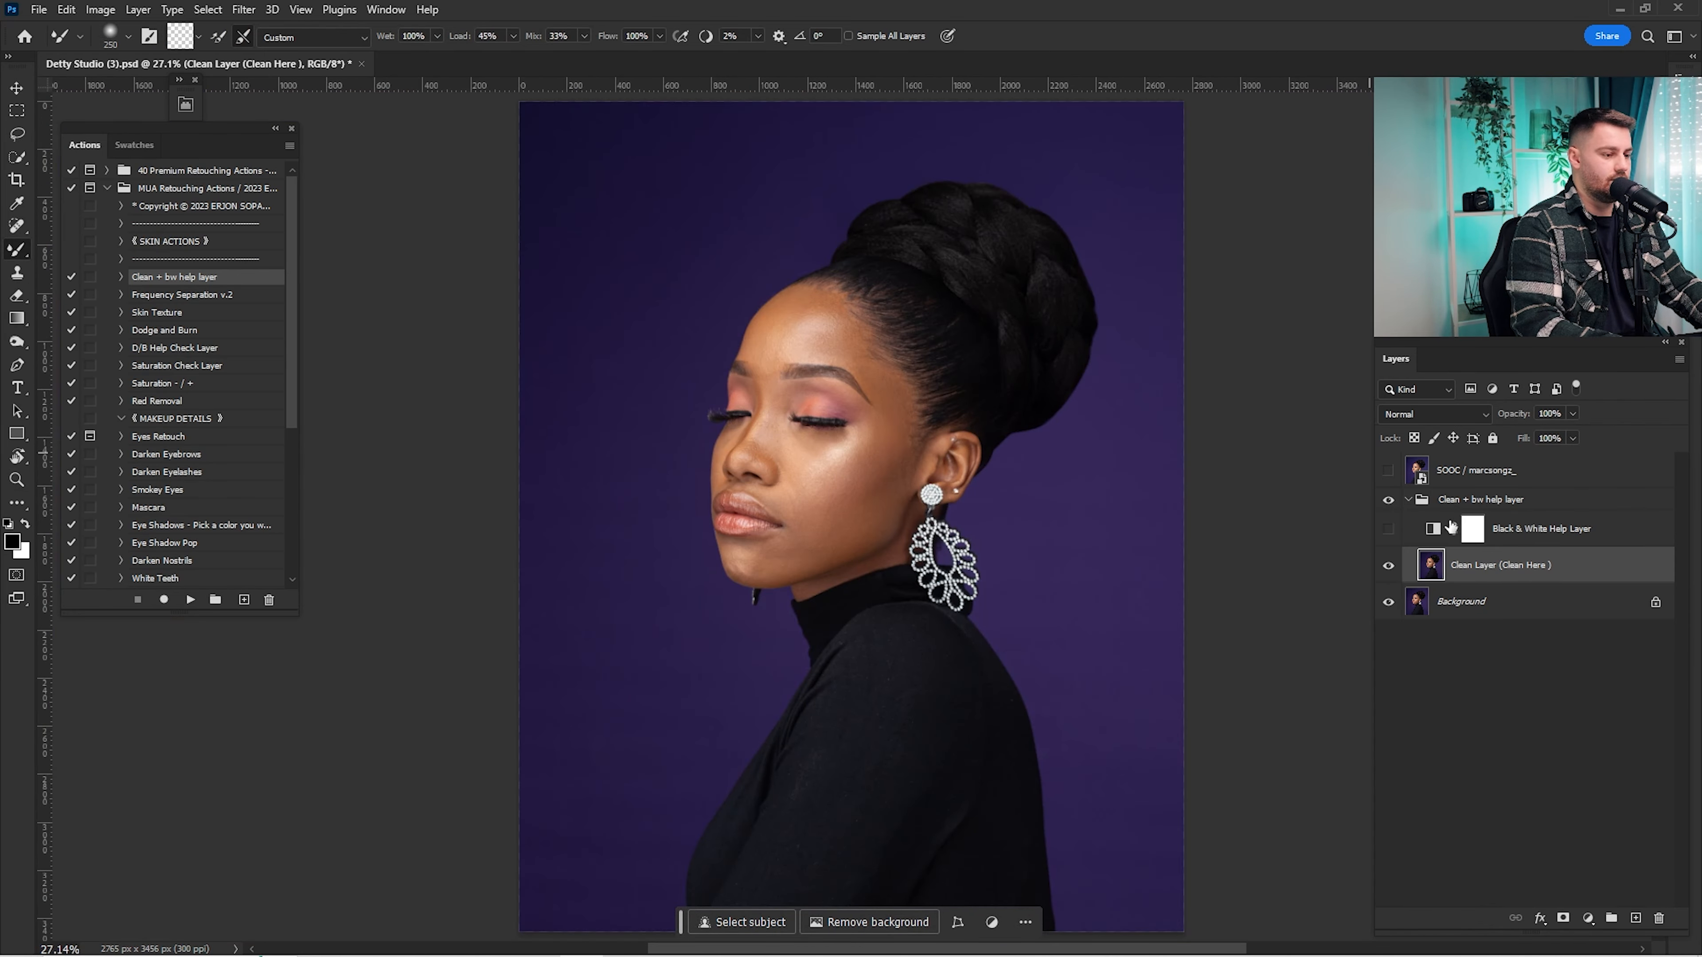
left_click(1389, 567)
left_click(1387, 568)
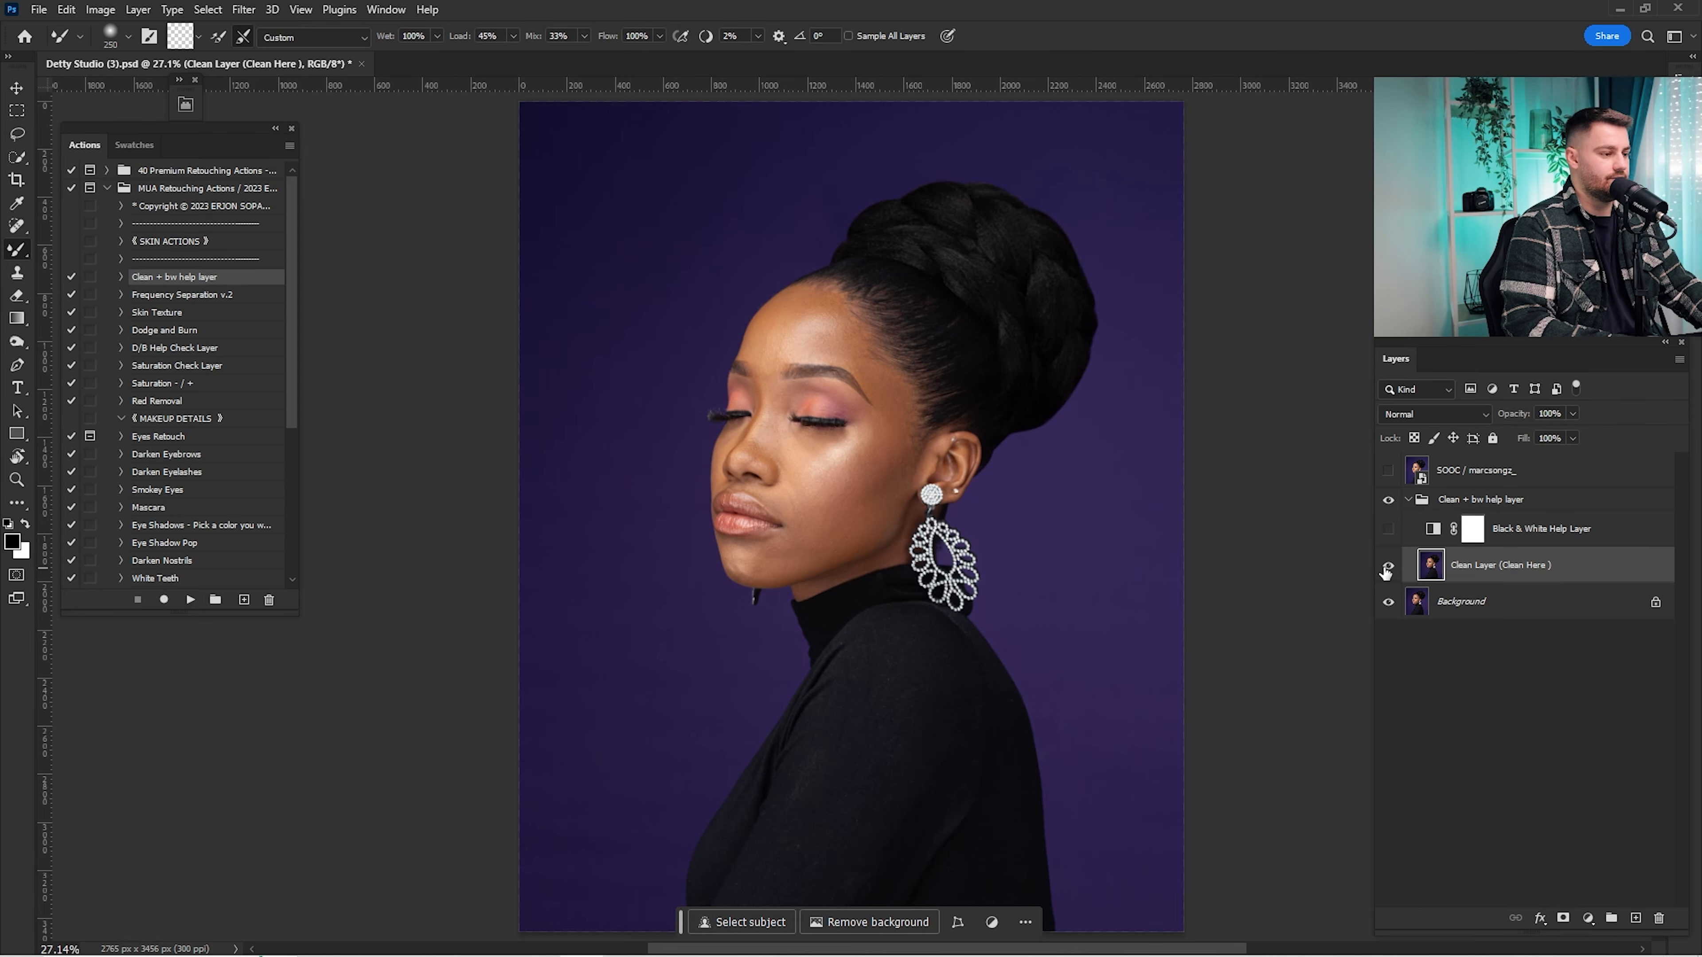
left_click_drag(821, 229, 923, 228)
key("z")
left_click_drag(901, 372, 834, 373)
left_click_drag(958, 376, 962, 526)
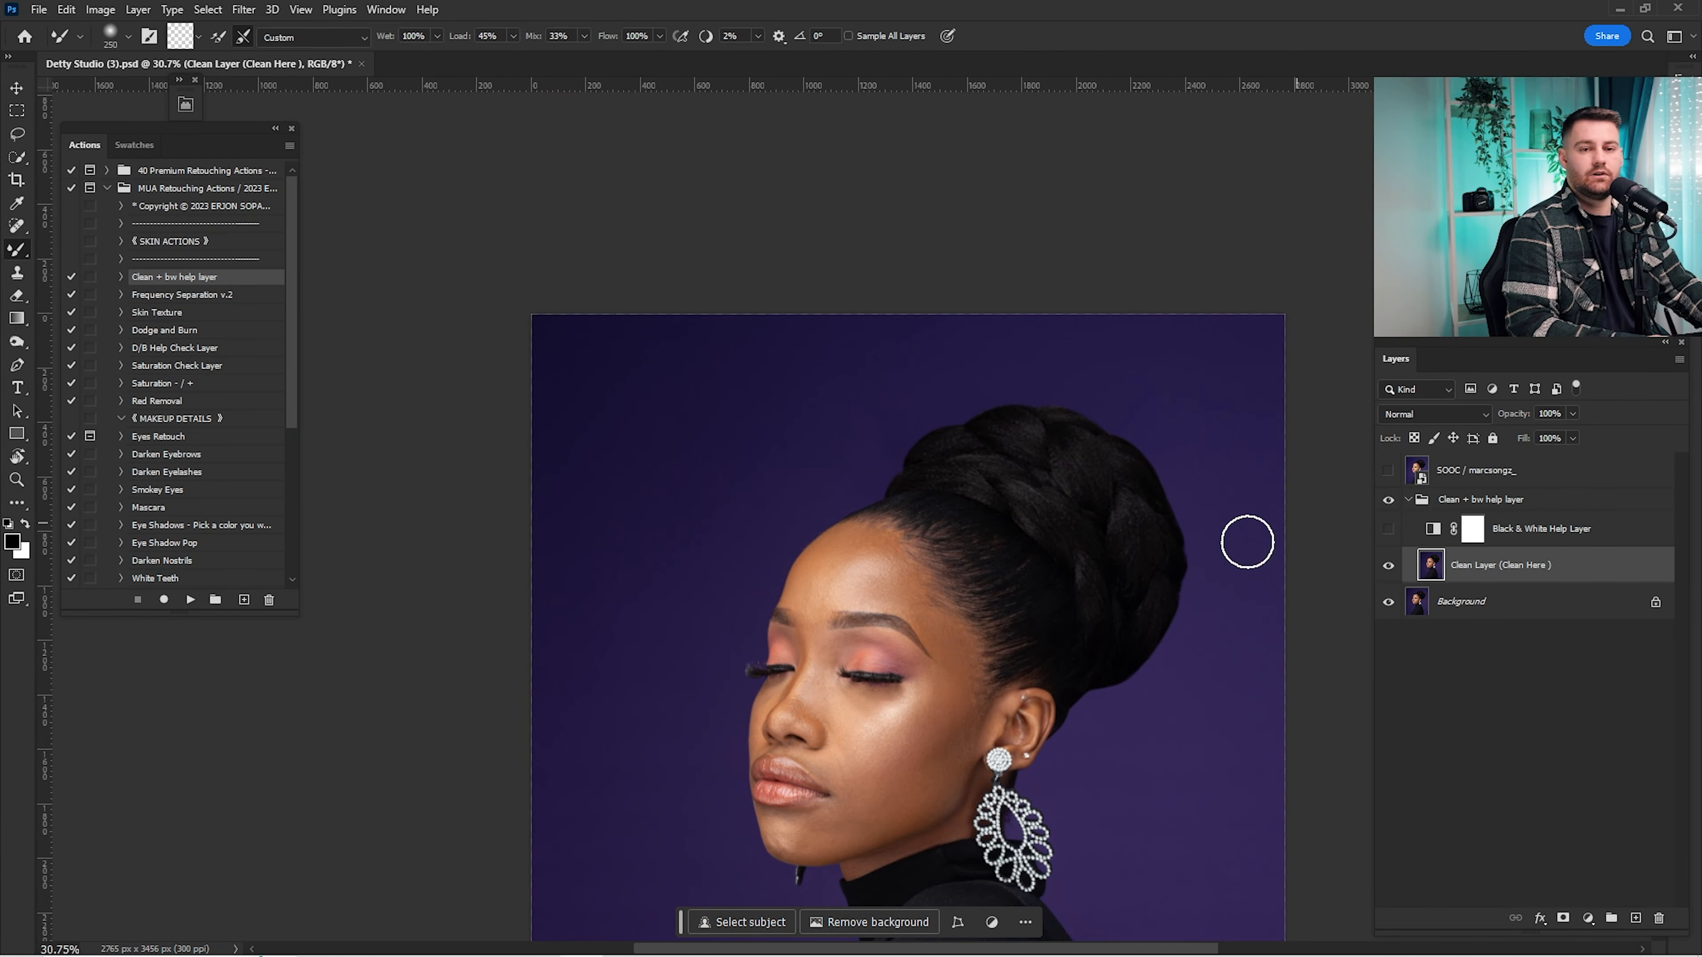
key("z")
left_click_drag(883, 464, 937, 494)
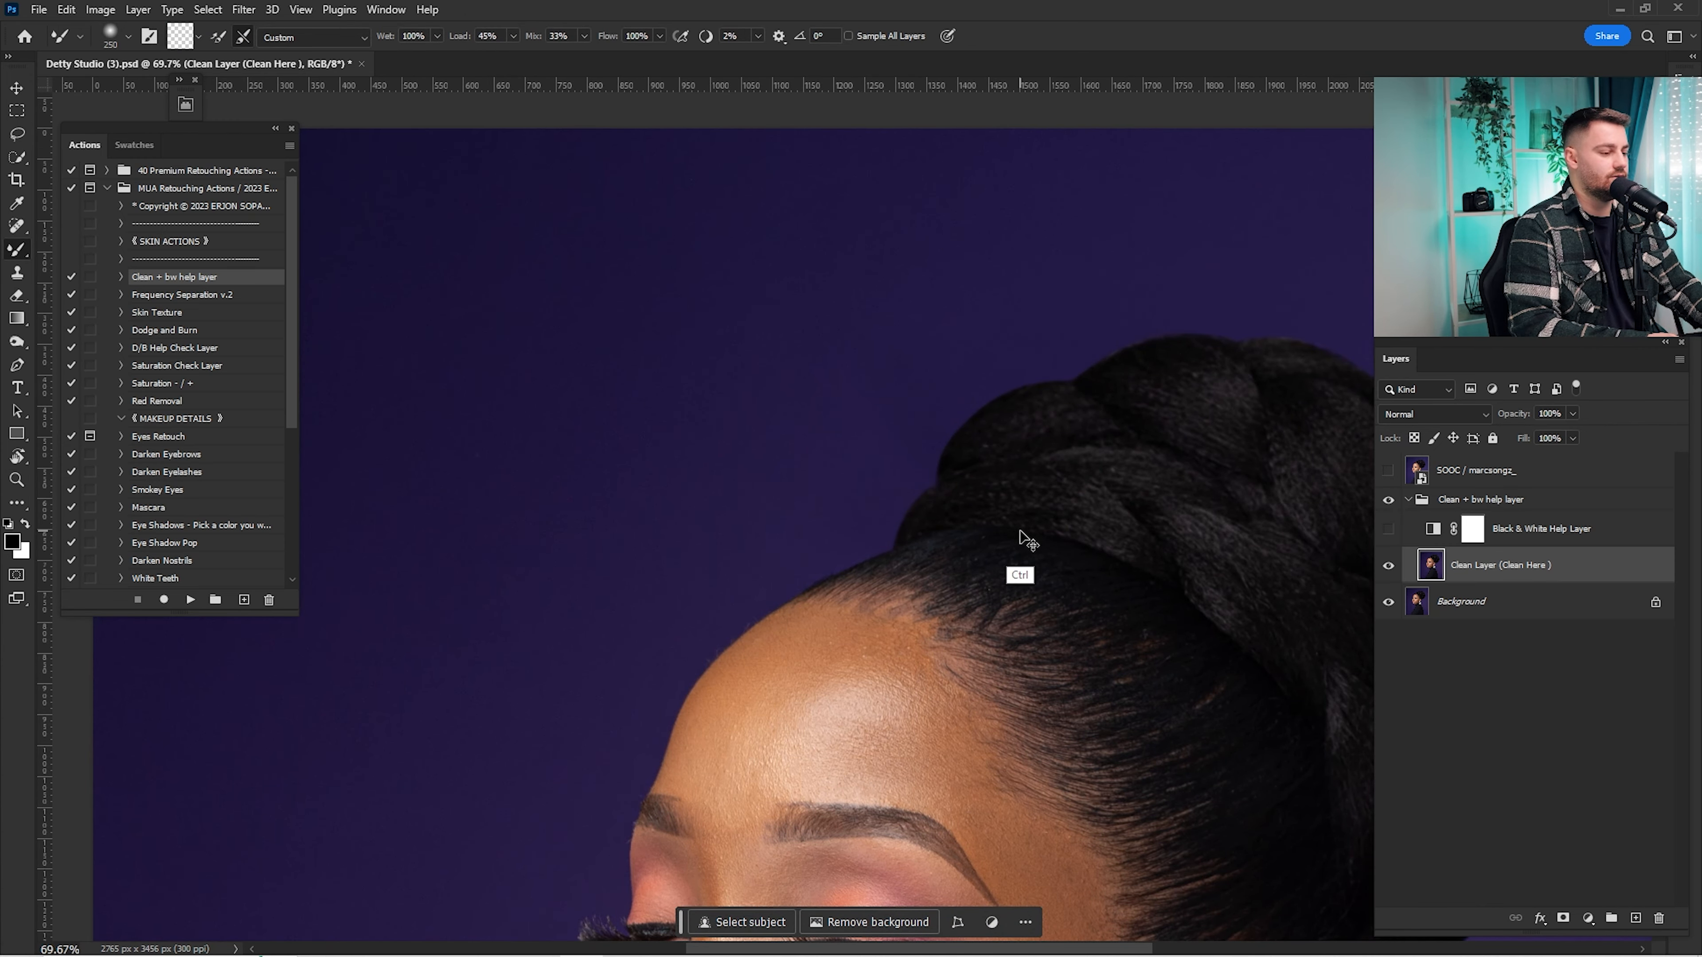
key("ctrl+comma")
key("ctrl+comma")
Step: Restore the backdrop selection, blend the area around the bun's front edge with a 400 px Mixer Brush, and deselect
key("ctrl+shift+d")
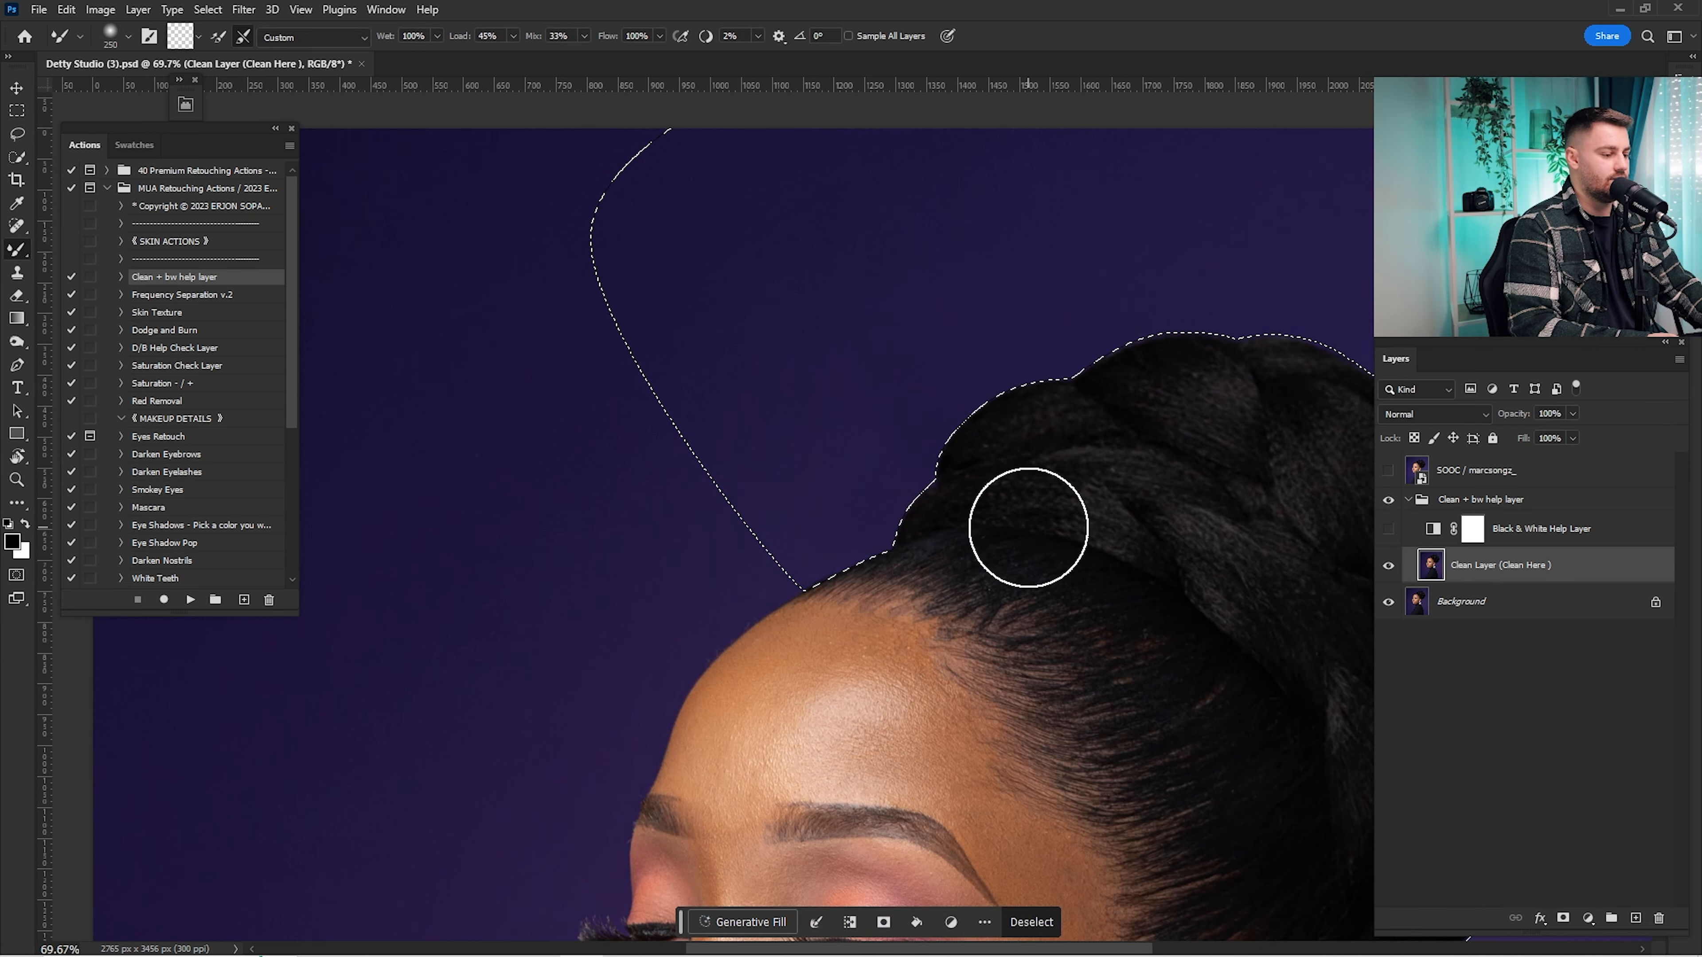
key("bracketright")
key("bracketright")
key("bracketright")
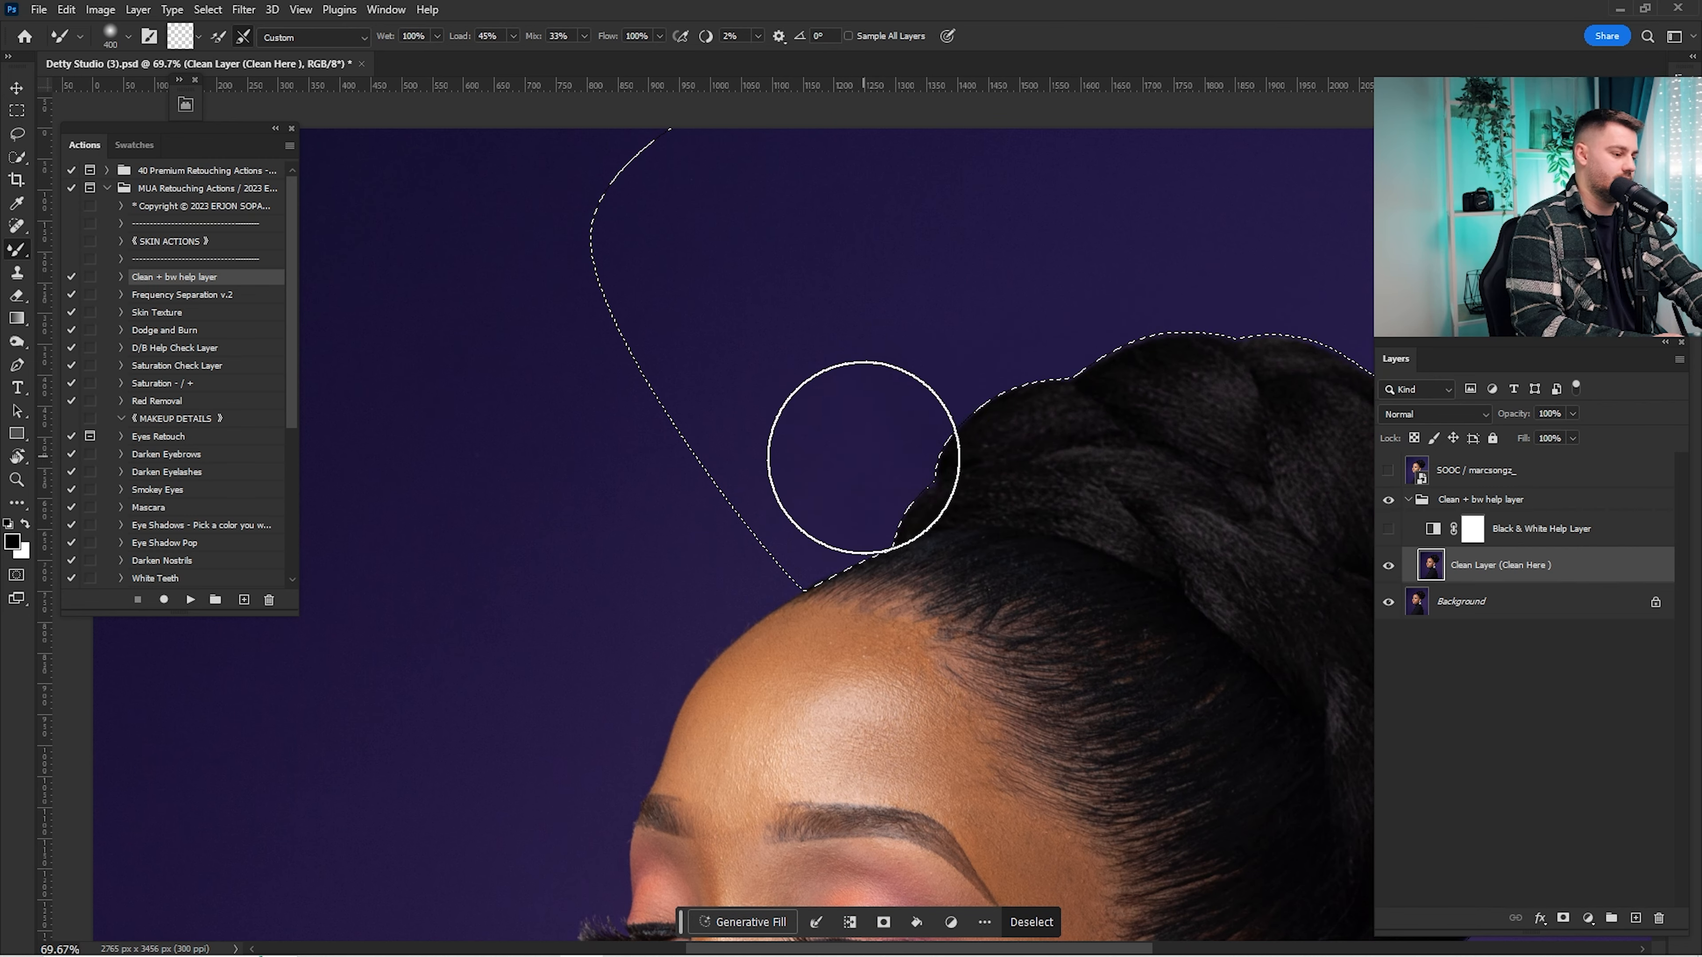
mouse_move(954, 477)
left_mouse_down()
mouse_move(987, 465)
mouse_move(995, 433)
left_mouse_up()
mouse_move(1189, 361)
left_mouse_down()
mouse_move(970, 390)
mouse_move(788, 374)
left_mouse_up()
key("ctrl+d")
key("ctrl+0")
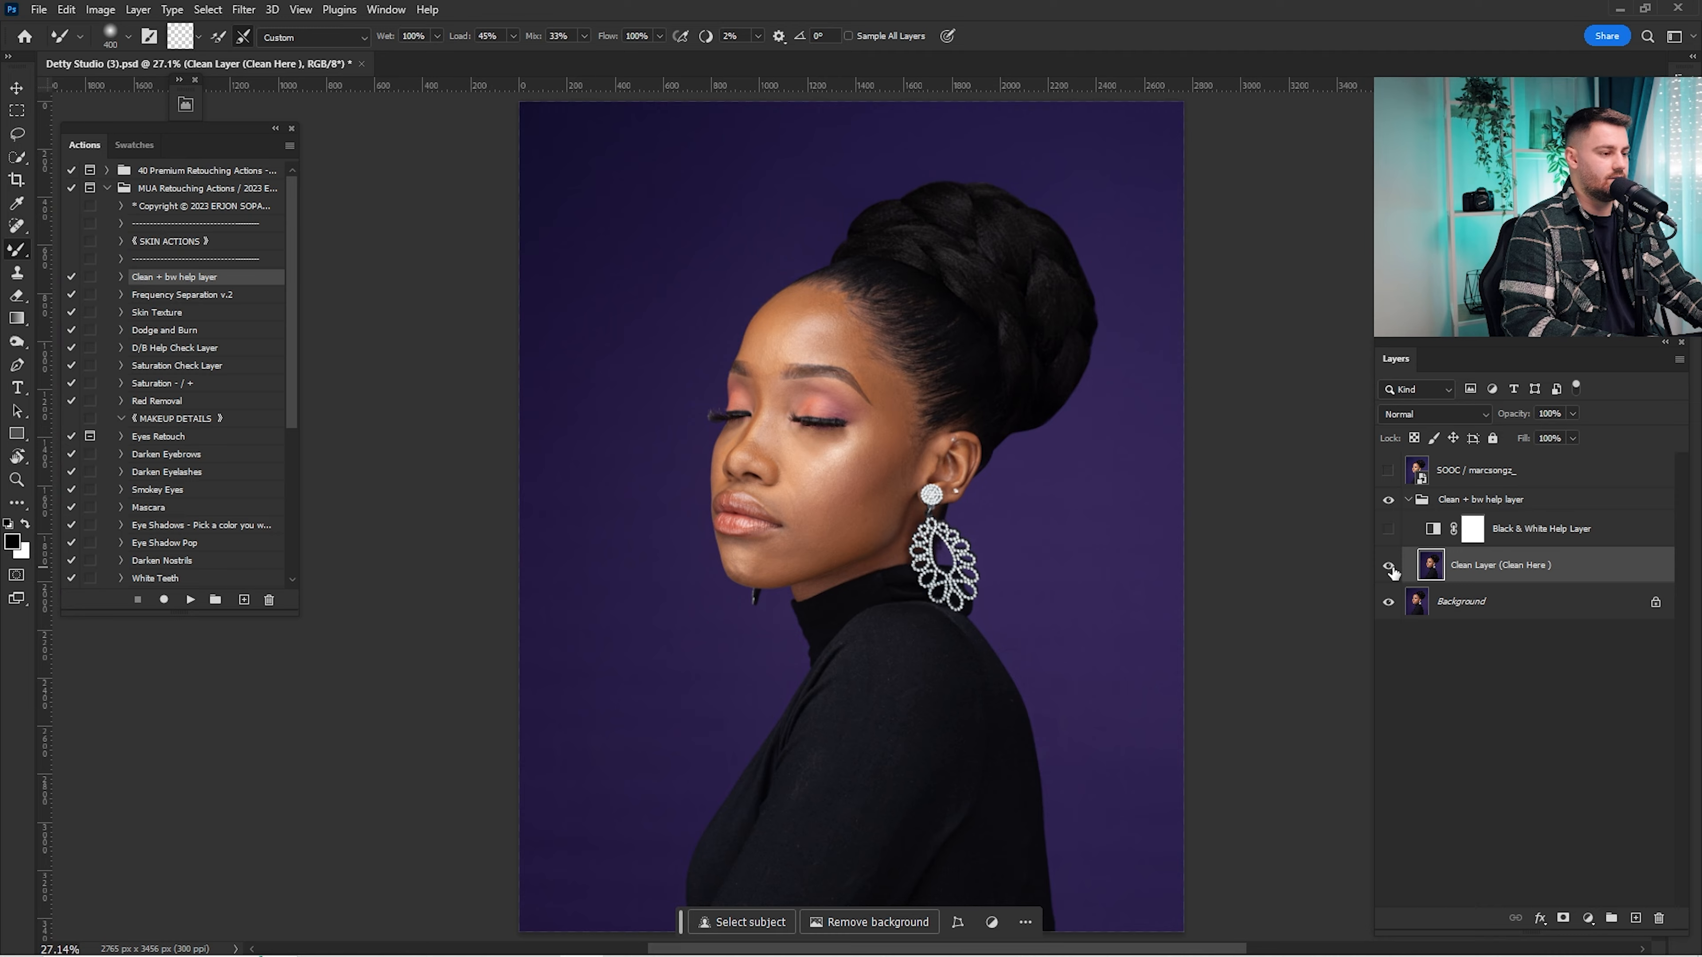
Step: Toggle the Clean Layer's visibility to check the blended backdrop around the bun
left_click(1388, 565)
left_click(1397, 565)
Step: Begin a Pen path around the large purple opening inside the earring, along its inner curve and upper bead edge
key("z")
mouse_move(985, 597)
left_mouse_down()
mouse_move(1125, 608)
mouse_move(1012, 612)
left_mouse_up()
key("b")
key("z")
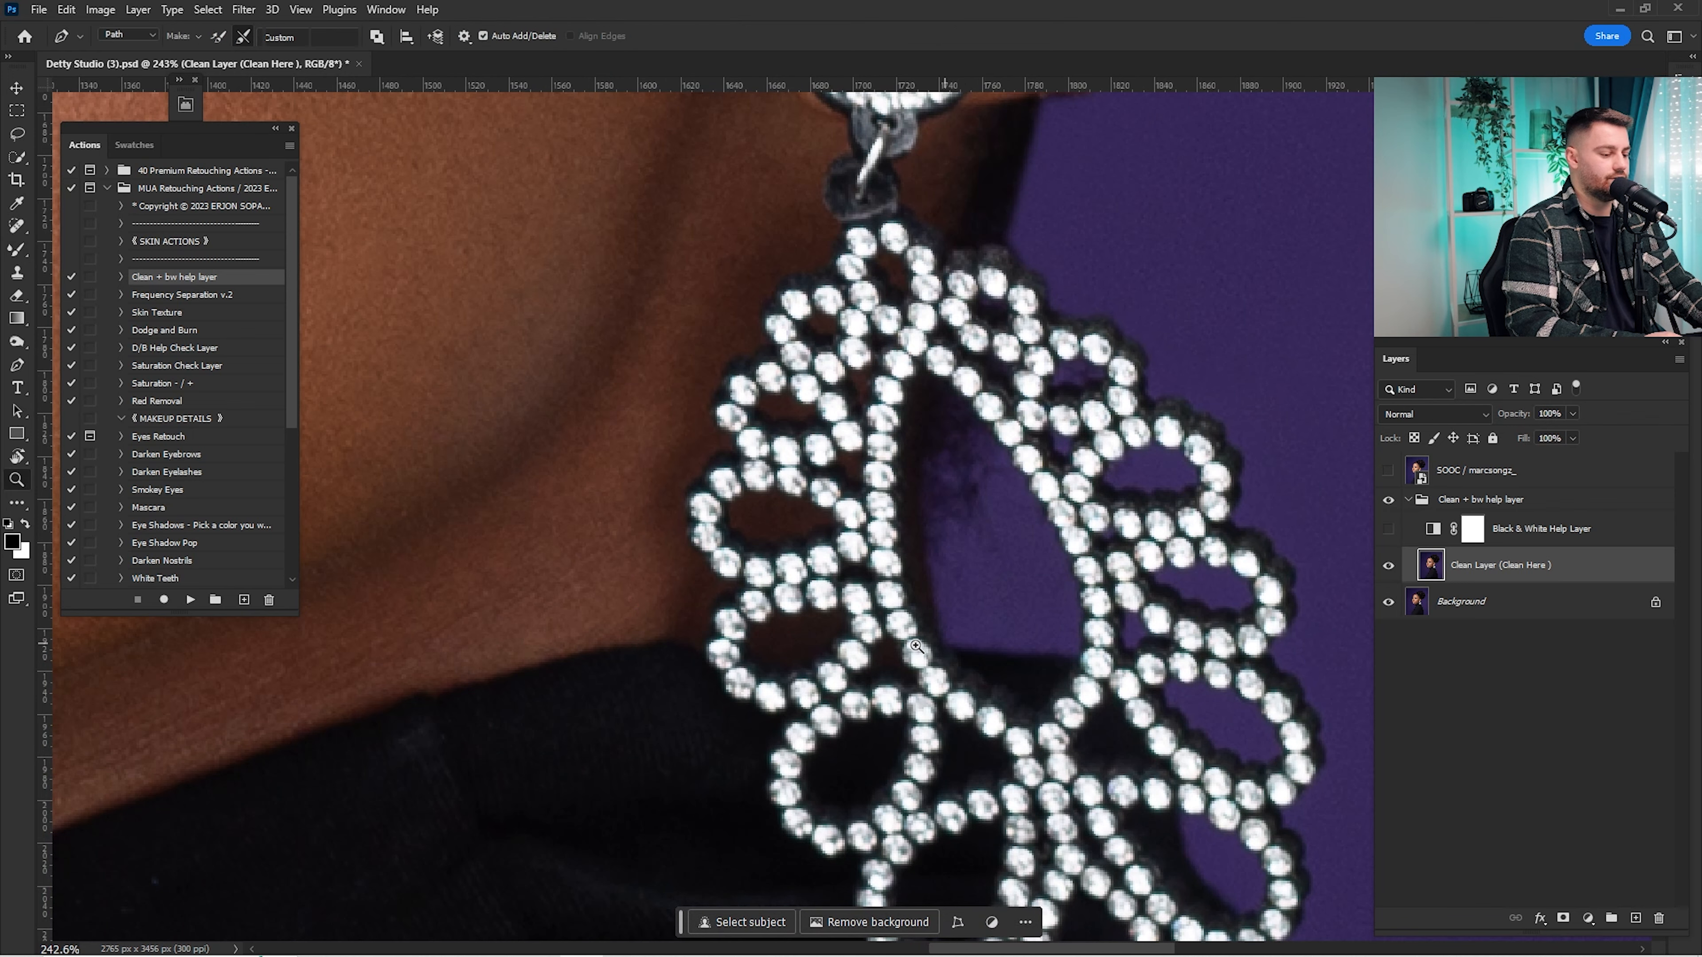
left_click_drag(912, 644, 968, 642)
key("p")
left_click_drag(934, 397, 944, 532)
key("z")
mouse_move(961, 463)
left_mouse_down()
mouse_move(1025, 473)
mouse_move(928, 397)
mouse_move(975, 435)
left_mouse_up()
key("p")
key("z")
key("p")
key("z")
key("p")
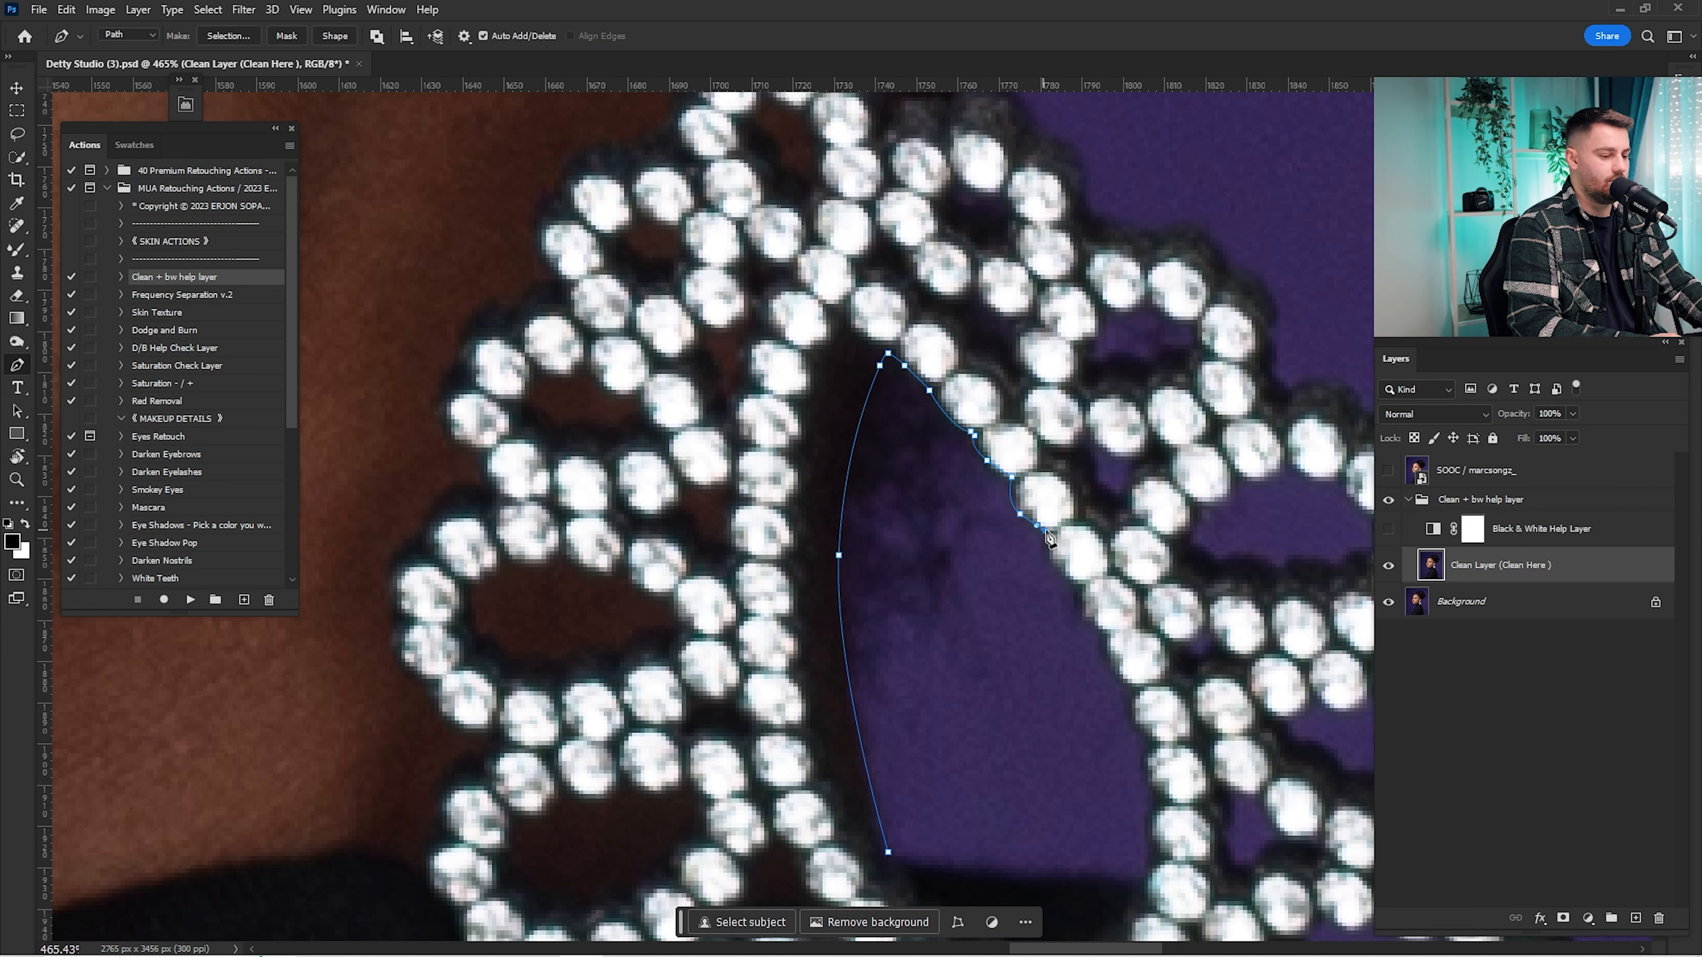
Step: Close the path along the beads and lower edge of the earring opening and convert it to a selection with 1 px feather
left_click_drag(1063, 596, 1031, 461)
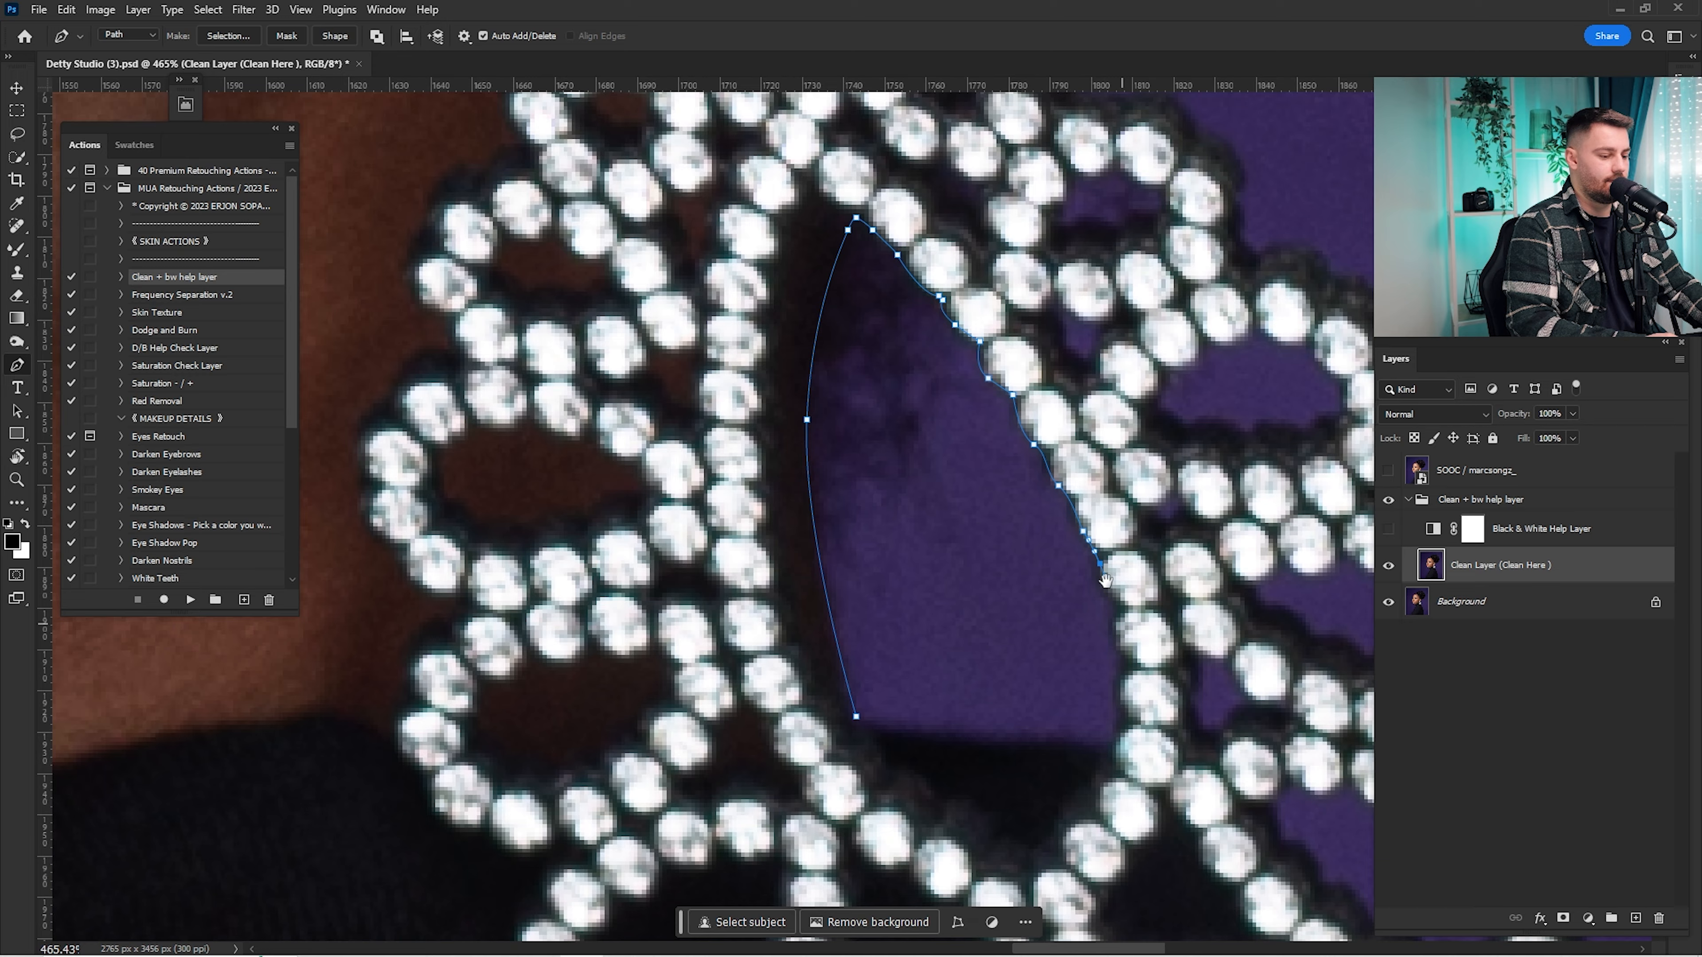
left_click_drag(1105, 580, 1085, 519)
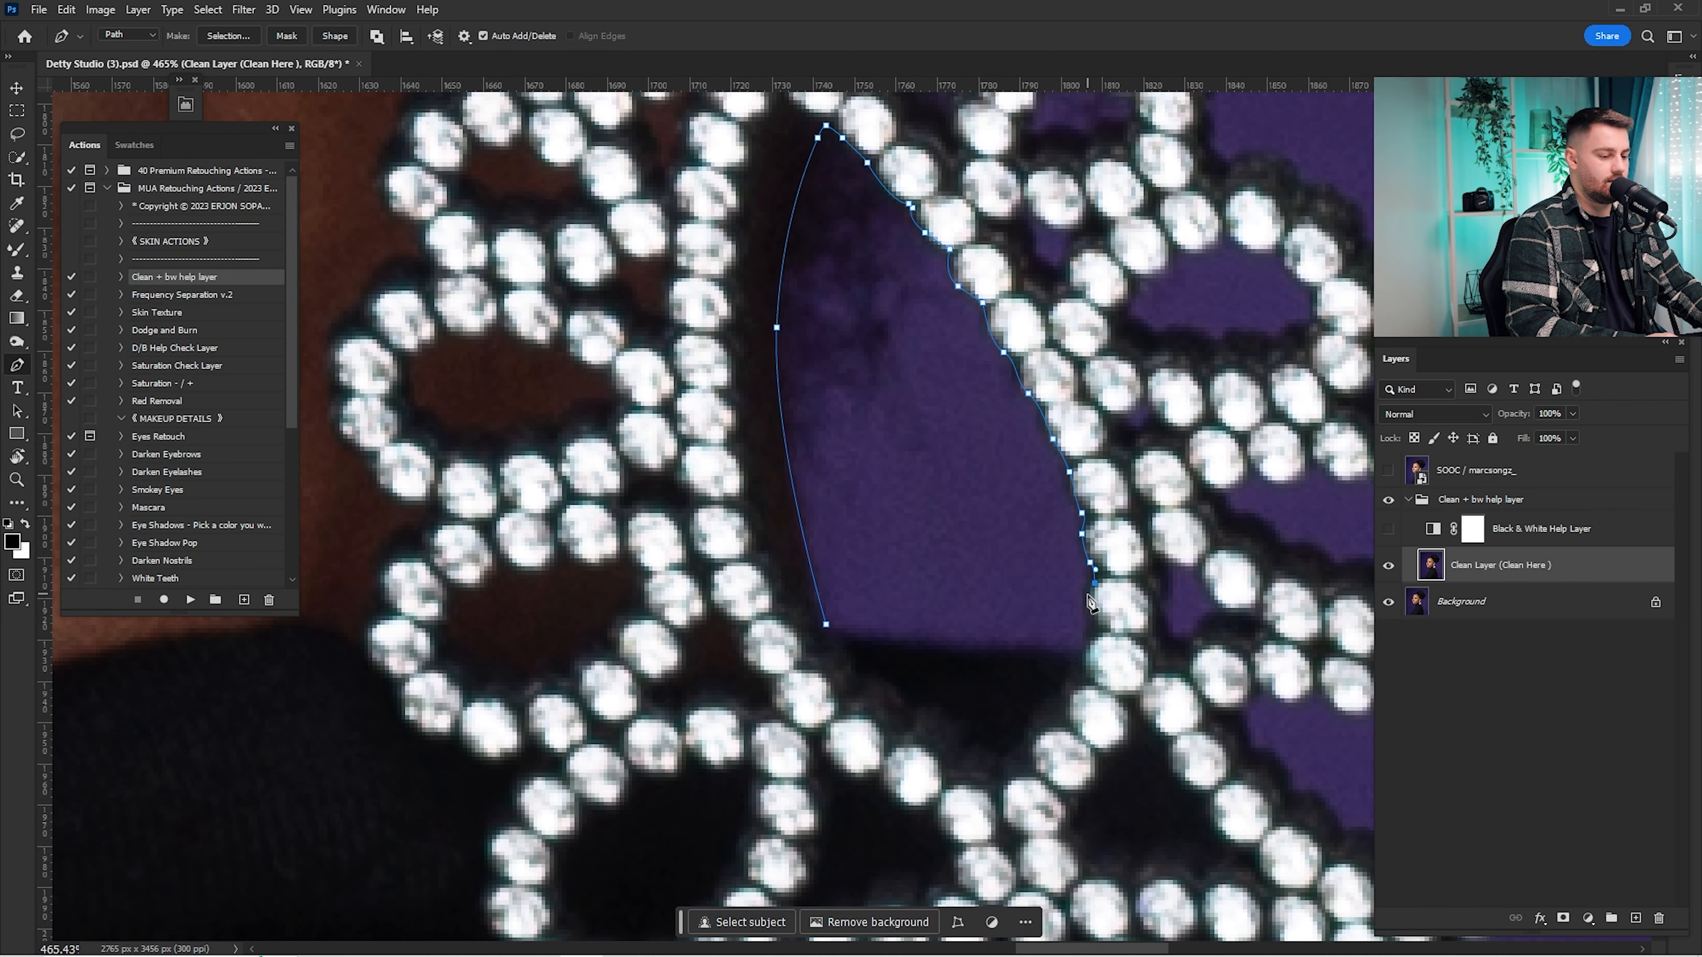
left_click_drag(994, 648, 1110, 639)
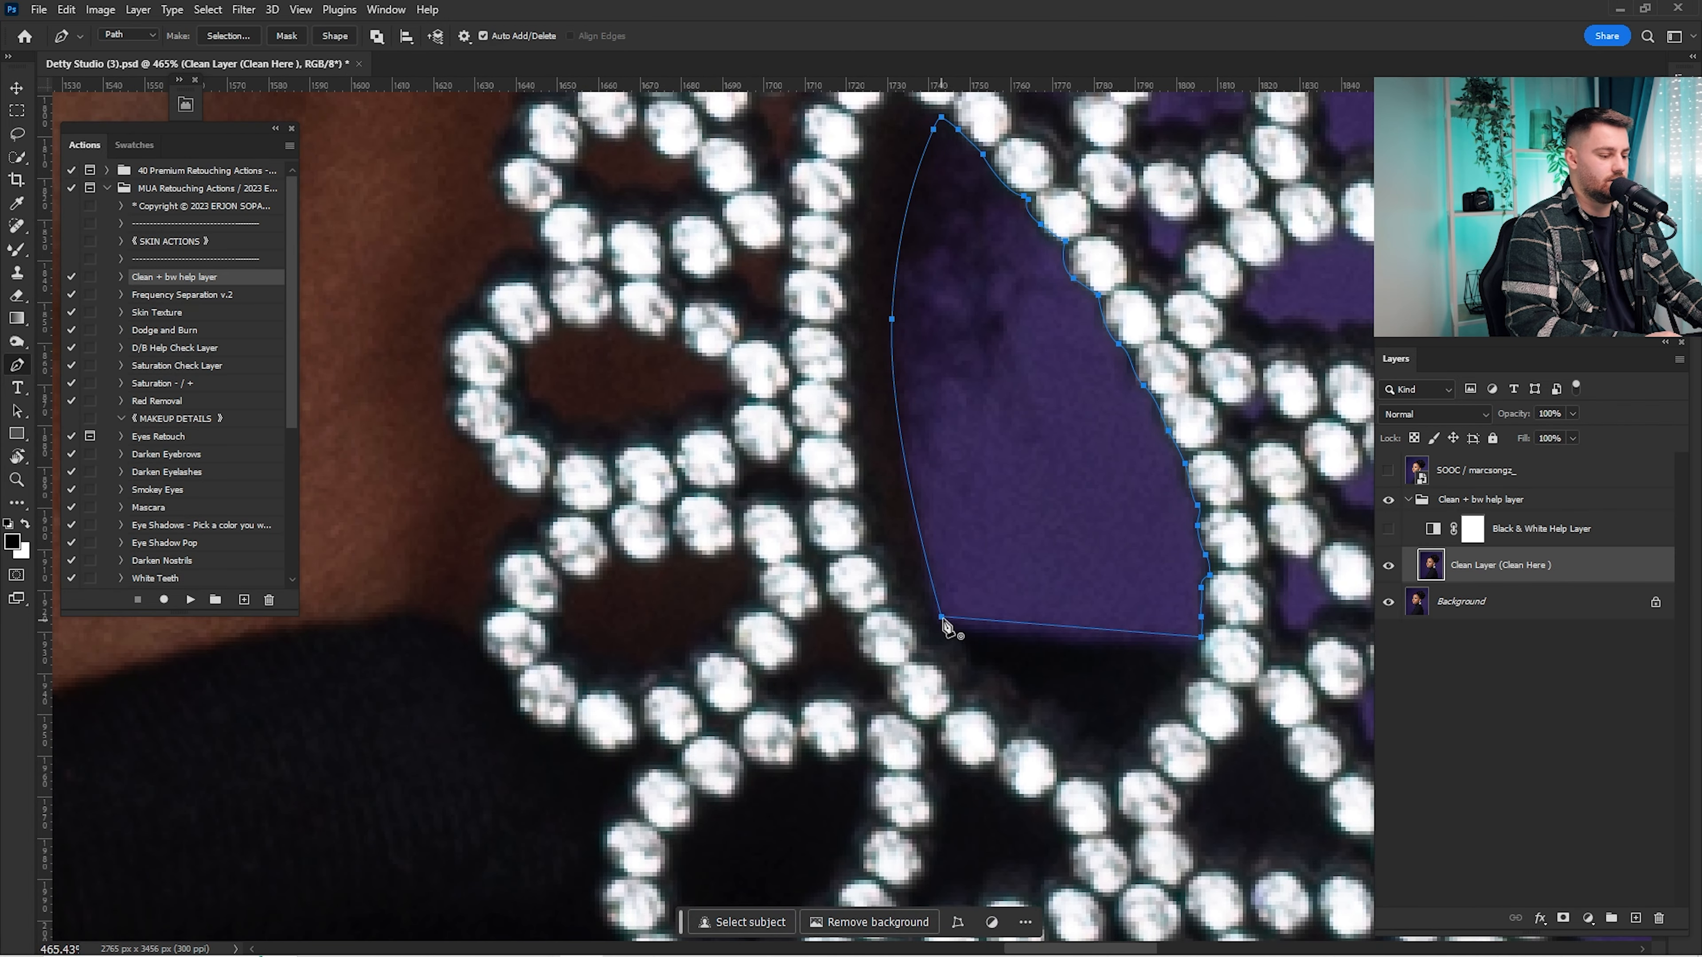
right_click(1030, 462)
left_click(1091, 536)
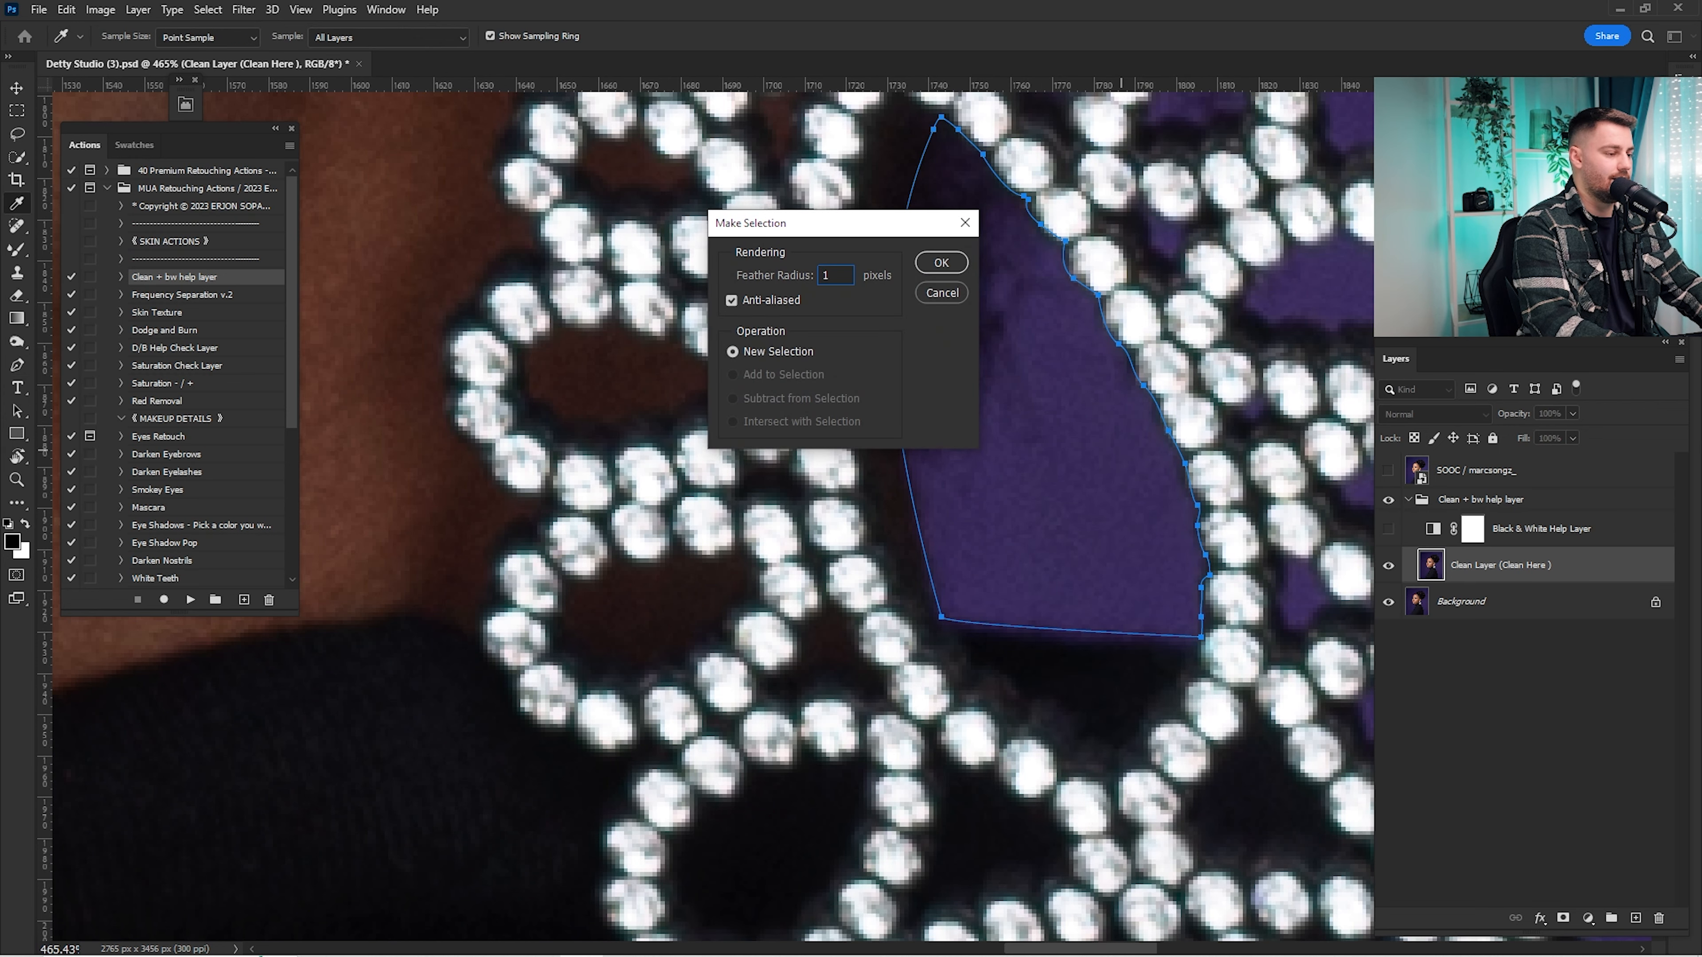
key("Return")
Step: Clone clean purple backdrop over the stray hairs inside the selected earring opening and clear the selection
left_click_drag(1132, 520, 1072, 521)
left_click_drag(1151, 476, 862, 493)
key("s")
key("ctrl+d")
Step: Compare the whole portrait with and without the Clean Layer, examining the hair outline and earring
key("ctrl+0")
left_click(1388, 565)
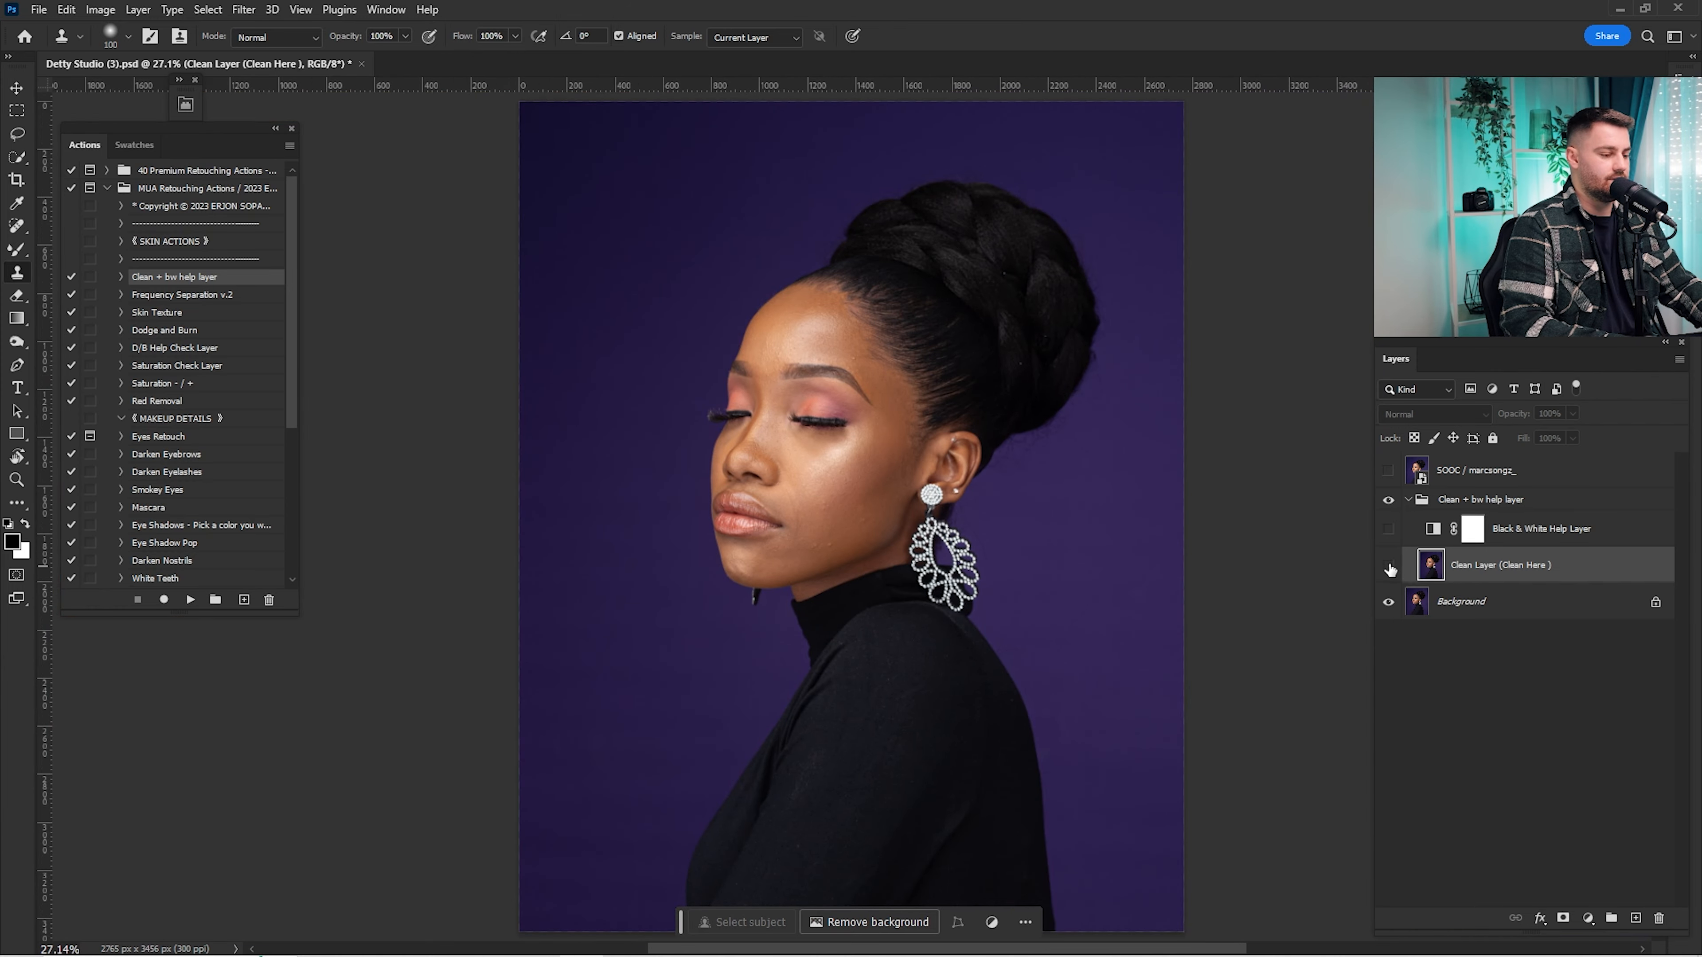
left_click(1389, 565)
left_click(1389, 565)
left_click(1389, 565)
left_click(1389, 565)
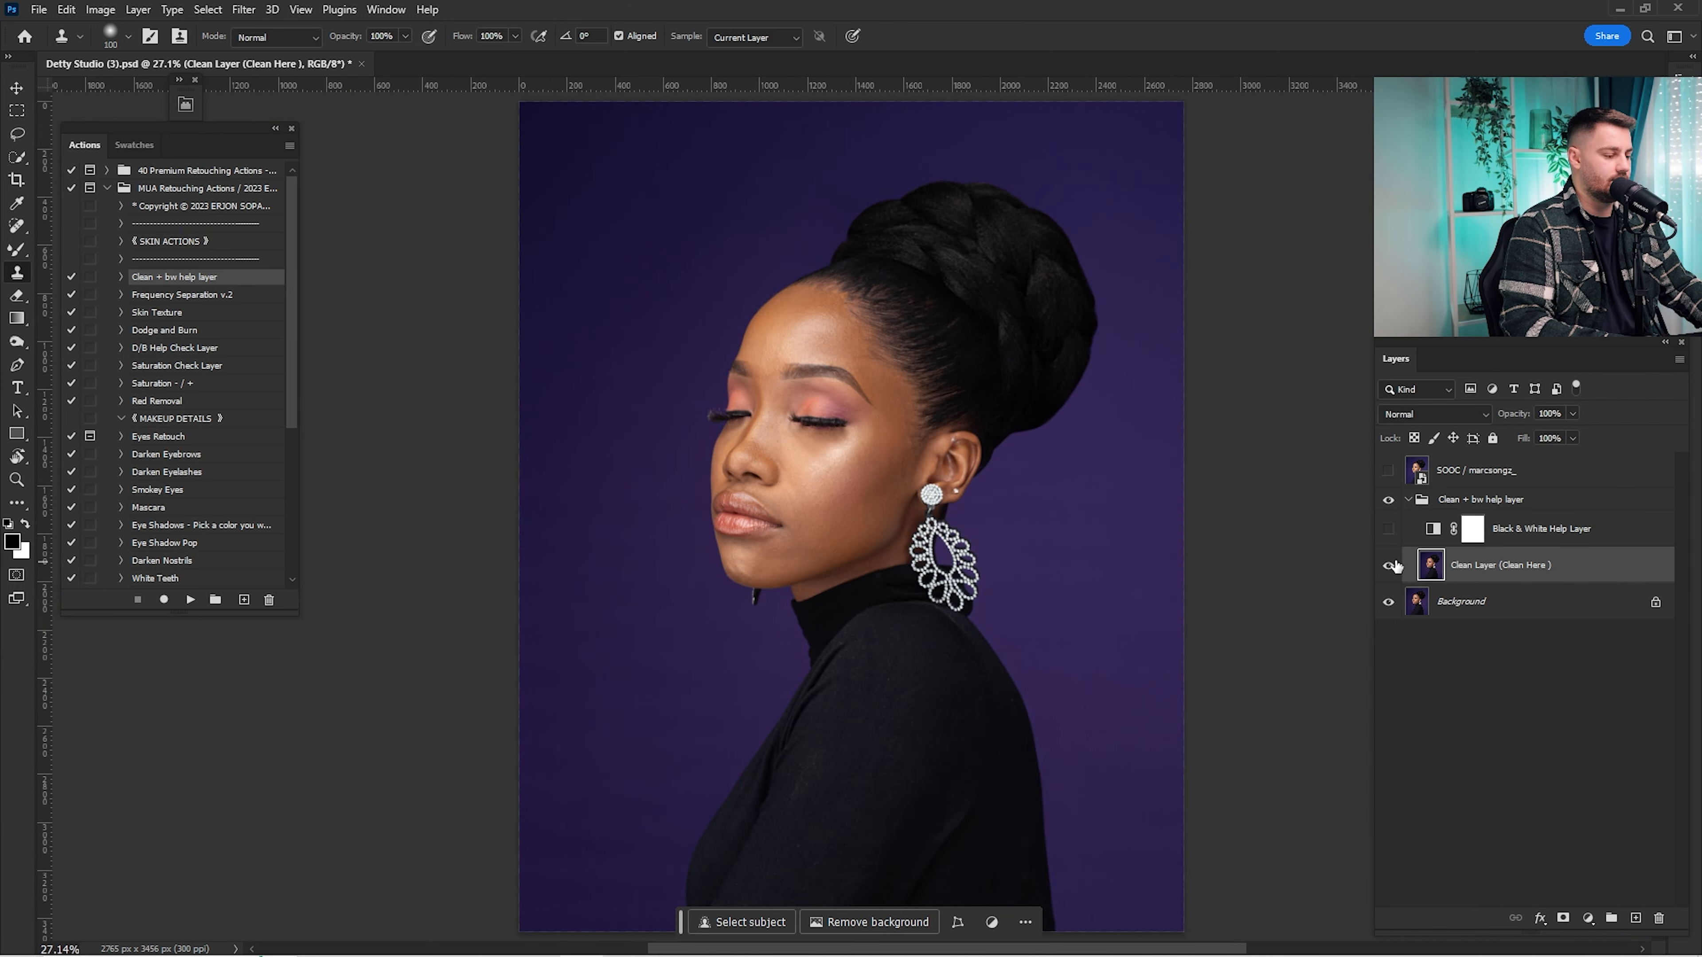
left_click(1389, 565)
left_click(1388, 565)
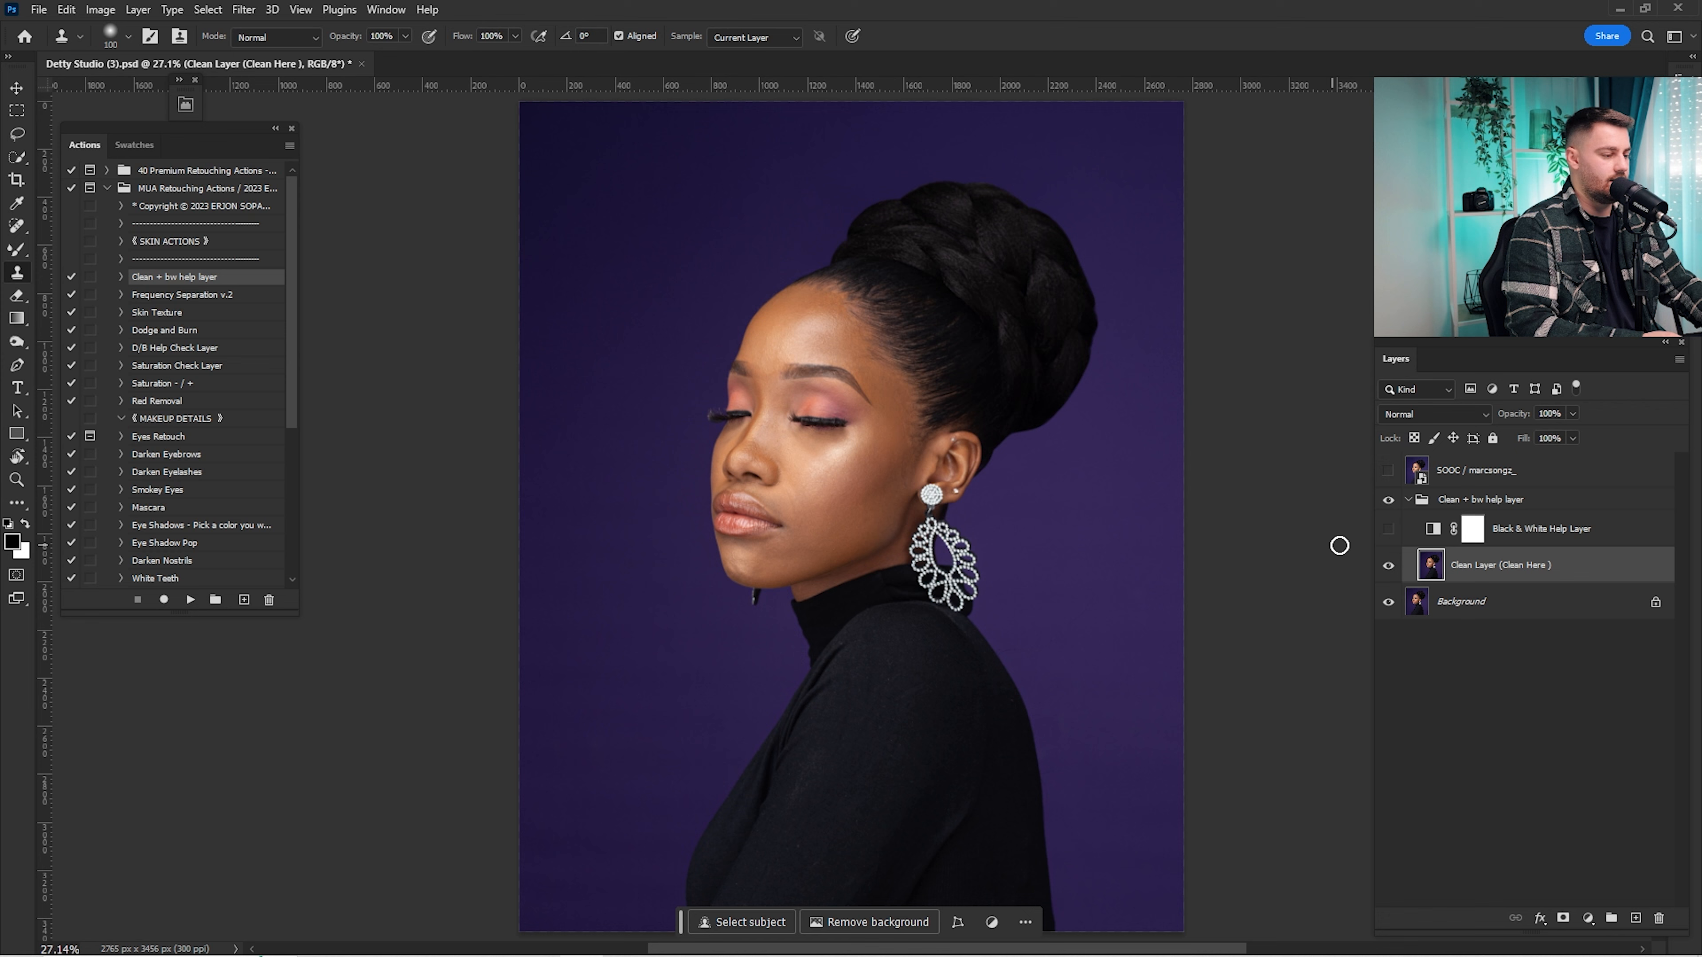
Step: Move the Clean Layer out of the Clean + bw help layer group and merge it with the Background
left_click_drag(1488, 576, 1415, 550)
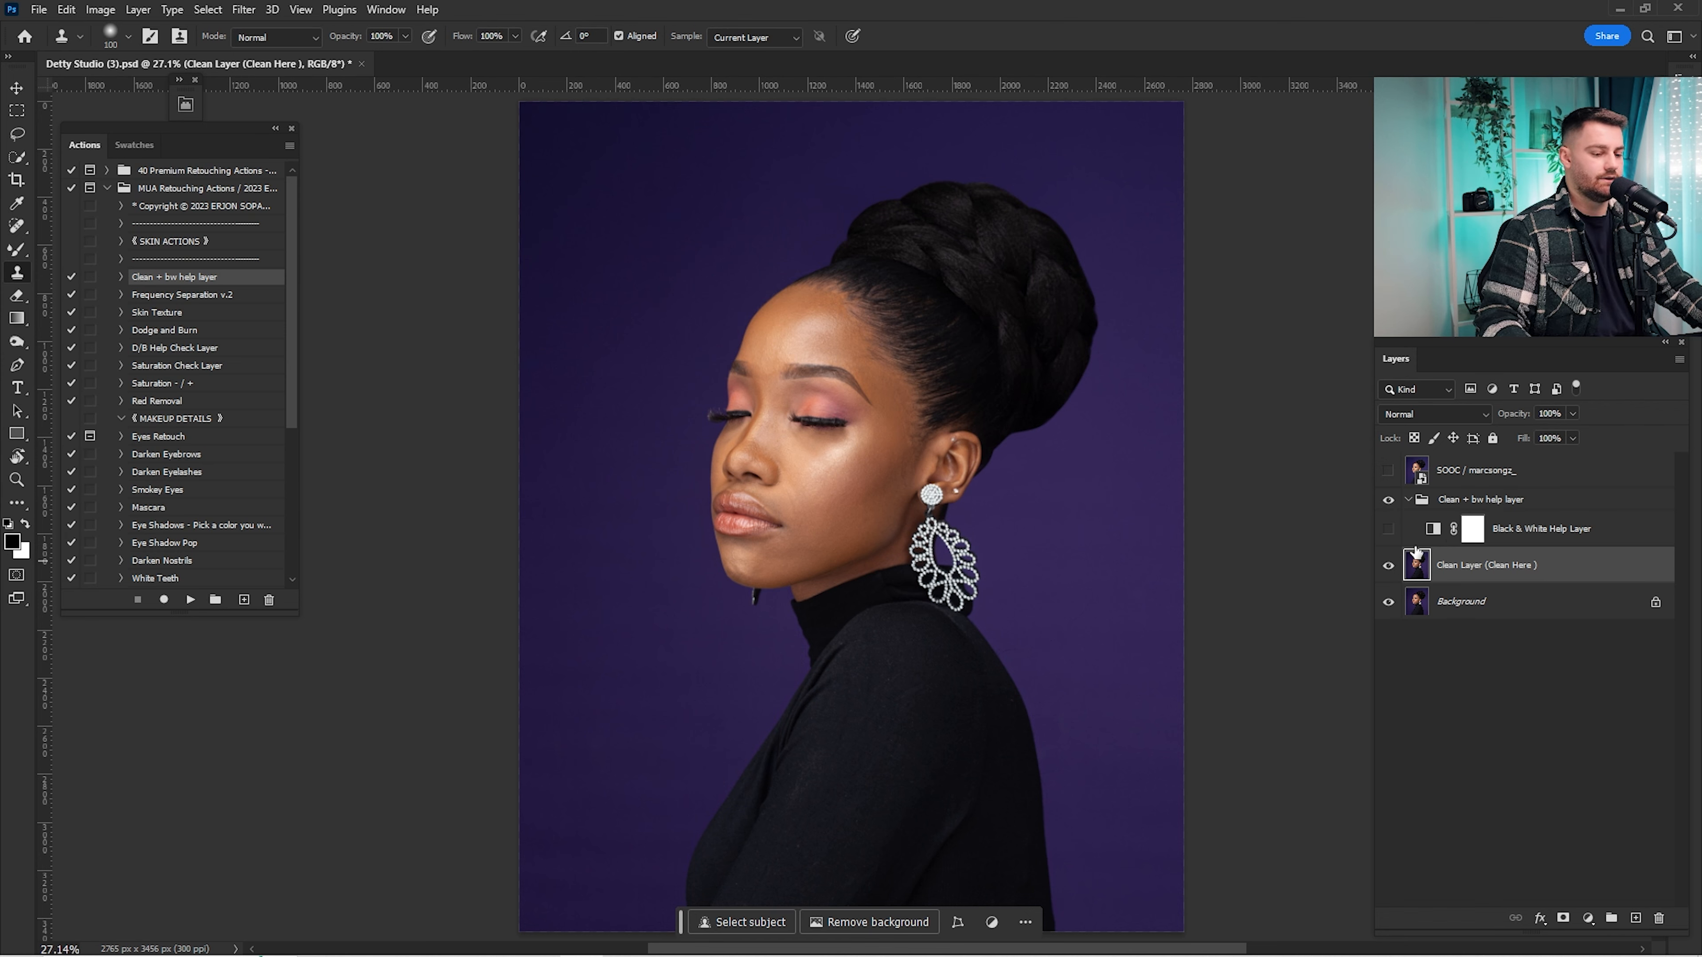
left_click(1408, 500)
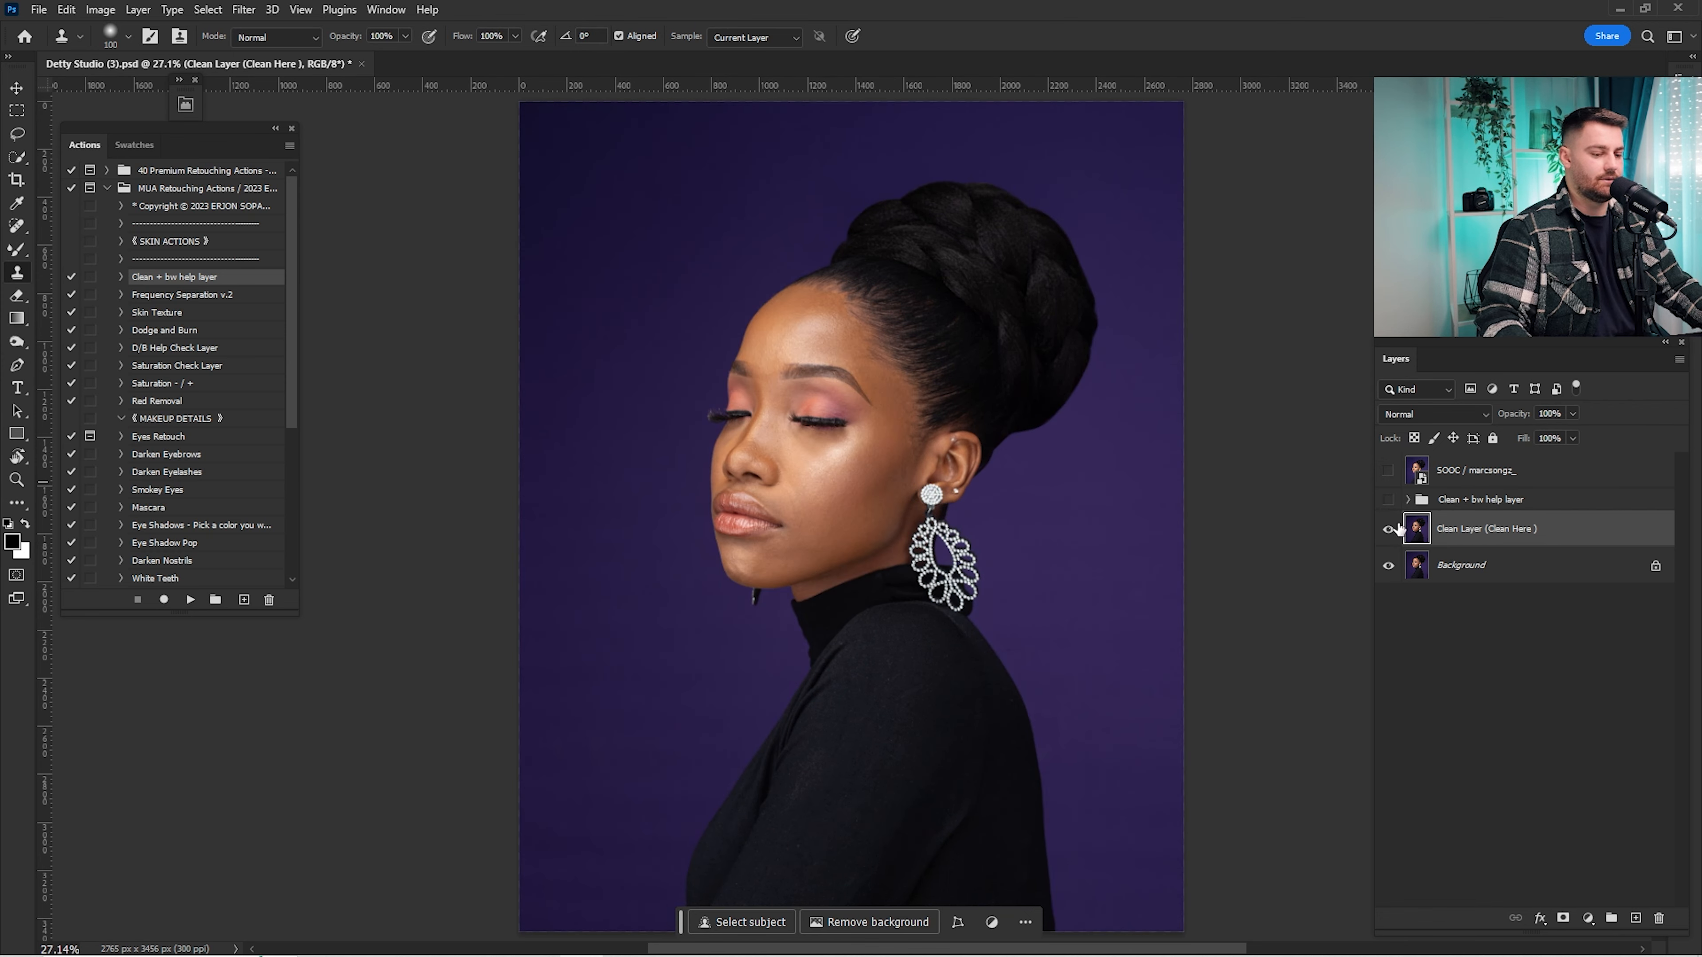
left_click(1449, 566, "shift")
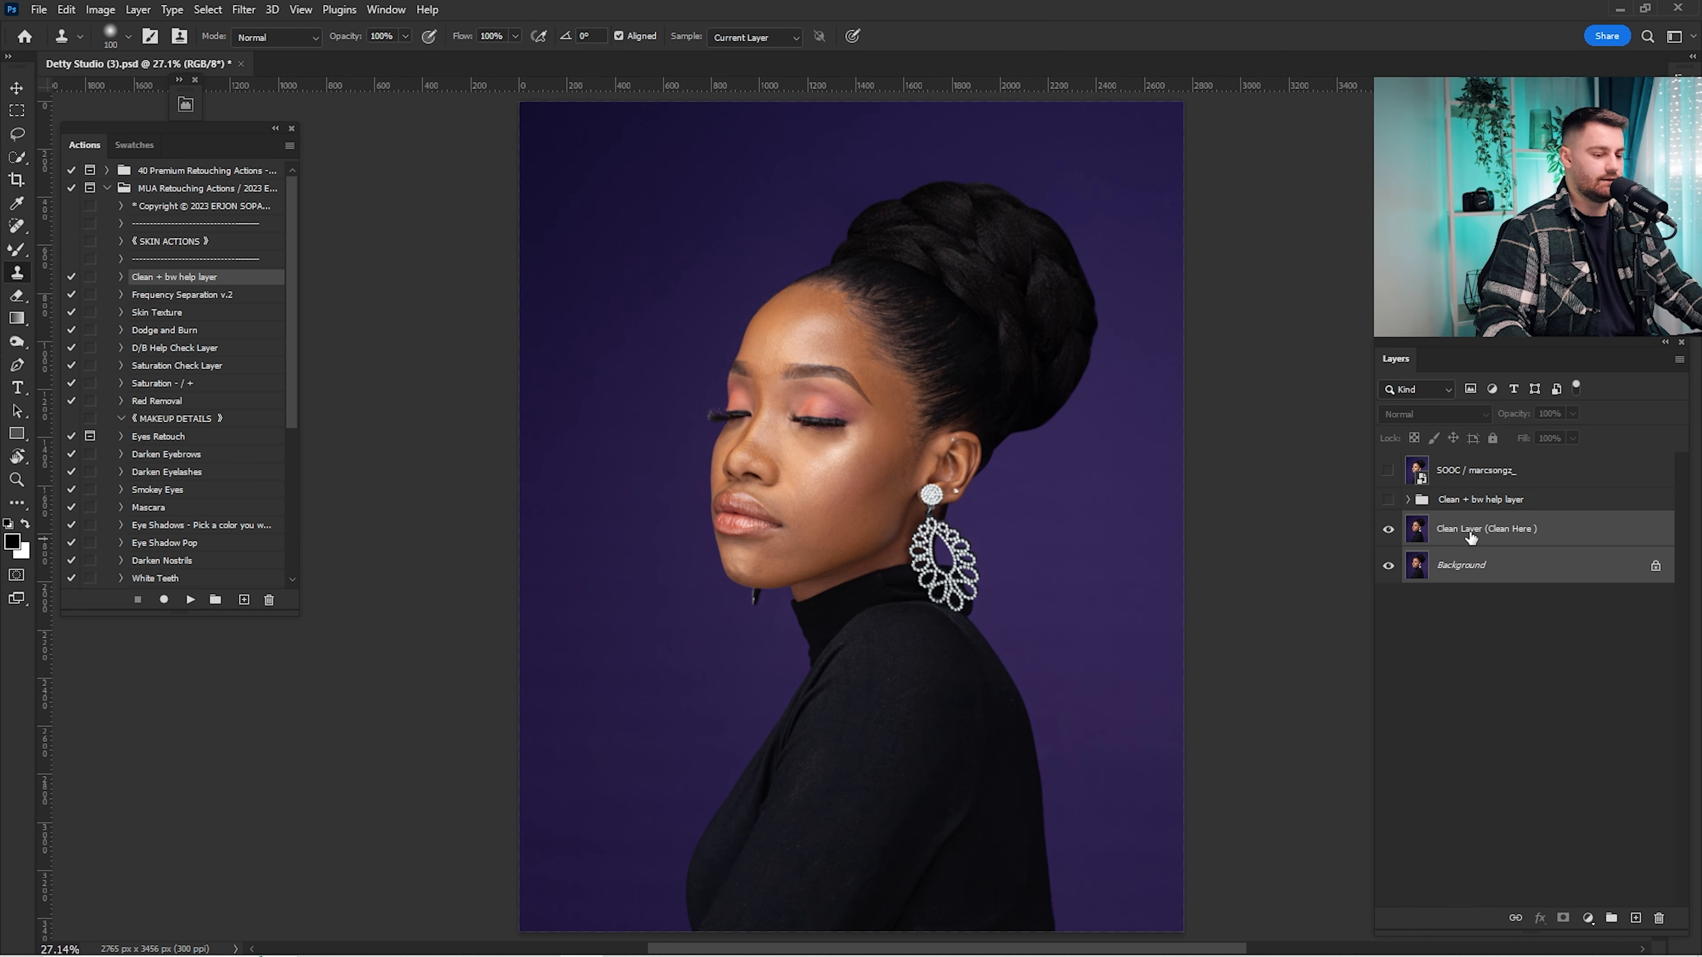
right_click(1471, 536)
left_click(1518, 727)
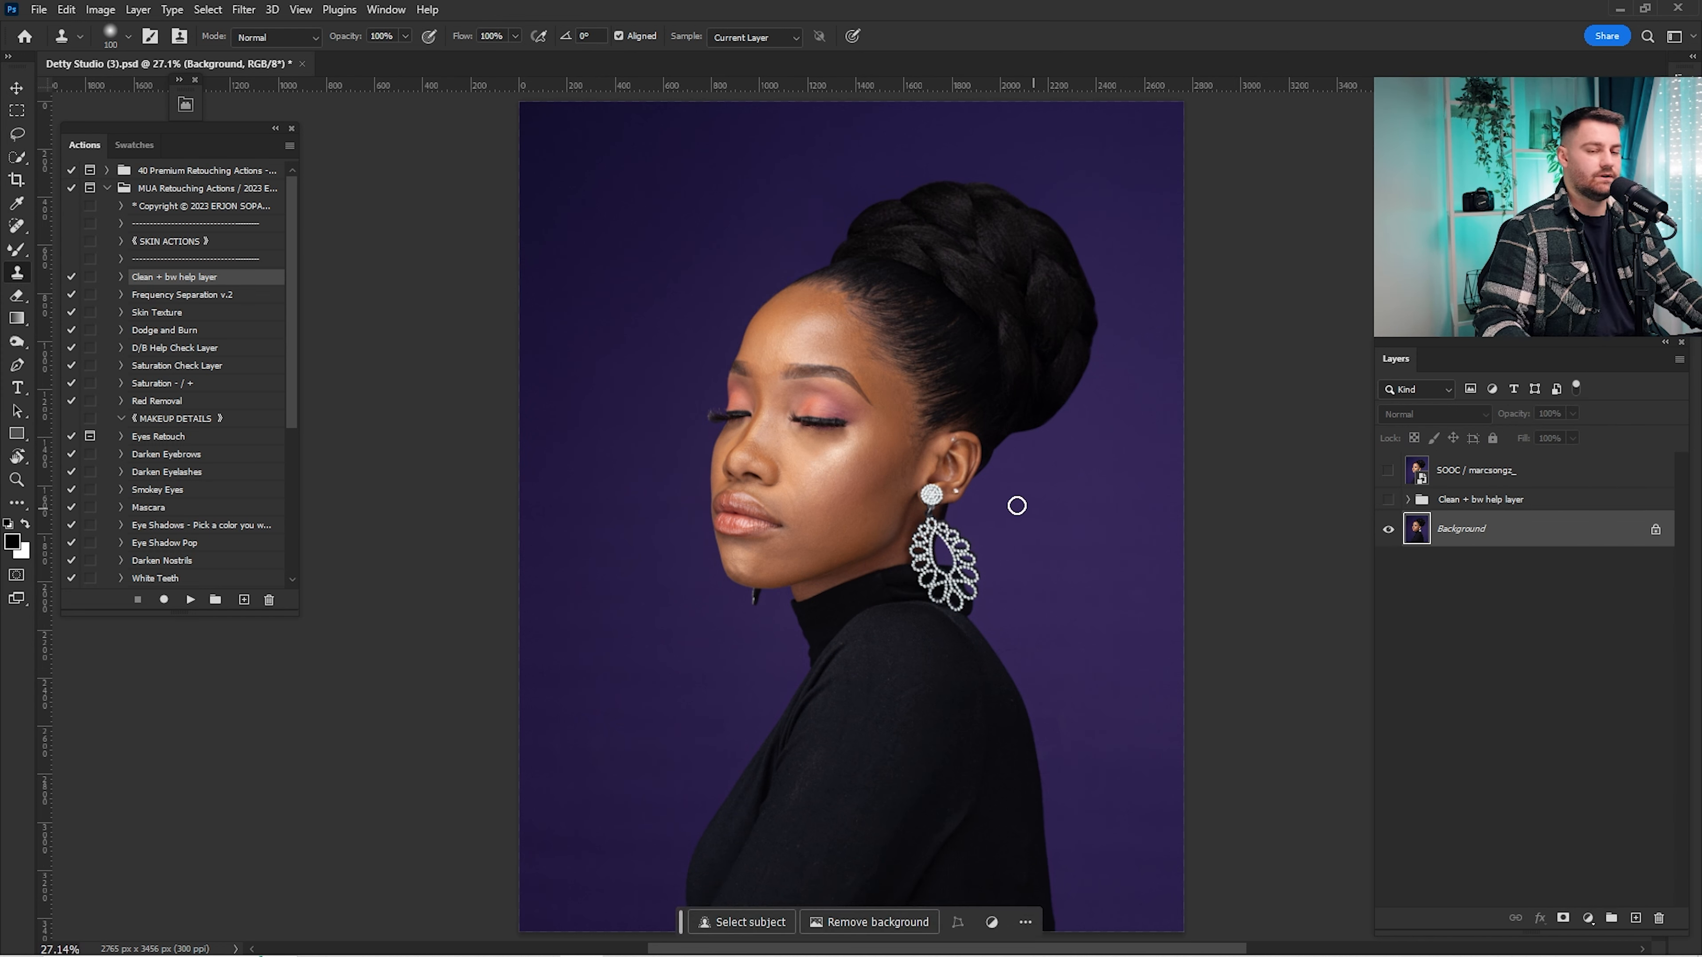
Step: Run the Frequency Separation v.2 action, select the Color / Low Frequency copy layer and hide the Texture / High Frequency layer
left_click(210, 296)
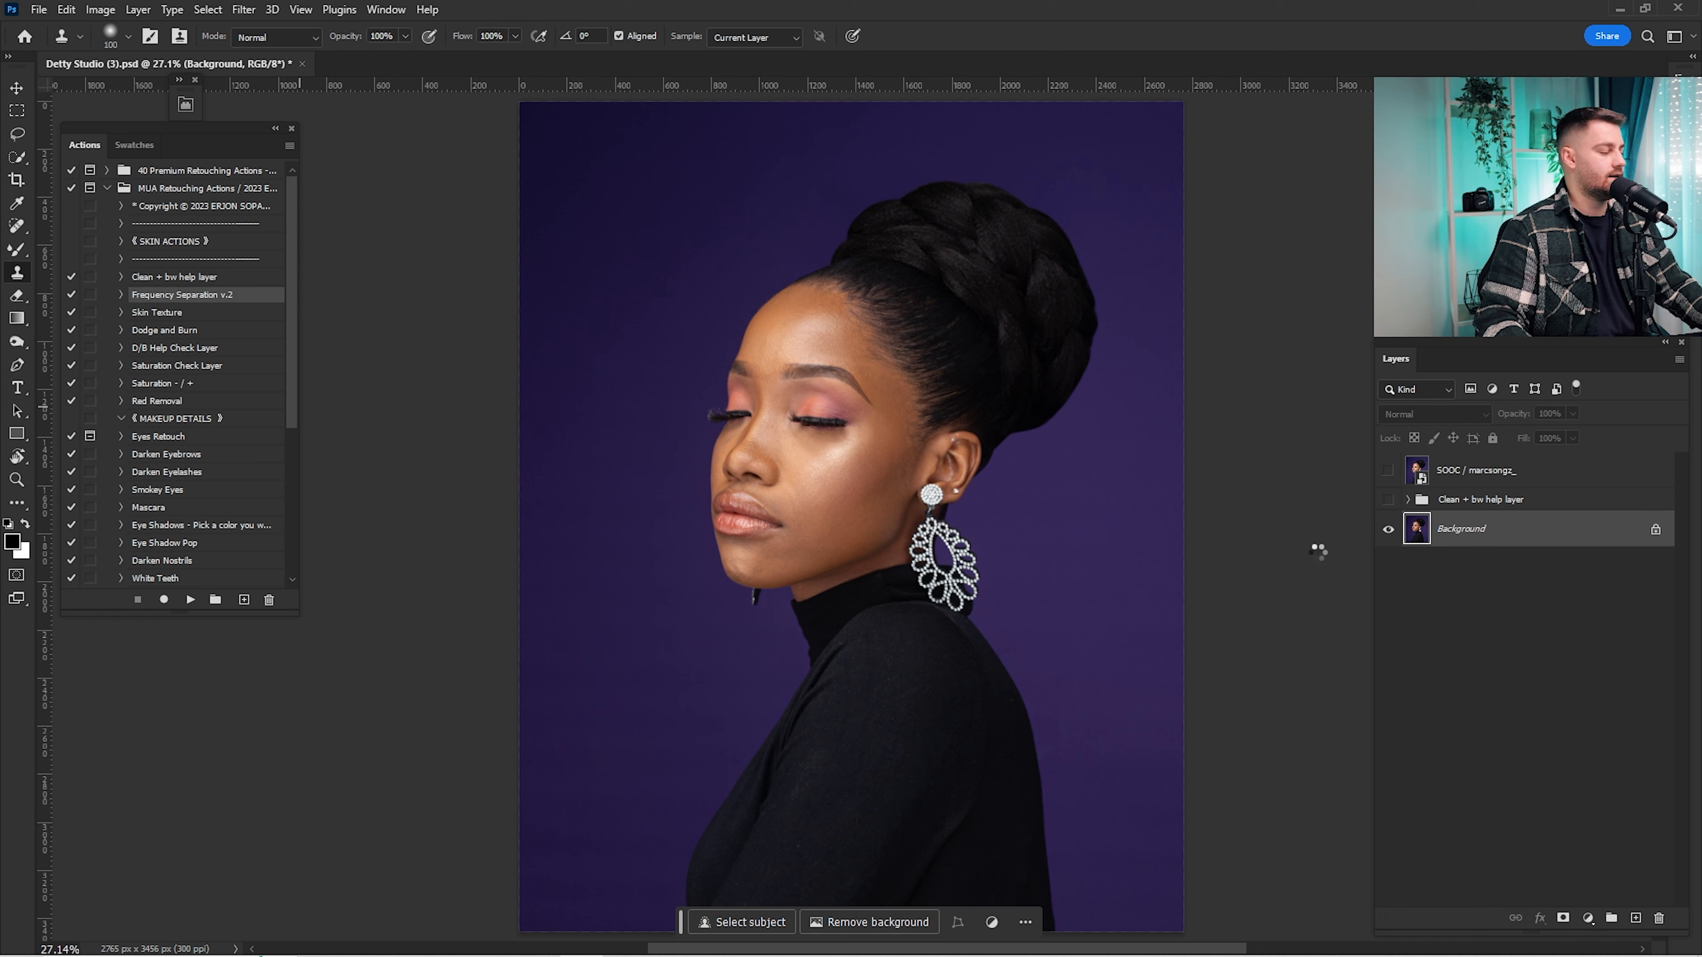
left_click(1409, 522)
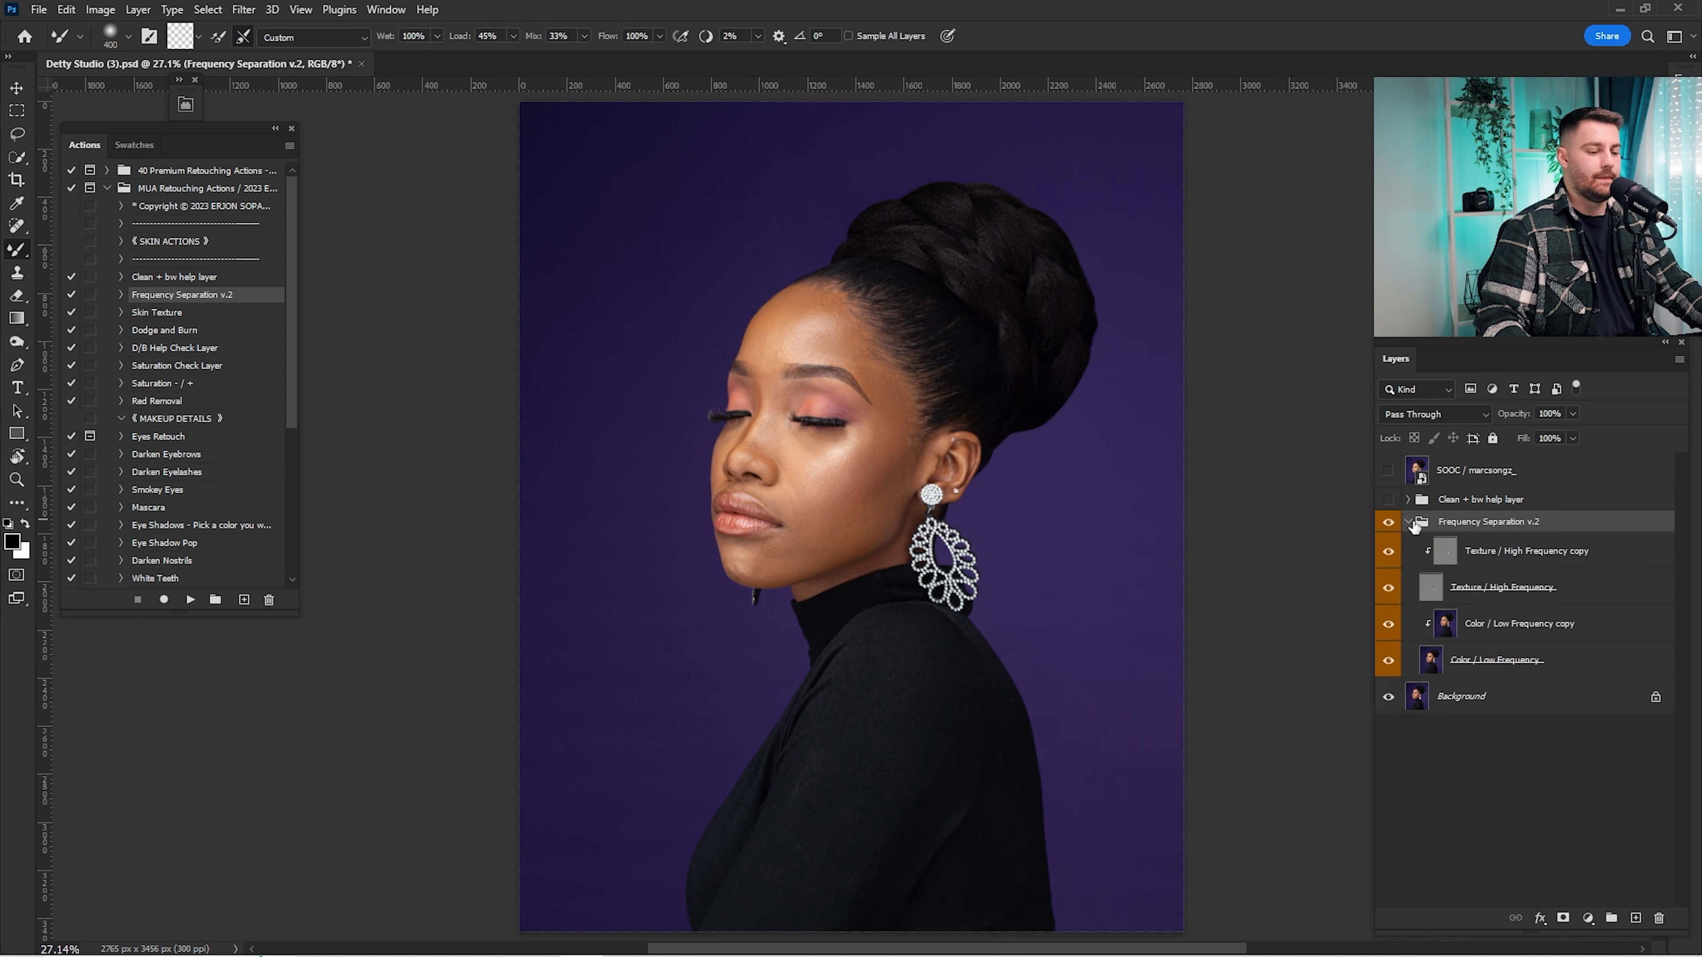
left_click(1469, 624)
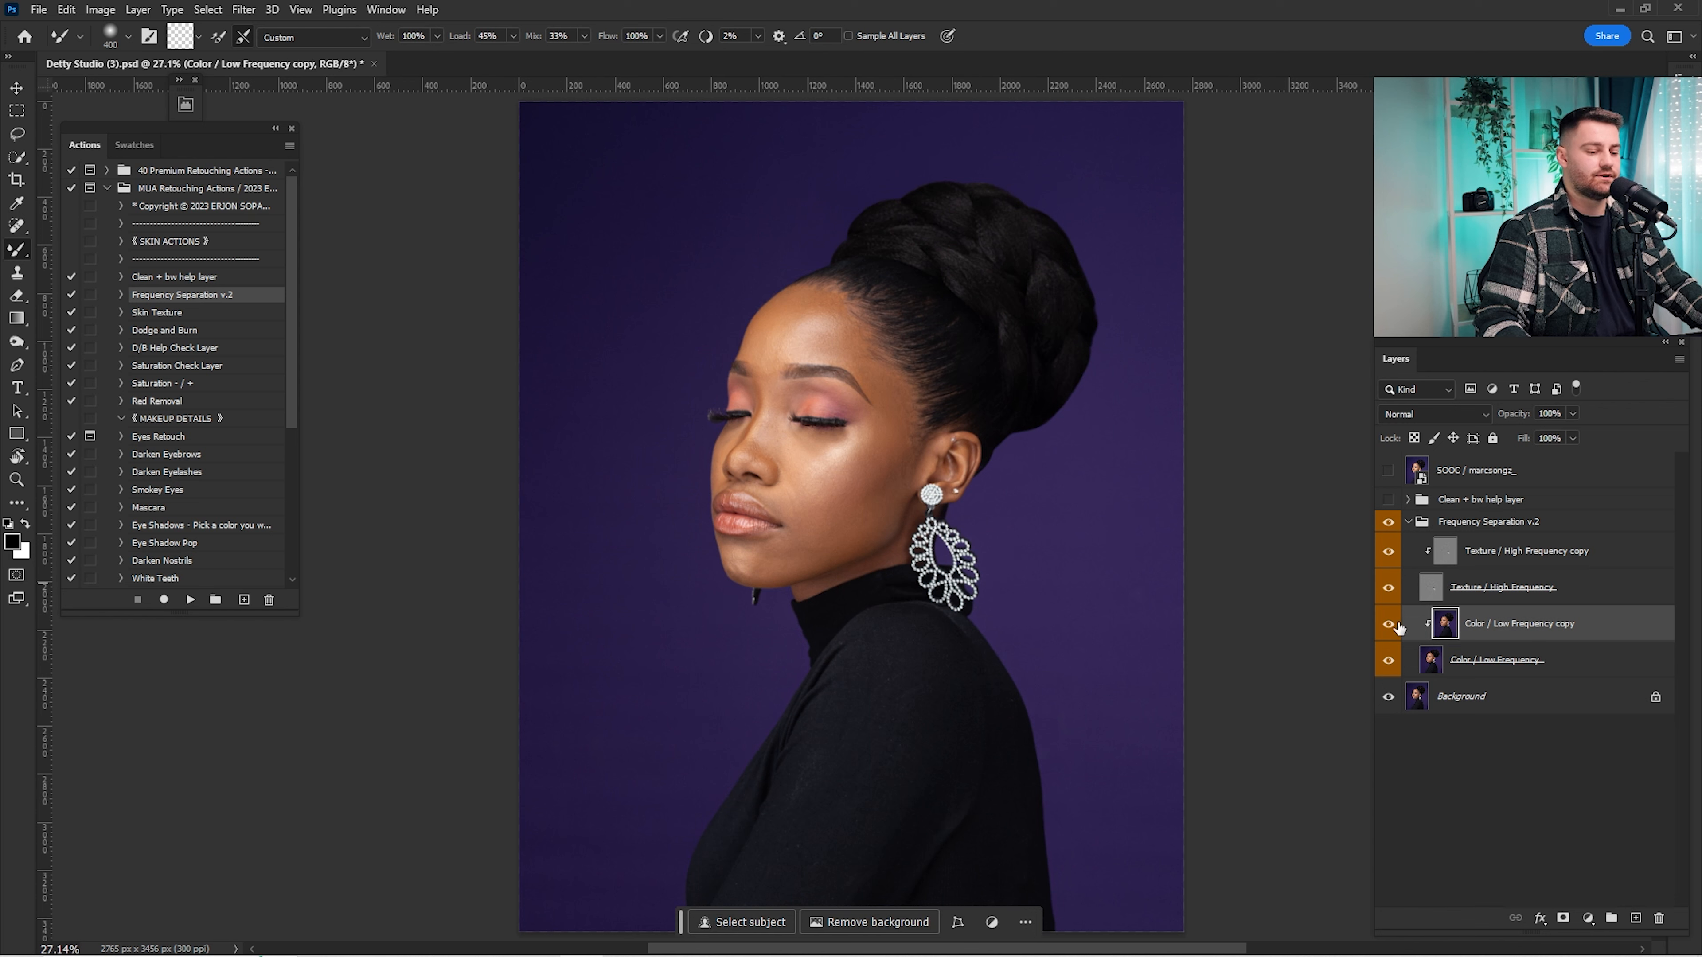
left_click(1389, 590)
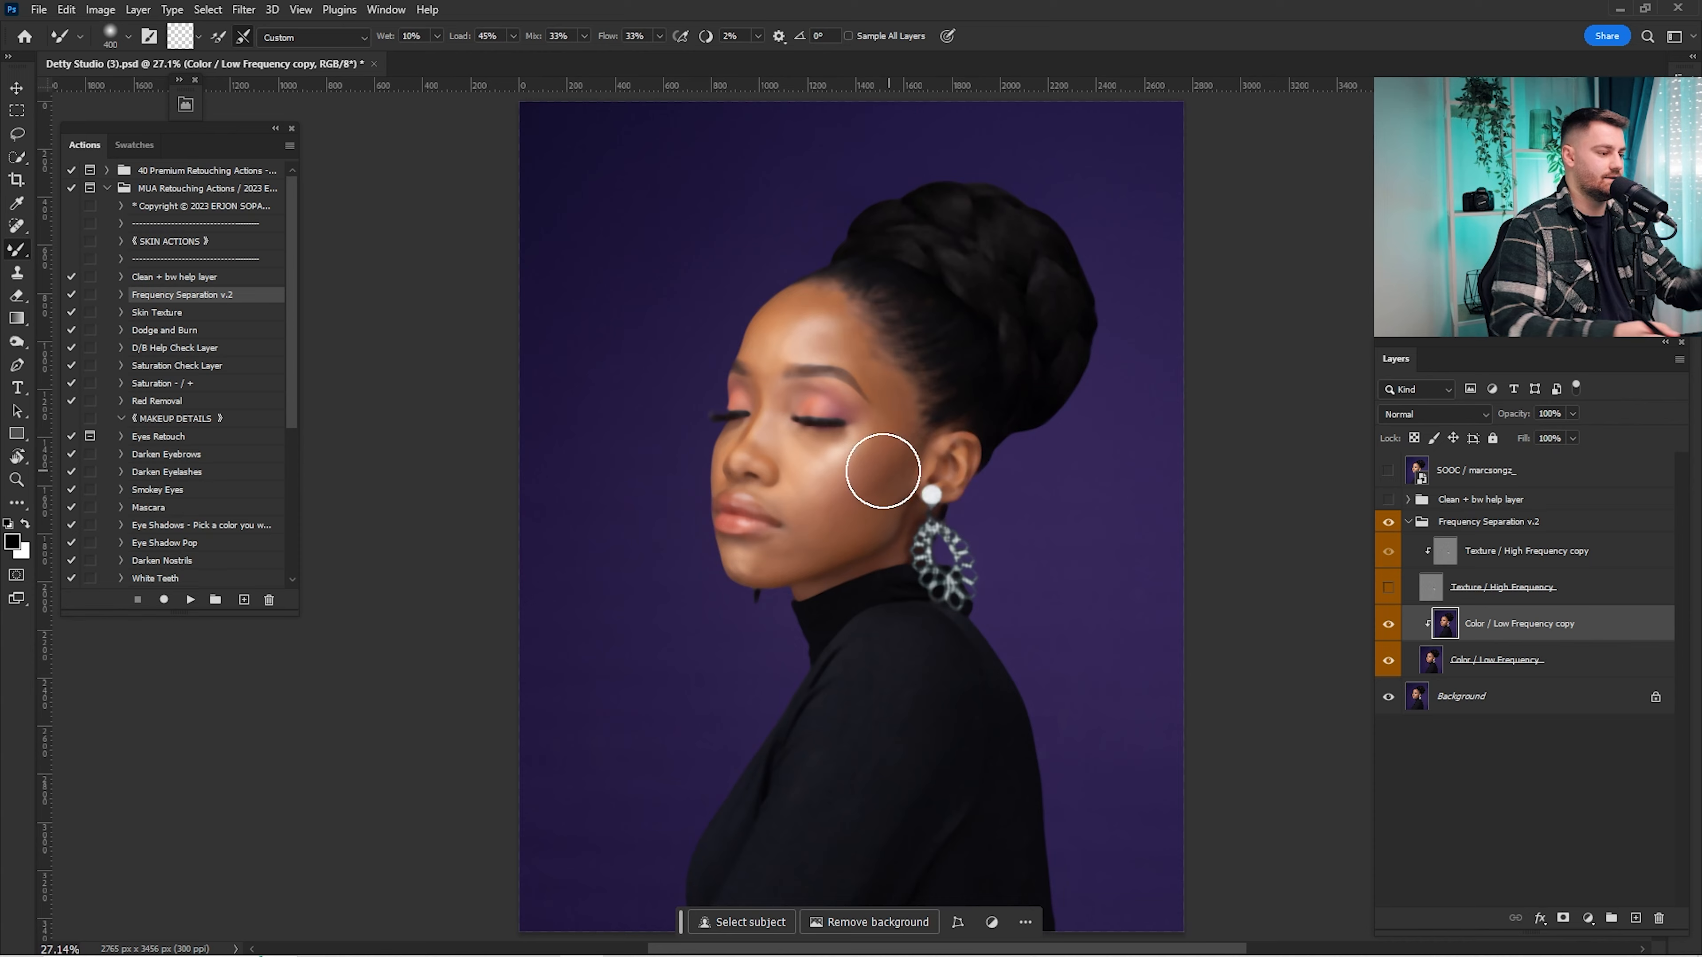
Step: Smooth the skin tones on the cheek and forehead with a 250–300 px Mixer Brush at 10% wet and 33% flow
key("z")
mouse_move(881, 495)
left_mouse_down()
mouse_move(987, 475)
mouse_move(987, 525)
mouse_move(1013, 497)
mouse_move(950, 556)
left_mouse_up()
key("b")
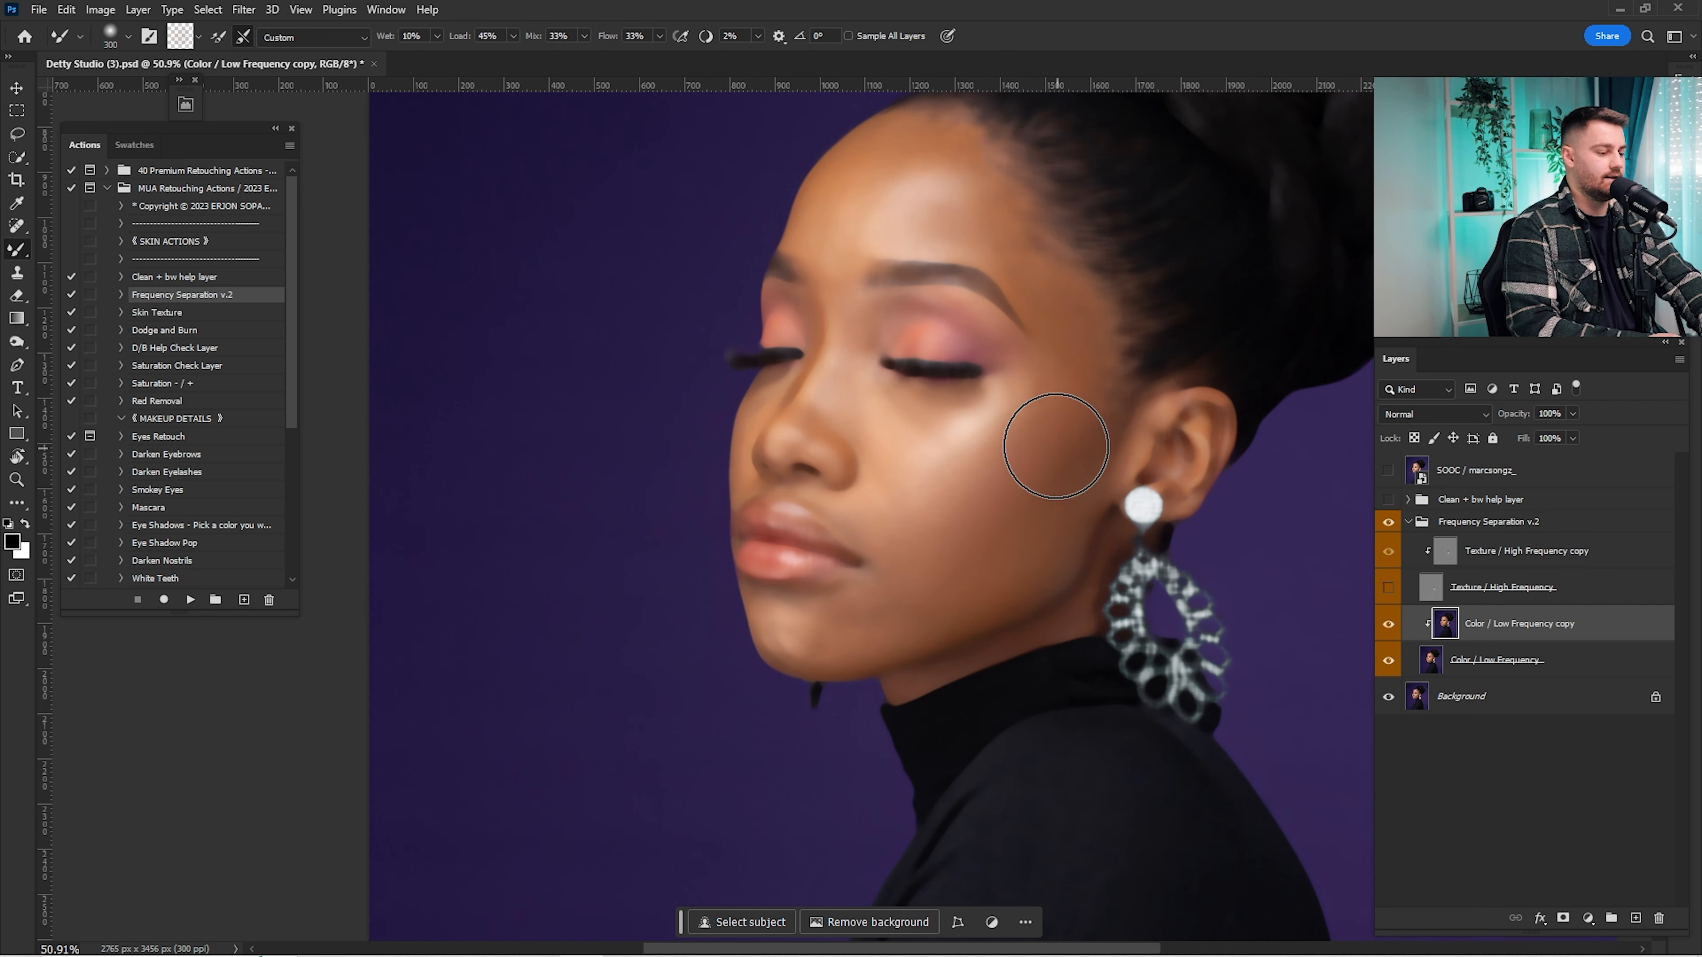
scroll(884, 359, "up", 3)
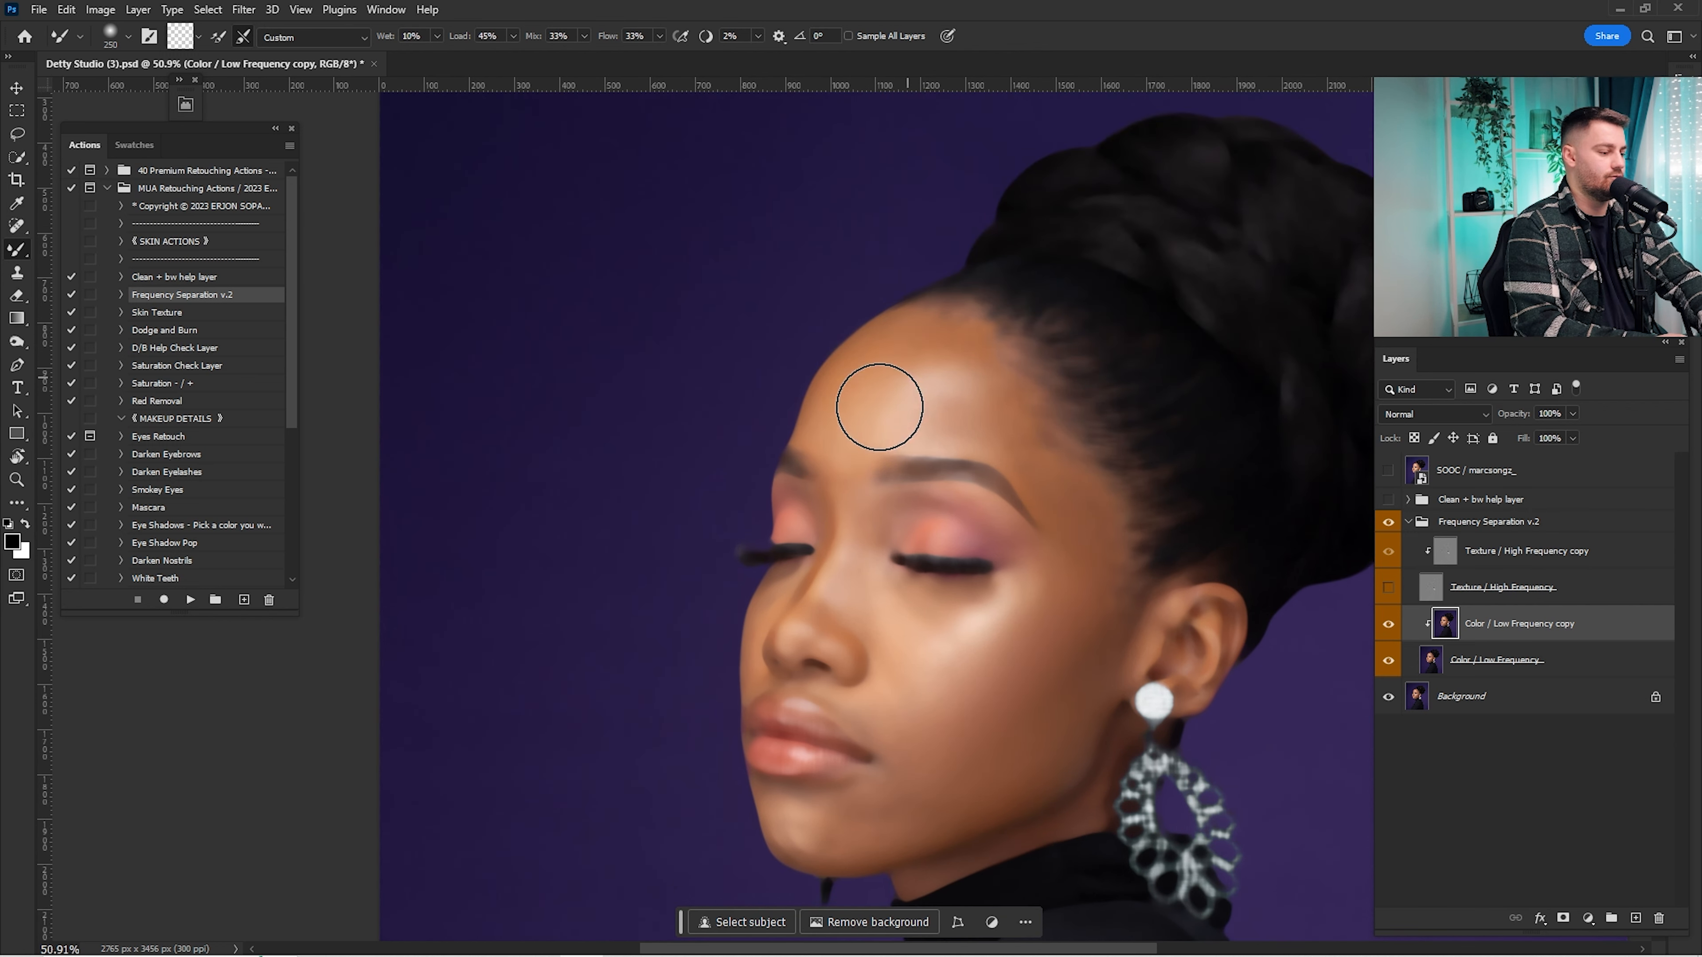
scroll(969, 380, "down", 4)
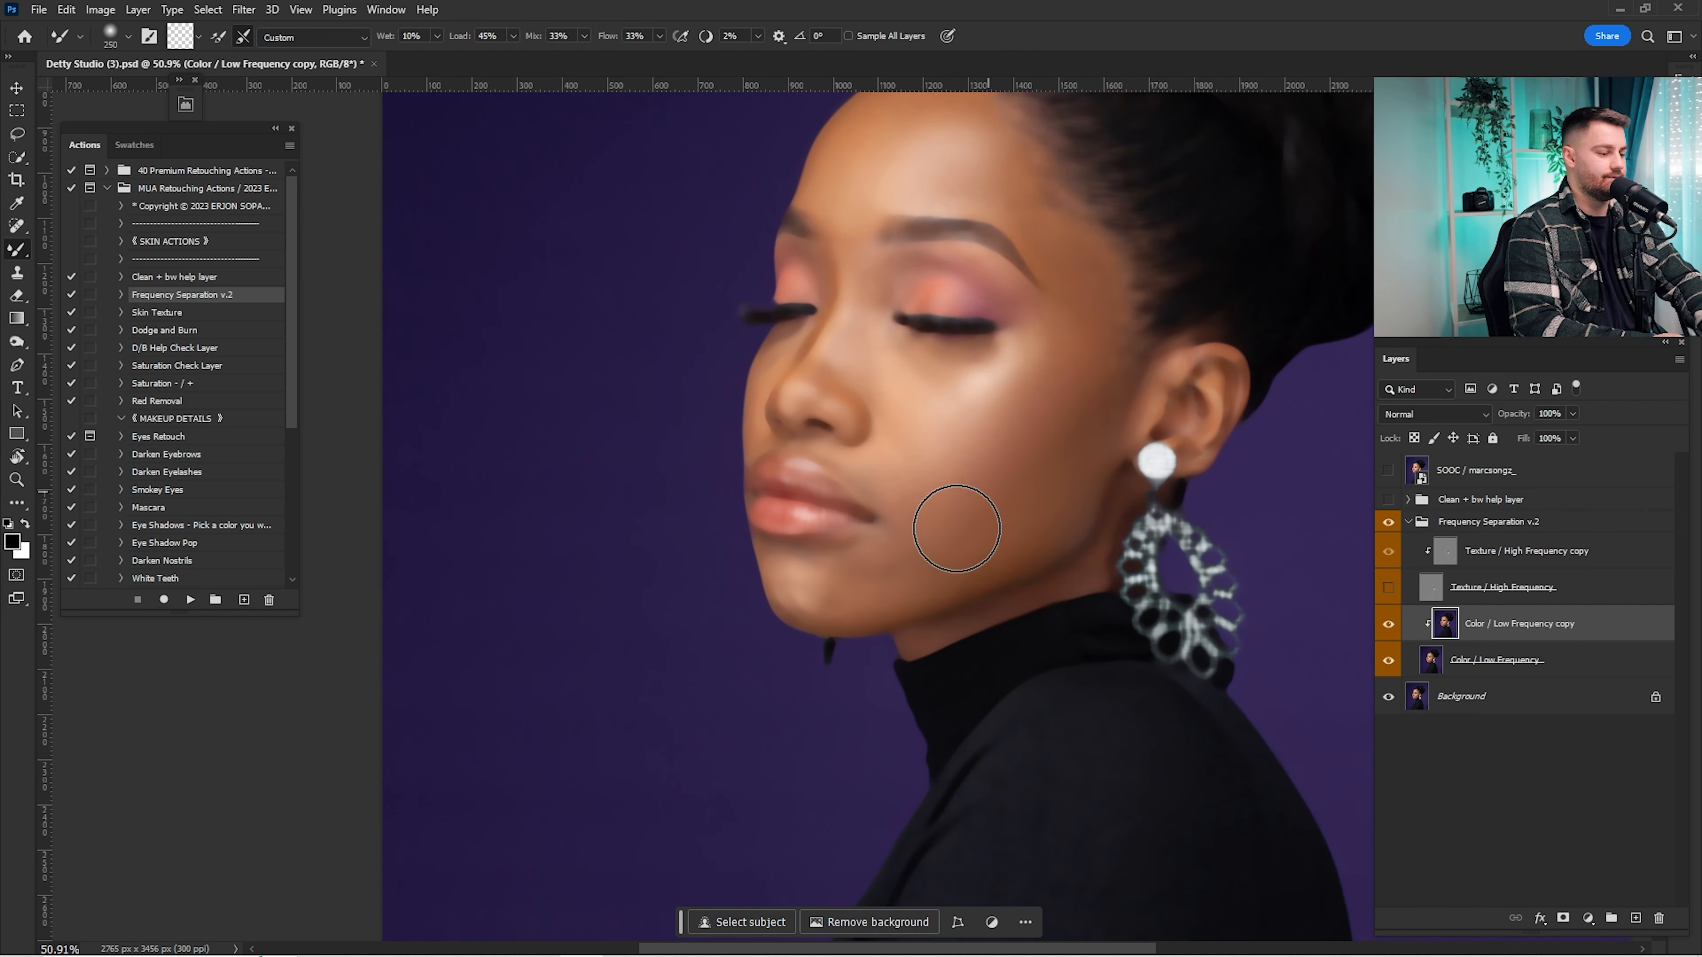
key("bracketright")
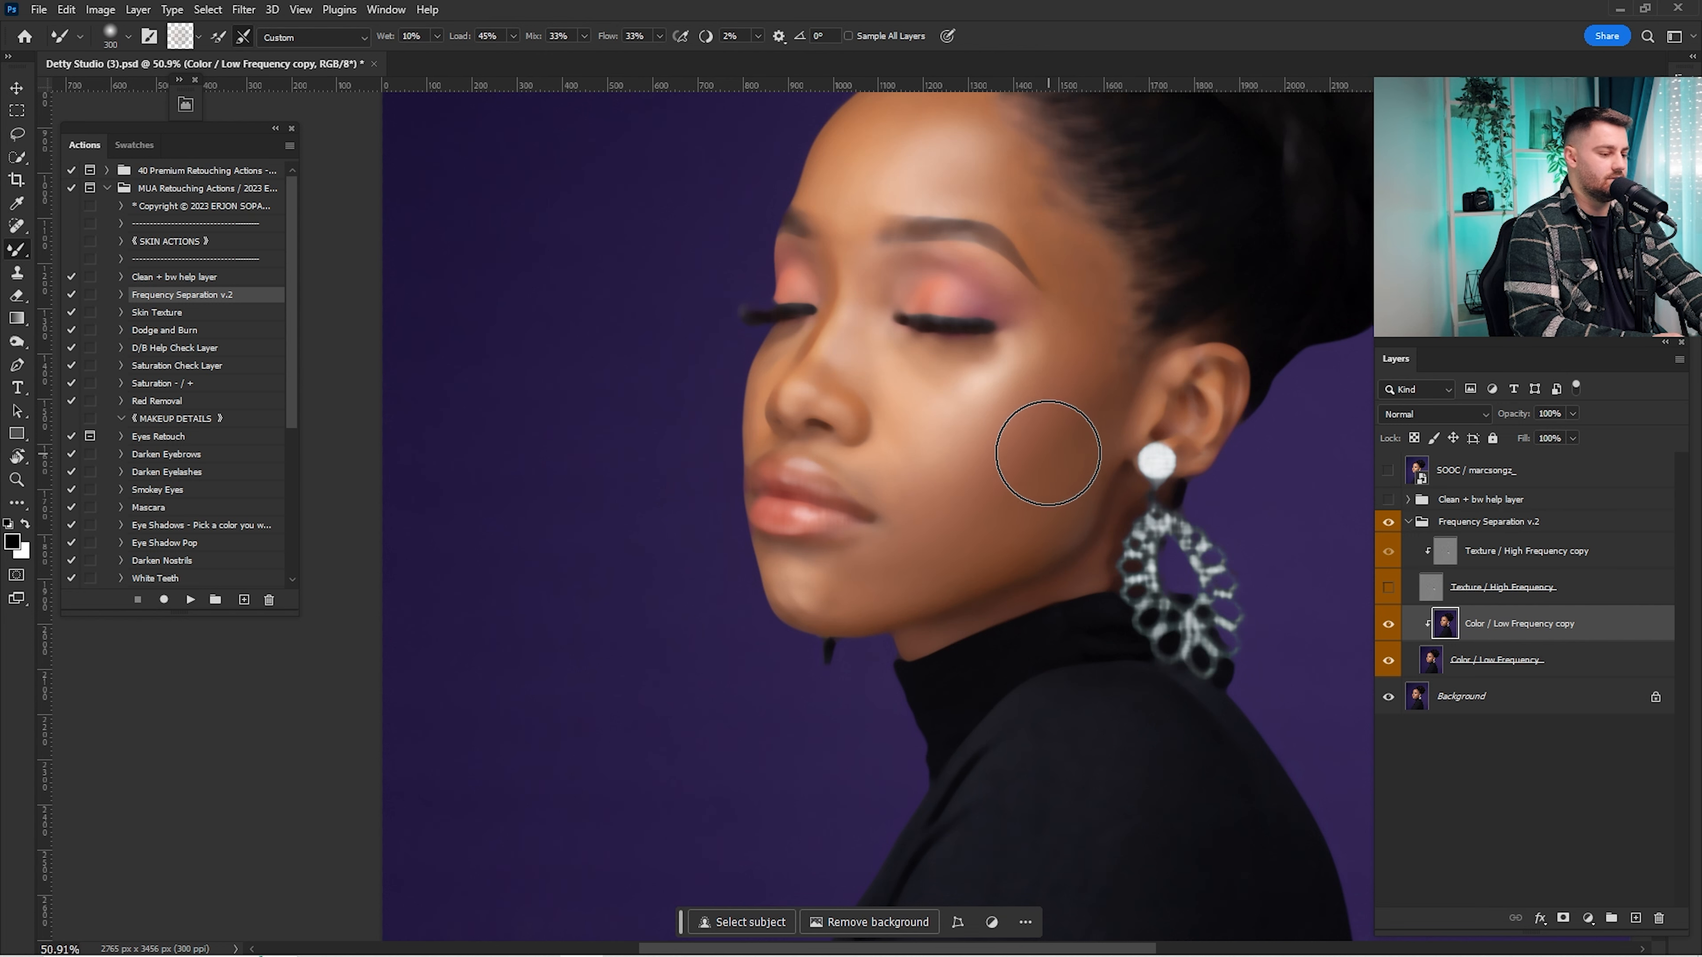
Step: Blend the forehead highlight and the skin between the mouth corner and cheek with the Mixer Brush at 250 px
left_click_drag(1052, 365, 961, 505)
key("o")
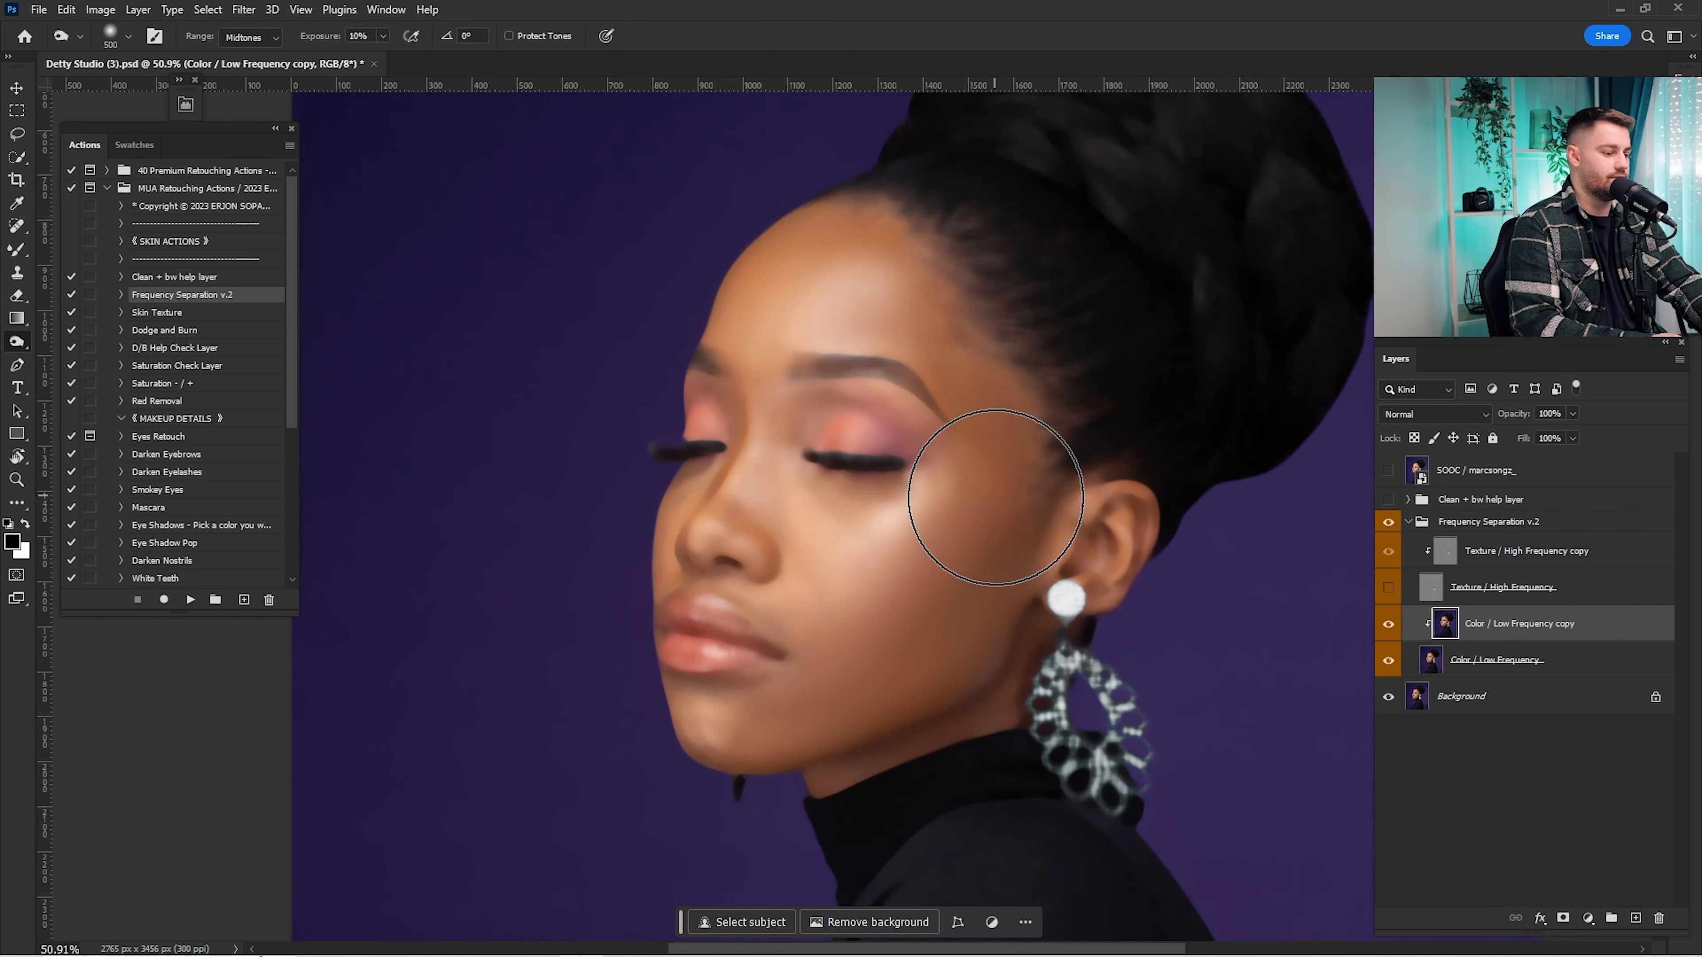
key("b")
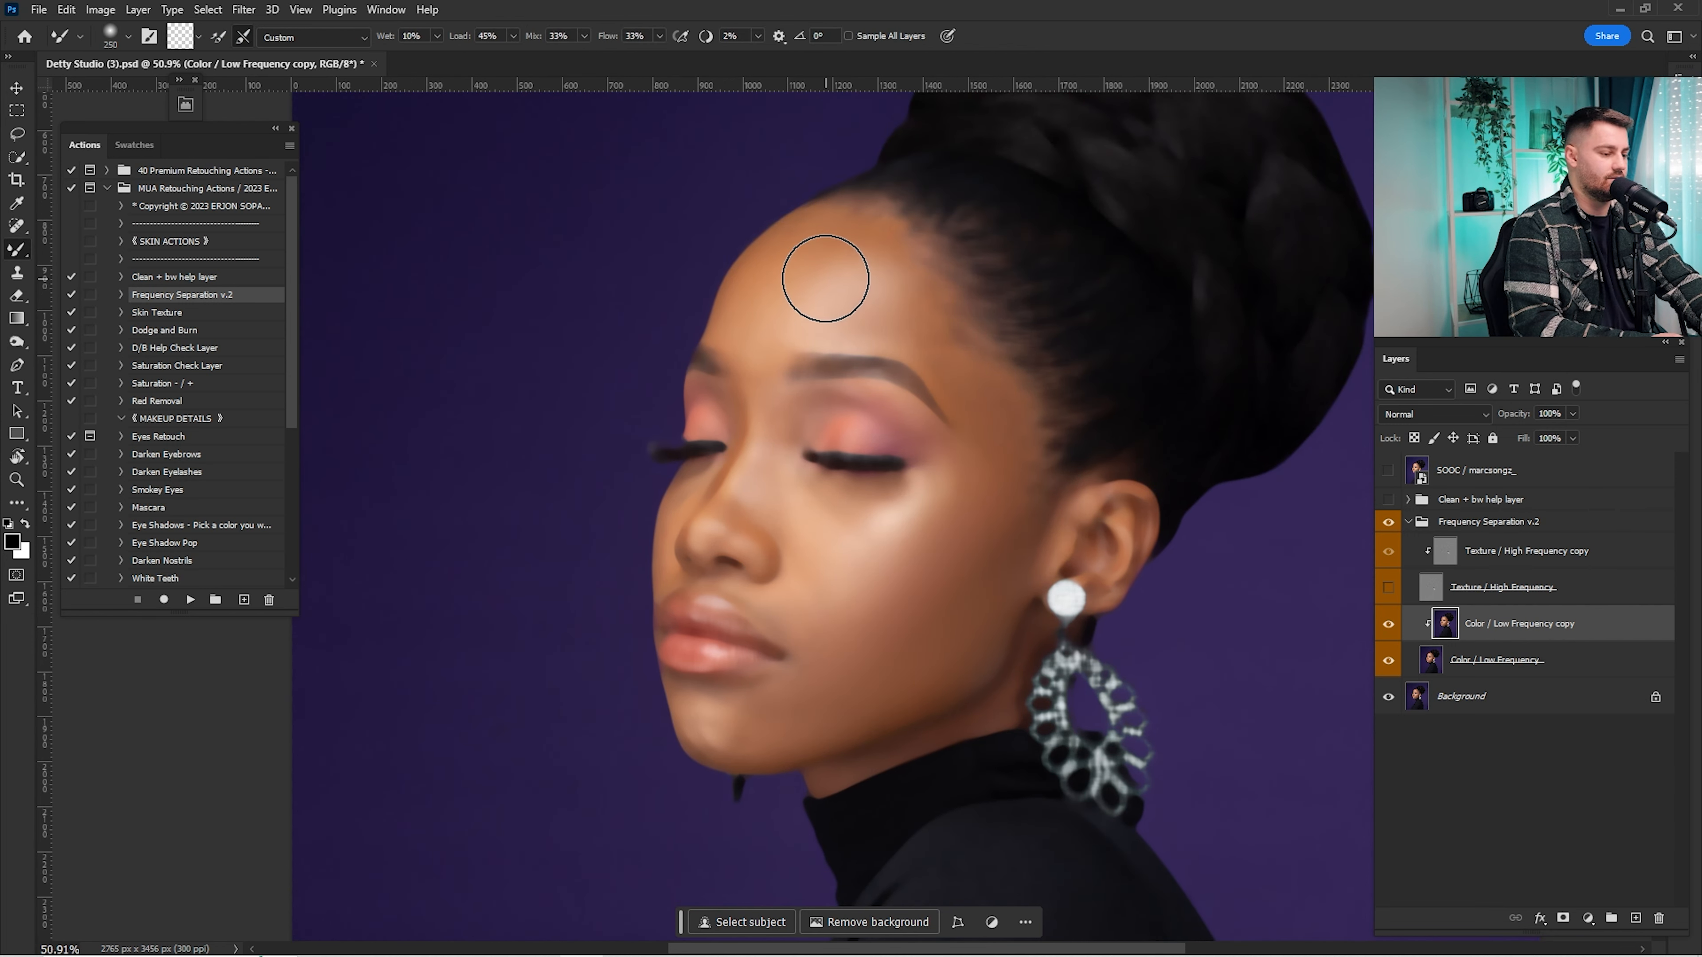
left_click_drag(862, 326, 904, 189)
key("bracketleft")
key("bracketleft")
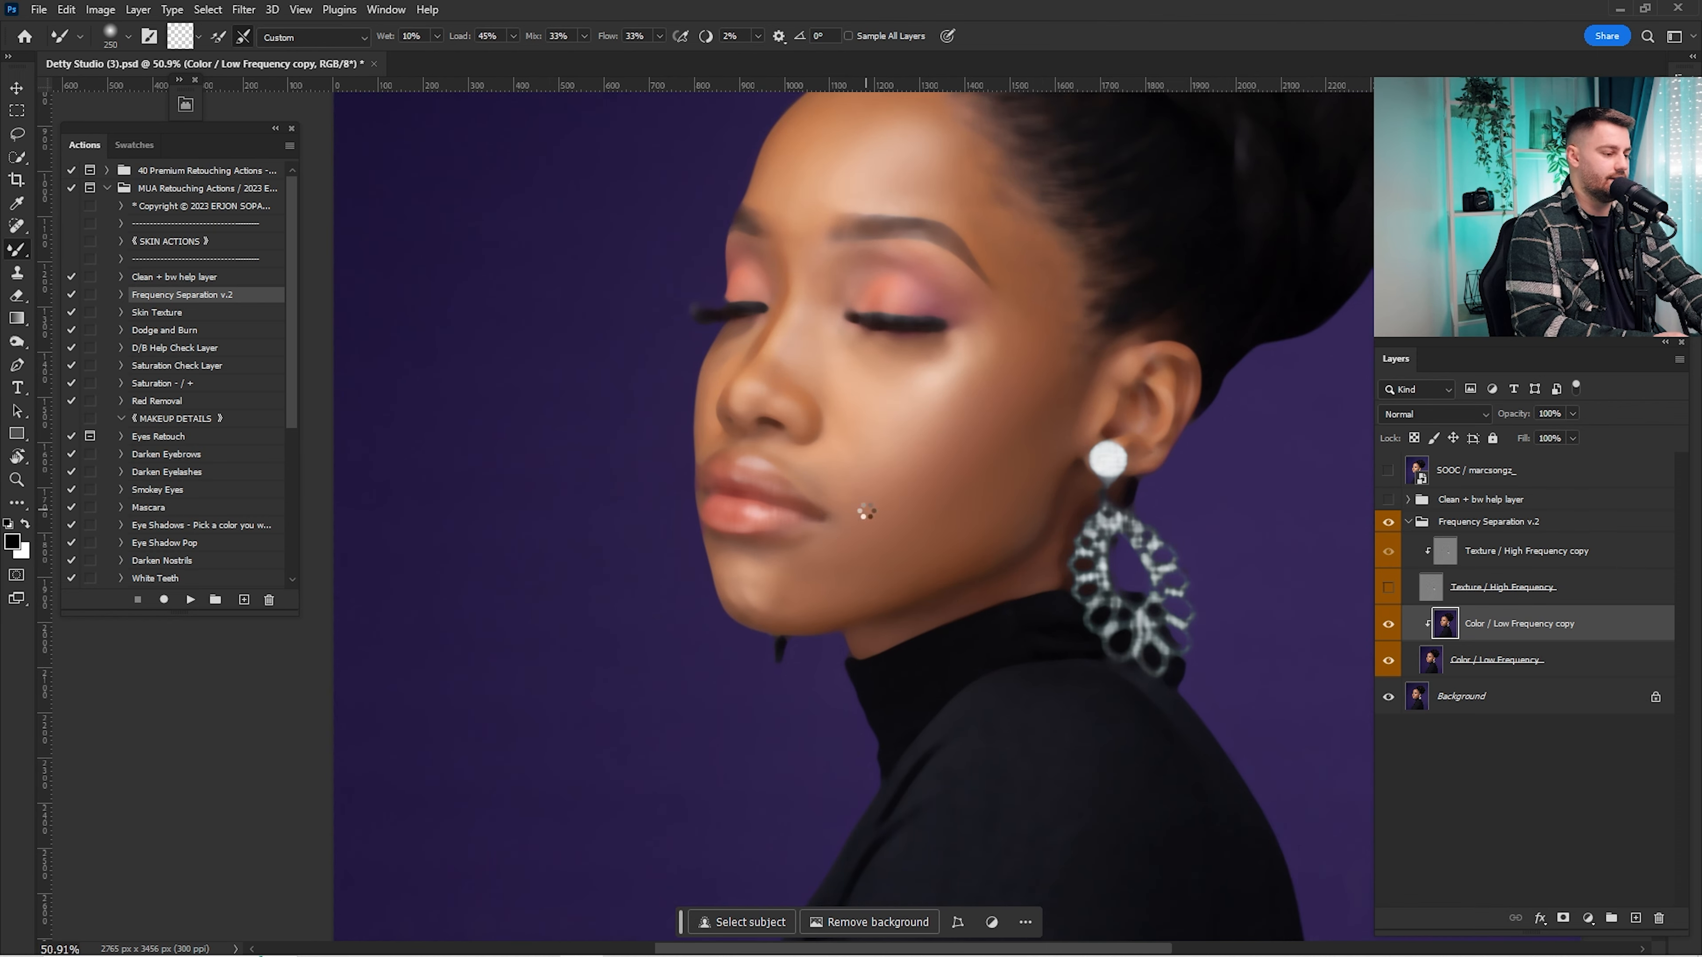
key("bracketright")
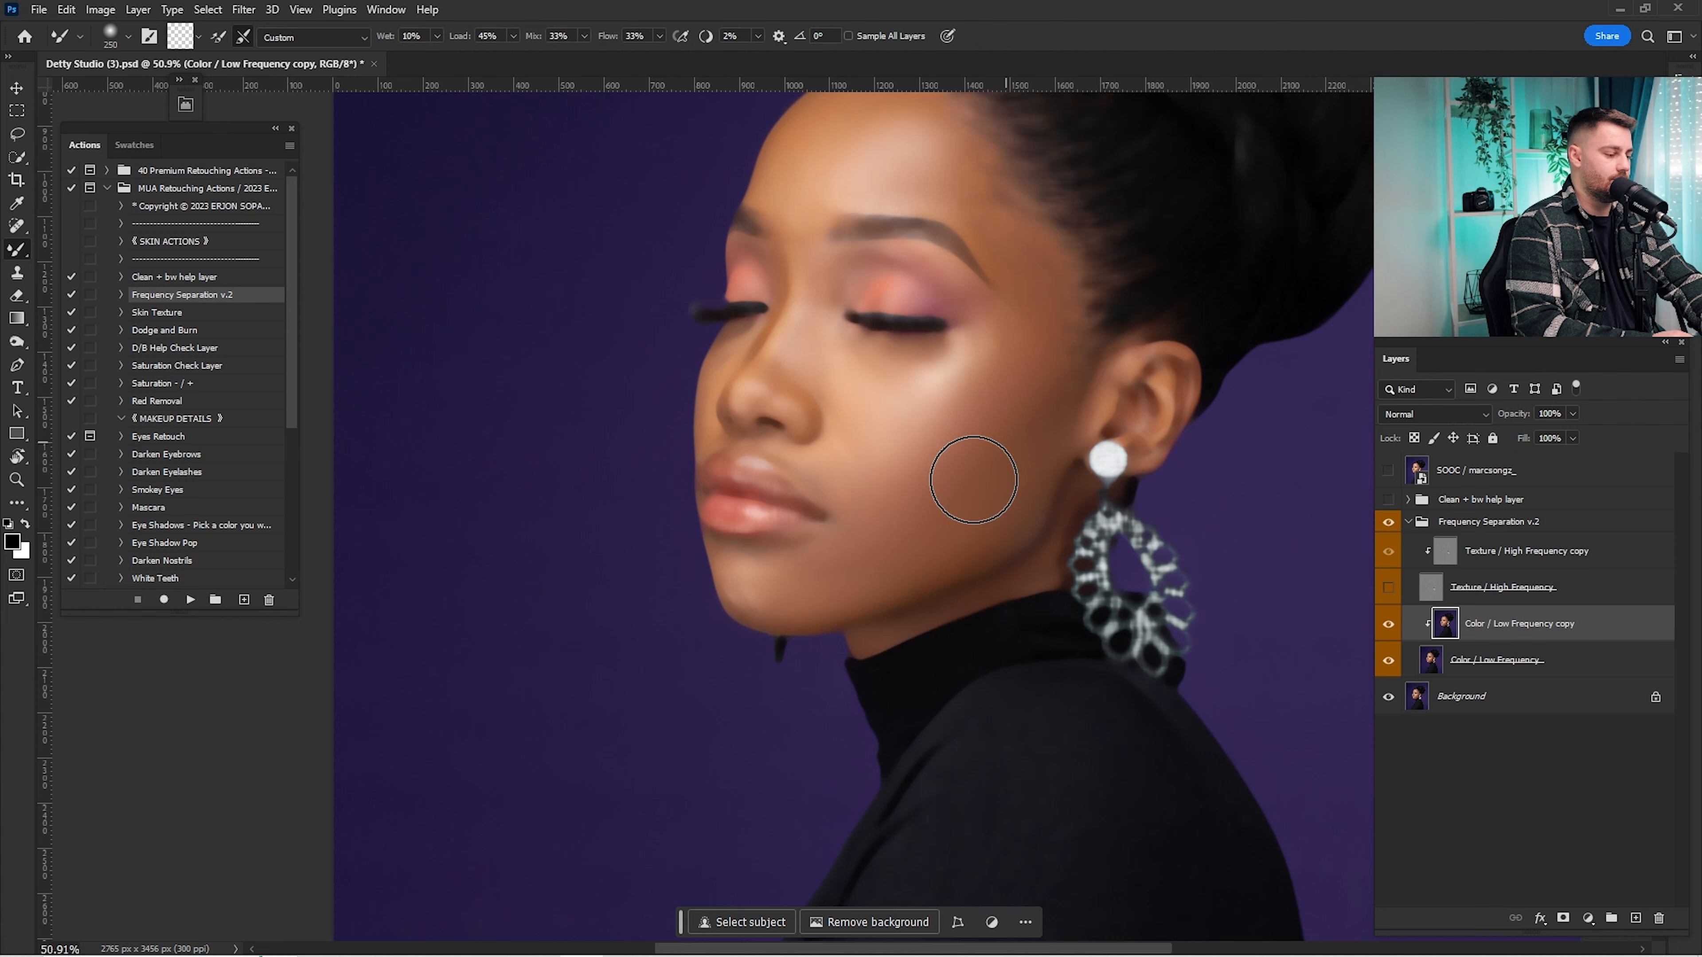
Step: Even out the tones above the eyebrow, below the eye and along the jaw with the Mixer Brush at 200–250 px
left_click_drag(1044, 369, 1018, 467)
left_click_drag(950, 532, 974, 626)
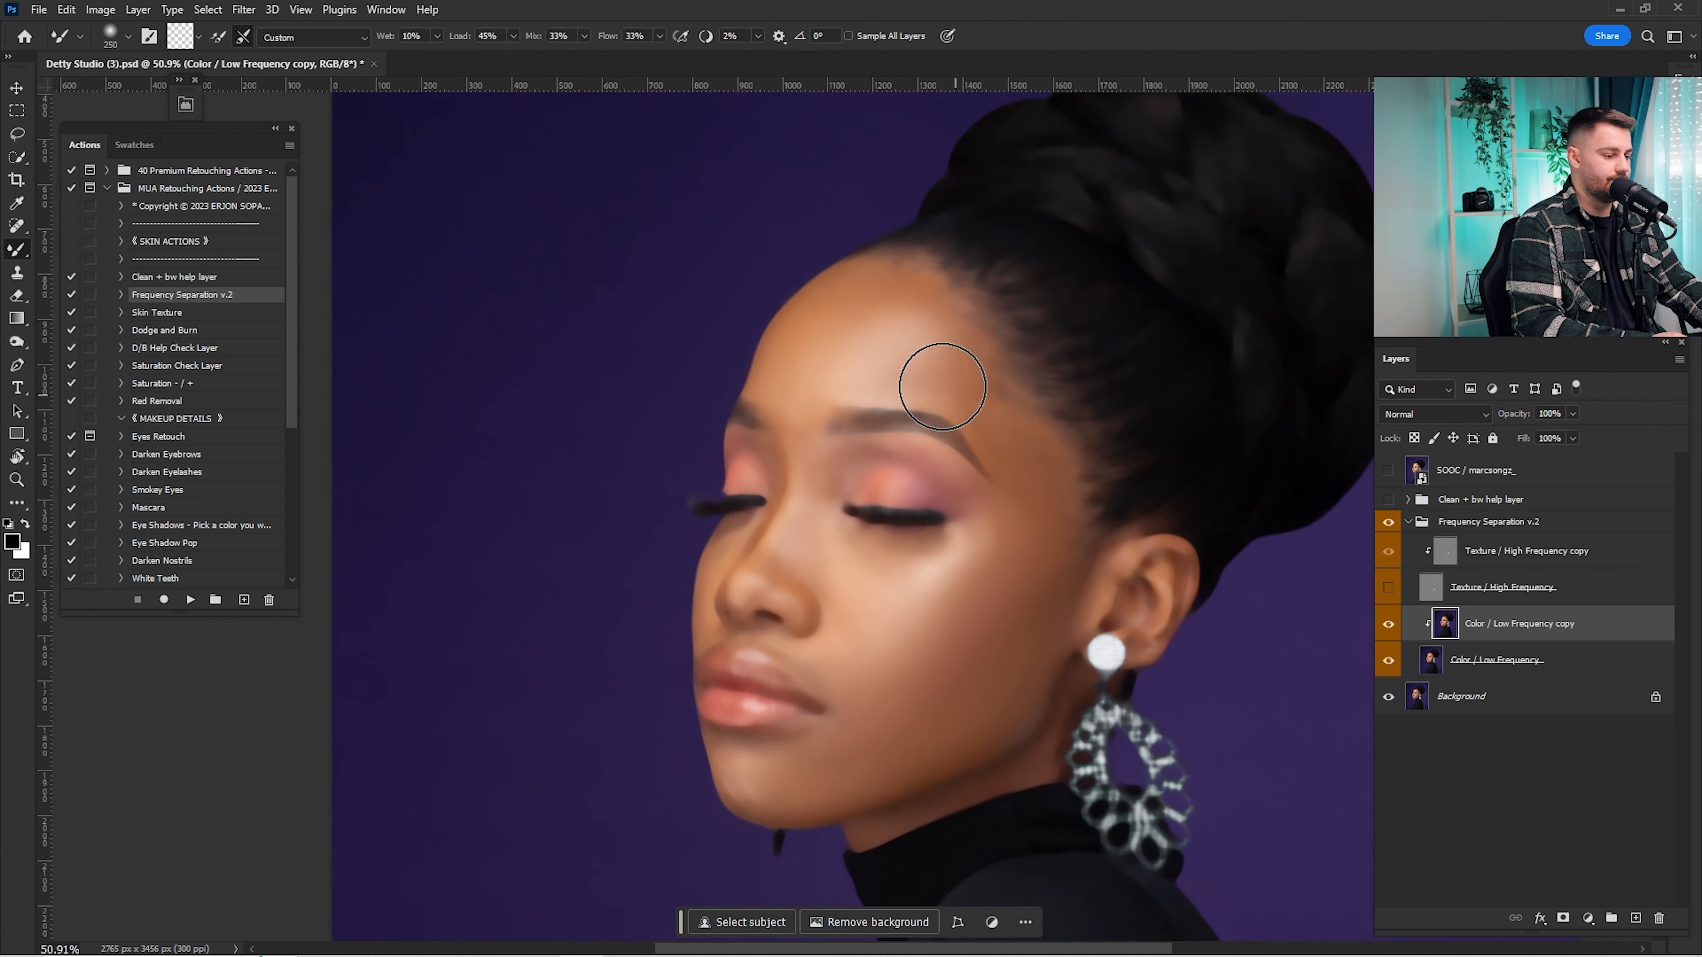
left_click_drag(995, 520, 1000, 353)
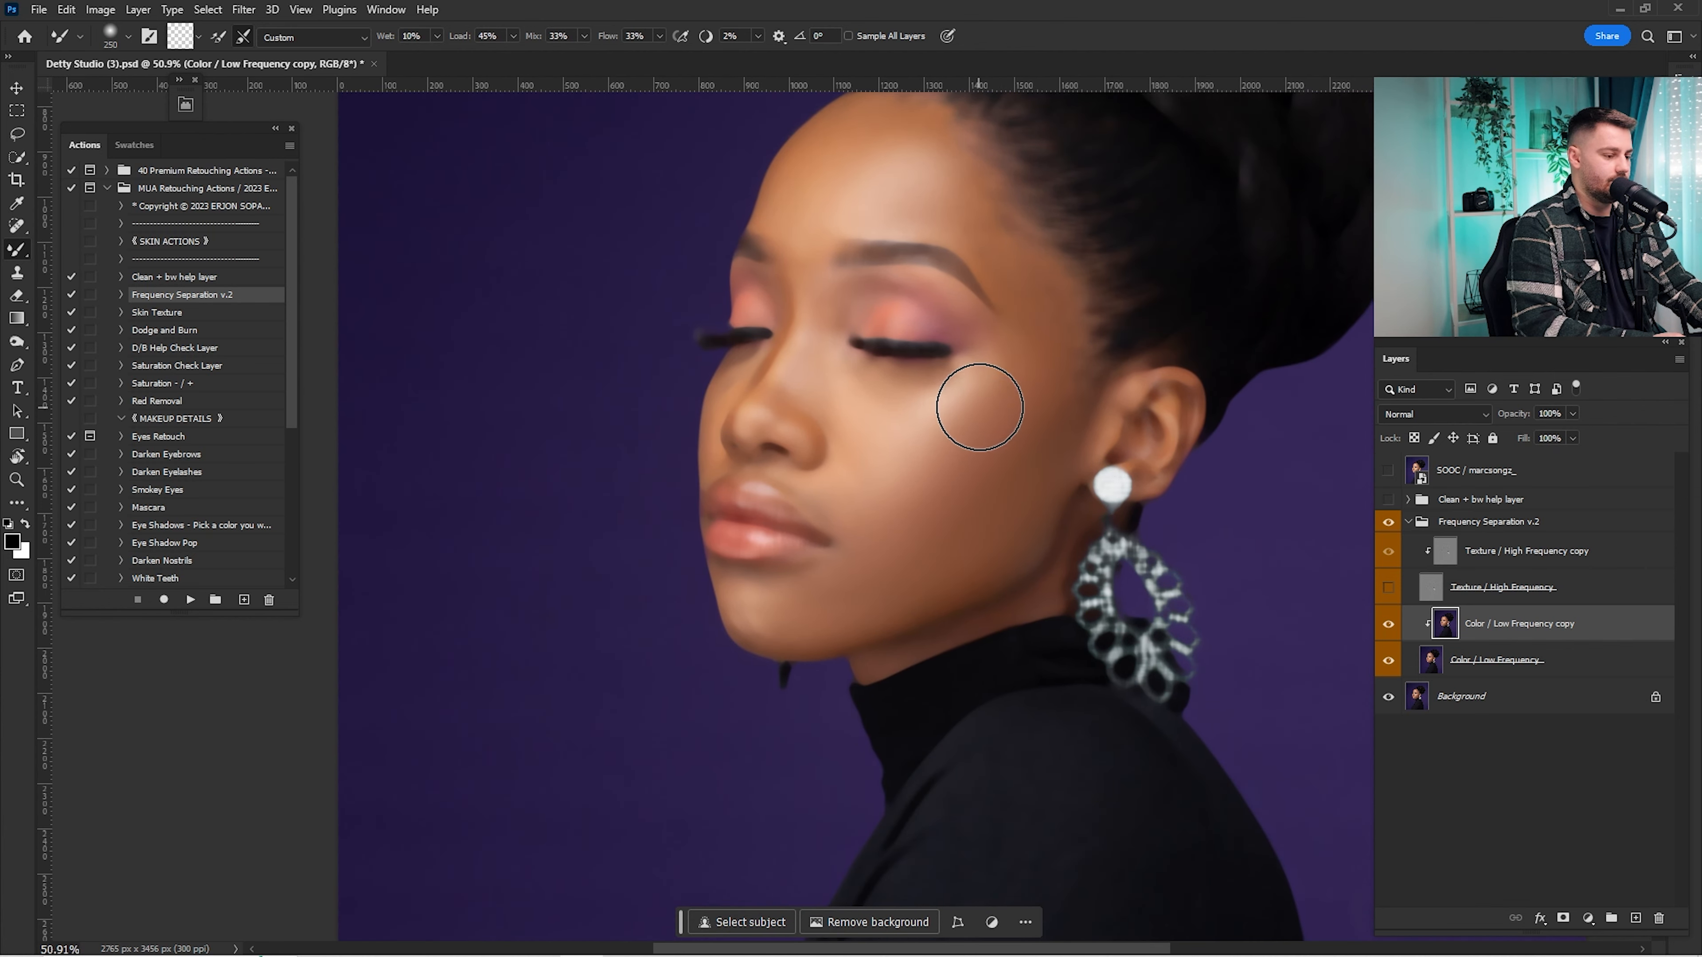
key("bracketleft")
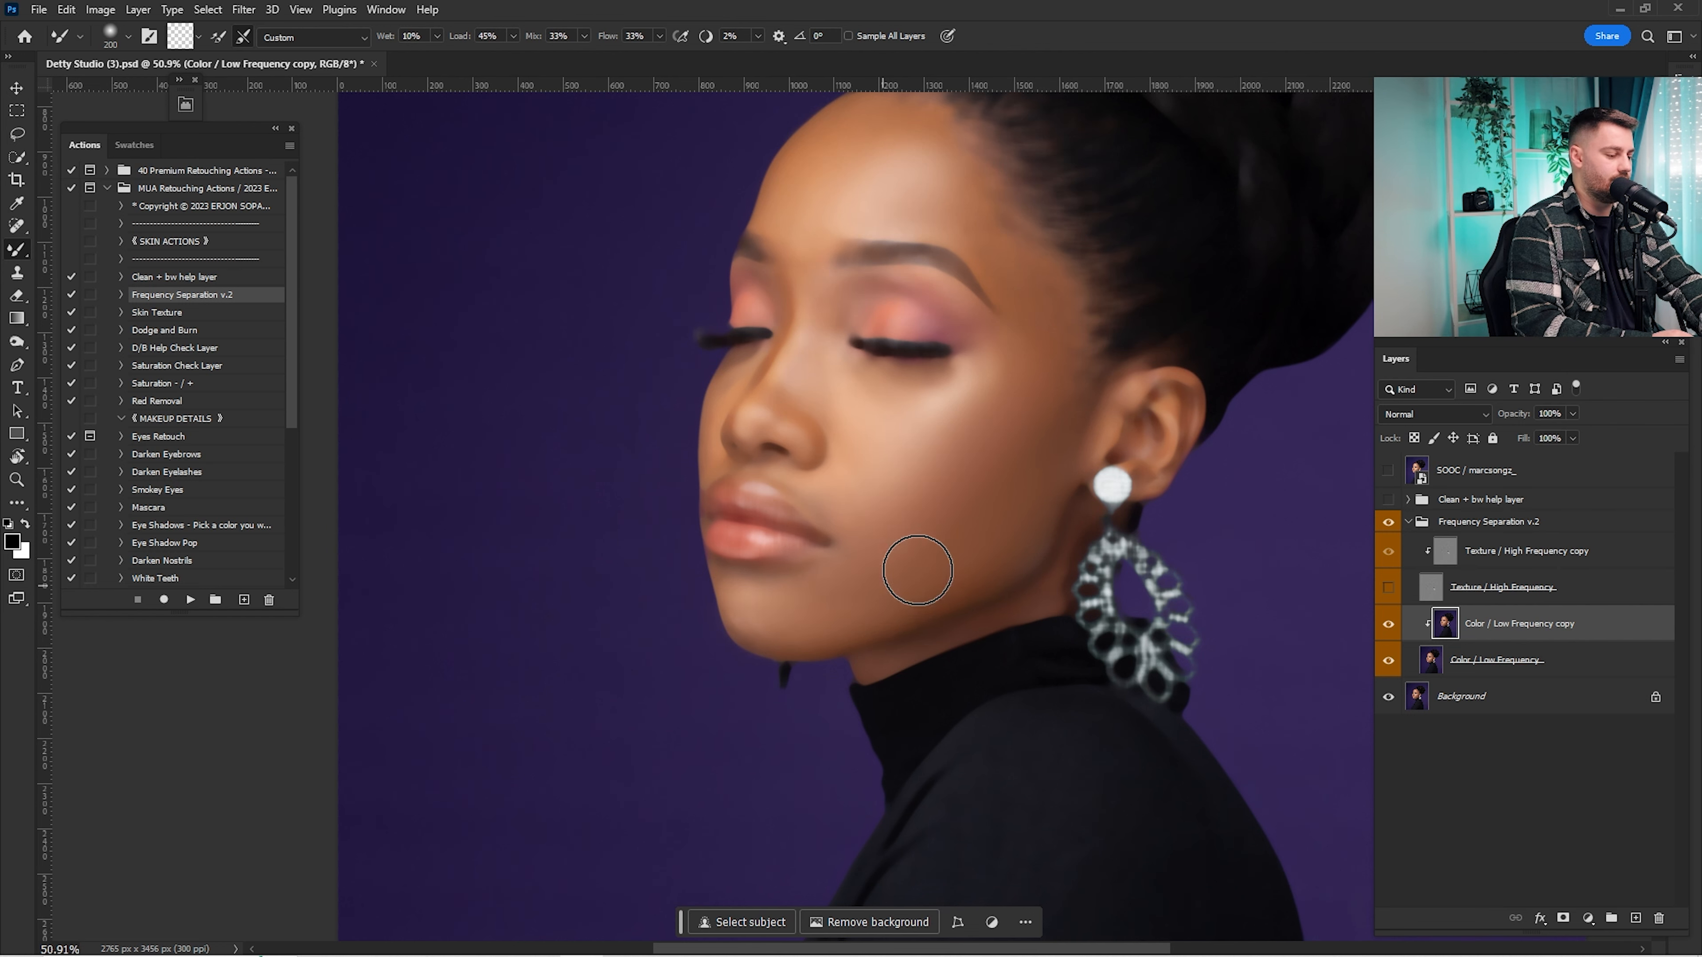
key("bracketright")
key("bracketright")
Step: Blend the tones across the center of the forehead and between the eyebrows with the Mixer Brush at 250 px
left_click_drag(1030, 363, 1037, 522)
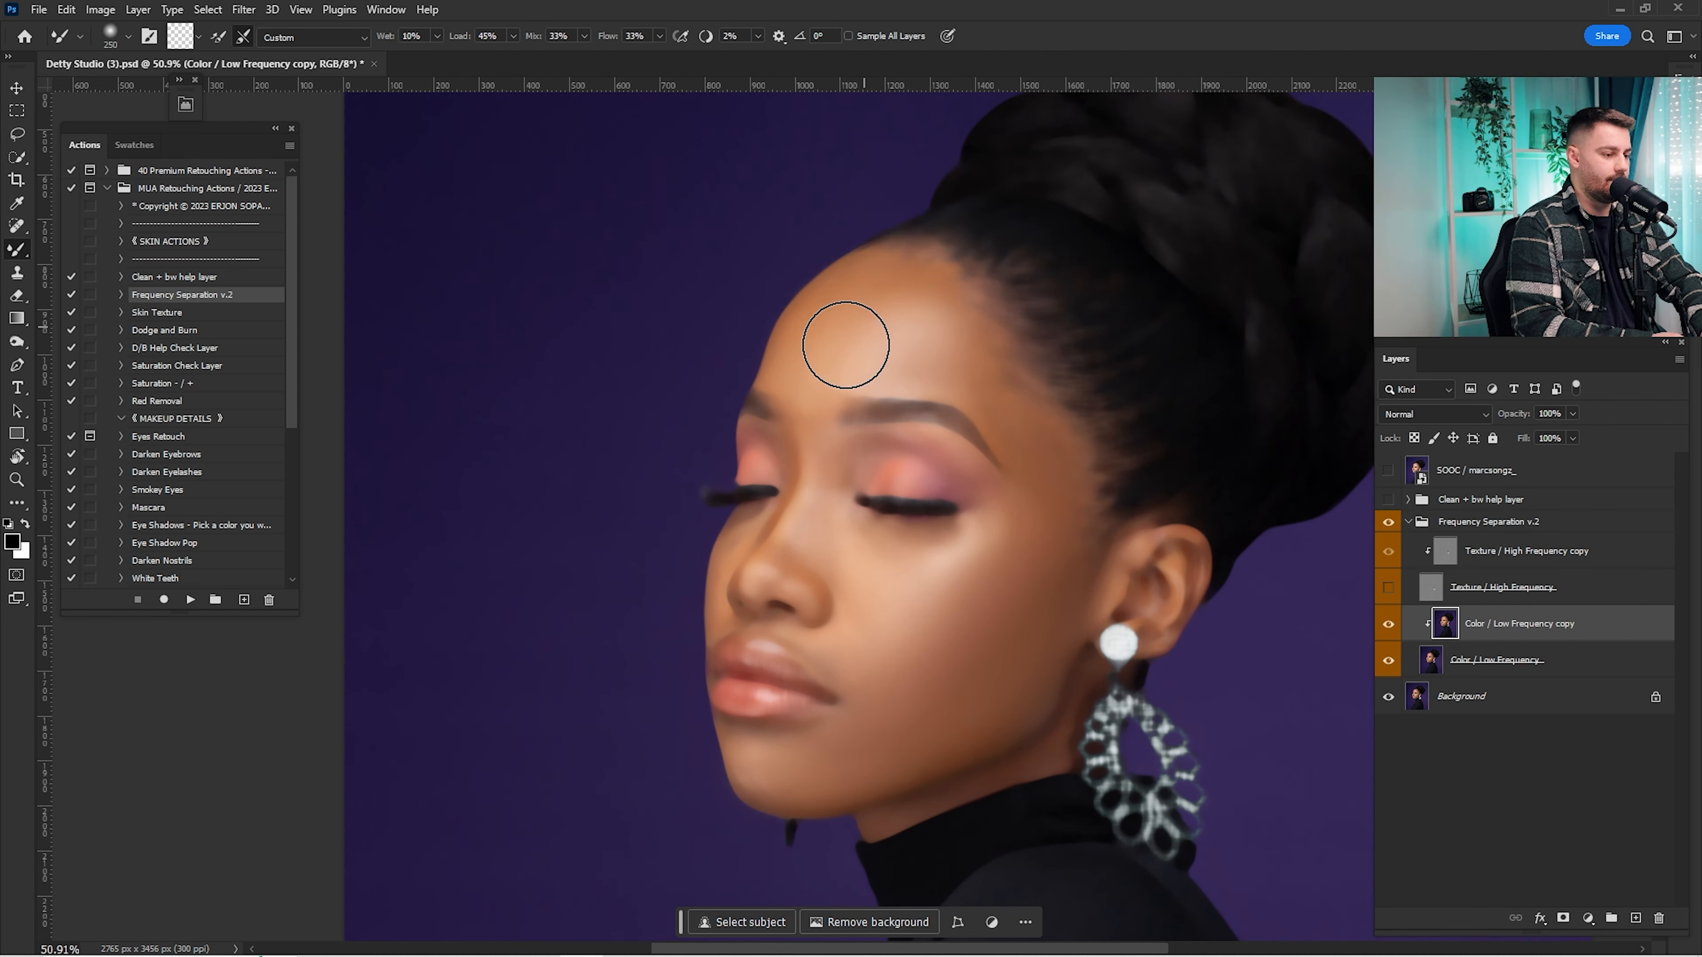
key("bracketleft")
key("bracketleft")
key("bracketright")
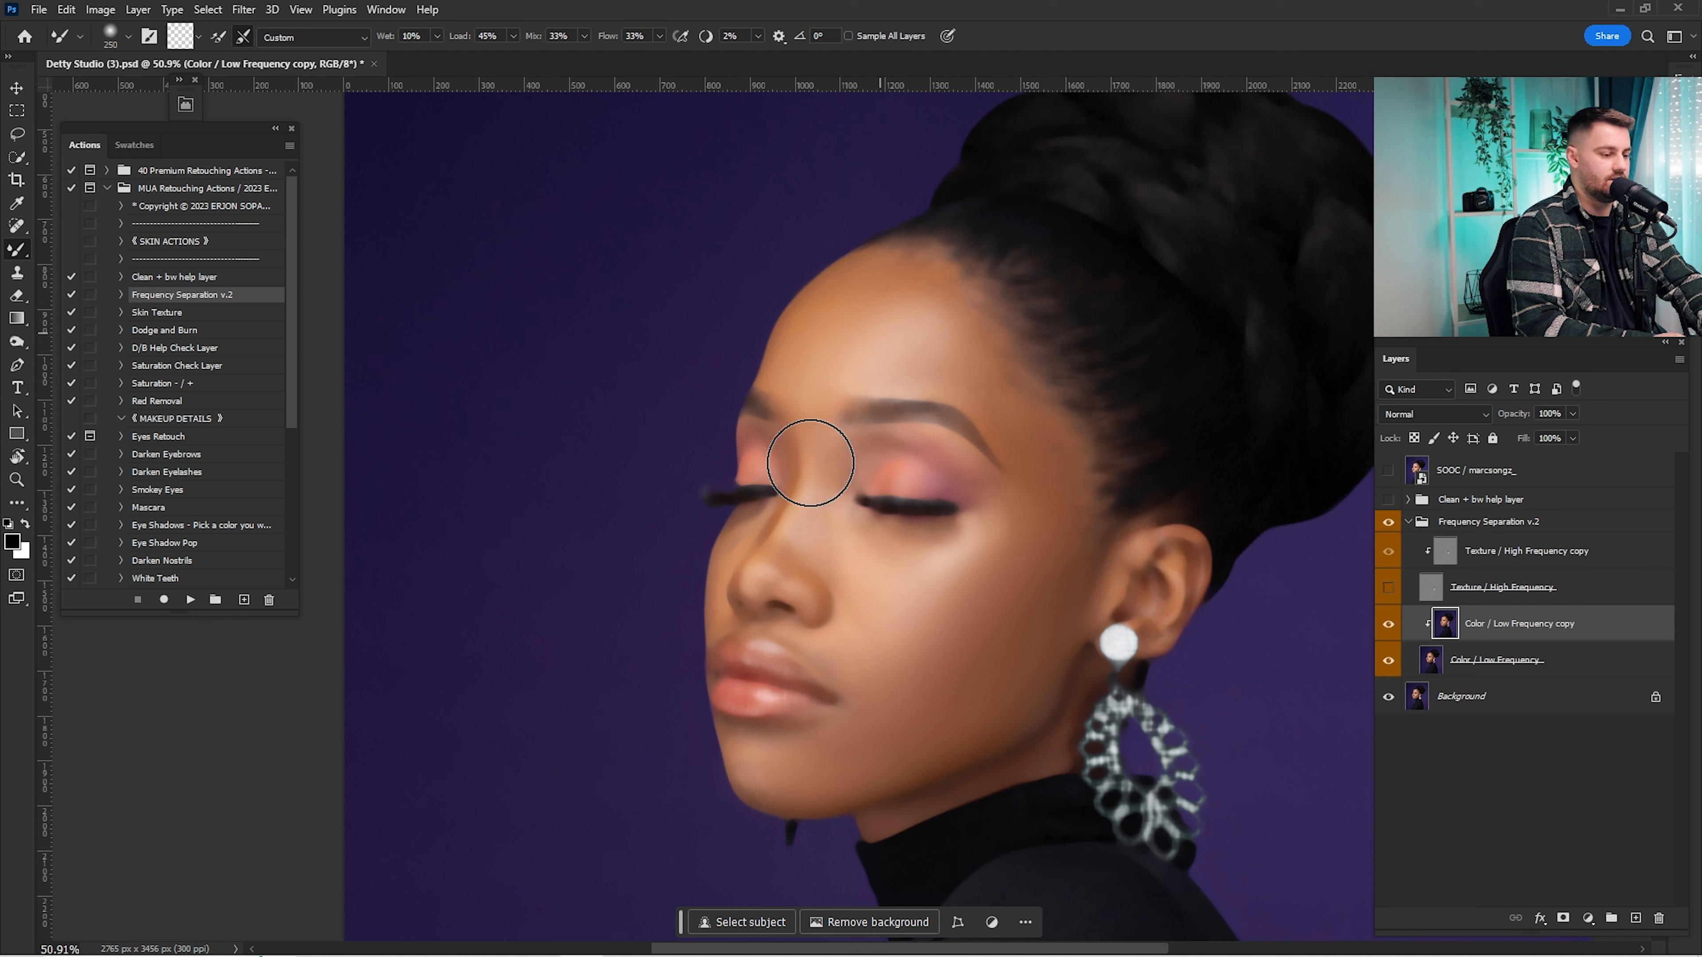
key("bracketright")
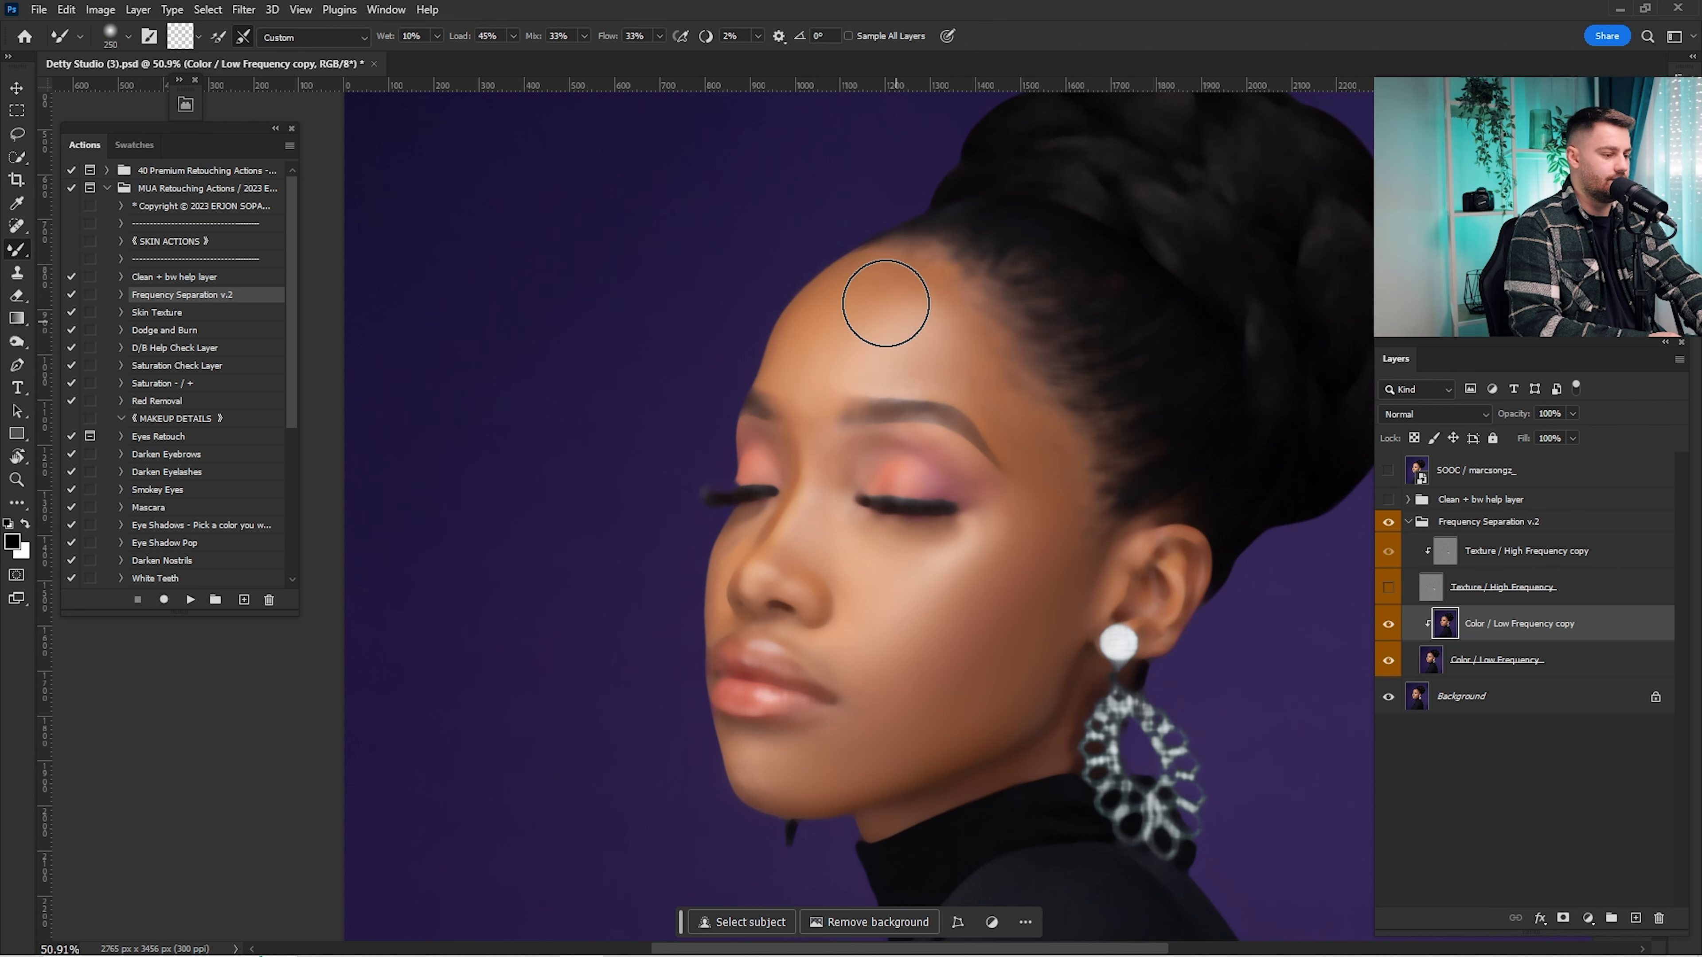
Step: Smooth the shadow transition along the side of the nose below the inner eye with the Mixer Brush at 80 px
key("z")
left_click_drag(805, 448, 930, 464)
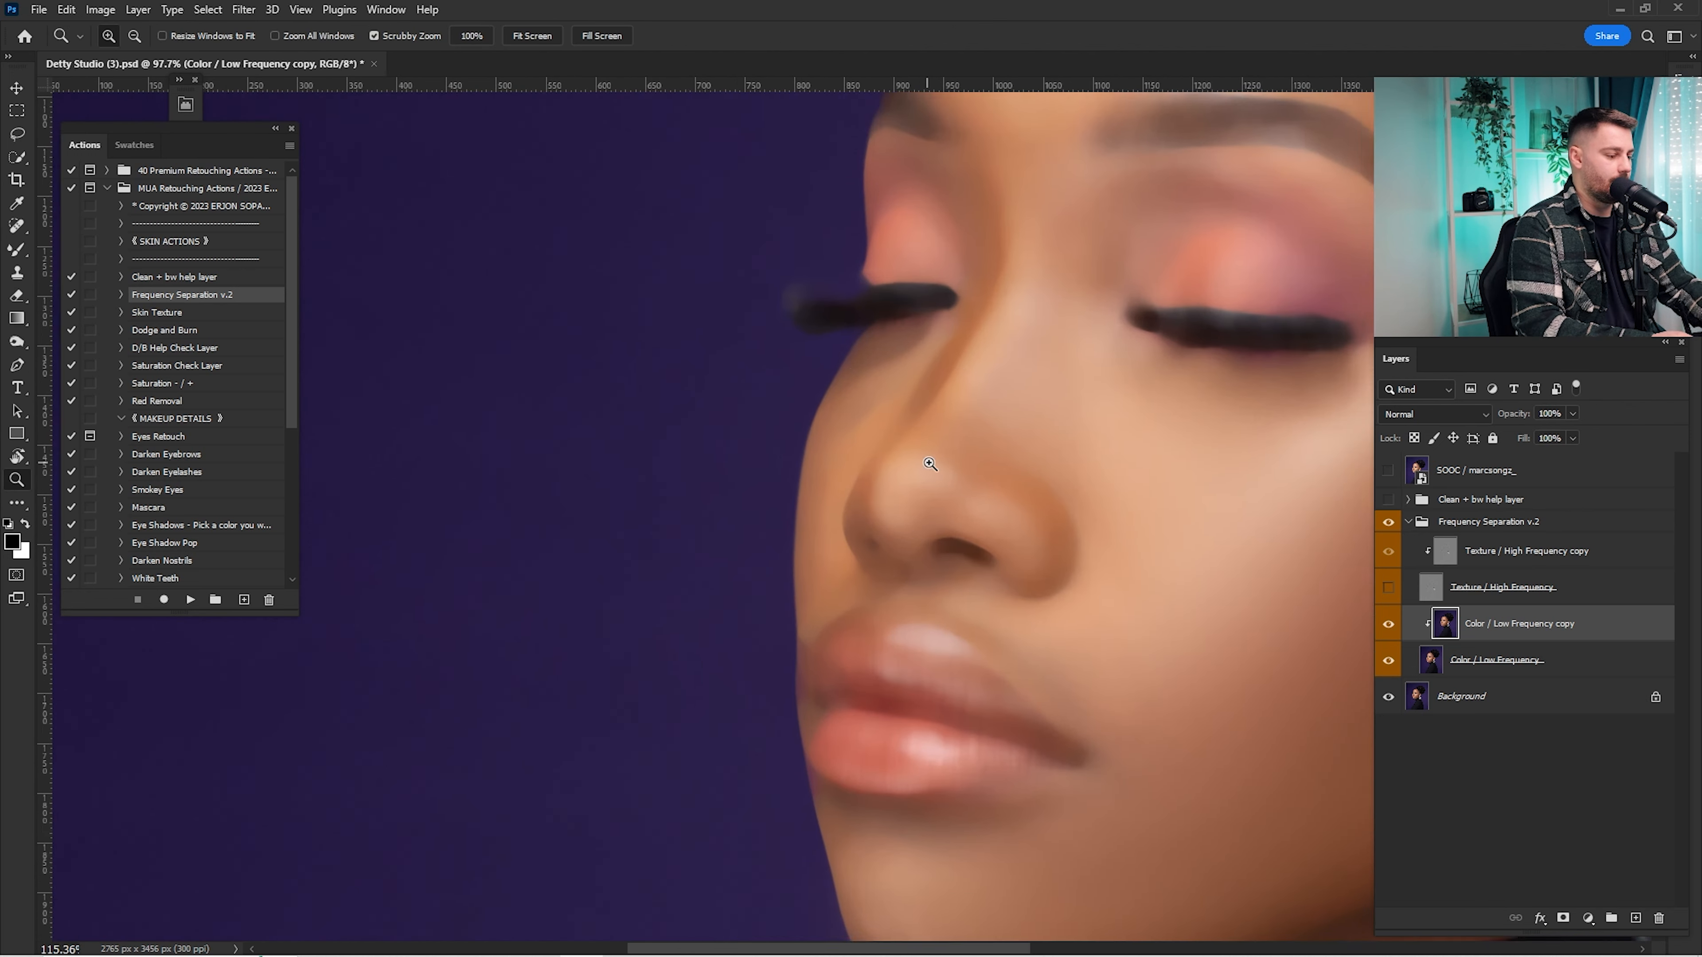
key("b")
key("bracketleft")
key("bracketleft")
key("bracketleft")
key("bracketleft")
key("bracketleft")
key("bracketleft")
key("bracketleft")
key("bracketleft")
key("bracketleft")
key("bracketleft")
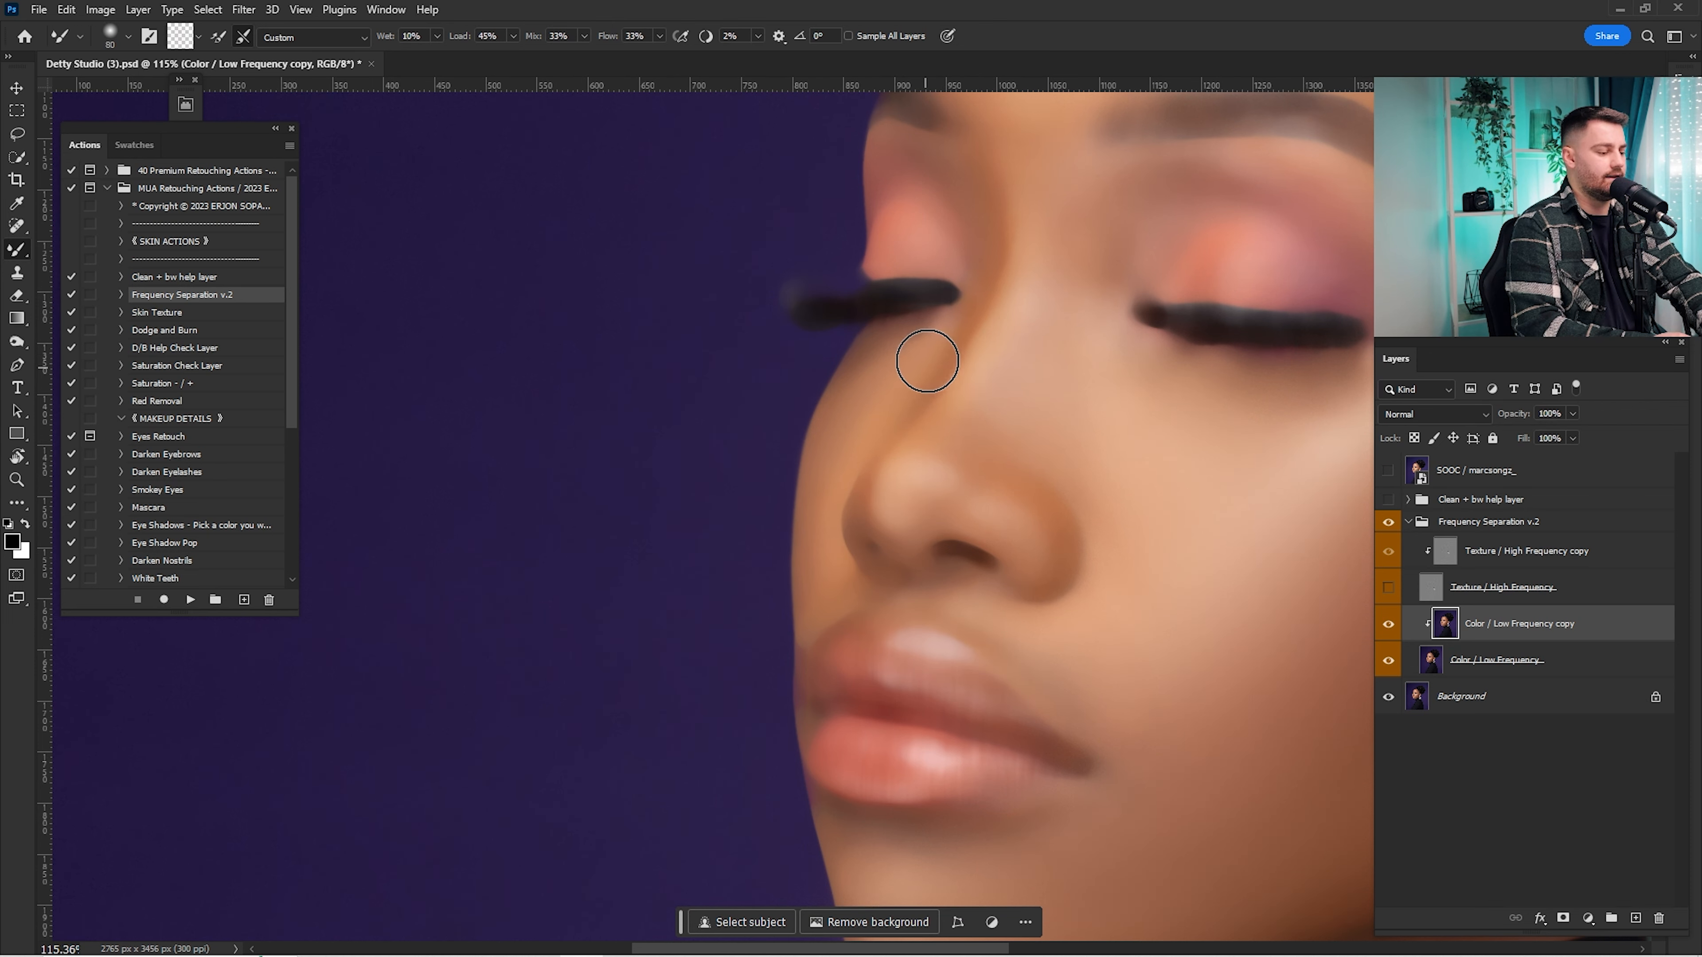
Step: Blend the skin tones around the nose, under-eye area and cheek with the Mixer Brush at 150 px
left_click_drag(999, 407, 775, 477)
key("bracketright")
key("bracketright")
key("bracketright")
key("bracketright")
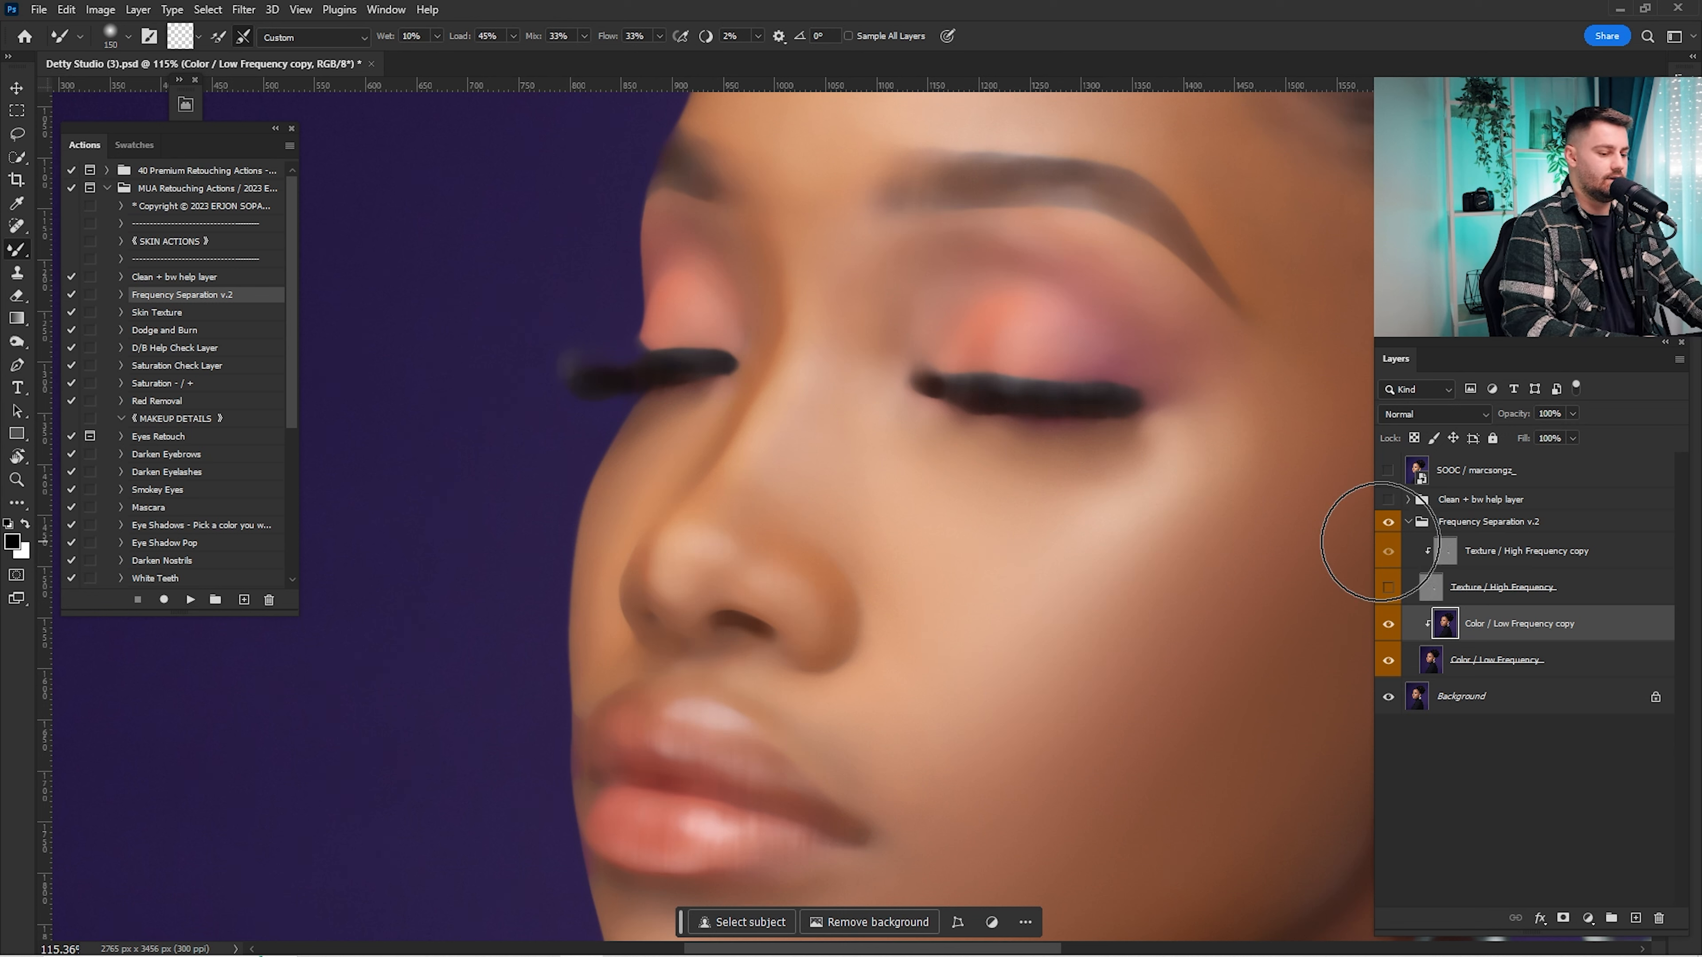
left_click_drag(1484, 595, 1363, 563)
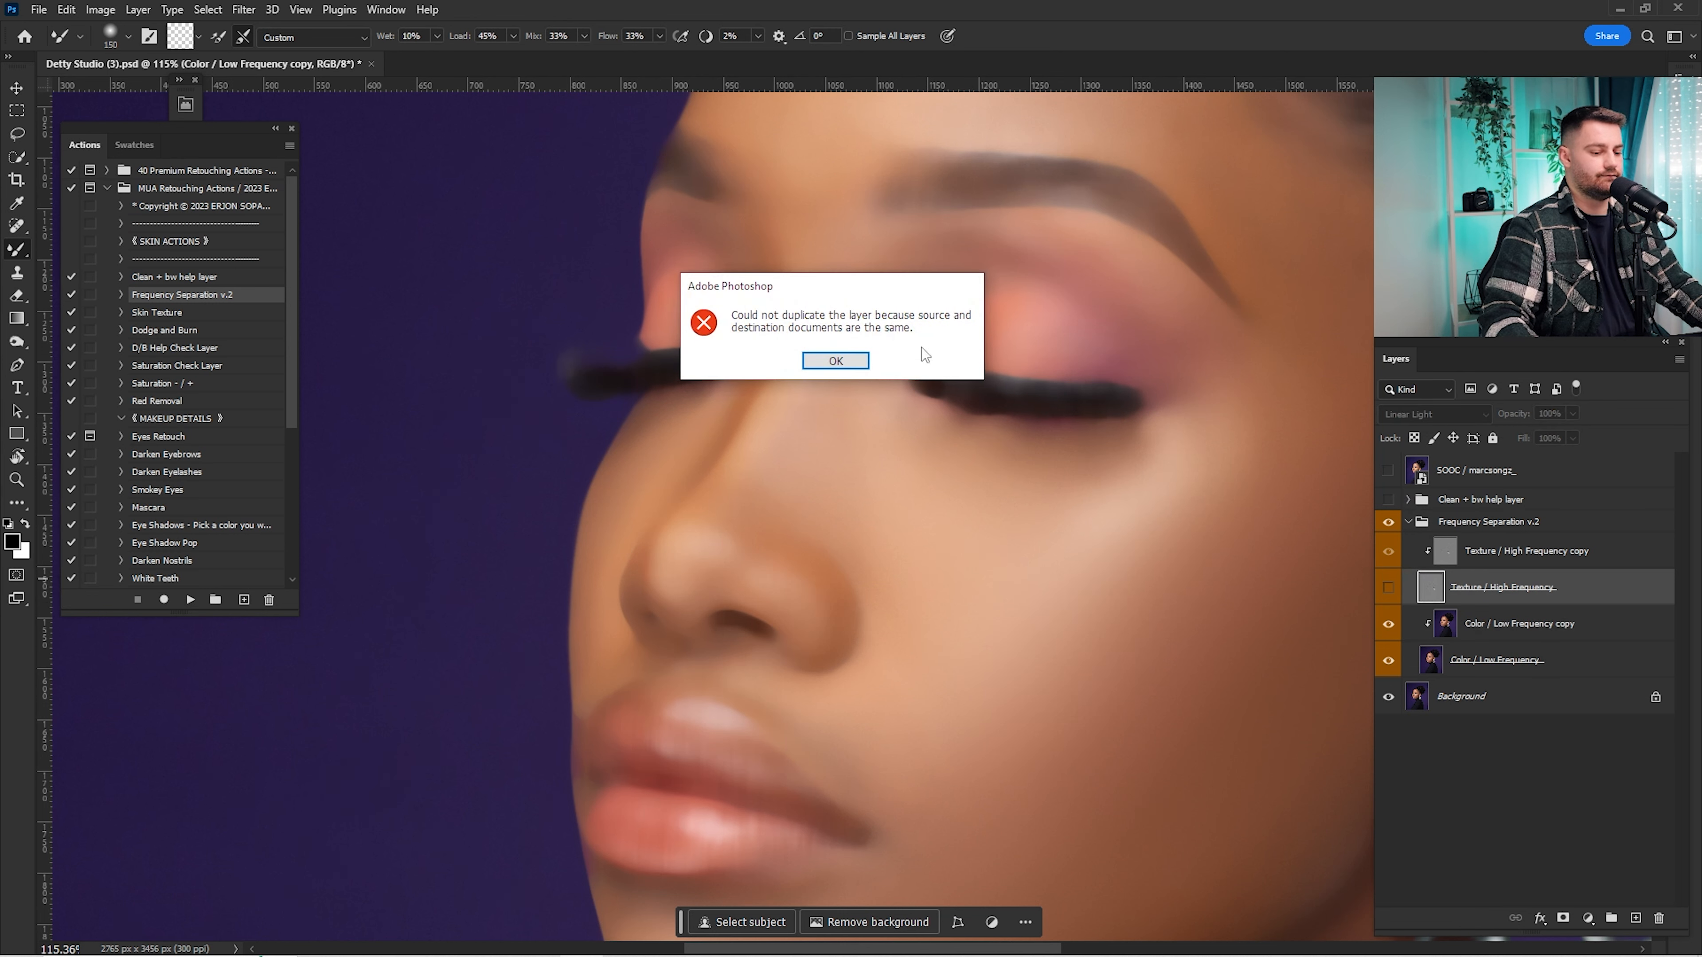
Step: Dismiss the error, compare the Color / Low Frequency copy layer hidden and shown, and make the Texture / High Frequency layer visible again
left_click(848, 362)
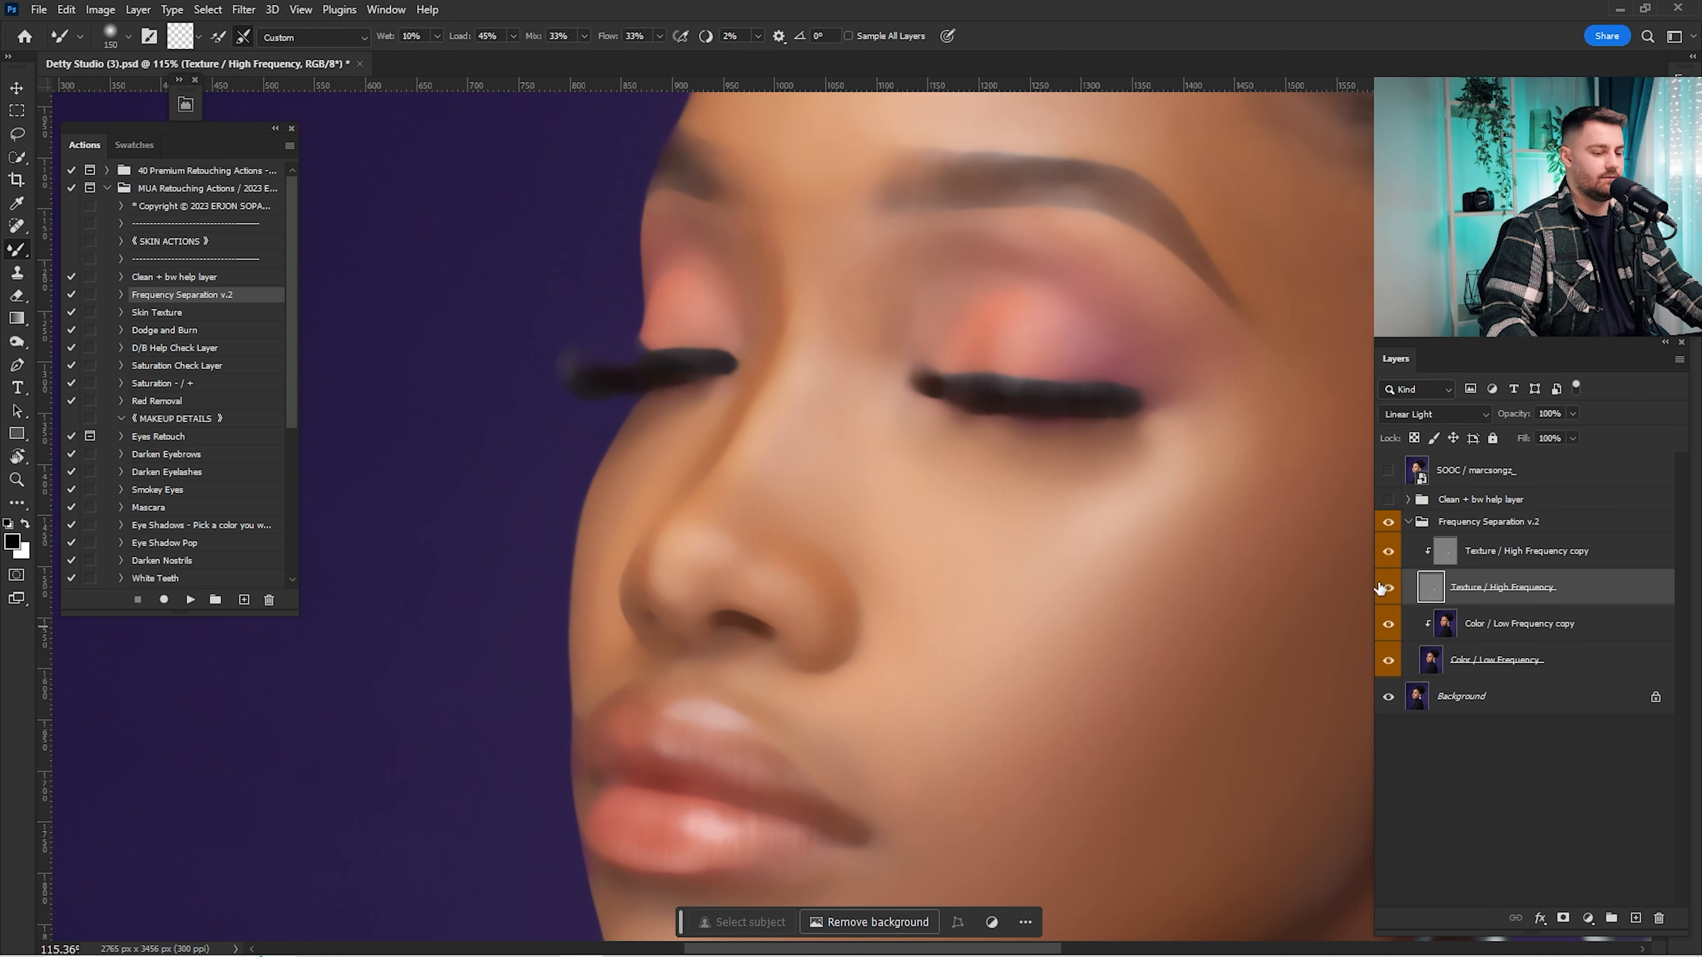
left_click(1384, 588)
left_click(1387, 588)
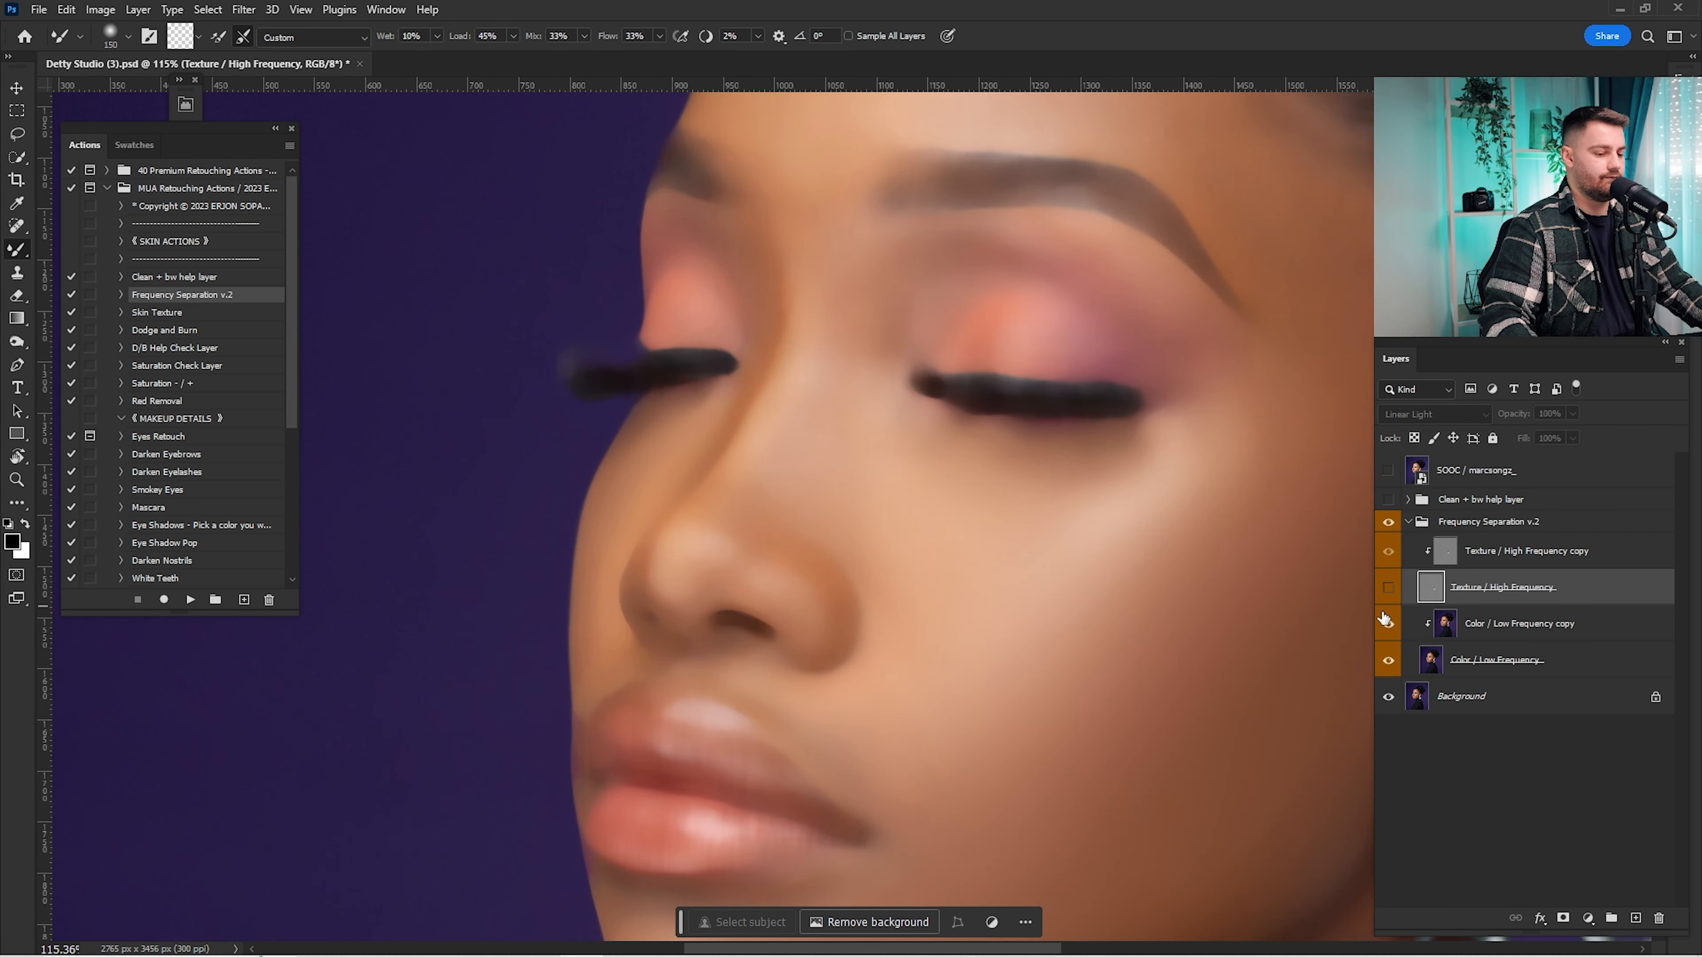
left_click(1384, 623)
left_click(1385, 624)
left_click(1386, 626)
left_click(1387, 588)
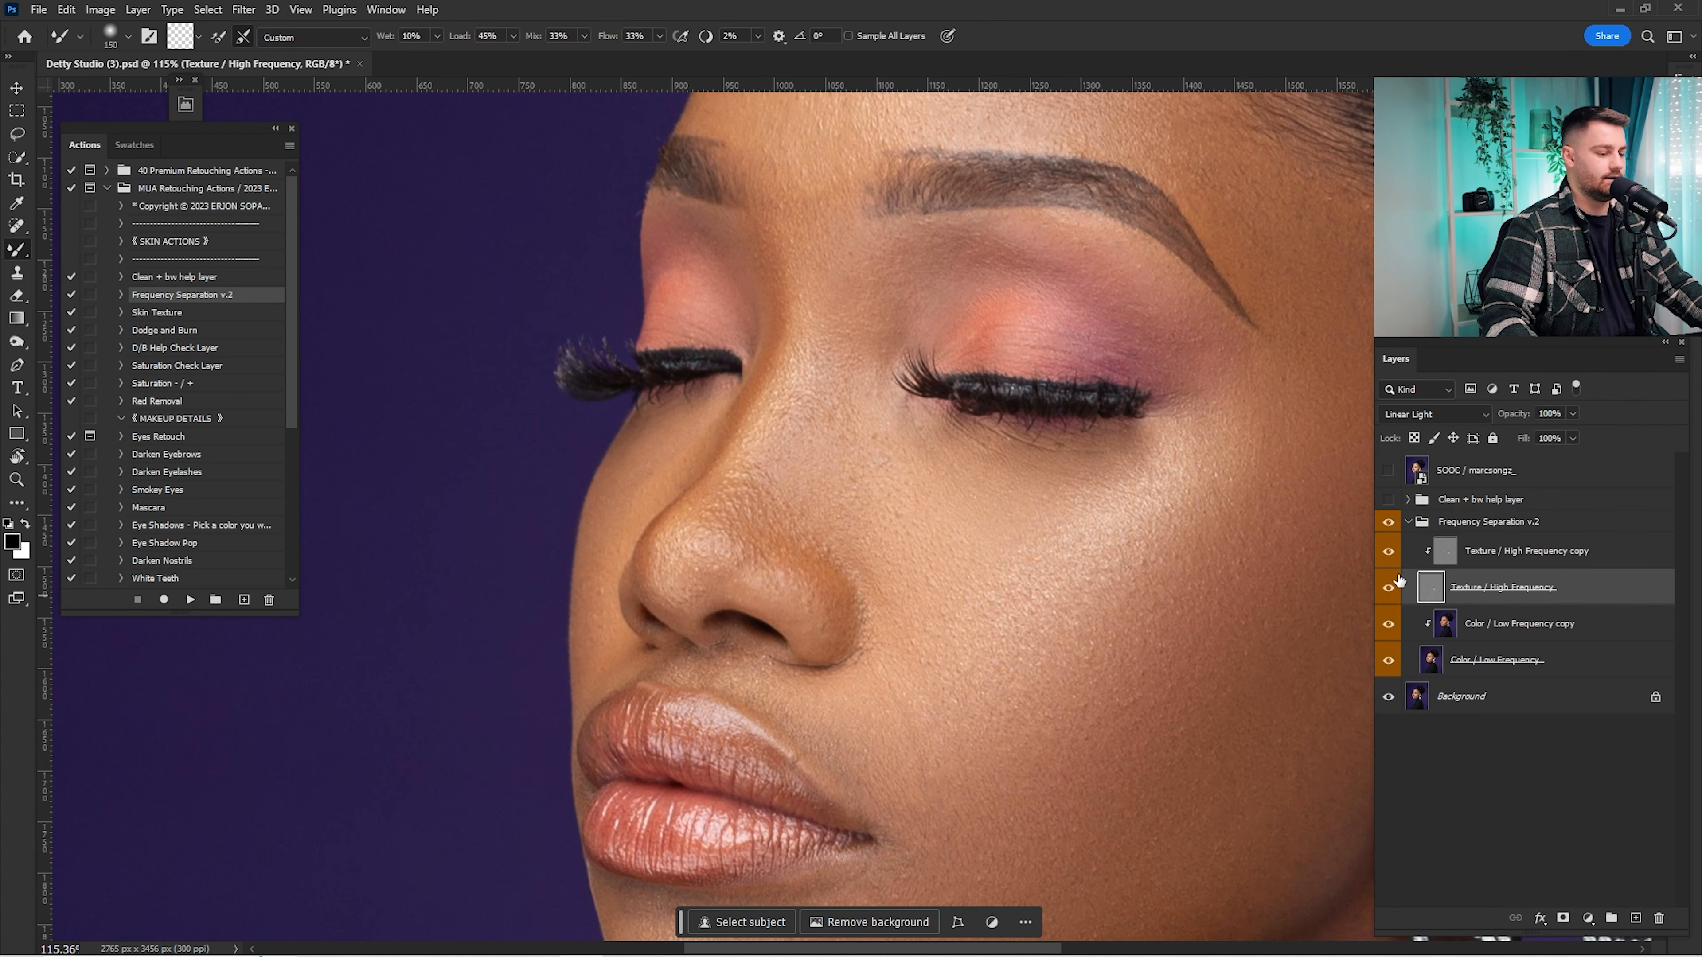
Step: Compare the whole portrait with the Frequency Separation v.2 group hidden and shown
key("ctrl+0")
left_click(1391, 530)
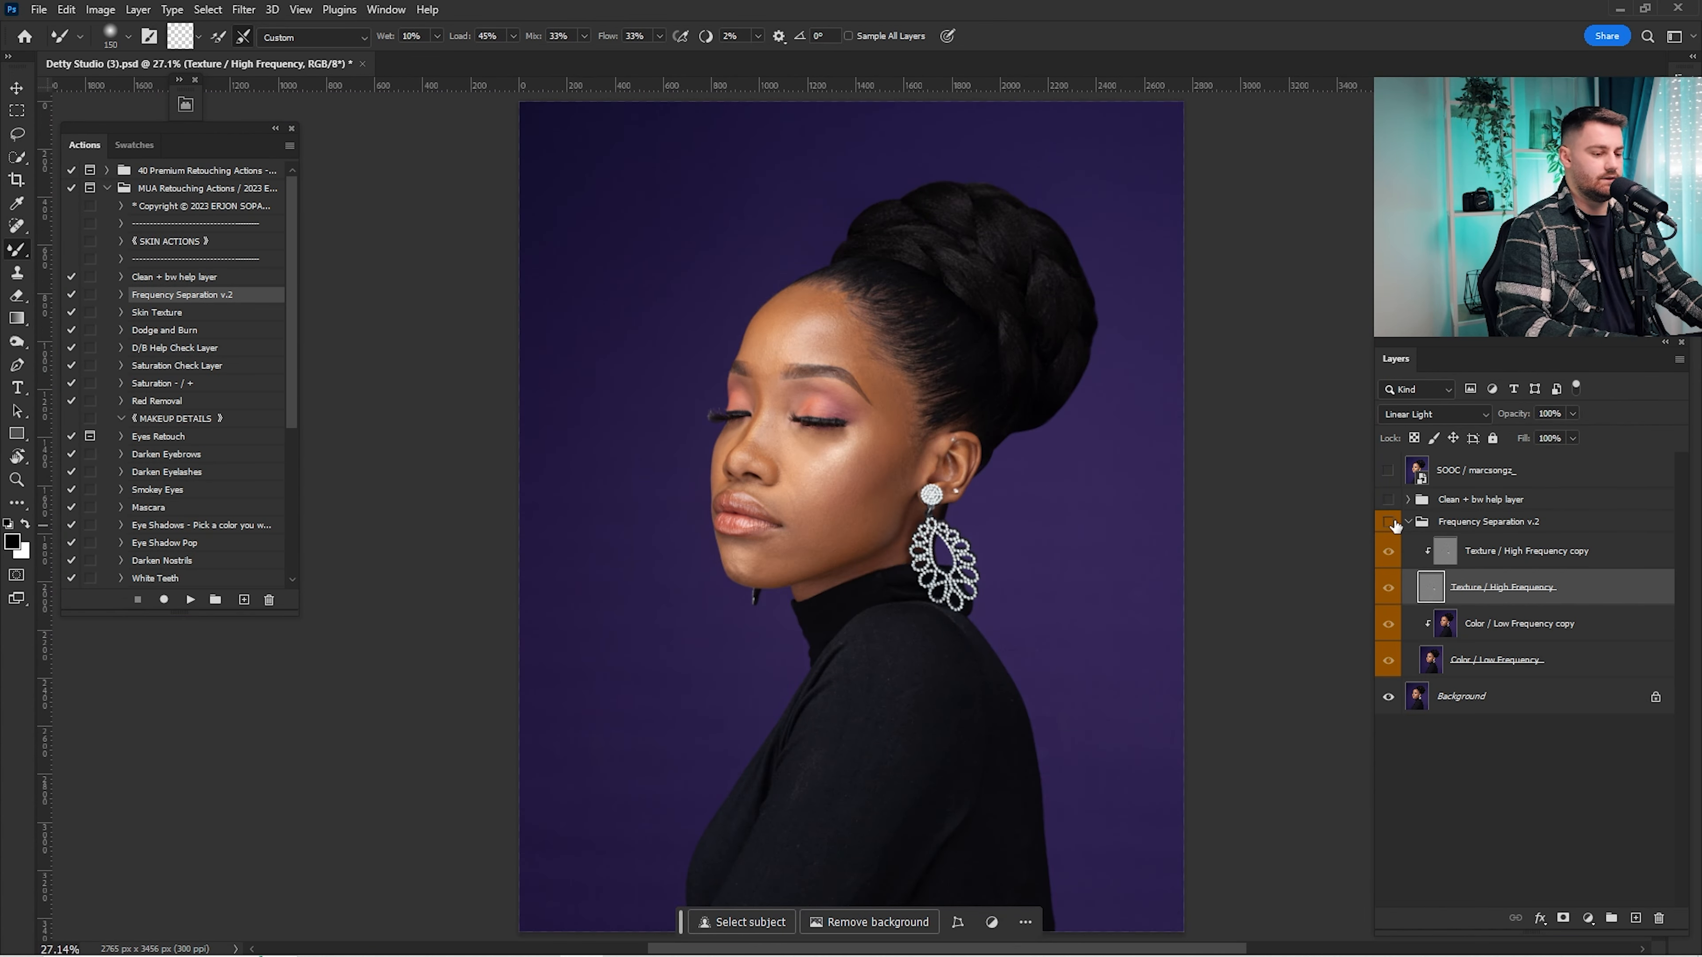
left_click(1392, 529)
left_click(1393, 528)
left_click(1392, 524)
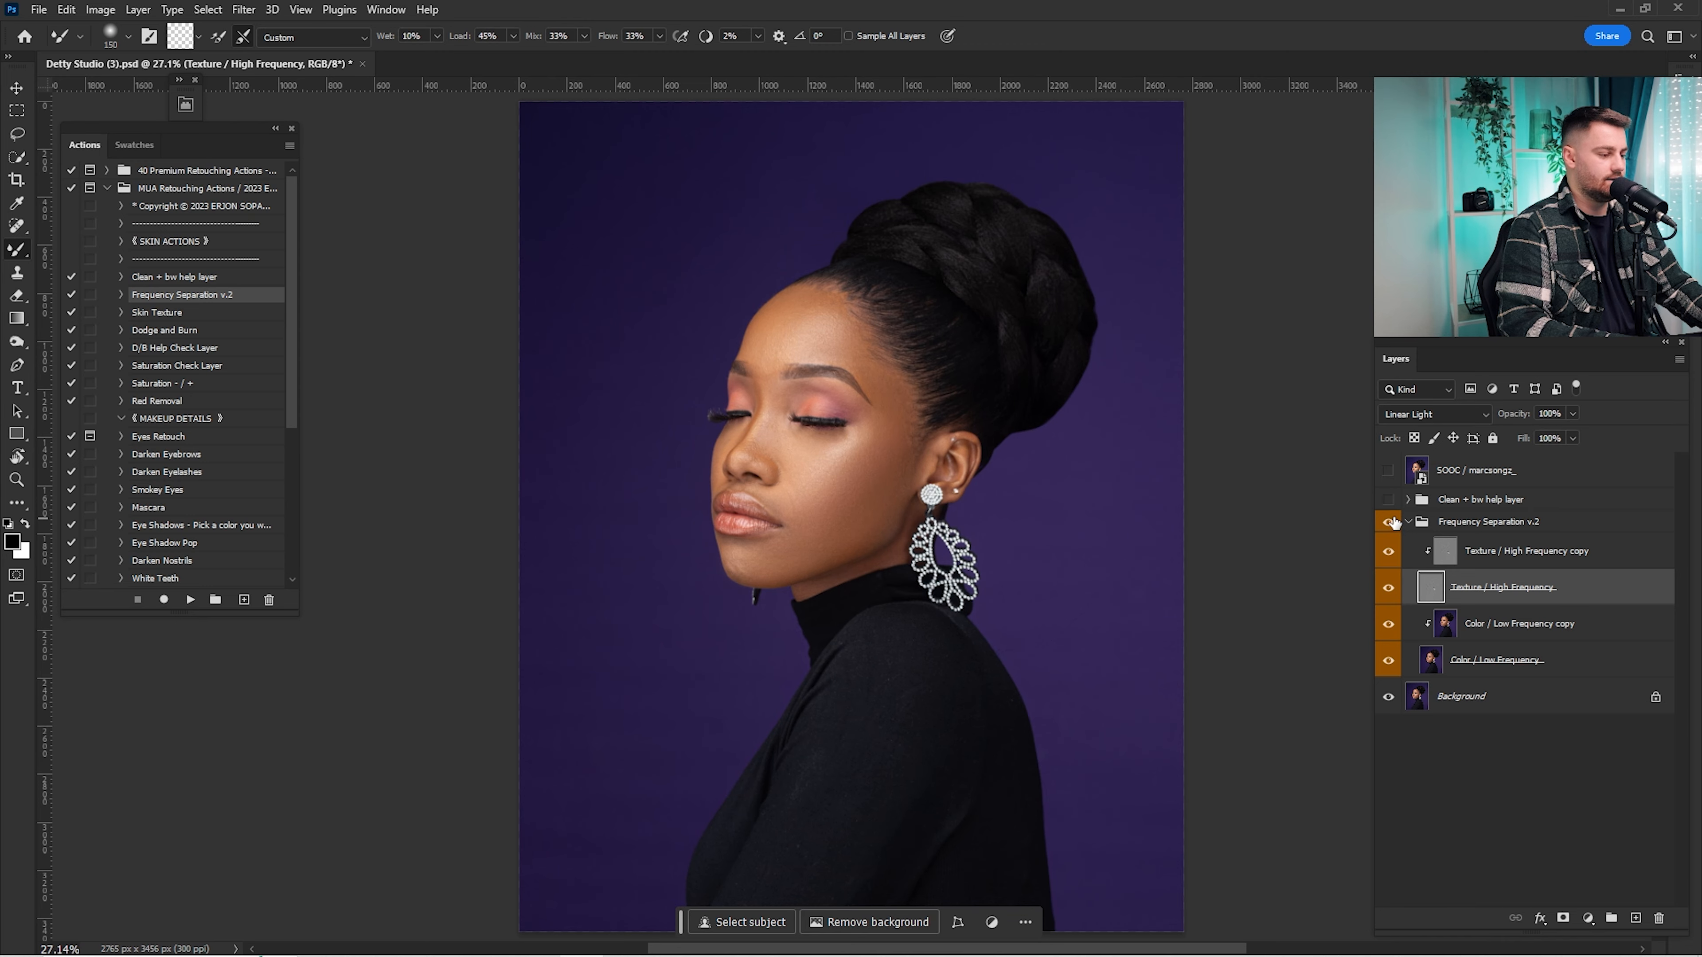
left_click(1389, 523)
left_click(1388, 523)
Step: Examine the skin texture around the eyes, nose, cheek and mouth up close
key("z")
left_click_drag(861, 499, 919, 516)
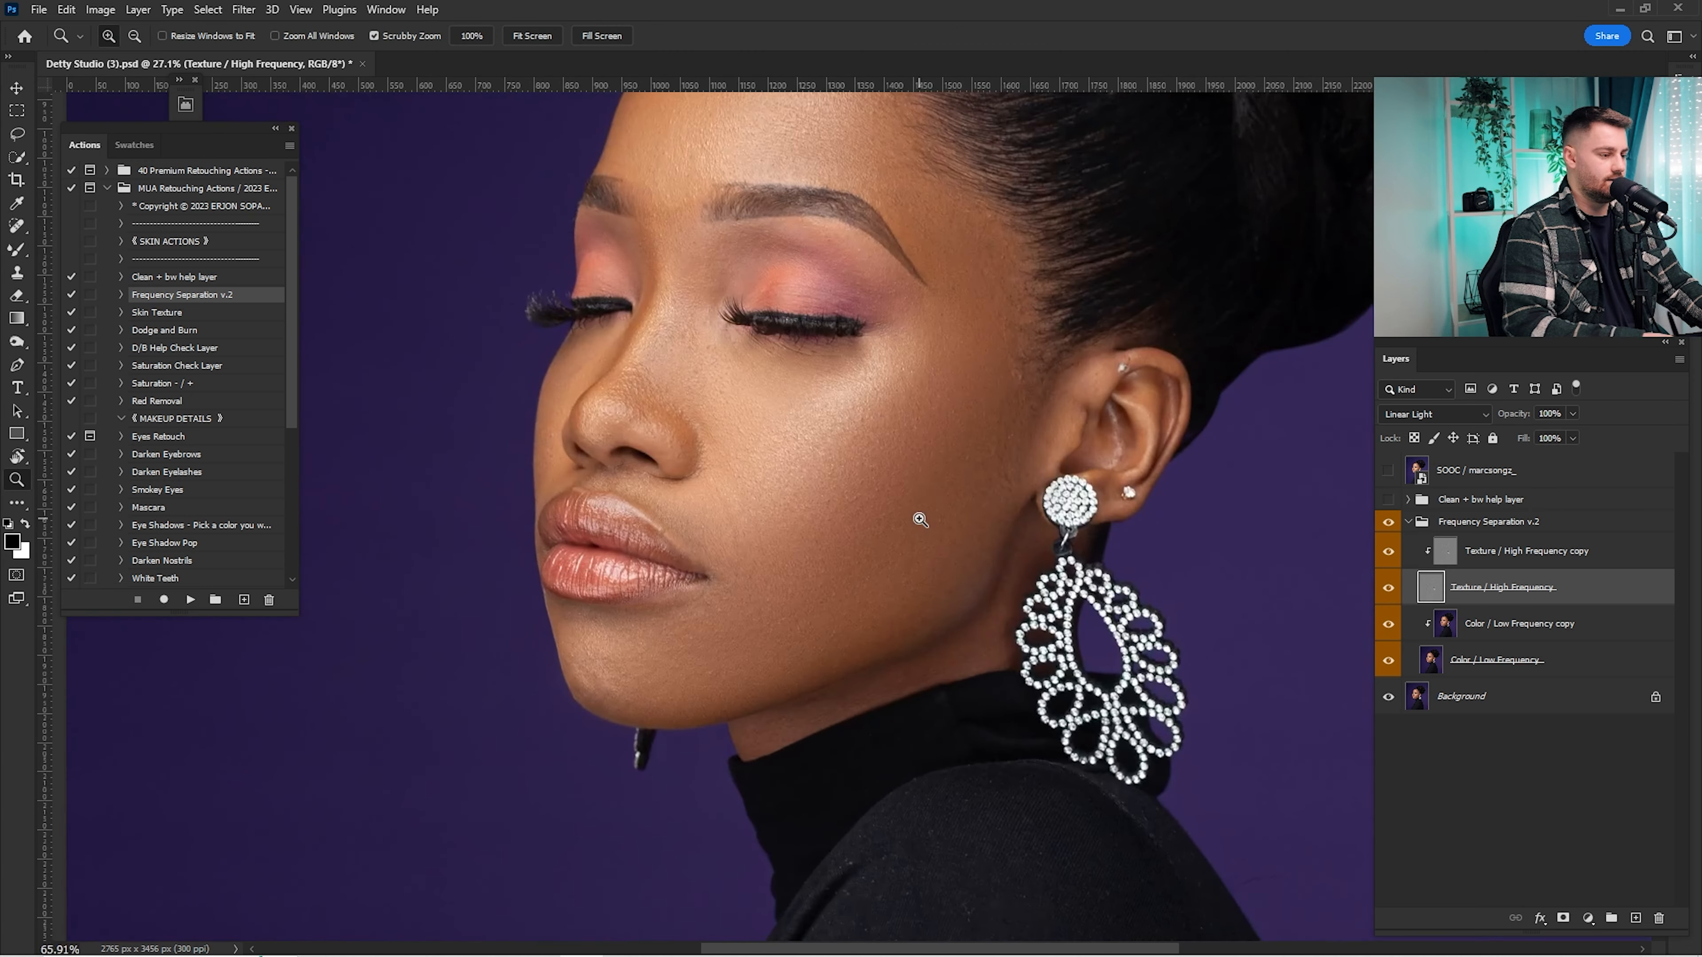
key("b")
left_click_drag(794, 419, 1071, 471)
left_click_drag(1041, 392, 1062, 548)
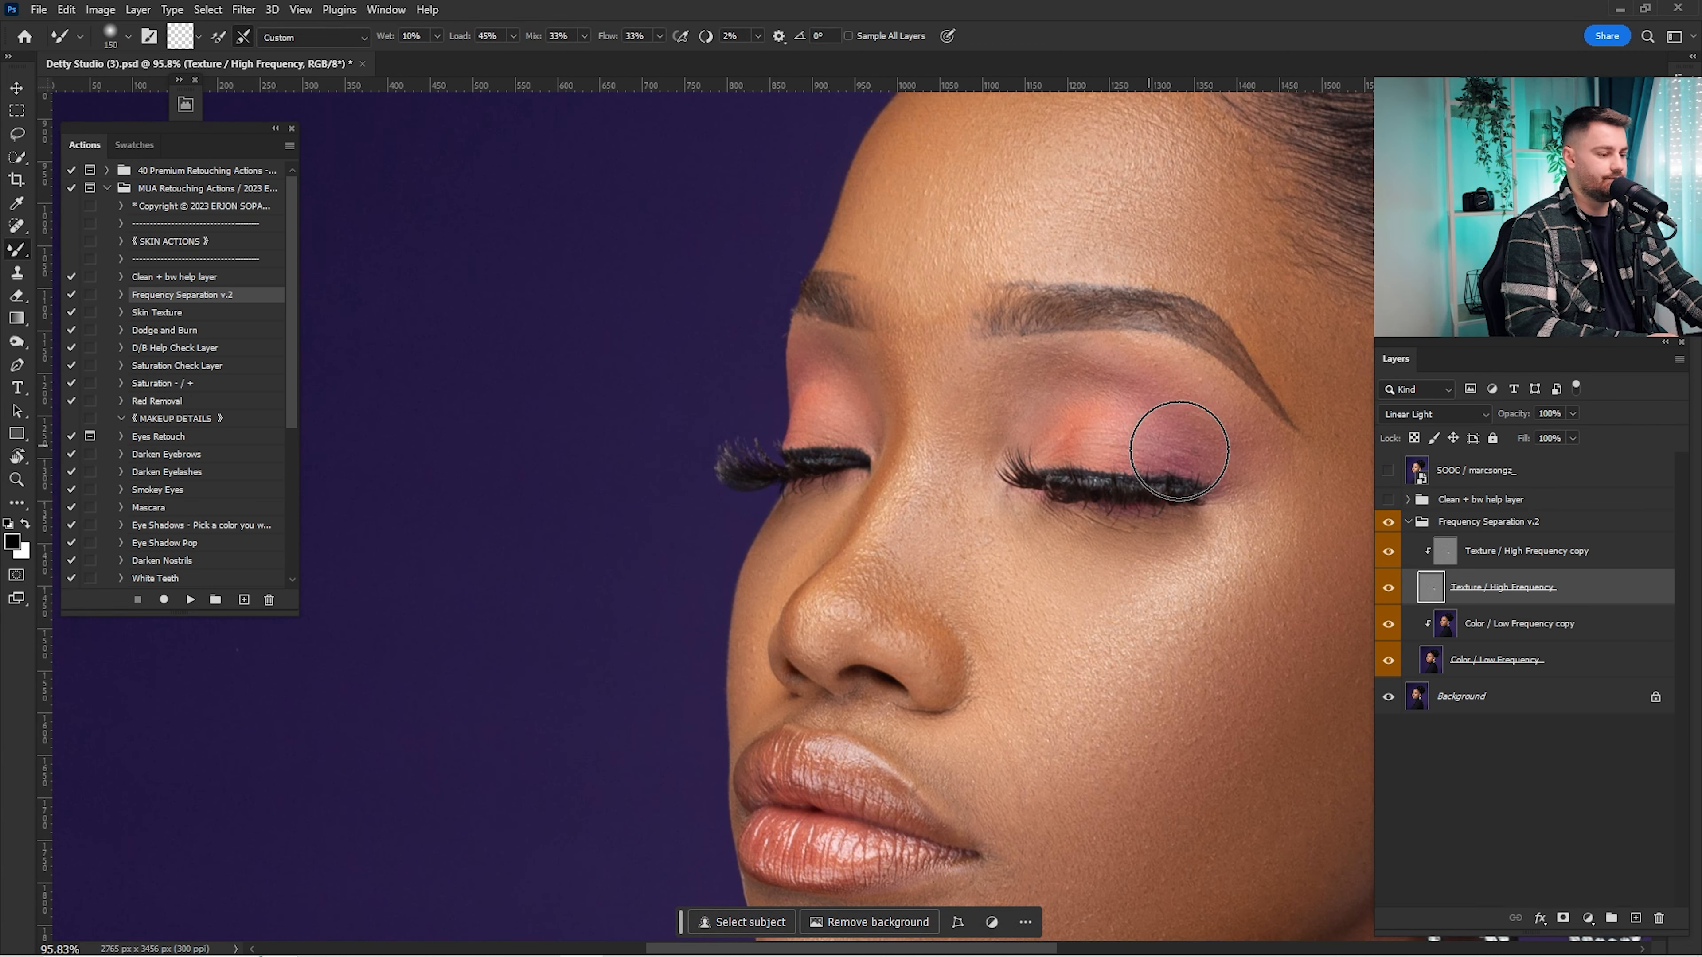
key("z")
left_click_drag(1065, 683, 1102, 683)
key("b")
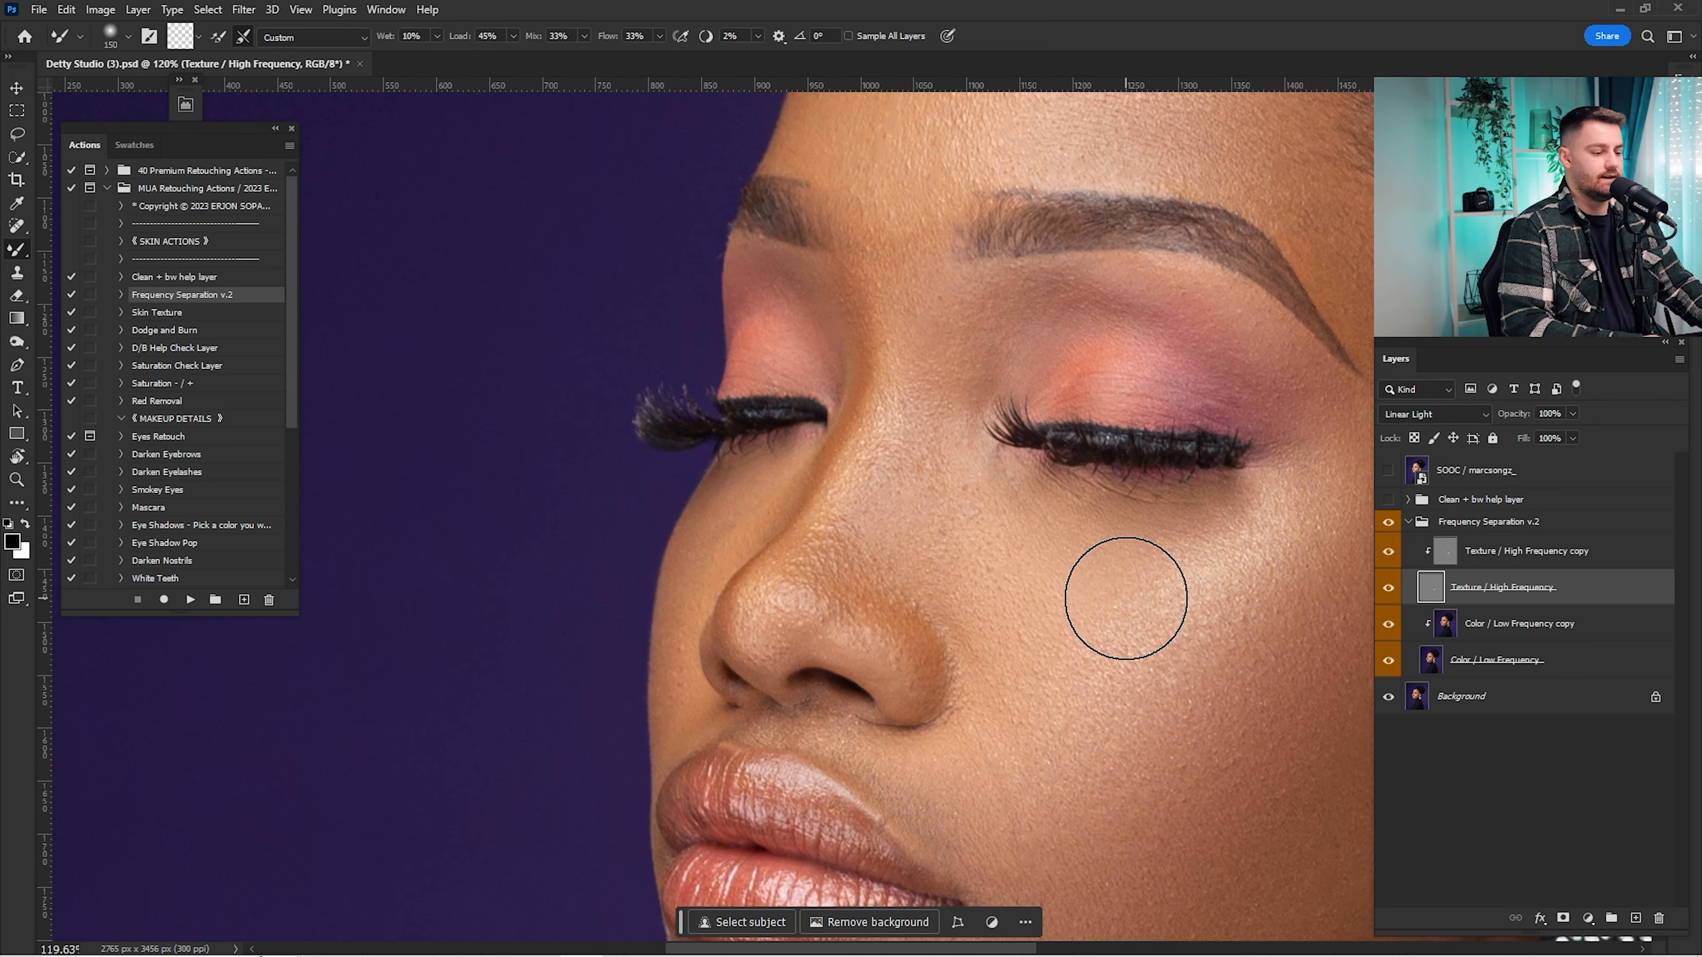
left_click_drag(1076, 583, 1066, 422)
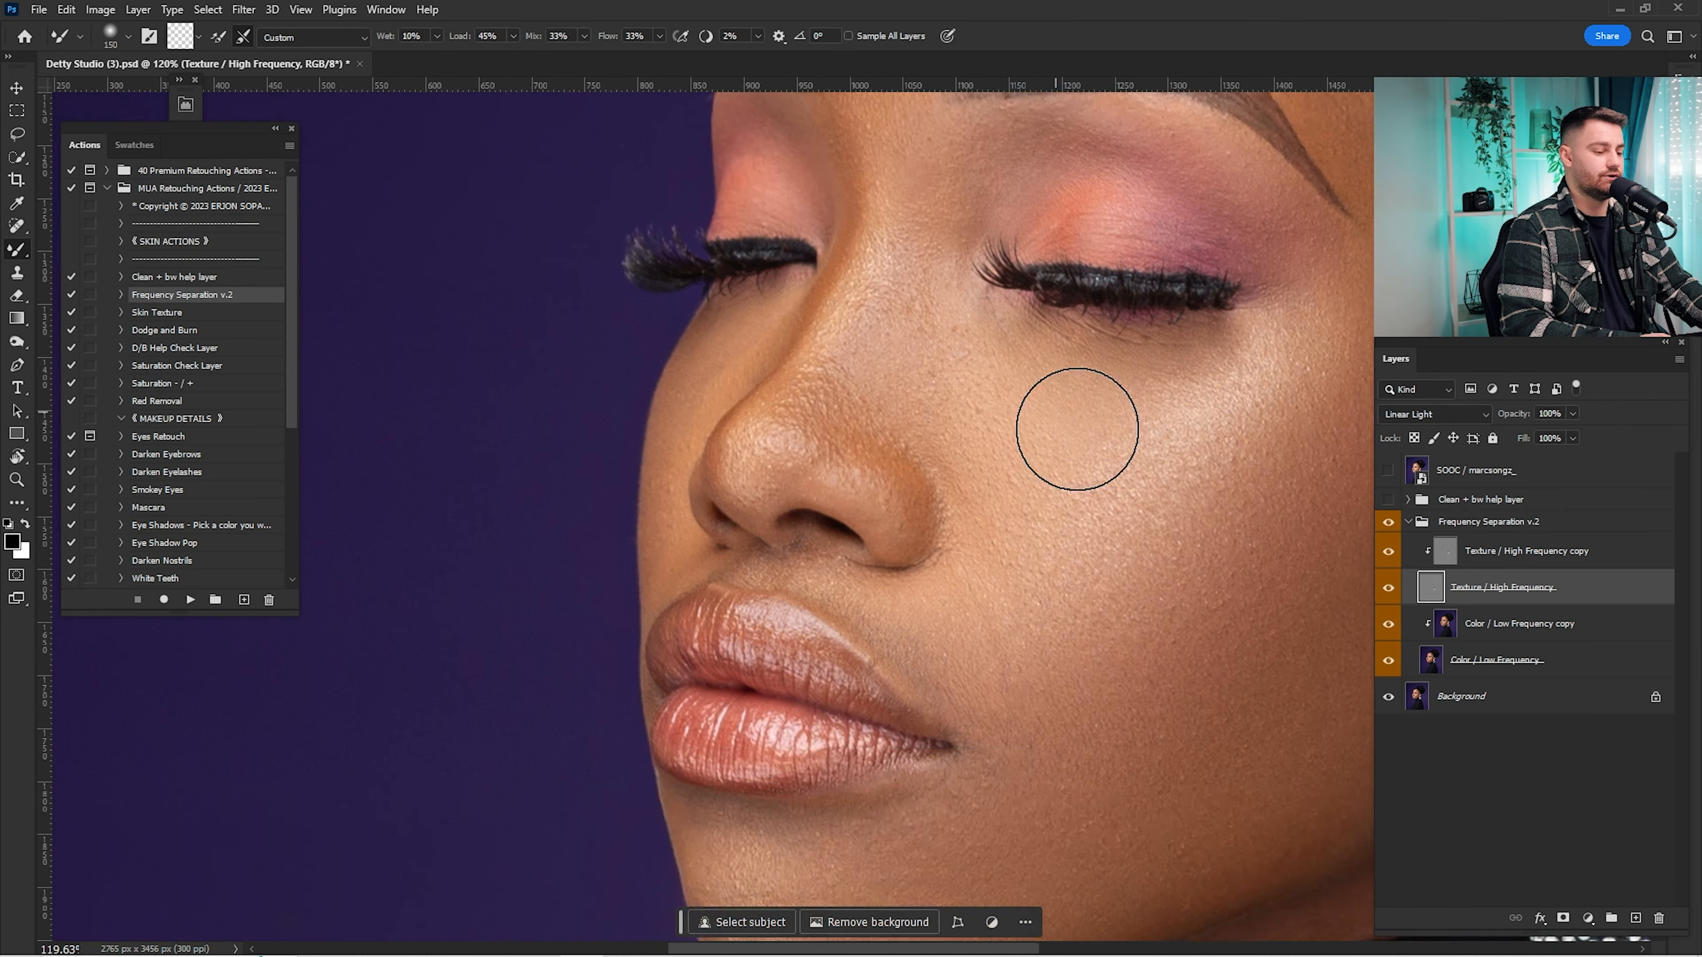
Step: Clone clean texture over the uneven spot beside the nose on the Texture / High Frequency copy layer with the Clone Stamp at 15 px
left_click(14, 228)
left_click(104, 227)
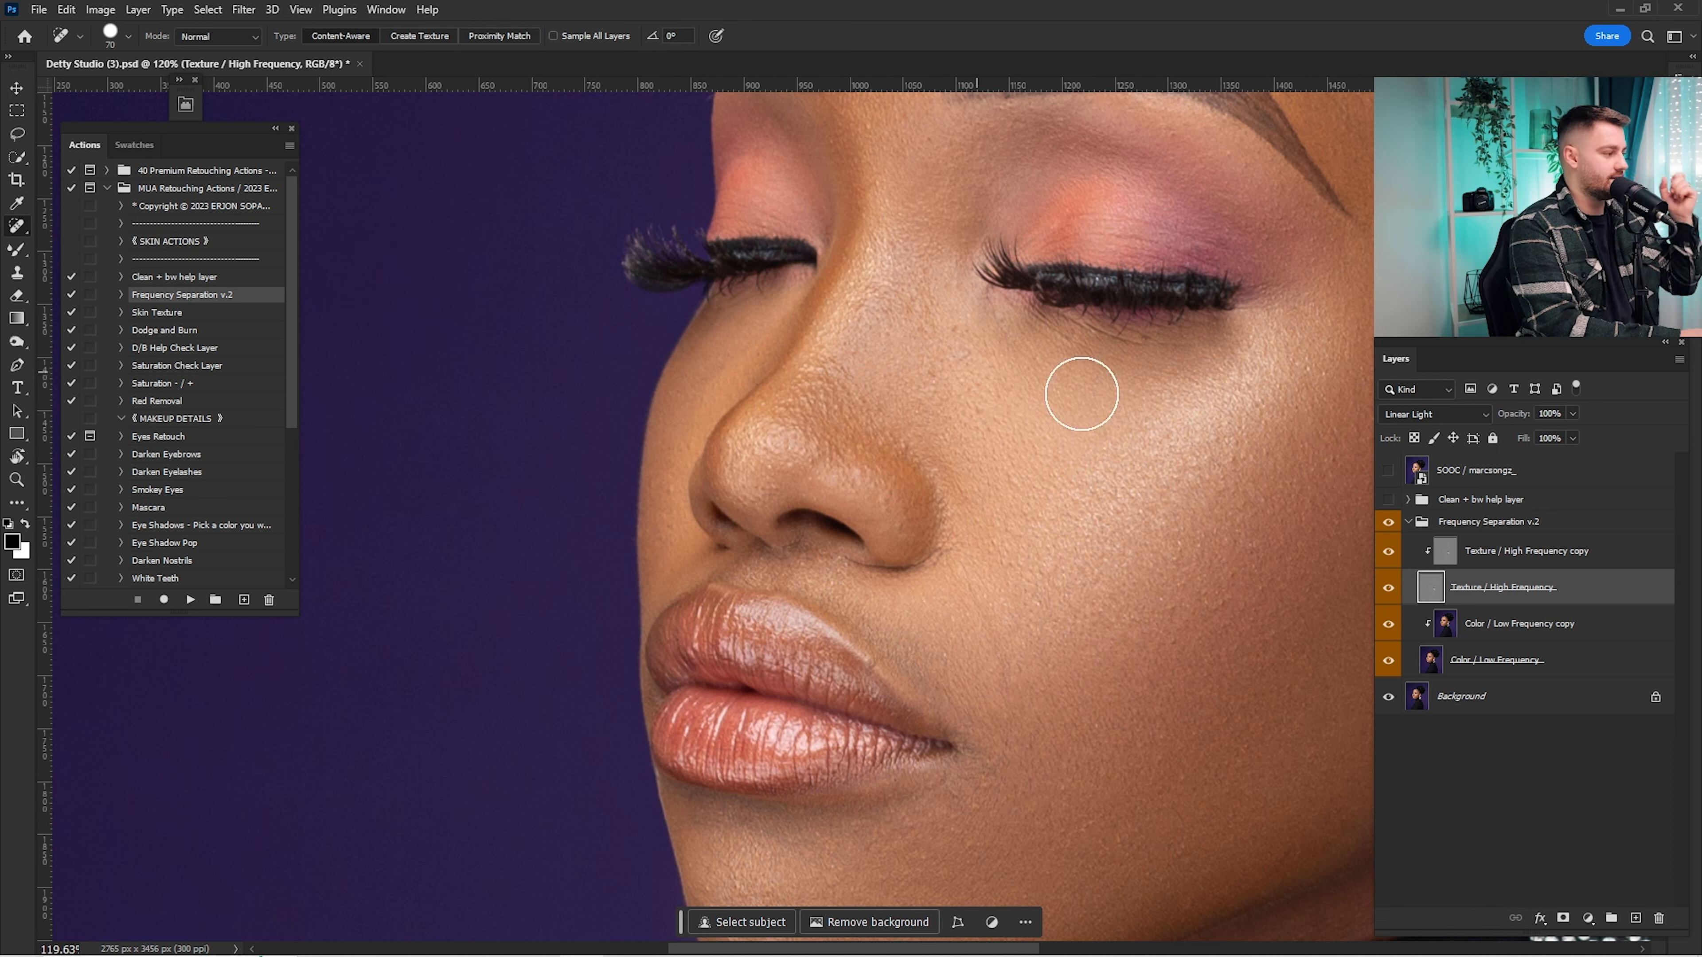
left_click(1508, 556)
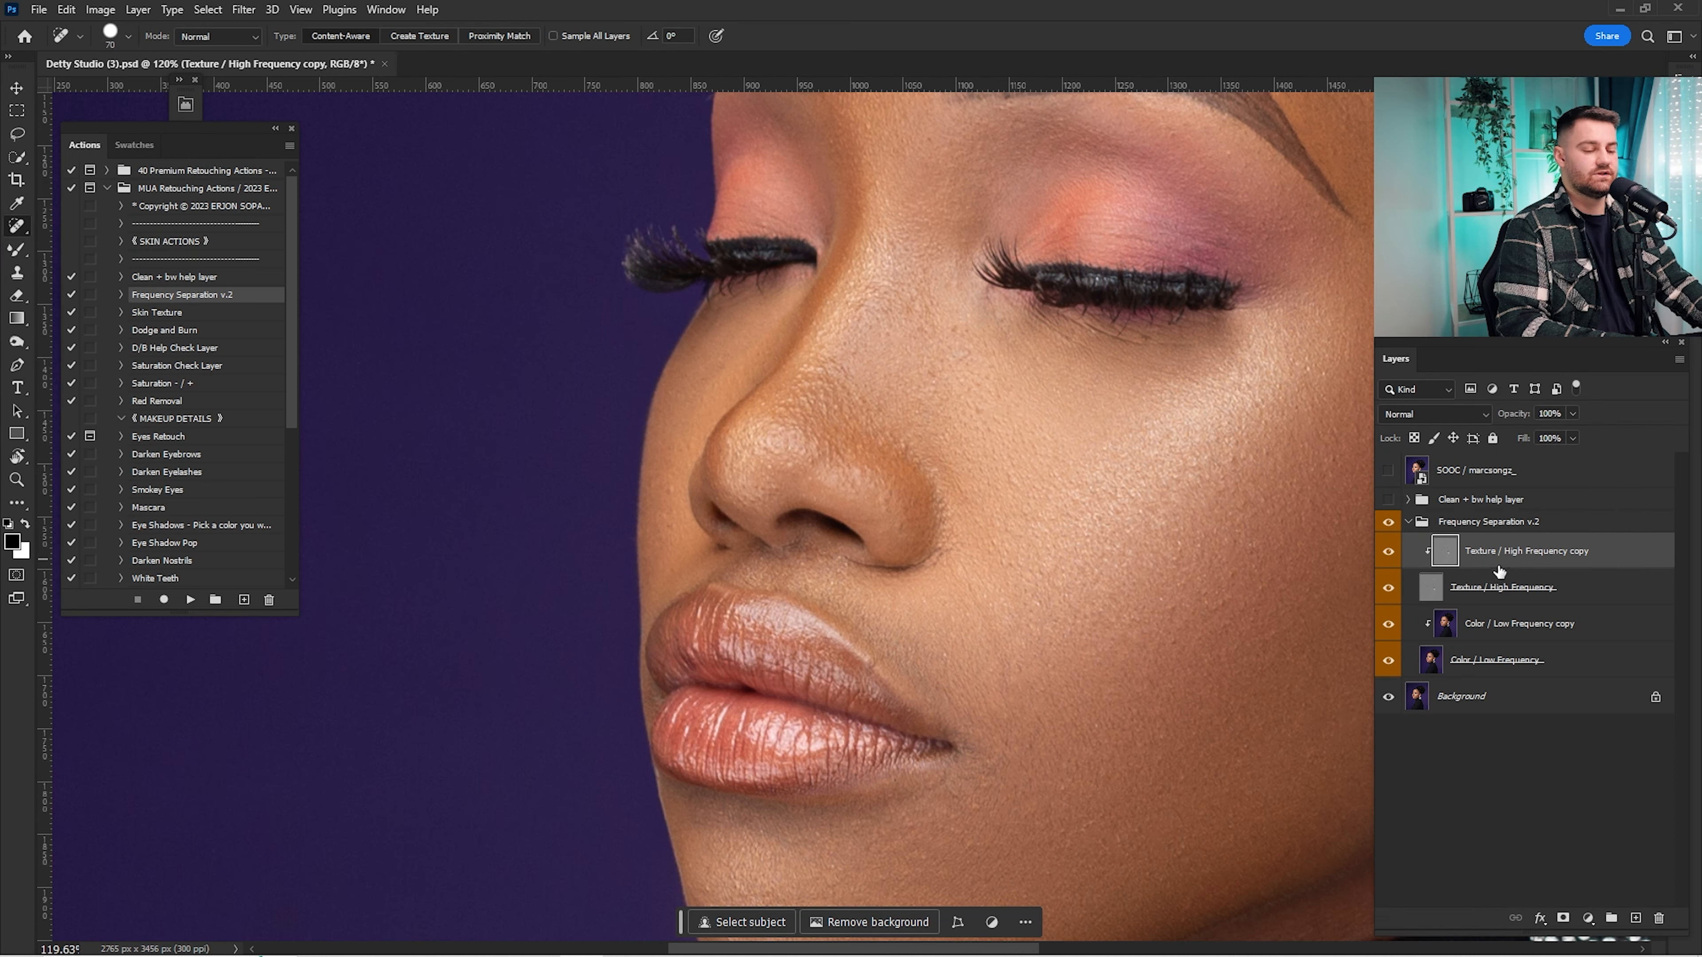
left_click_drag(969, 384, 1048, 405)
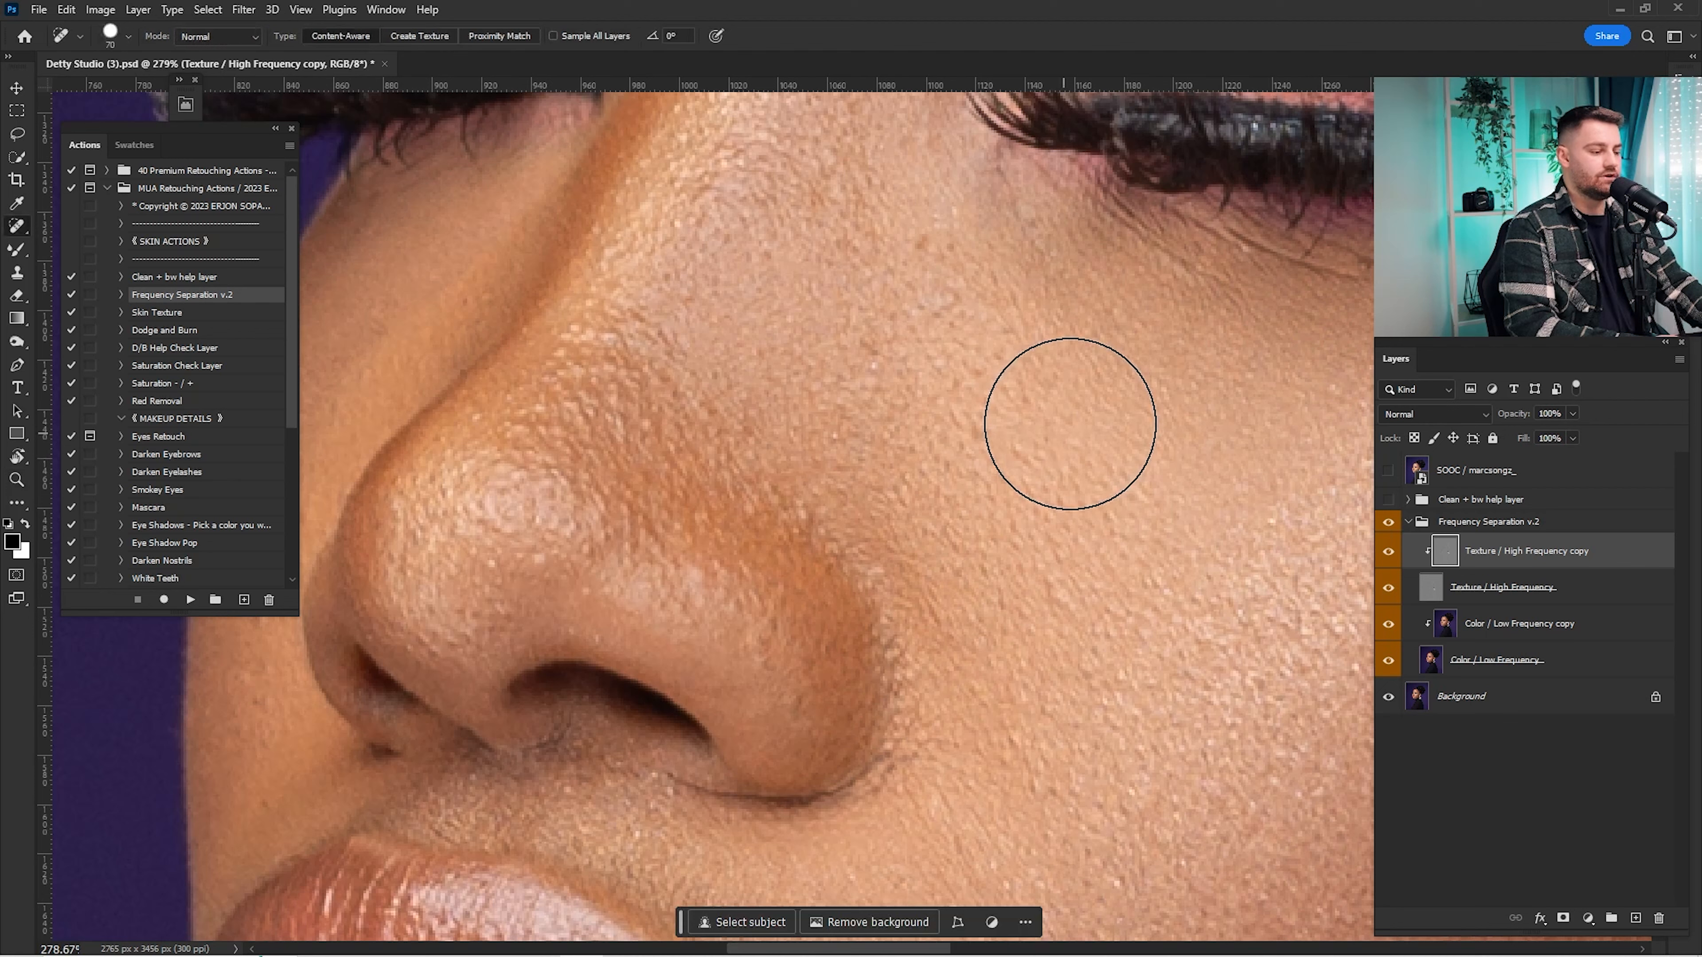
left_click(18, 272)
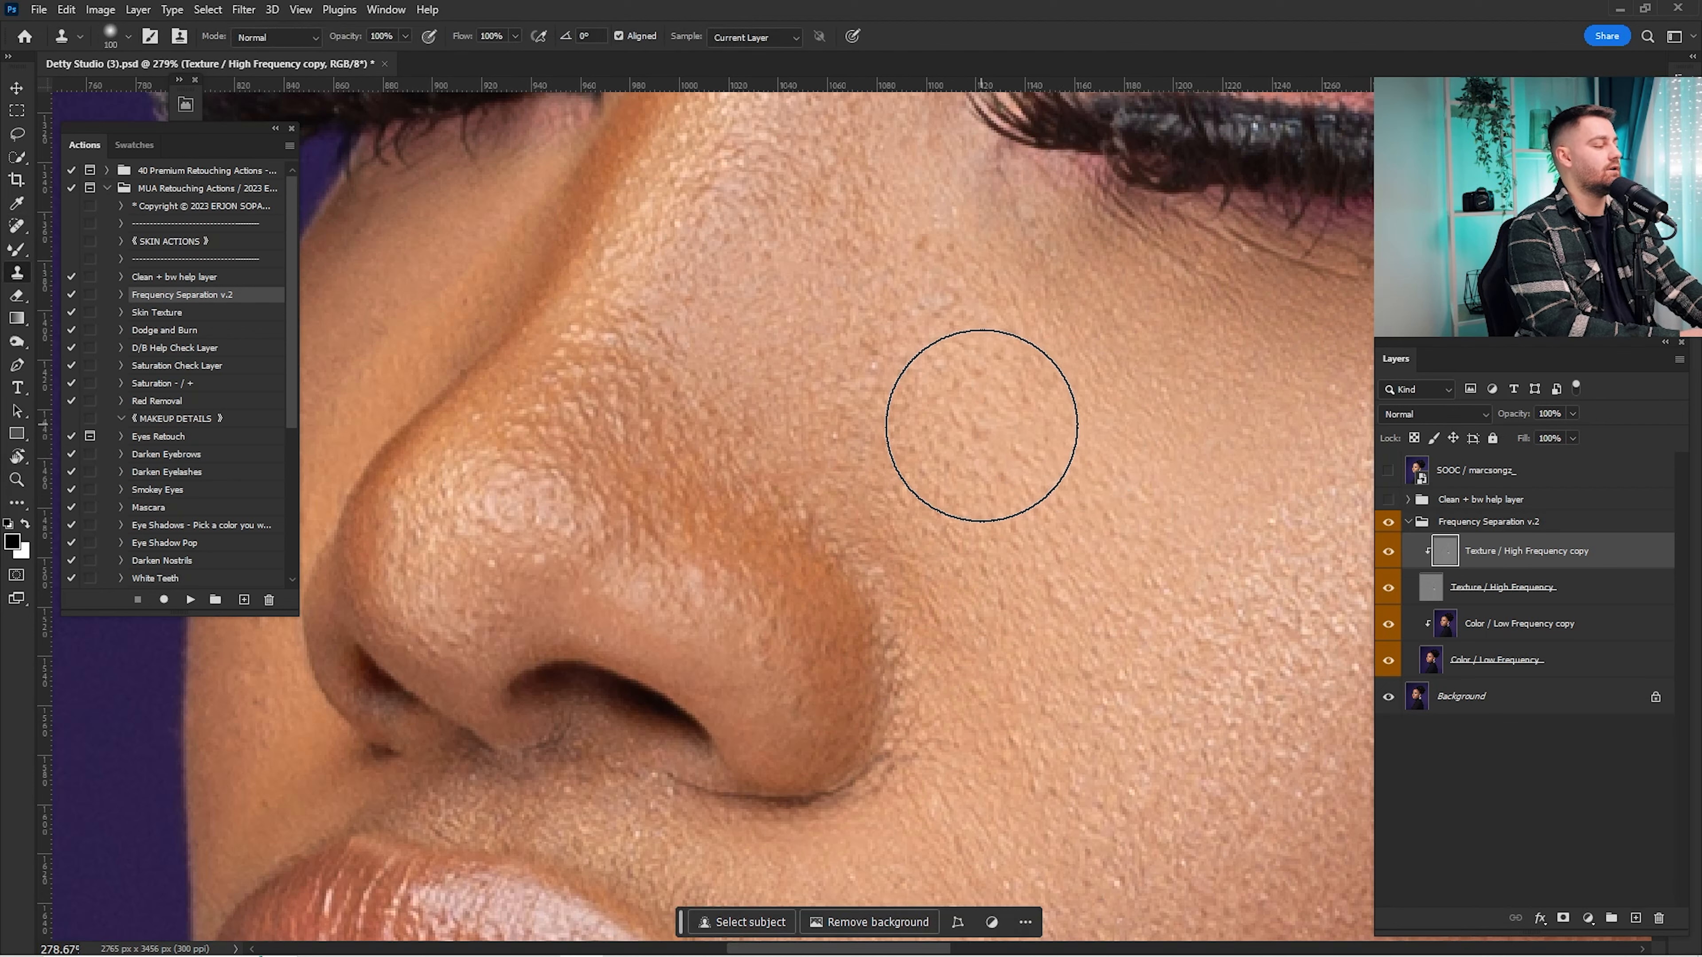
key("bracketleft")
key("bracketleft")
key("bracketleft")
key("bracketleft")
key("bracketleft")
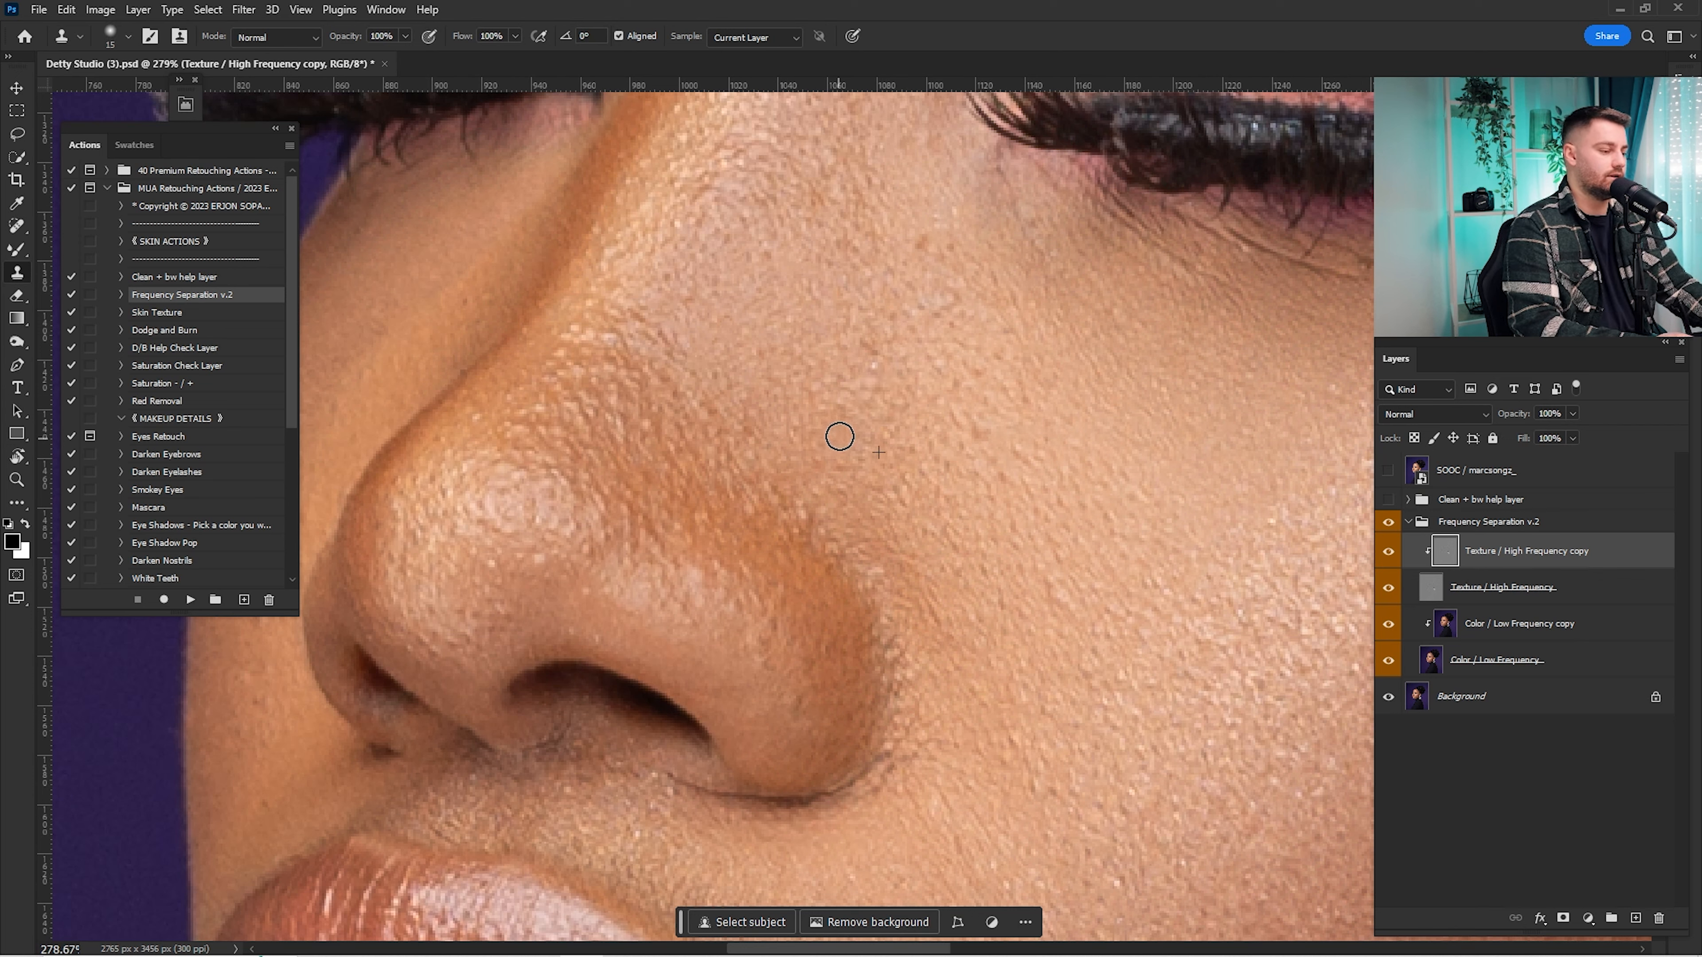
left_click(871, 427, "alt")
left_click_drag(874, 379, 870, 353)
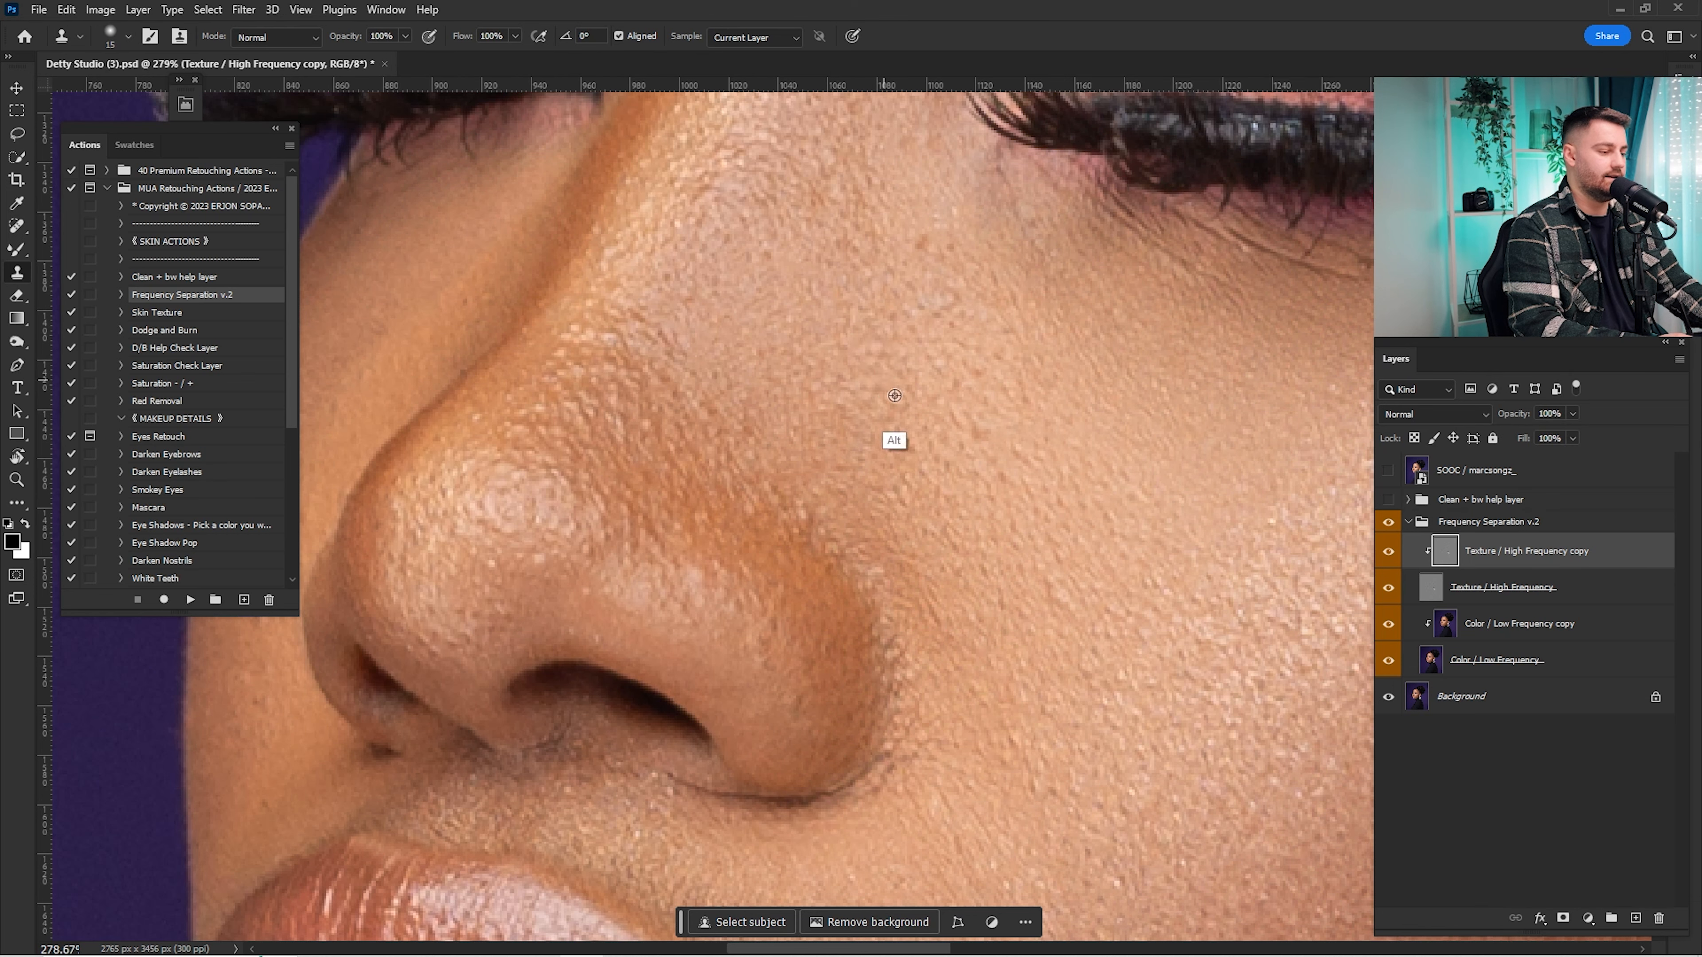
Step: Clone clean skin texture over the small bumps between the nose bridge and the inner eye corner
scroll(948, 380, "up", 2)
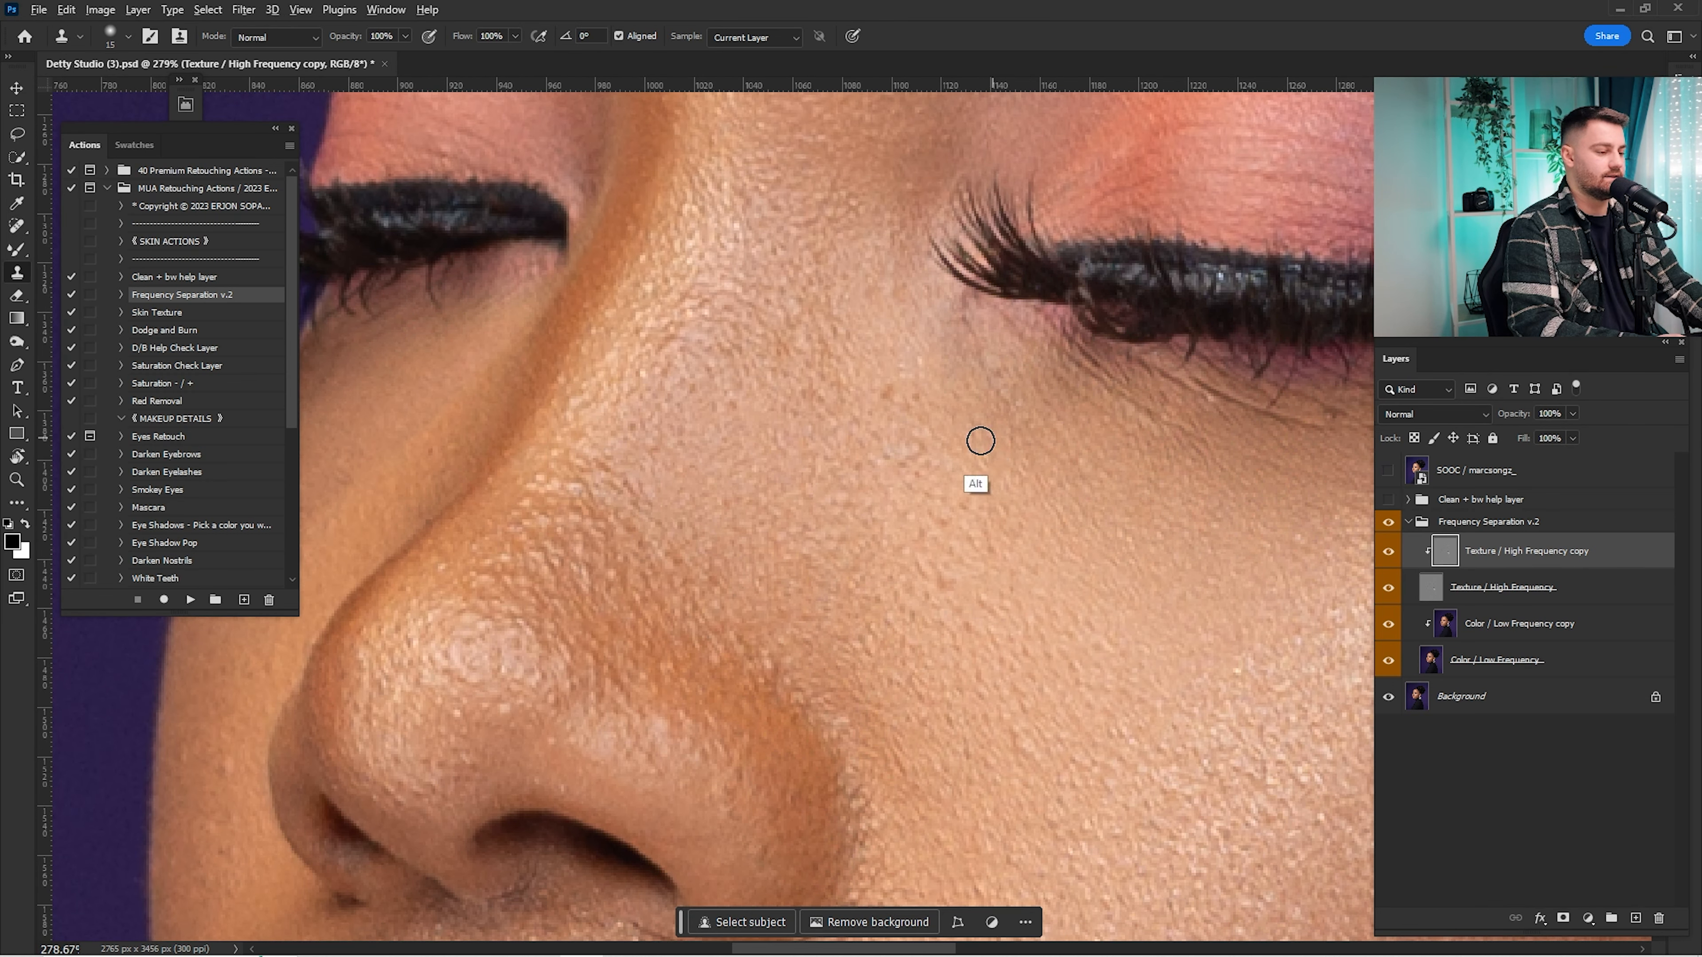
left_click_drag(925, 446, 927, 476)
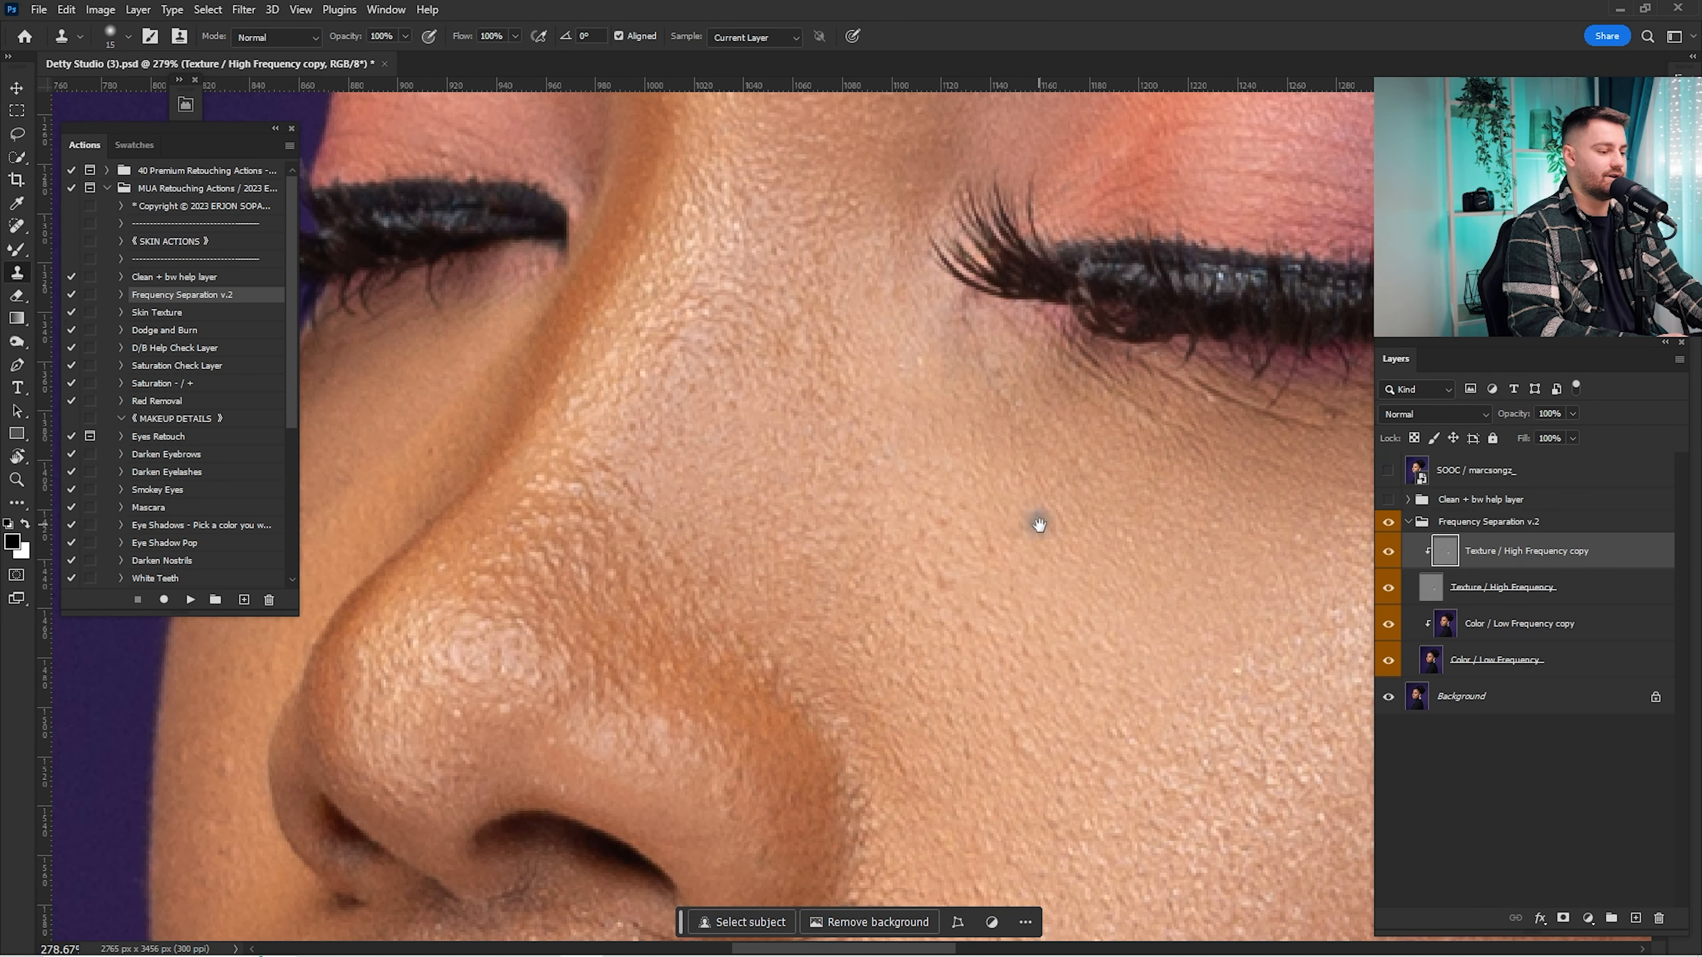
left_click_drag(1039, 524, 962, 491)
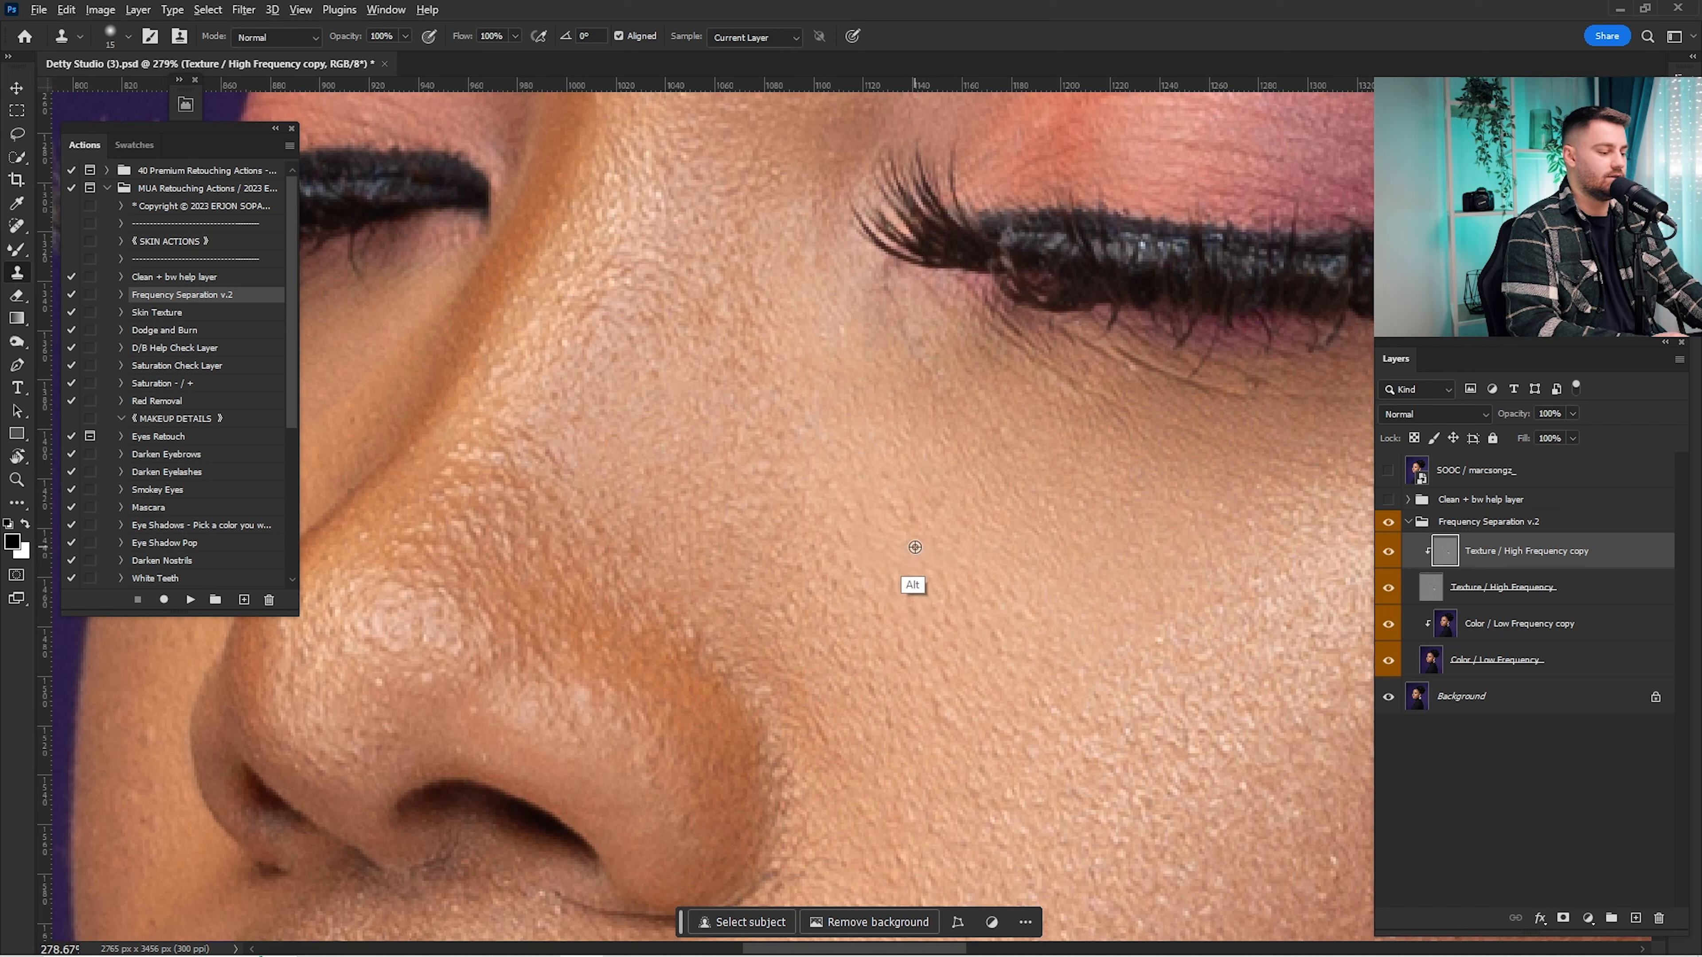
left_click(848, 504)
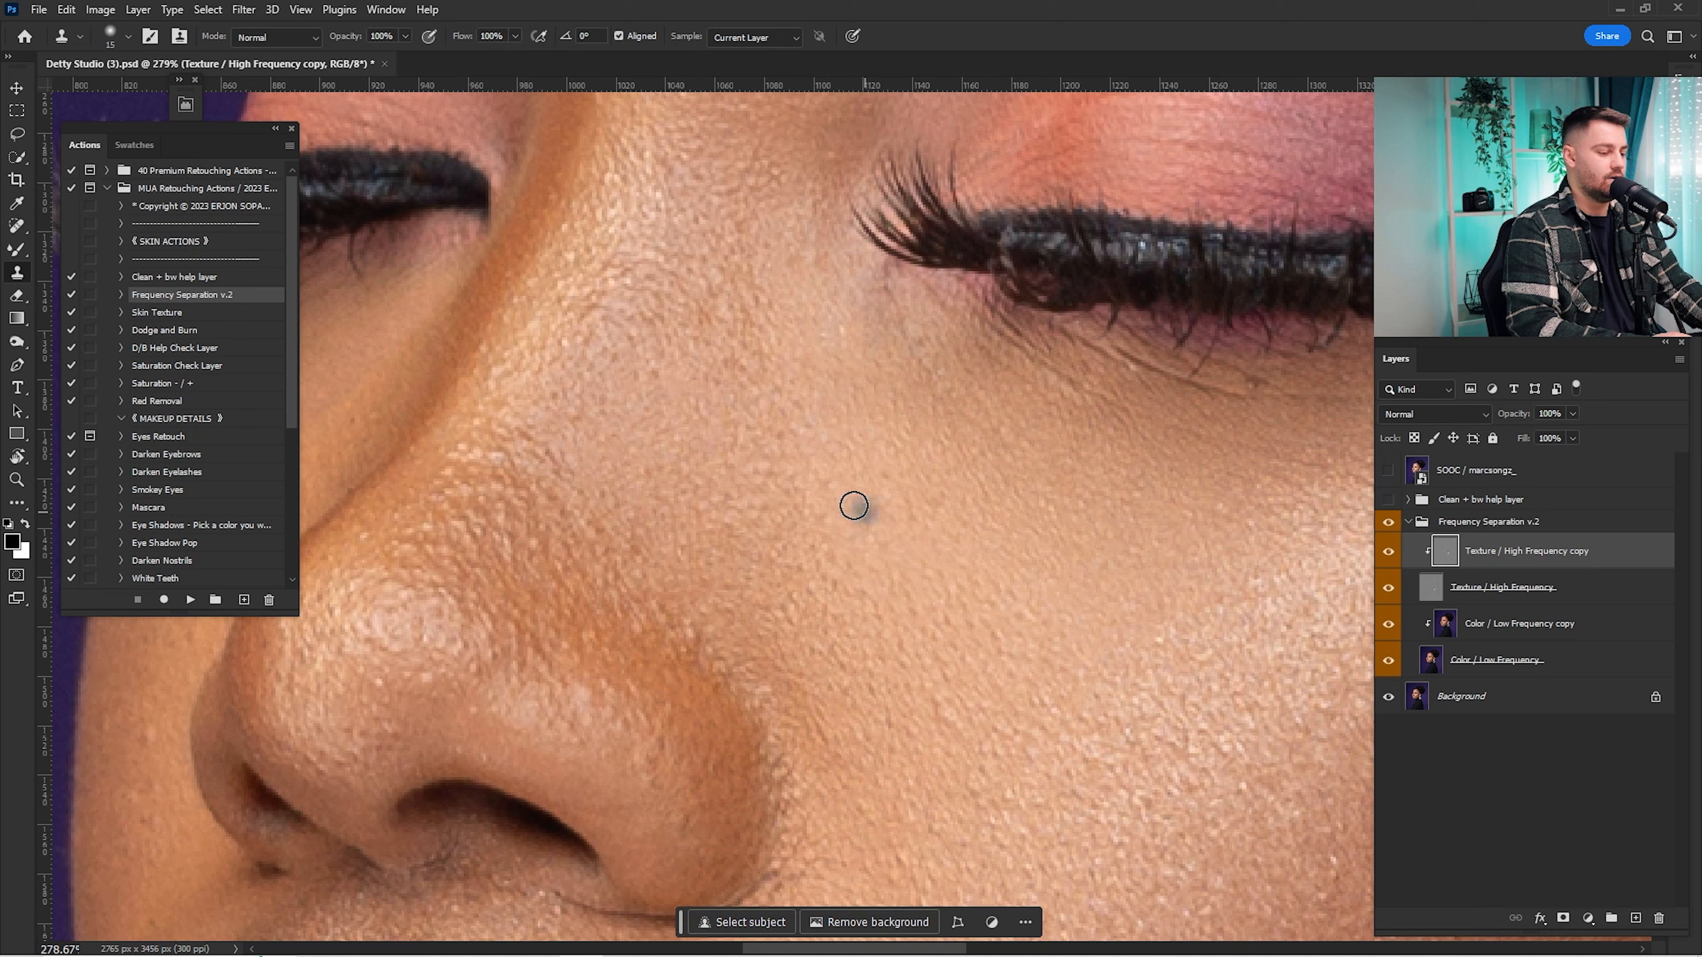
Step: Clone smooth skin texture over the uneven patches on the cheek beside the mouth with the Clone Stamp at 30 px
left_click_drag(968, 595, 927, 487)
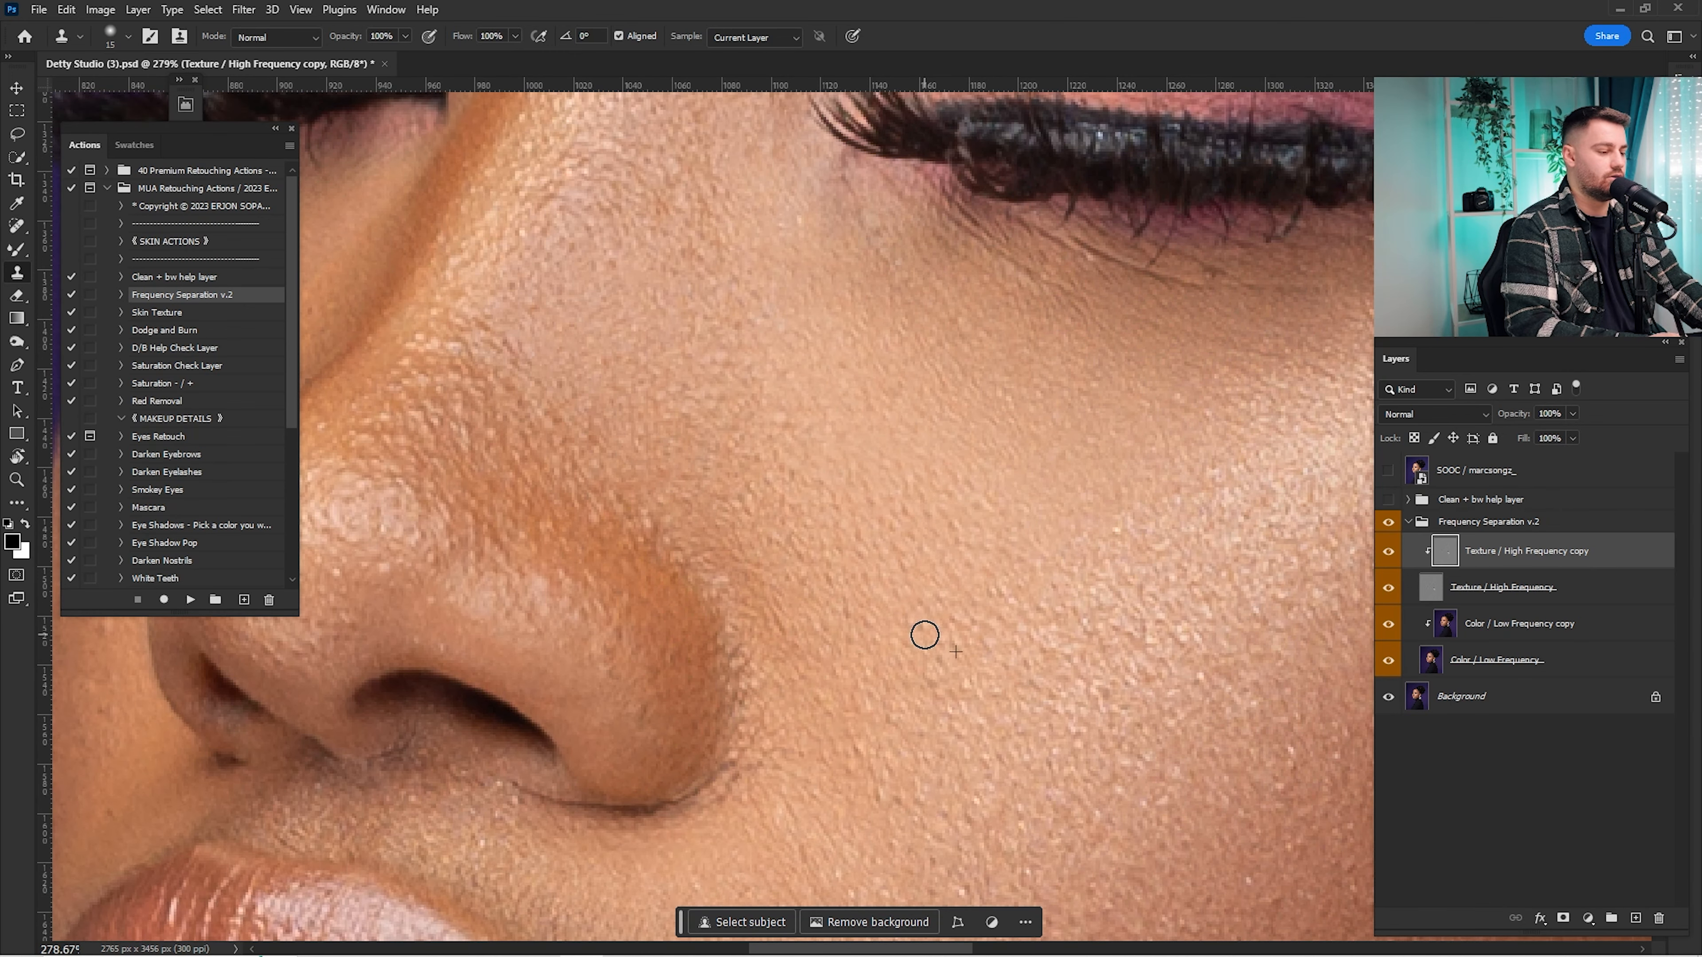
left_click_drag(925, 635, 952, 347)
left_click_drag(895, 645, 866, 501)
key("]")
key("]")
key("]")
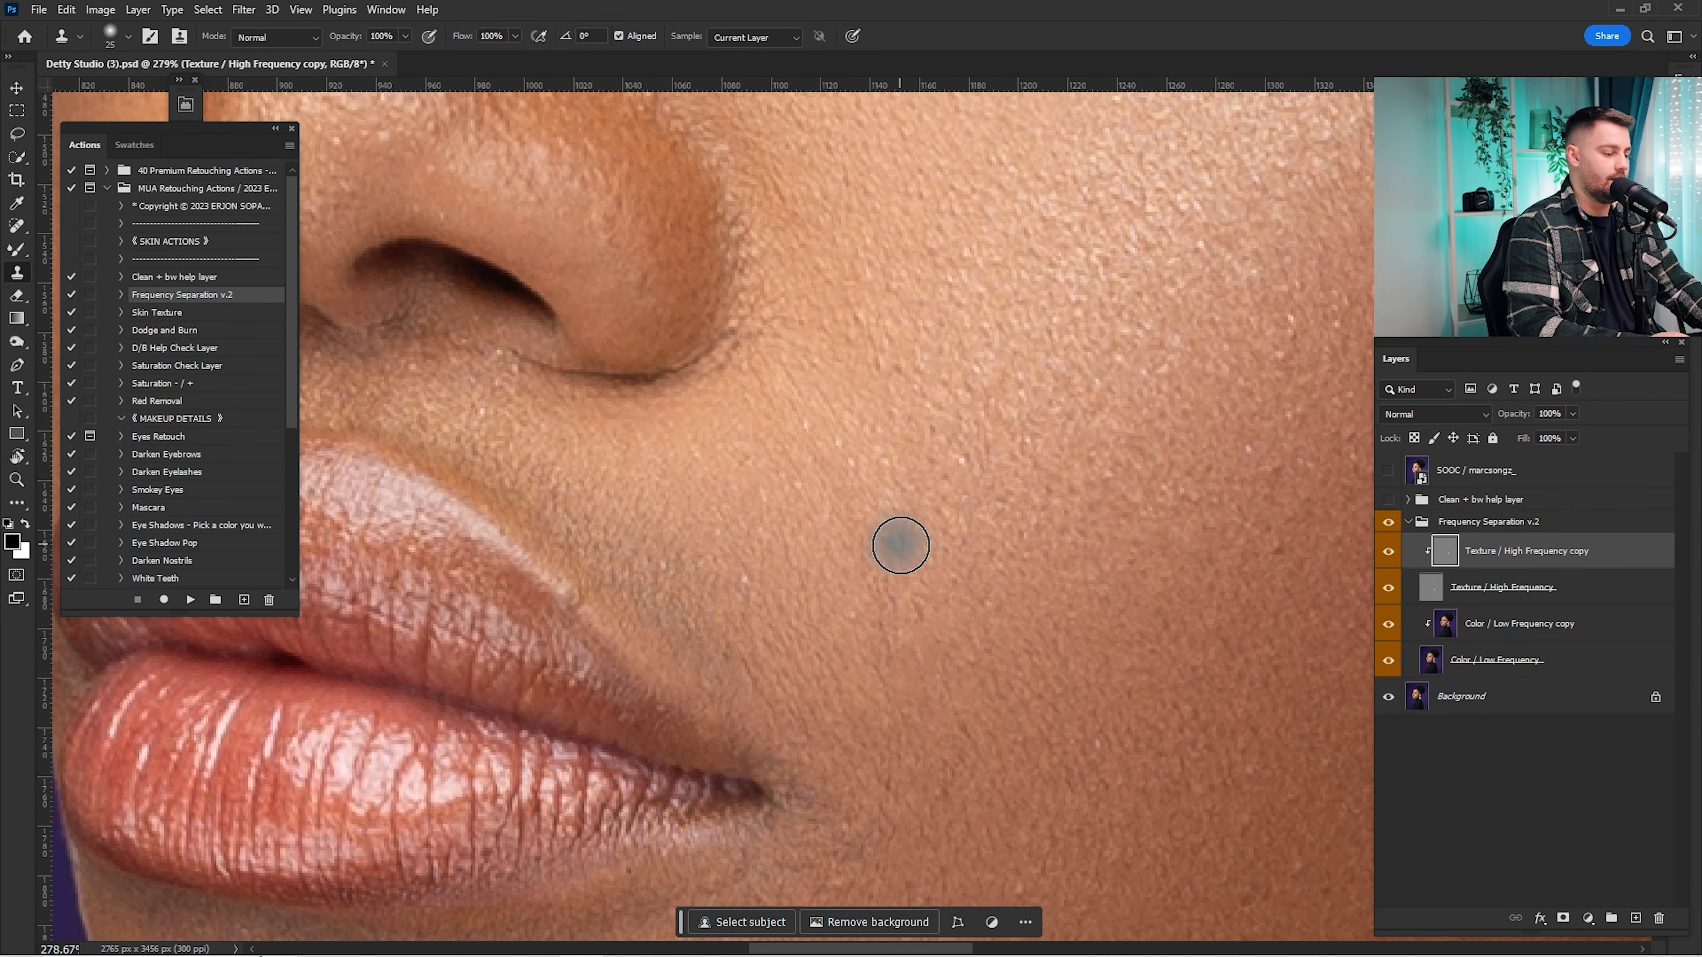
left_click_drag(965, 678, 942, 511)
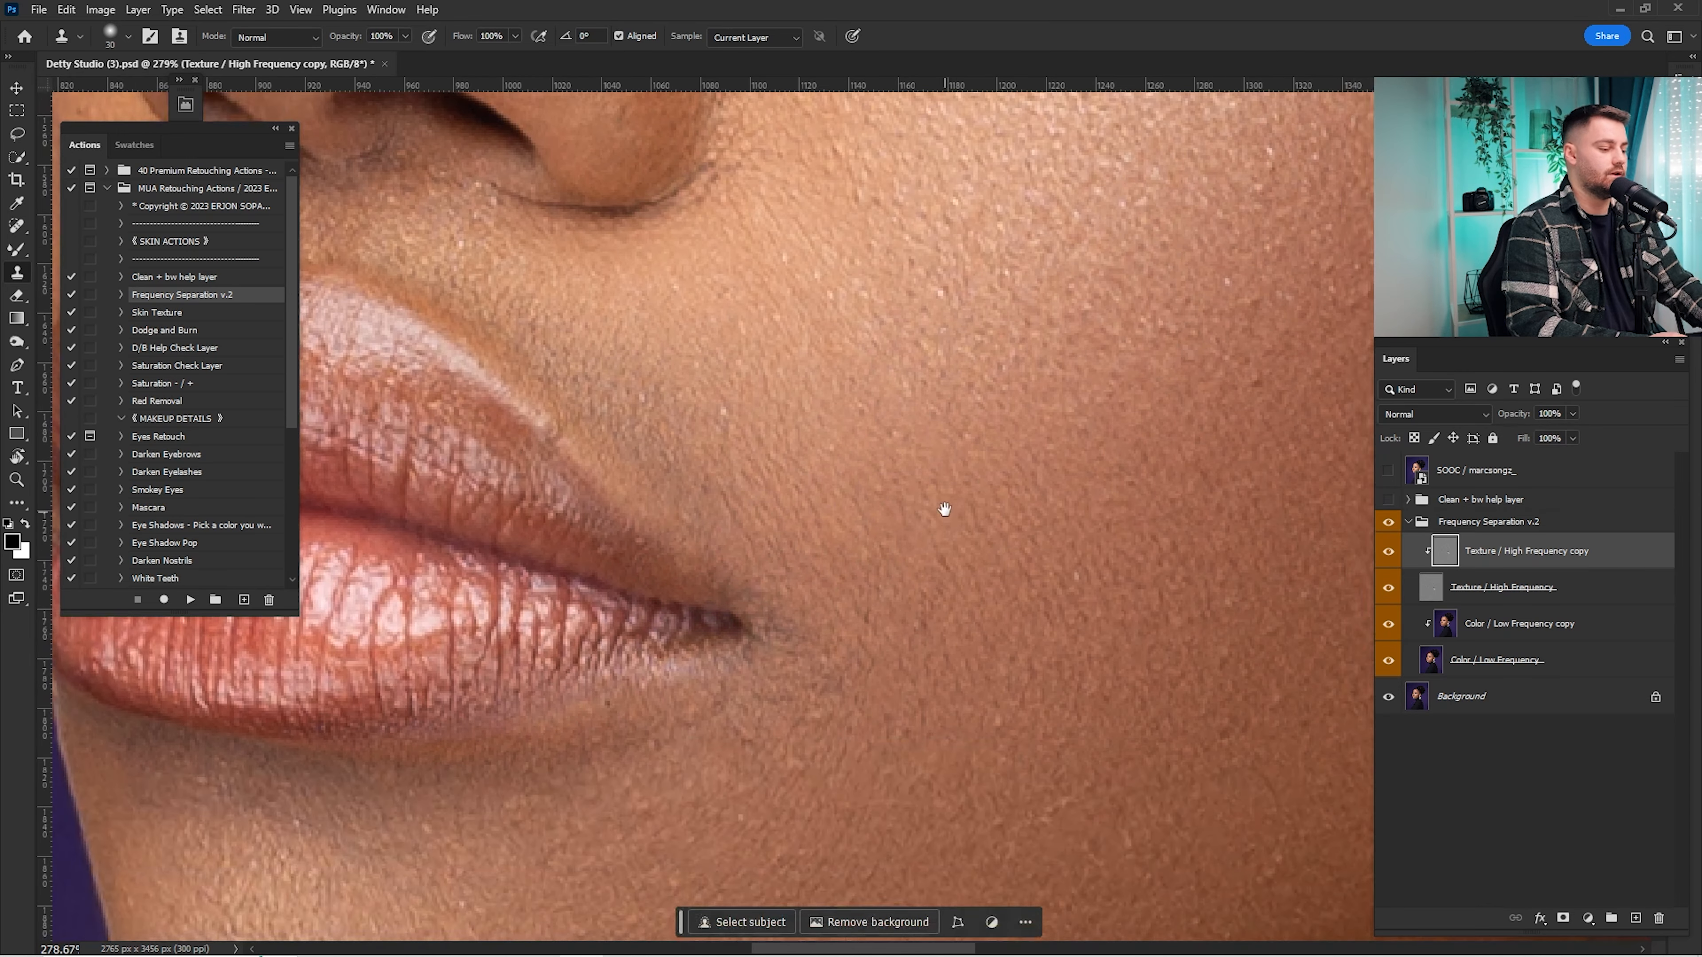
left_click(766, 451, "alt")
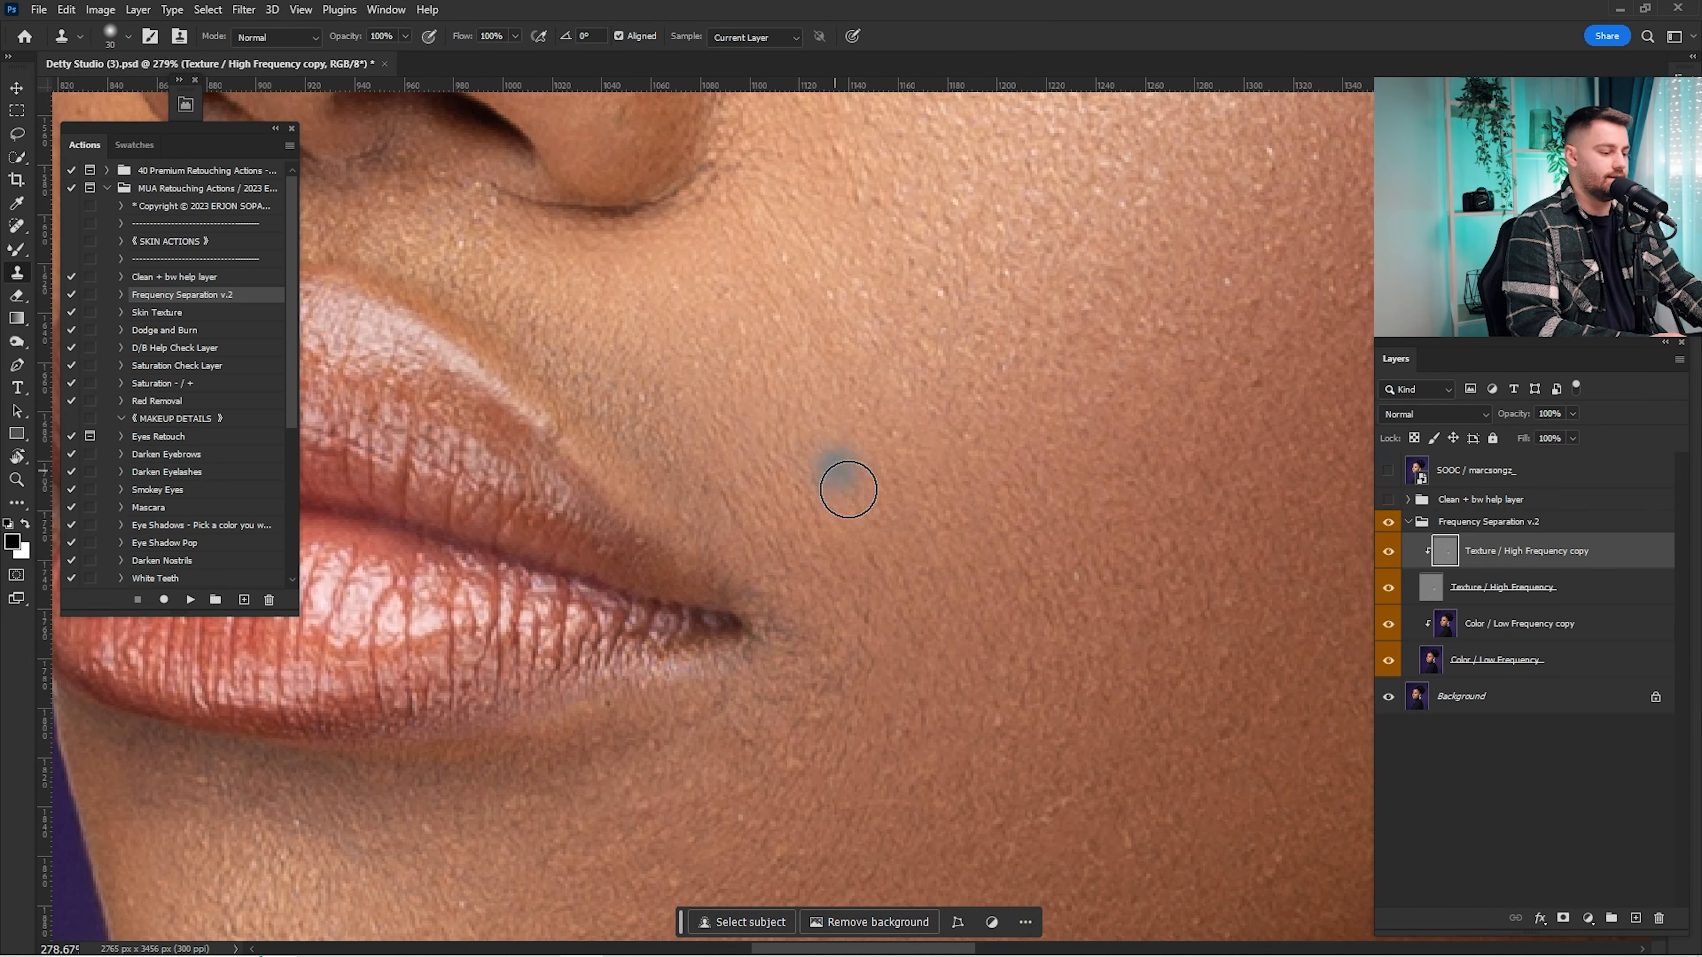
left_click(939, 588)
left_click(880, 586, "alt")
mouse_move(908, 694)
left_mouse_down()
mouse_move(940, 543)
mouse_move(773, 605)
mouse_move(911, 548)
left_mouse_up()
left_click(949, 511, "alt")
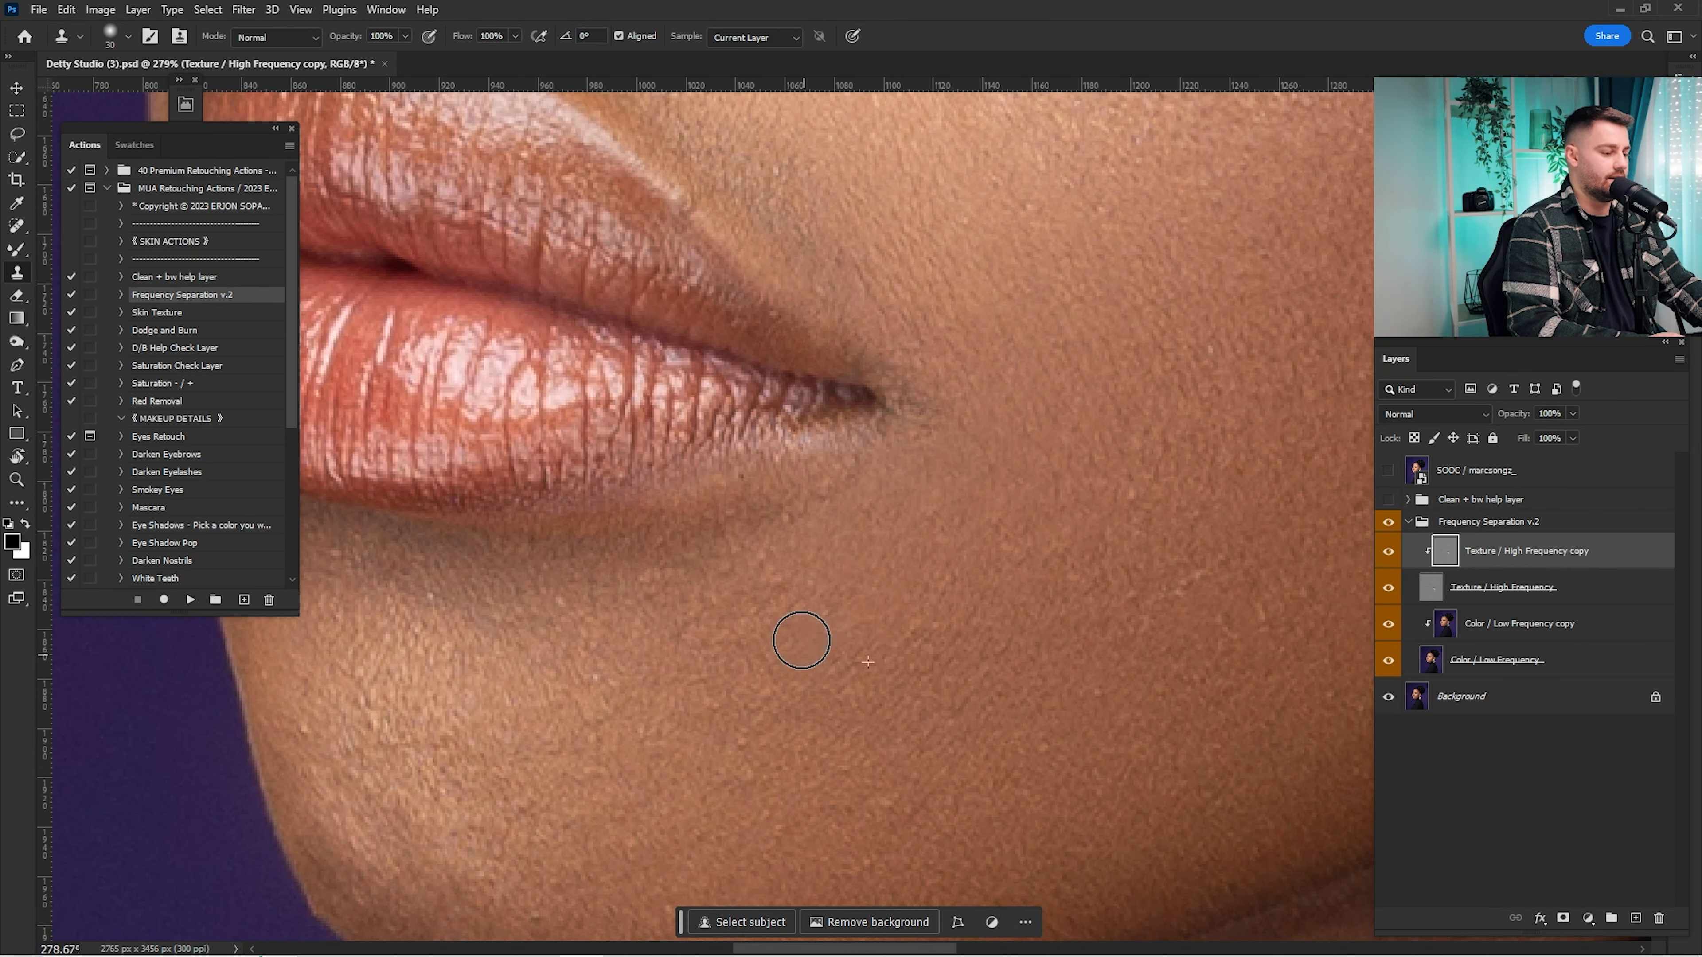
Step: Clean the skin texture below the lower lip and mouth corner with the Clone Stamp at 30 px
left_click(804, 596, "alt")
left_click_drag(767, 591, 672, 589)
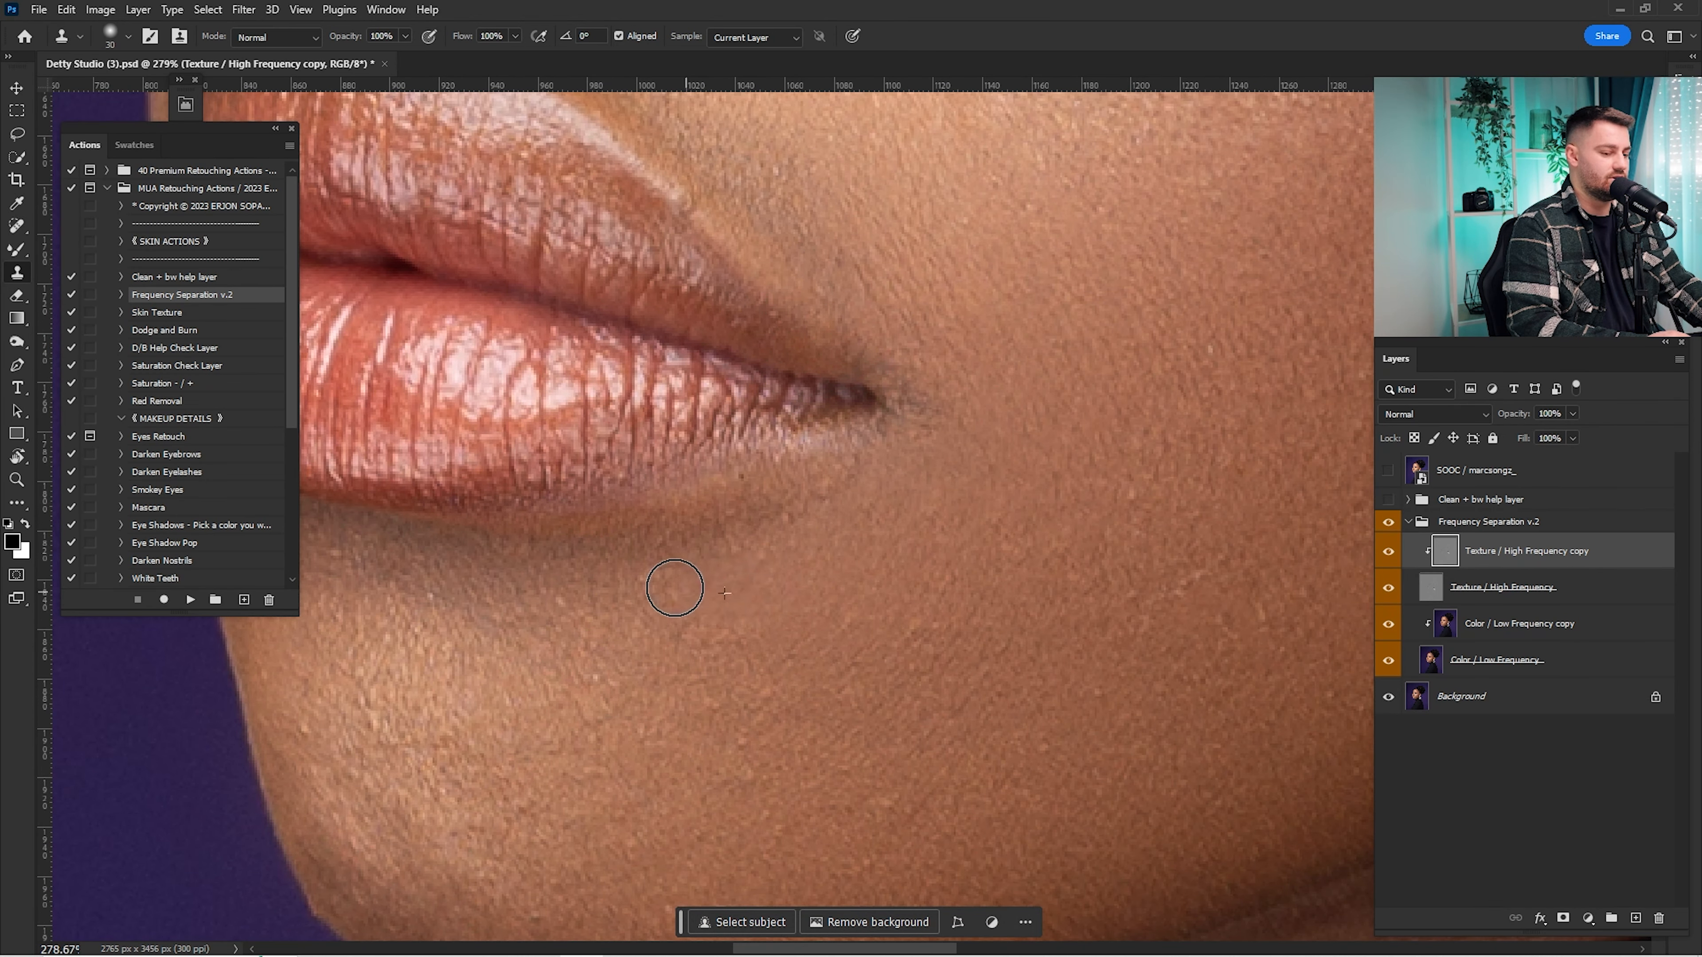
left_click_drag(914, 738, 916, 760)
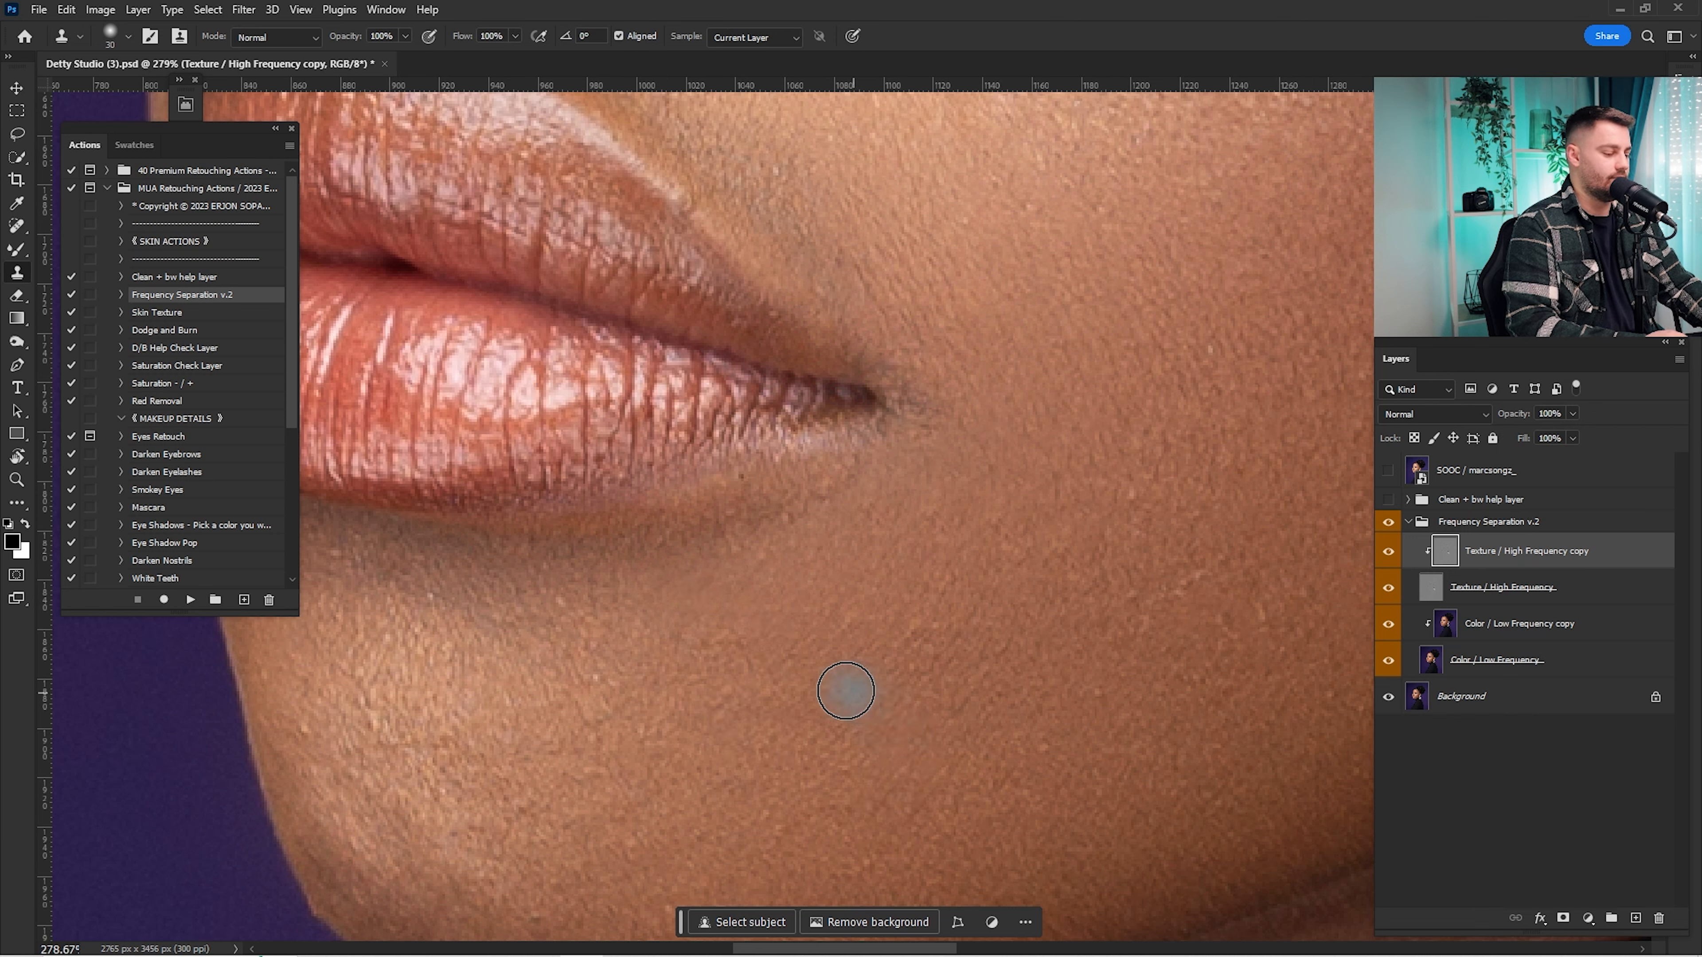
left_click(847, 689)
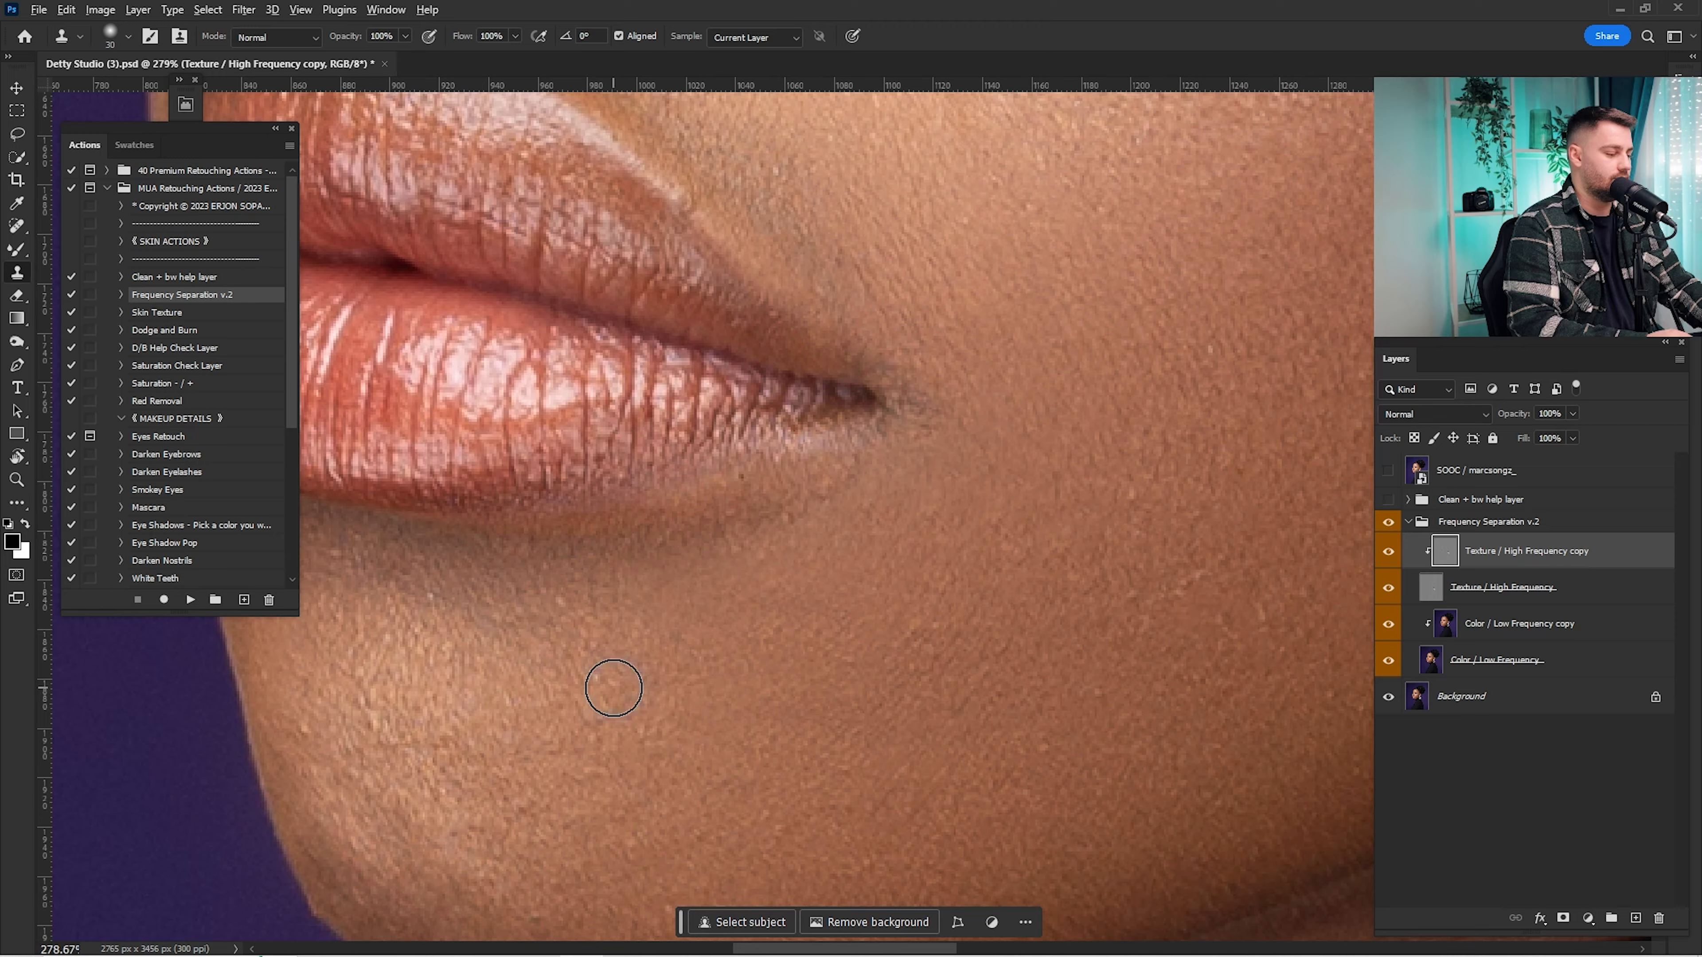
key("ctrl+space")
left_click_drag(867, 636, 784, 722)
left_click_drag(930, 630, 998, 626)
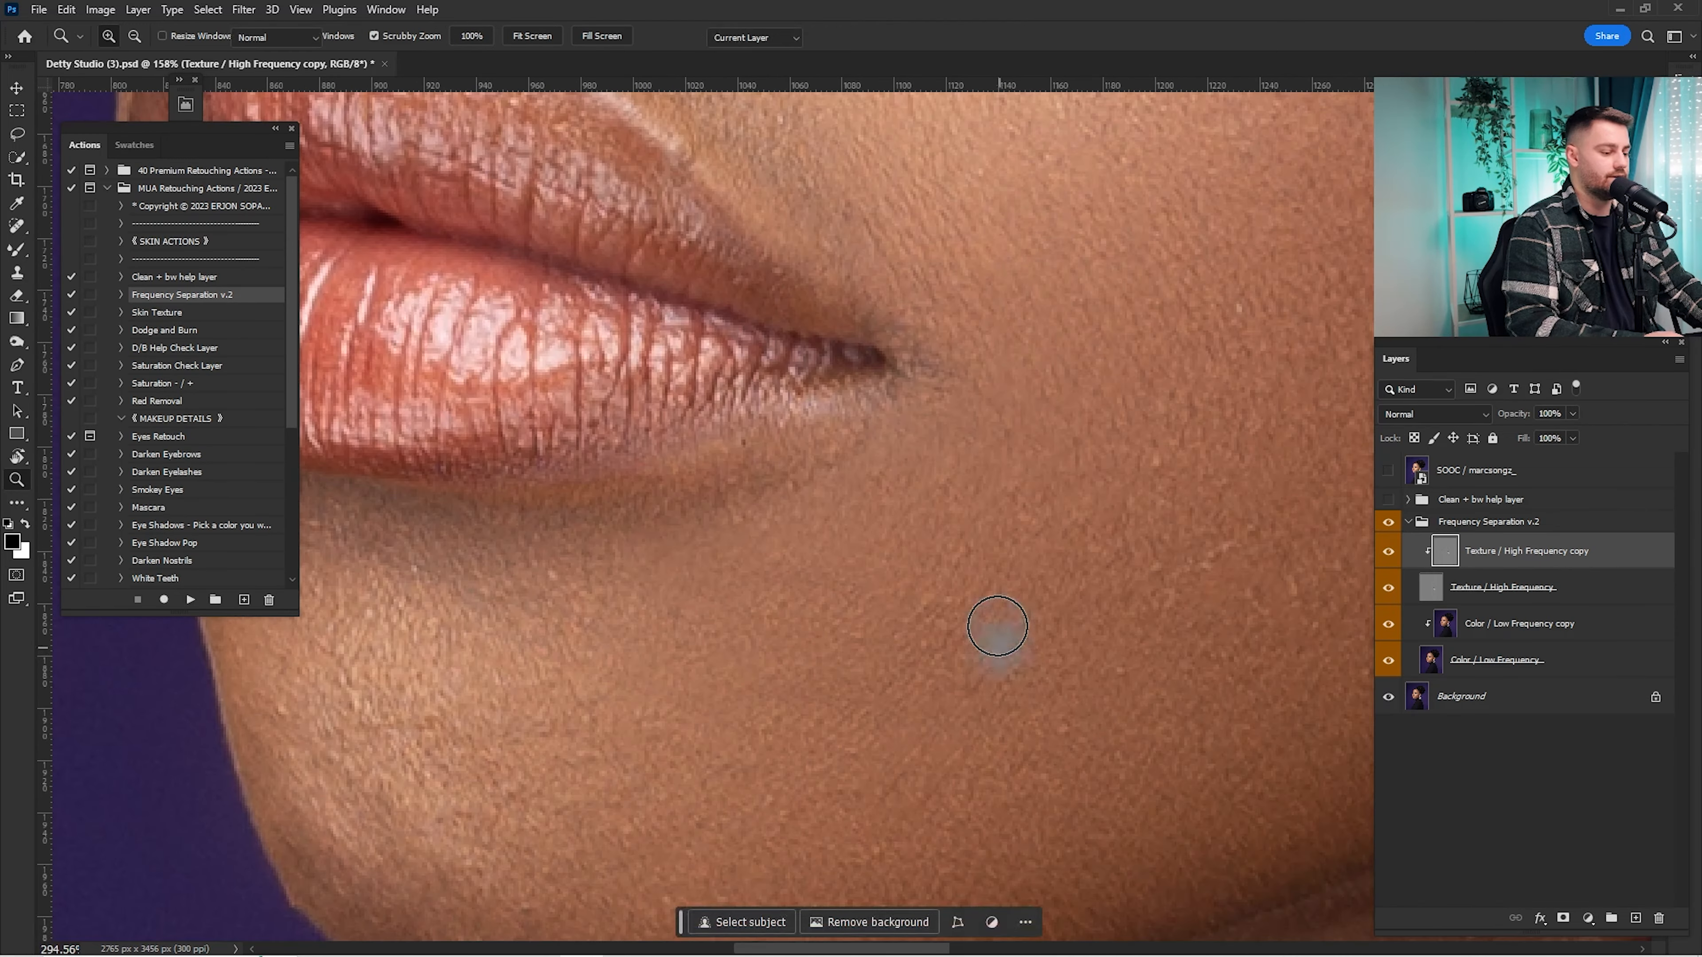
Step: Clone over the texture irregularities across the lower and middle cheek from freshly sampled skin nearby
key("space")
left_click_drag(1116, 525, 839, 608)
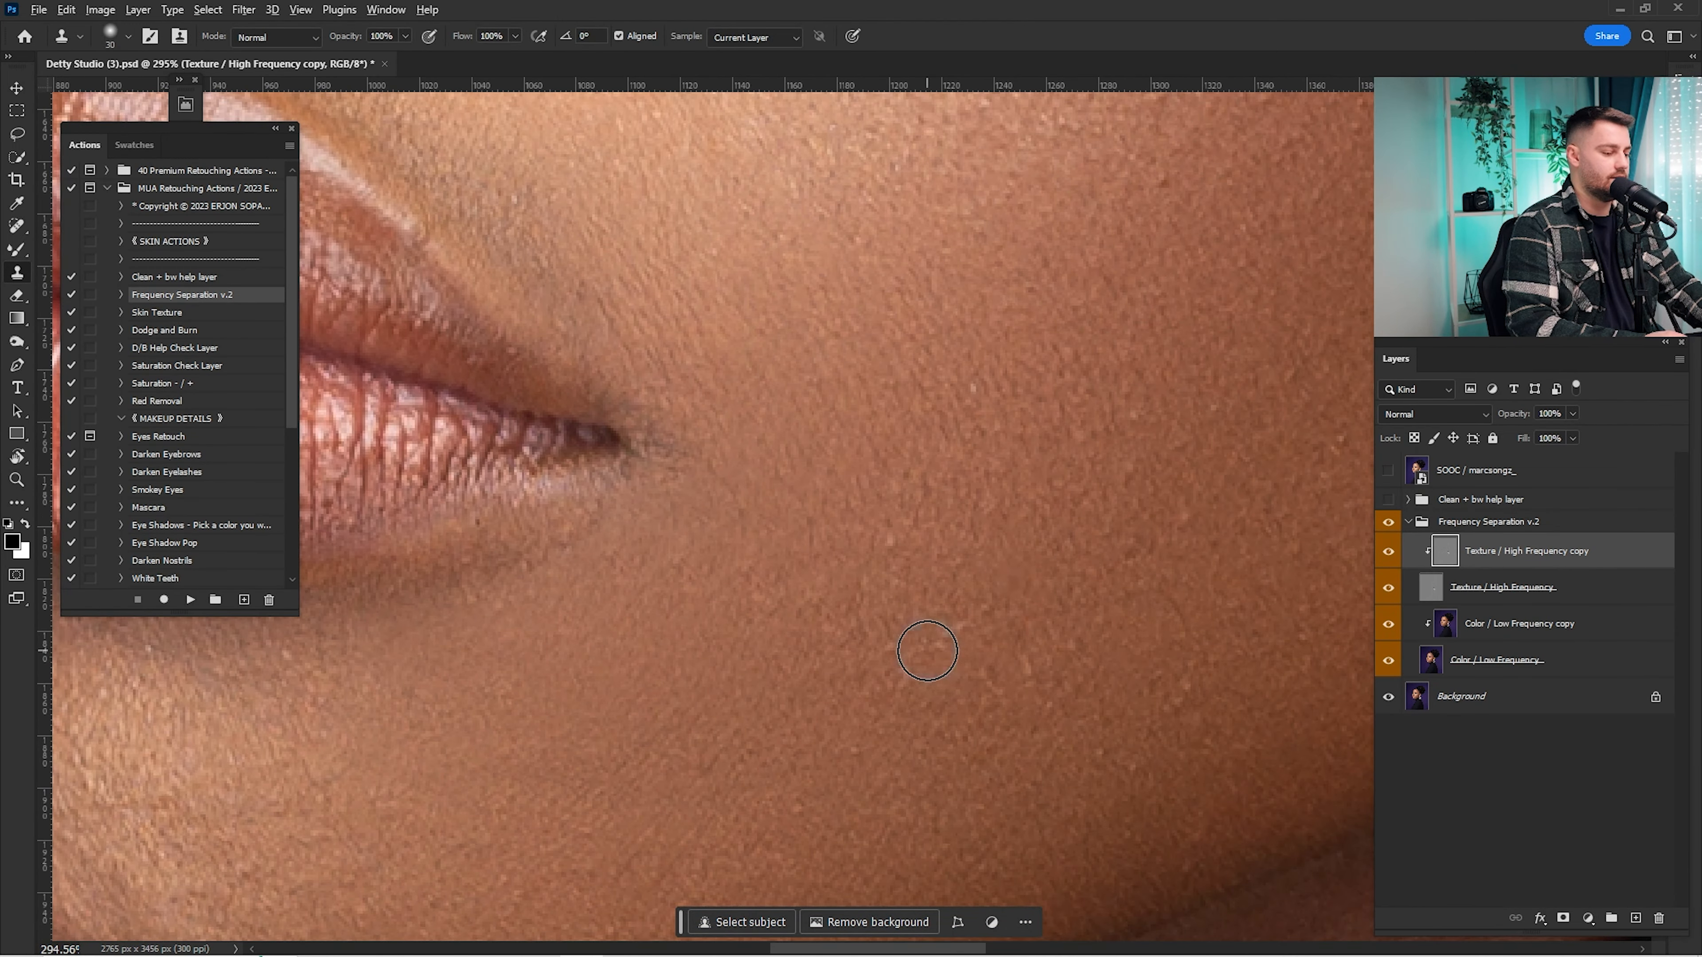
key("space")
left_click_drag(1105, 585, 881, 687)
key("space")
left_click_drag(1096, 236, 1056, 490)
left_click(1057, 490, "alt")
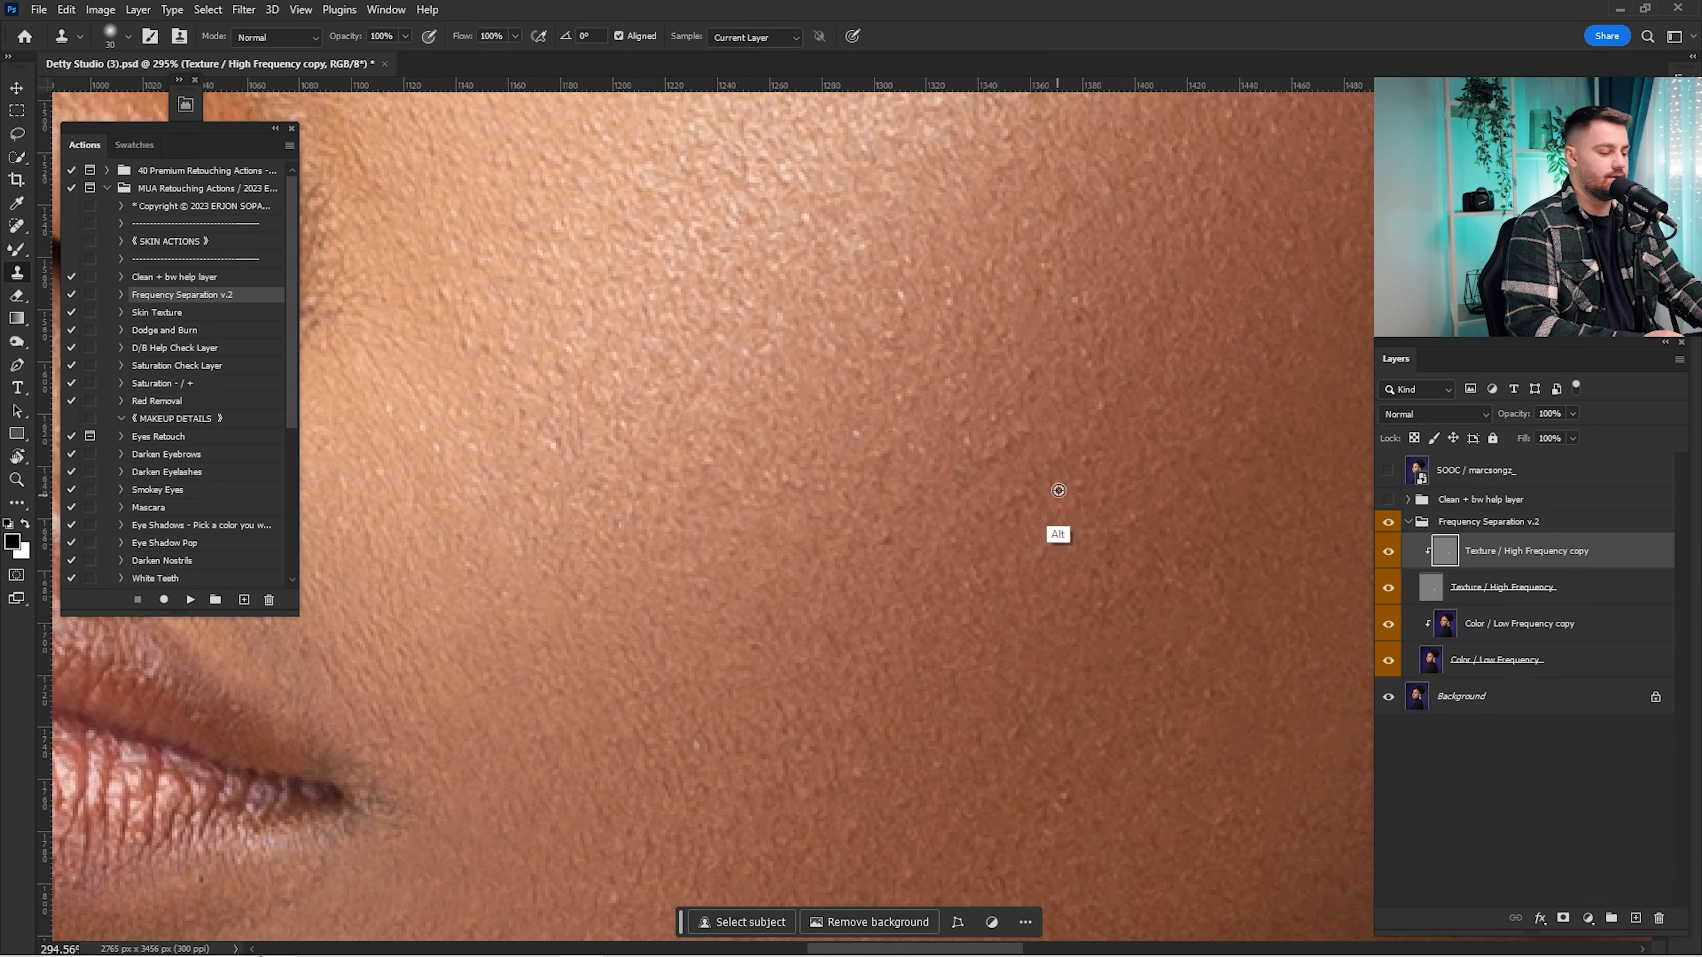
left_click(1002, 436)
left_click(1021, 460, "alt")
left_click(1043, 378)
left_click(1000, 438, "alt")
left_click(898, 478)
Step: Even out the texture on the upper cheek below the outer eye with the Clone Stamp at 30 px
key("space")
left_click_drag(1091, 300, 1017, 608)
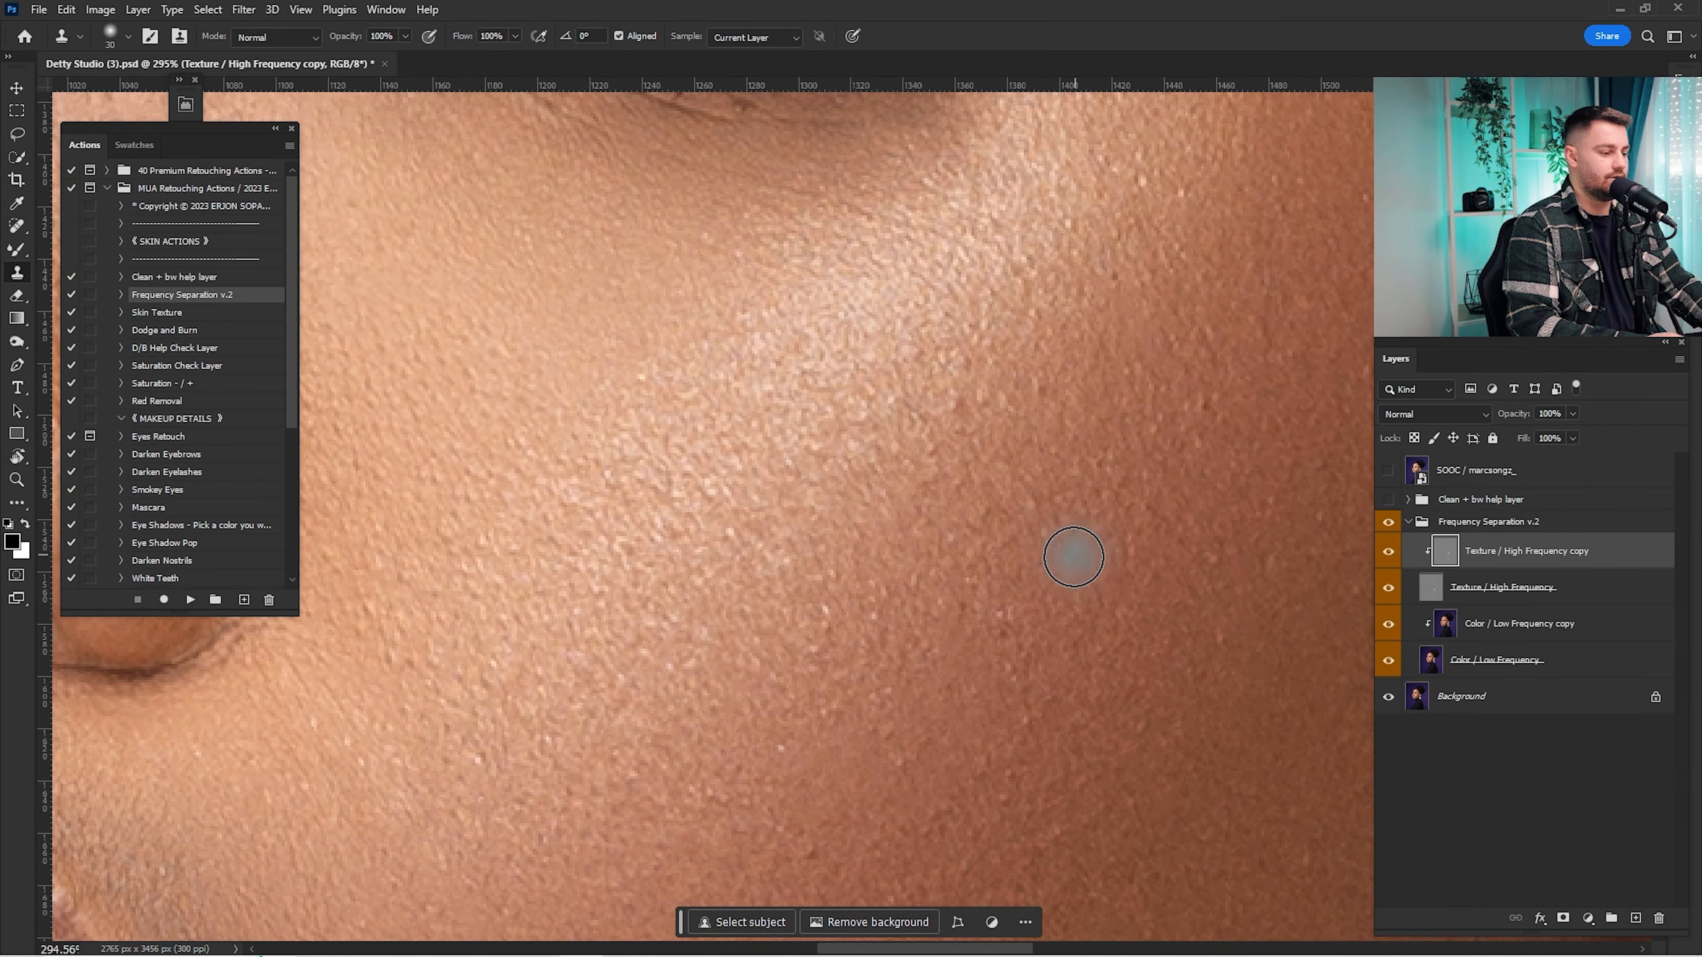
left_click(1059, 600, "alt")
left_click(1028, 736)
key("space")
left_click_drag(1117, 410, 971, 659)
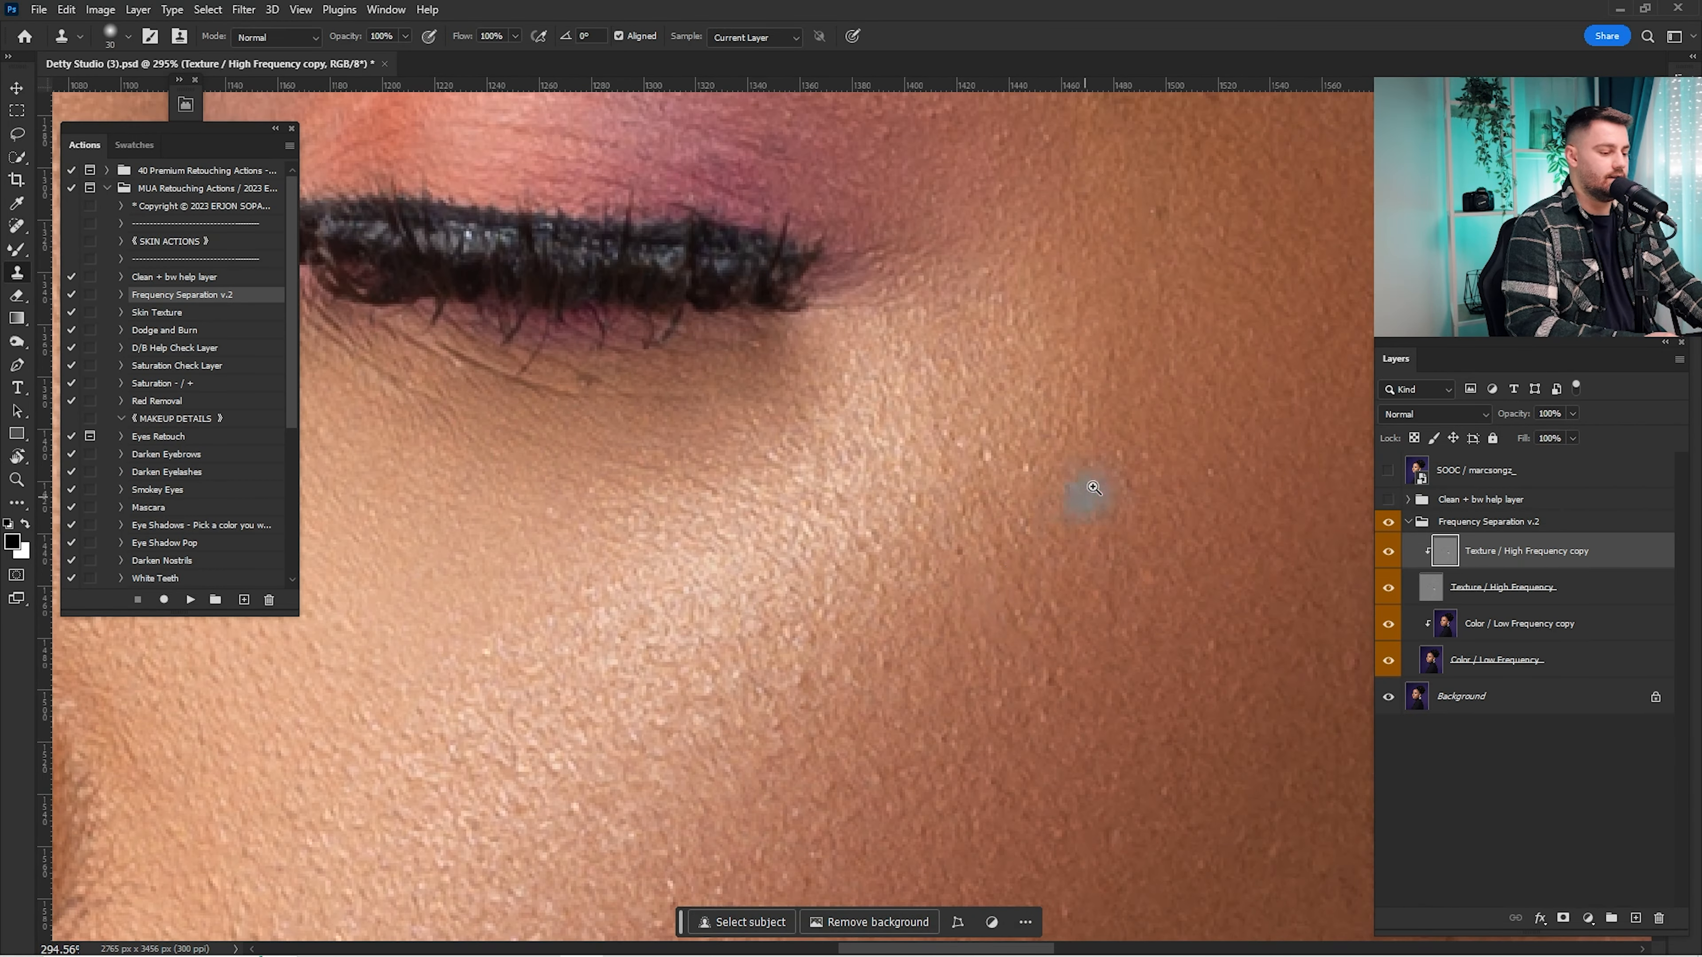
Step: Sample clean skin texture at the temple beside the eyebrow's tail with the Clone Stamp reduced to 20 px
key("z")
left_click_drag(1070, 562, 1036, 562)
key("z")
left_click_drag(1008, 459, 962, 458)
key("space")
left_click_drag(1030, 376, 1017, 631)
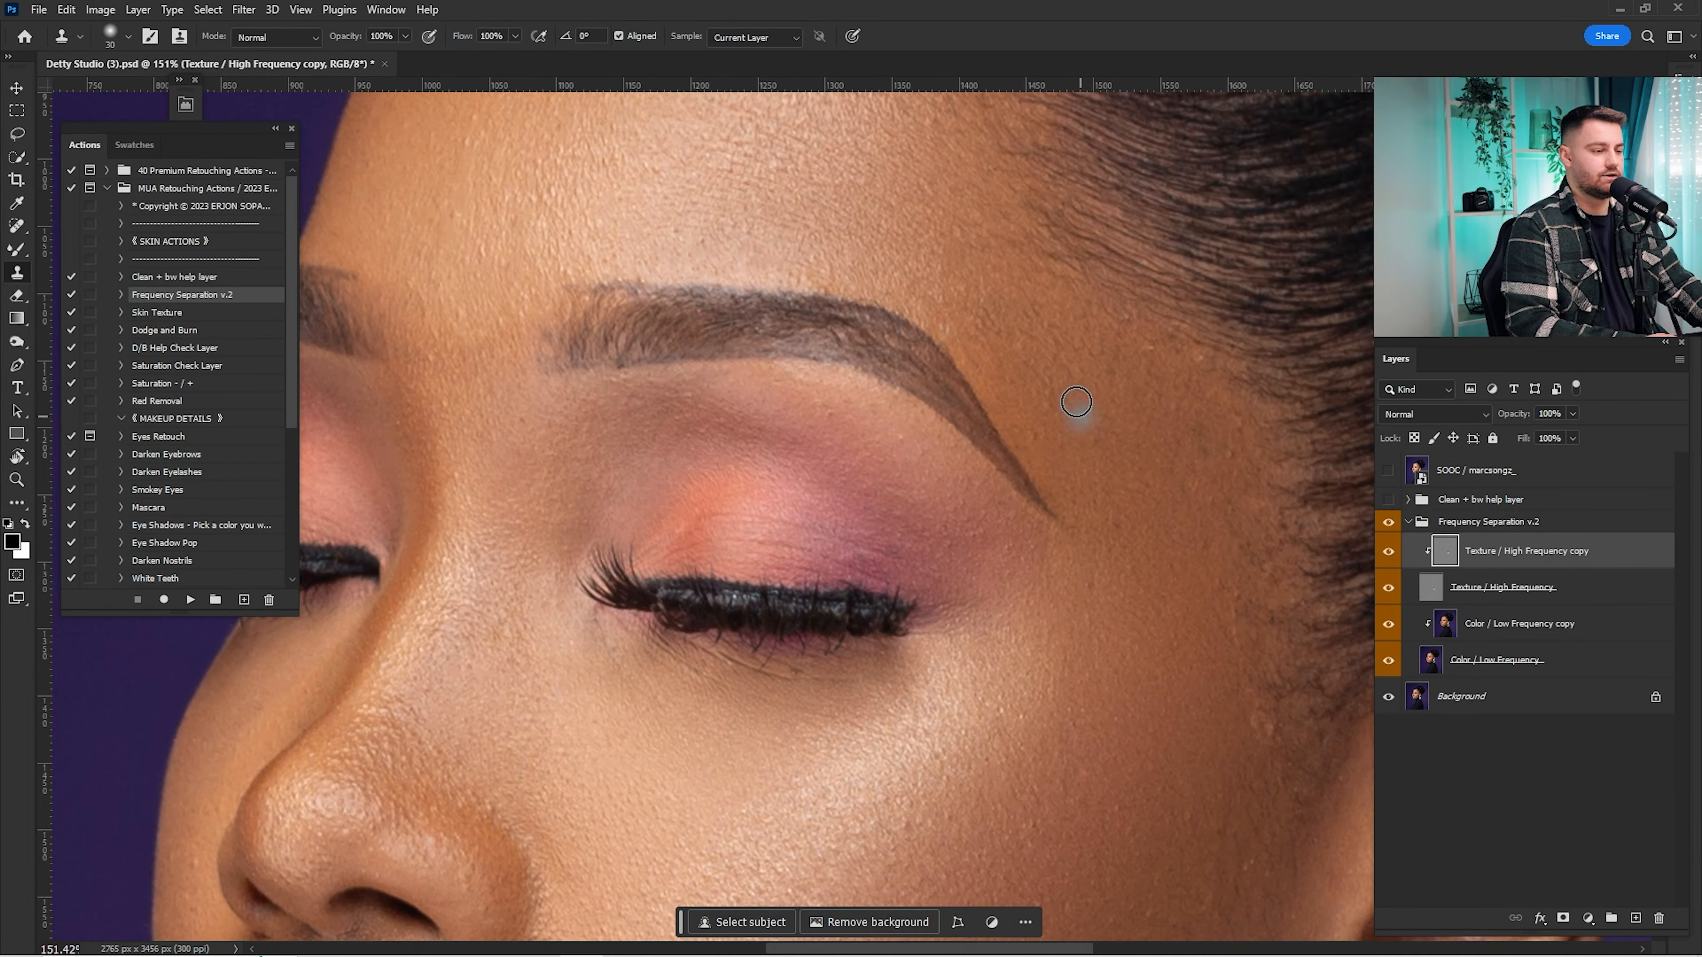
key("z")
left_click_drag(1034, 365, 1084, 402)
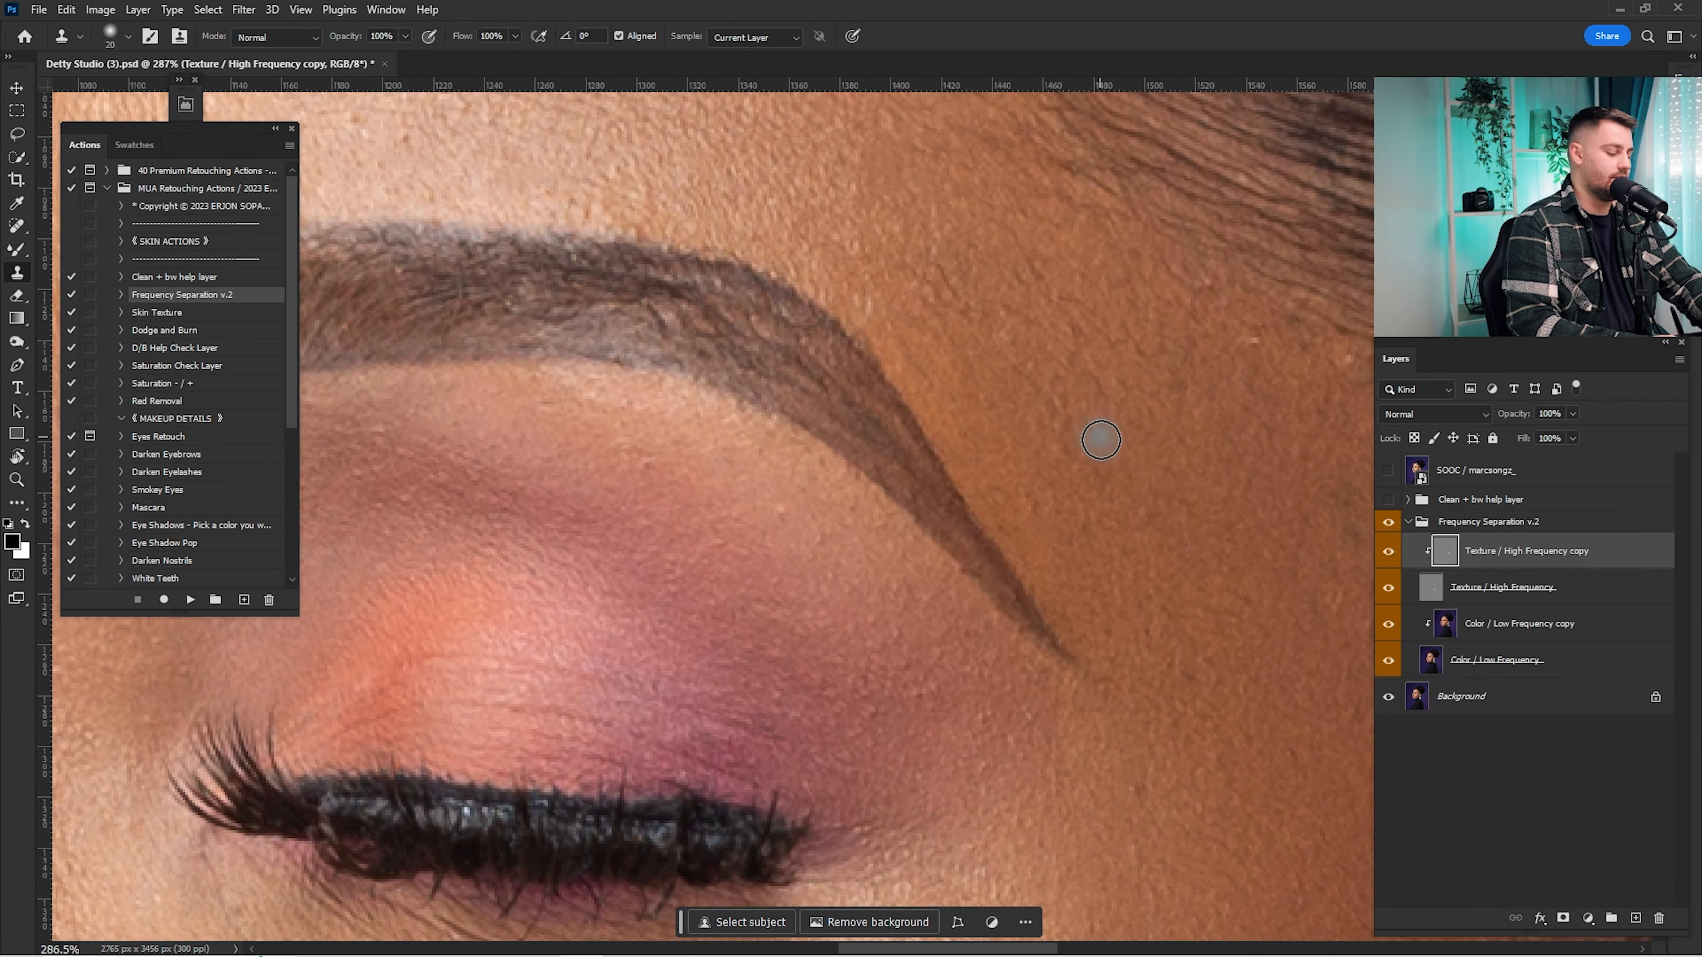
key("bracketleft")
key("space")
left_click_drag(1043, 402, 1053, 534)
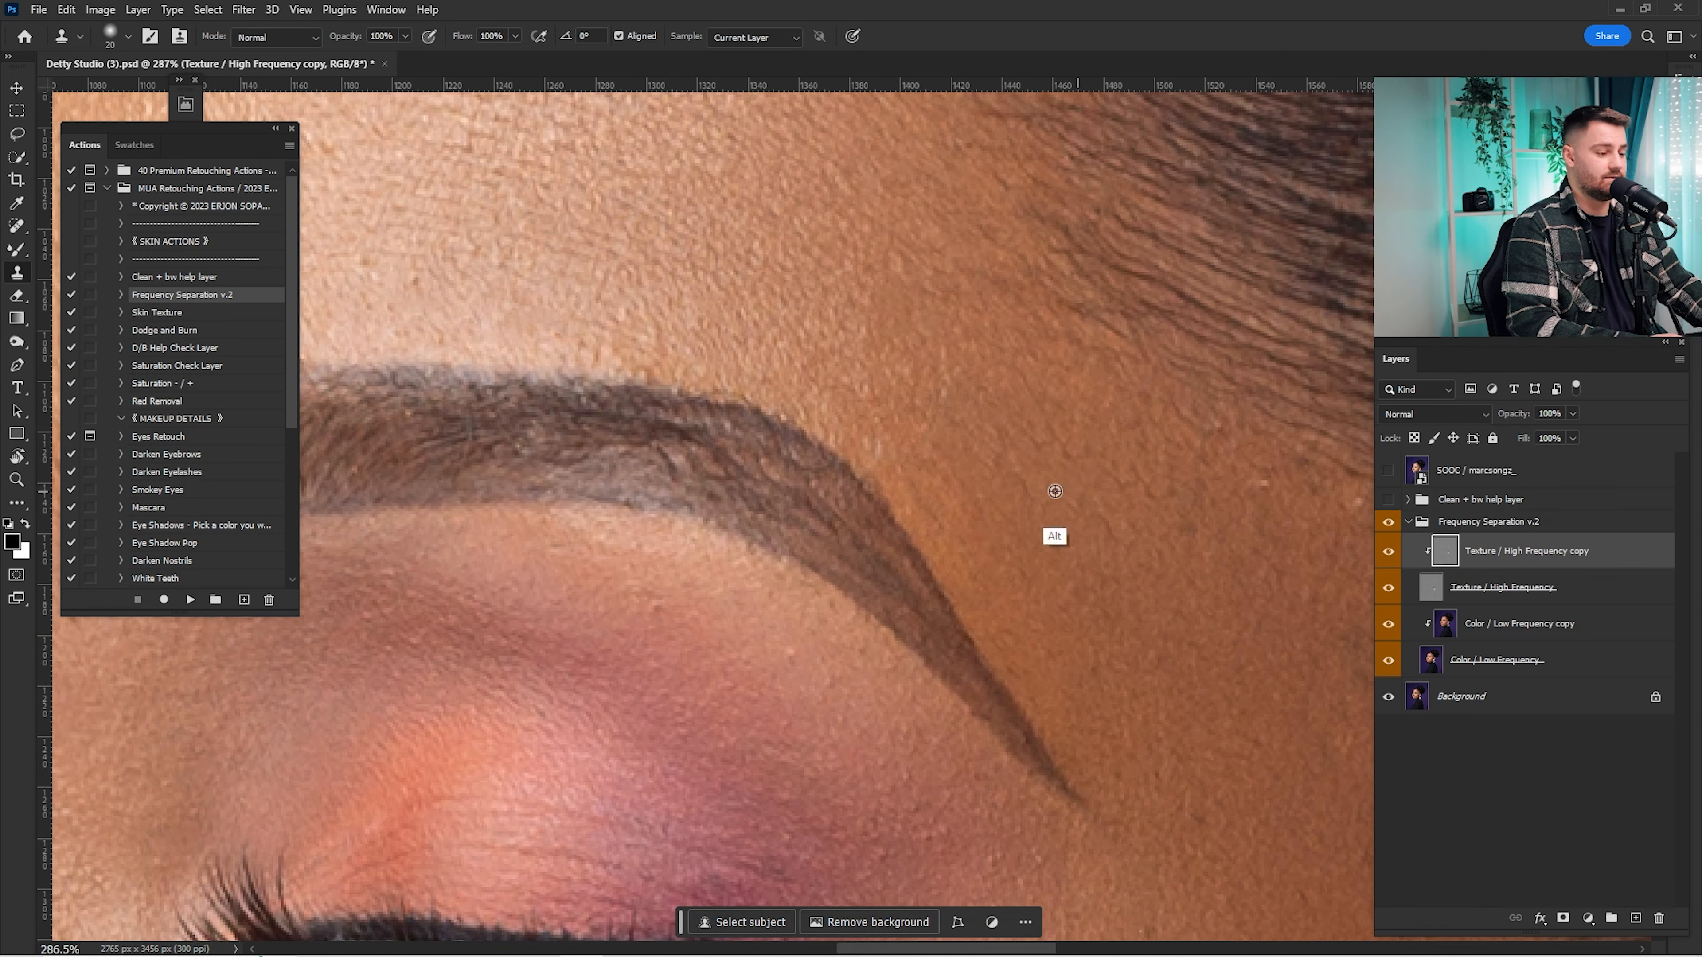
left_click(1033, 497, "alt")
Step: Clone over the uneven skin texture on the forehead above the near eyebrow, resampling often at 20 px
key("space")
left_click_drag(780, 343, 1090, 496)
left_click(960, 451, "alt")
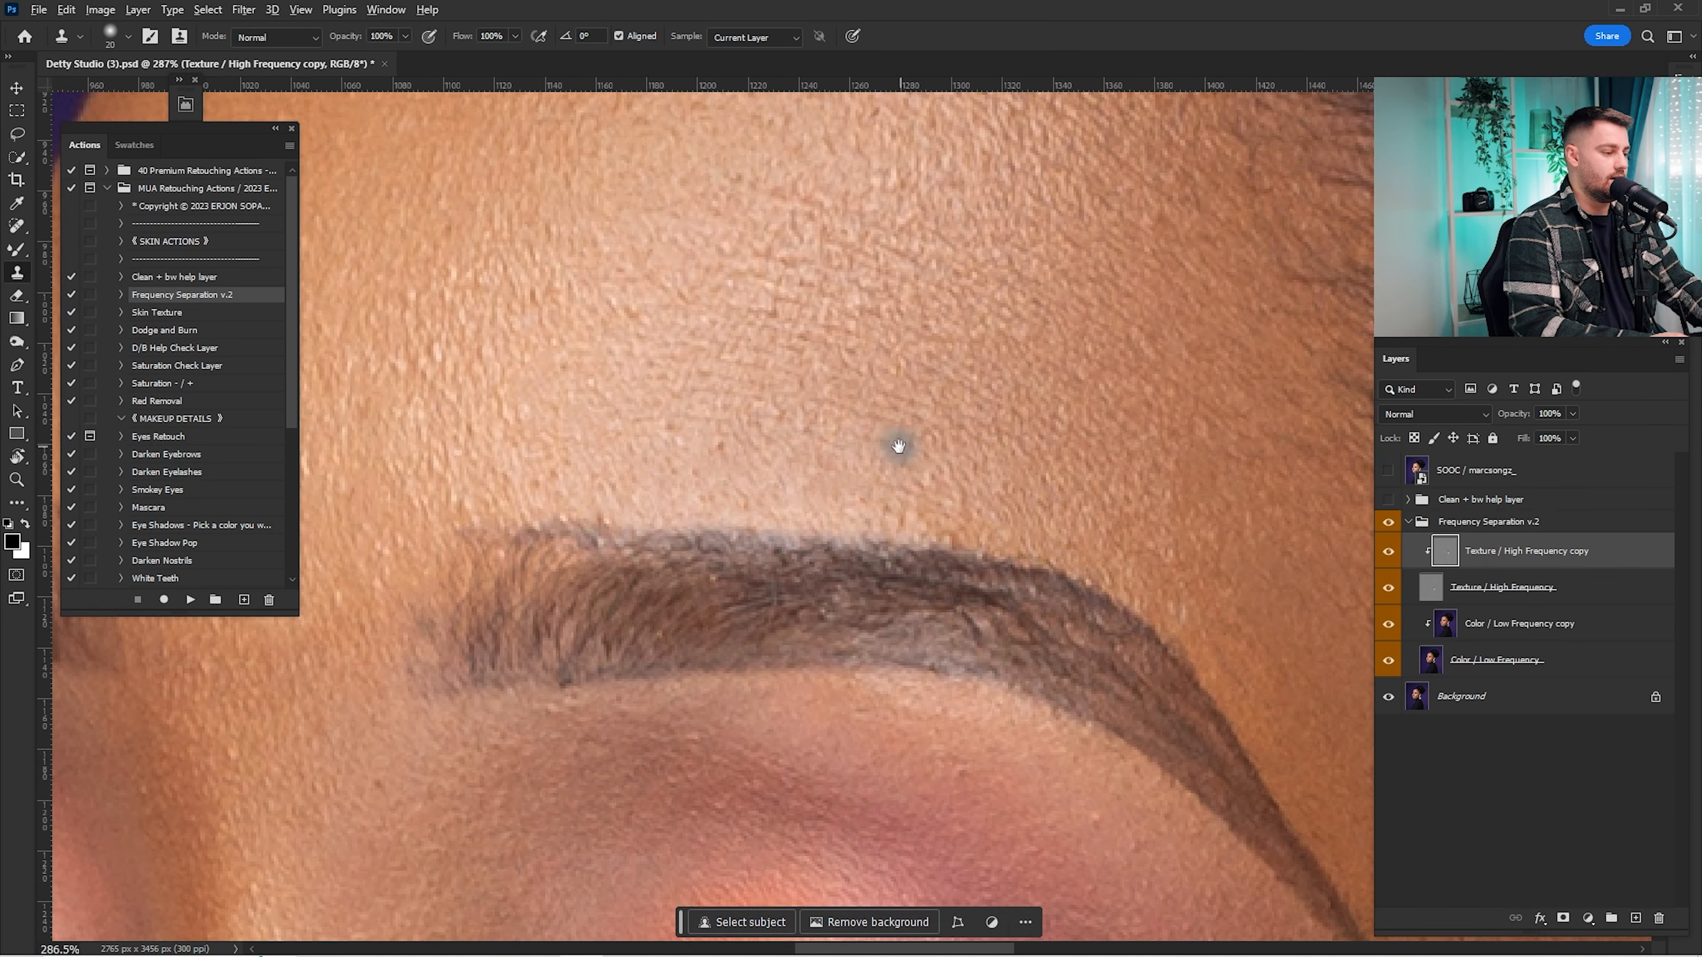
key("space")
left_click_drag(899, 447, 1133, 460)
left_click(989, 434, "alt")
mouse_move(952, 438)
left_mouse_down()
mouse_move(901, 423)
mouse_move(998, 492)
mouse_move(968, 513)
left_mouse_up()
key("space")
left_click(1062, 480, "alt")
left_click(1001, 473, "alt")
left_click_drag(938, 403, 970, 400)
left_click(889, 416, "alt")
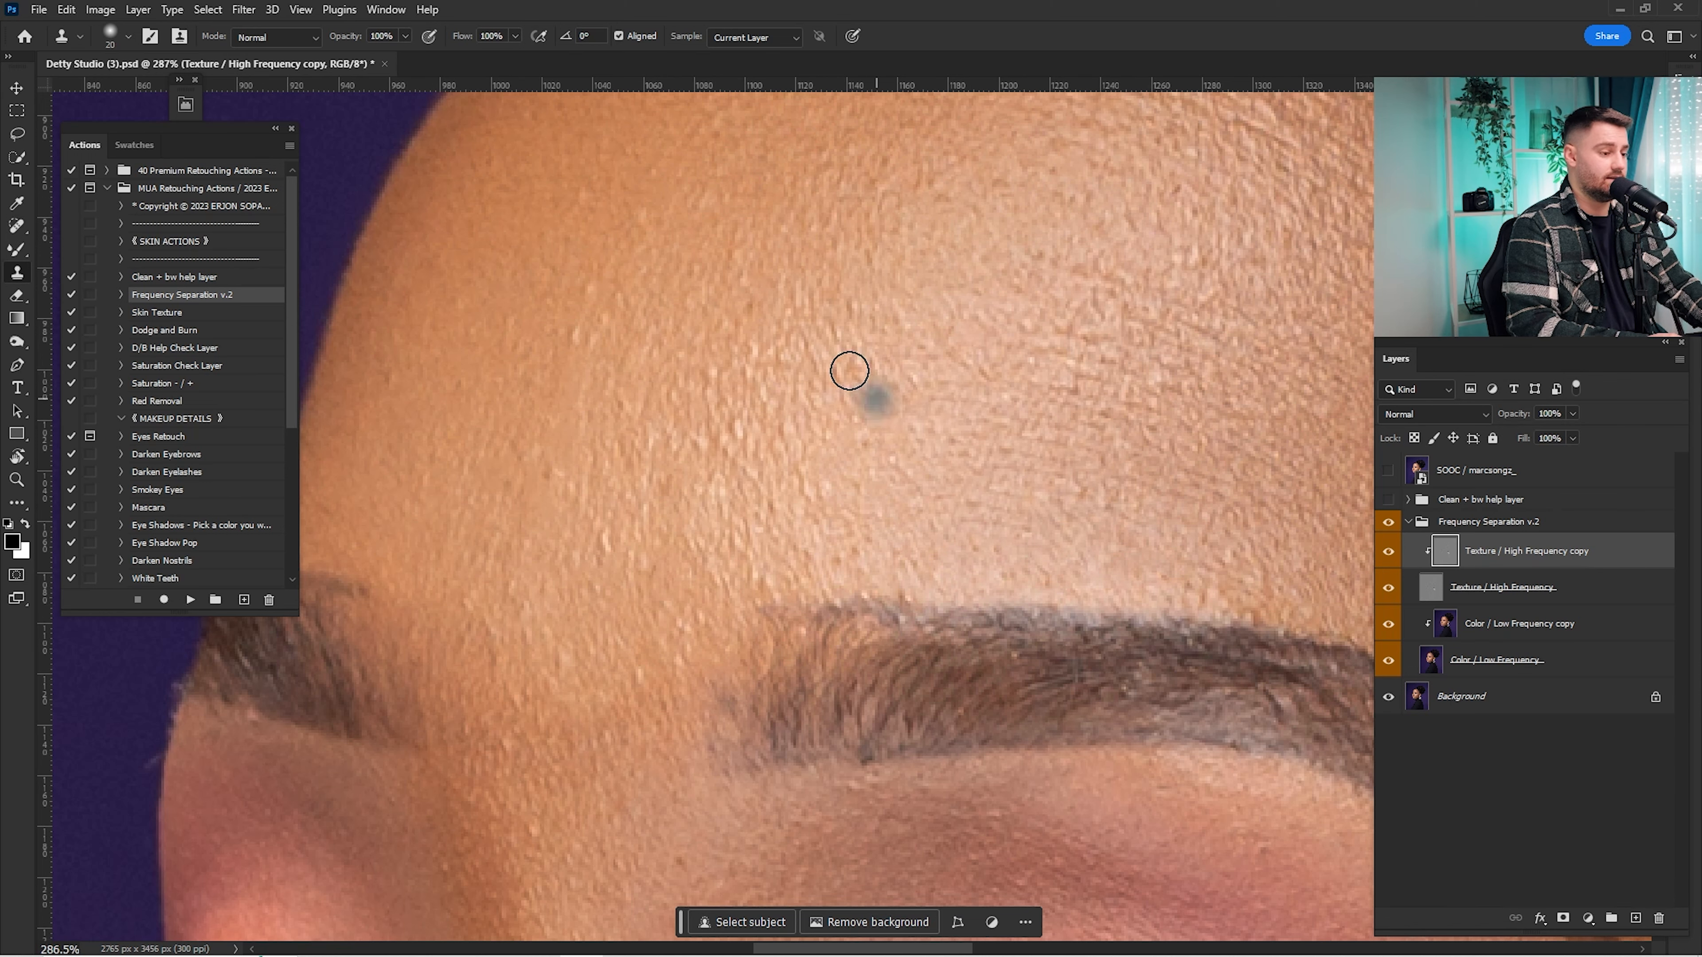
Step: Clean the rough texture on the forehead just above the gap between the eyebrows with the Clone Stamp
key("space")
left_click_drag(785, 442, 1032, 437)
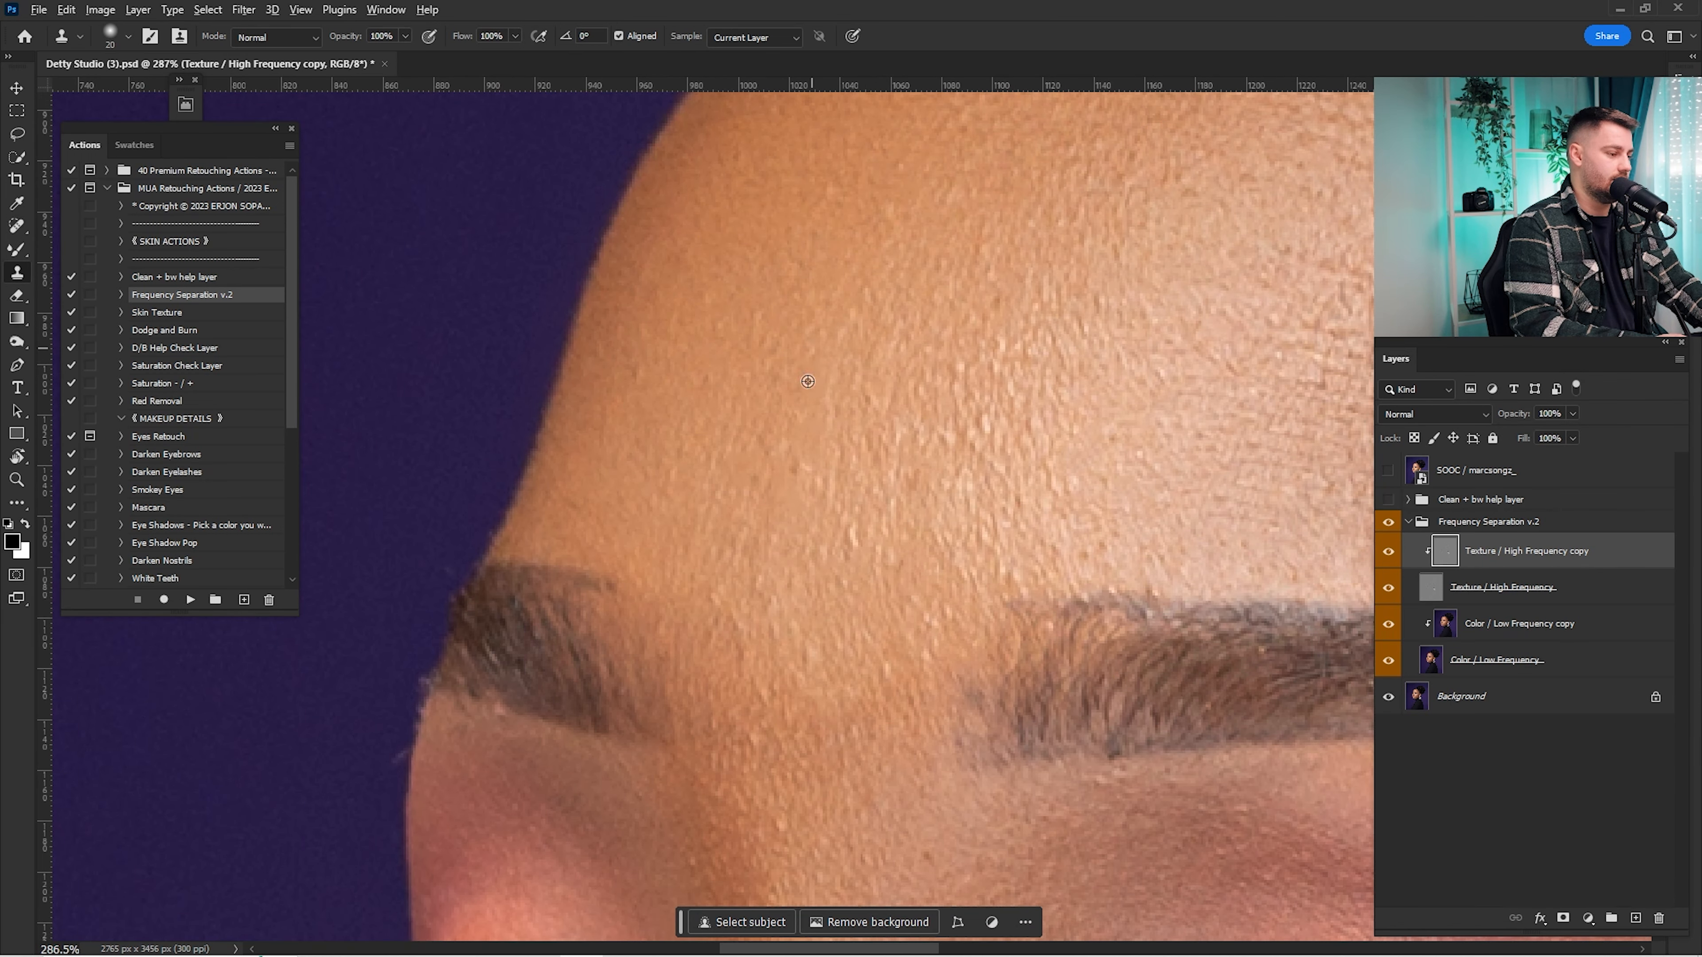
left_click(808, 381, "alt")
left_click_drag(788, 458, 787, 482)
left_click(843, 498, "alt")
key("space")
left_click_drag(1044, 305, 908, 501)
left_click(908, 501, "alt")
Step: Clone out the small bright texture spots on the upper forehead below the hairline
key("space")
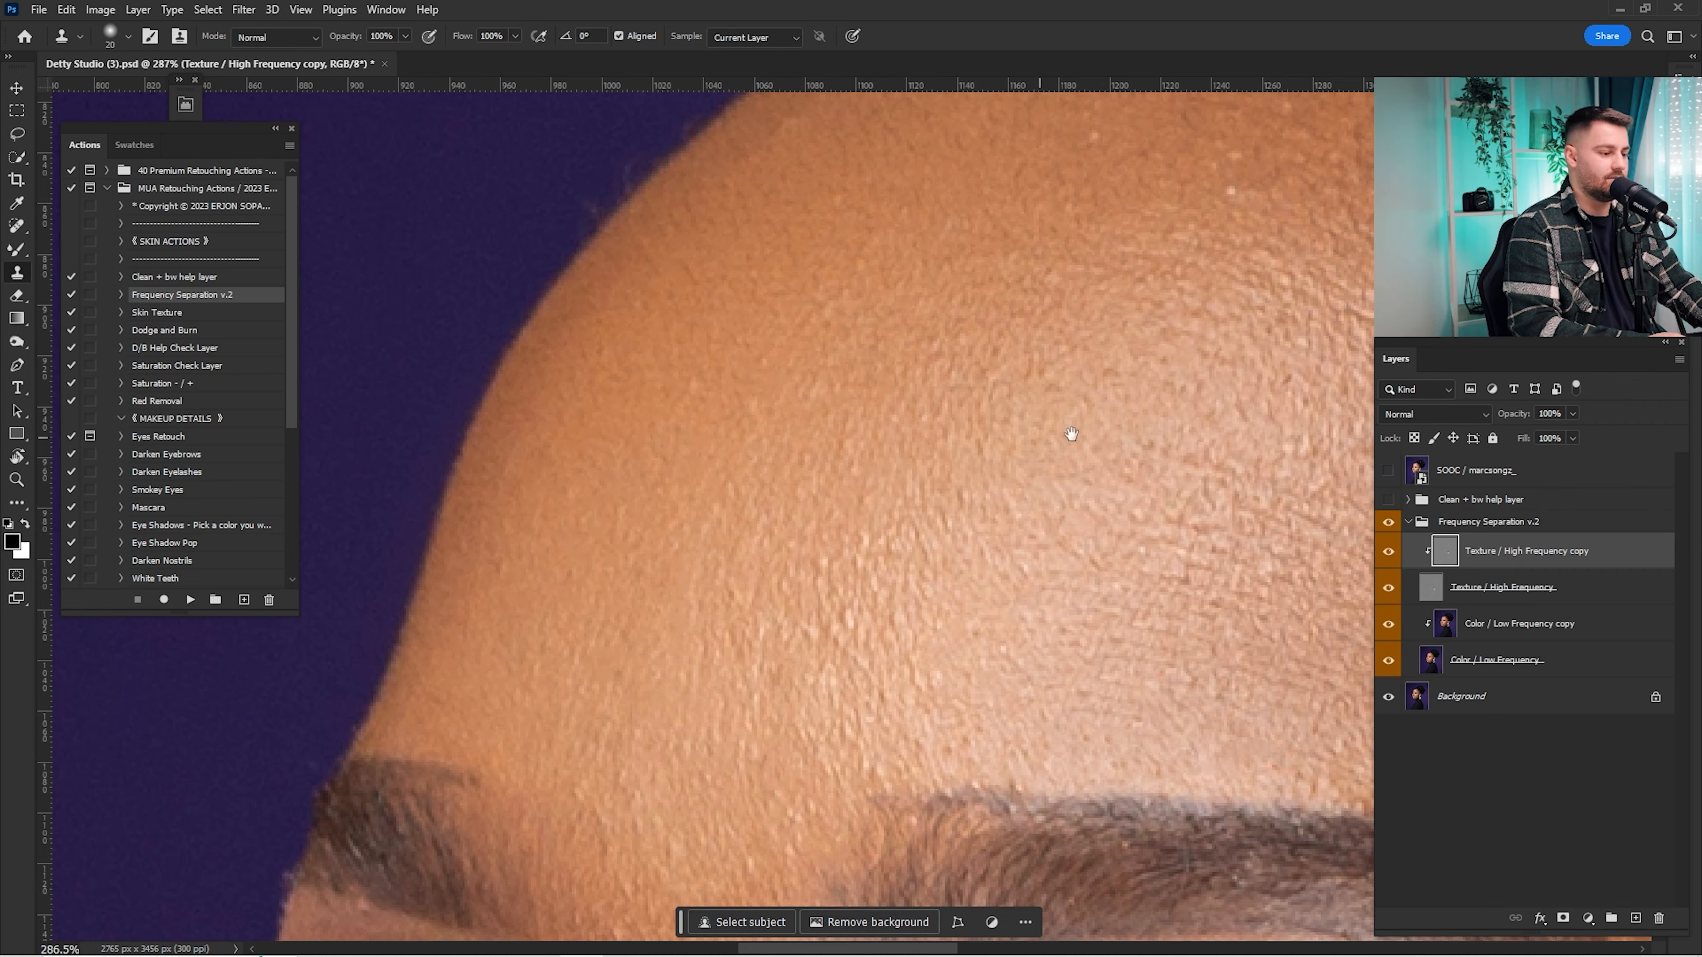
mouse_move(1202, 384)
left_mouse_down()
mouse_move(885, 540)
mouse_move(891, 583)
left_mouse_up()
left_click(948, 353, "alt")
left_click_drag(968, 408, 931, 384)
left_click(1008, 355, "alt")
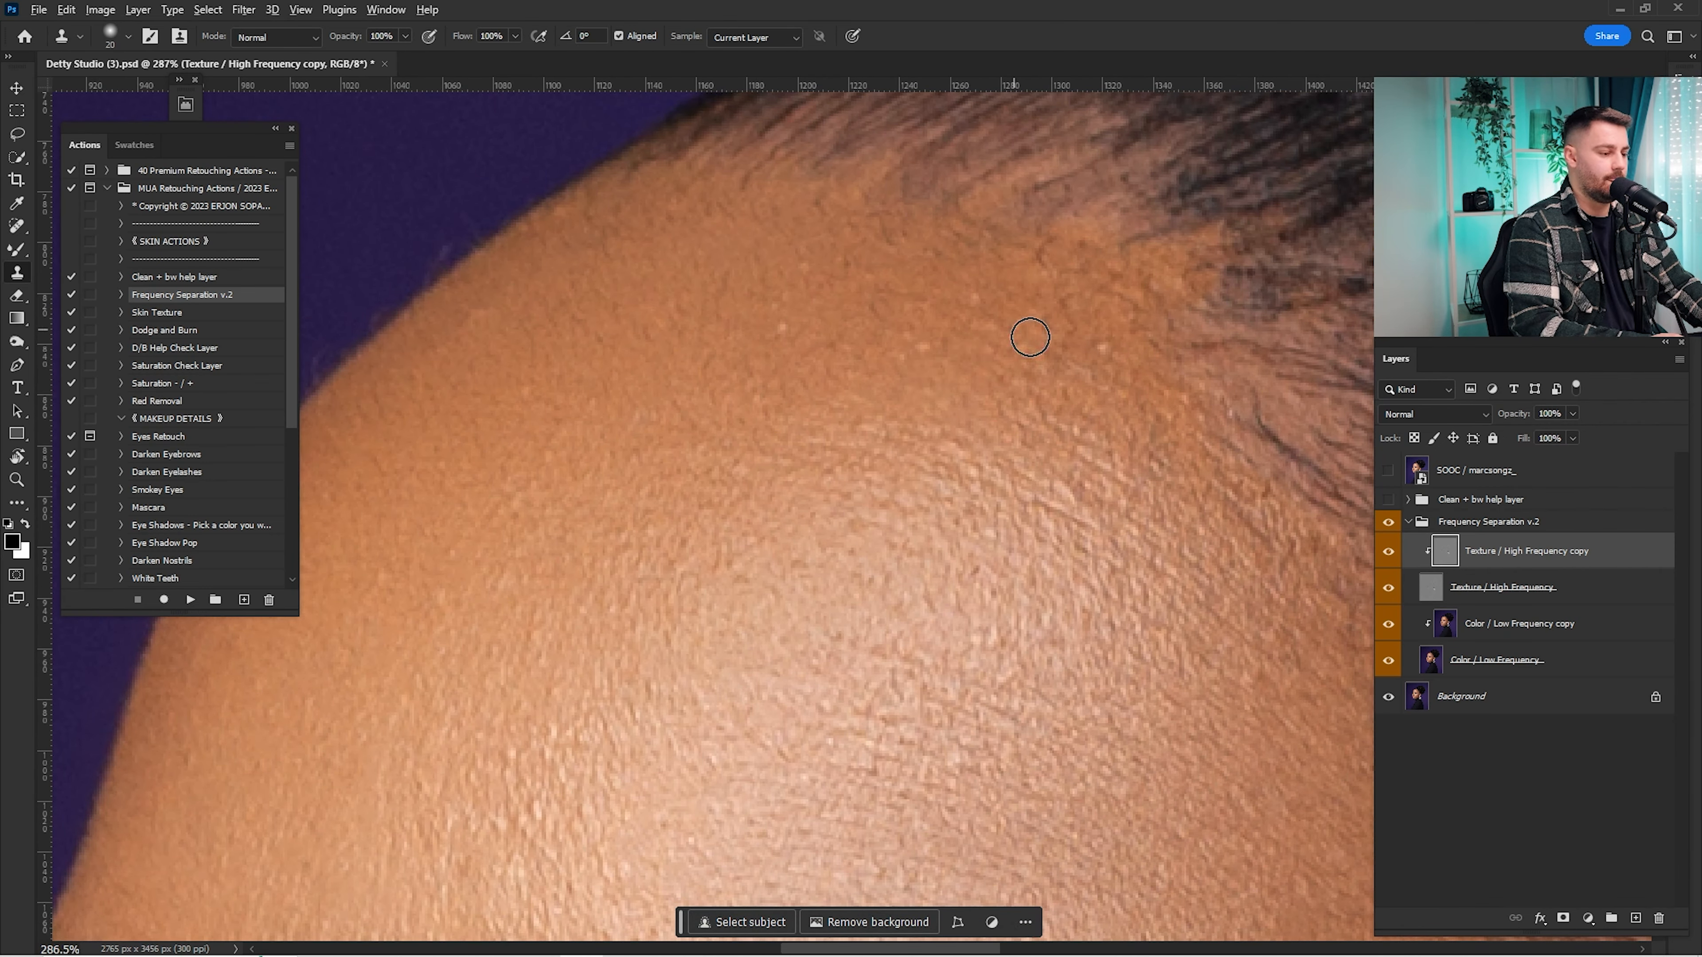
key("space")
left_click_drag(910, 537, 941, 360)
left_click_drag(949, 428, 897, 484)
Step: Clone clean skin texture over the spots on the far cheek between the far eye and the nose
key("ctrl+space")
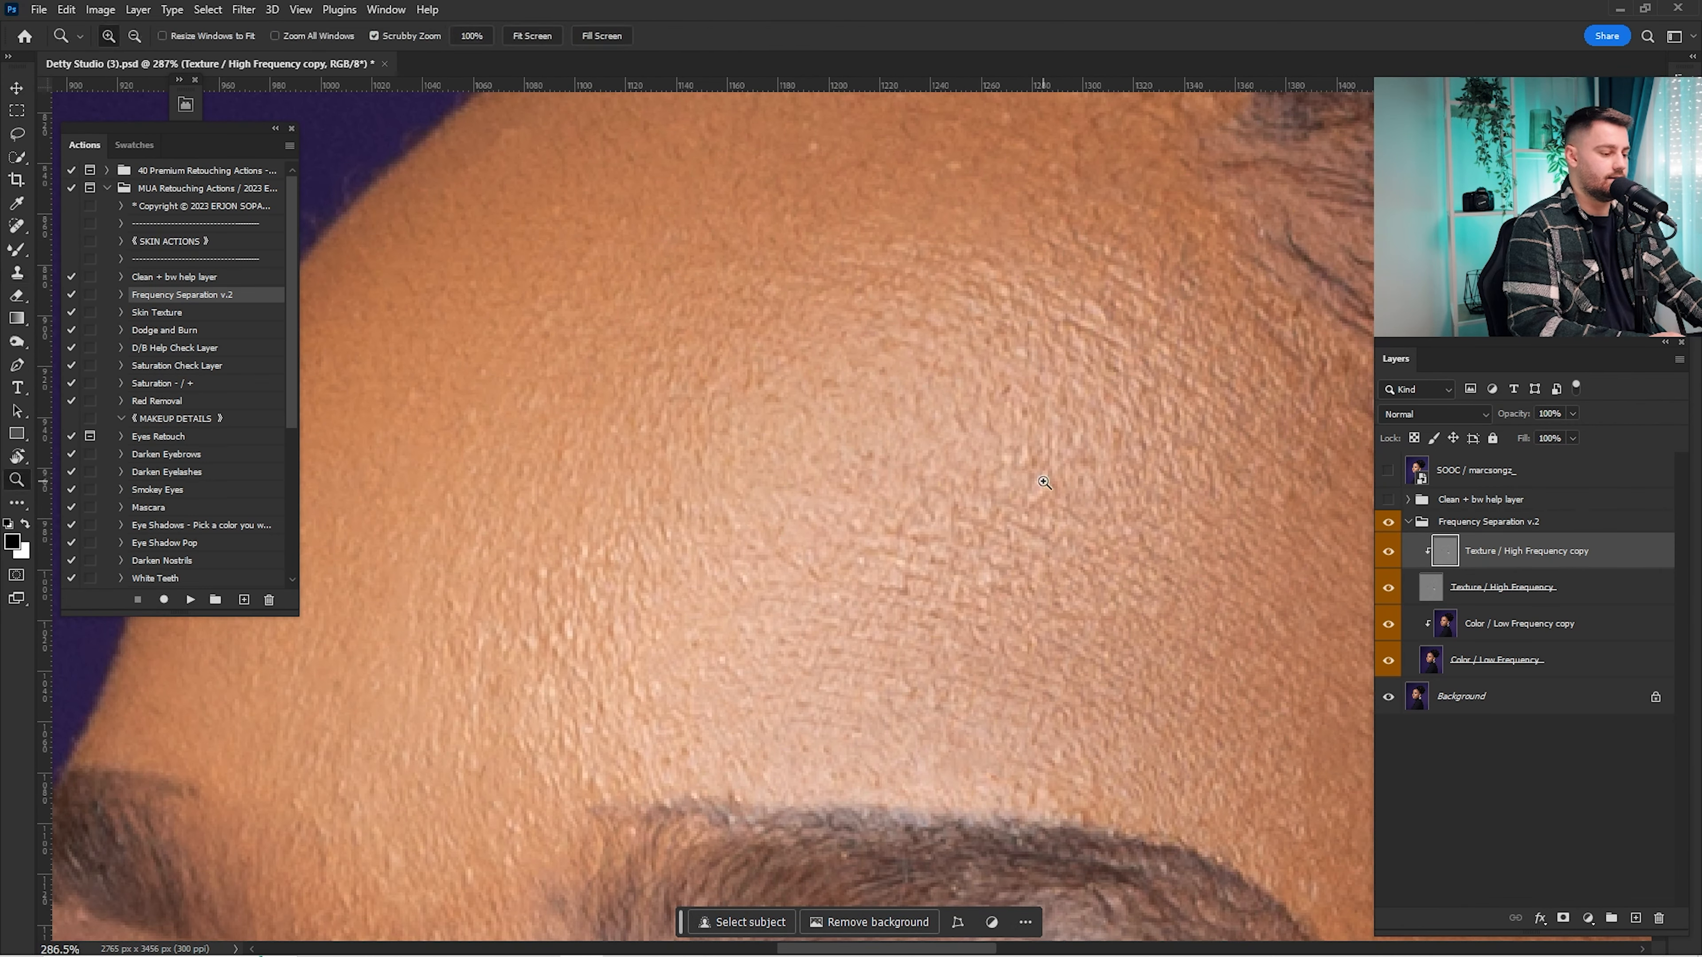
left_click_drag(1041, 482, 957, 539)
key("space")
left_click_drag(956, 744, 979, 268)
key("ctrl+space")
left_click_drag(797, 518, 898, 518)
left_click_drag(891, 449, 890, 509)
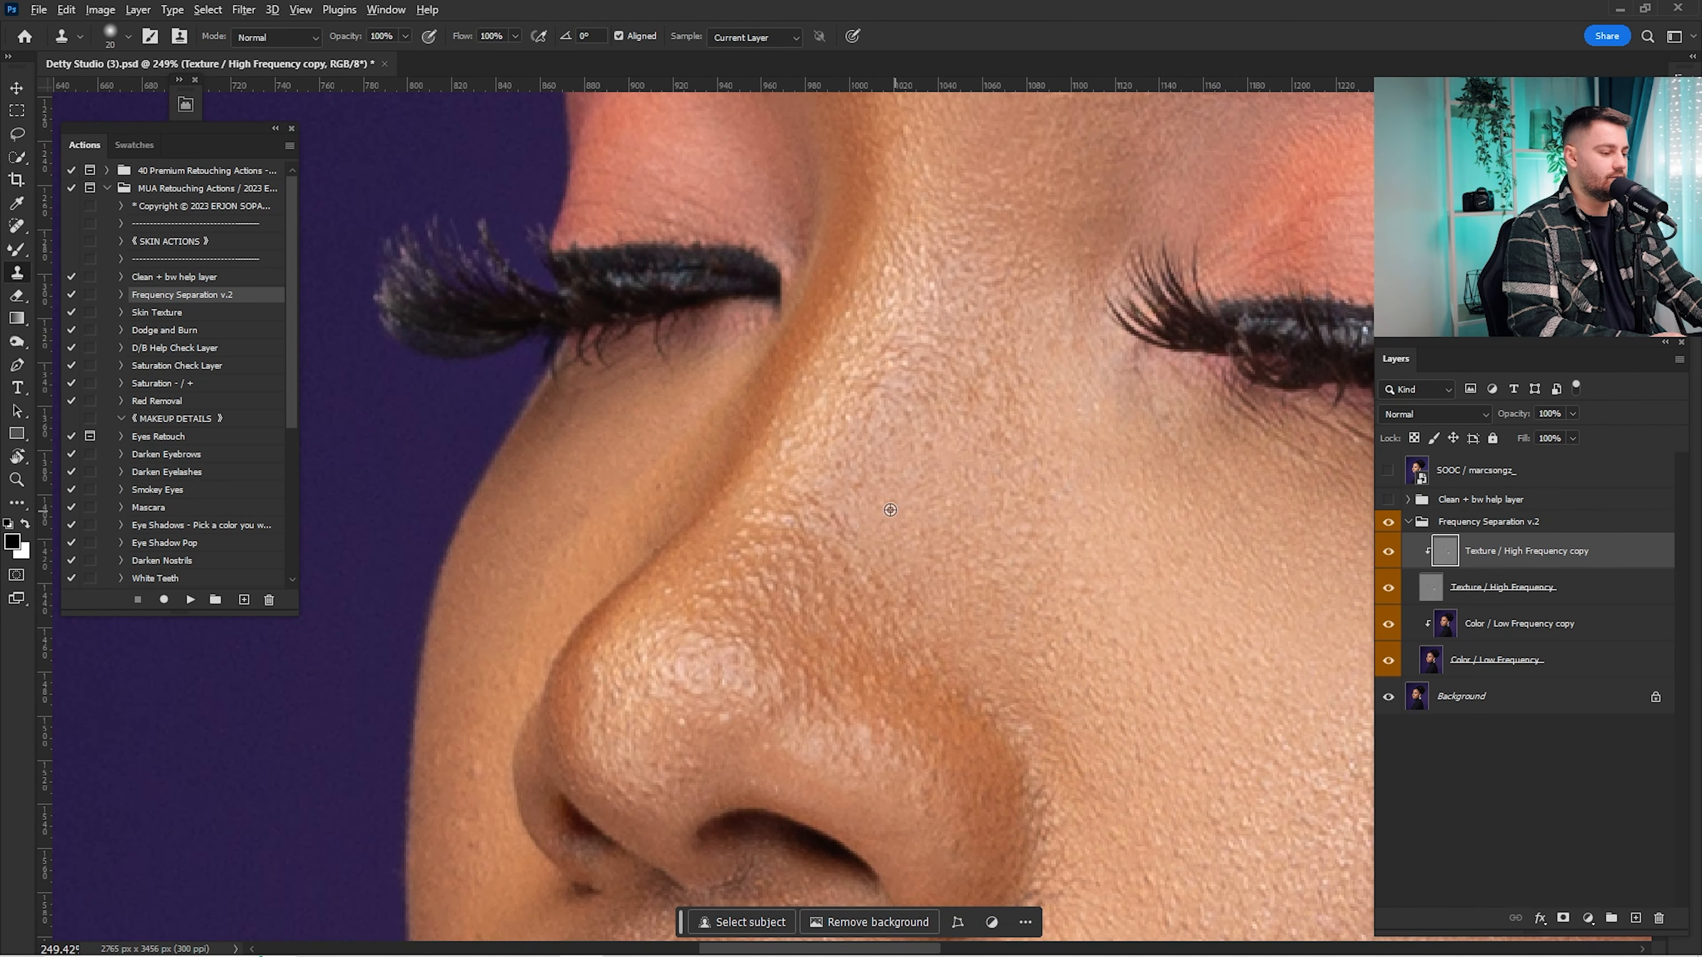
left_click_drag(738, 488, 1065, 421)
key("ctrl+space")
left_click_drag(965, 452, 1002, 452)
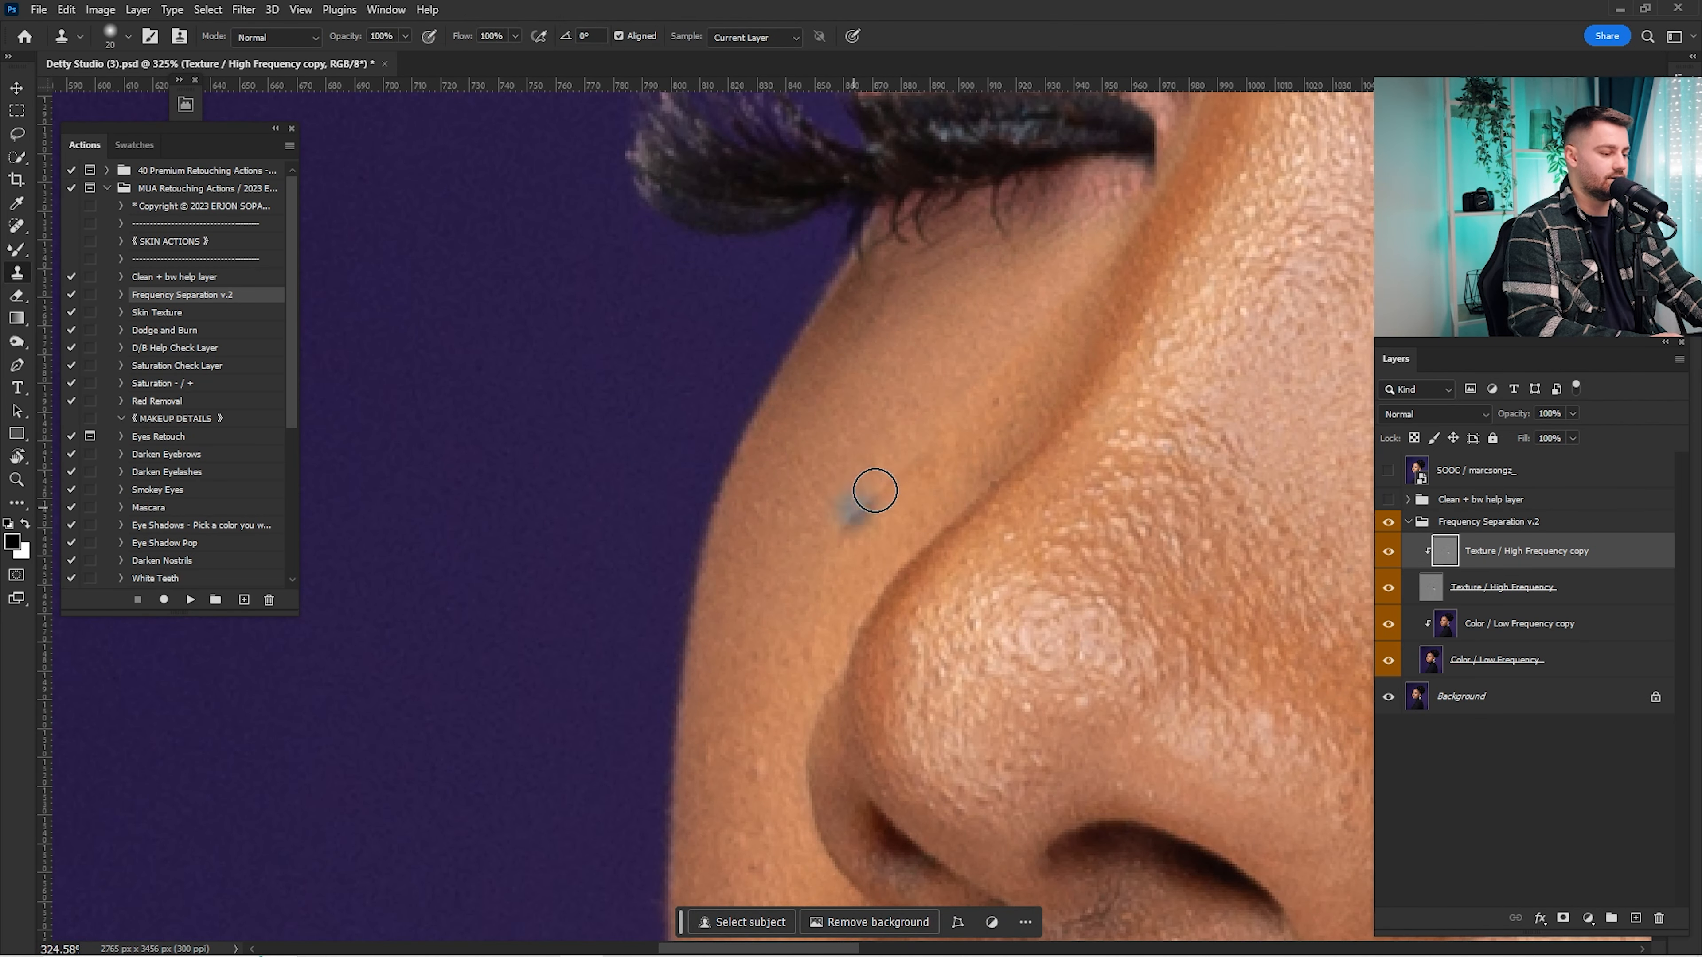
left_click(904, 376, "alt")
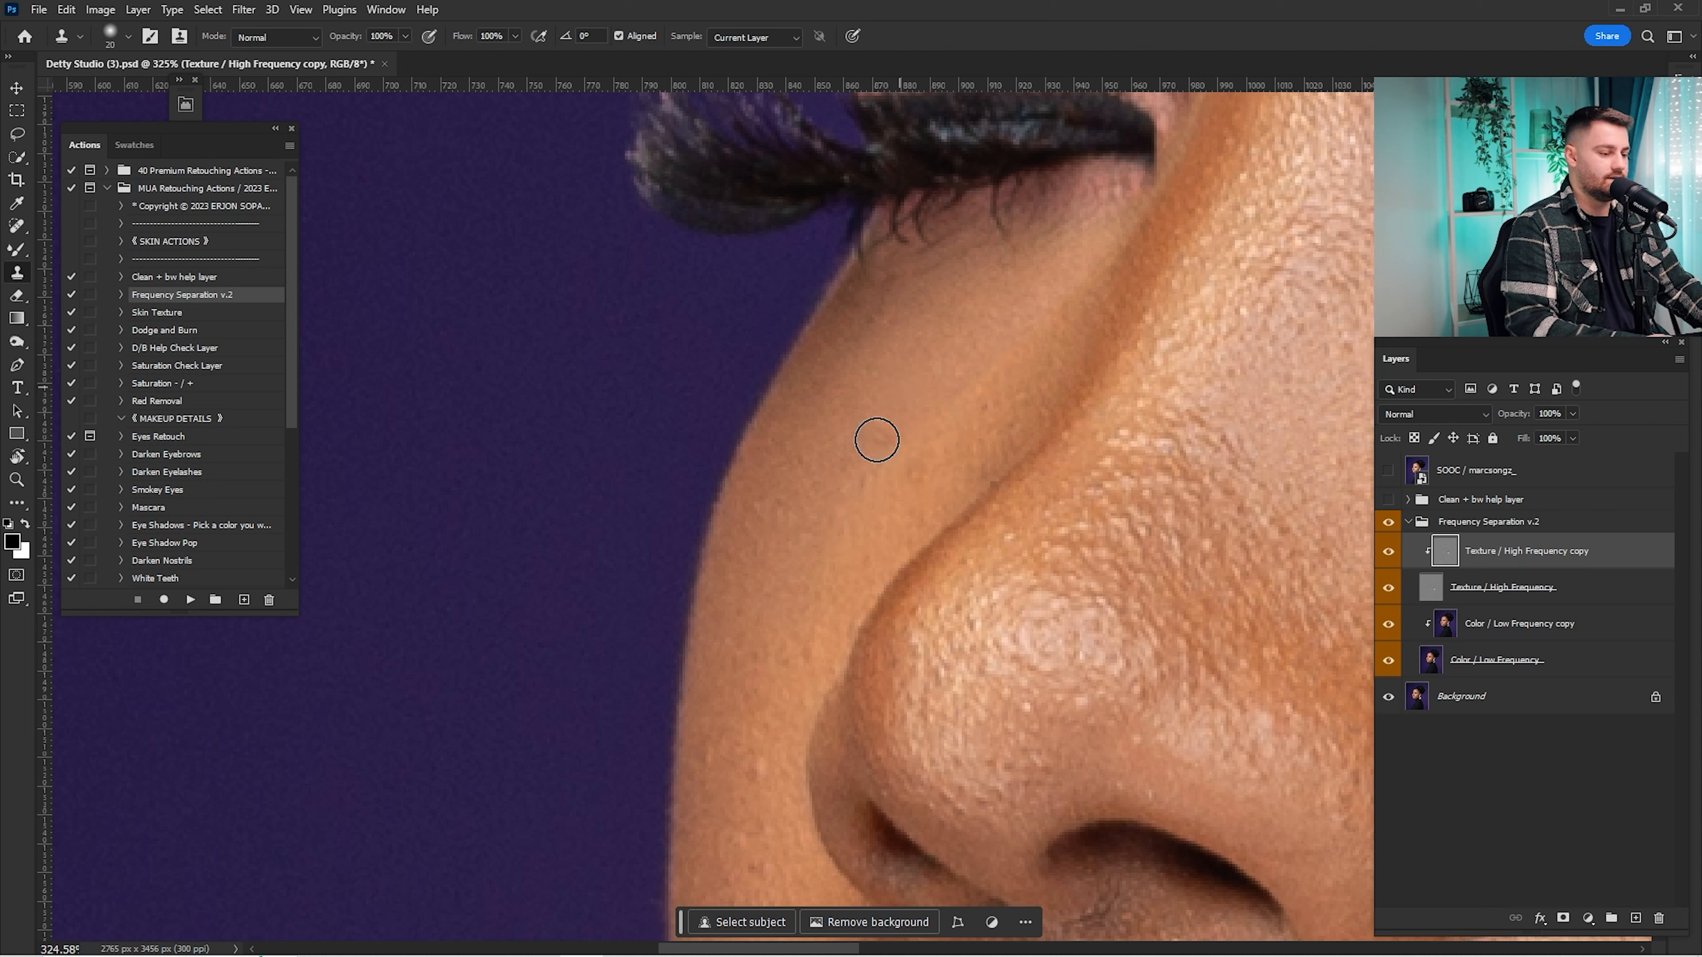
left_click(898, 420, "alt")
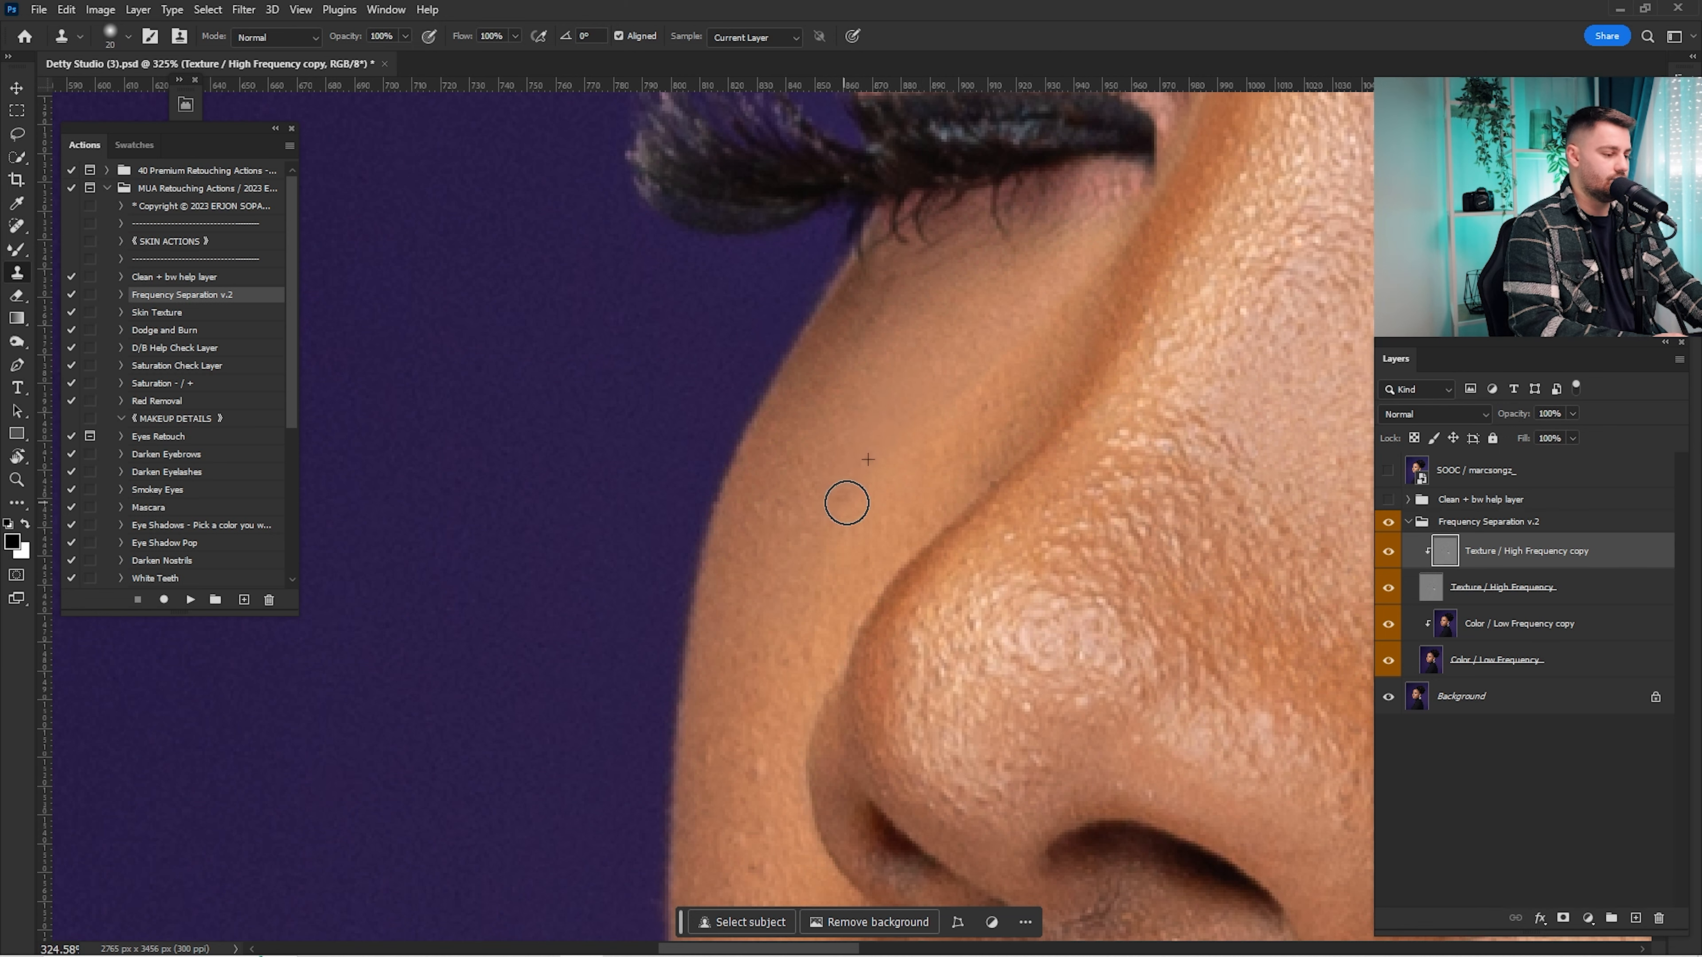
left_click(1388, 587)
left_click(1464, 601)
key("b")
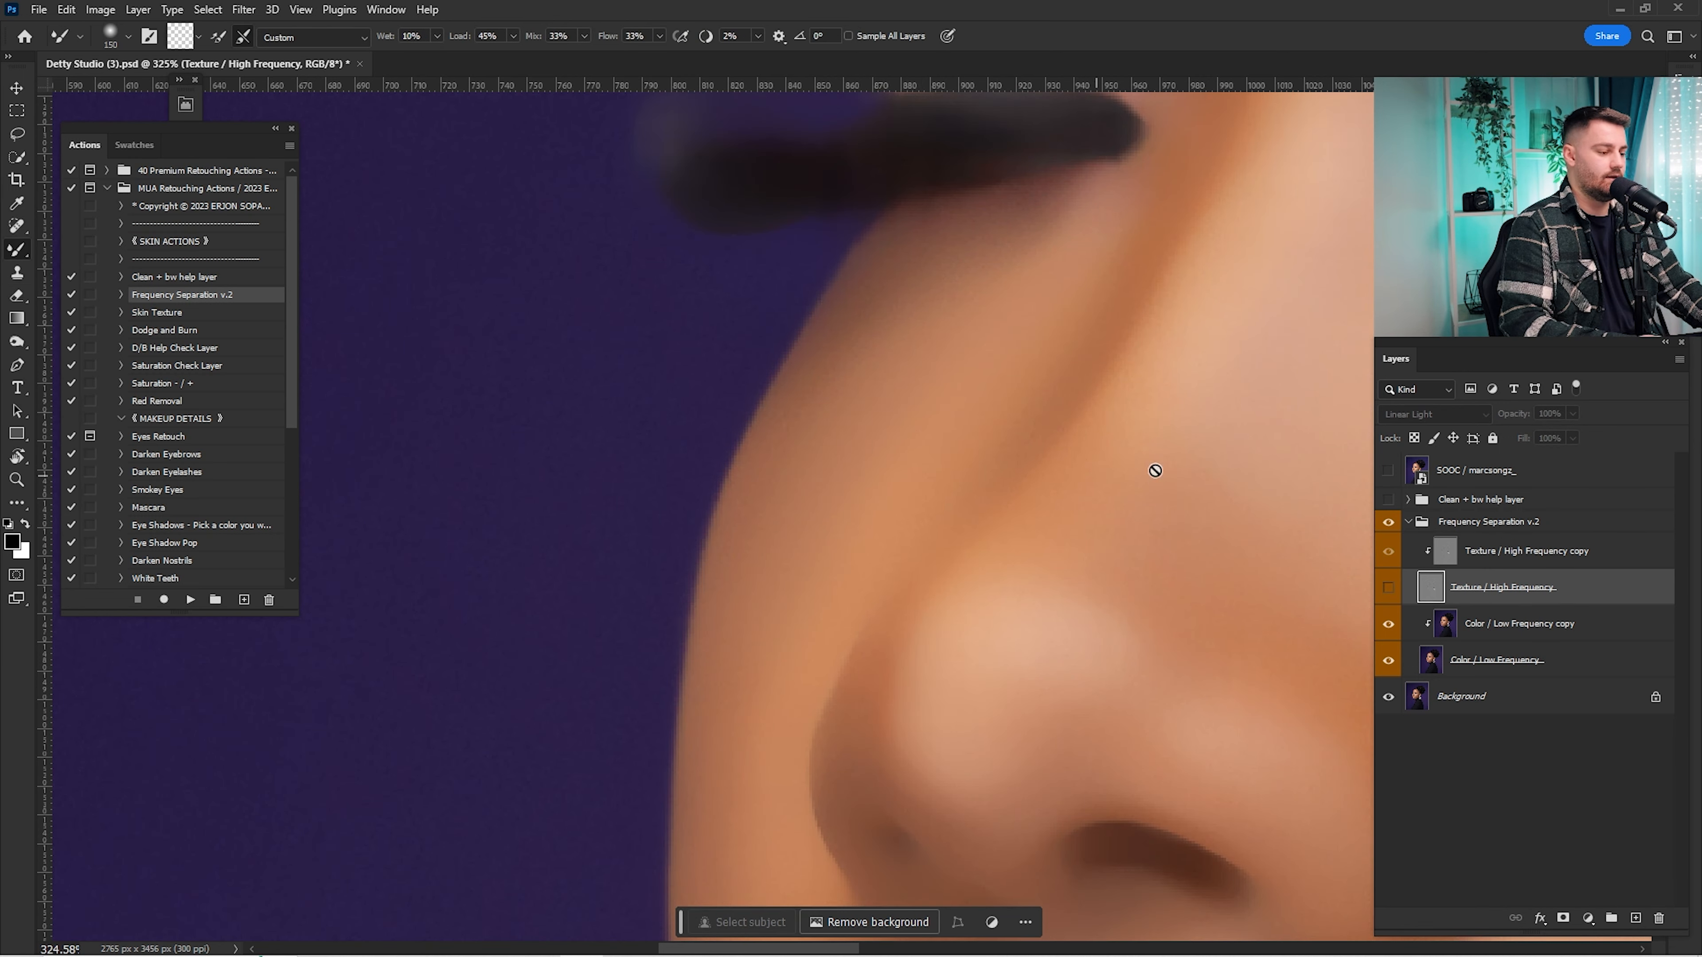
left_click(1388, 587)
key("bracketleft")
key("bracketleft")
key("bracketleft")
key("bracketleft")
key("bracketleft")
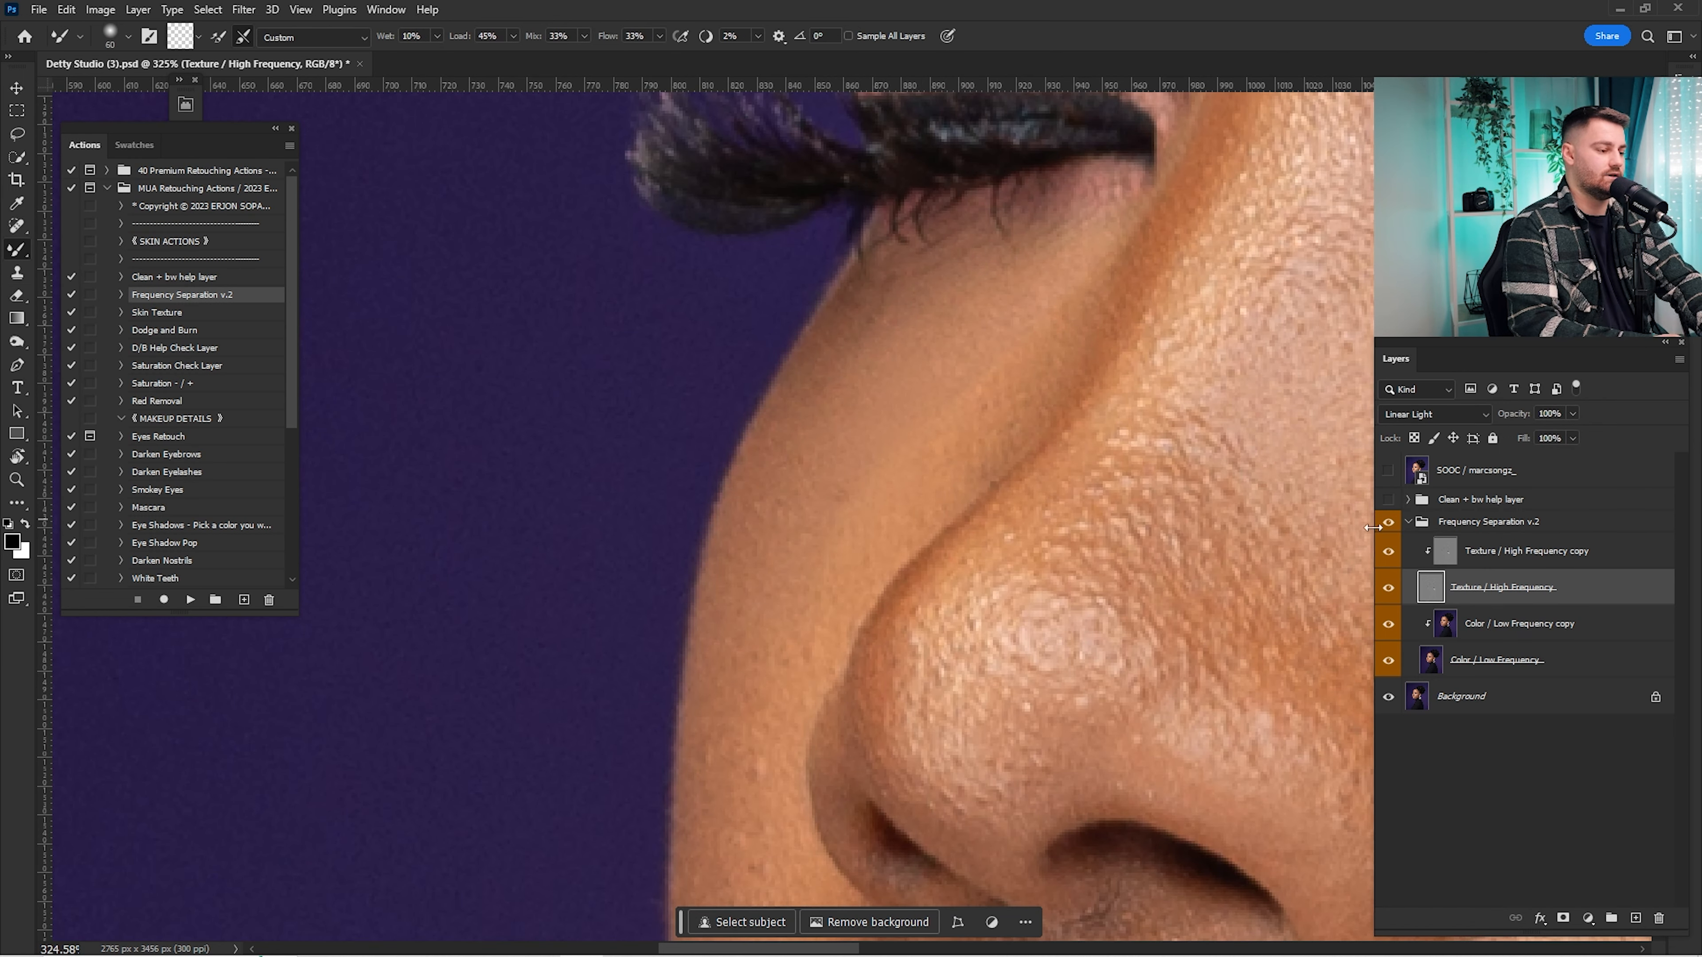
left_click(1527, 551)
key("s")
Step: Even out the far cheek's texture beside the nose on the high-frequency copy with the Clone Stamp at 20 px
scroll(1013, 358, "up", 2)
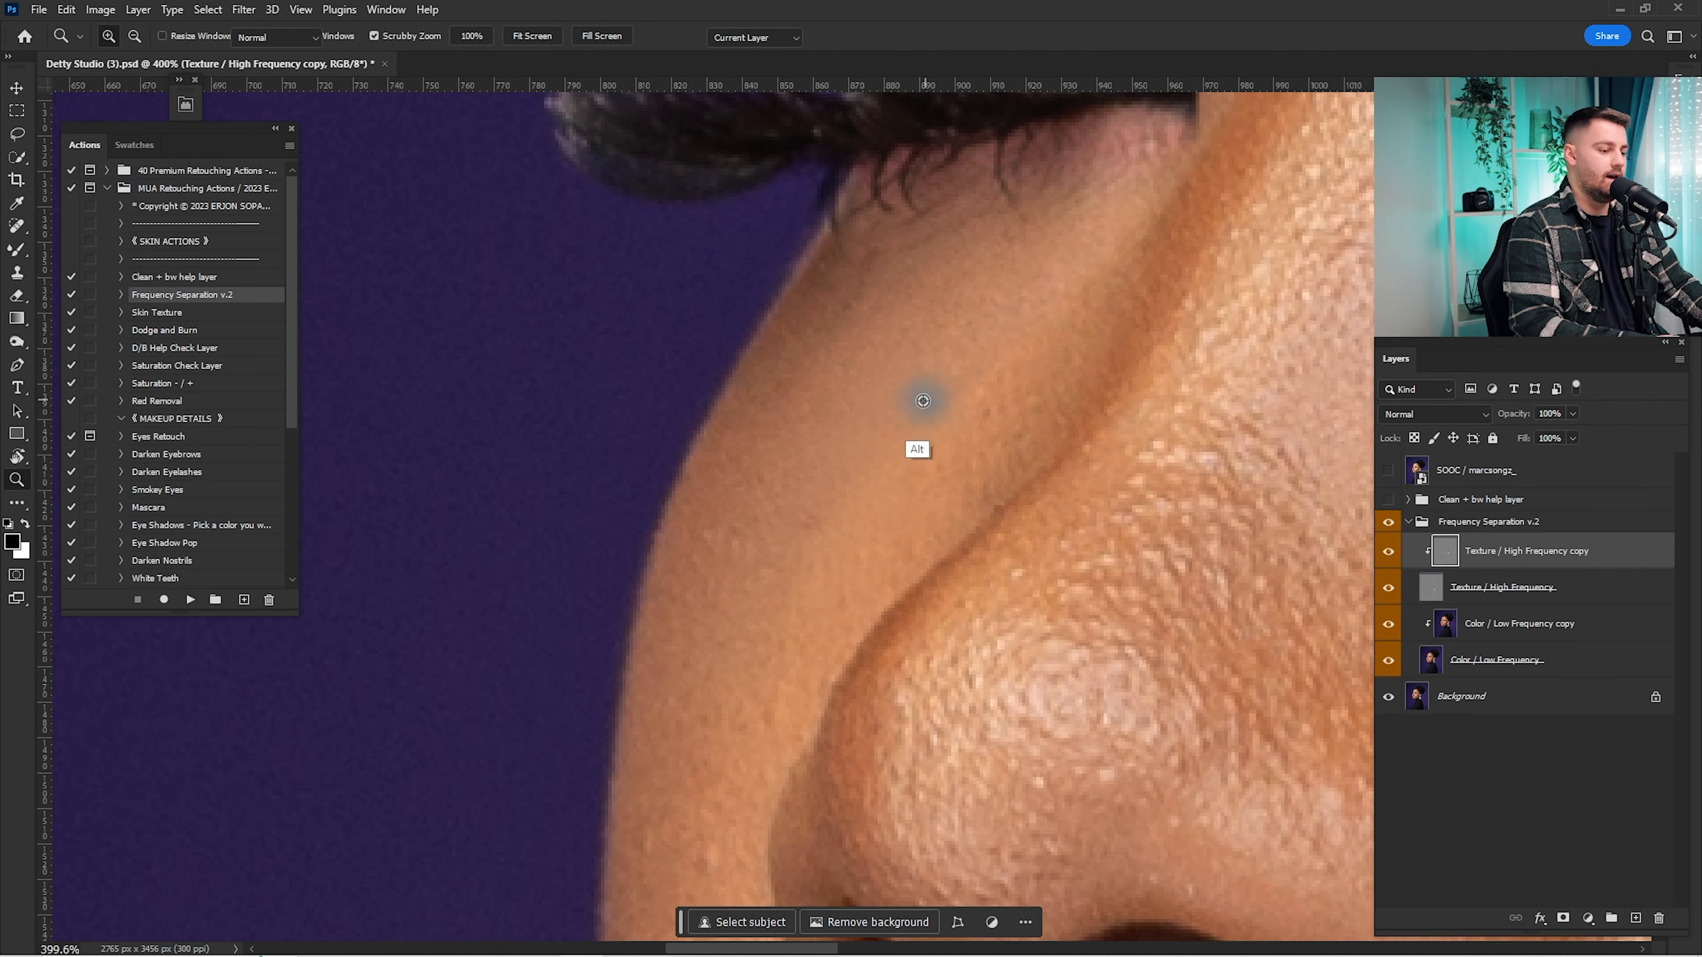
left_click_drag(944, 386, 944, 407)
left_click(926, 494, "alt")
left_click(968, 404)
left_click(980, 400, "alt")
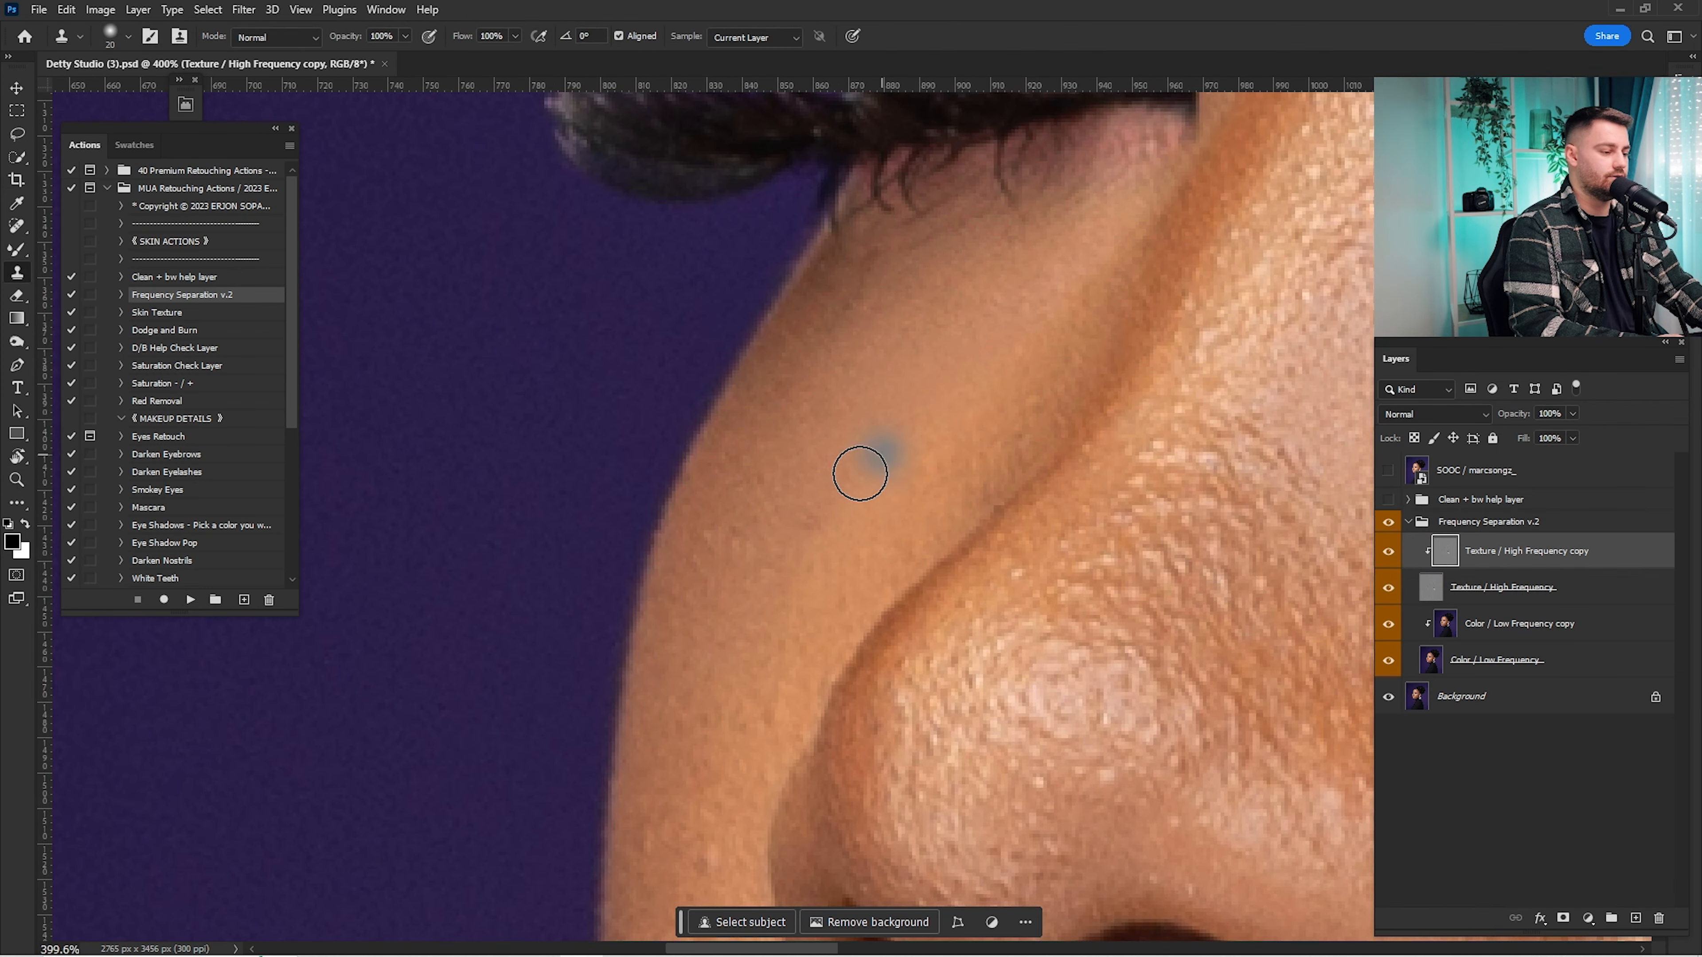
left_click(803, 537)
left_click(886, 425, "alt")
left_click(887, 378)
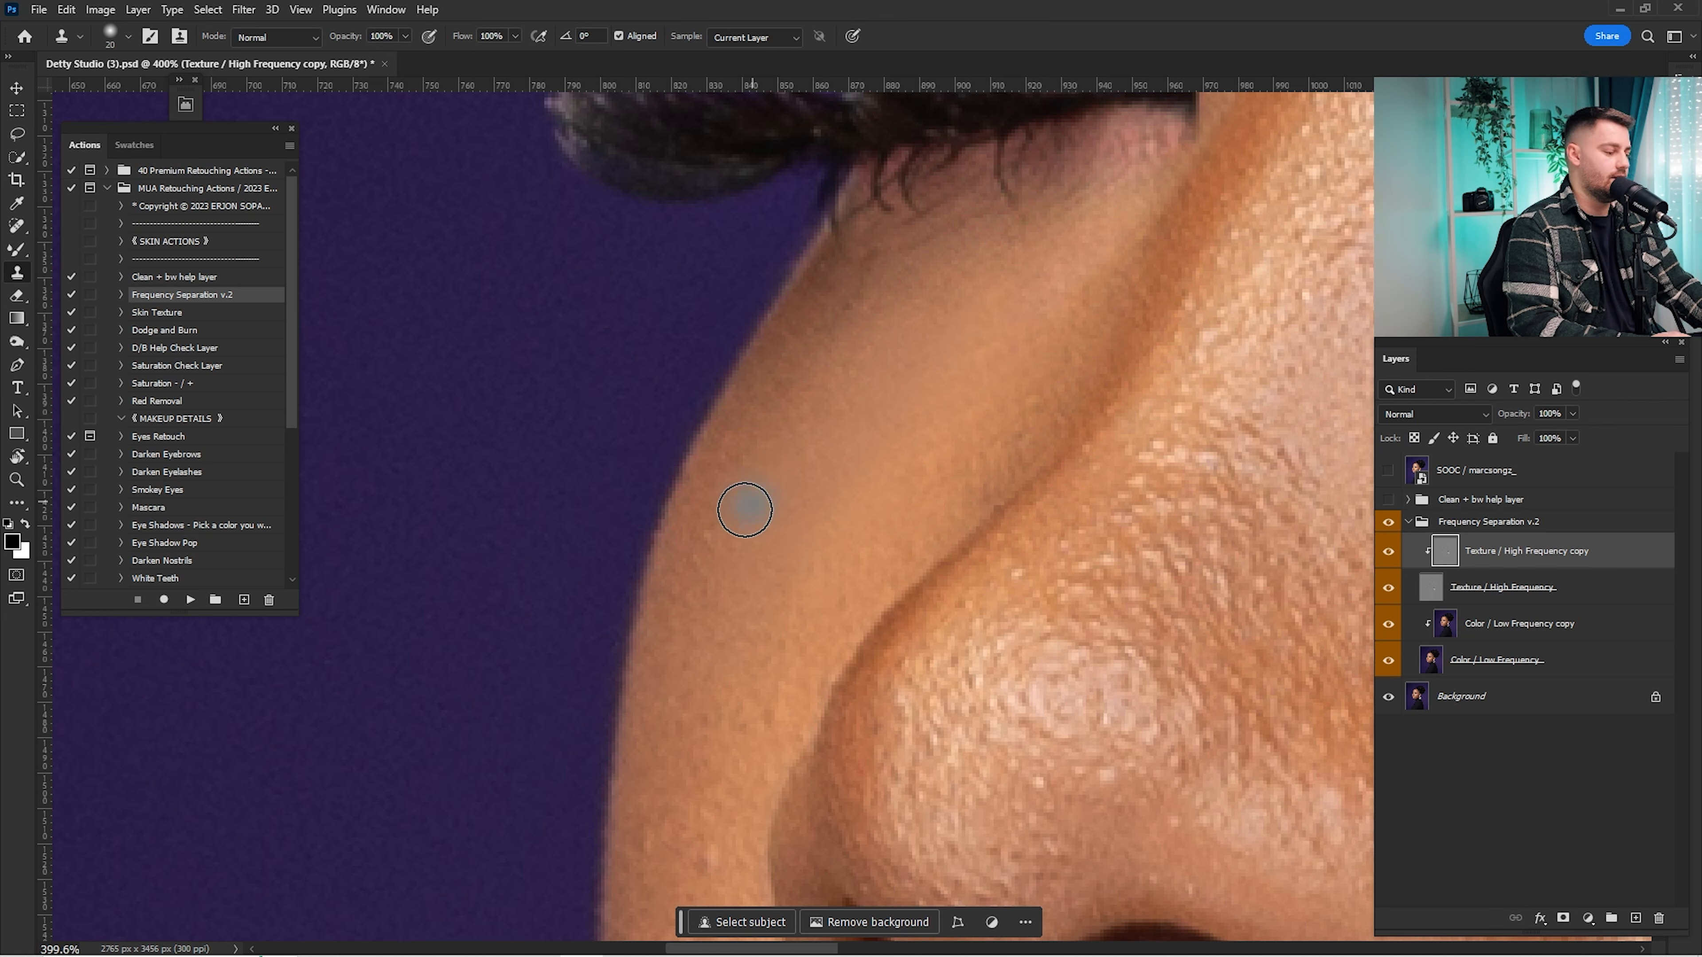
Step: Clean the remaining texture spots on the far cheek beside the nostril and along the nose bridge
left_click_drag(838, 540, 912, 403)
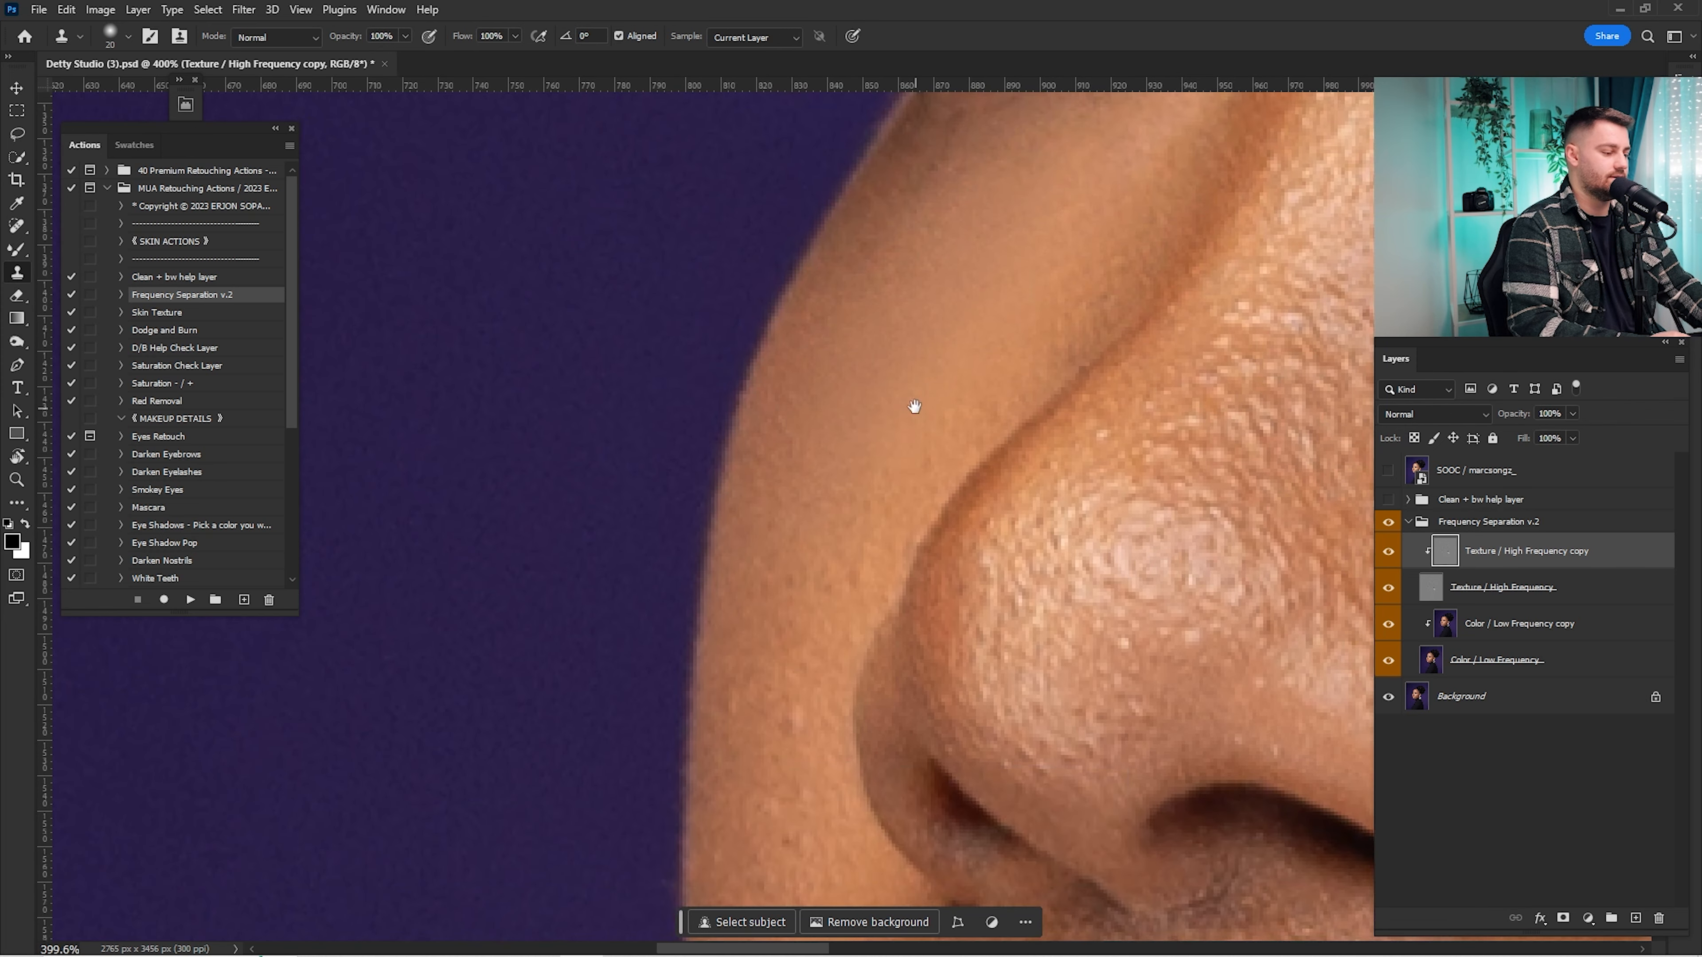
left_click_drag(833, 554, 913, 337)
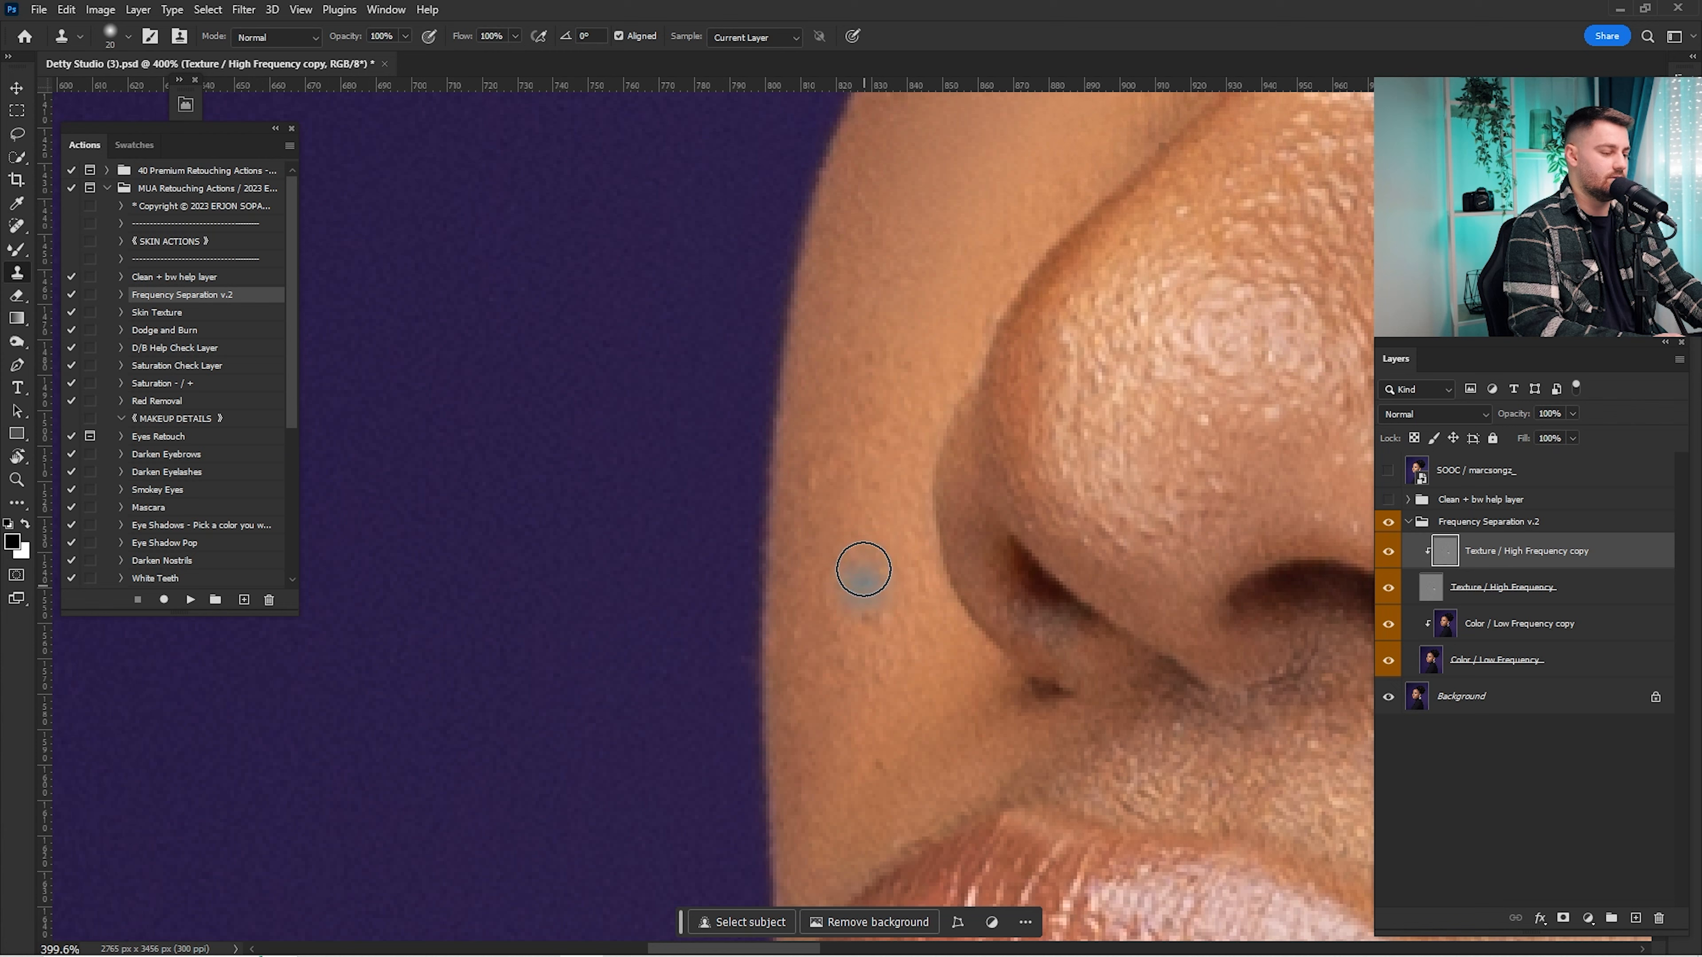
left_click_drag(845, 541, 821, 516)
left_click_drag(1089, 392, 952, 573)
left_click_drag(1073, 180, 958, 500)
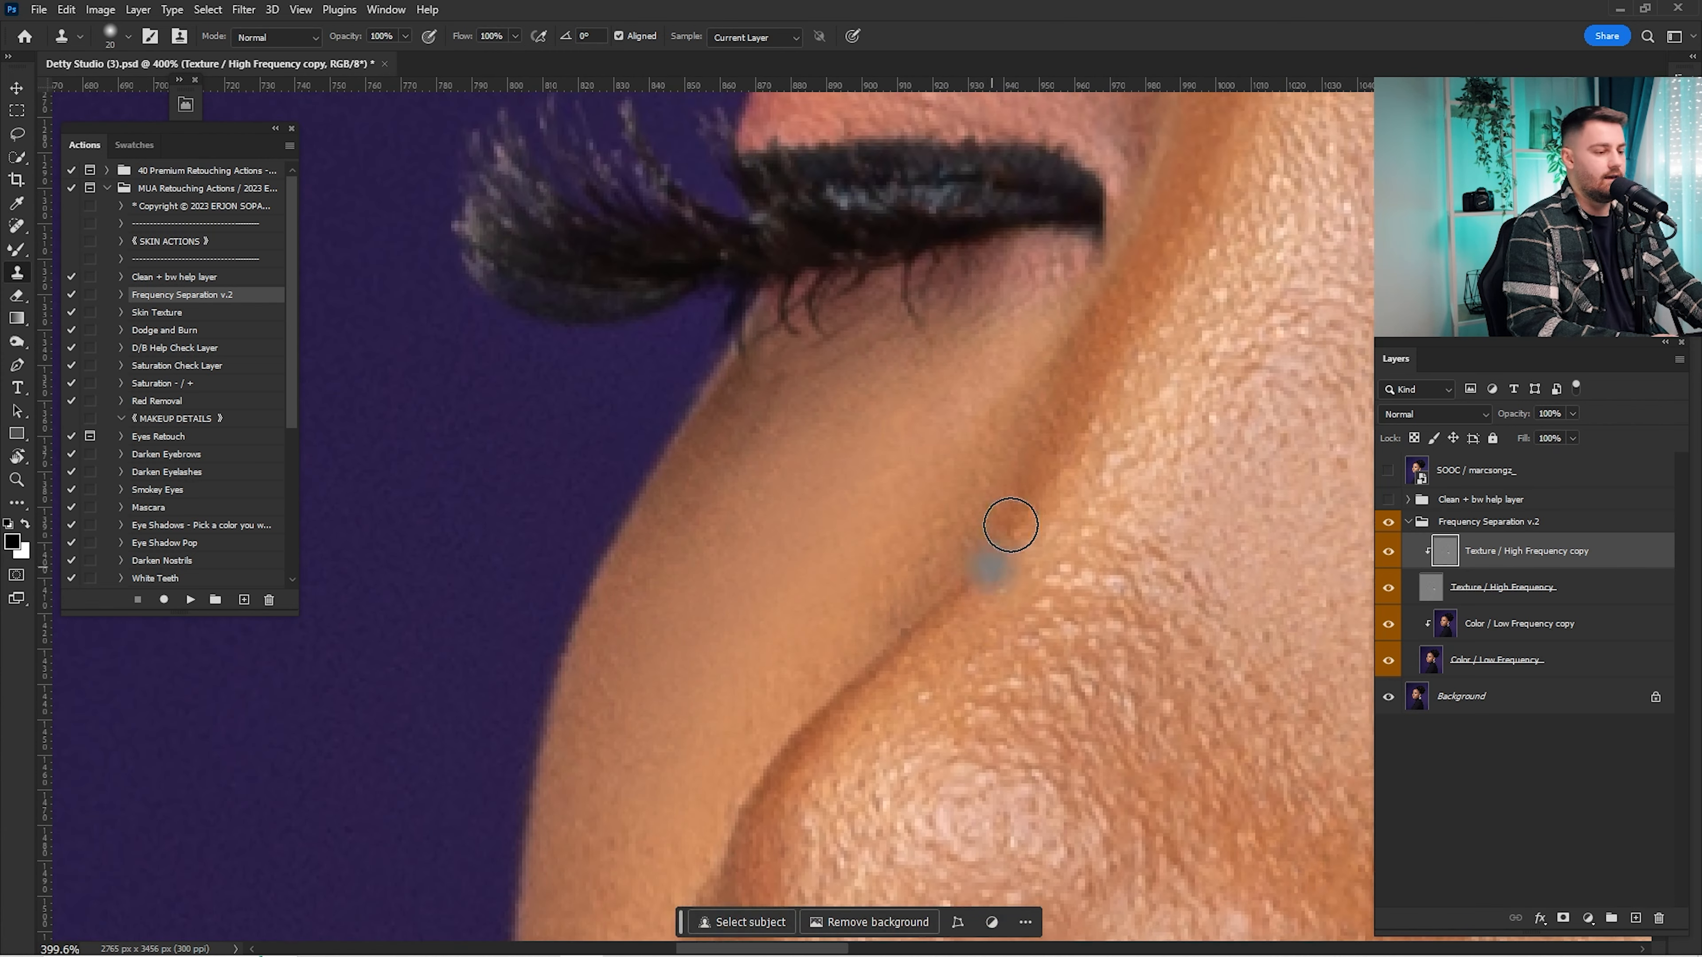
left_click(928, 478)
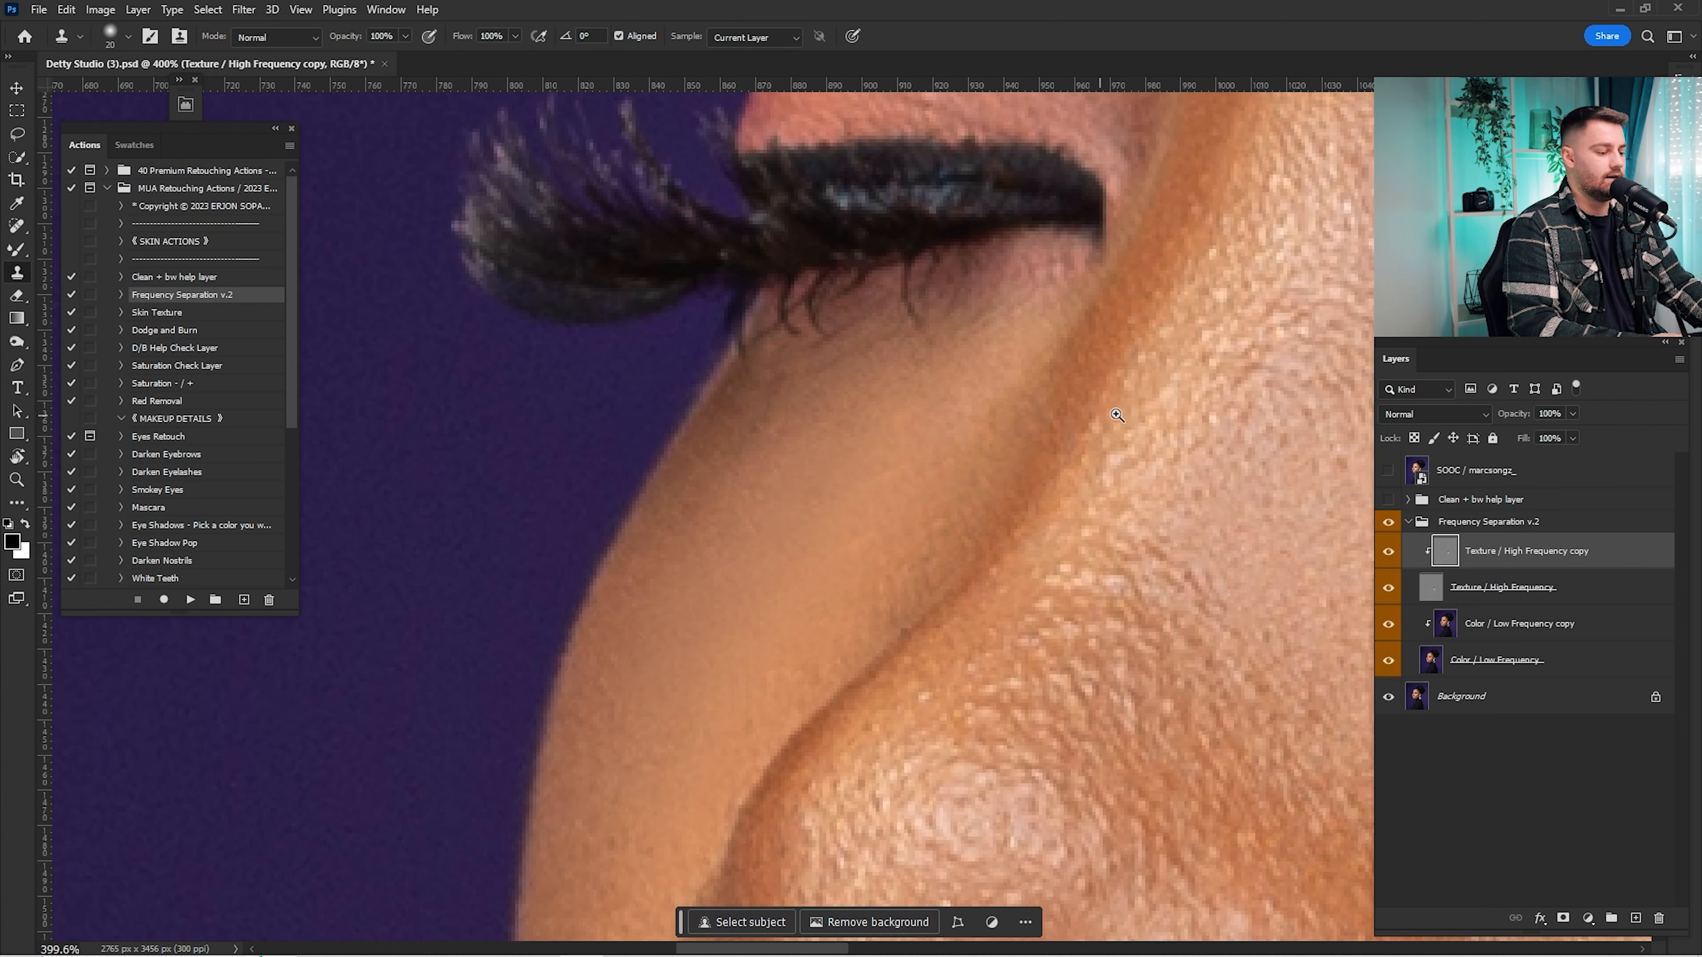
Step: Clone over the texture irregularities on the skin between the eyebrows and at the top of the nose
key("z")
left_click_drag(797, 509, 676, 510)
left_click_drag(1006, 350, 1096, 350)
mouse_move(1012, 238)
left_mouse_down()
mouse_move(971, 440)
mouse_move(1038, 476)
left_mouse_up()
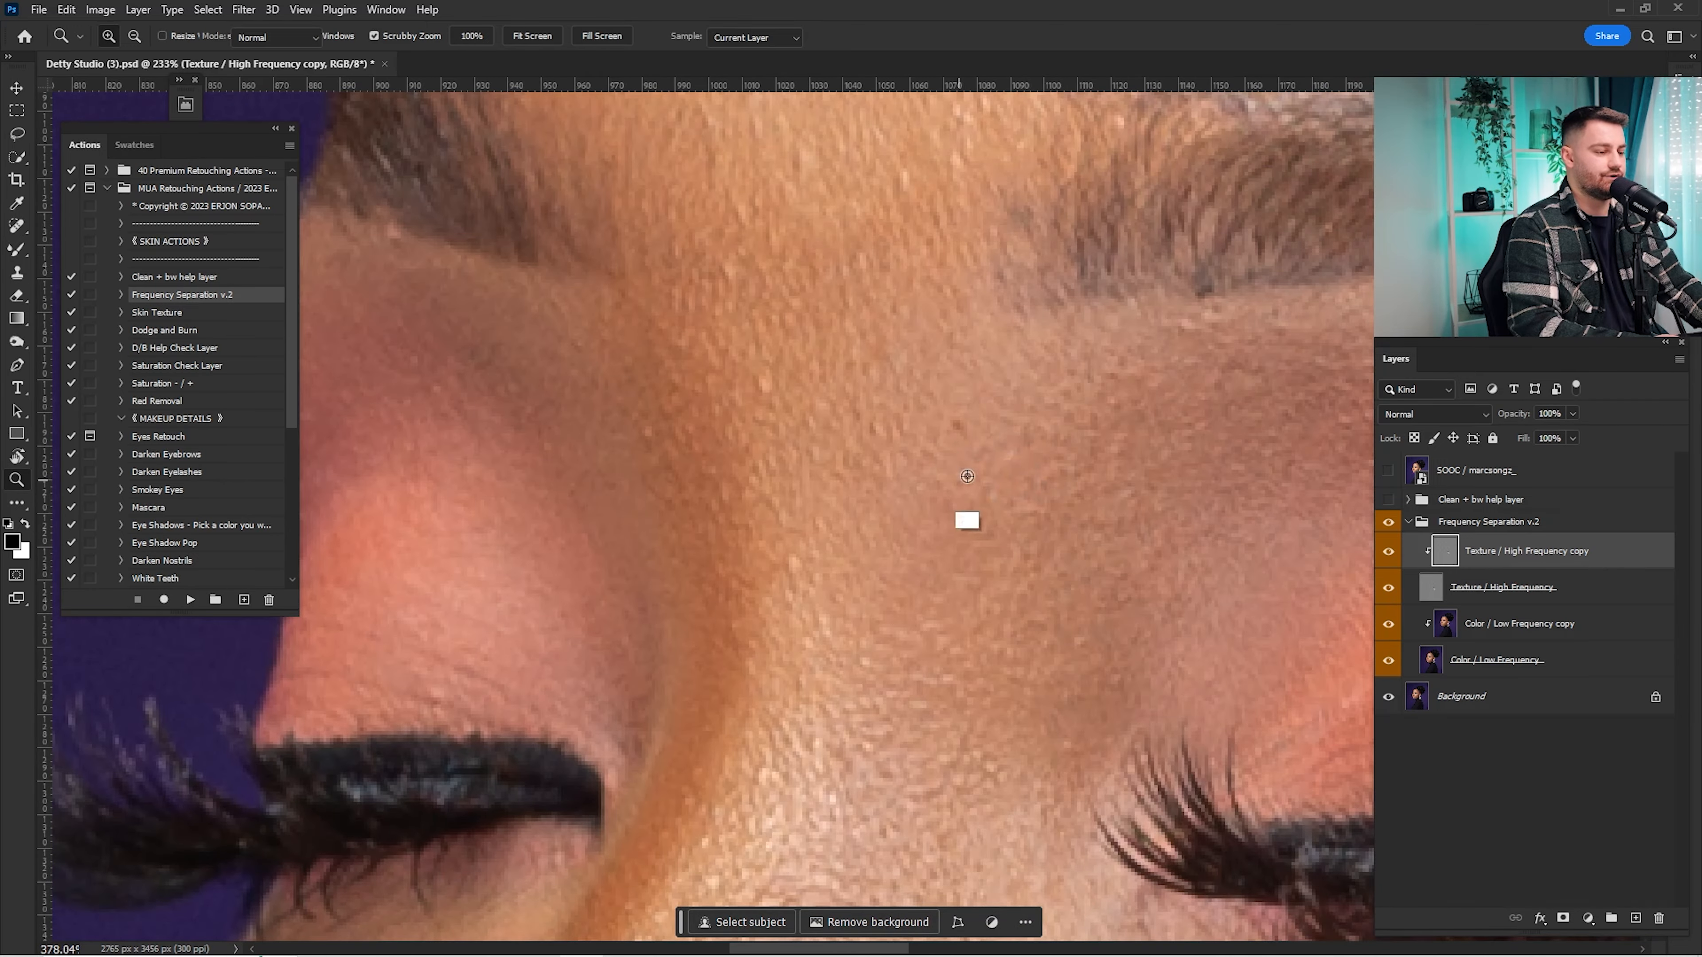
key("s")
left_click_drag(919, 359, 996, 607)
left_click(875, 442, "alt")
left_click_drag(809, 473, 846, 387)
Step: Clean the skin texture along the upper lip's outer edge with the Clone Stamp at 20 px
key("z")
left_click_drag(995, 369, 904, 368)
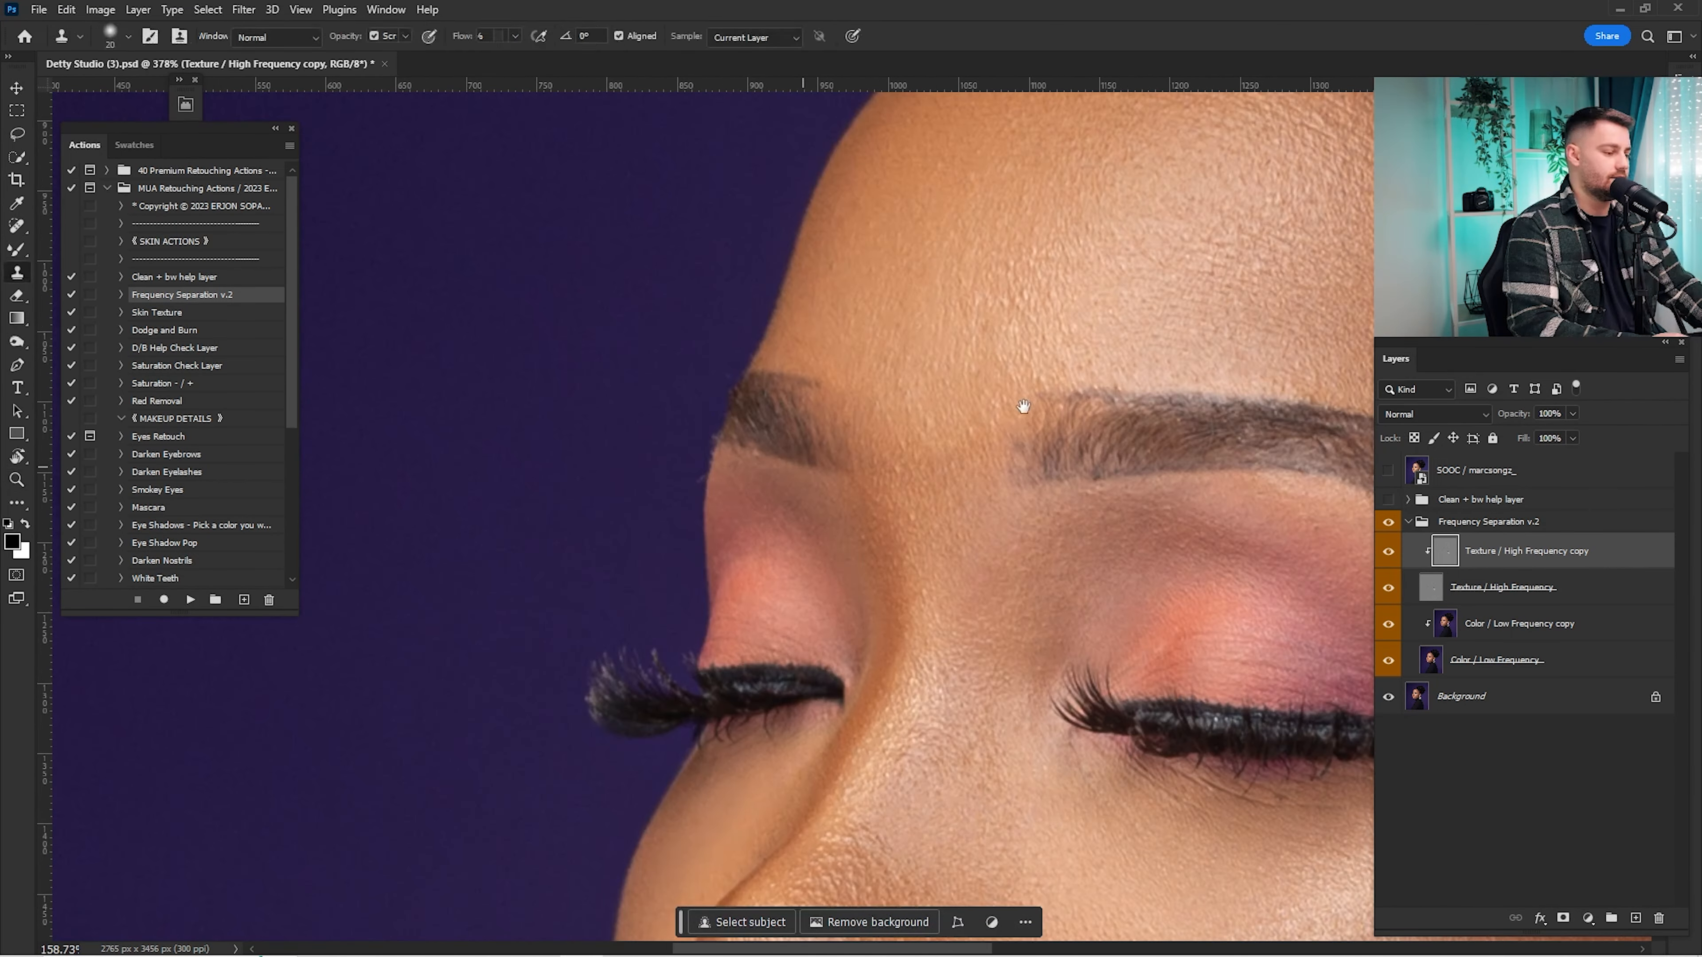
left_click_drag(1075, 372, 908, 502)
left_click_drag(1060, 429, 1002, 416)
key("s")
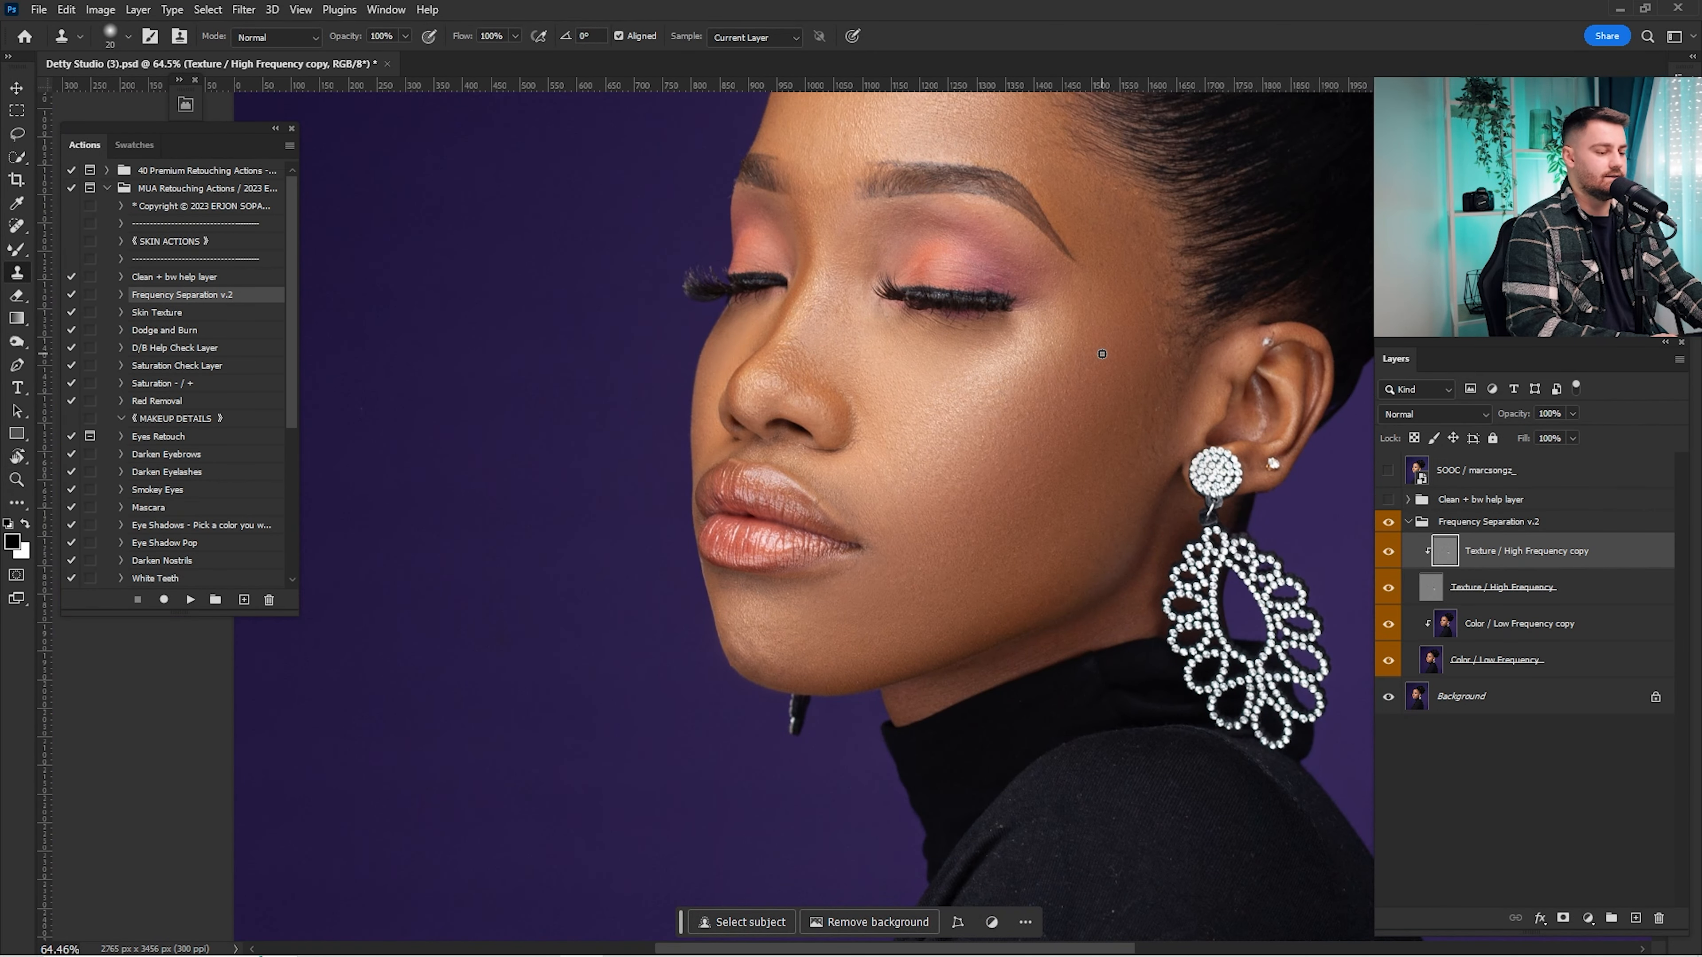
key("z")
mouse_move(899, 525)
left_mouse_down()
mouse_move(968, 532)
mouse_move(1031, 503)
left_mouse_up()
key("s")
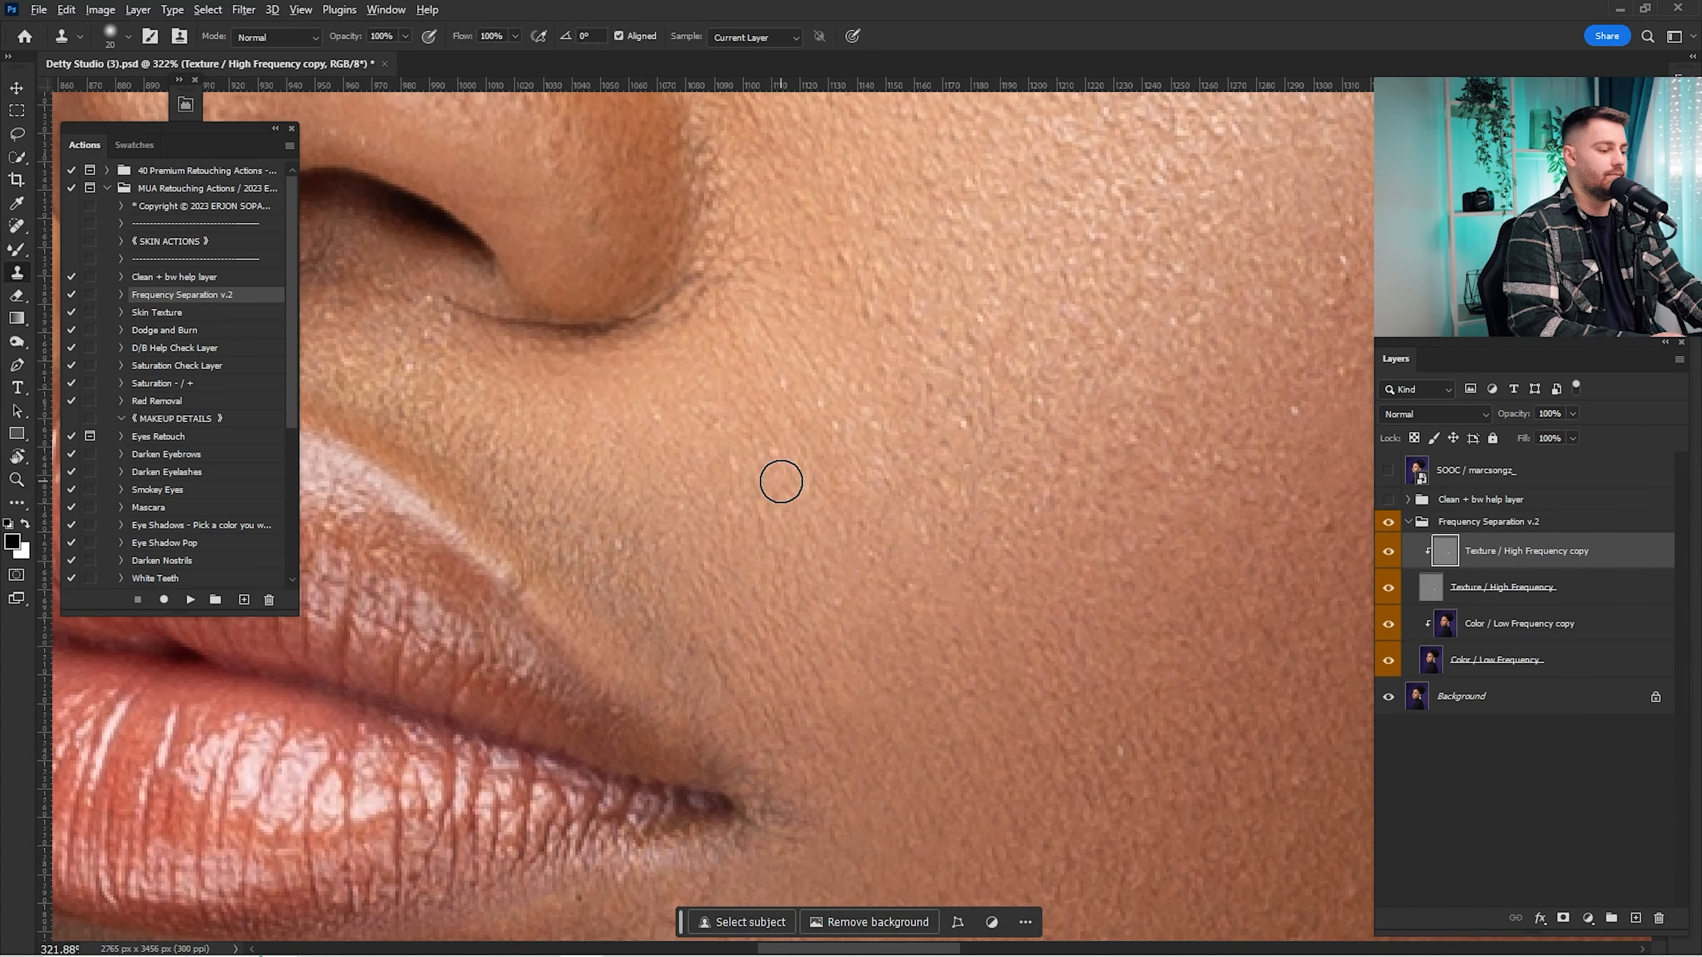
left_click_drag(789, 484, 1021, 462)
left_click(793, 648, "alt")
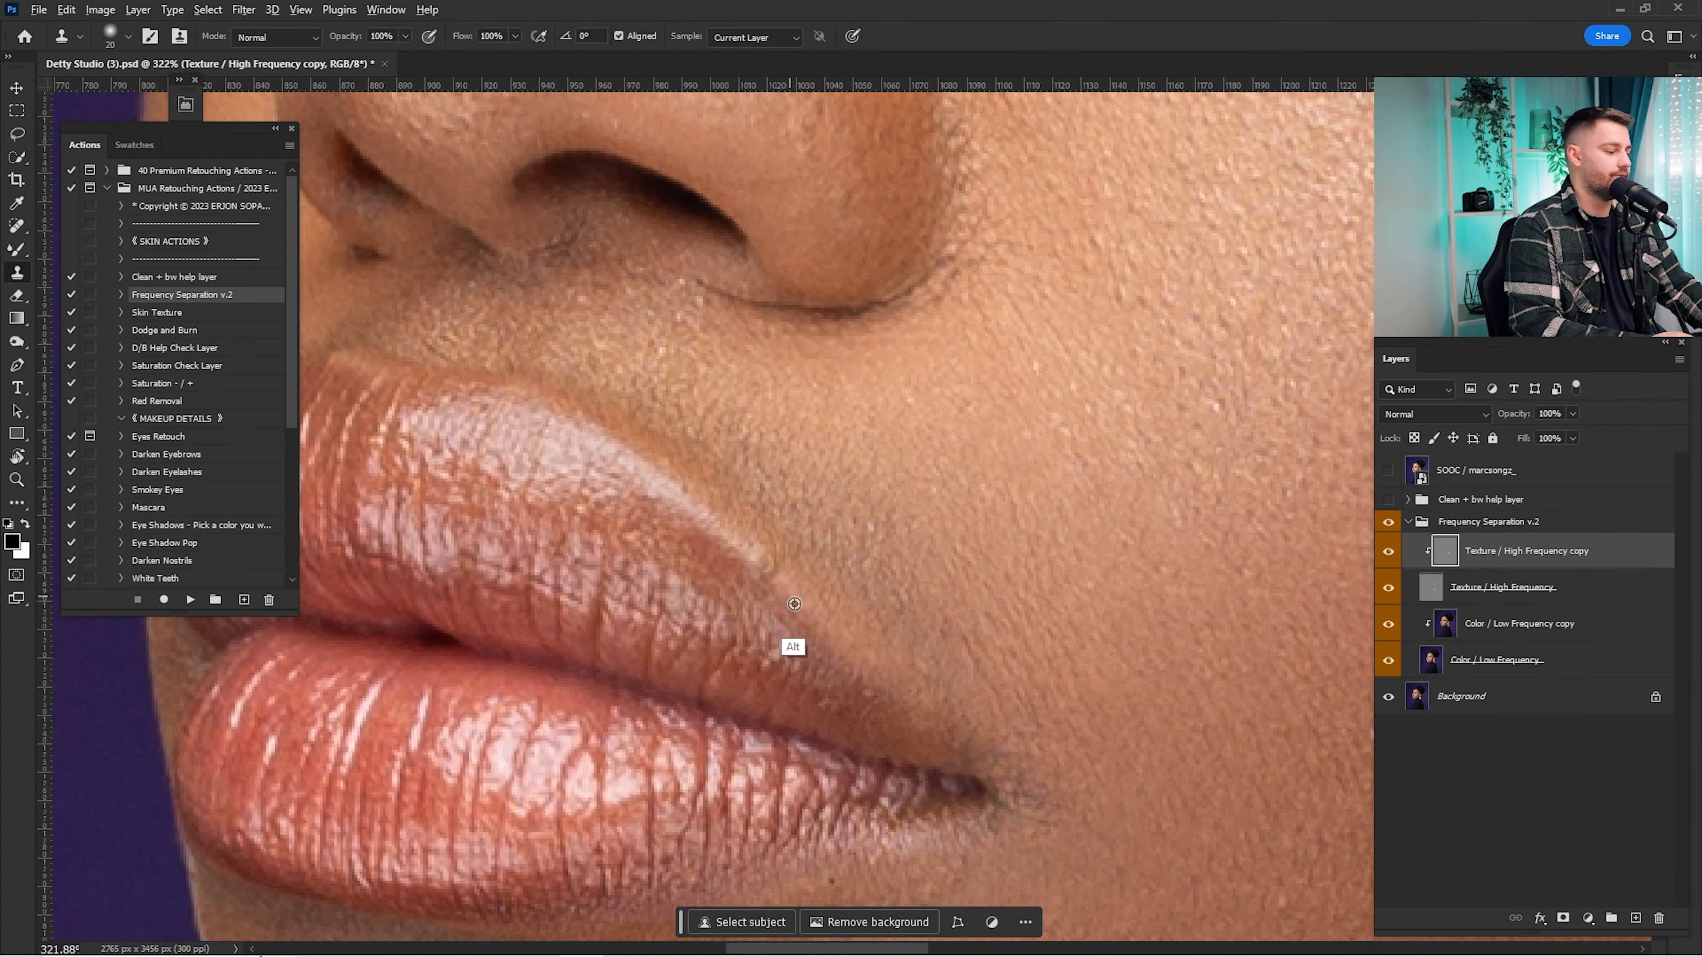
left_click_drag(760, 572, 777, 583)
Step: Clone out the bright blemish on the temple between the eyebrow's tail and the hairline
key("z")
left_click_drag(925, 538, 882, 537)
key("s")
key("ctrl+0")
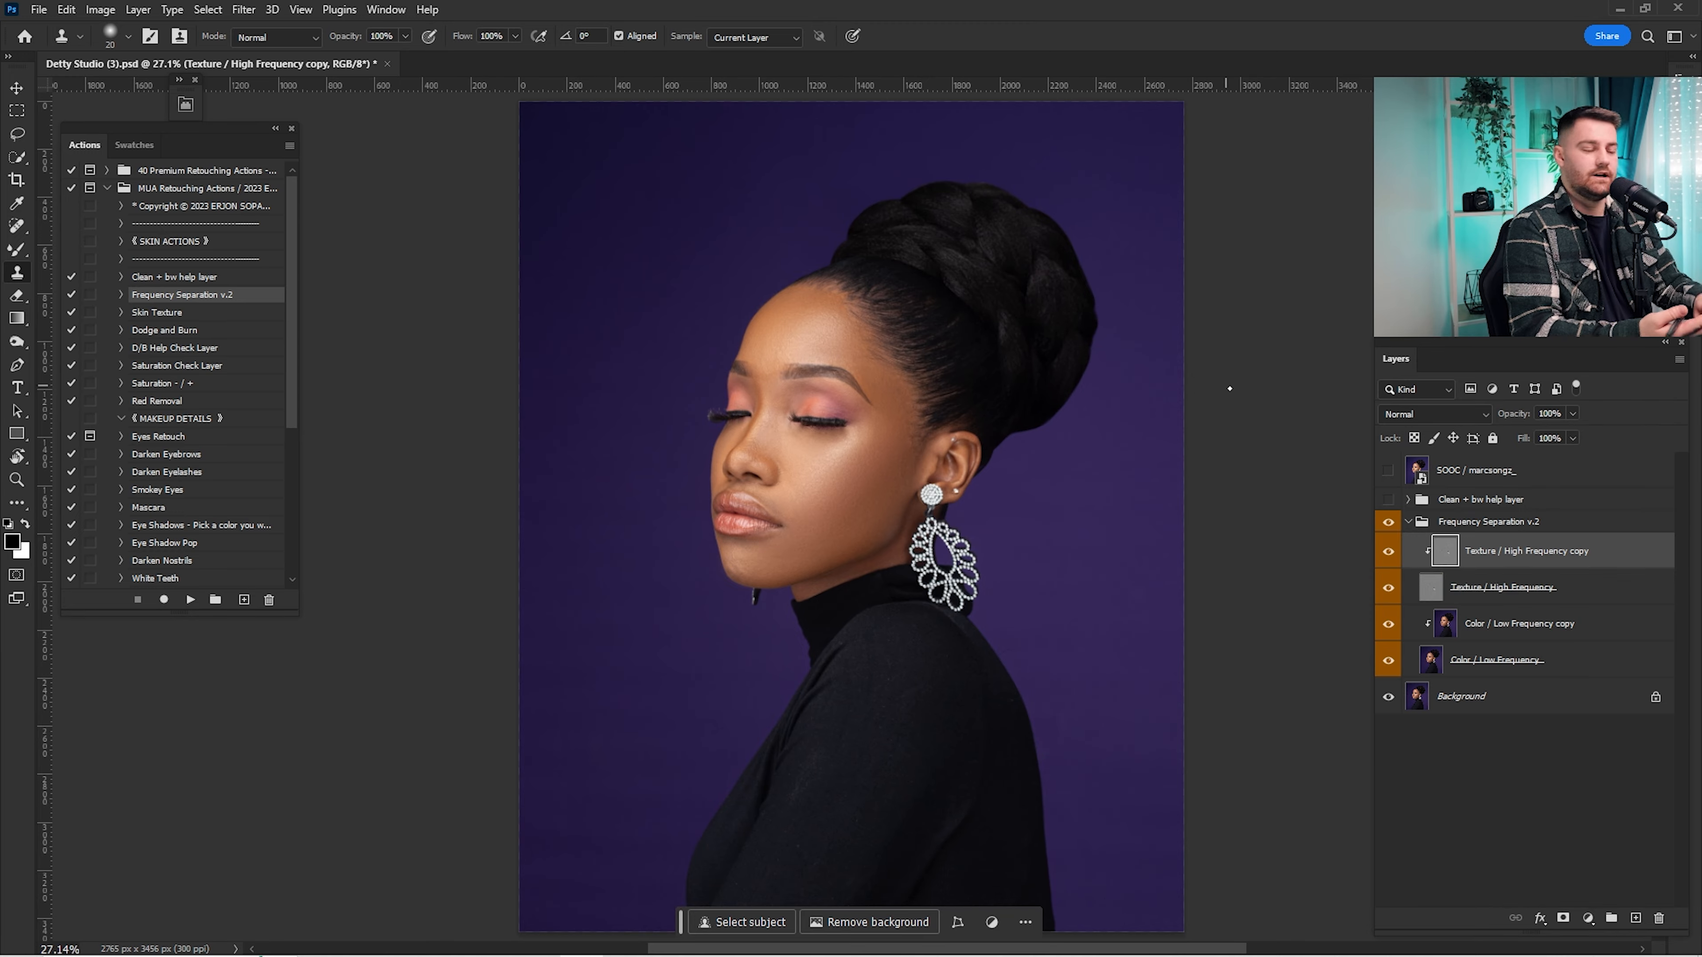
key("z")
mouse_move(944, 403)
left_mouse_down()
mouse_move(981, 479)
mouse_move(1044, 532)
mouse_move(1316, 525)
left_mouse_up()
left_click_drag(1062, 581, 1105, 616)
key("s")
left_click(940, 452, "alt")
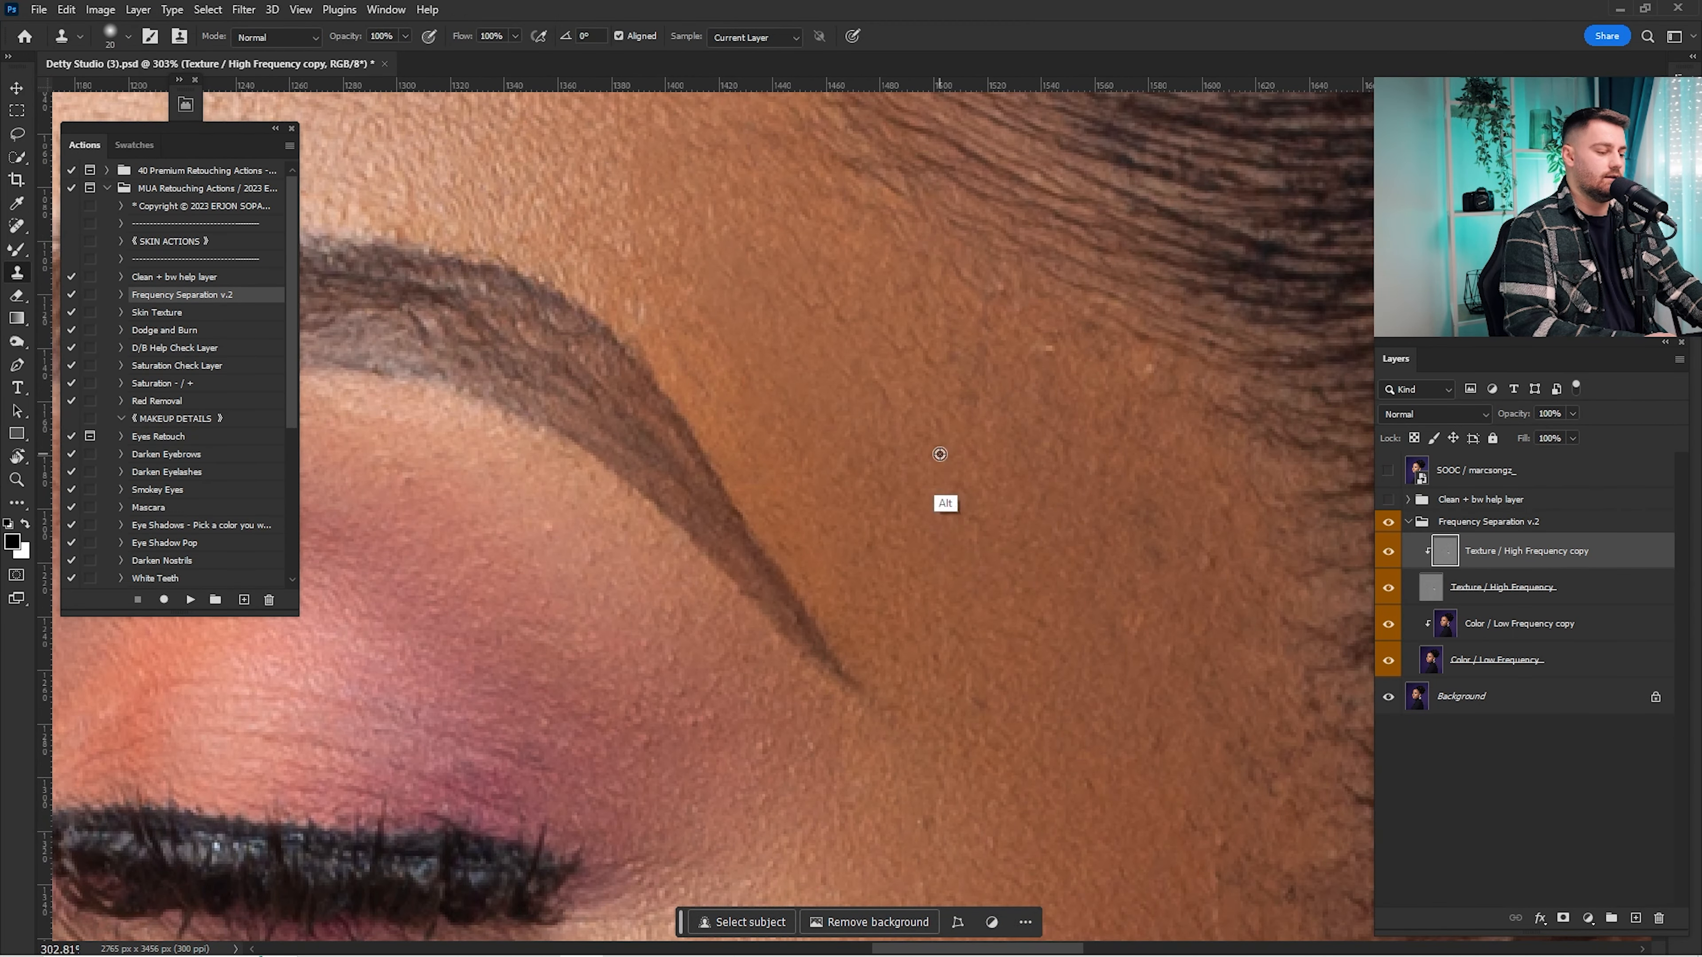
left_click(898, 398)
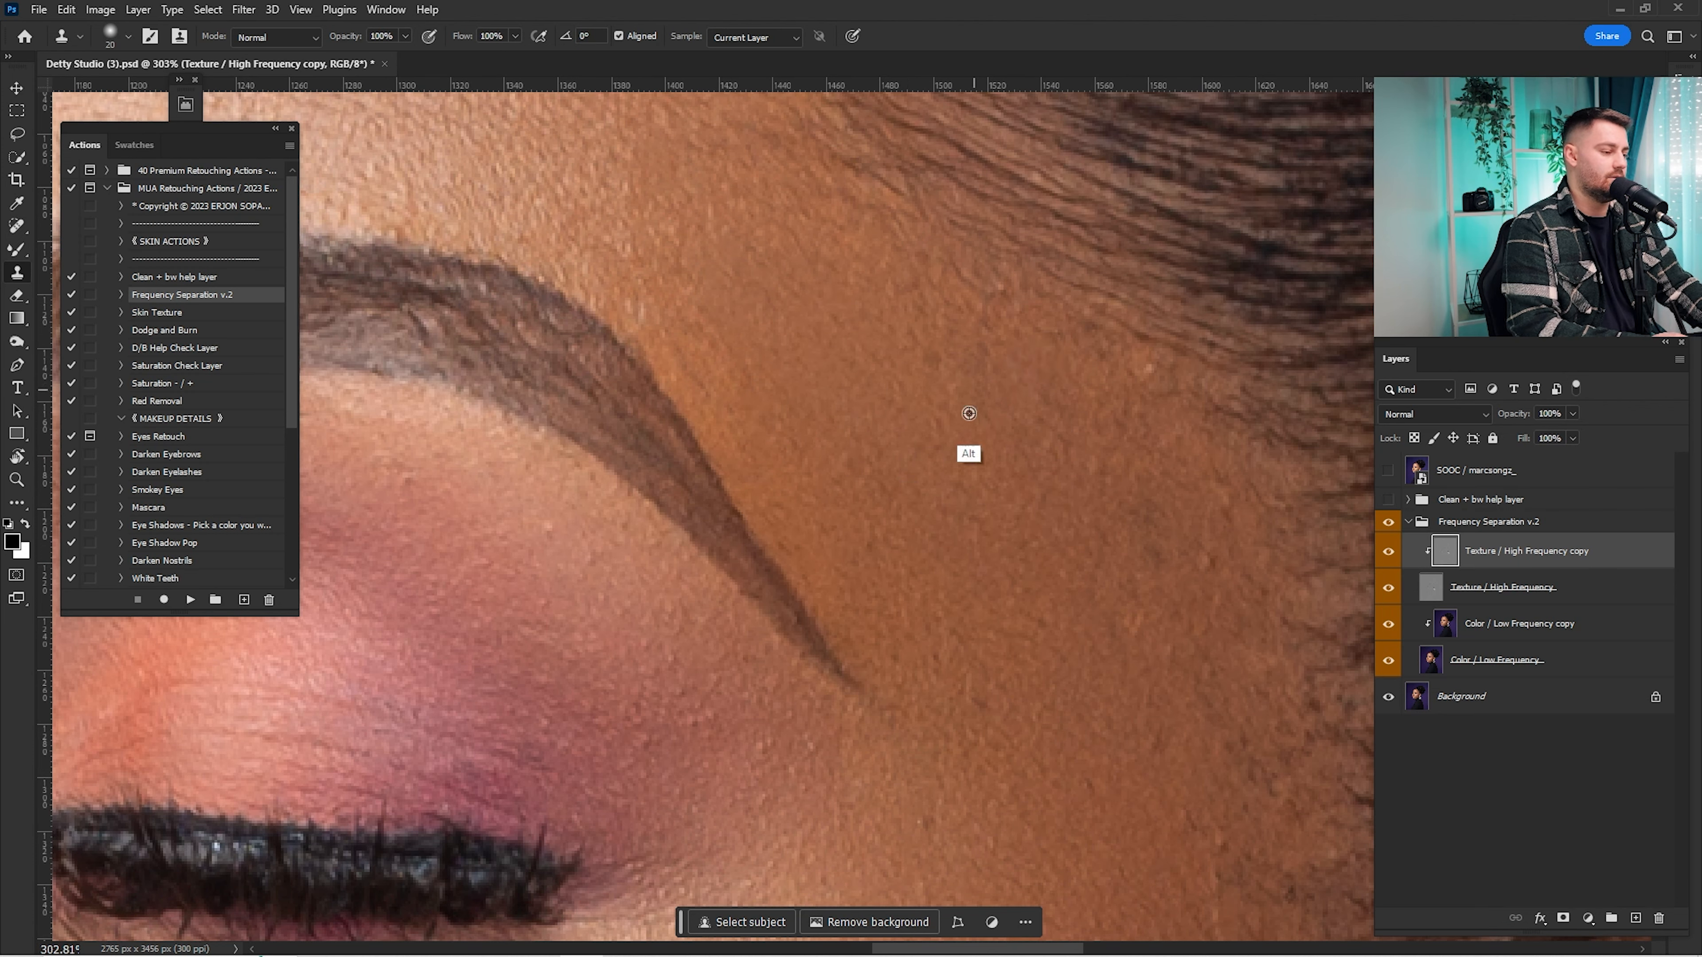
Step: Even out the temple's skin texture from beside the outer eye up along the hairline with freshly sampled skin
left_click_drag(993, 589, 970, 382)
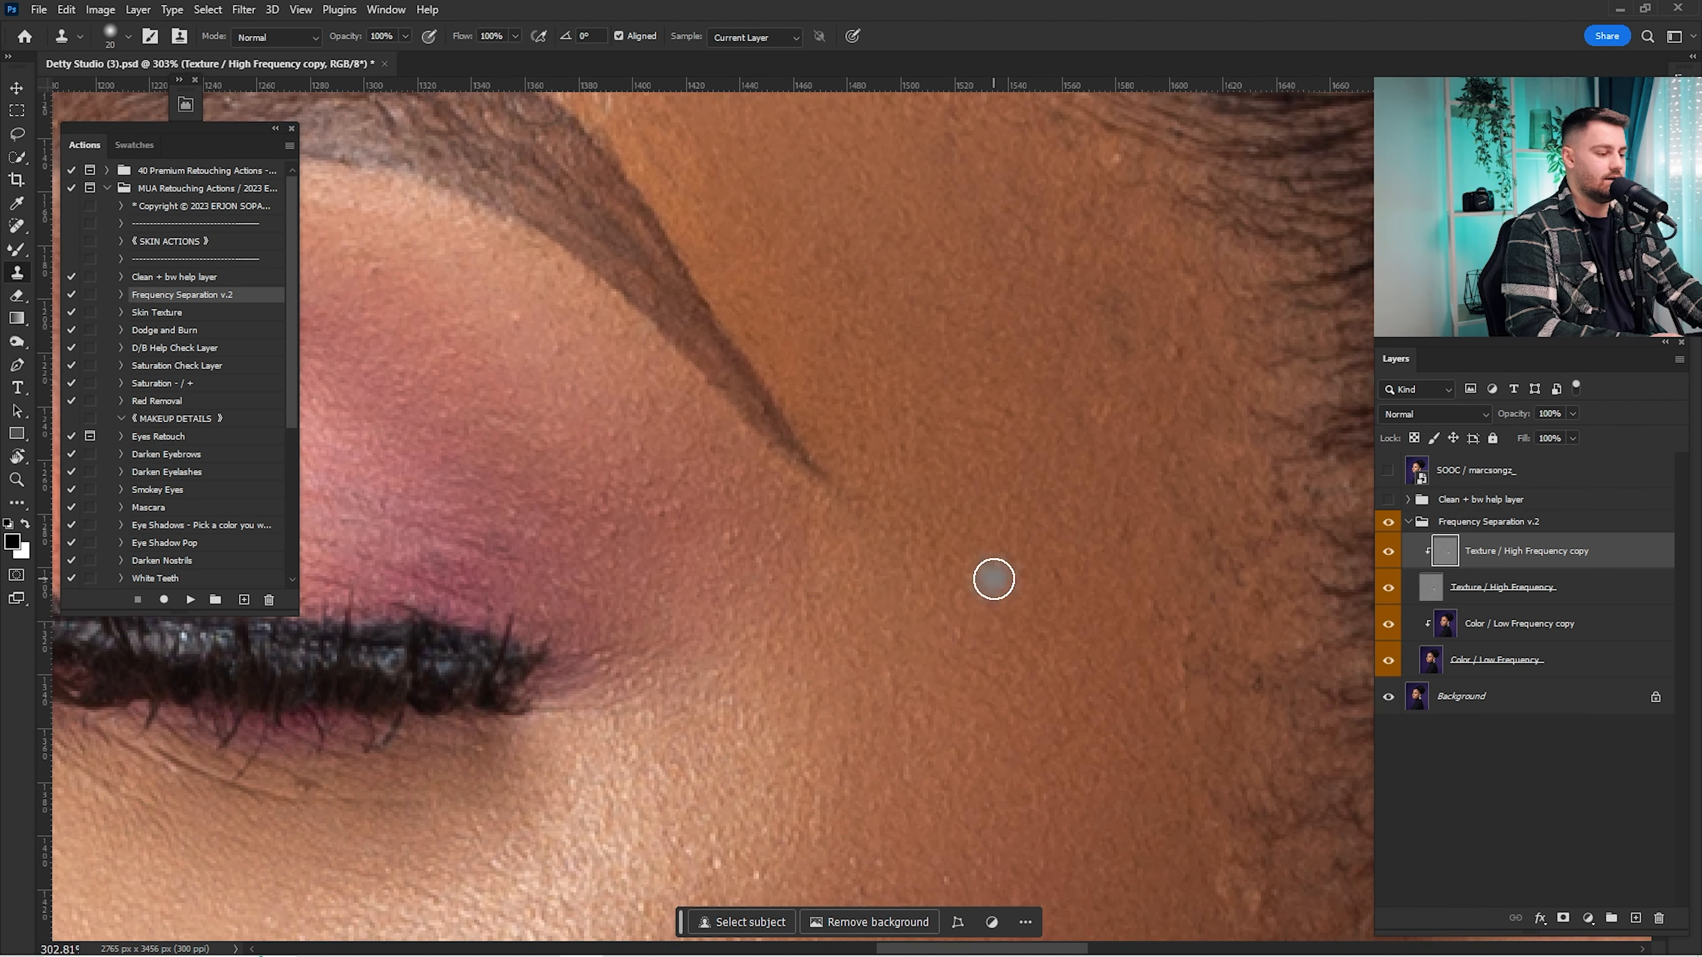
left_click_drag(1056, 480, 993, 282)
left_click(1025, 539, "alt")
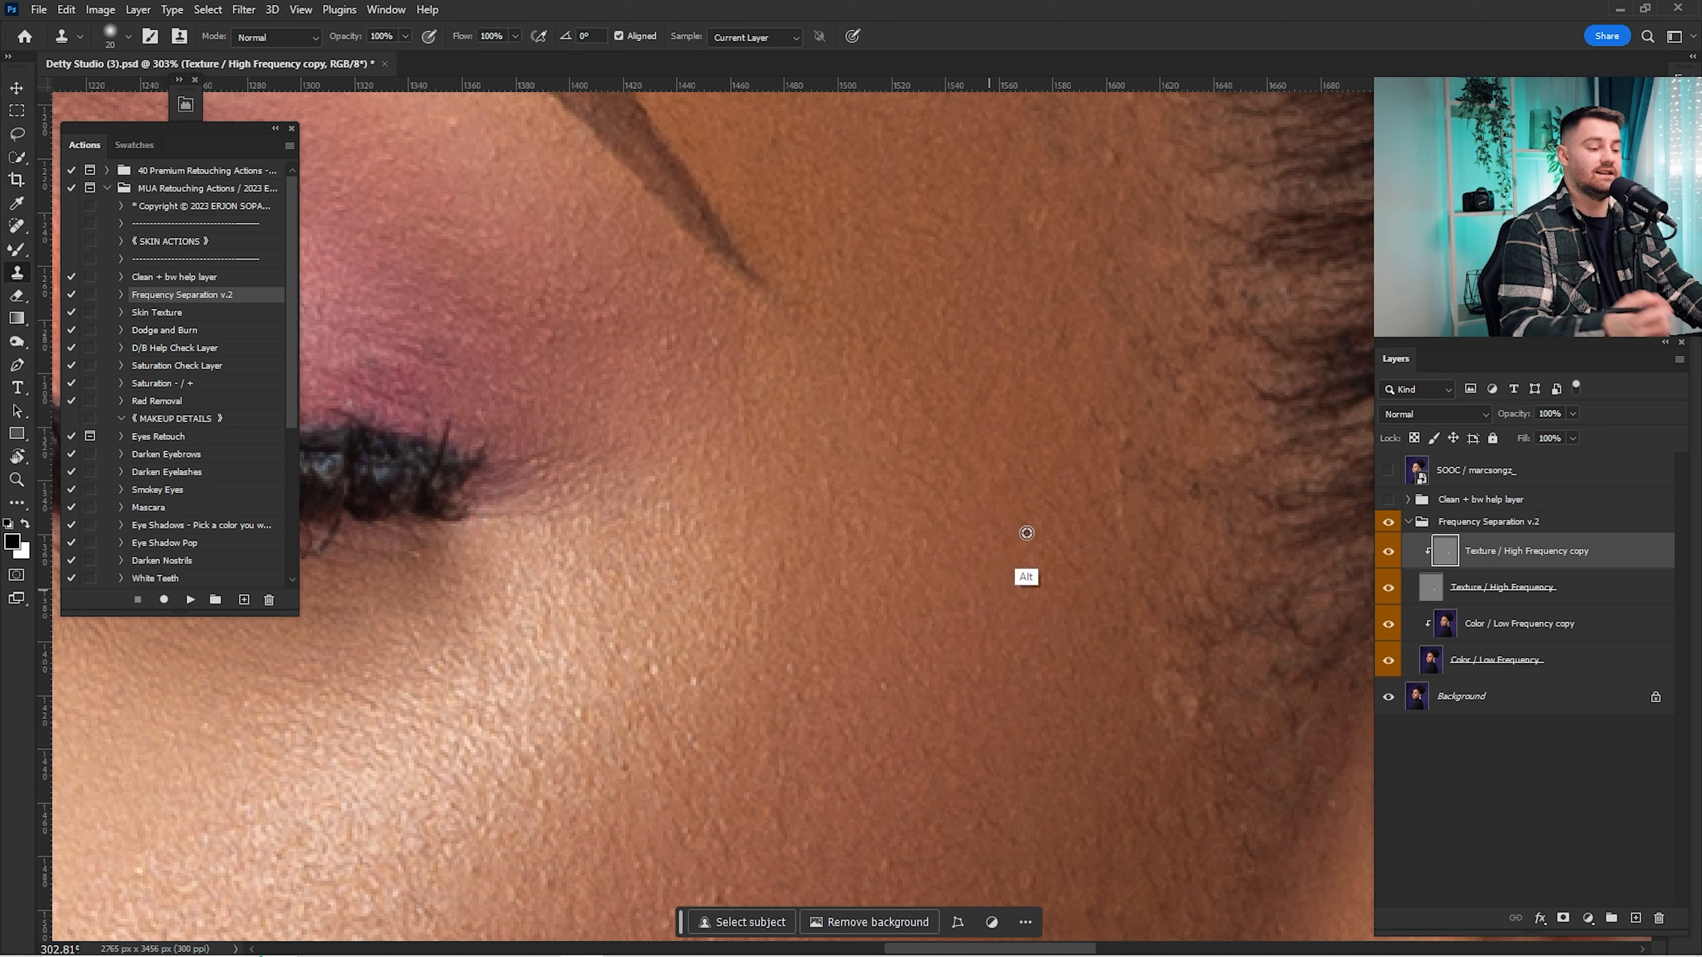
left_click_drag(1083, 425, 1113, 512)
left_click(1107, 616, "alt")
left_click_drag(1188, 697, 1188, 737)
left_click_drag(1089, 404, 1104, 672)
left_click(1102, 673, "alt")
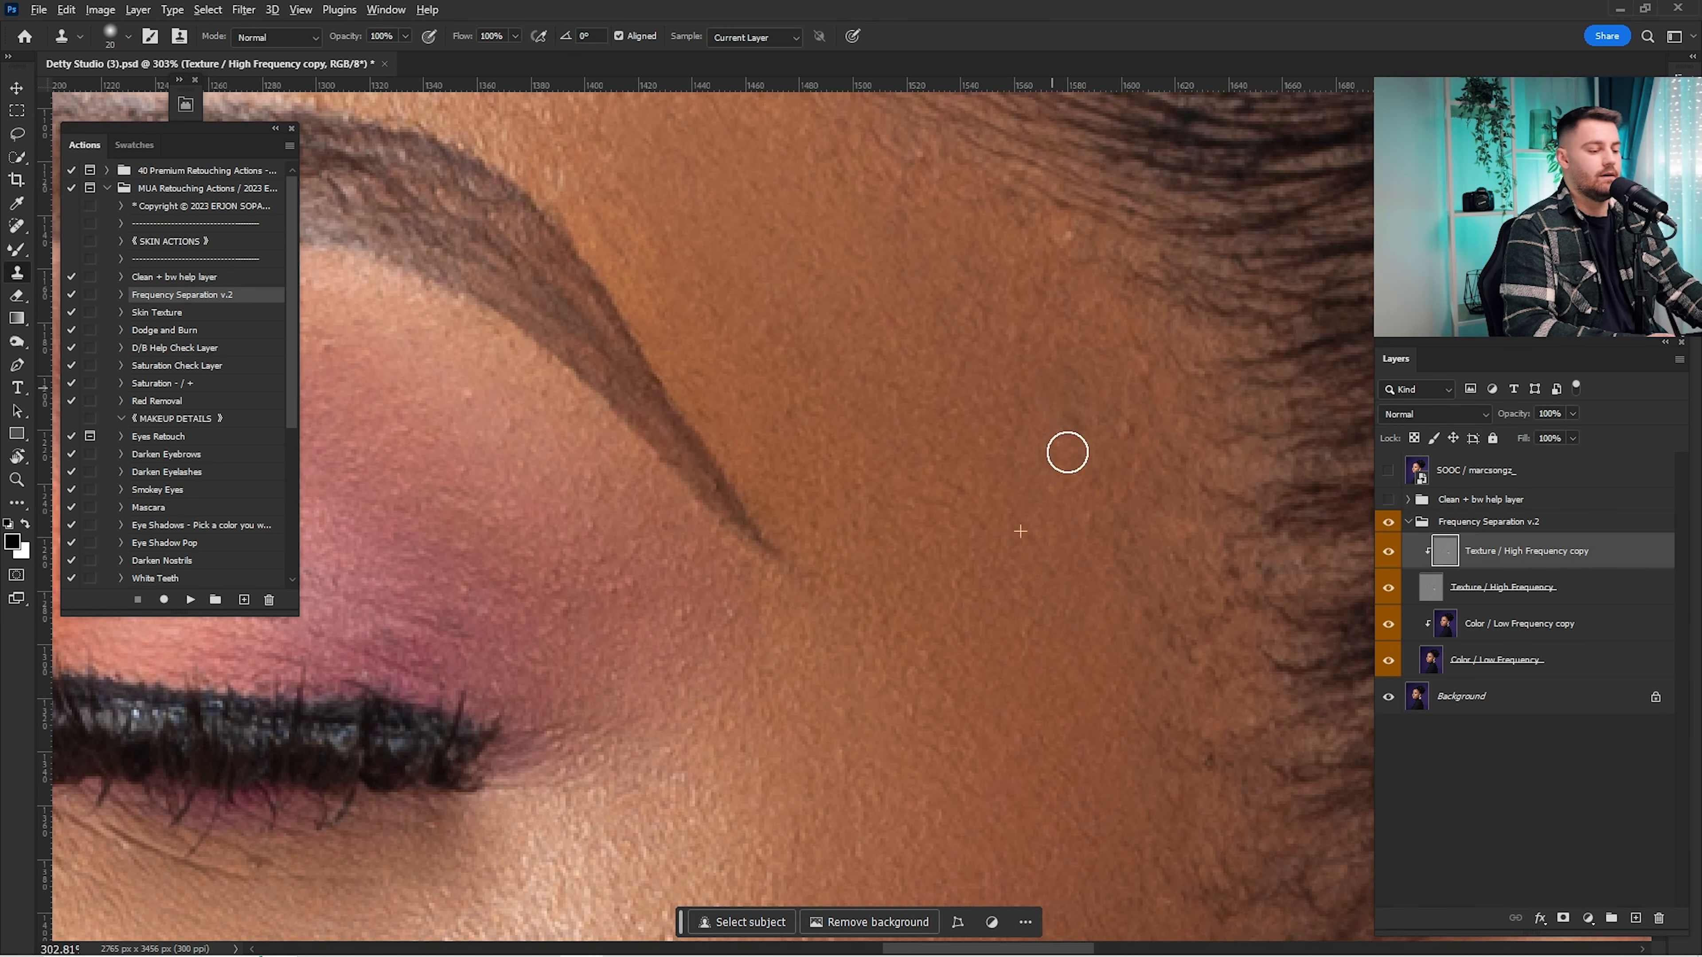
left_click_drag(1112, 439, 1132, 474)
left_click_drag(1065, 357, 1075, 547)
Step: Clone smooth texture over the uneven skin on the brow bone beneath the eyebrow
left_click_drag(645, 573, 1037, 479)
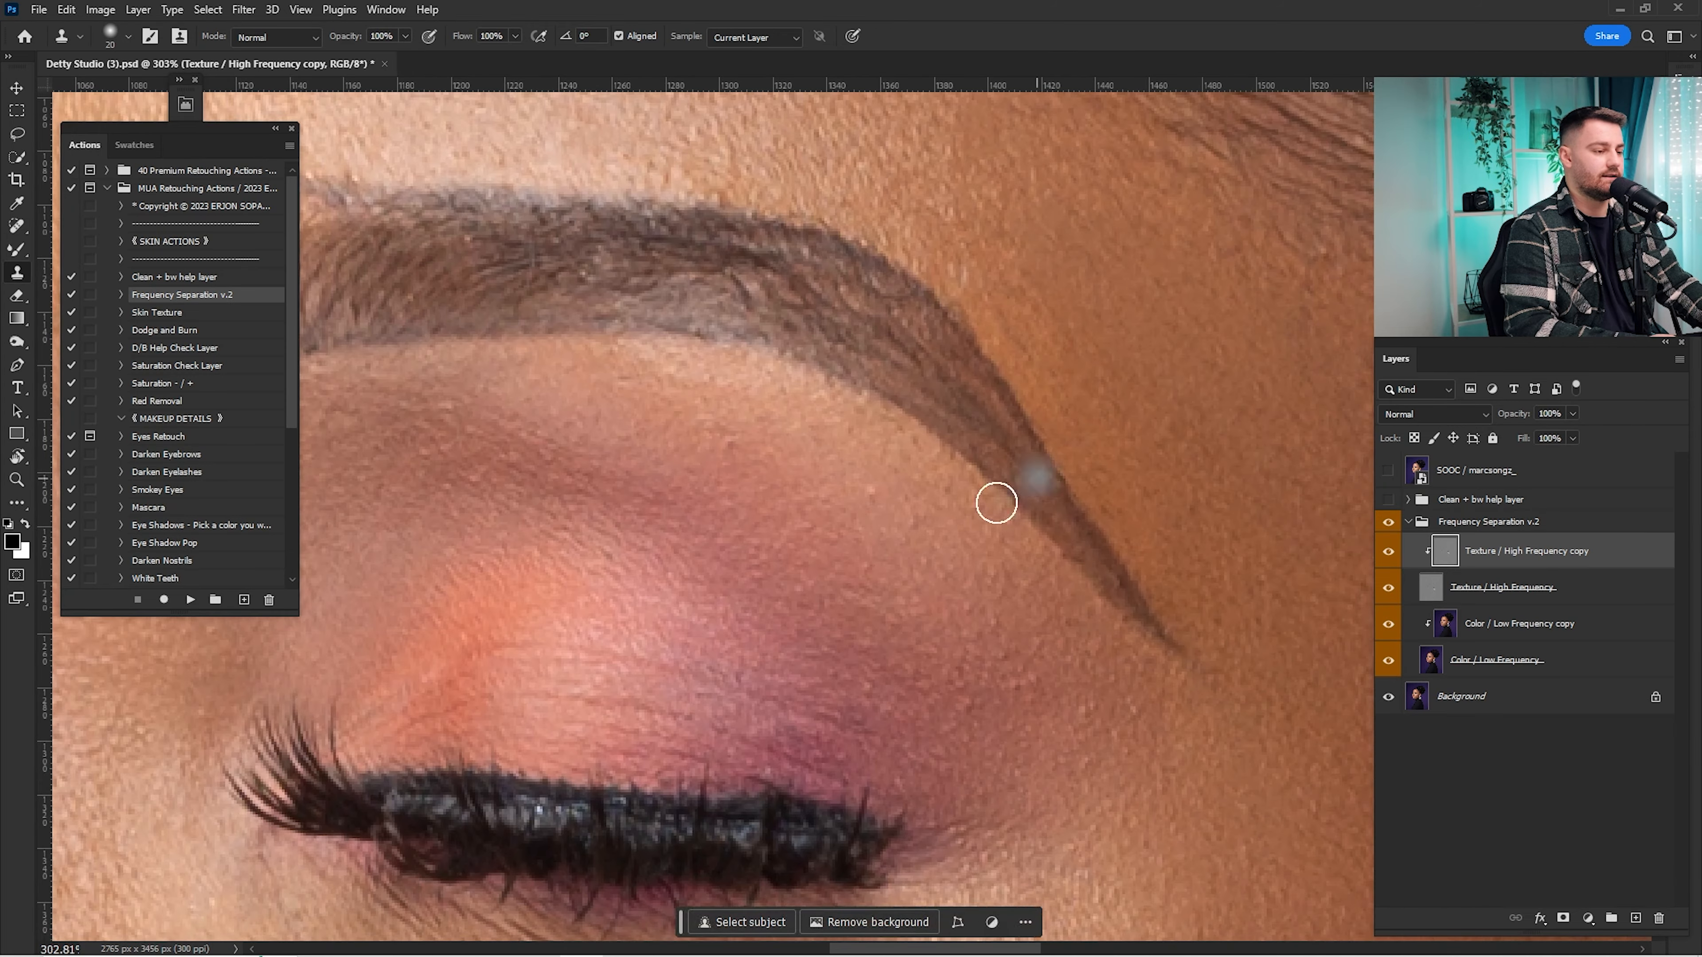
left_click(924, 580, "alt")
left_click(779, 542, "alt")
left_click(747, 444)
Step: Clean the skin texture around the eyebrow's tail and on the temple above it with the Clone Stamp
left_click_drag(837, 417, 720, 419)
mouse_move(1015, 382)
left_mouse_down()
mouse_move(1045, 540)
mouse_move(1075, 585)
mouse_move(1126, 585)
left_mouse_up()
left_click(1008, 567)
left_click(1013, 513, "alt")
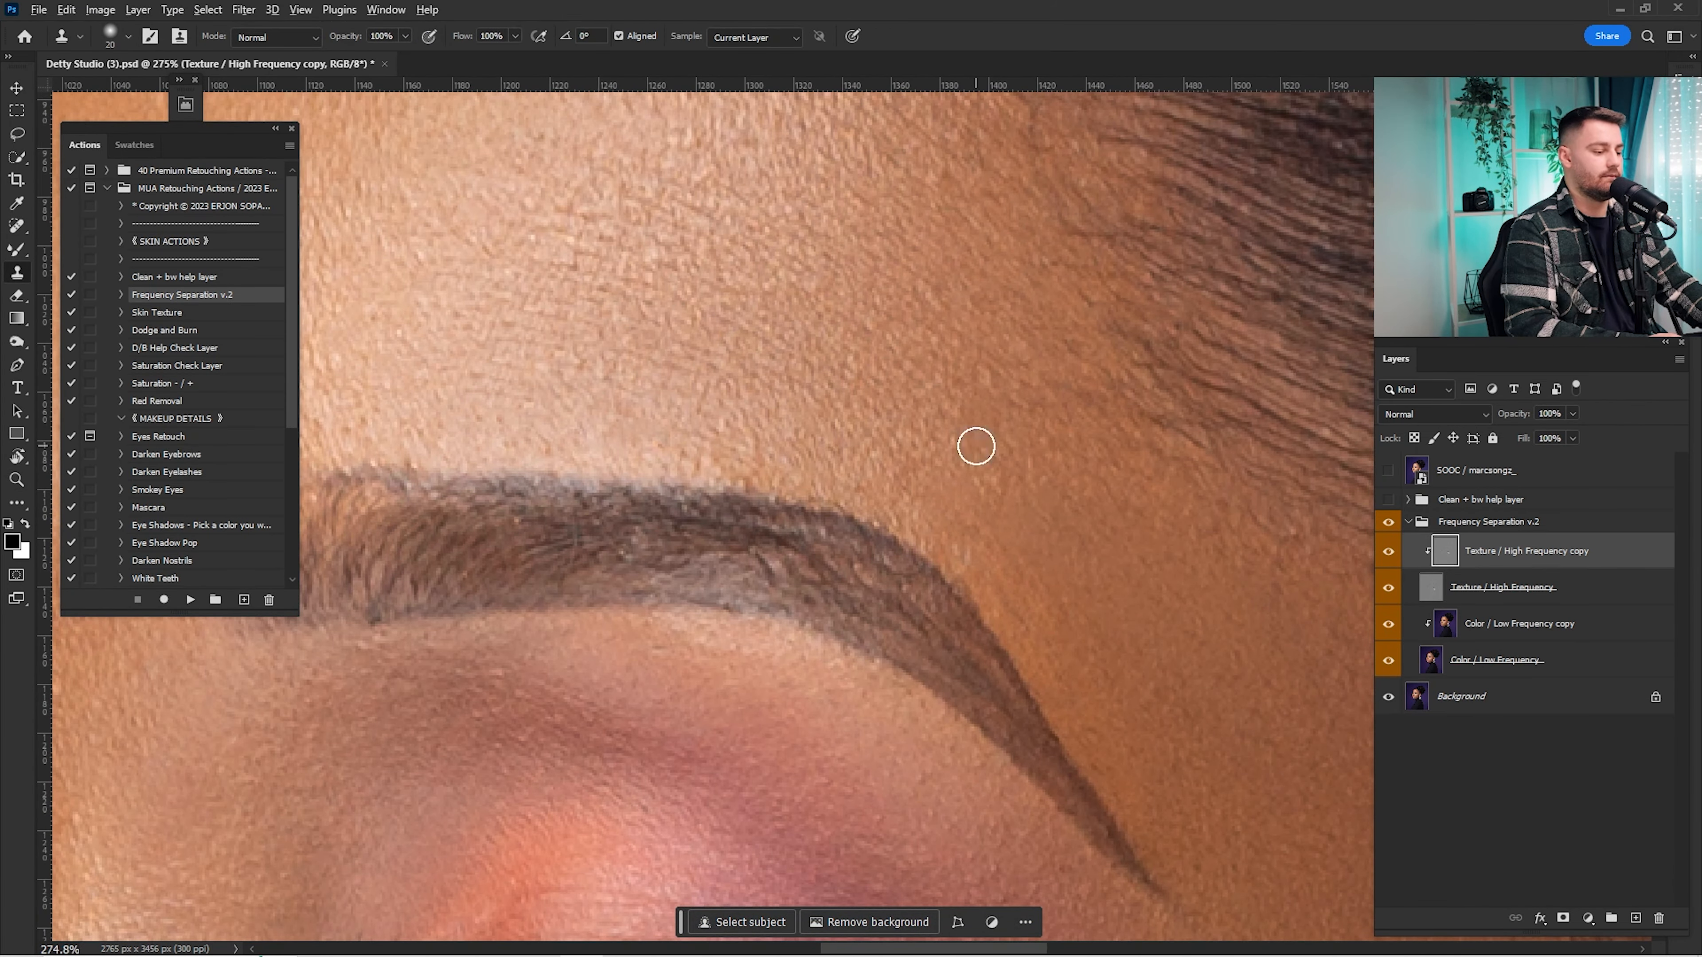
left_click_drag(985, 409, 917, 517)
key("s")
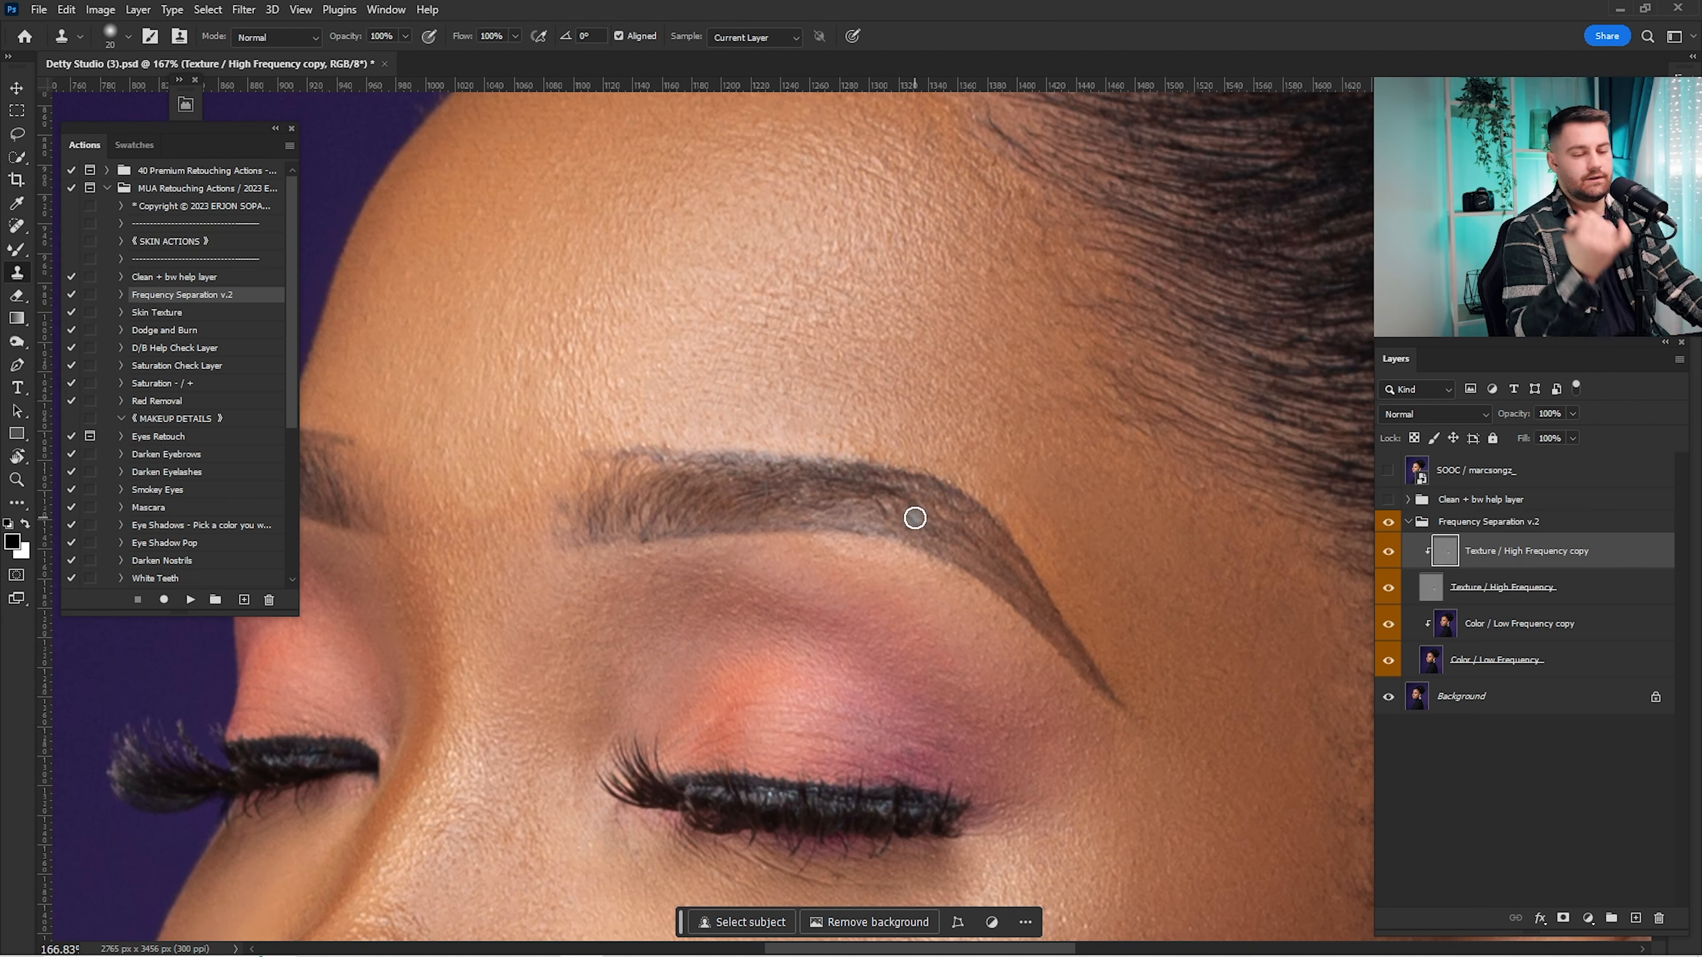
key("ctrl+0")
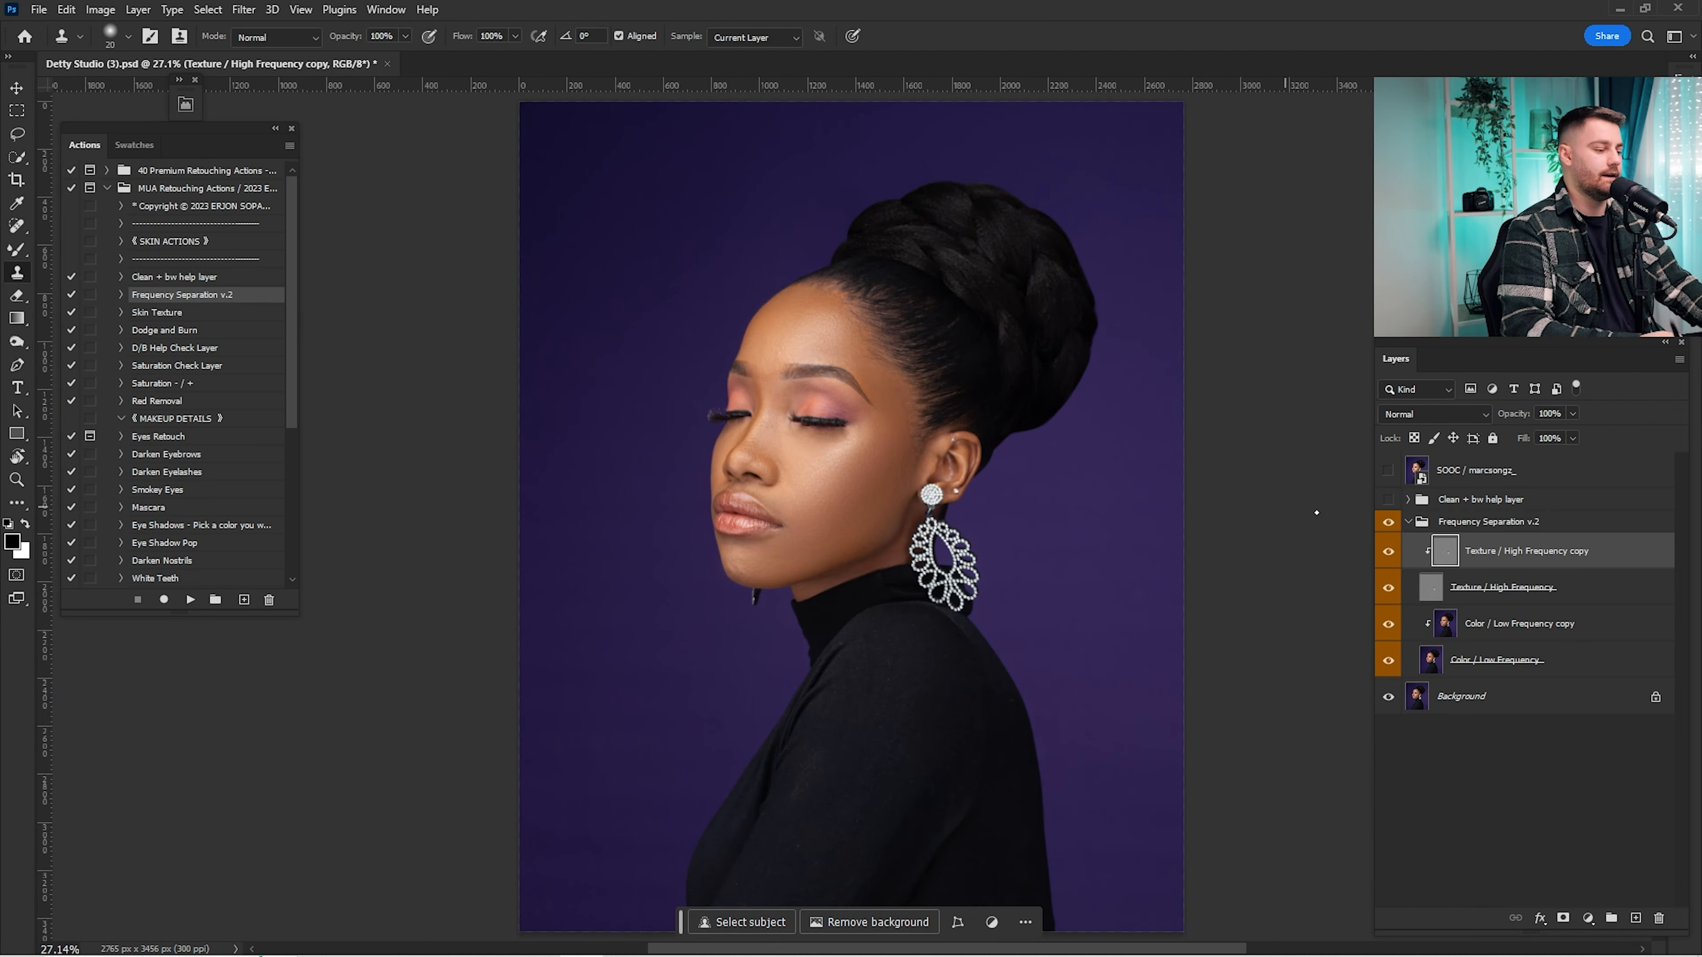
Step: Hide and show the Frequency Separation v.2 group to compare the whole portrait, and reselect the Texture / High Frequency copy layer
left_click(1431, 526)
left_click(1408, 522)
left_click(1388, 522)
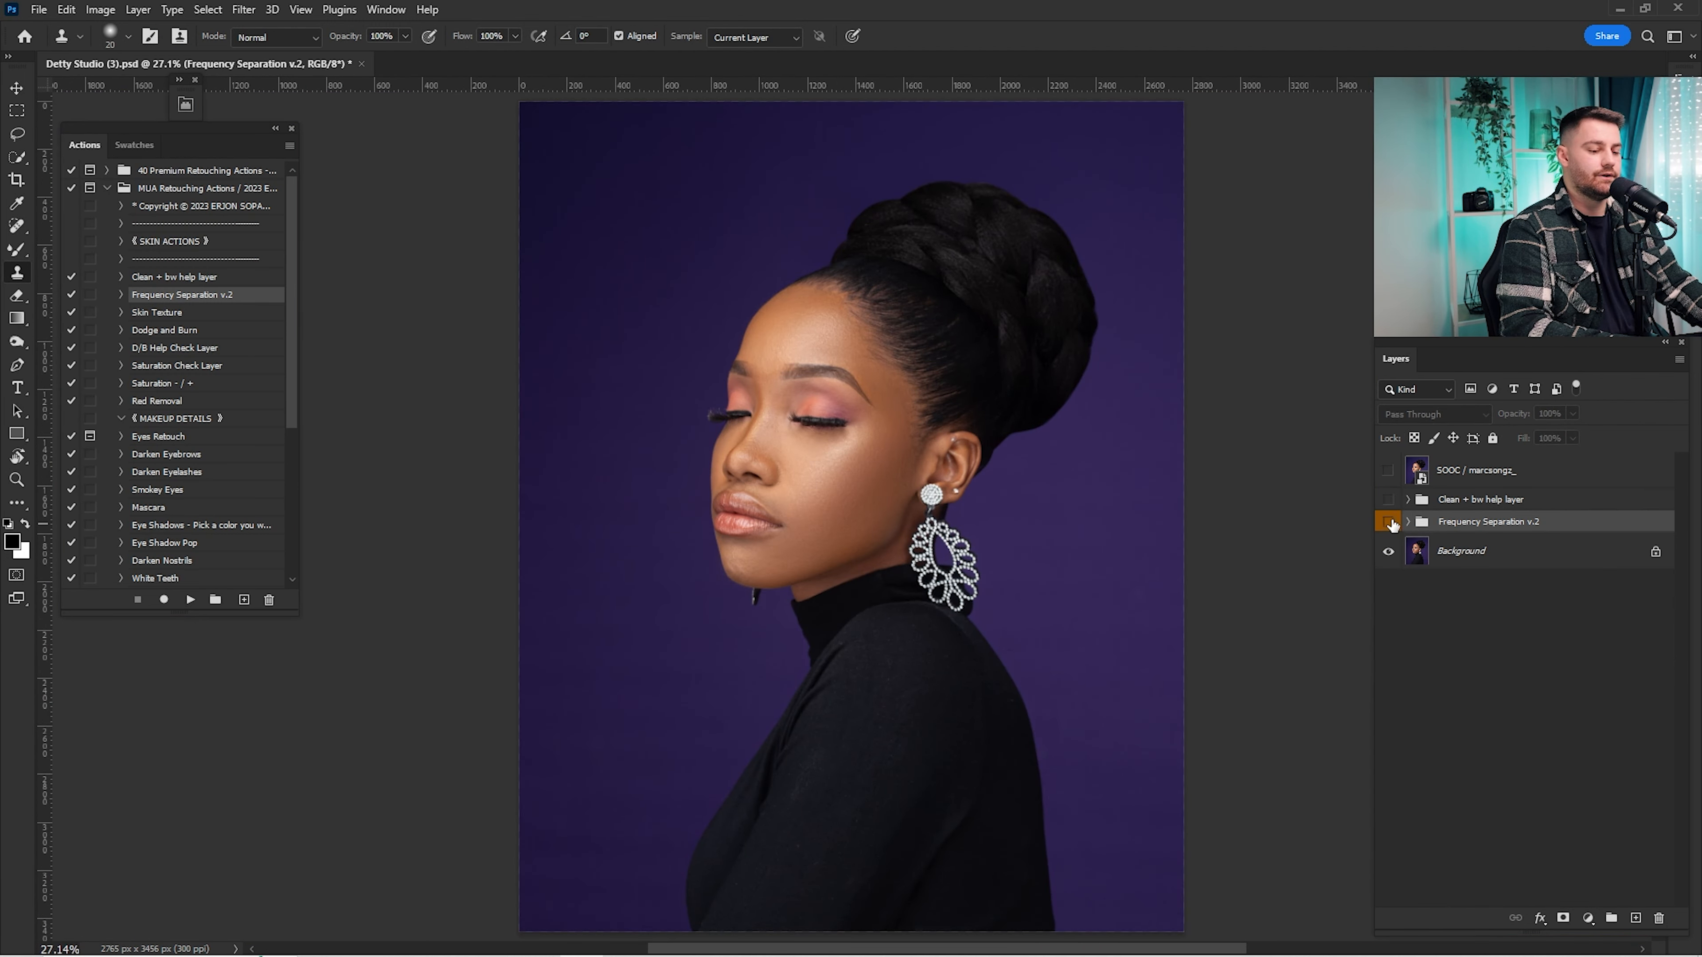
left_click(1388, 522)
left_click(1408, 522)
left_click(1541, 550)
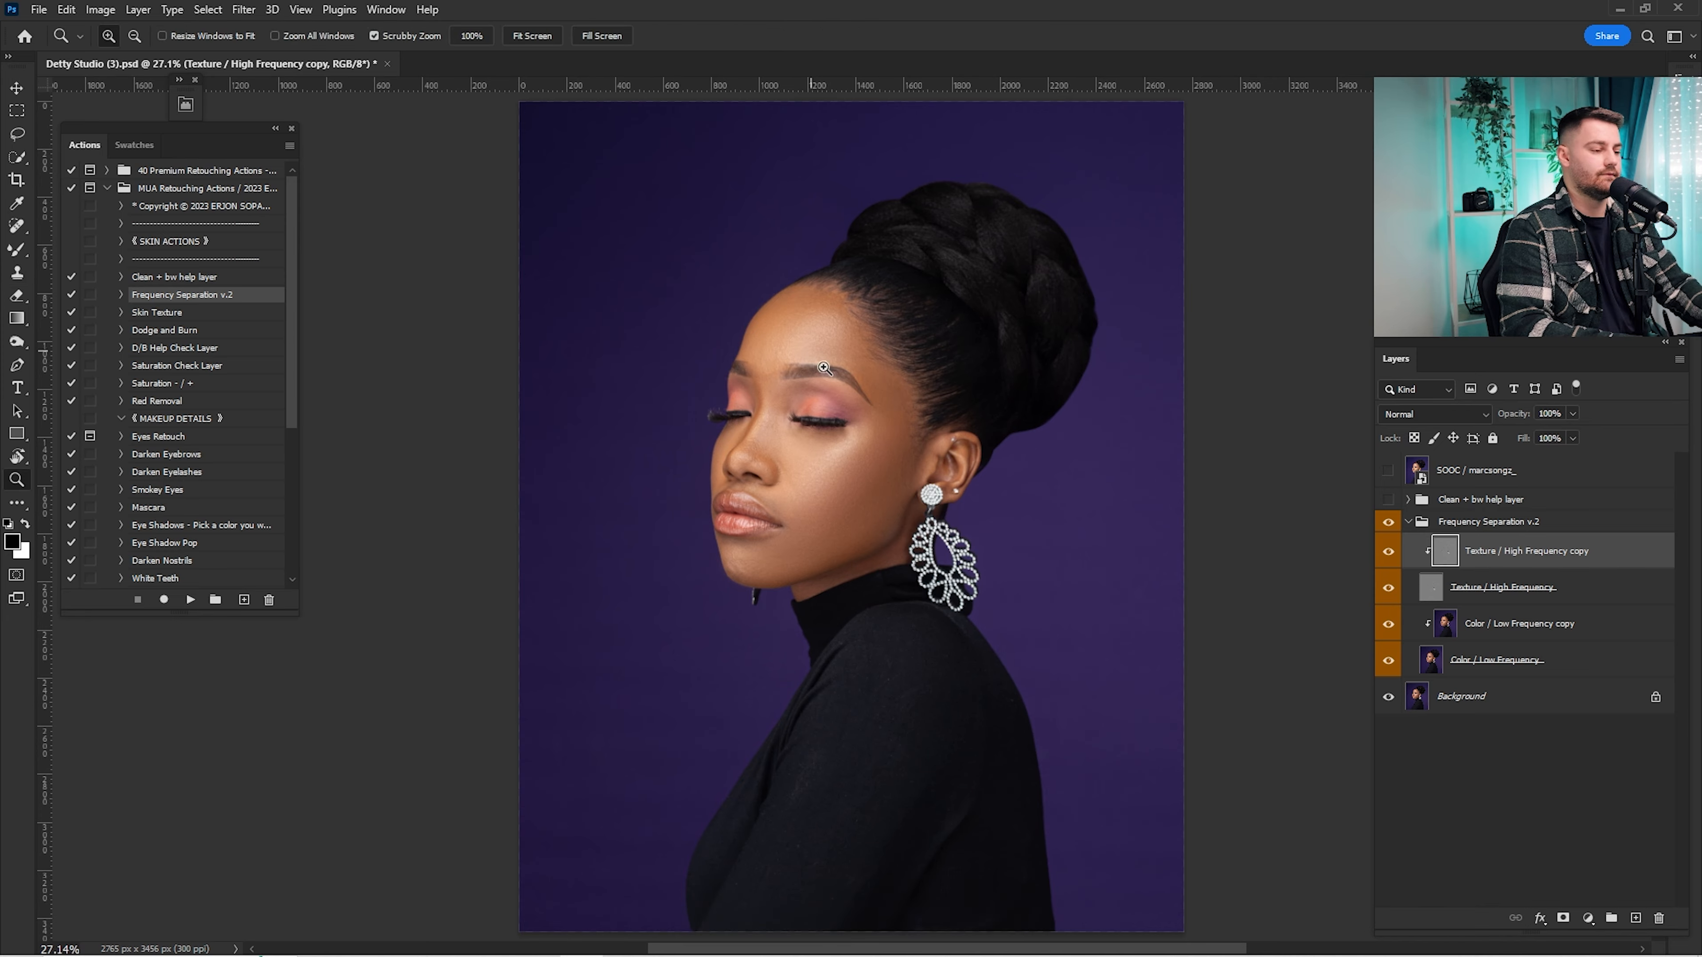
Step: Compare the face up close with the Frequency Separation v.2 group hidden and shown
left_click_drag(792, 351, 1092, 563)
mouse_move(945, 480)
left_mouse_down()
mouse_move(984, 486)
mouse_move(957, 452)
mouse_move(1033, 433)
left_mouse_up()
key("z")
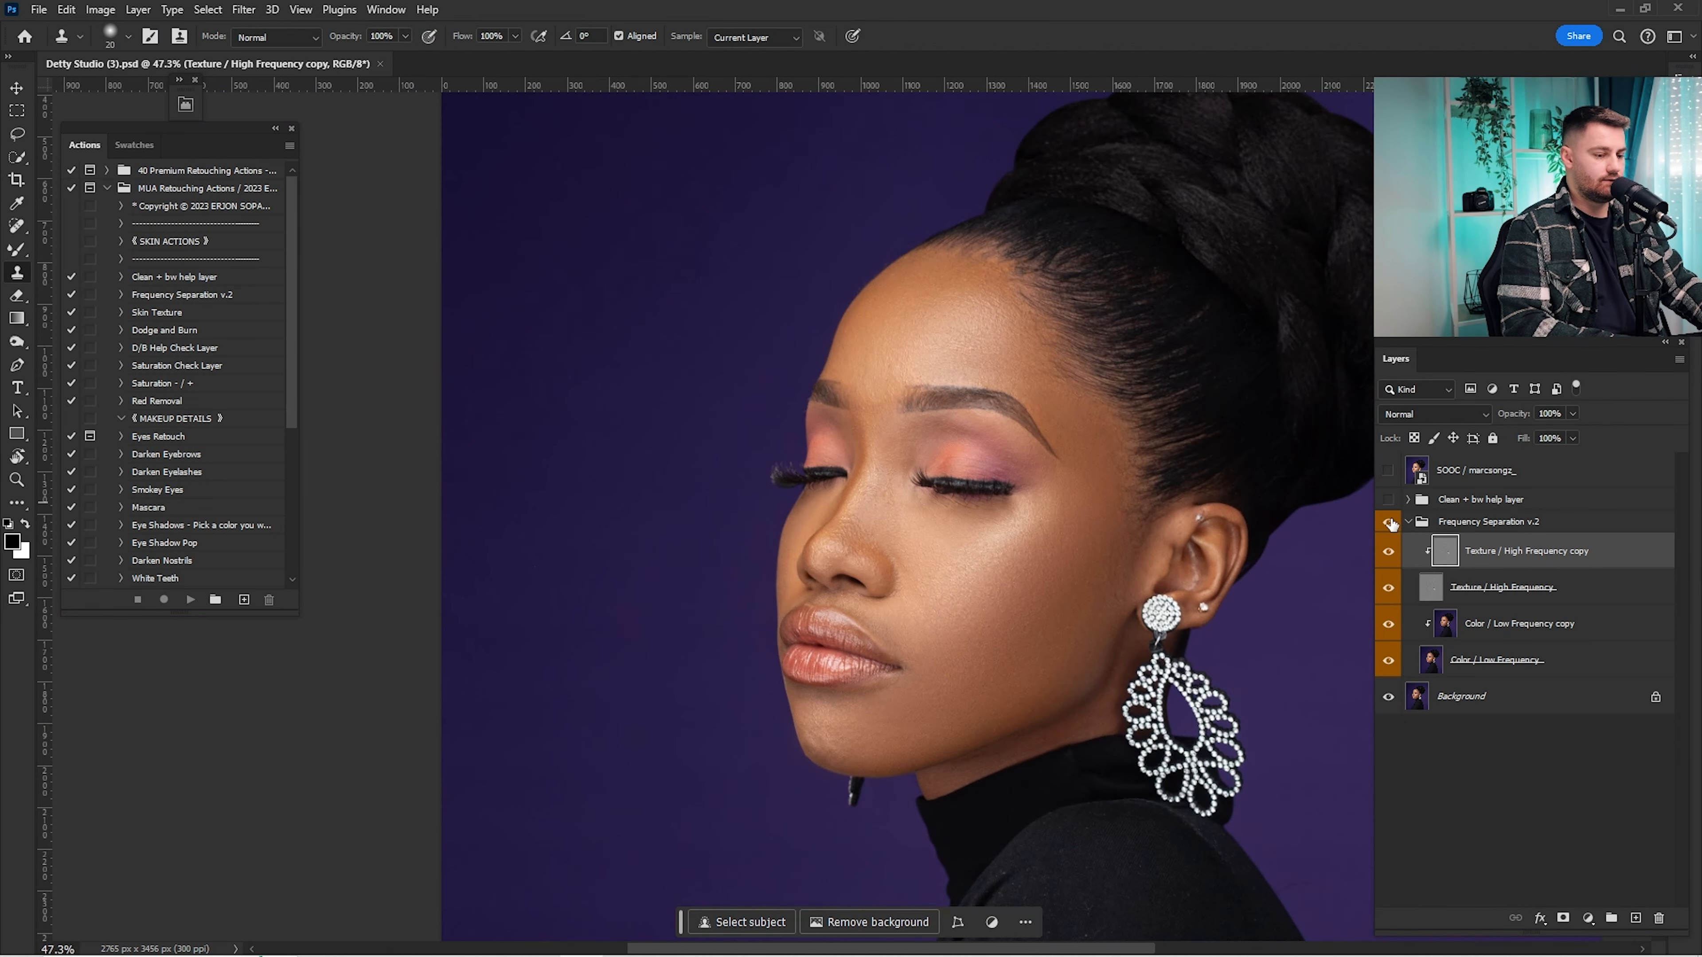
left_click(1388, 523)
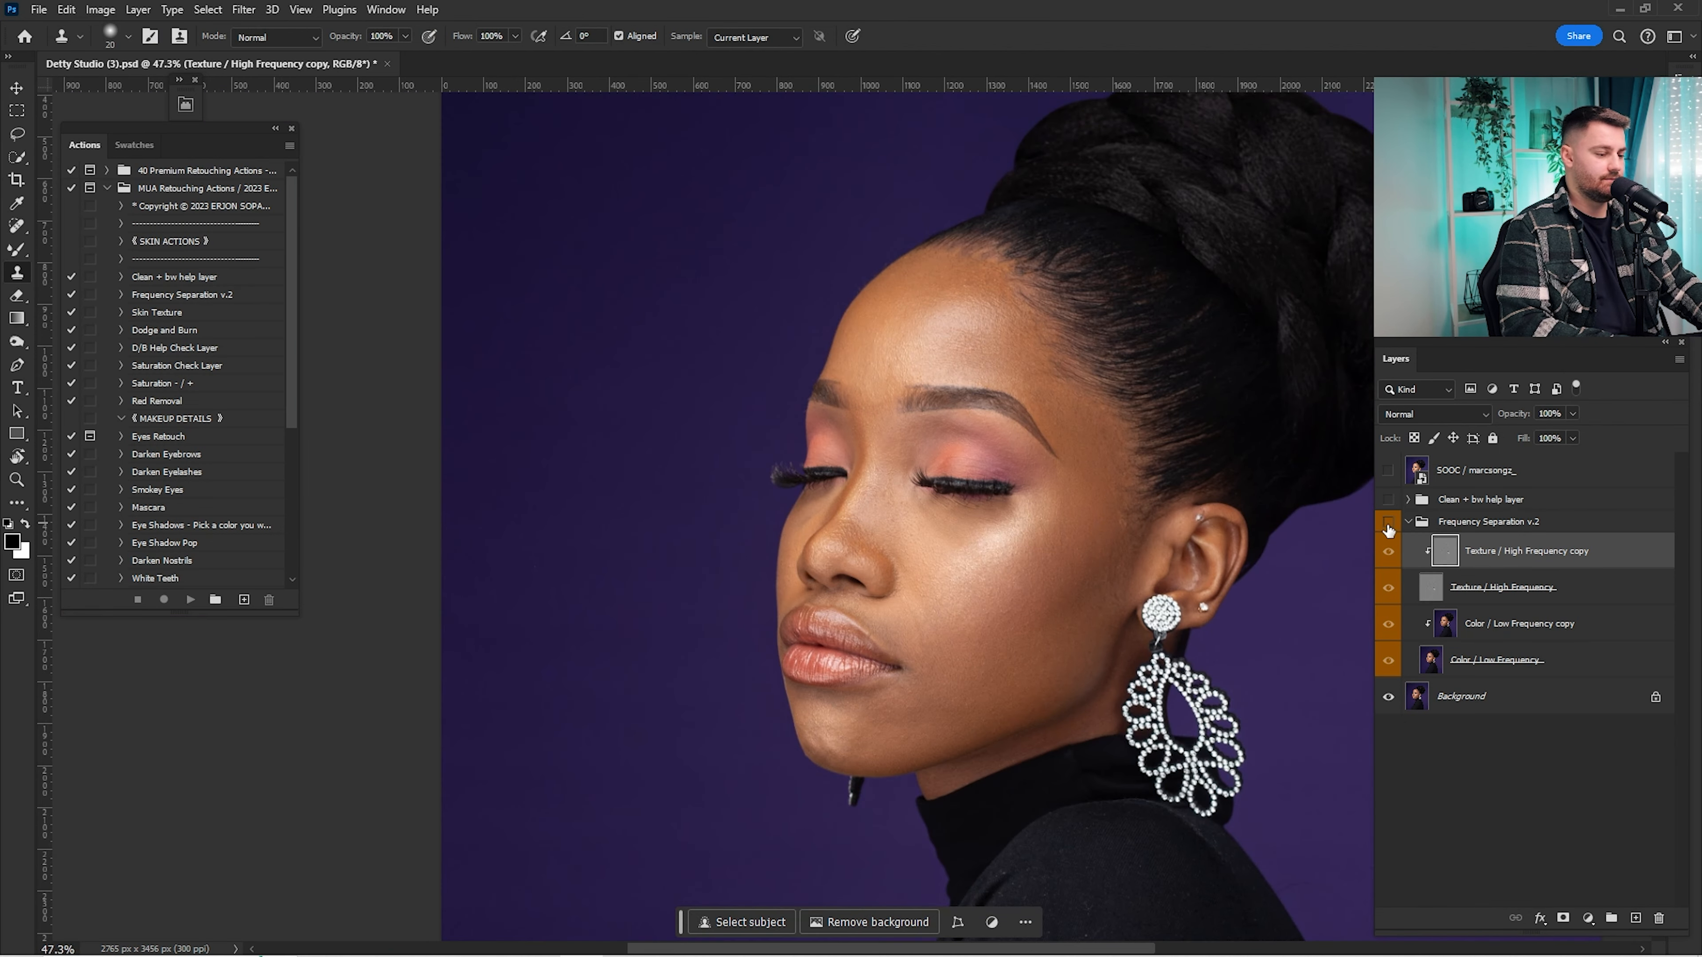
left_click(1389, 527)
left_click(1388, 527)
left_click(1391, 526)
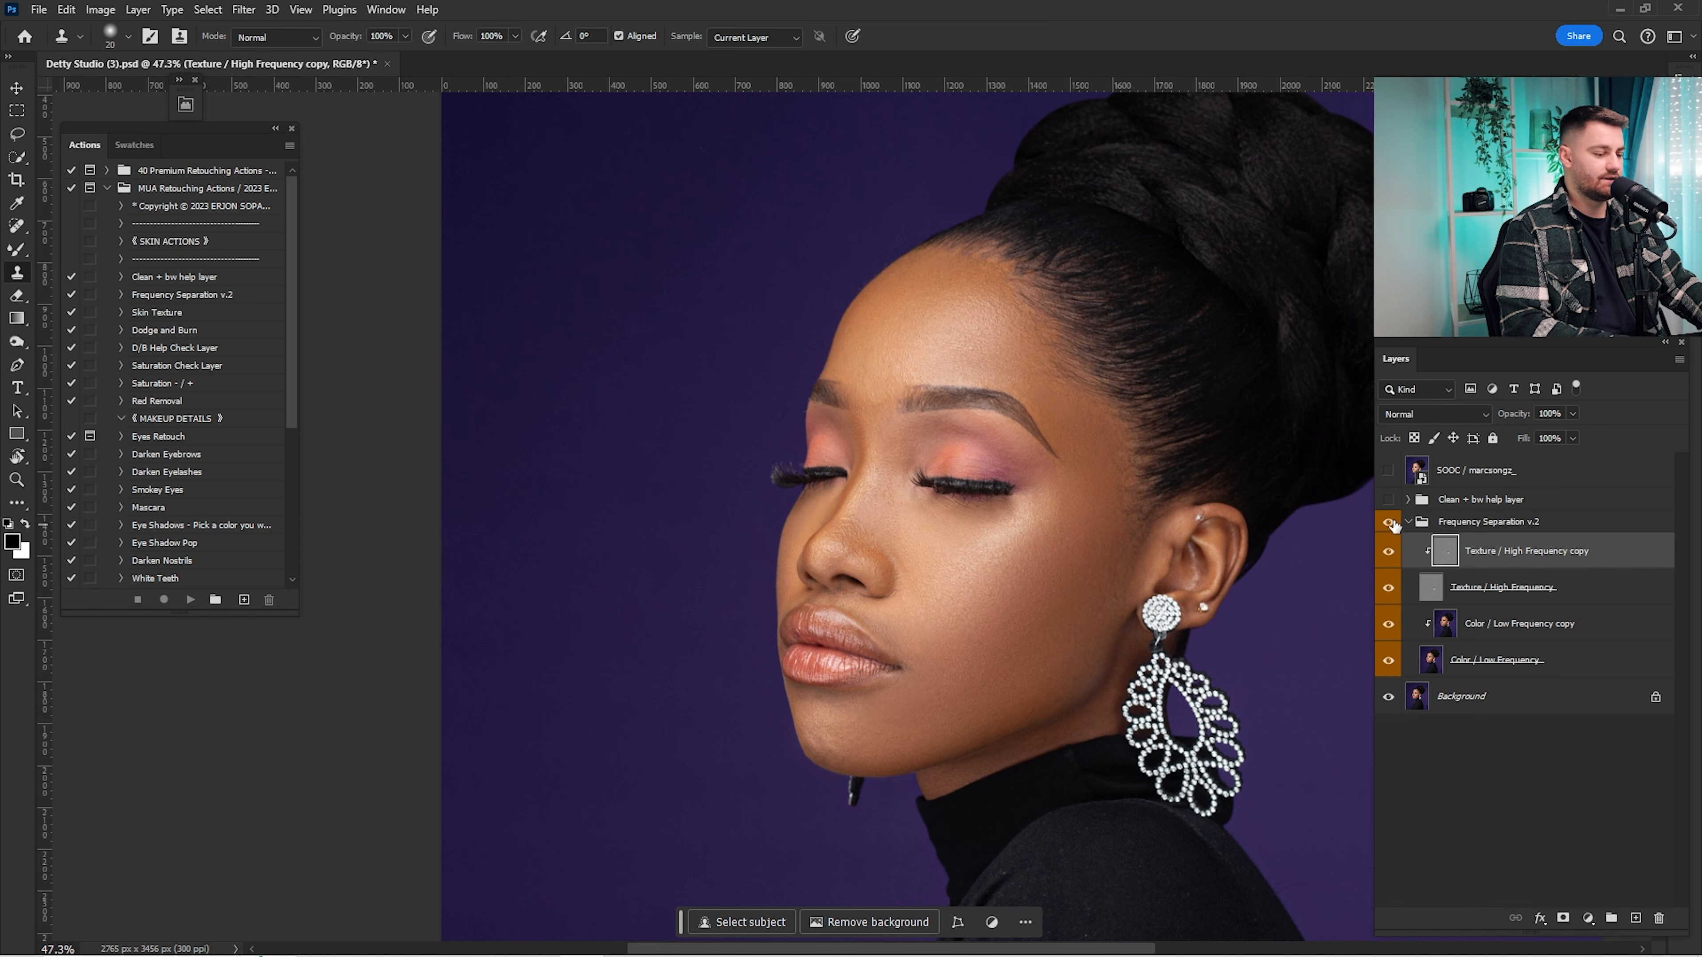
key("ctrl+0")
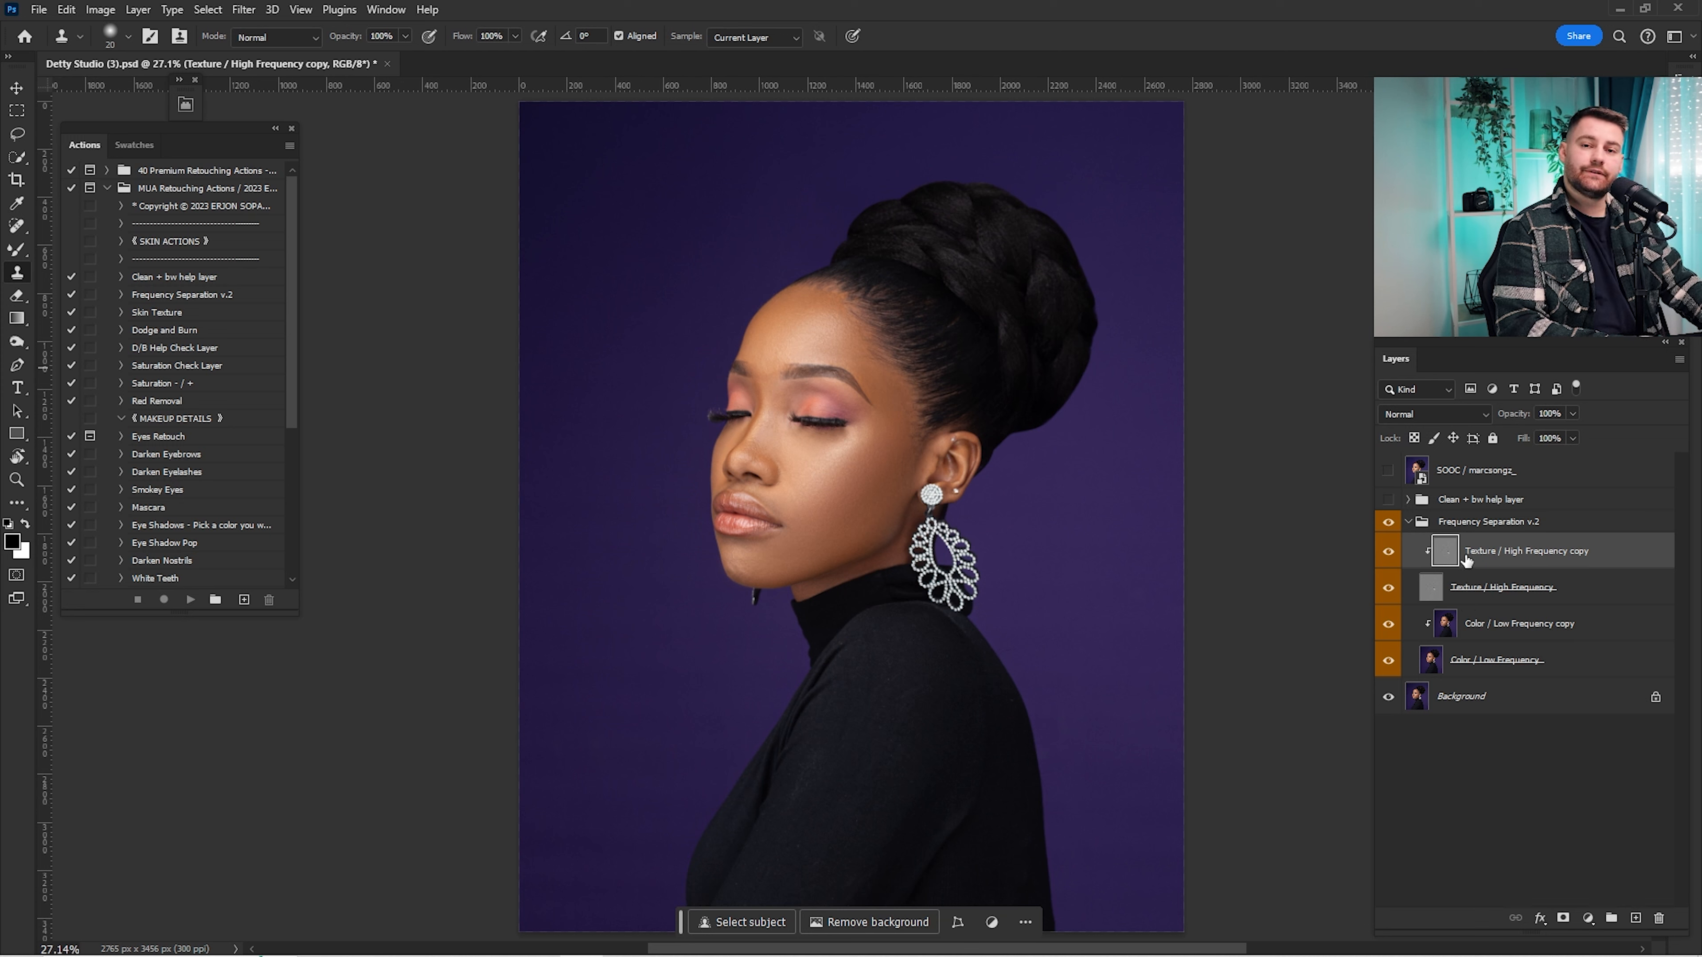
Step: Add the Dodge and Burn action's group above the Color / Low Frequency copy layer and select its Dodge layer mask
left_click(1474, 627)
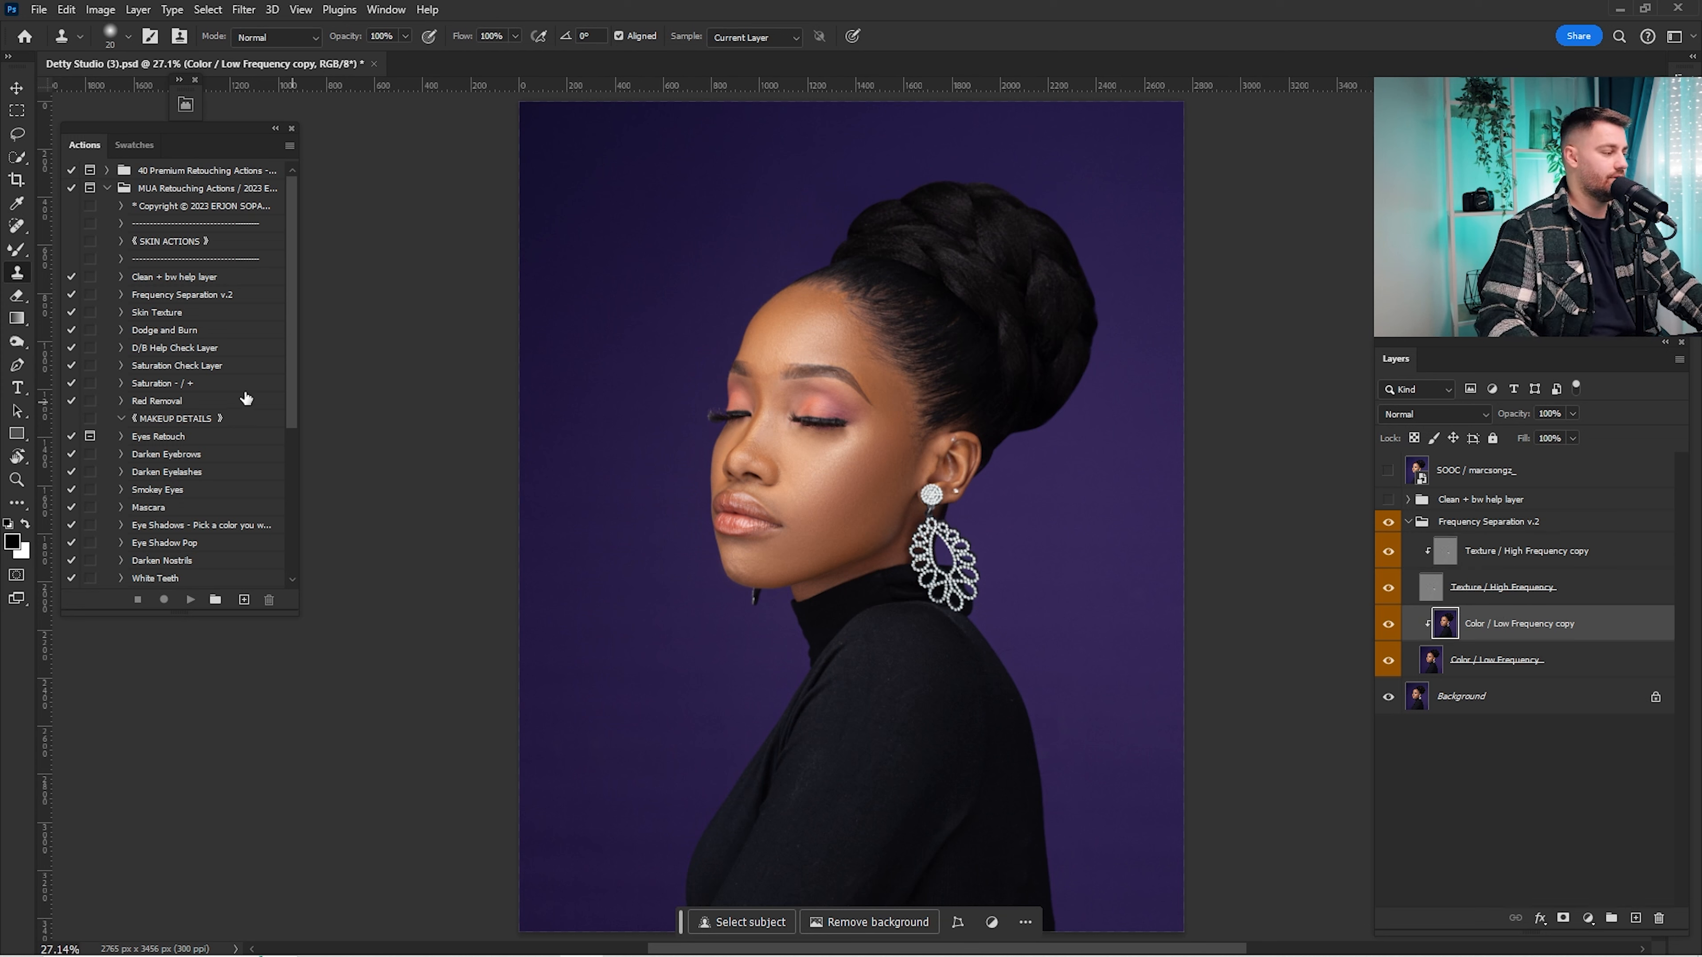
left_click(204, 349)
left_click(144, 332)
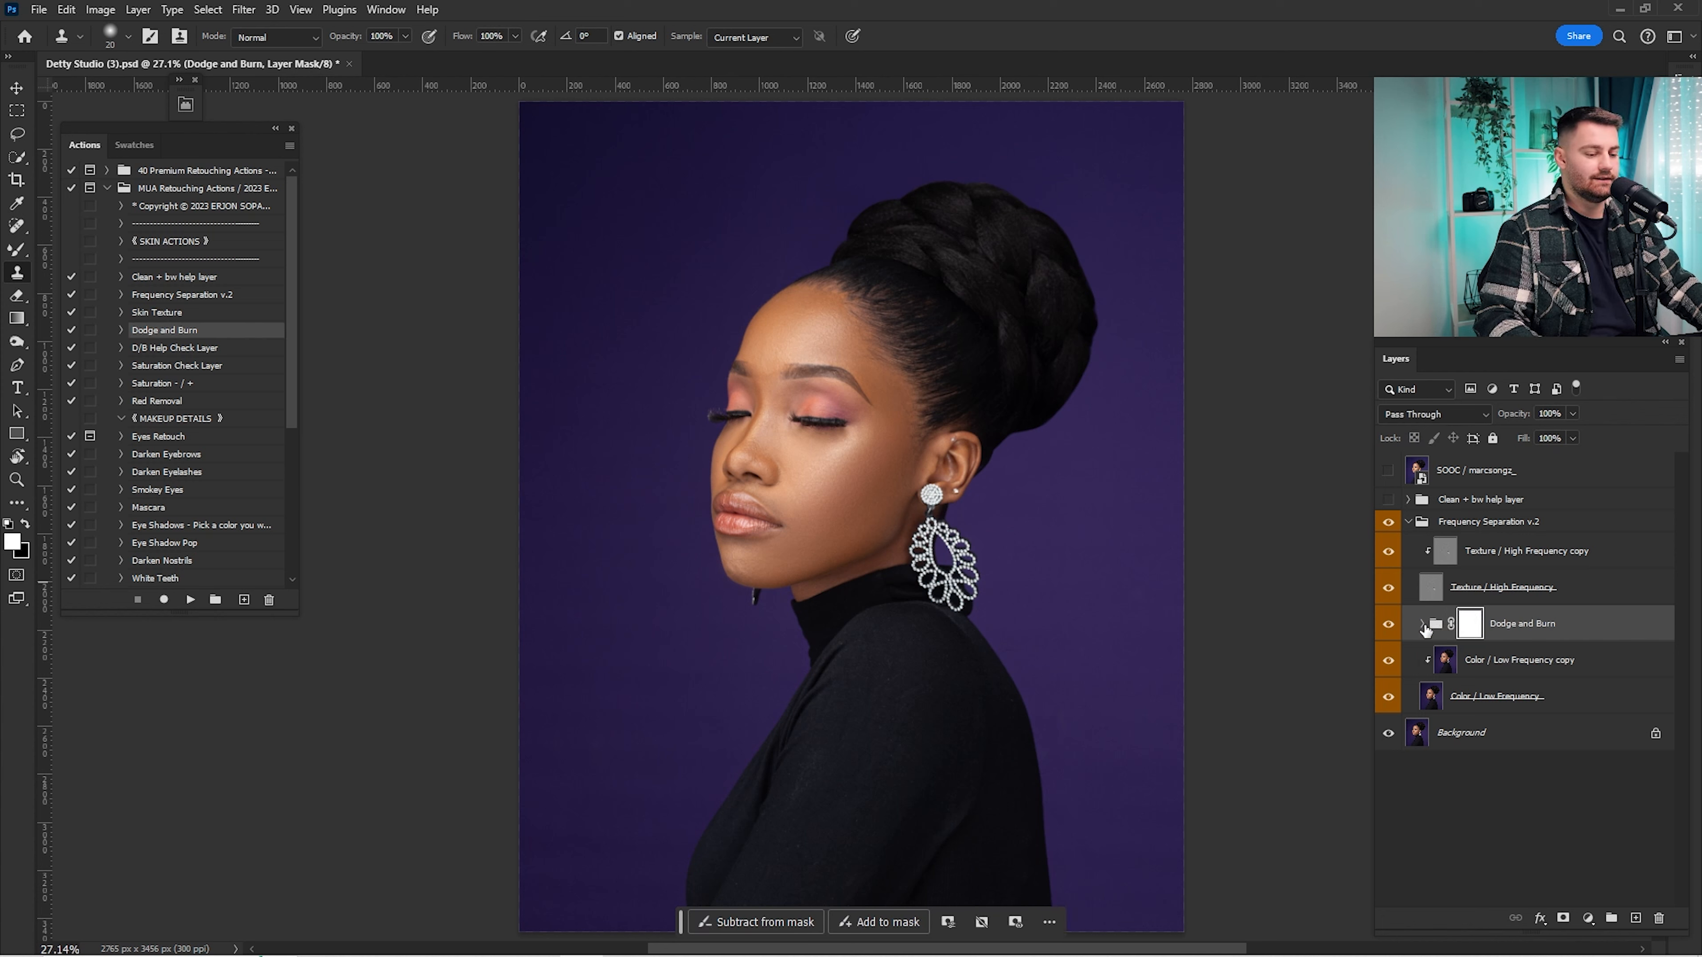
left_click(1422, 625)
left_click(1486, 661)
Step: Switch to the Brush tool for the Dodge mask and enlarge the brush to 300 px
key("z")
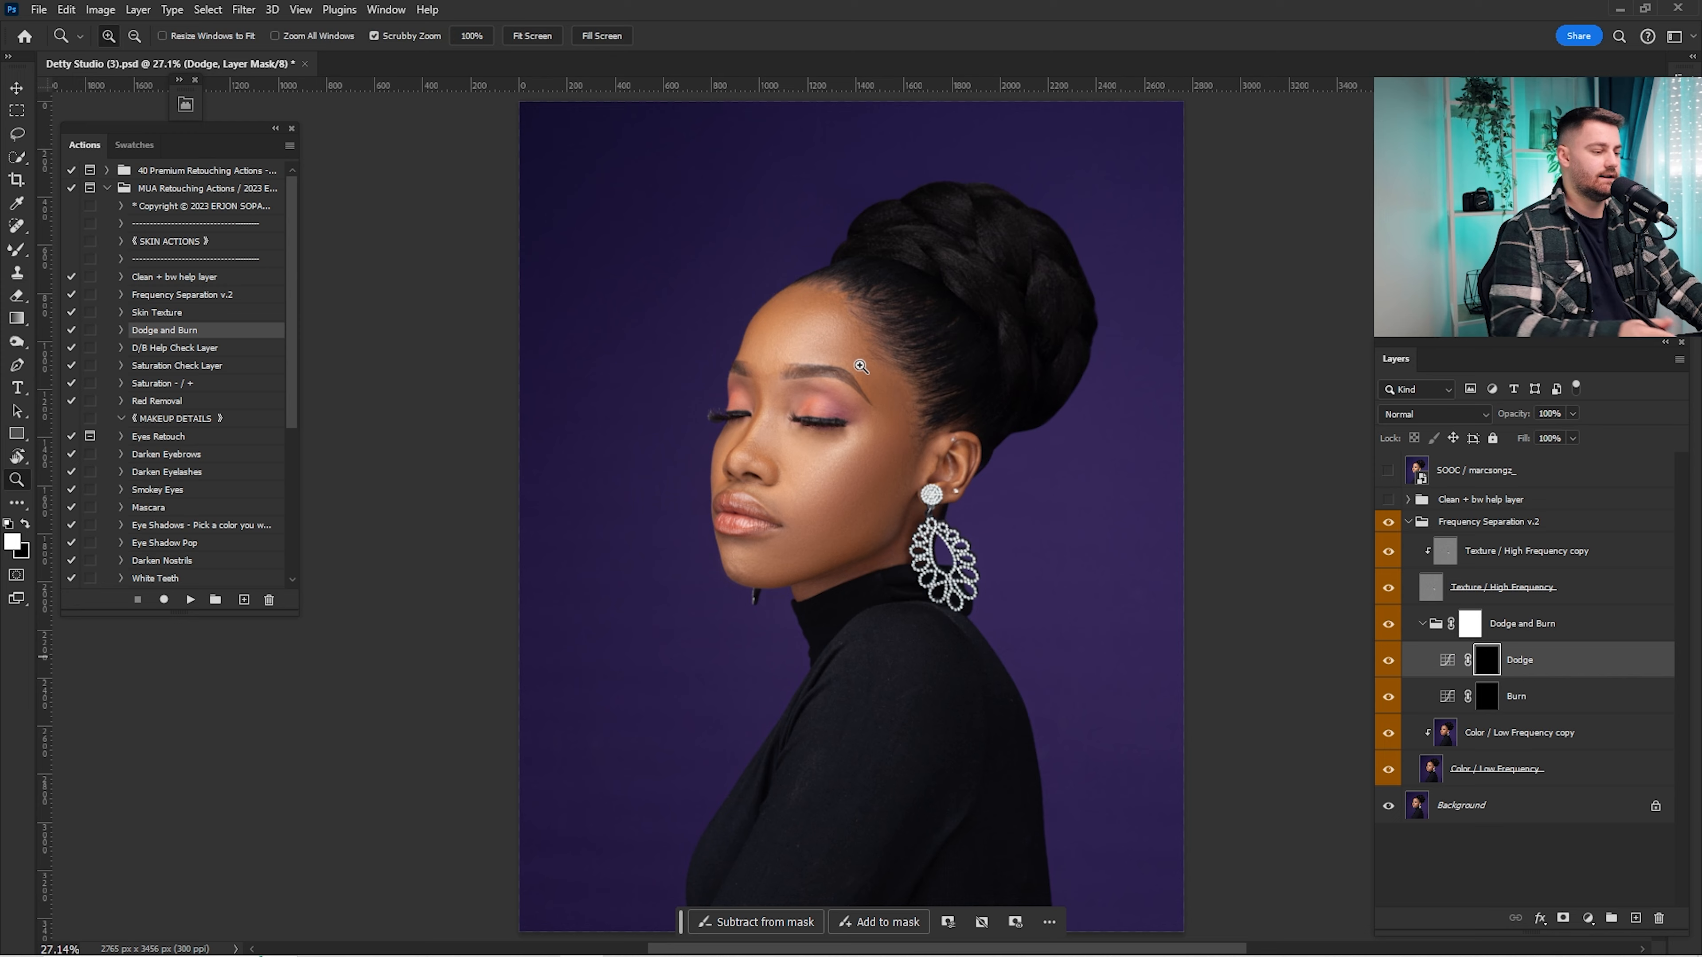
left_click_drag(861, 367, 931, 367)
mouse_move(831, 376)
left_mouse_down()
mouse_move(985, 370)
mouse_move(964, 352)
left_mouse_up()
key("z")
left_click(966, 368)
key("b")
key("z")
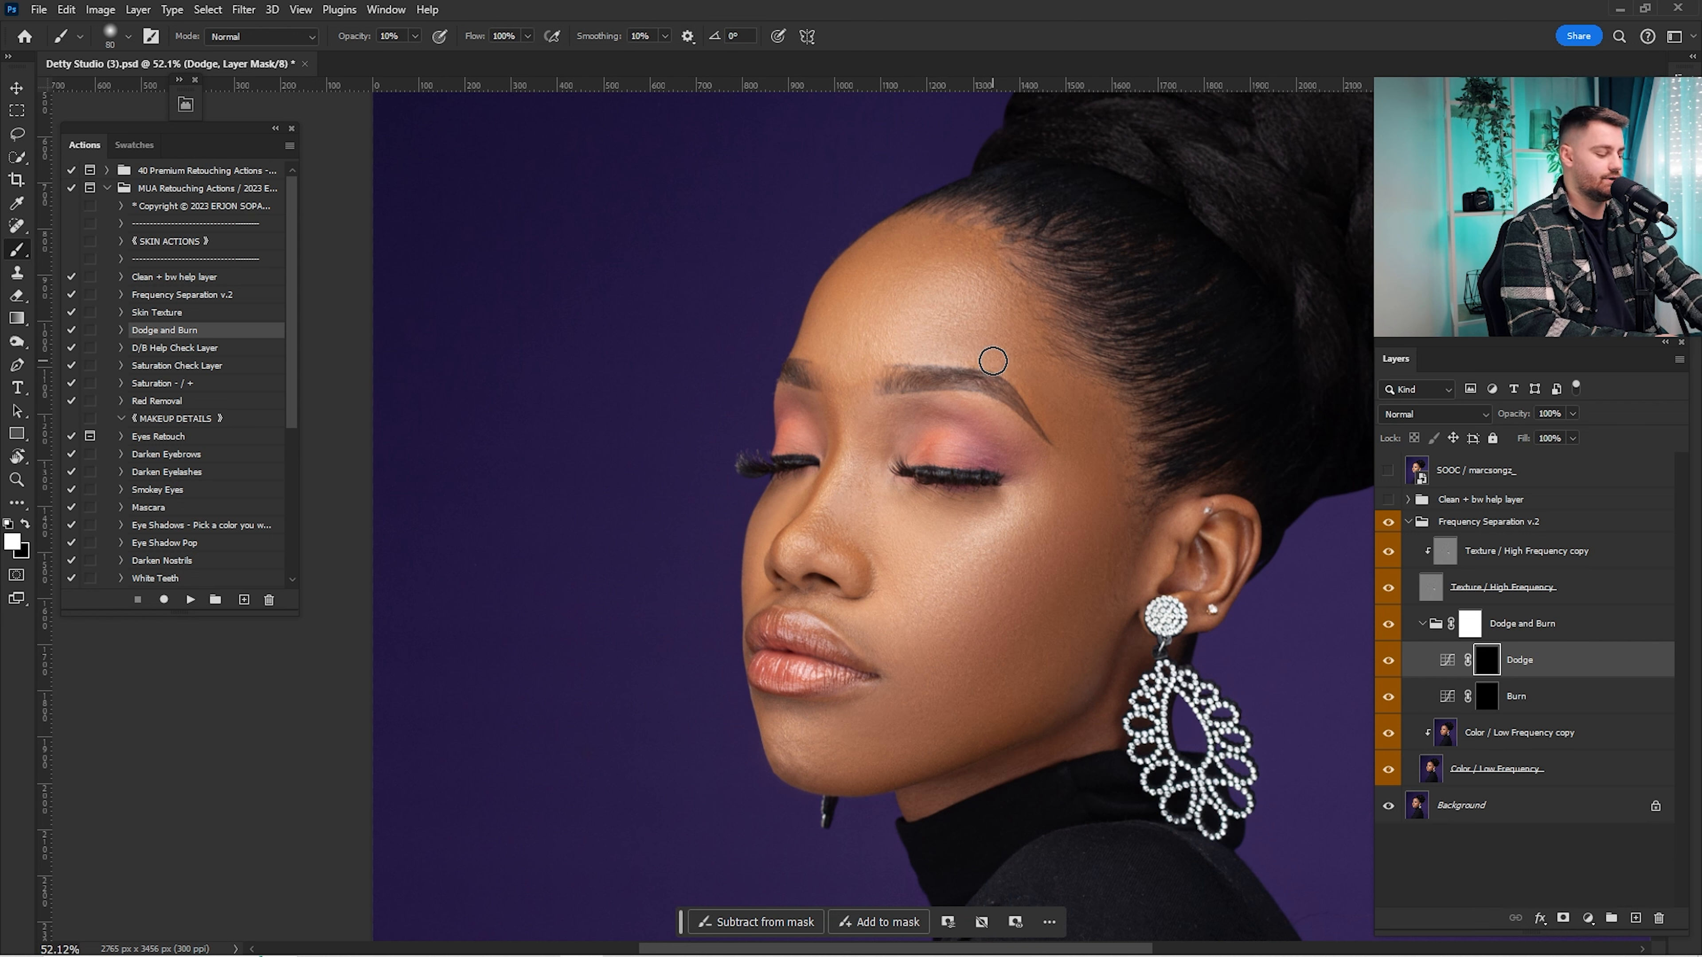
key("bracketright")
key("bracketright")
key("bracketright")
key("bracketright")
key("bracketright")
key("bracketright")
key("bracketright")
key("bracketright")
key("bracketright")
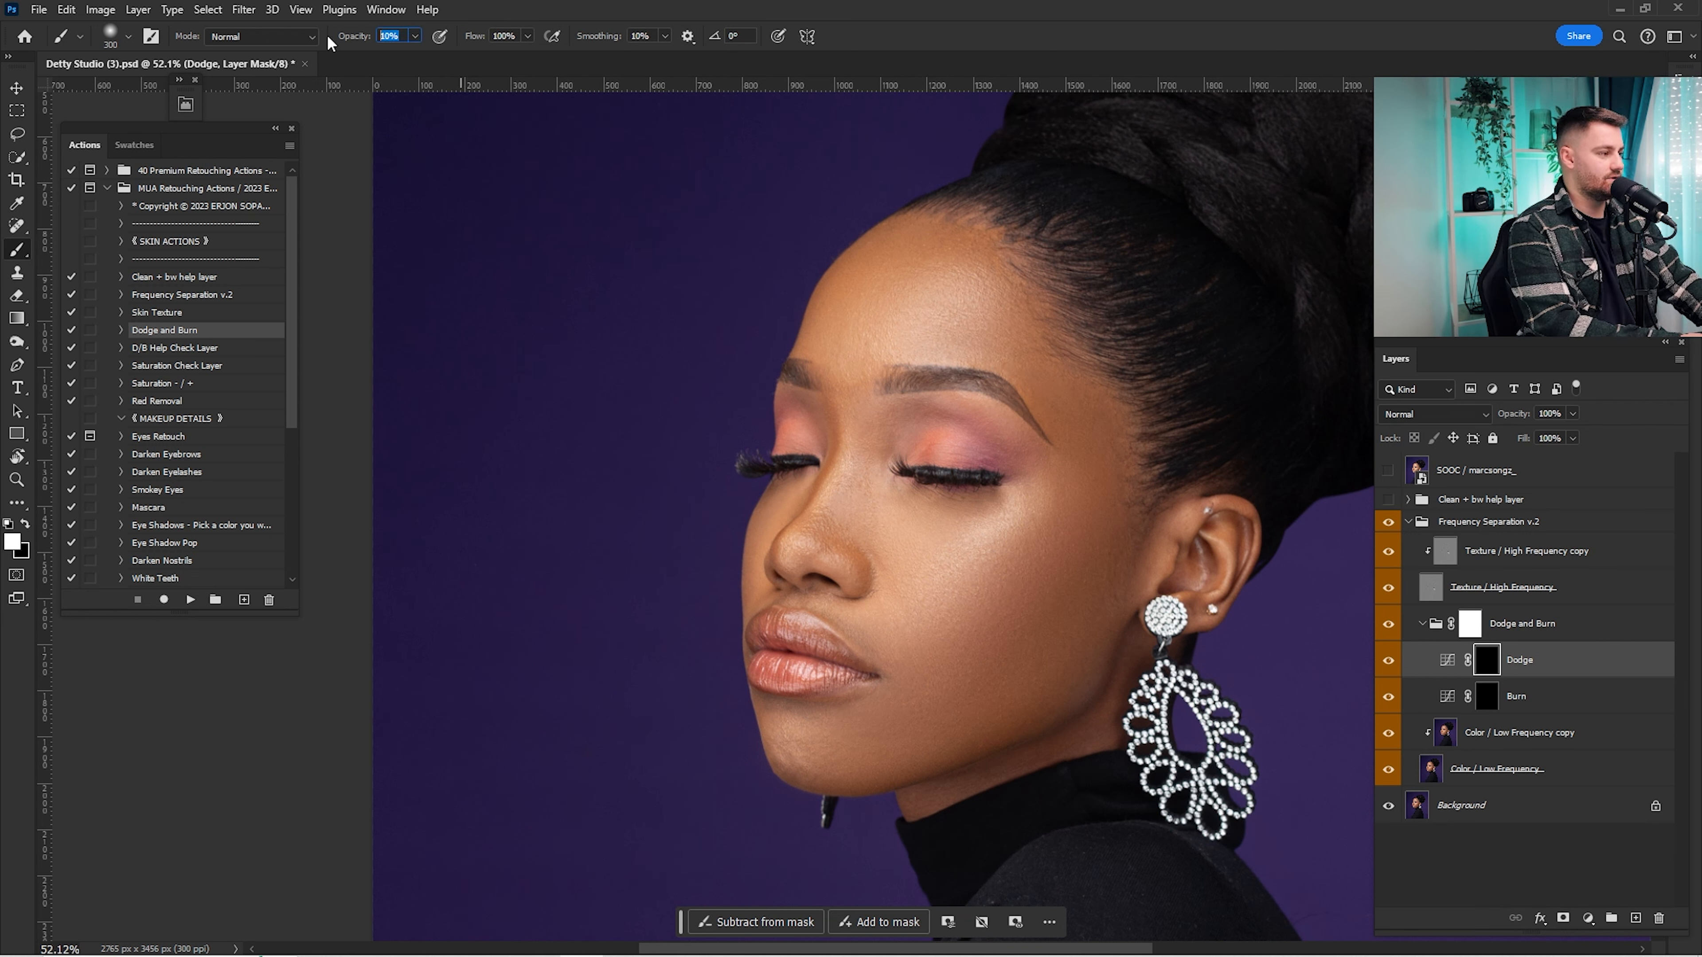
Step: Set the brush to 100% opacity and 10% flow
type("100")
key("Return")
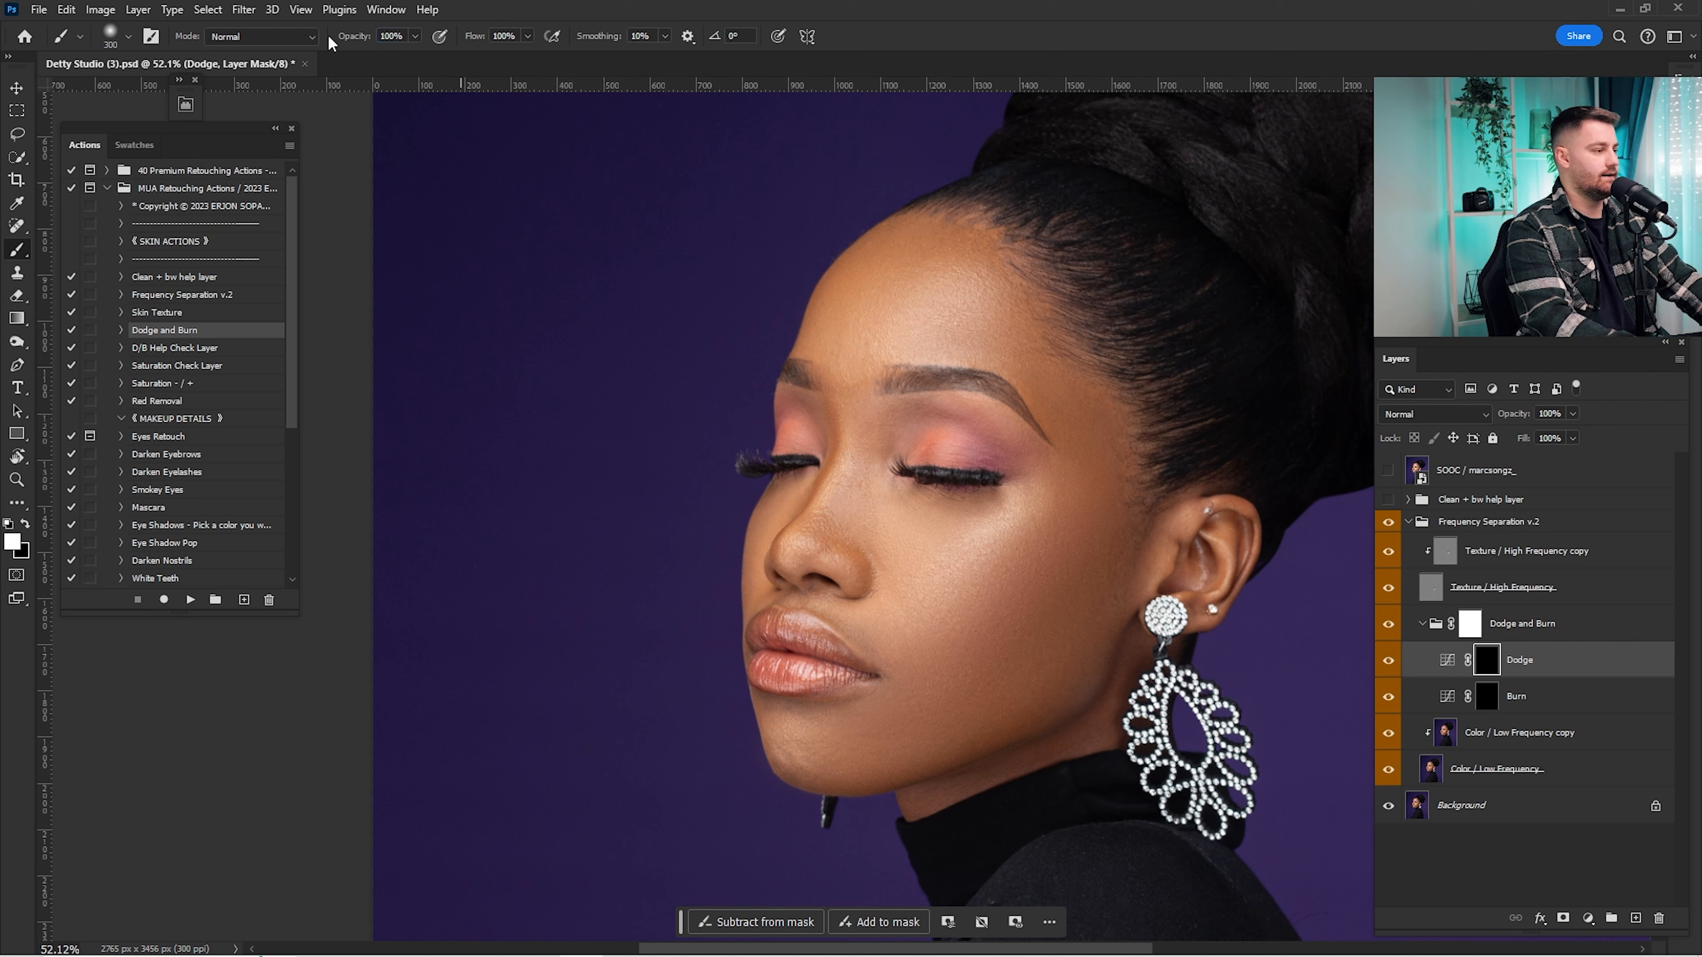
left_click(527, 35)
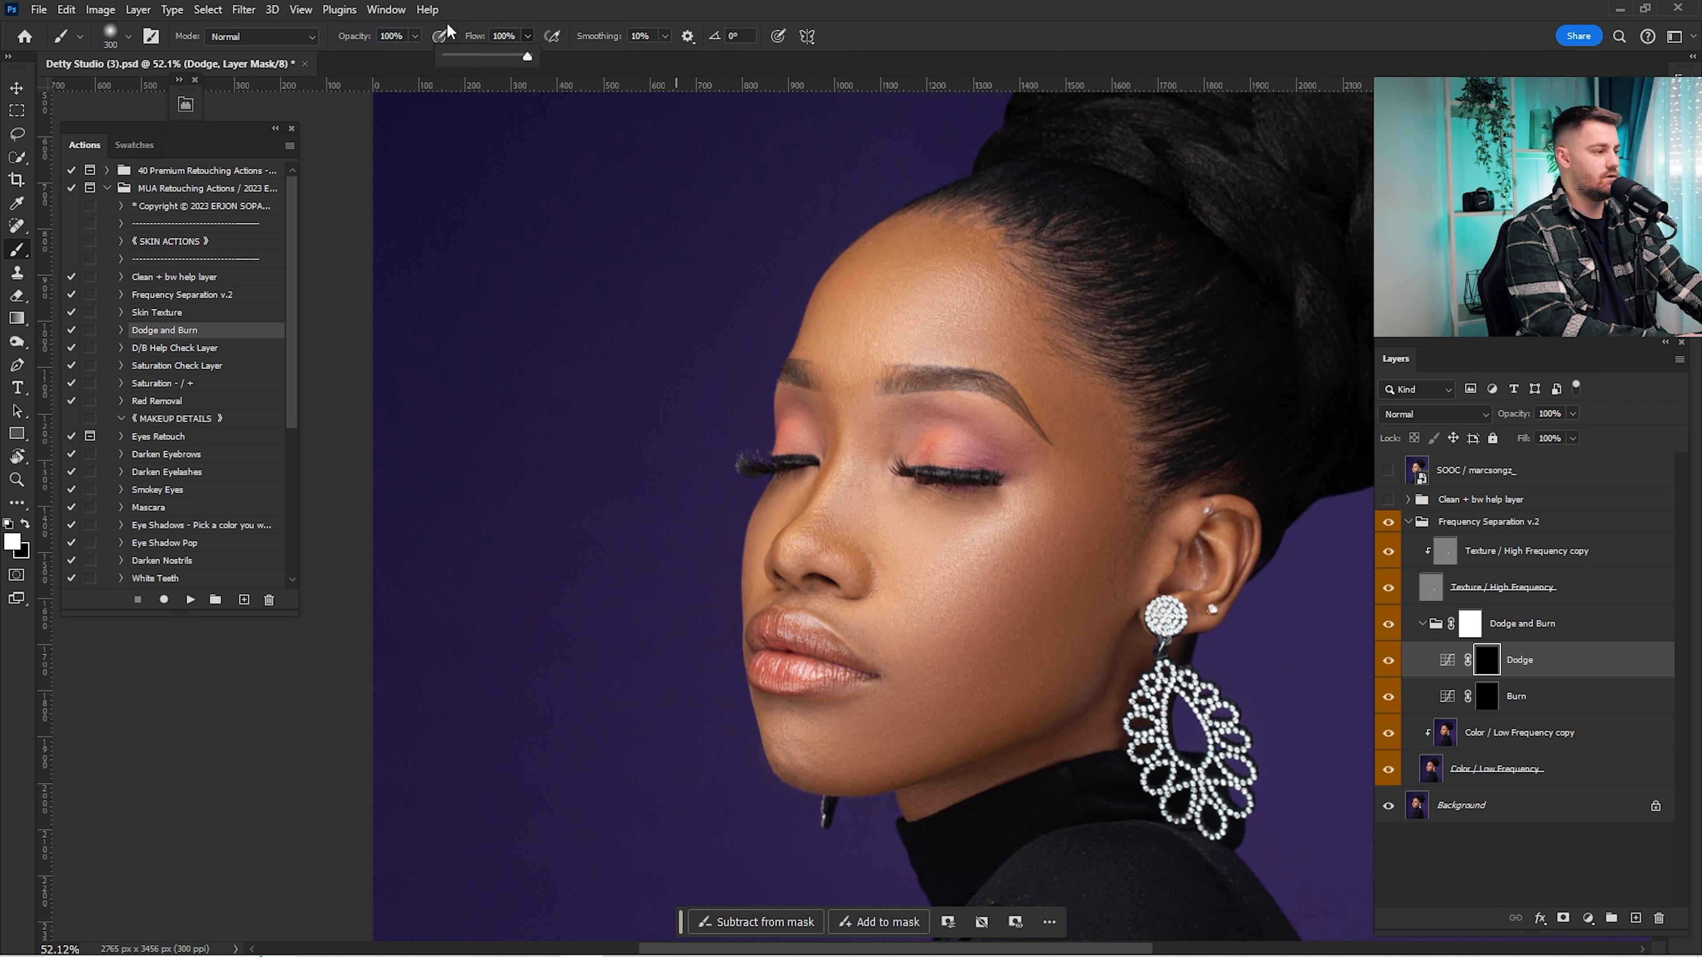
left_click(509, 36)
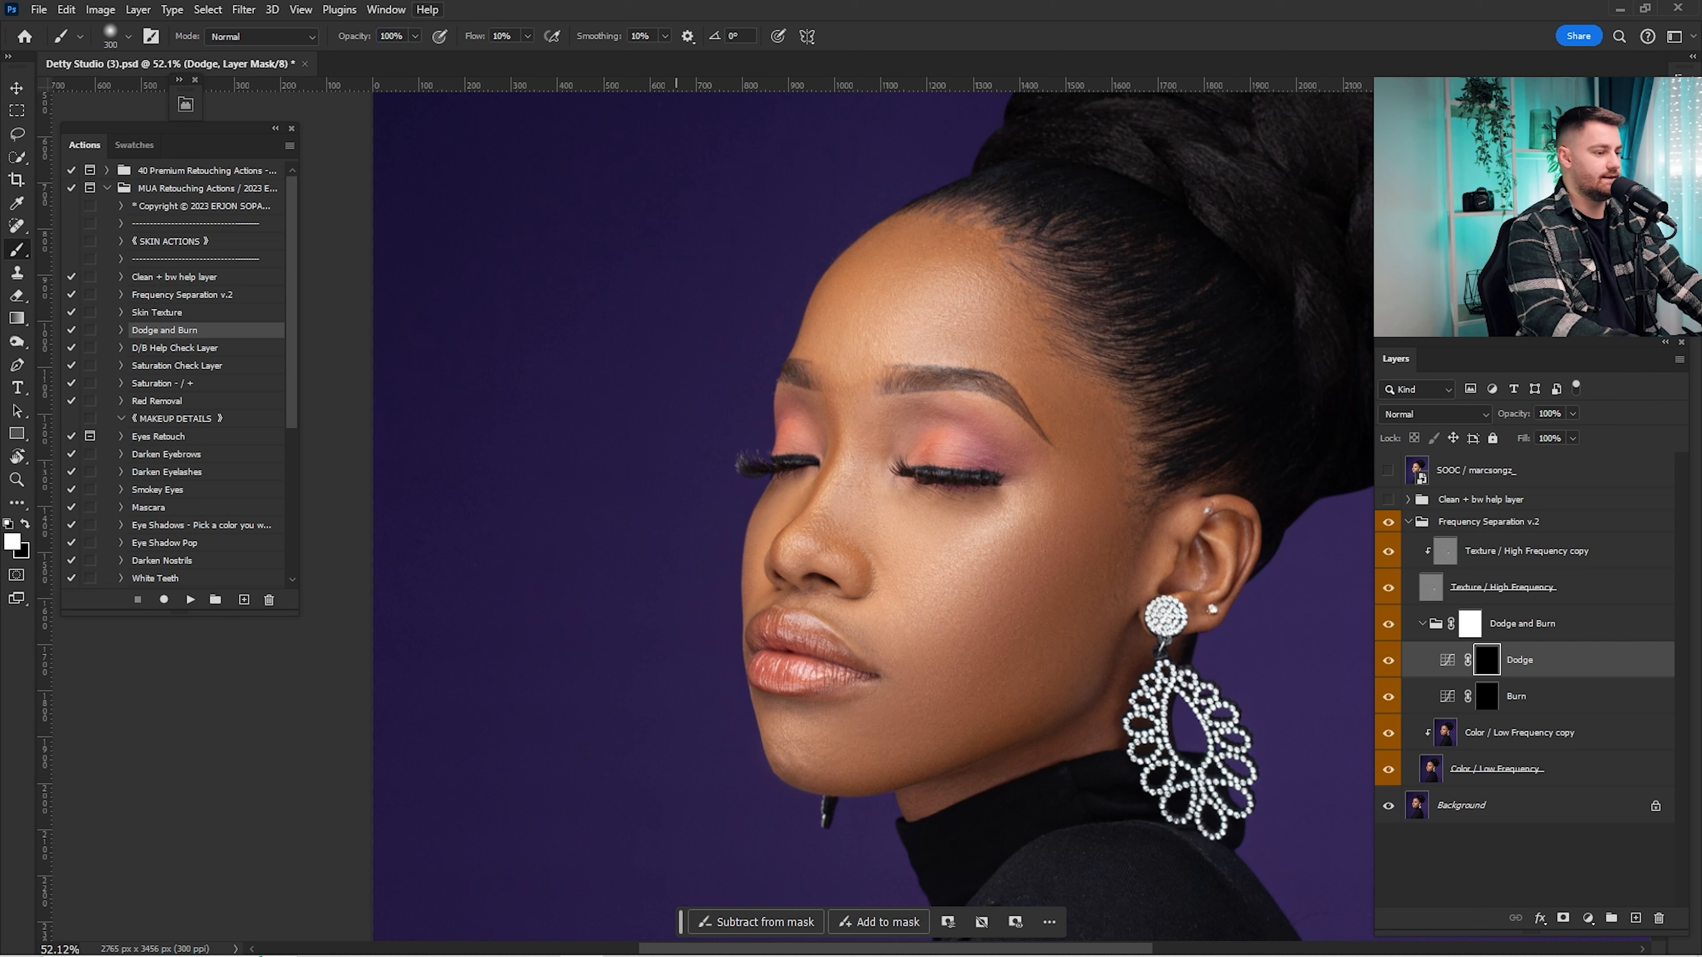
Step: Reveal the Black & White help layer and brighten the forehead highlight on the Dodge mask with a 250 px brush
left_click(1407, 500)
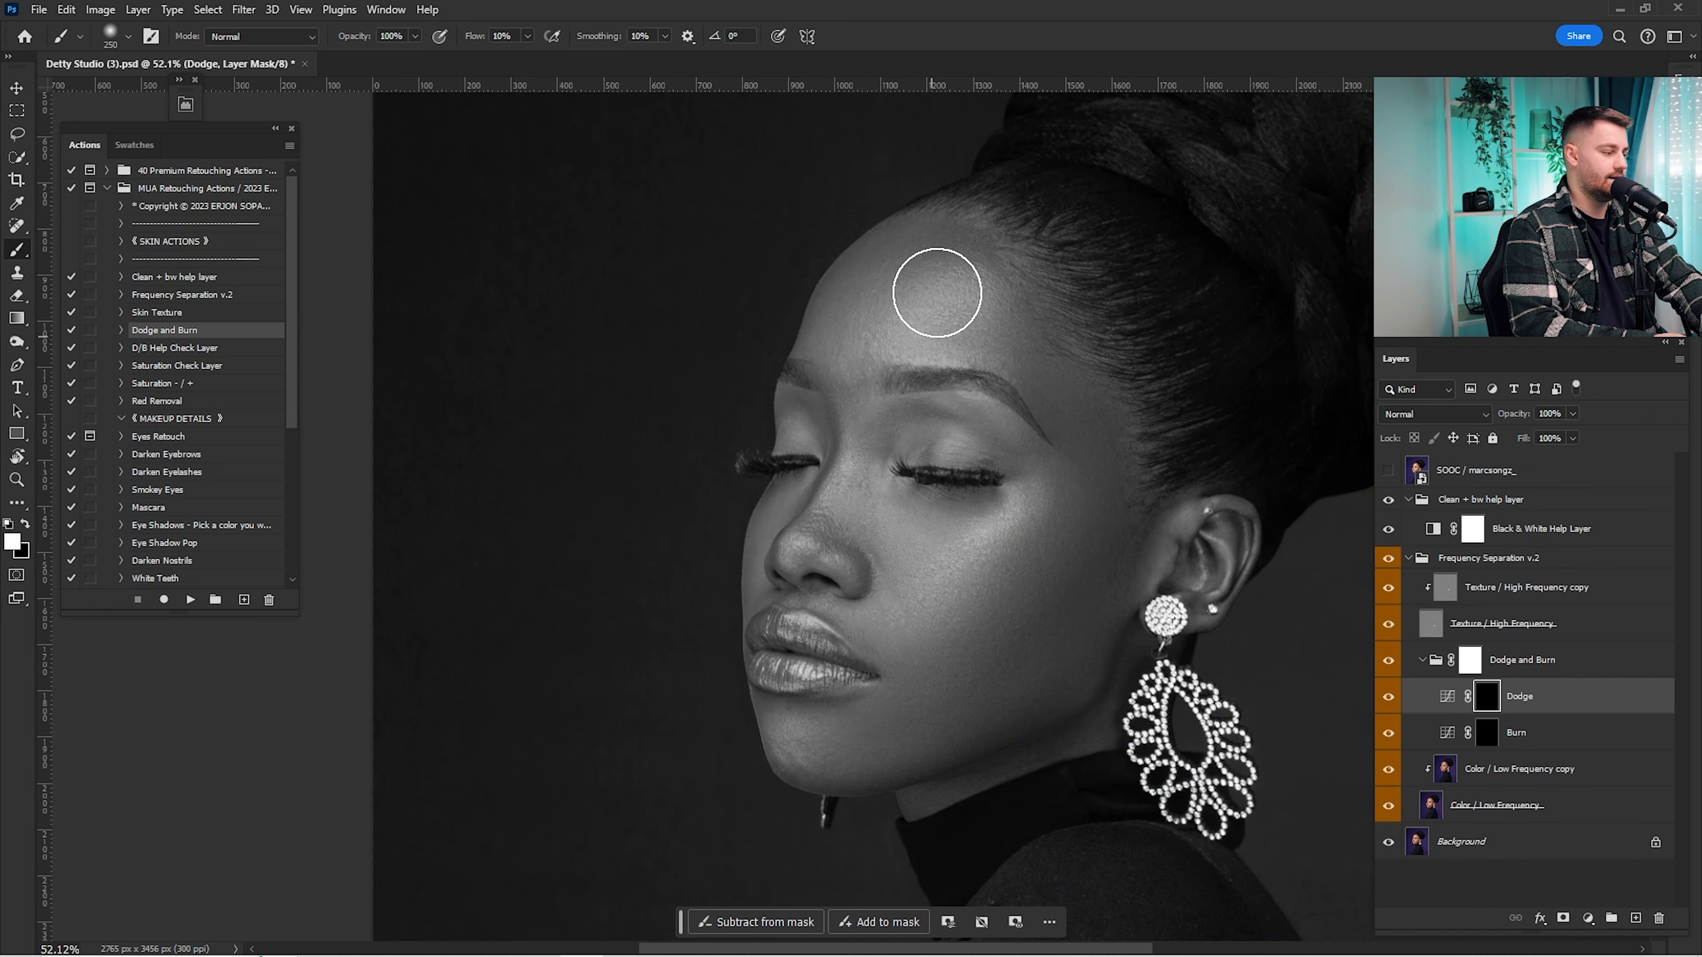
key("bracketleft")
key("bracketleft")
key("bracketright")
left_click(944, 321)
key("bracketleft")
key("bracketleft")
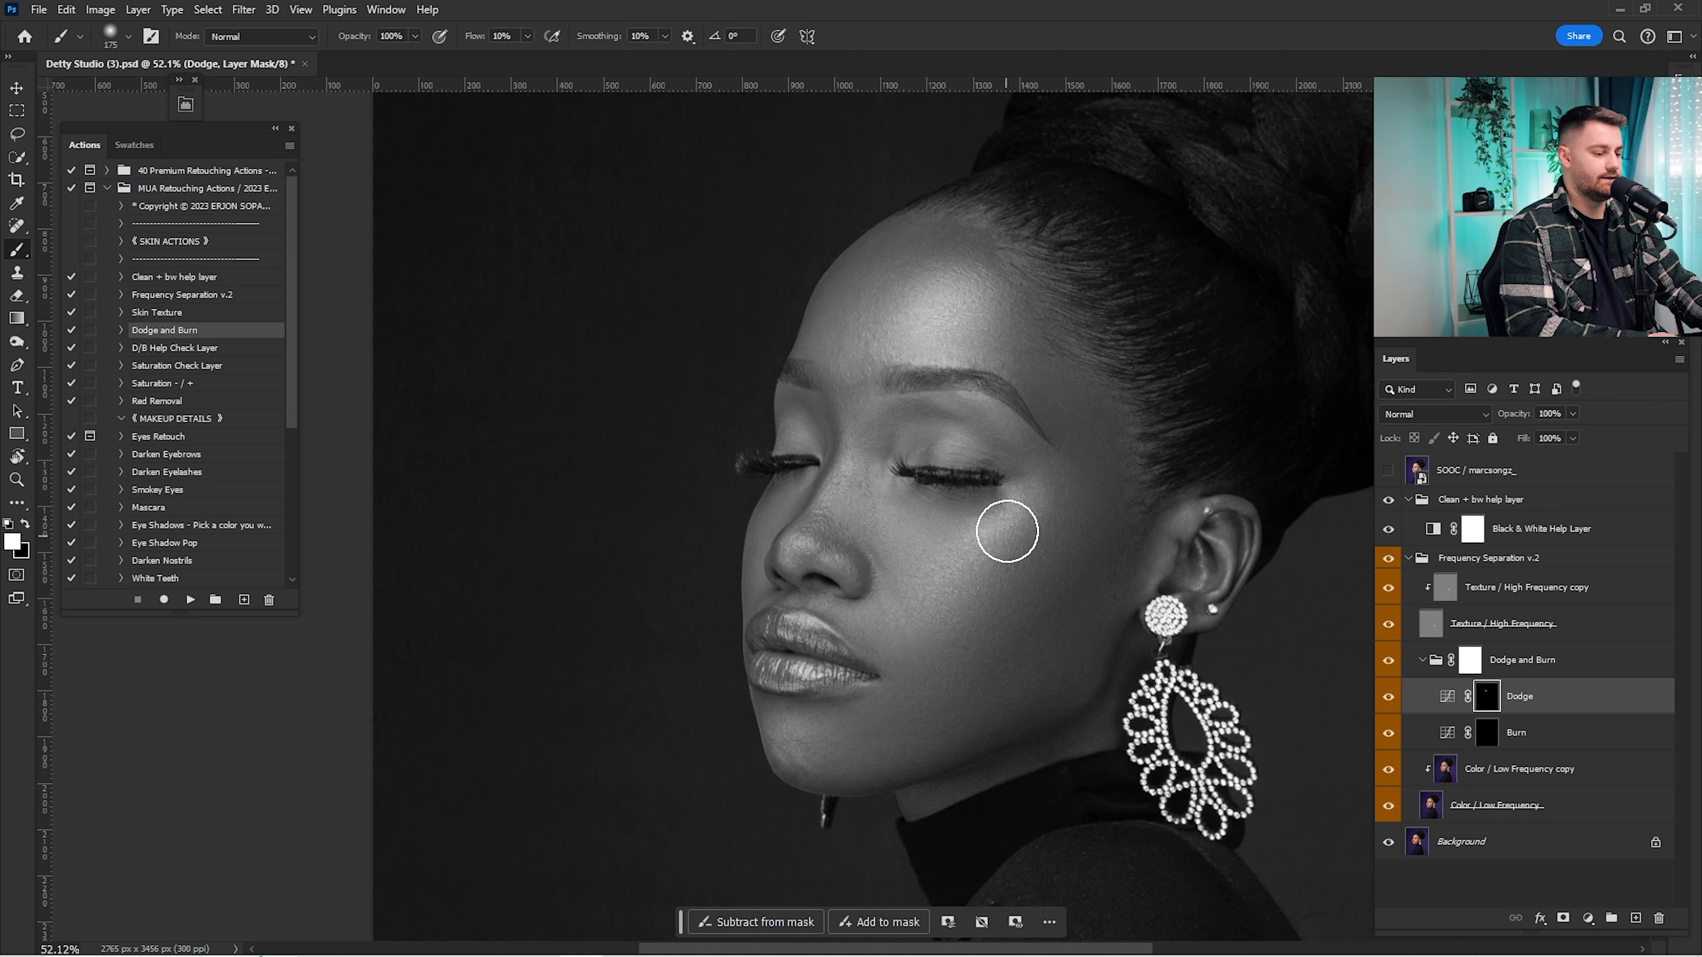
Step: Dodge the highlights on the cheekbone and nose bridge, reducing the brush to 70 px for the smaller areas
key("bracketleft")
key("bracketleft")
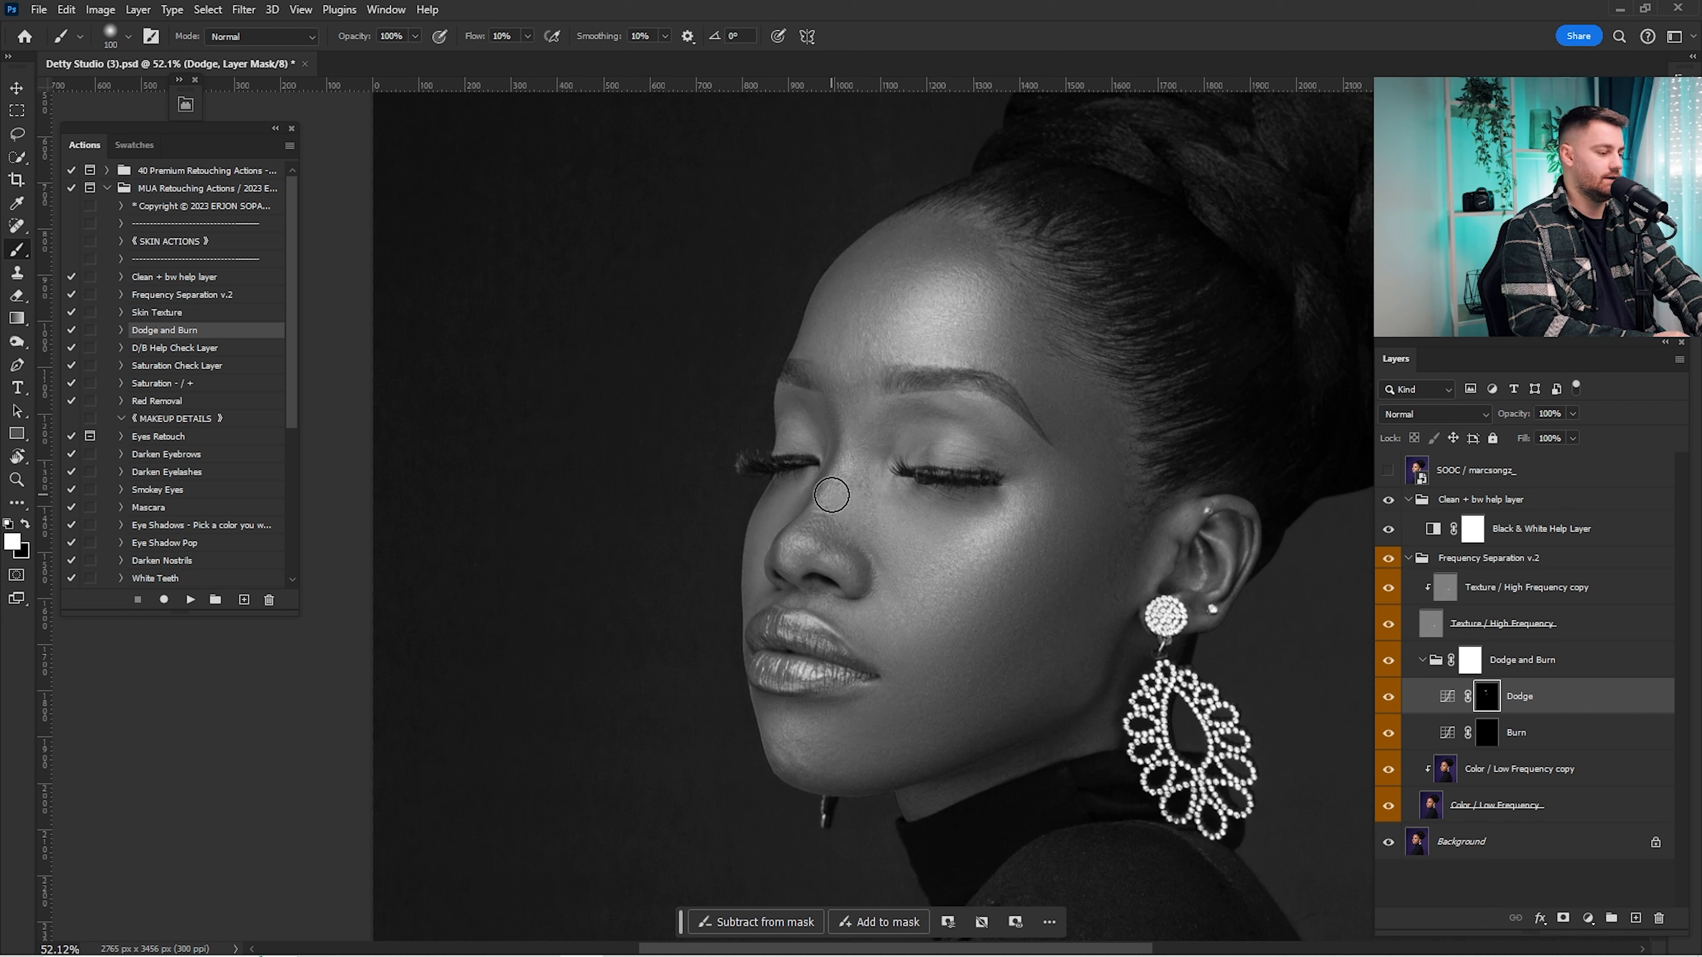
key("bracketleft")
key("bracketleft")
key("bracketleft")
key("bracketleft")
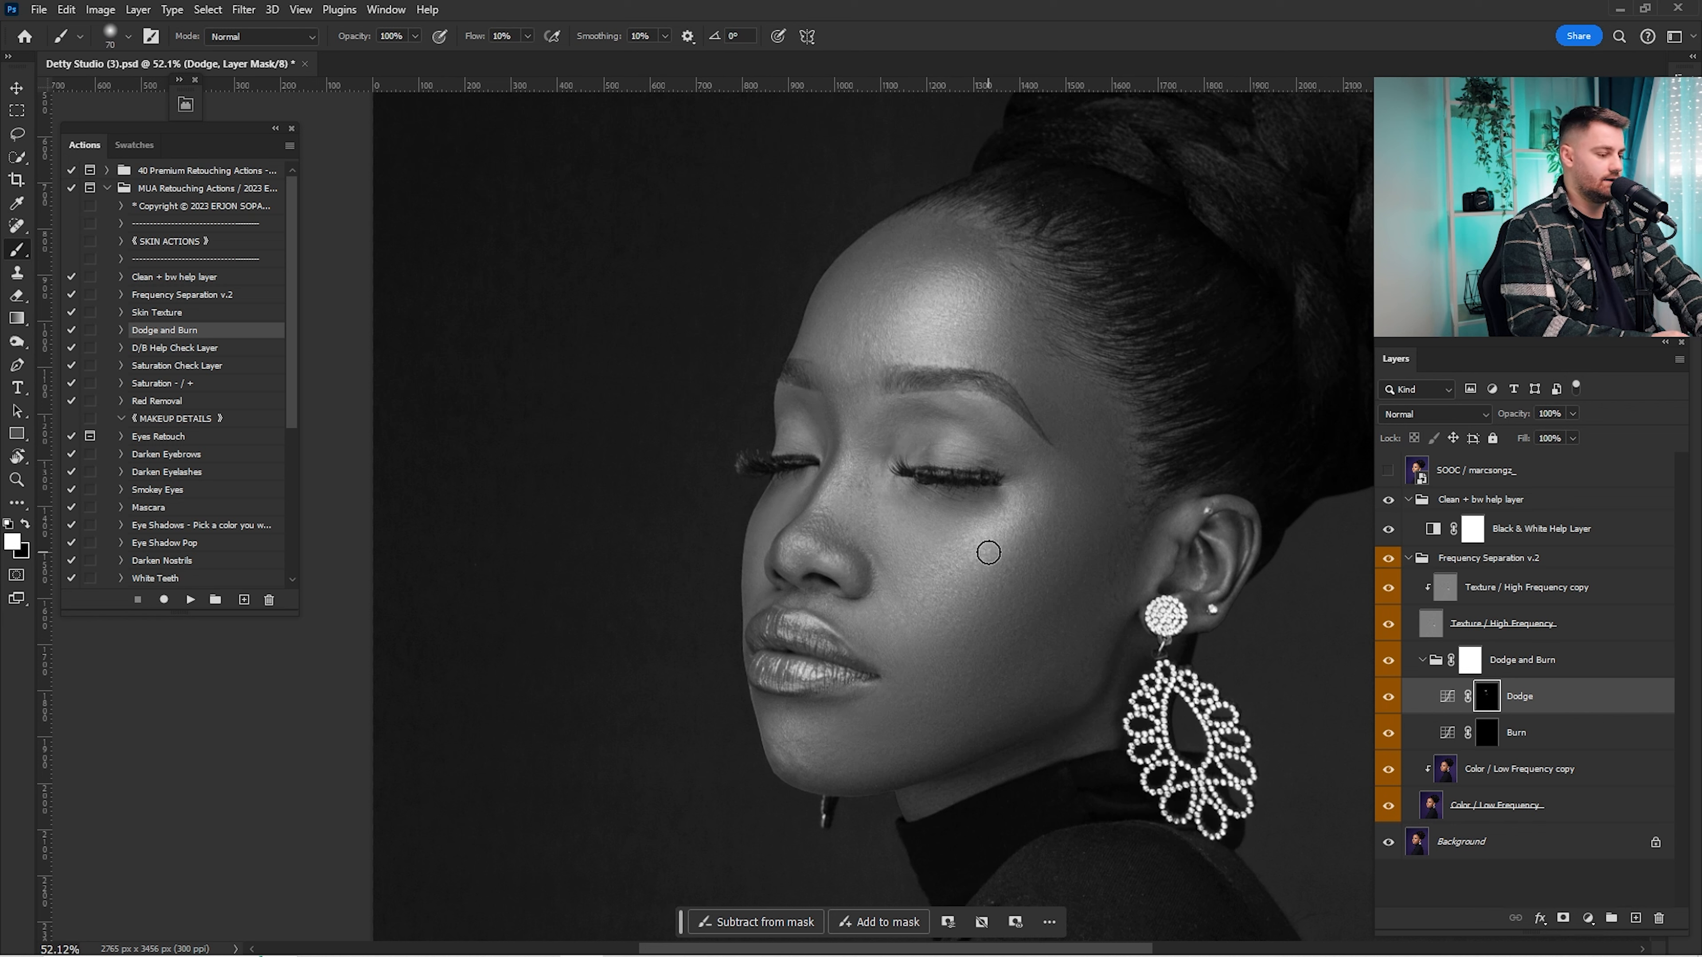
Step: Enlarge the brush to 200 px and strengthen the highlight on the forehead above the eyebrow
key("bracketright")
key("bracketright")
key("bracketright")
key("bracketright")
key("bracketright")
key("bracketright")
key("bracketright")
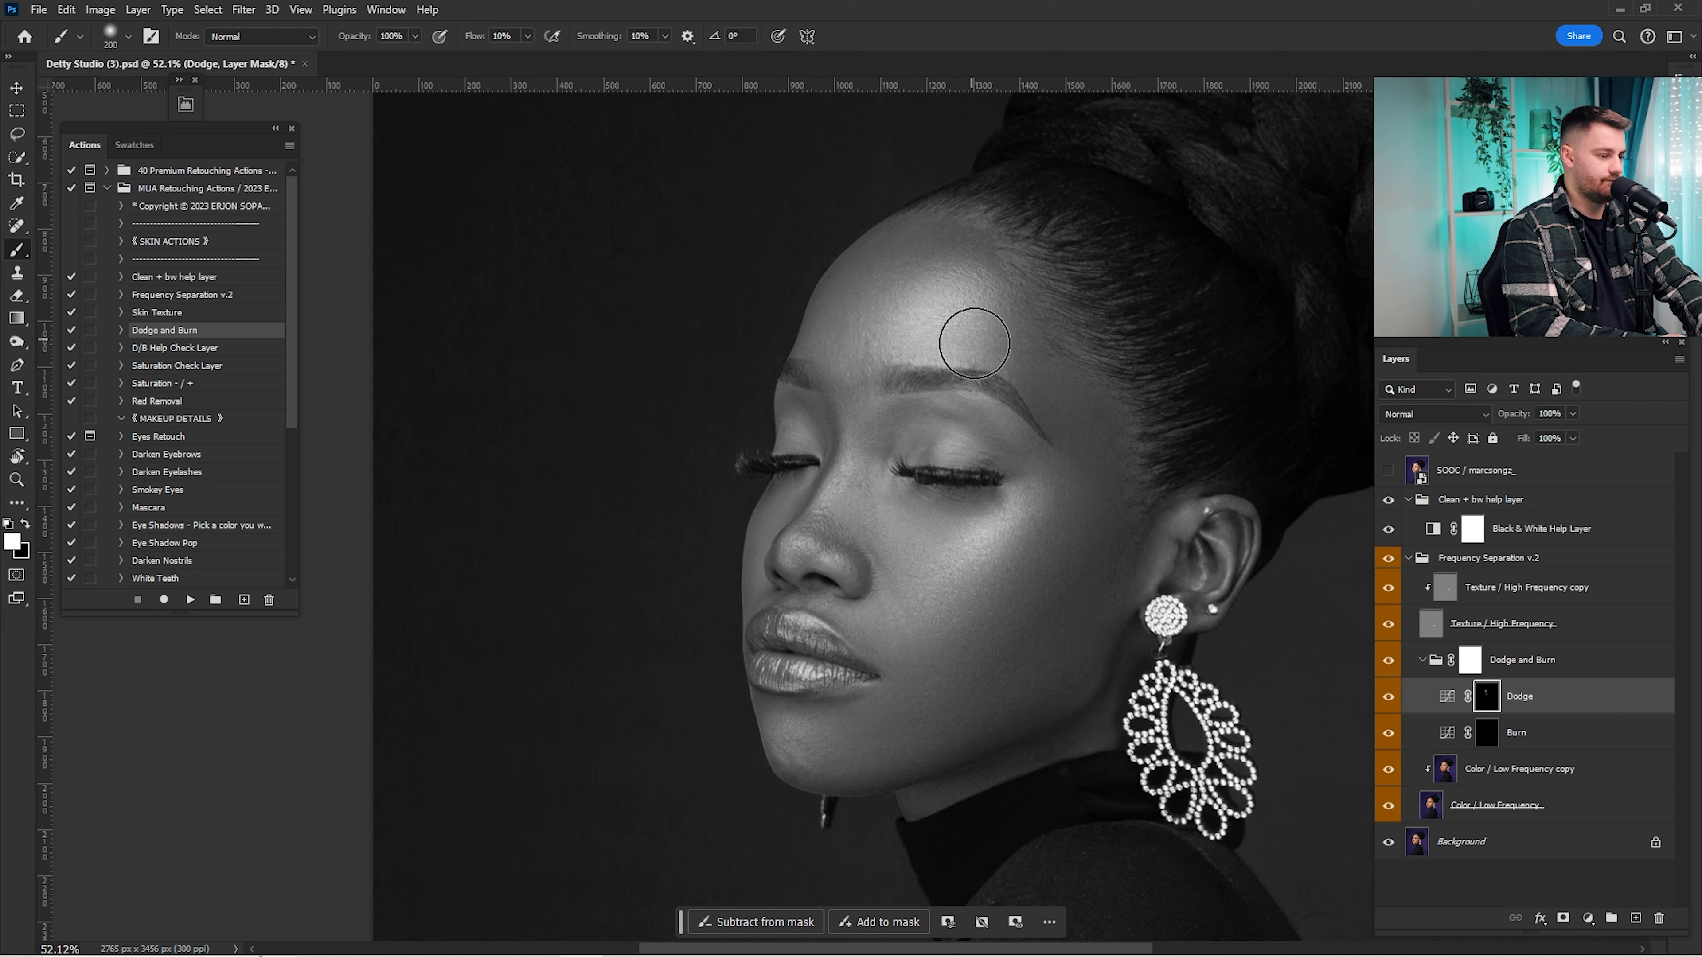
key("bracketleft")
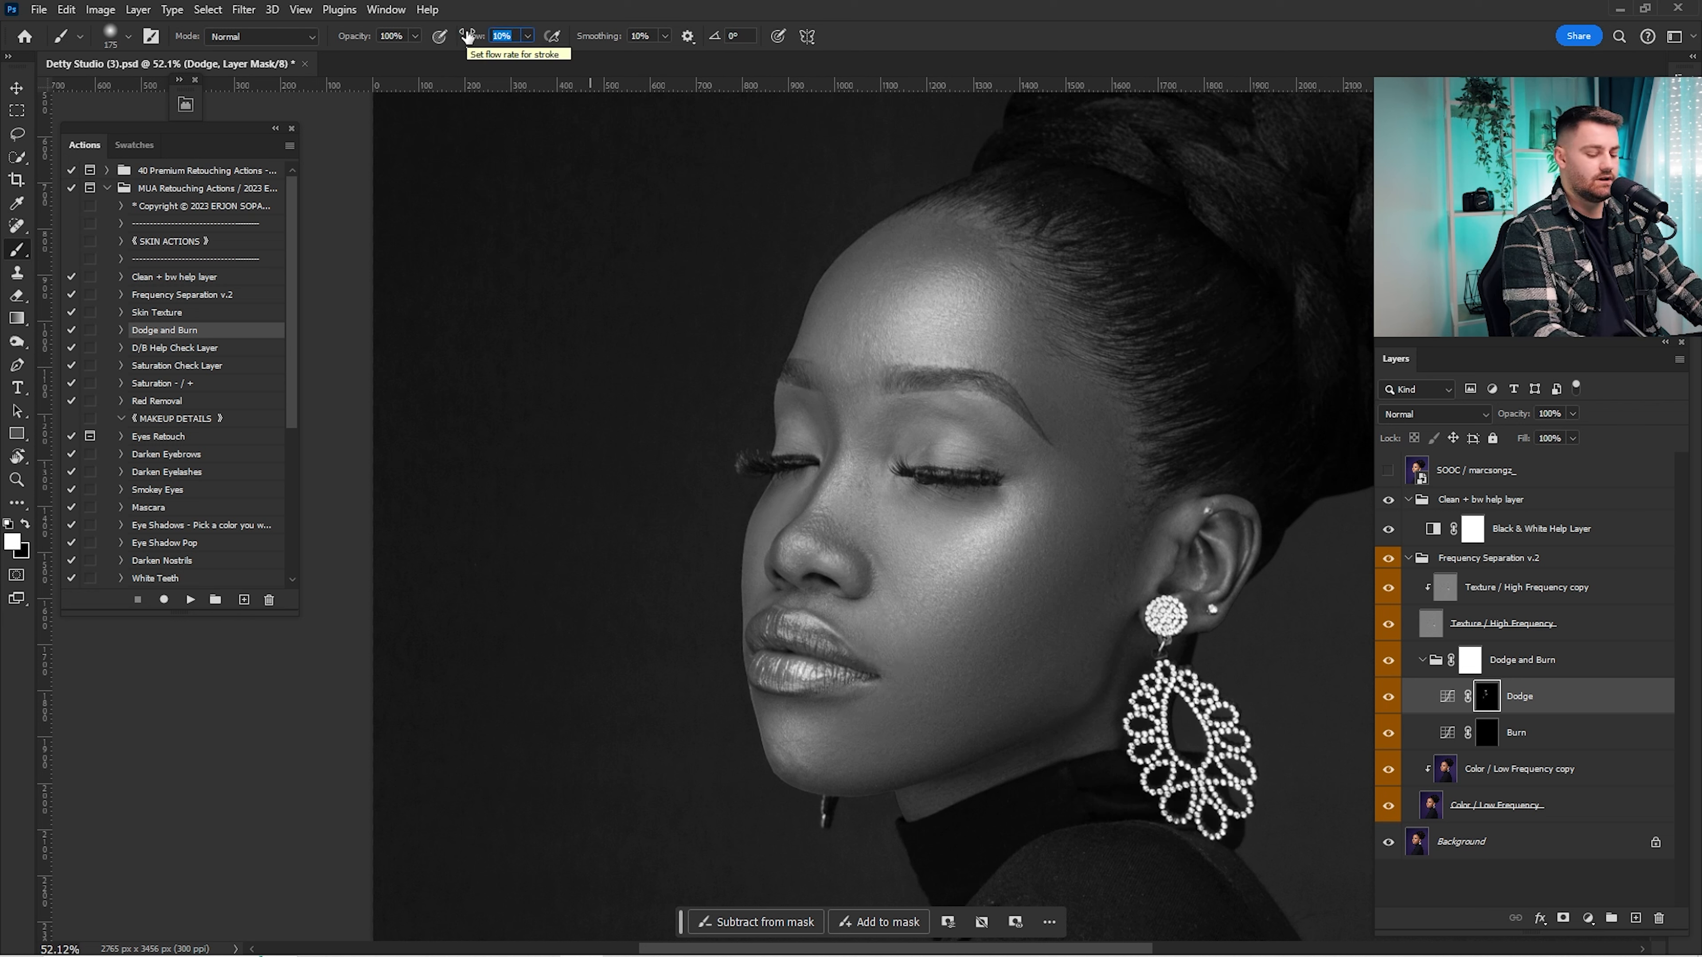
Step: Lower the brush flow to 1% and softly dodge the cheek with a brush enlarged to 250 px
type("1")
key("bracketright")
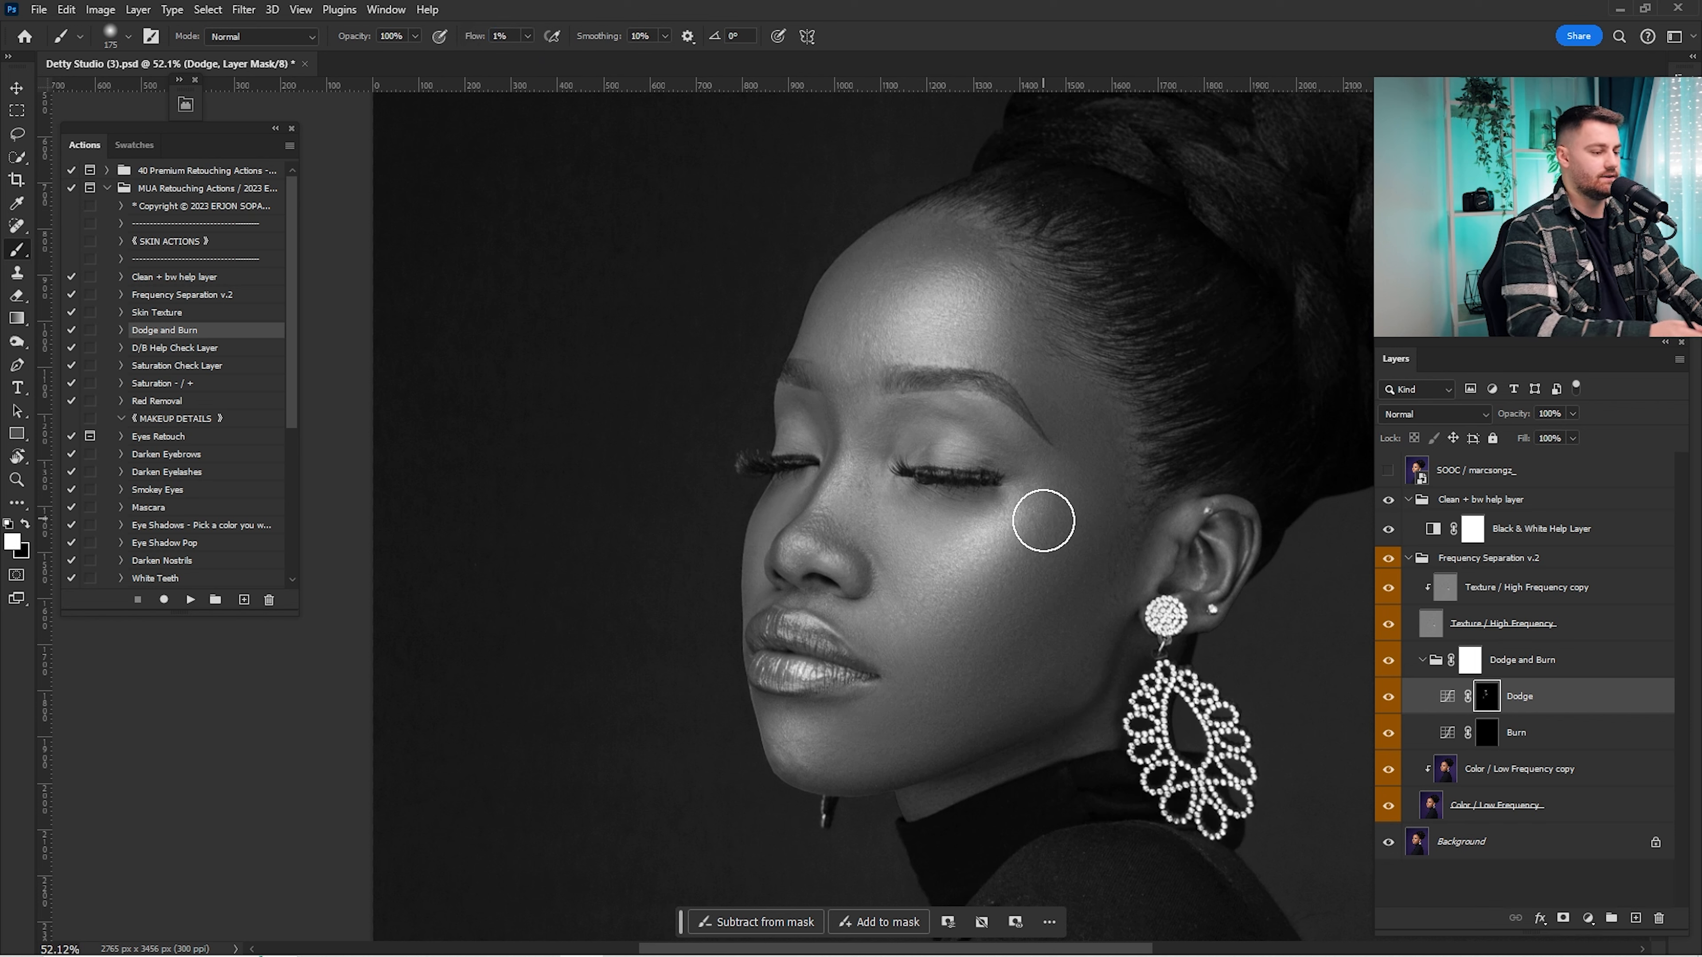
key("bracketright")
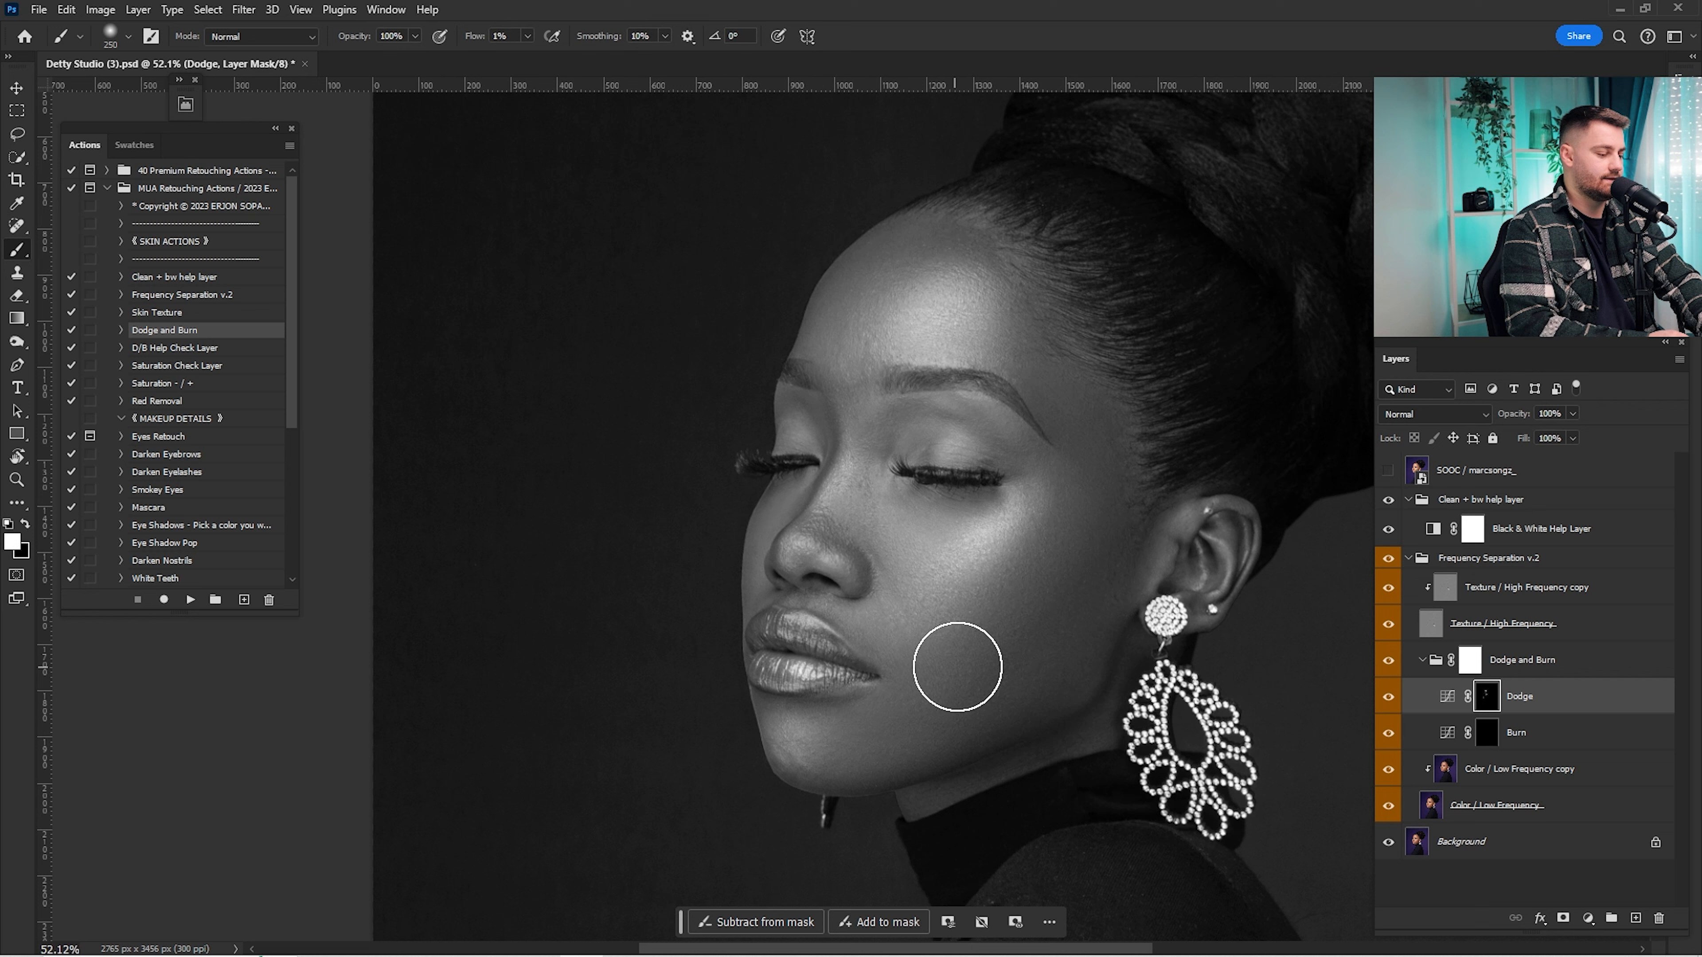
Step: Dodge the darker skin beside the nose and below the inner eye with a brush of about 80 px
key("bracketleft")
key("bracketleft")
key("bracketleft")
key("bracketleft")
key("bracketleft")
key("bracketleft")
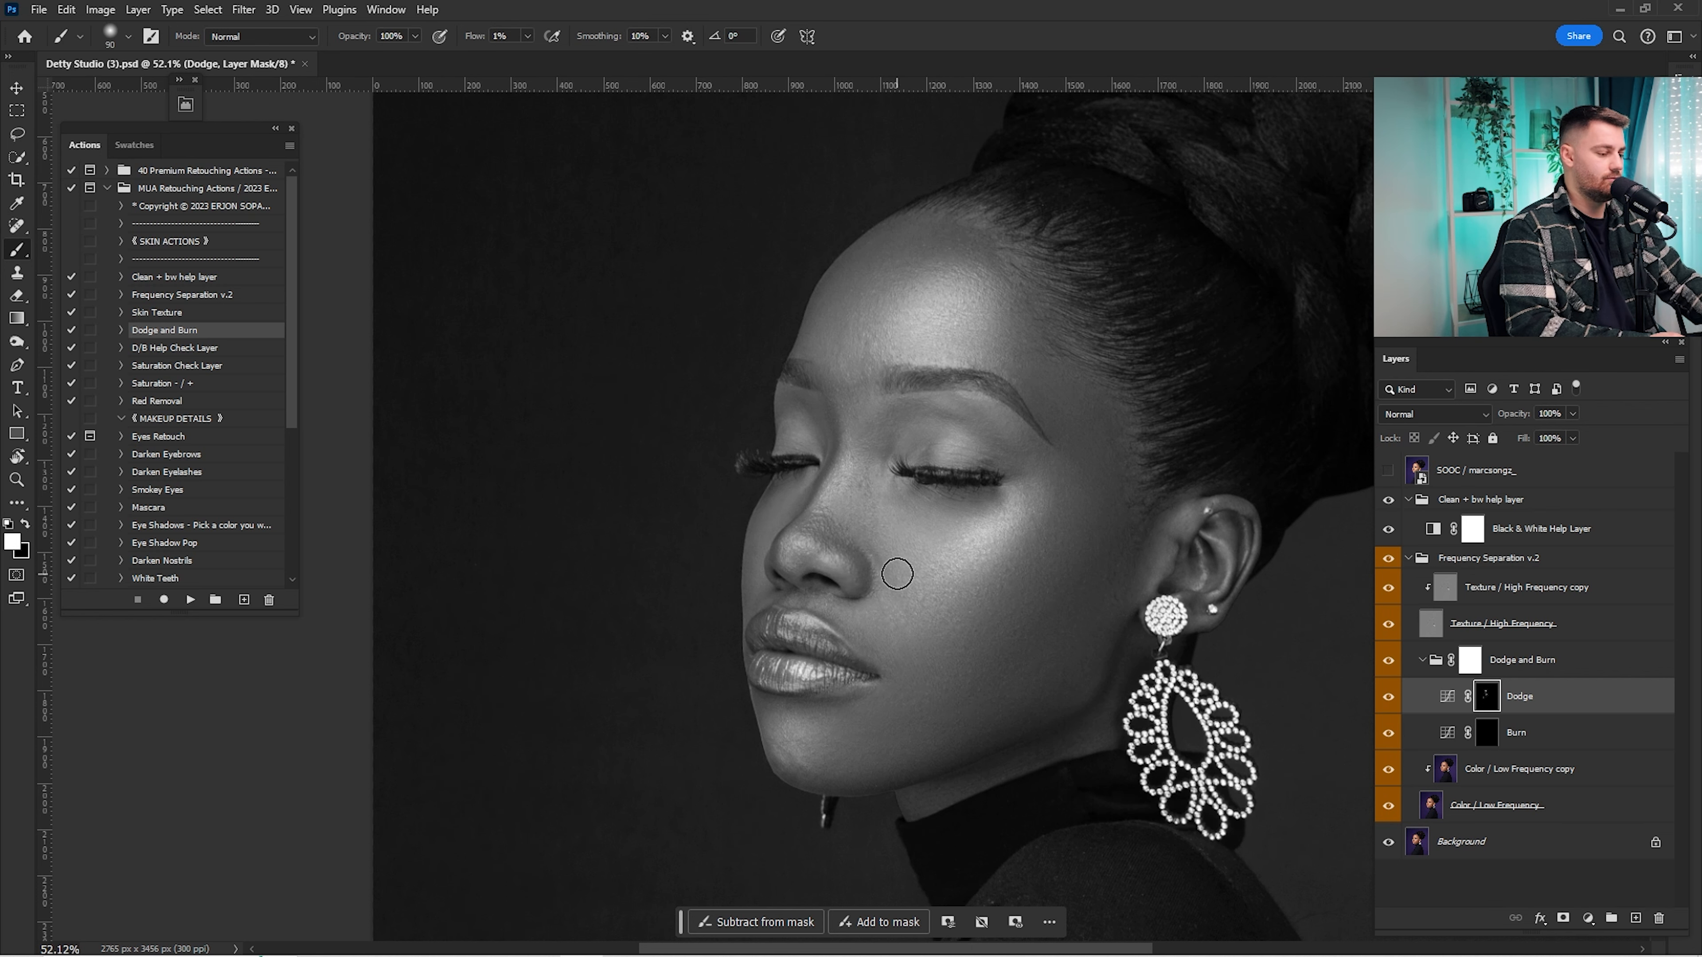
key("z")
left_click_drag(871, 558, 921, 576)
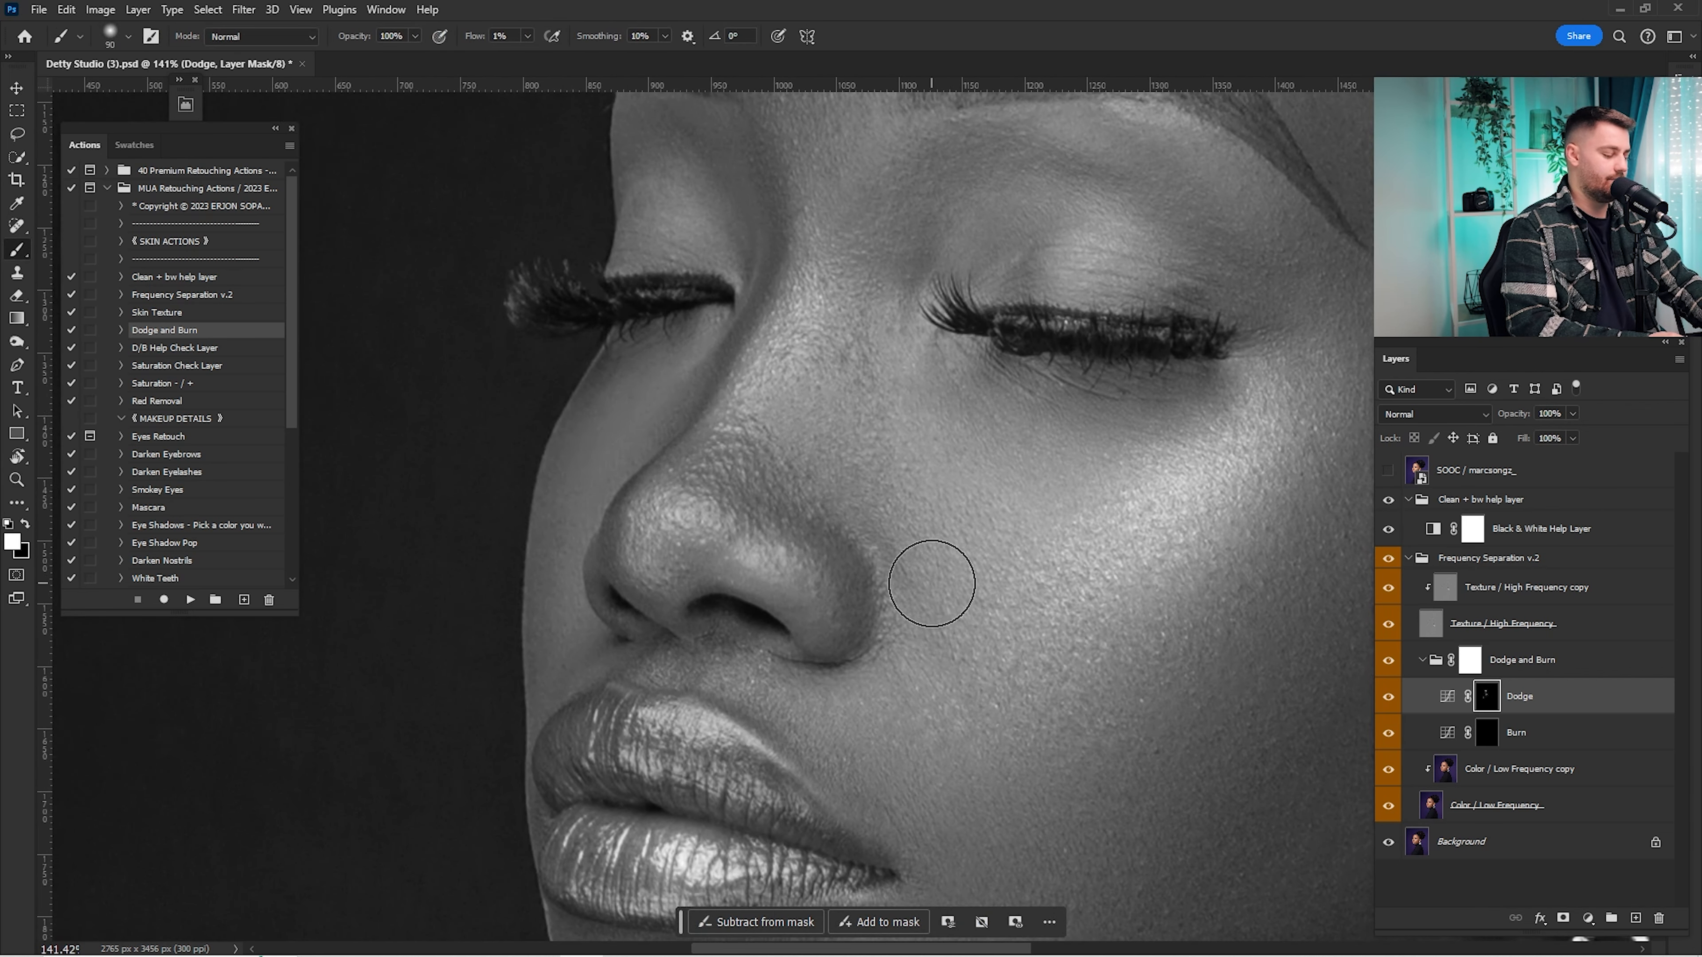
key("bracketleft")
key("bracketleft")
key("bracketleft")
key("bracketright")
key("bracketright")
key("bracketright")
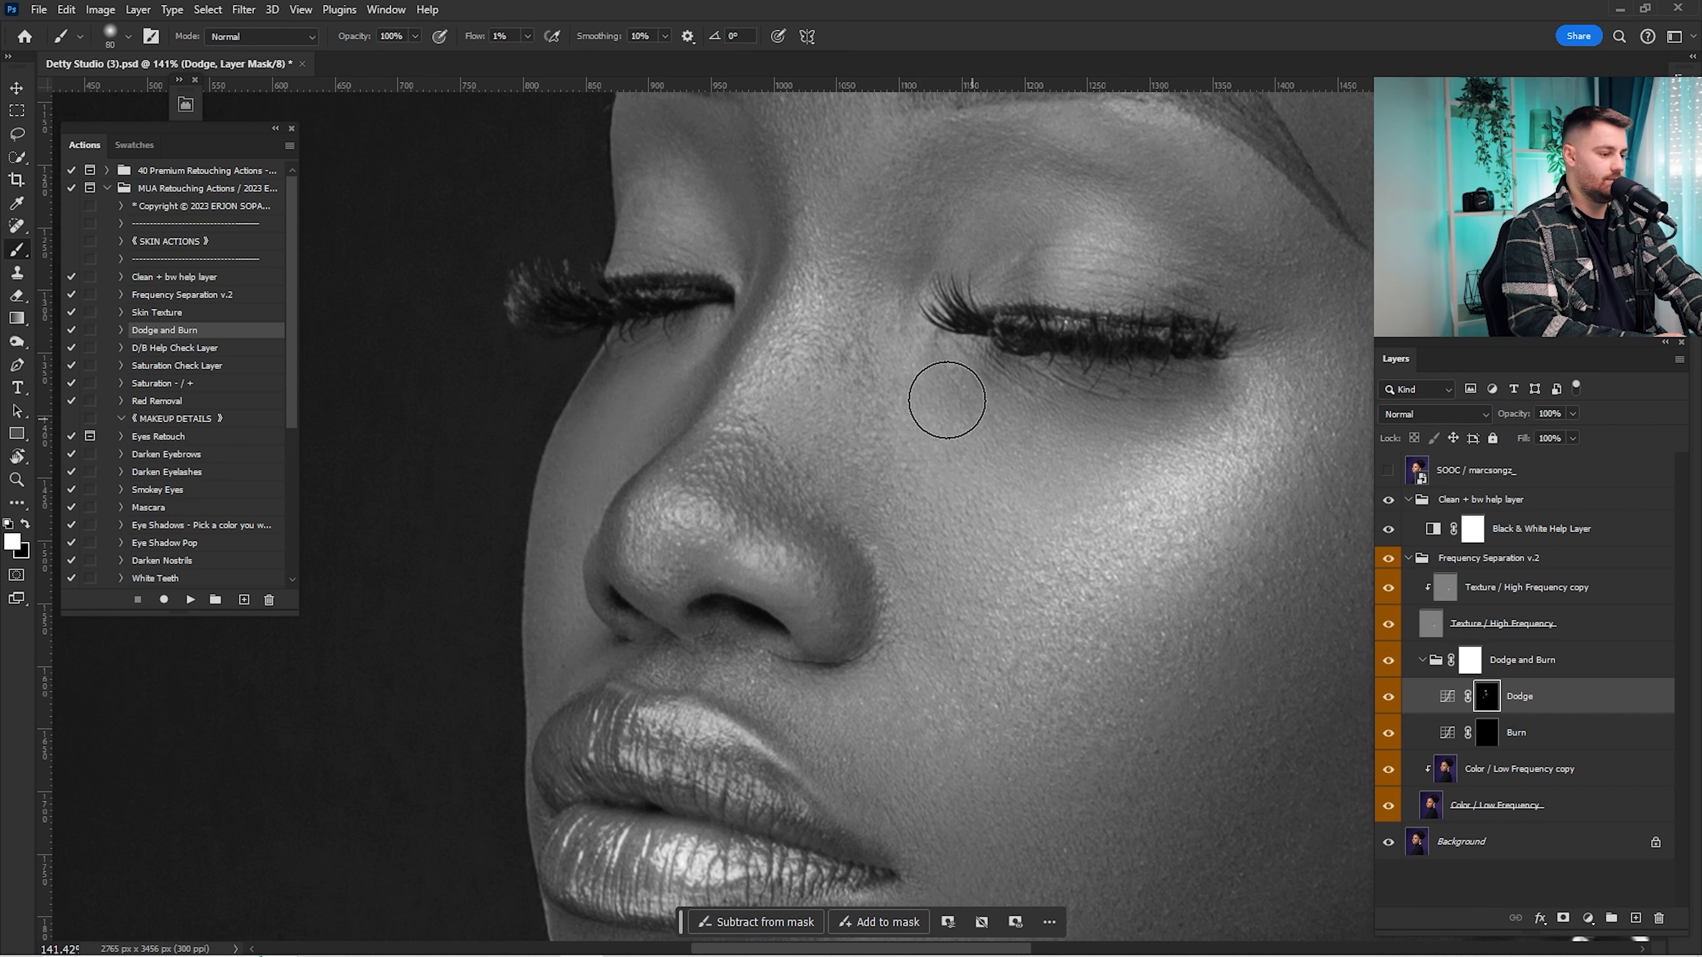
Step: Dodge the uneven shadows between the eyebrows and on the upper eyelid with a 70 px brush
scroll(877, 372, "up", 5)
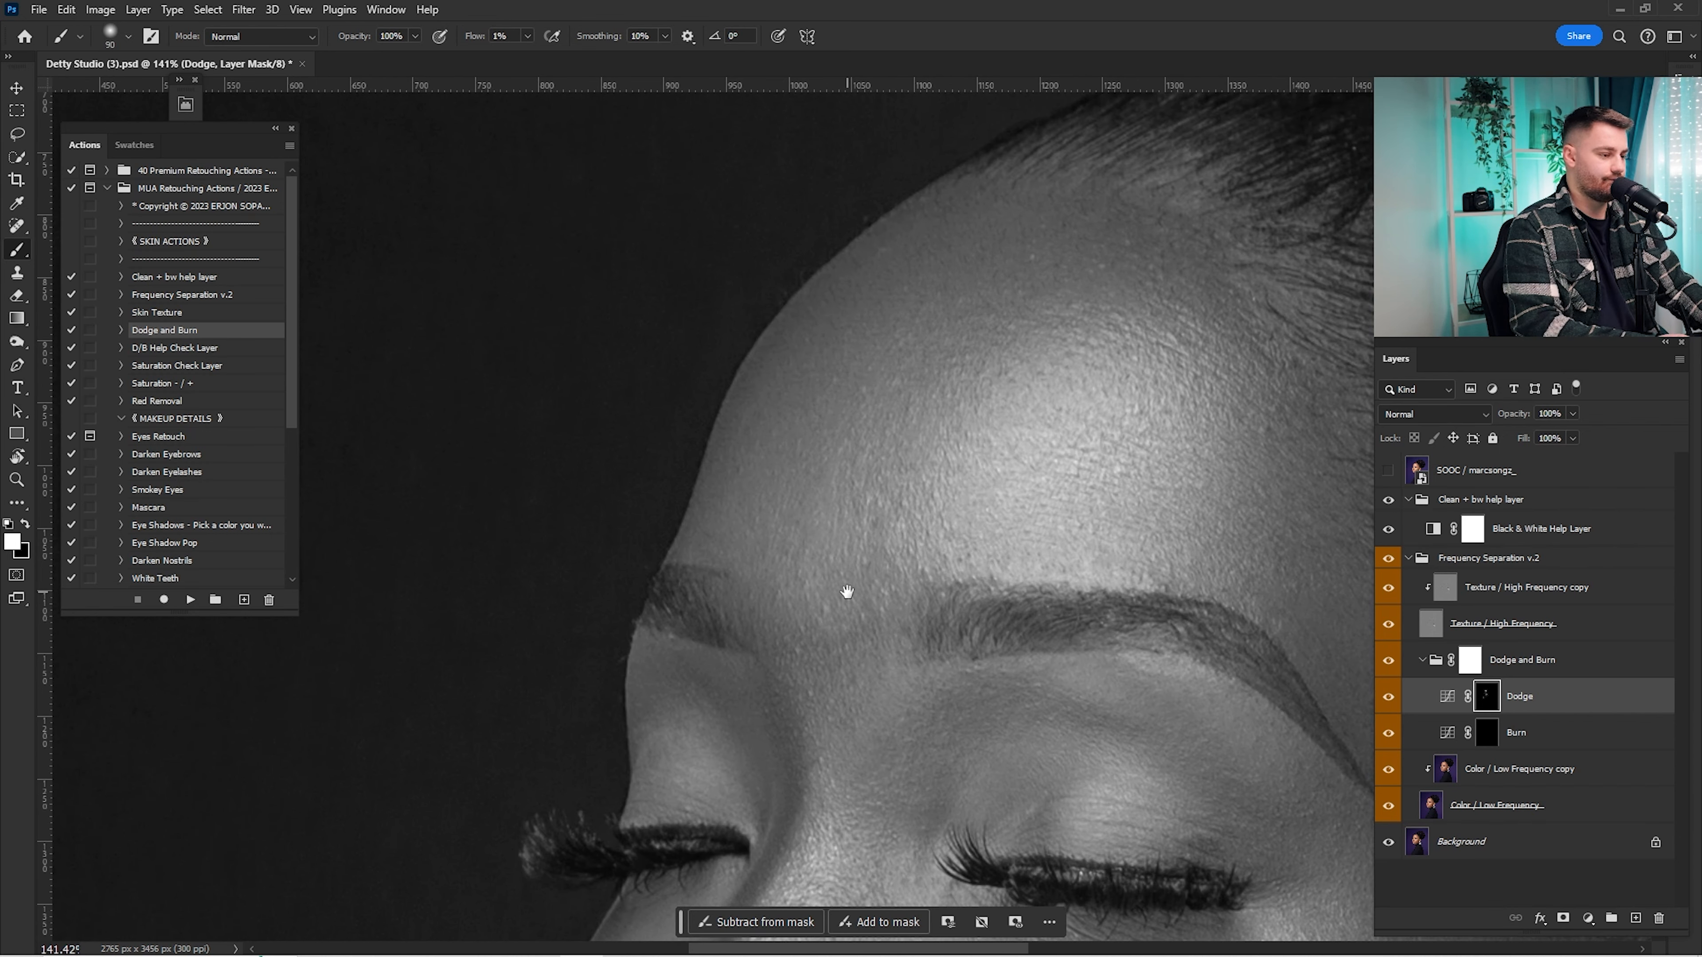
scroll(871, 570, "down", 3)
key("bracketleft")
key("bracketleft")
key("bracketleft")
key("bracketleft")
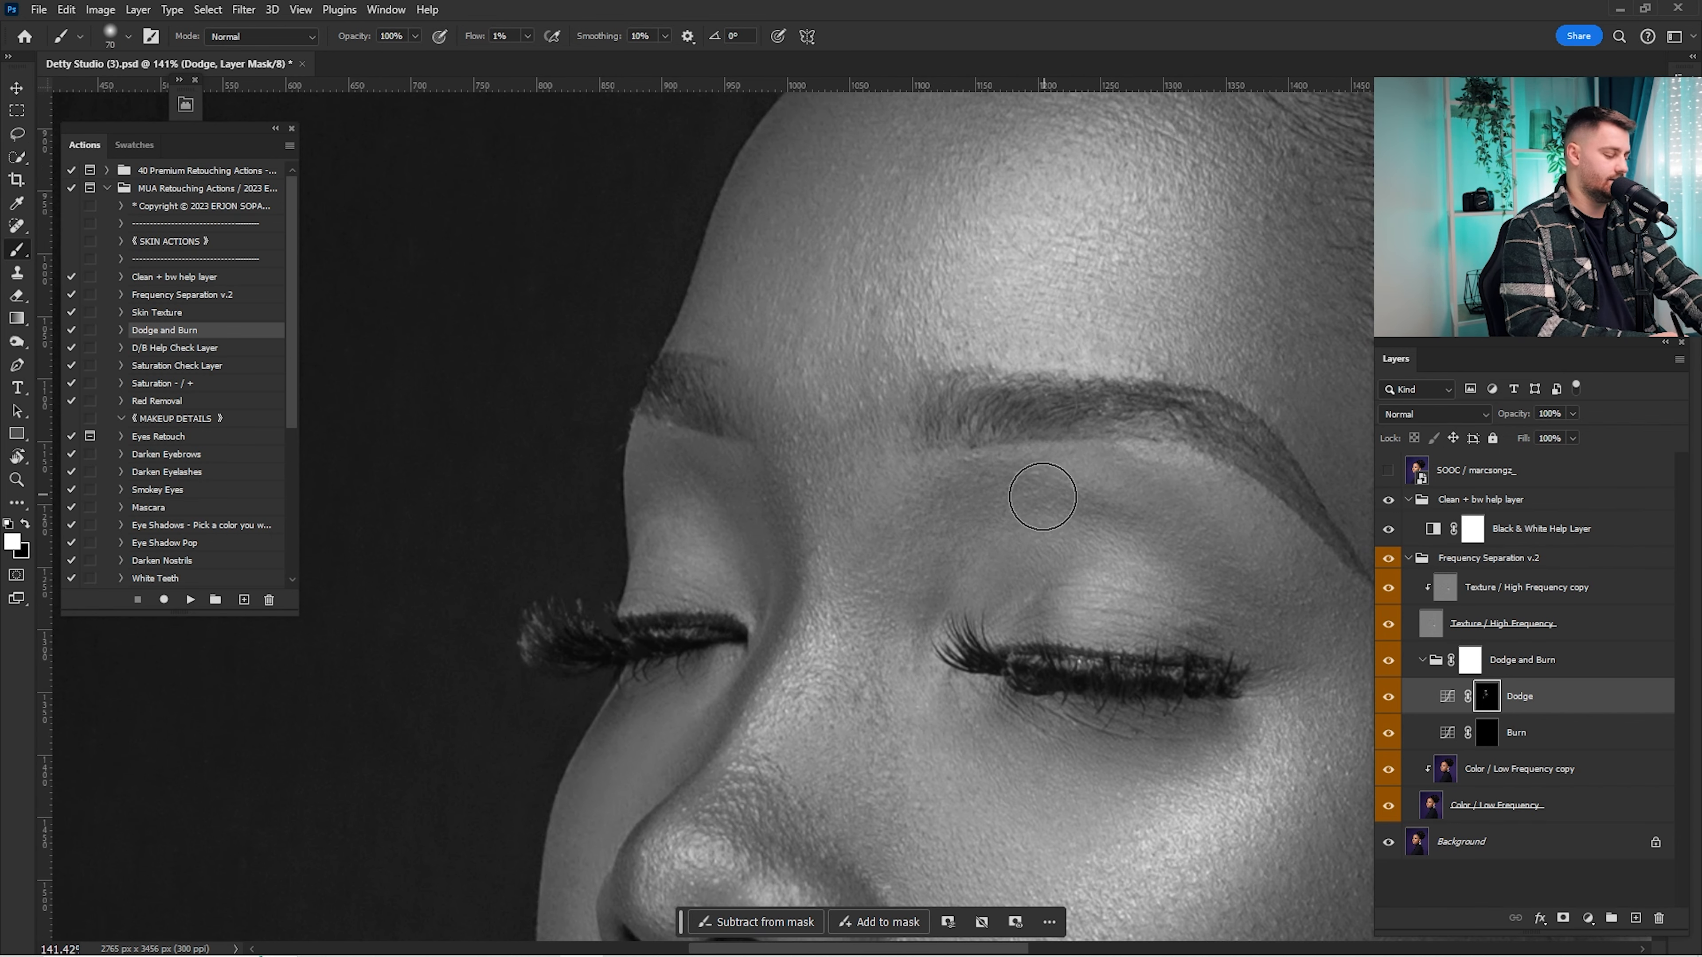
Step: Lighten the shadows around the mouth, on the chin and on the far eyelid with a 50 px brush
left_click_drag(871, 838, 958, 249)
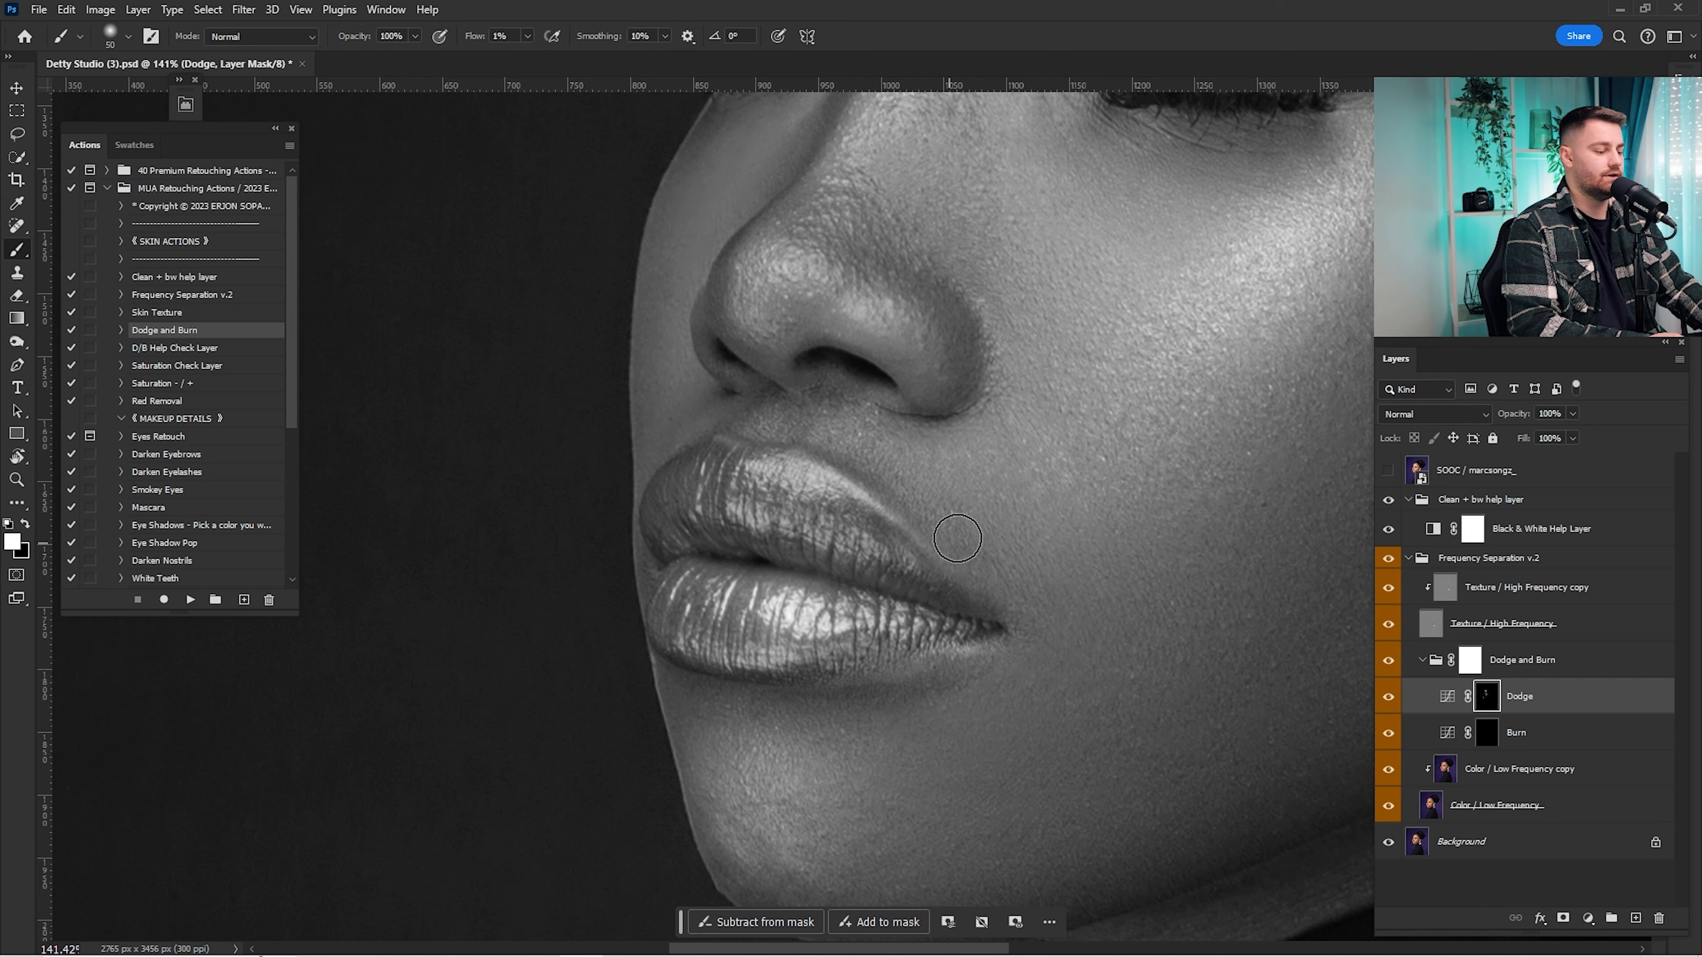
left_click_drag(858, 661, 961, 394)
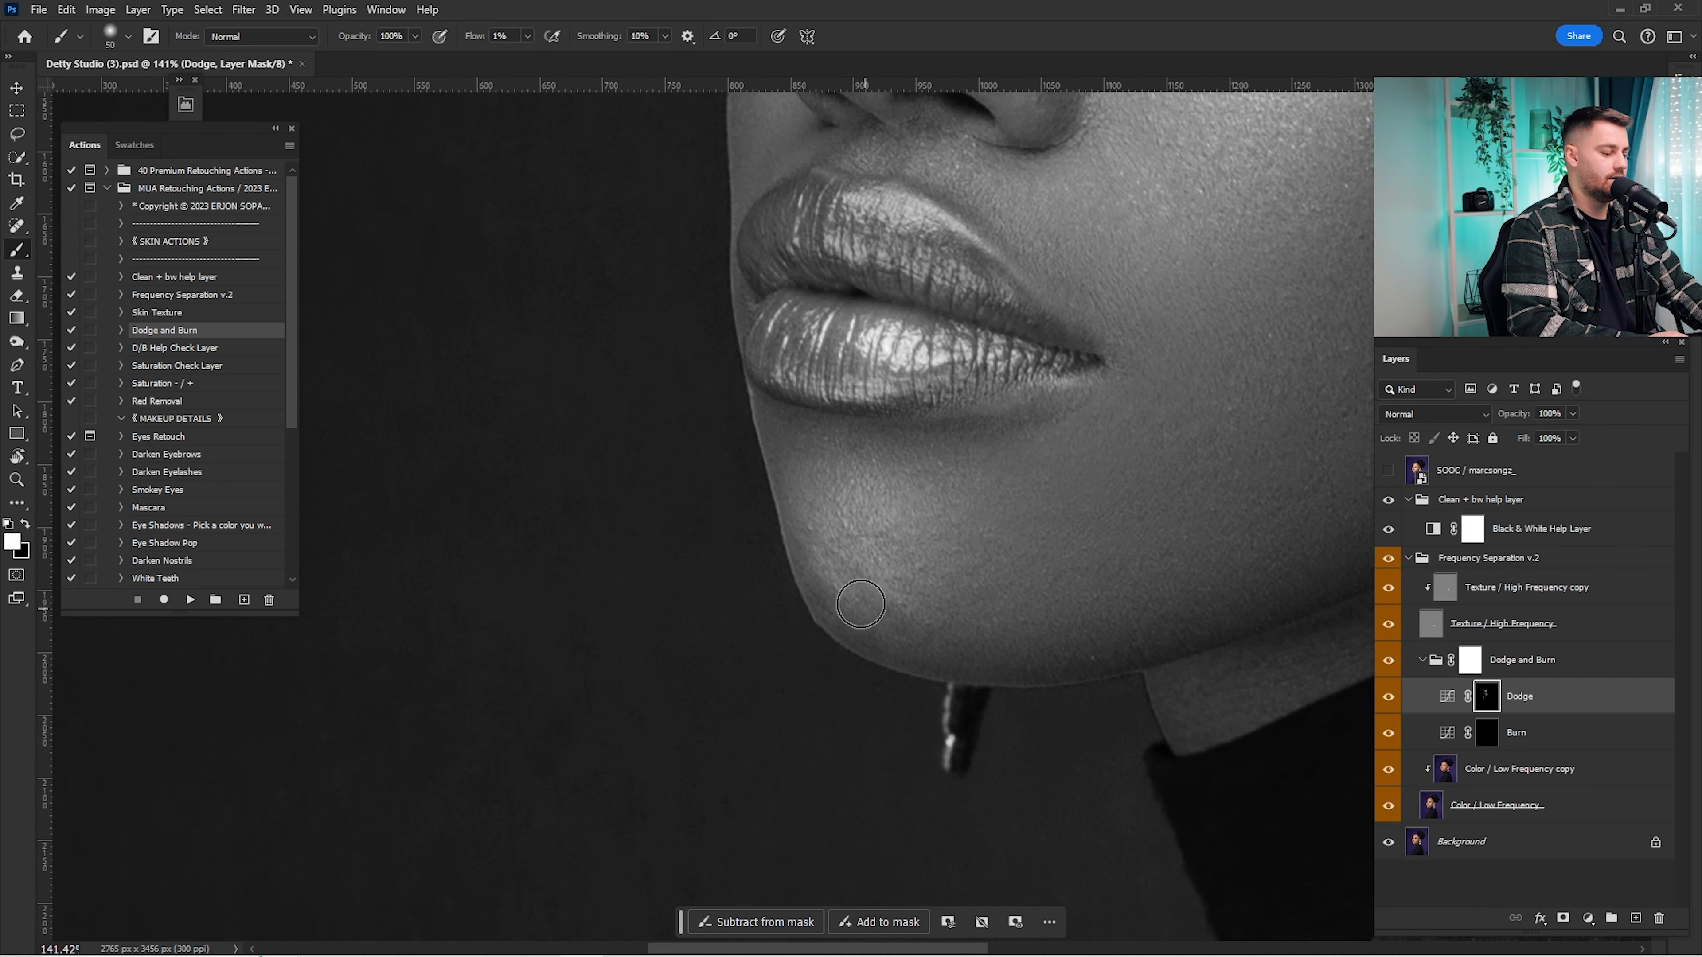
left_click_drag(1120, 330, 1114, 561)
left_click_drag(964, 201, 1005, 734)
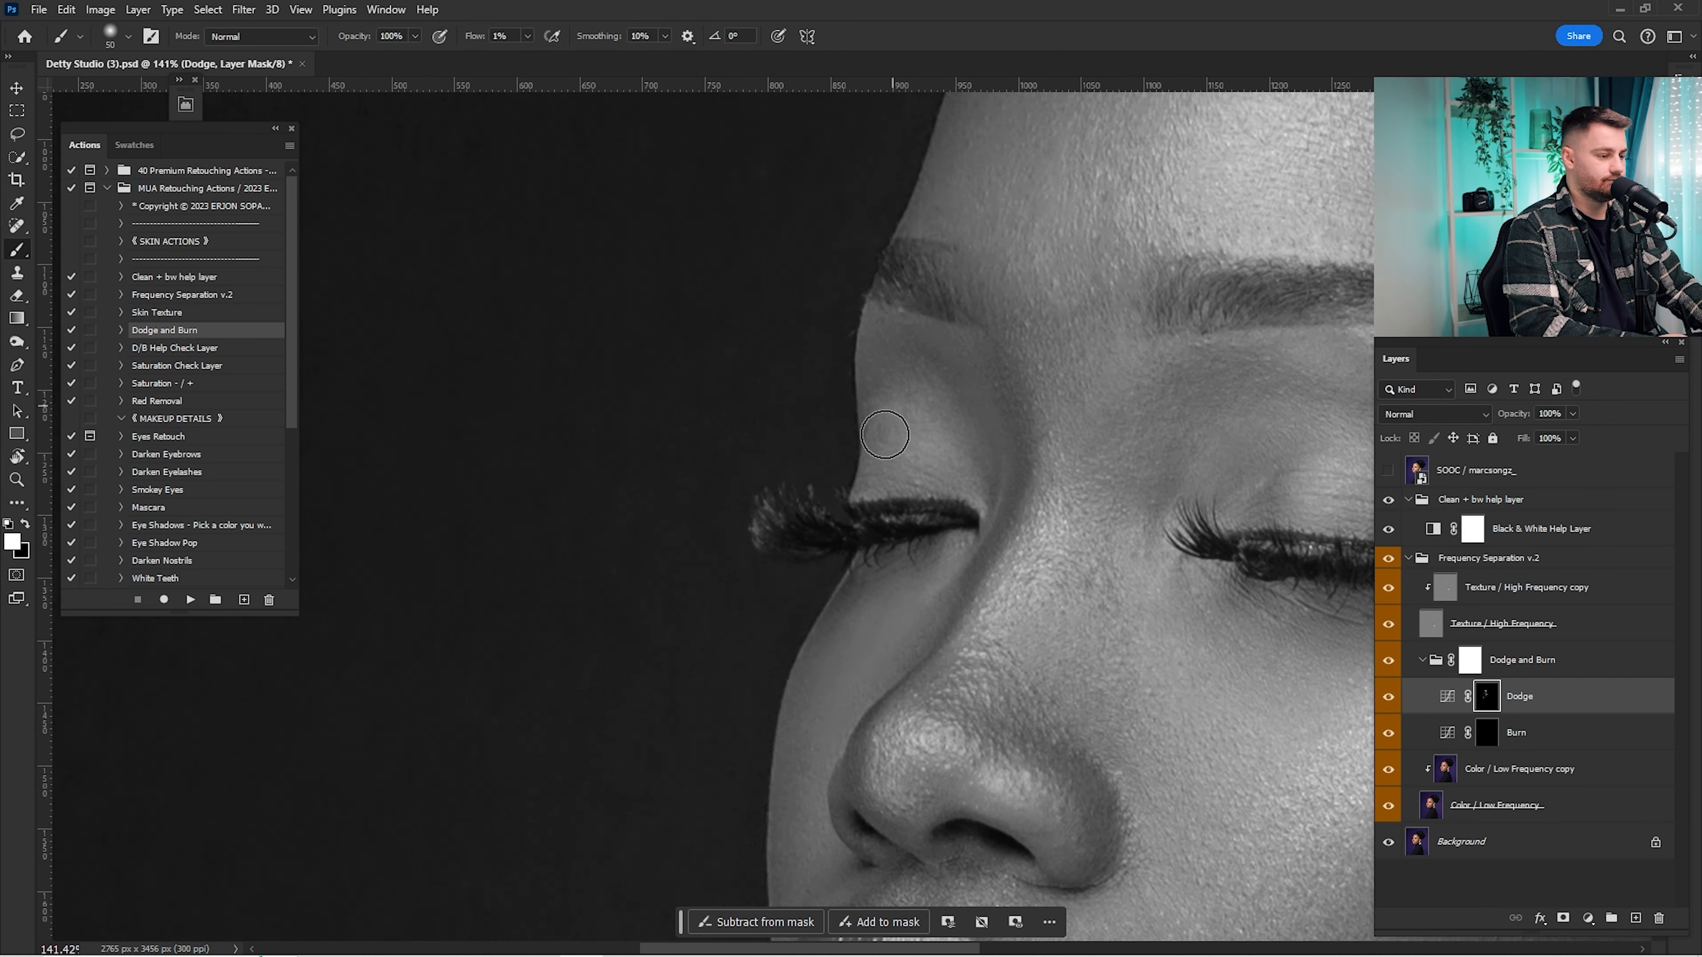
mouse_move(893, 433)
left_mouse_down()
mouse_move(703, 399)
mouse_move(536, 713)
left_mouse_up()
Step: Enlarge the brush to 90 px and dodge the darker patches on the lower chin
key("bracketright")
key("bracketright")
key("bracketright")
key("bracketright")
mouse_move(1291, 679)
left_mouse_down()
mouse_move(1130, 450)
mouse_move(965, 450)
left_mouse_up()
left_click_drag(952, 630, 1045, 630)
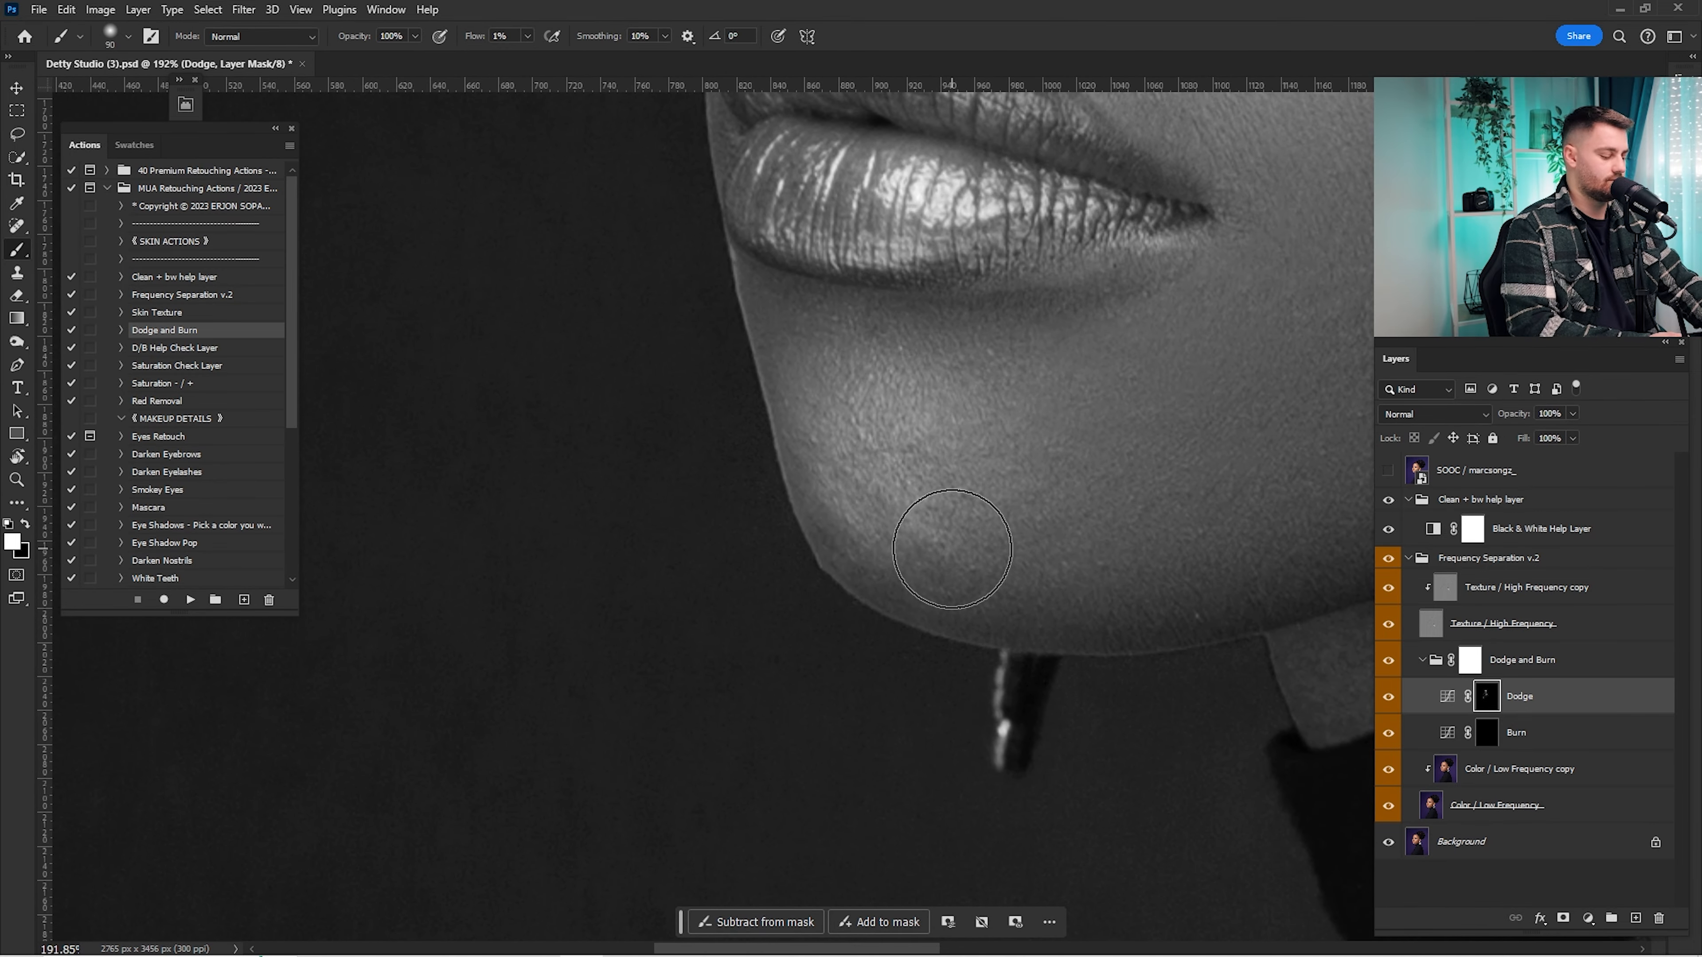
Step: Reduce the brush to 45 px and dodge the dark transitions on the chin and under the near eye
key("bracketleft")
key("bracketleft")
key("bracketleft")
key("bracketleft")
key("bracketleft")
left_click_drag(858, 372, 858, 637)
left_click_drag(893, 214, 893, 486)
left_click_drag(1230, 292, 1102, 510)
key("ctrl+0")
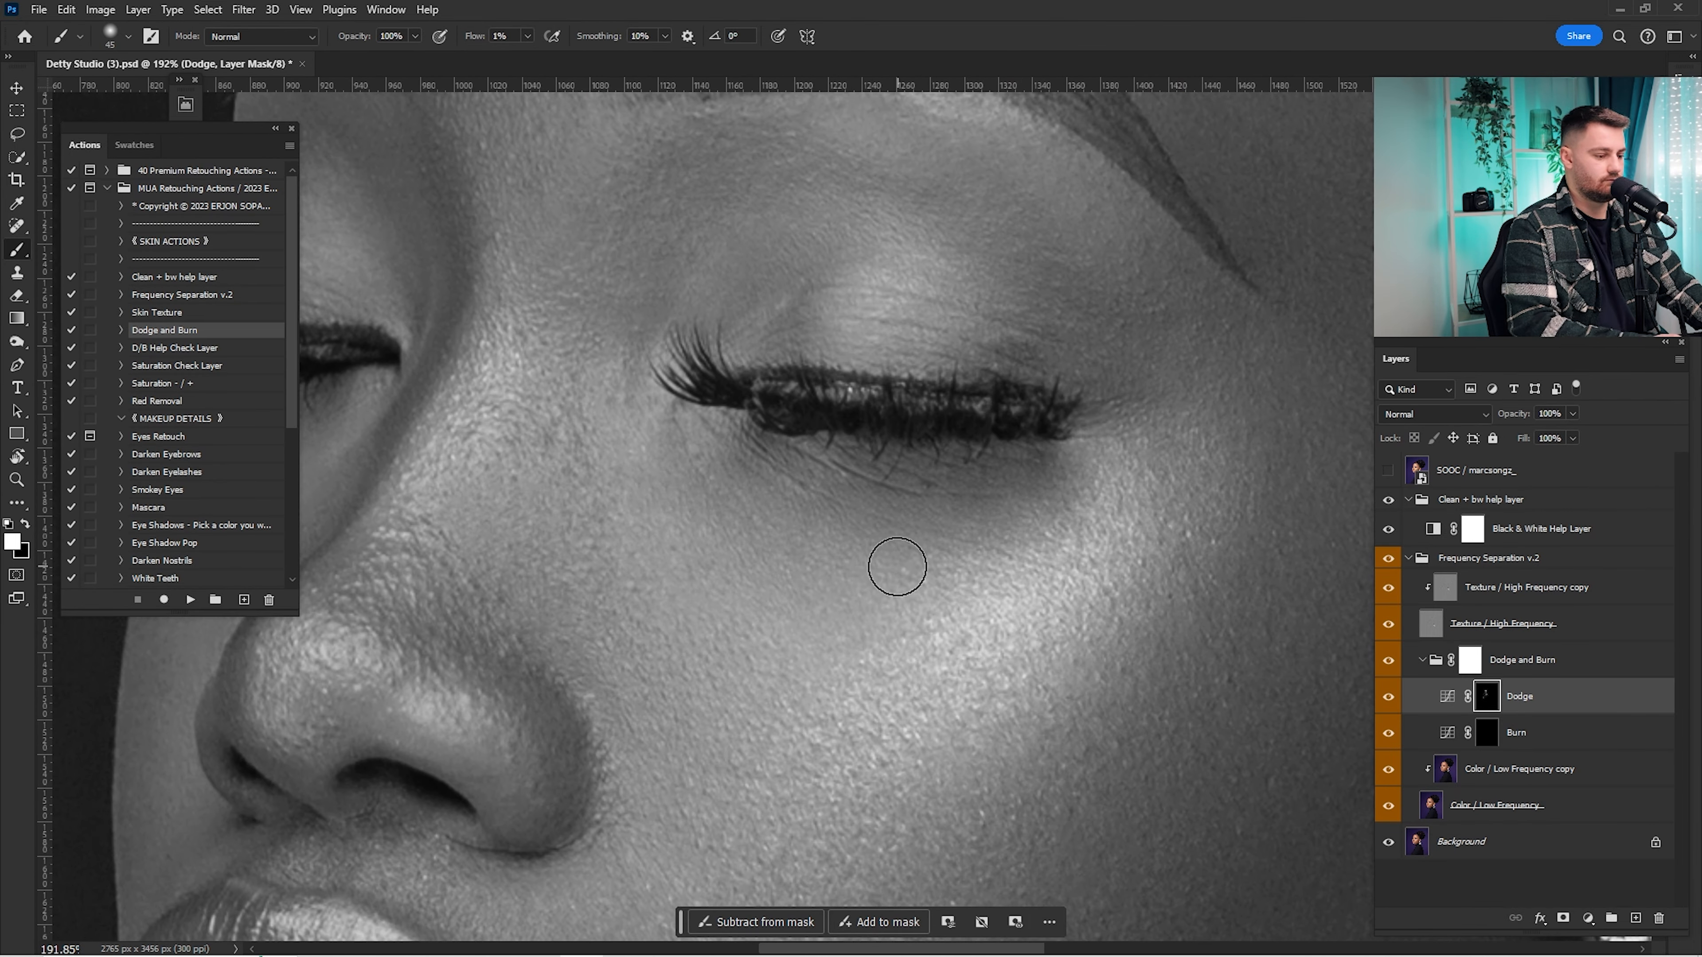
Step: Compare the full portrait with the Dodge and Burn group and the original SOOC layer switched on and off
left_click(1388, 665)
left_click(1388, 667)
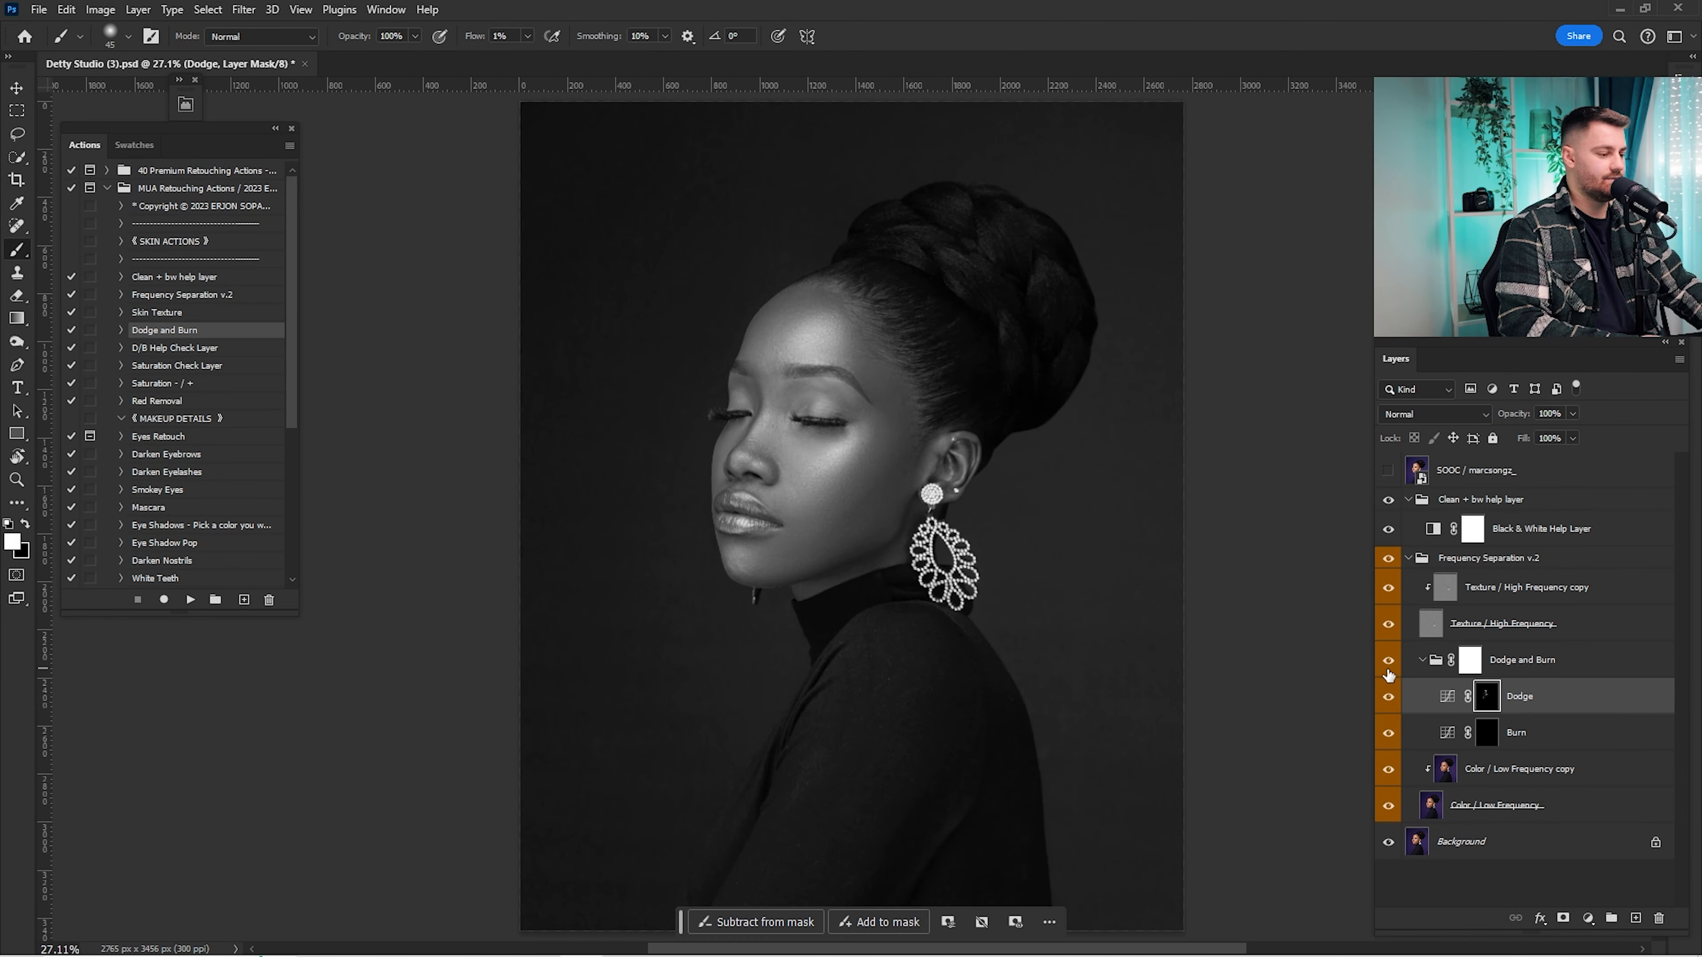
left_click(1388, 670)
left_click(1388, 671)
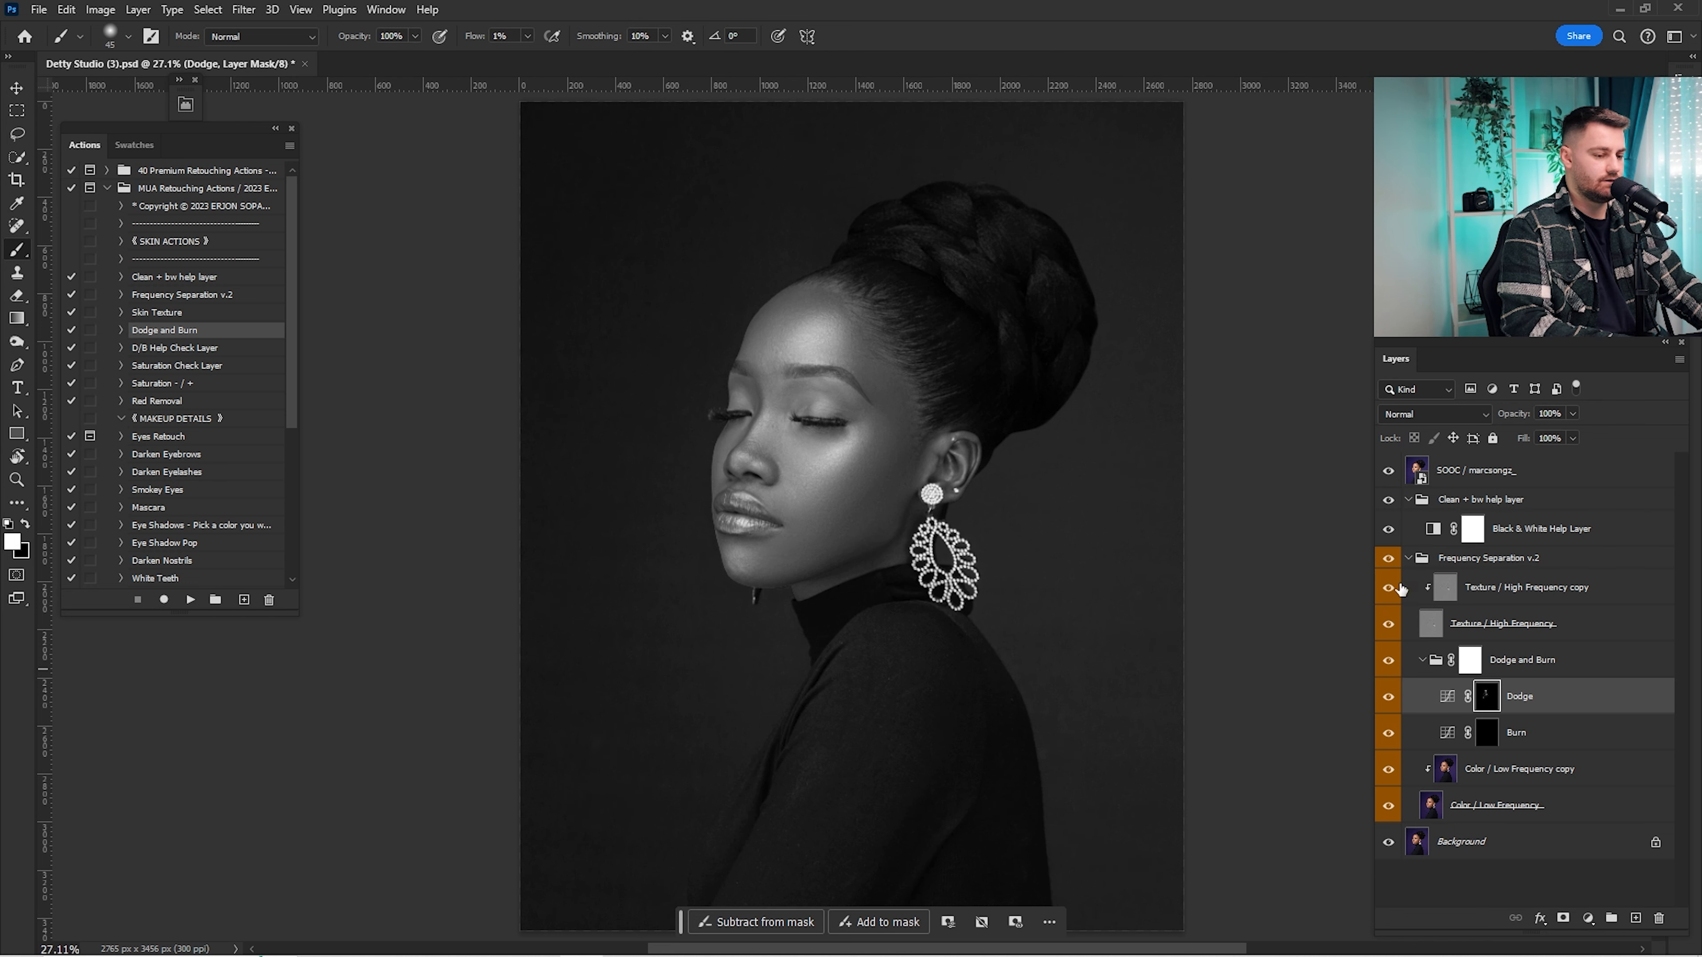
left_click(1388, 472)
Step: Hide the Black & White Help Layer and compare the face in color with the Dodge layer off and on
left_click(1387, 529)
left_click(1386, 699)
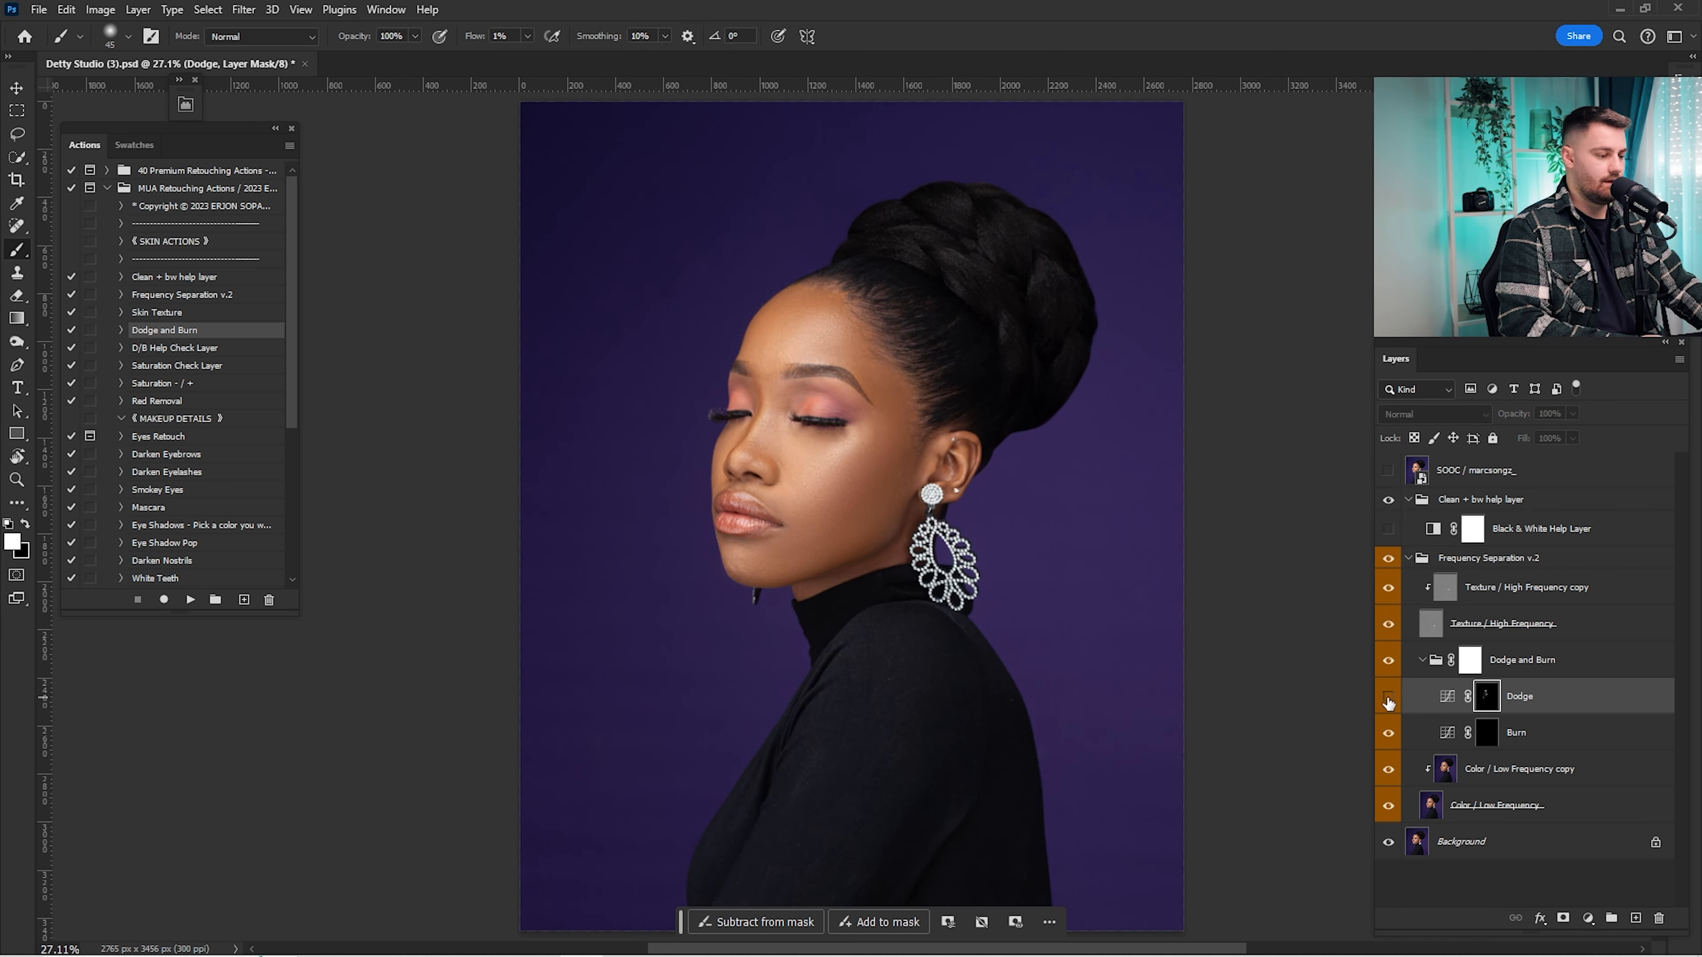
left_click(1387, 700)
left_click(1390, 696)
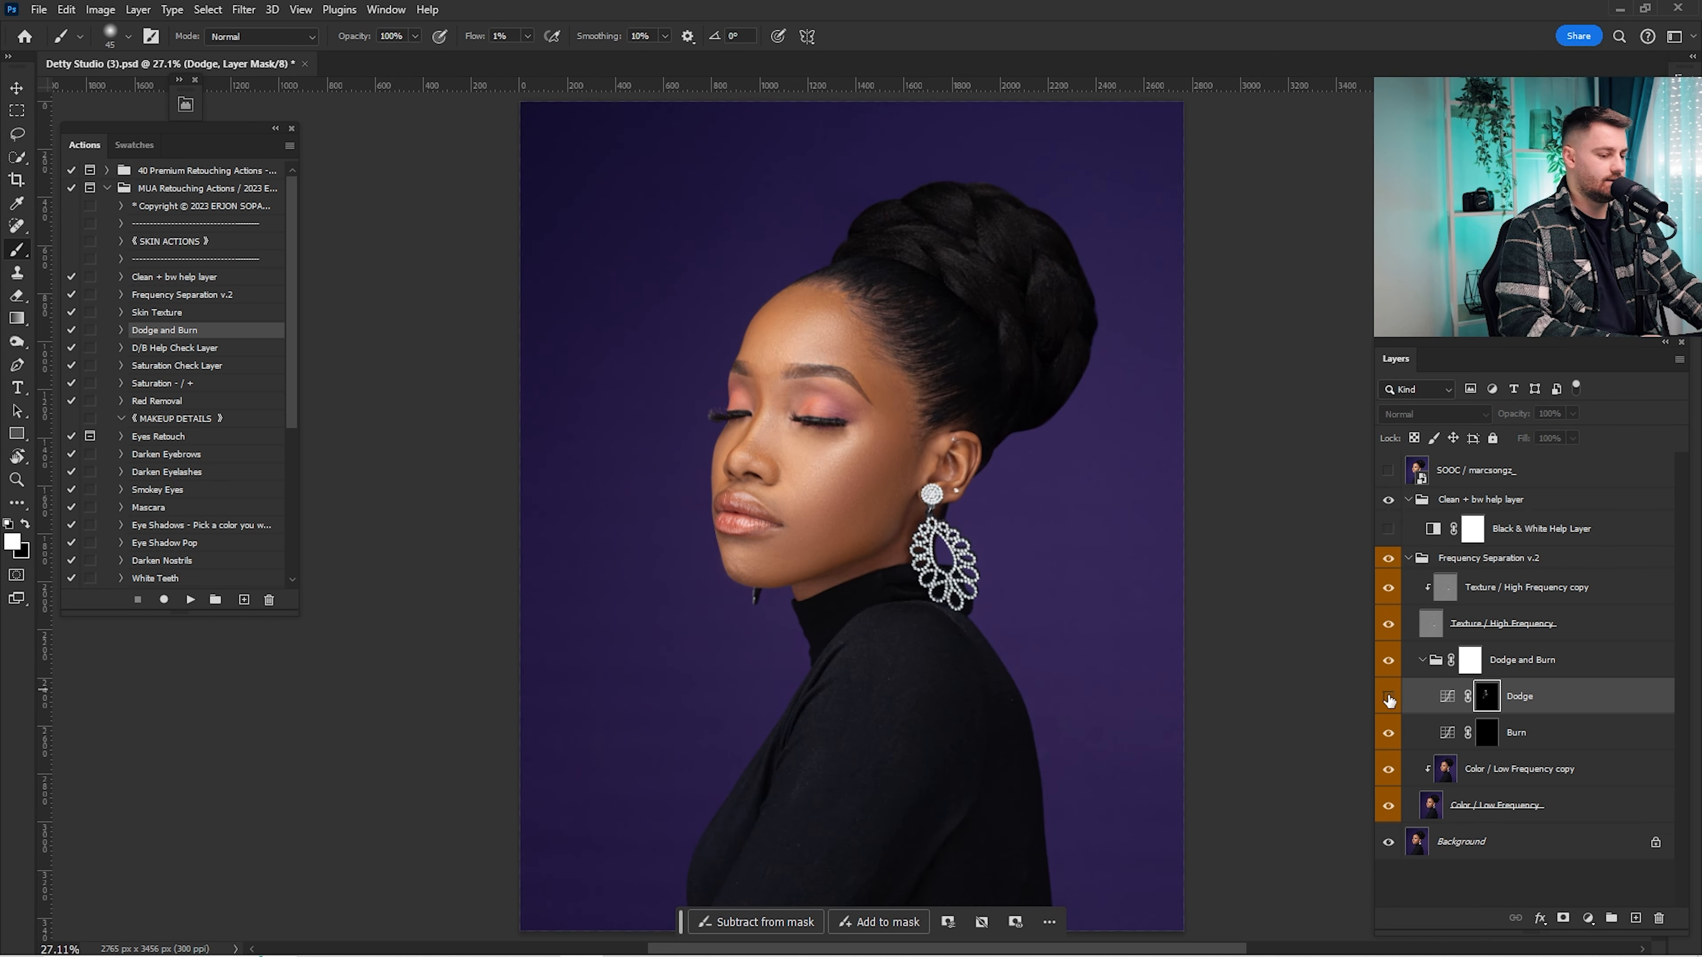
left_click(1389, 698)
left_click(1389, 699)
left_click(1388, 701)
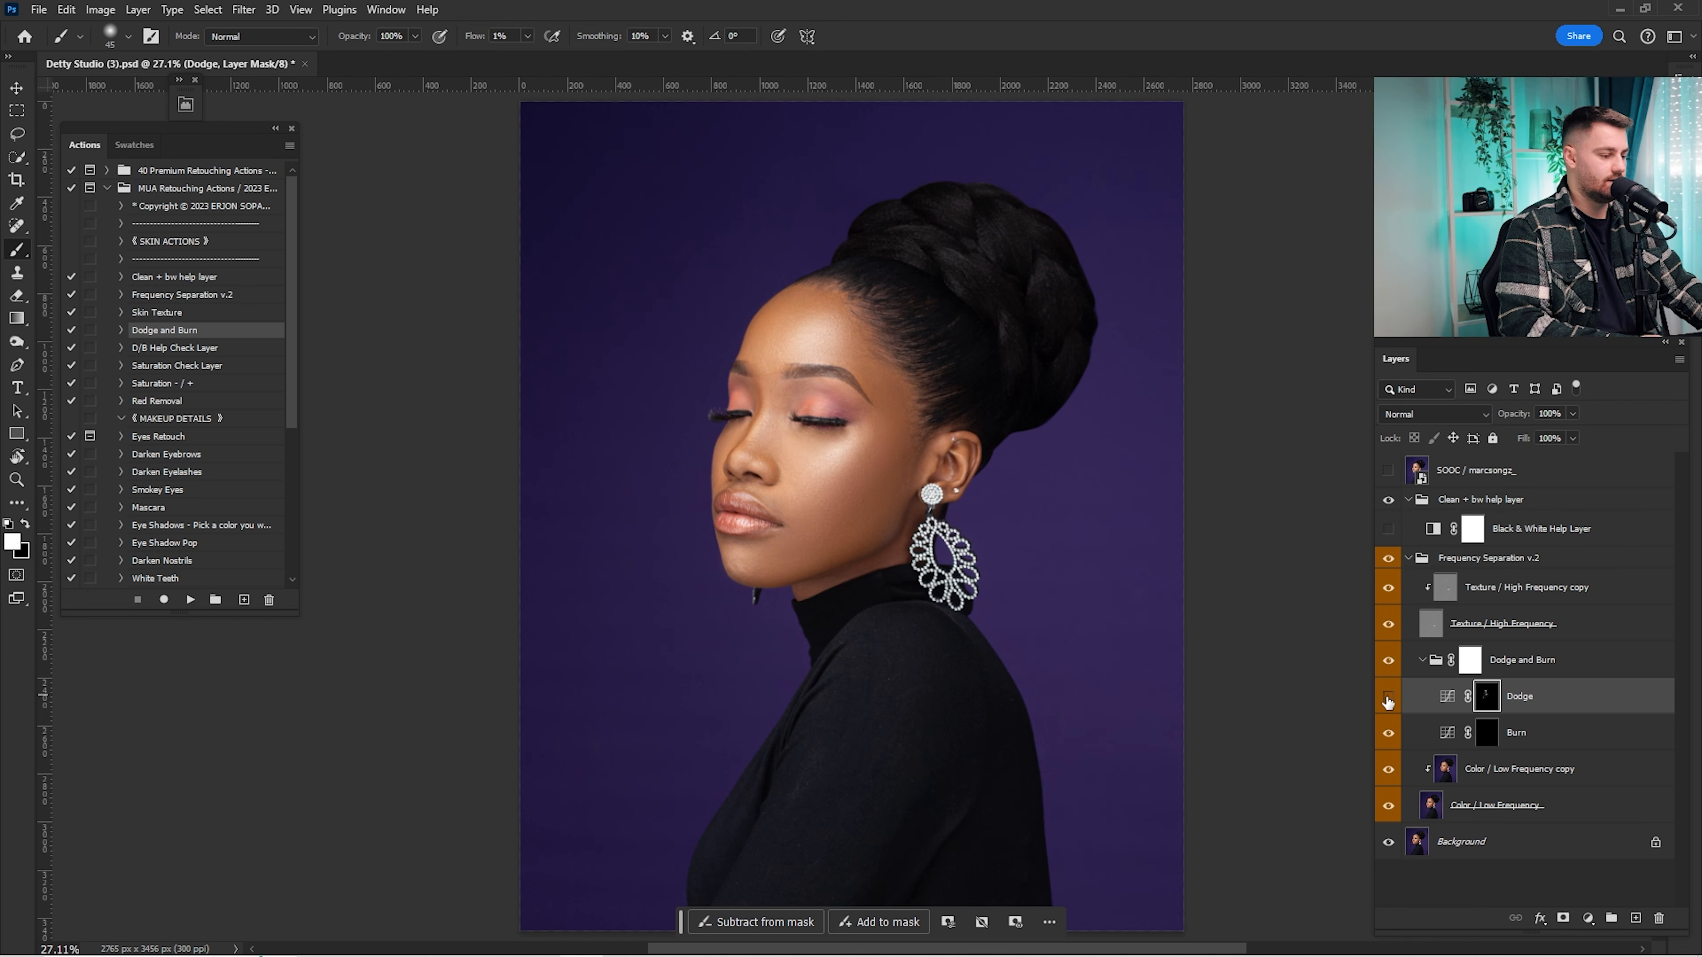
left_click(1387, 700)
left_click(1388, 699)
left_click(1389, 698)
left_click(1389, 698)
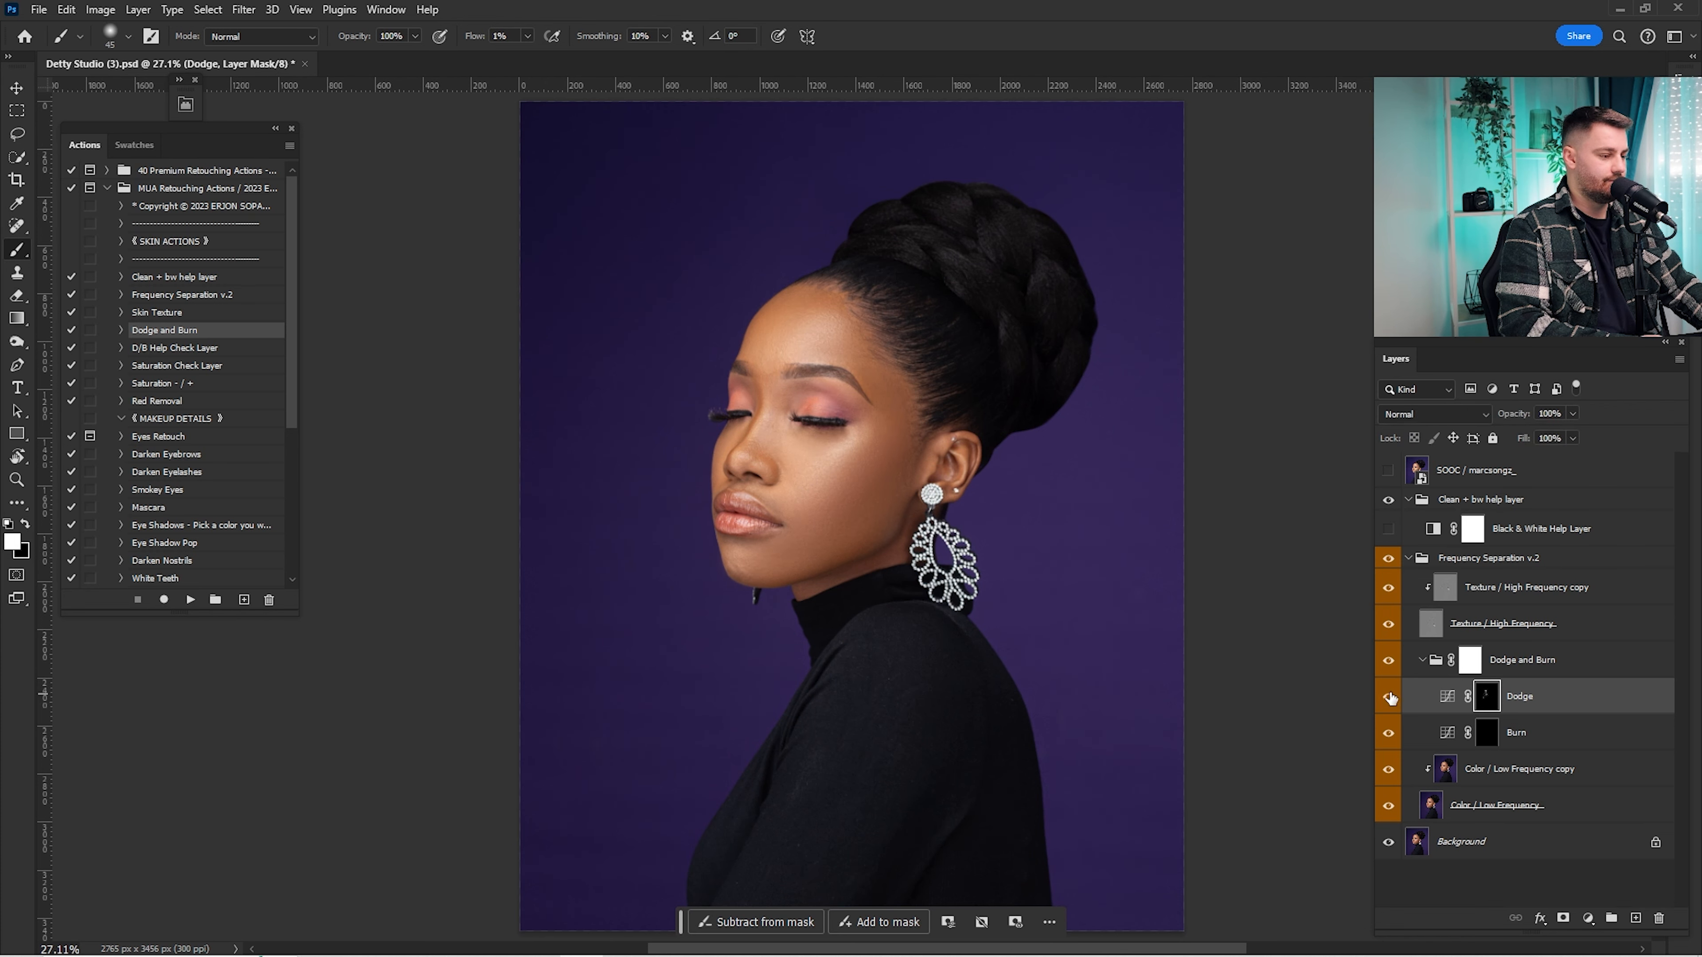
key("z")
mouse_move(770, 469)
left_mouse_down()
mouse_move(903, 536)
mouse_move(1062, 543)
left_mouse_up()
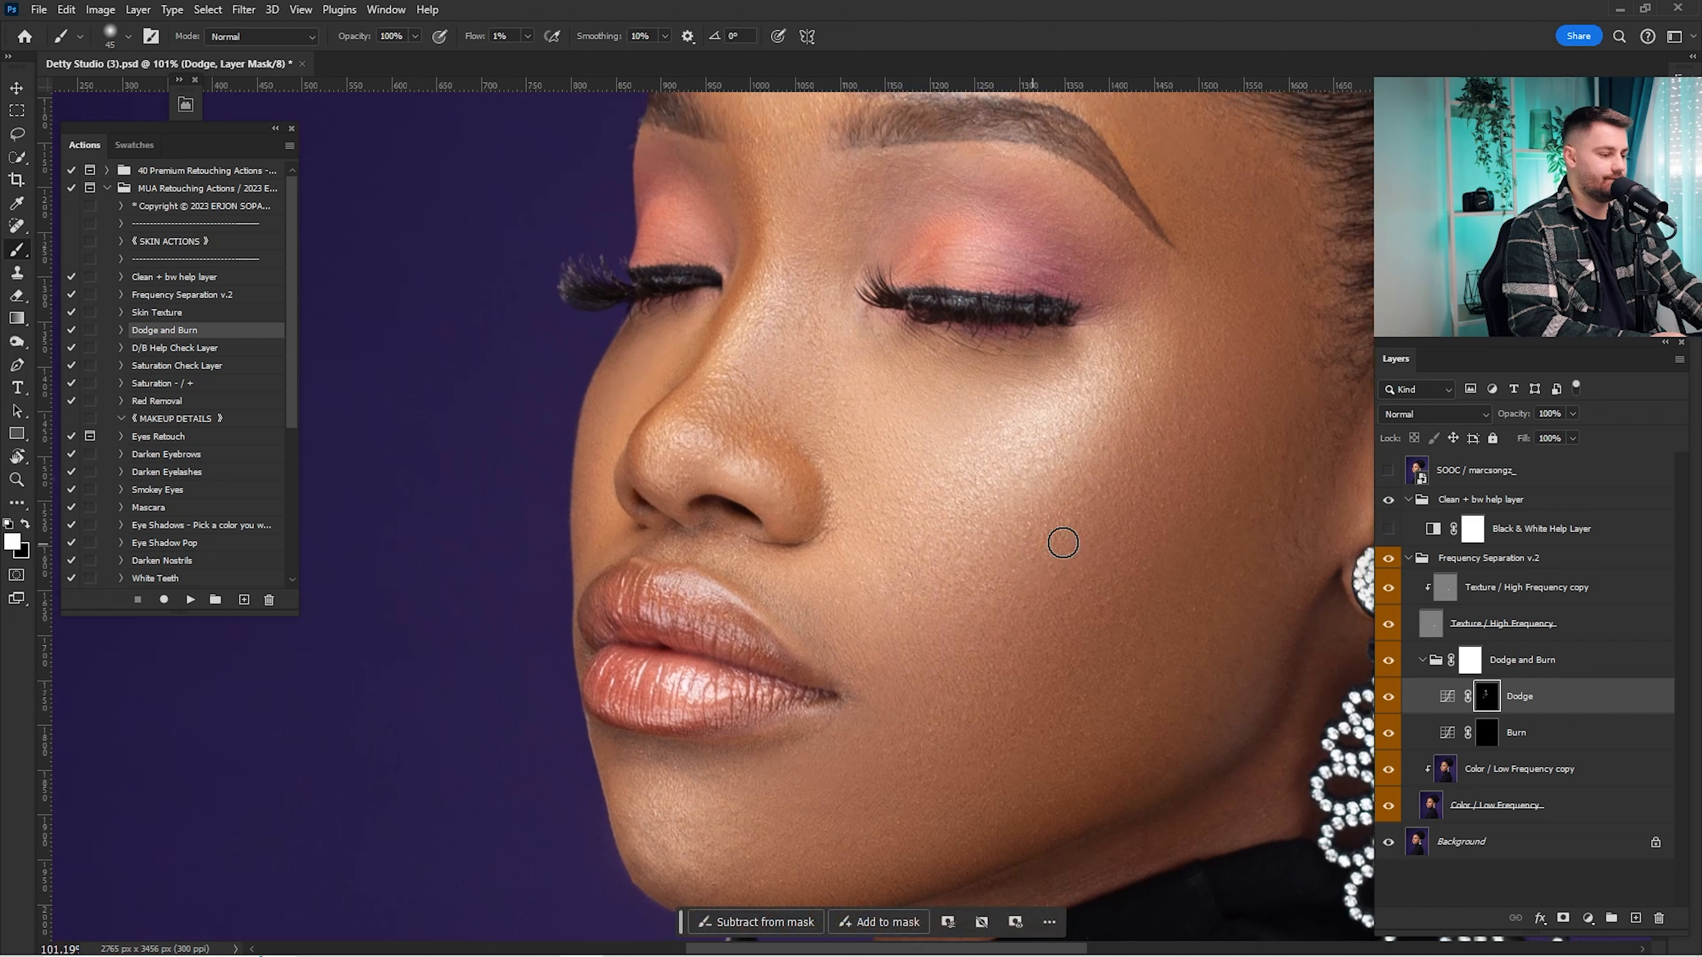
Step: Target the Burn layer mask with the Black & White Help Layer shown, and reduce the brush to 25 px
left_click(1489, 735)
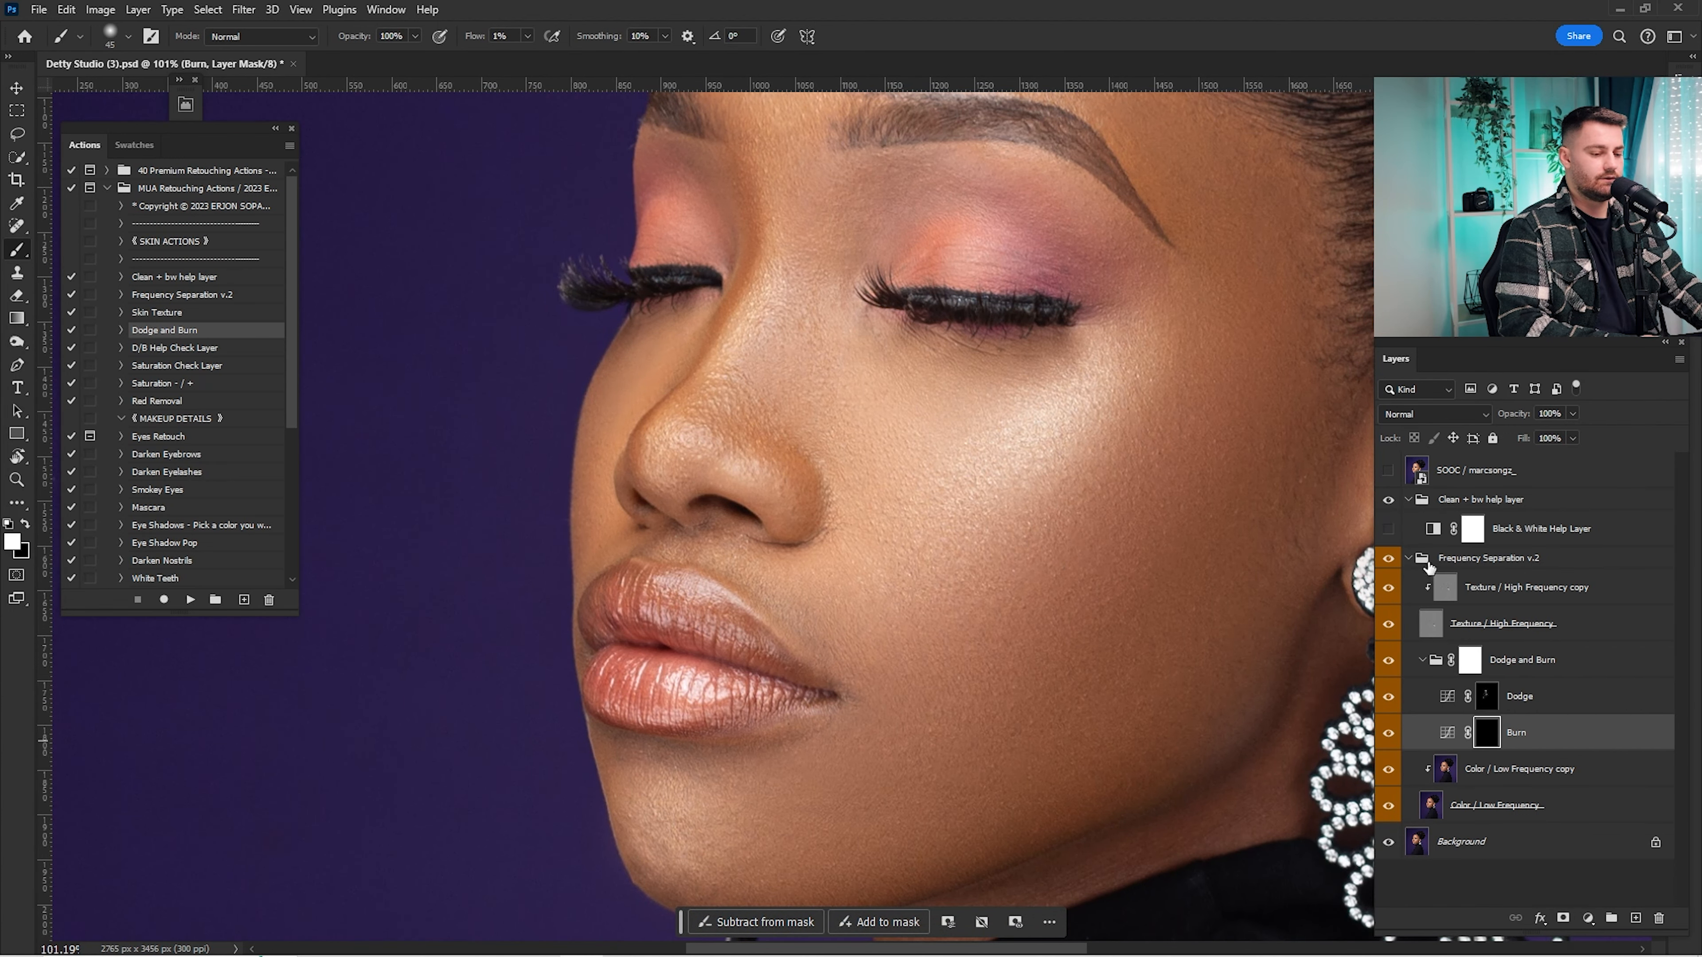
left_click(1389, 529)
left_click_drag(862, 608, 962, 486)
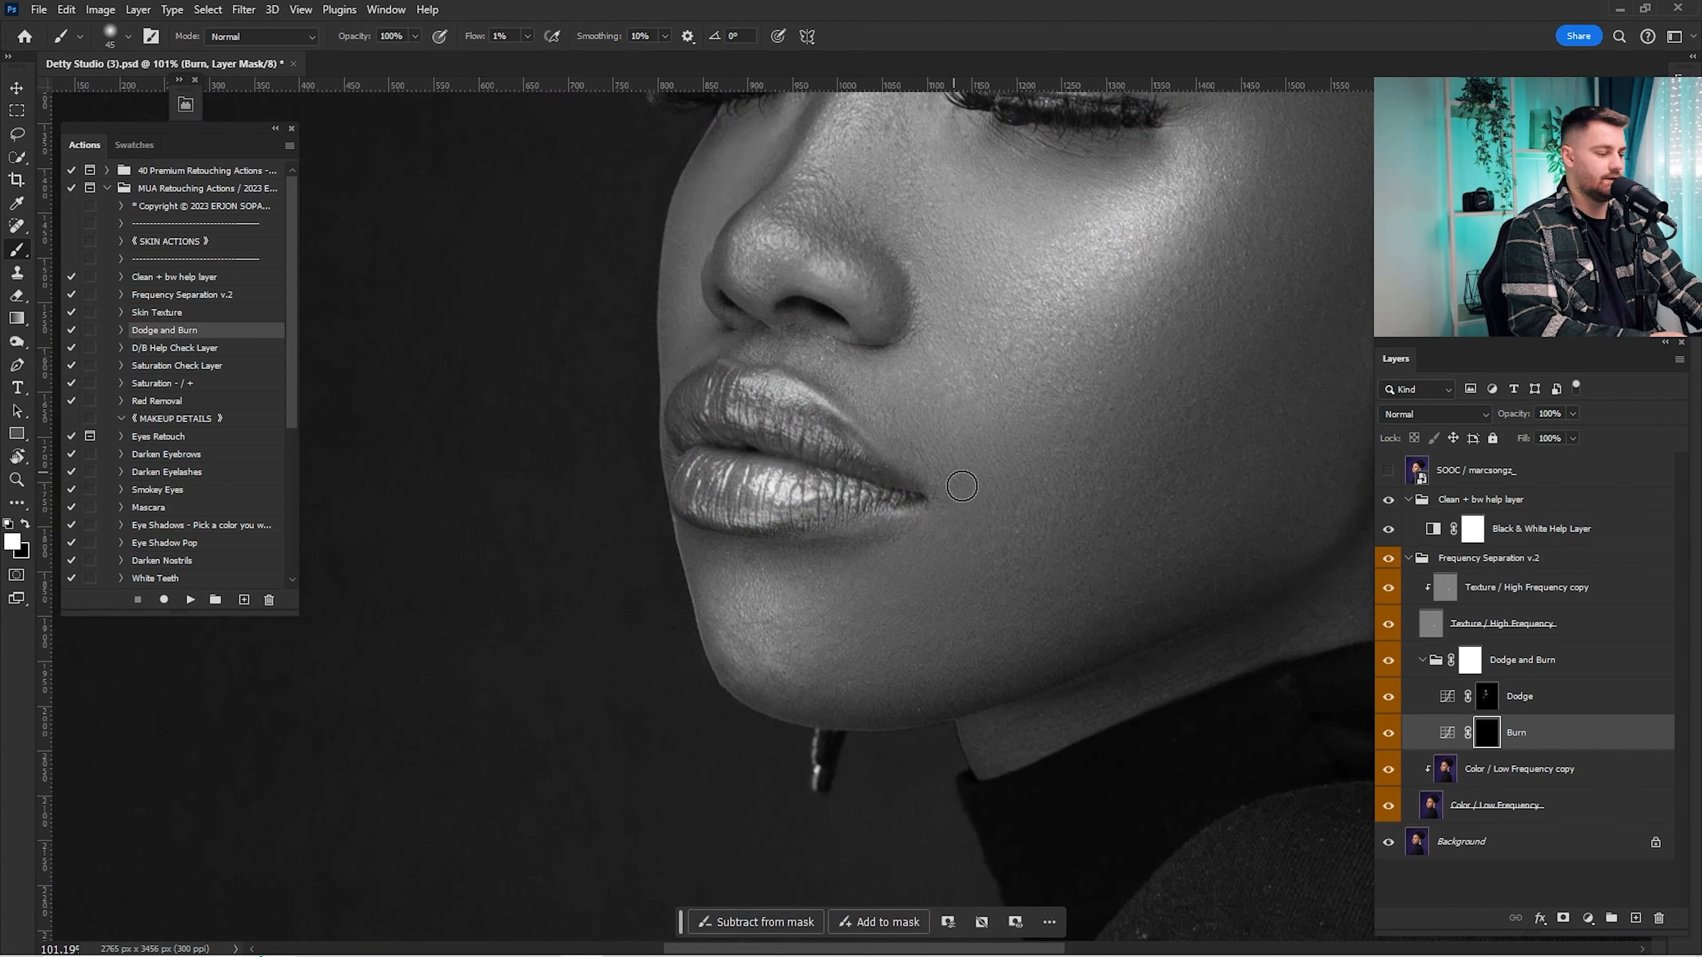
key("ctrl+space")
left_click_drag(765, 657, 858, 662)
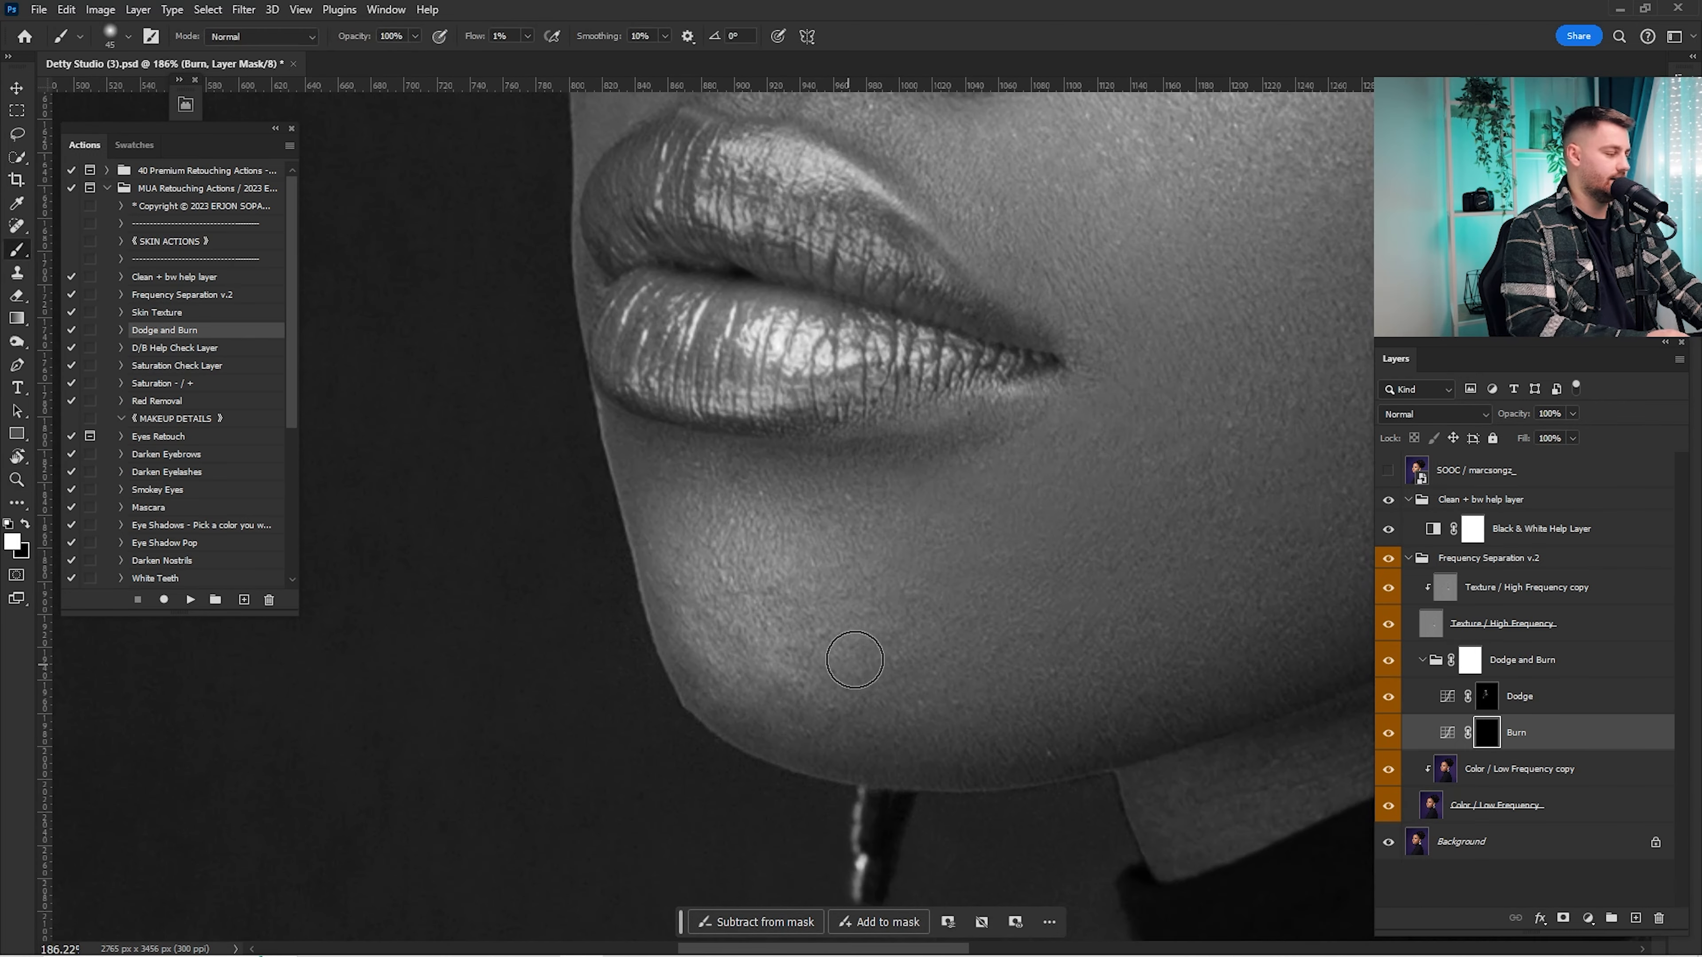
key("bracketleft")
key("bracketleft")
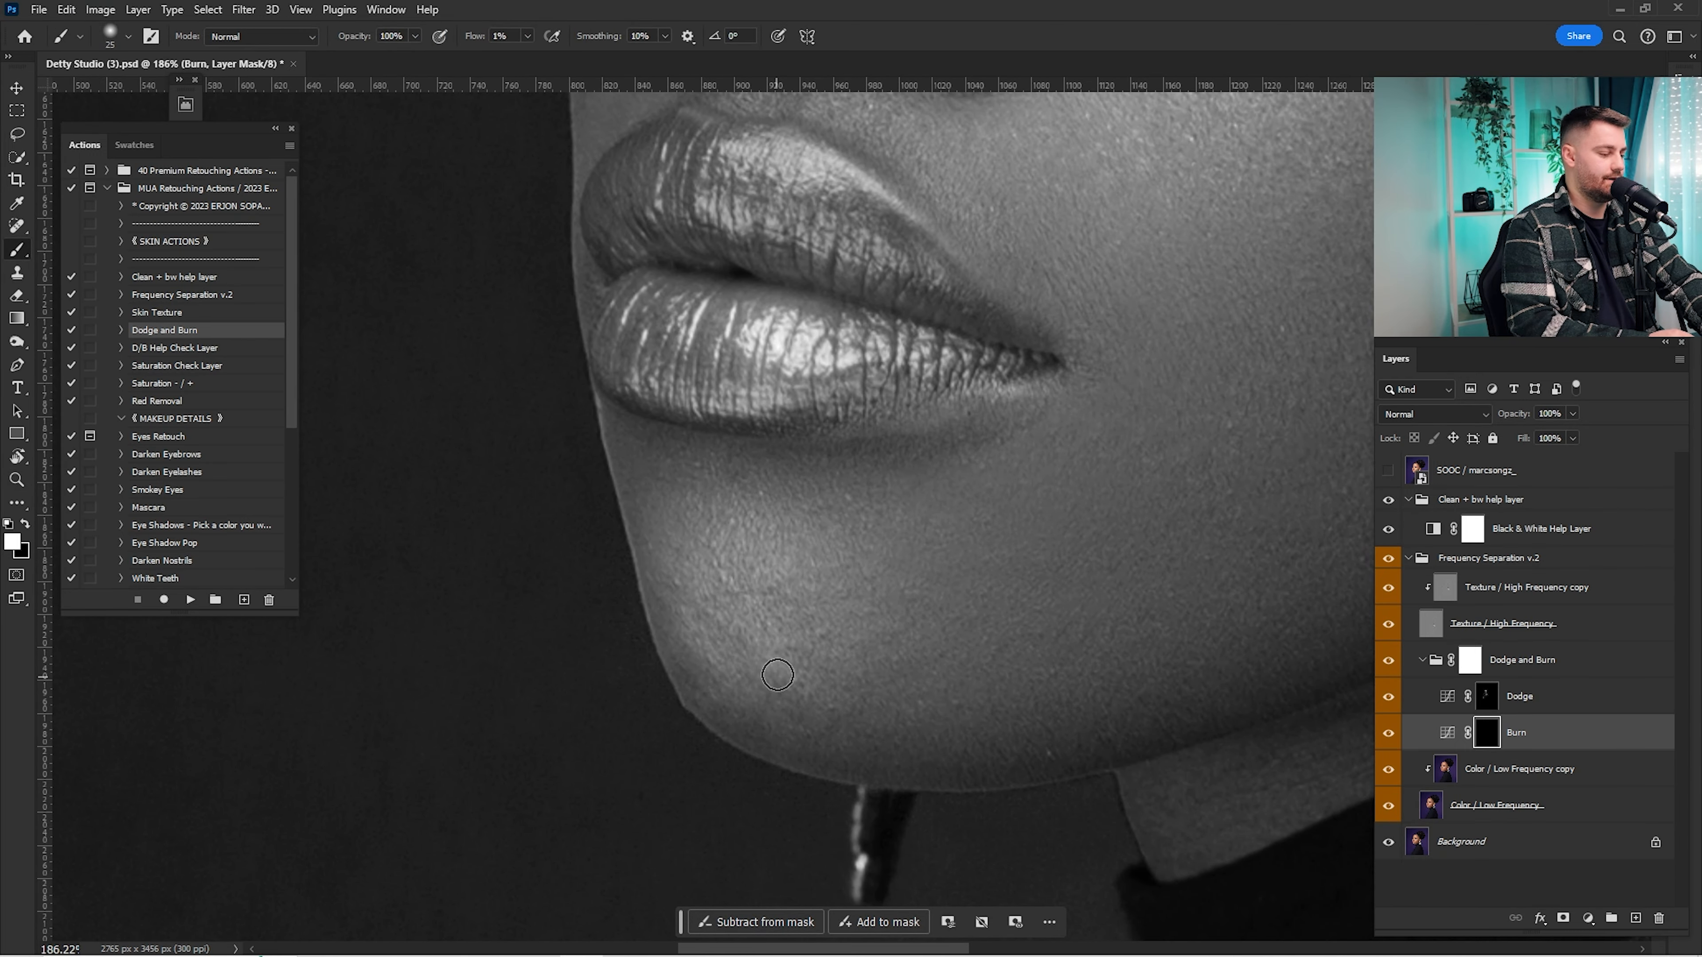
Step: Examine the tones around the eyes, cheeks and forehead in black and white, and reselect the Dodge layer for editing
left_click_drag(1206, 121, 845, 758)
left_click_drag(851, 191, 1019, 429)
left_click_drag(1122, 136, 1102, 297)
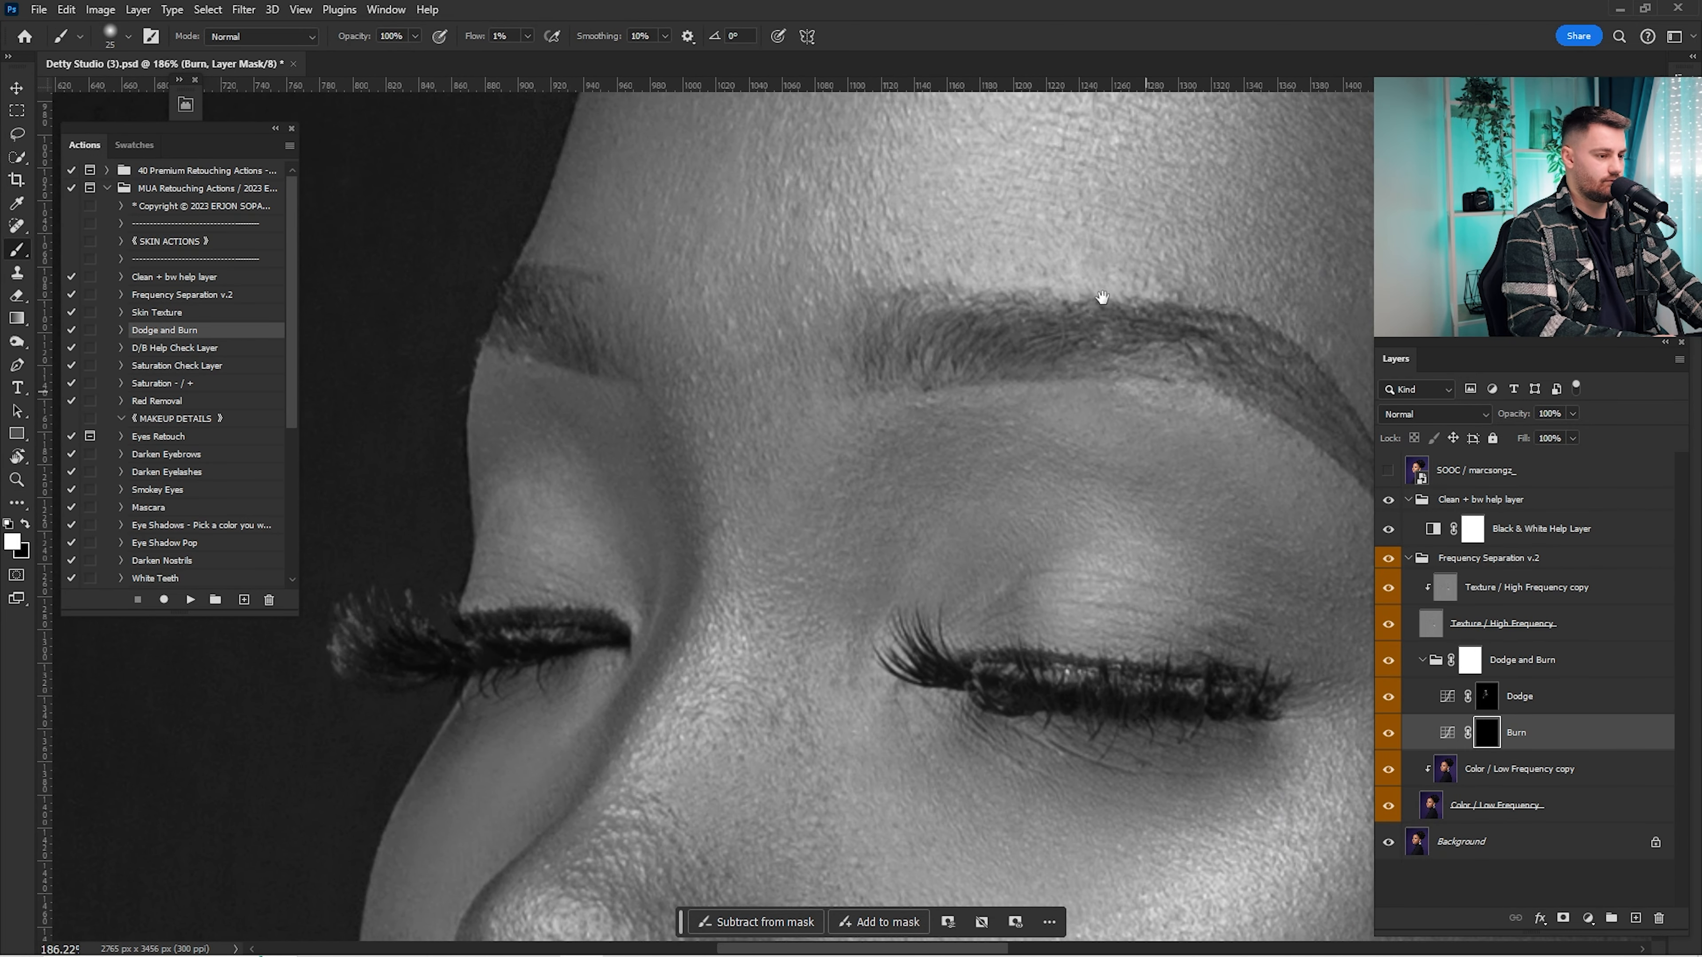
left_click_drag(537, 517, 884, 380)
key("z")
left_click_drag(962, 449, 831, 448)
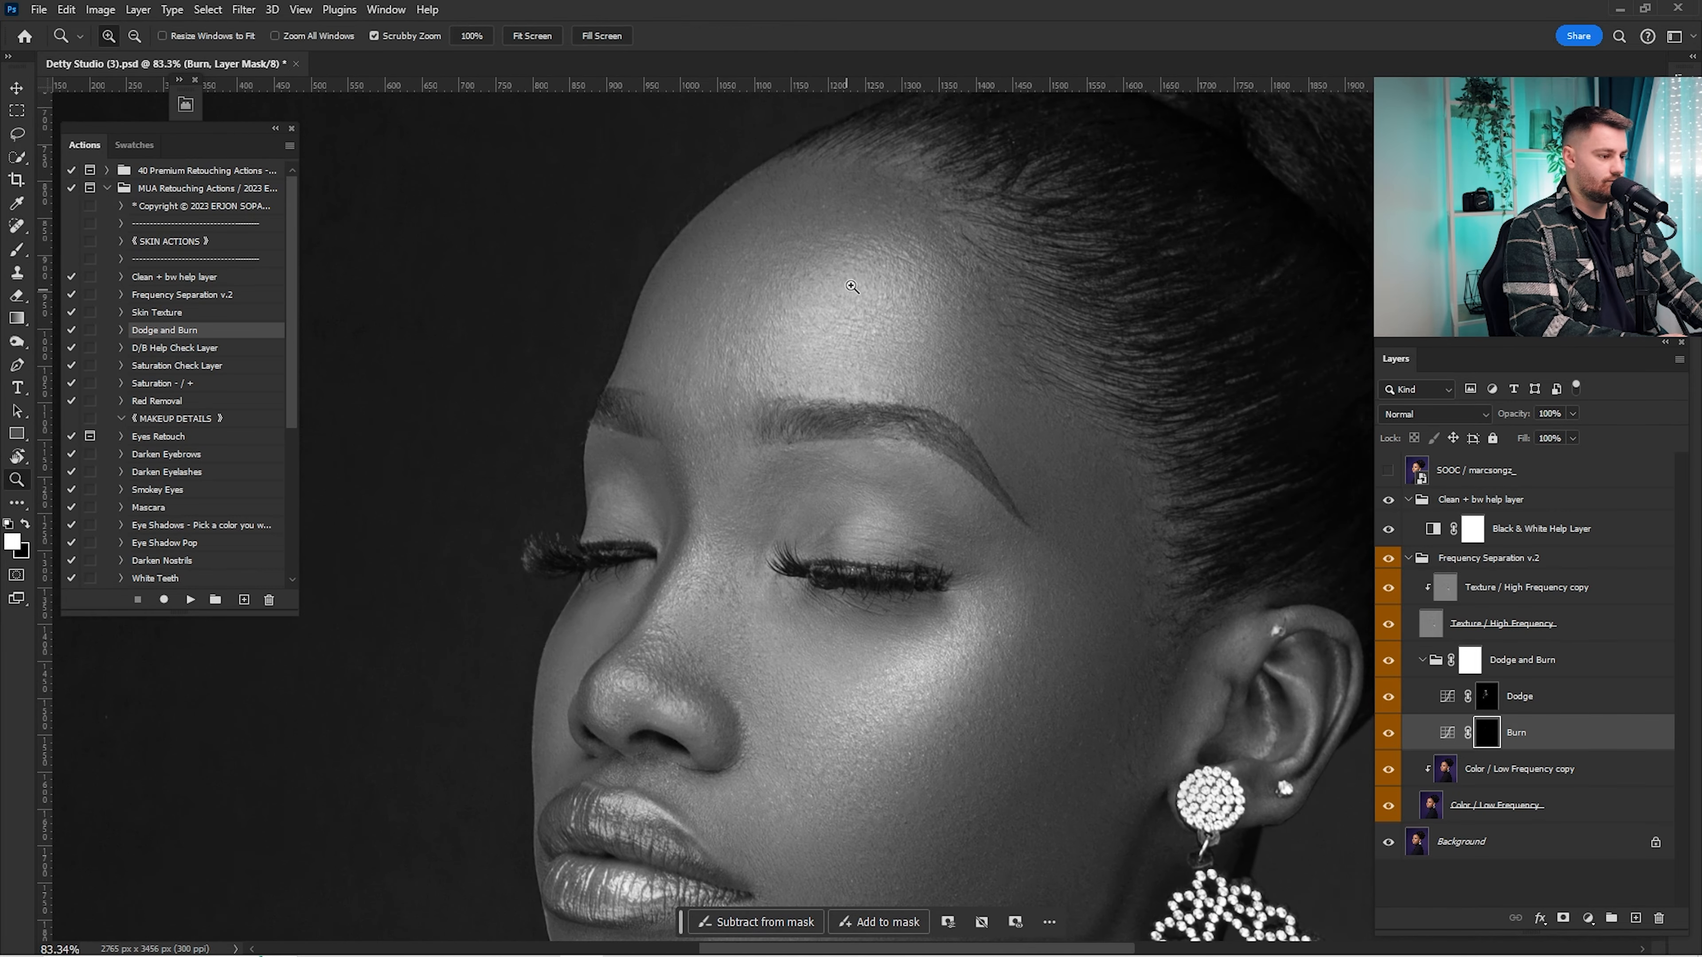
left_click_drag(677, 562, 828, 563)
key("alt+bracketright")
left_click_drag(852, 268, 864, 838)
left_click_drag(1166, 114, 1143, 343)
key("ctrl+0")
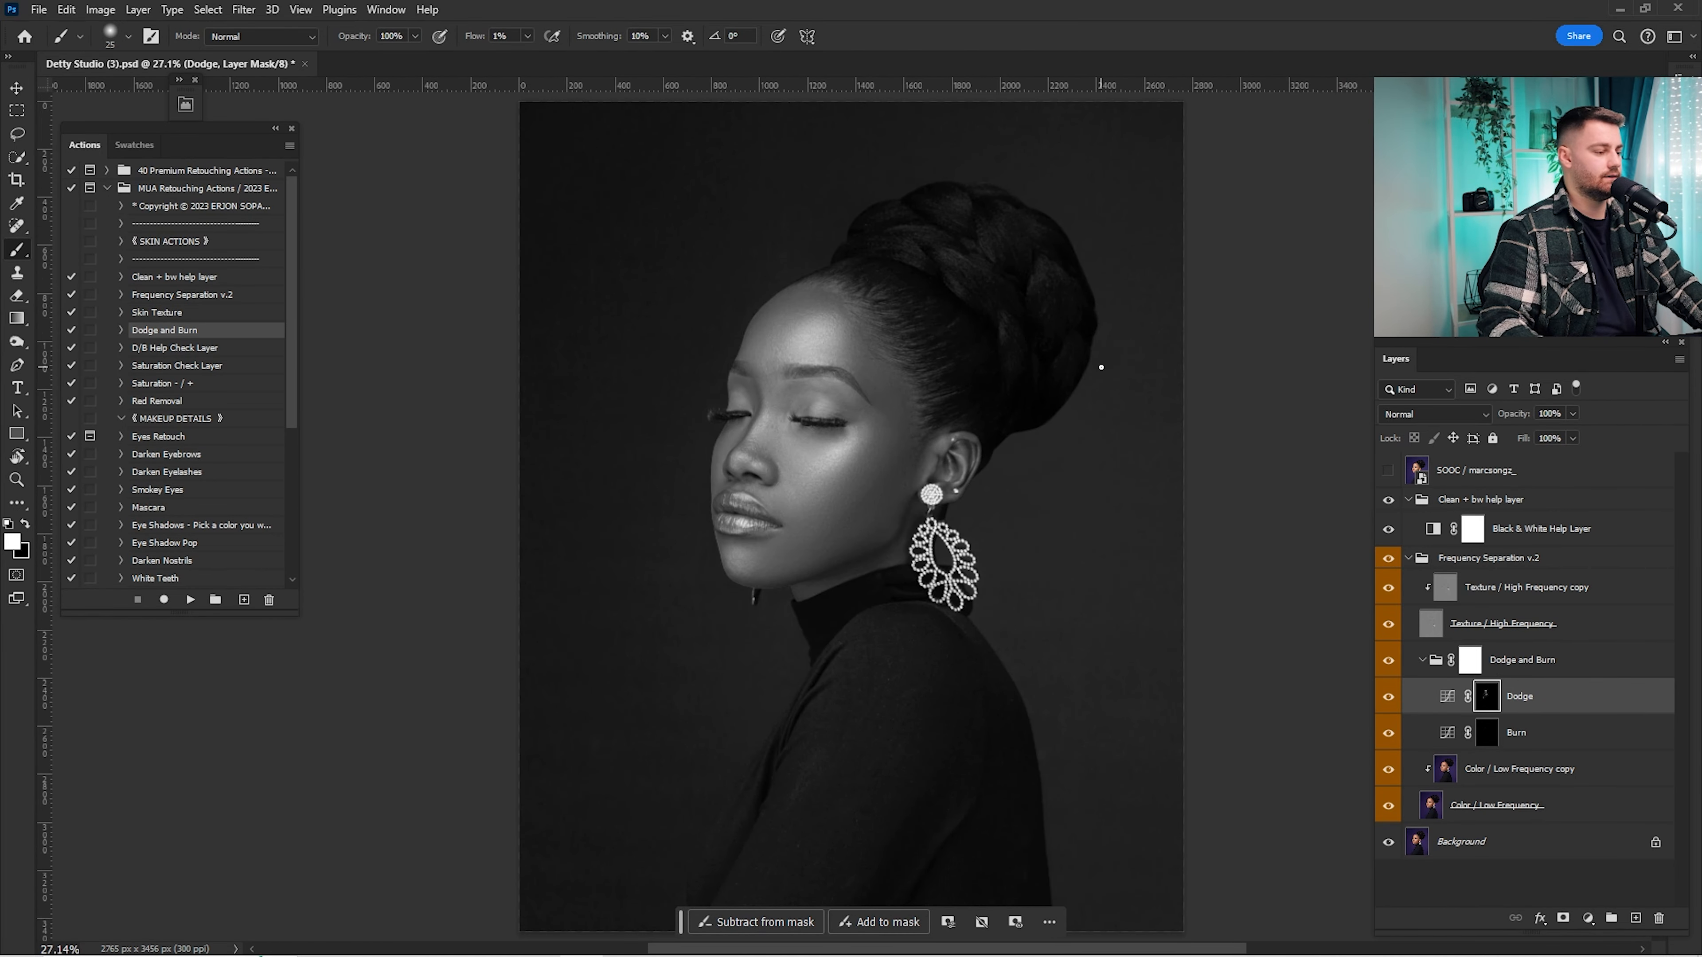
Step: Open a second window of the same portrait document and collapse the Actions list to free up space
left_click(401, 9)
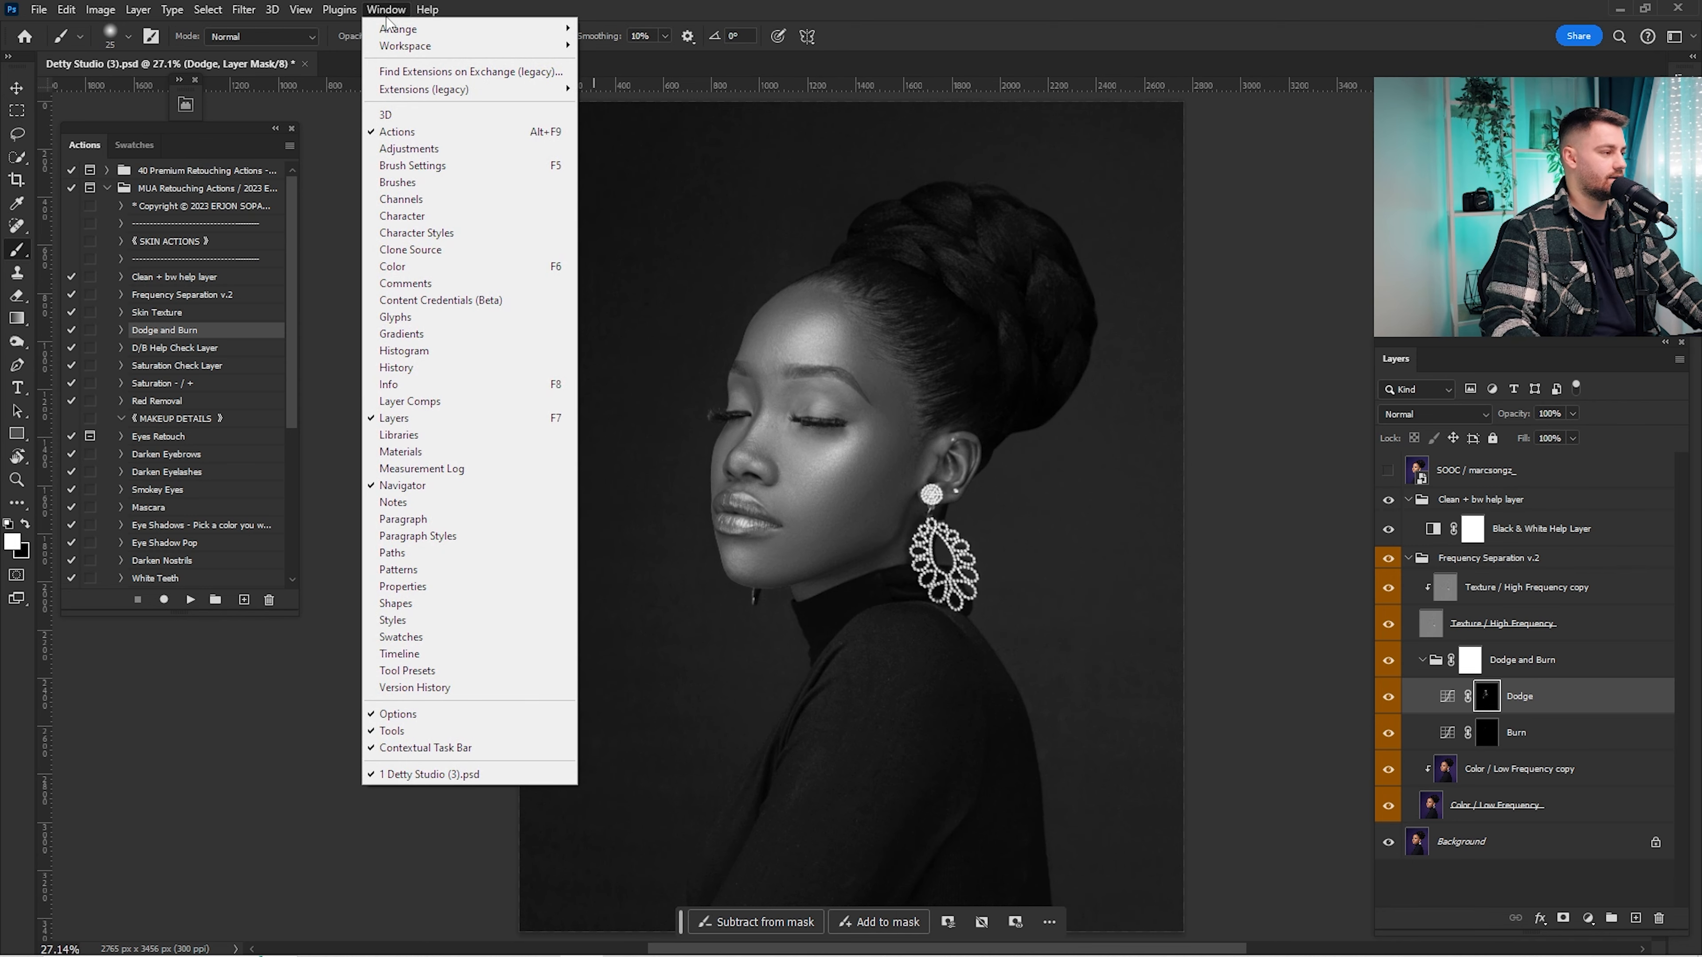
mouse_move(395, 28)
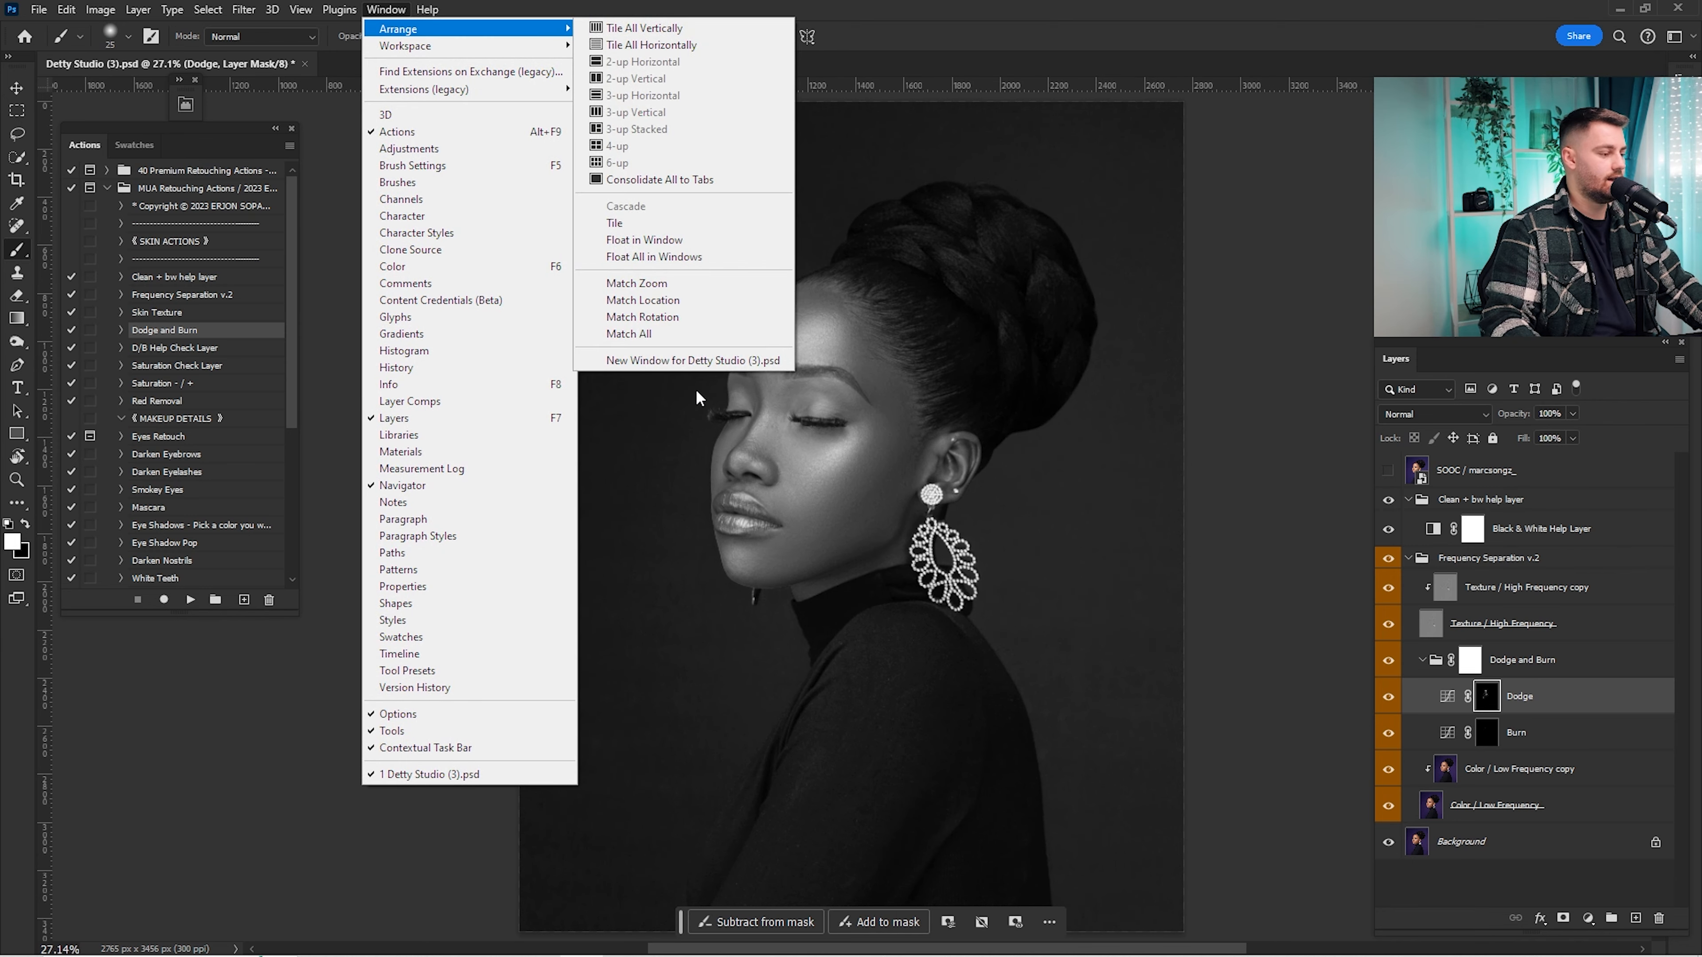
left_click(666, 360)
left_click(275, 128)
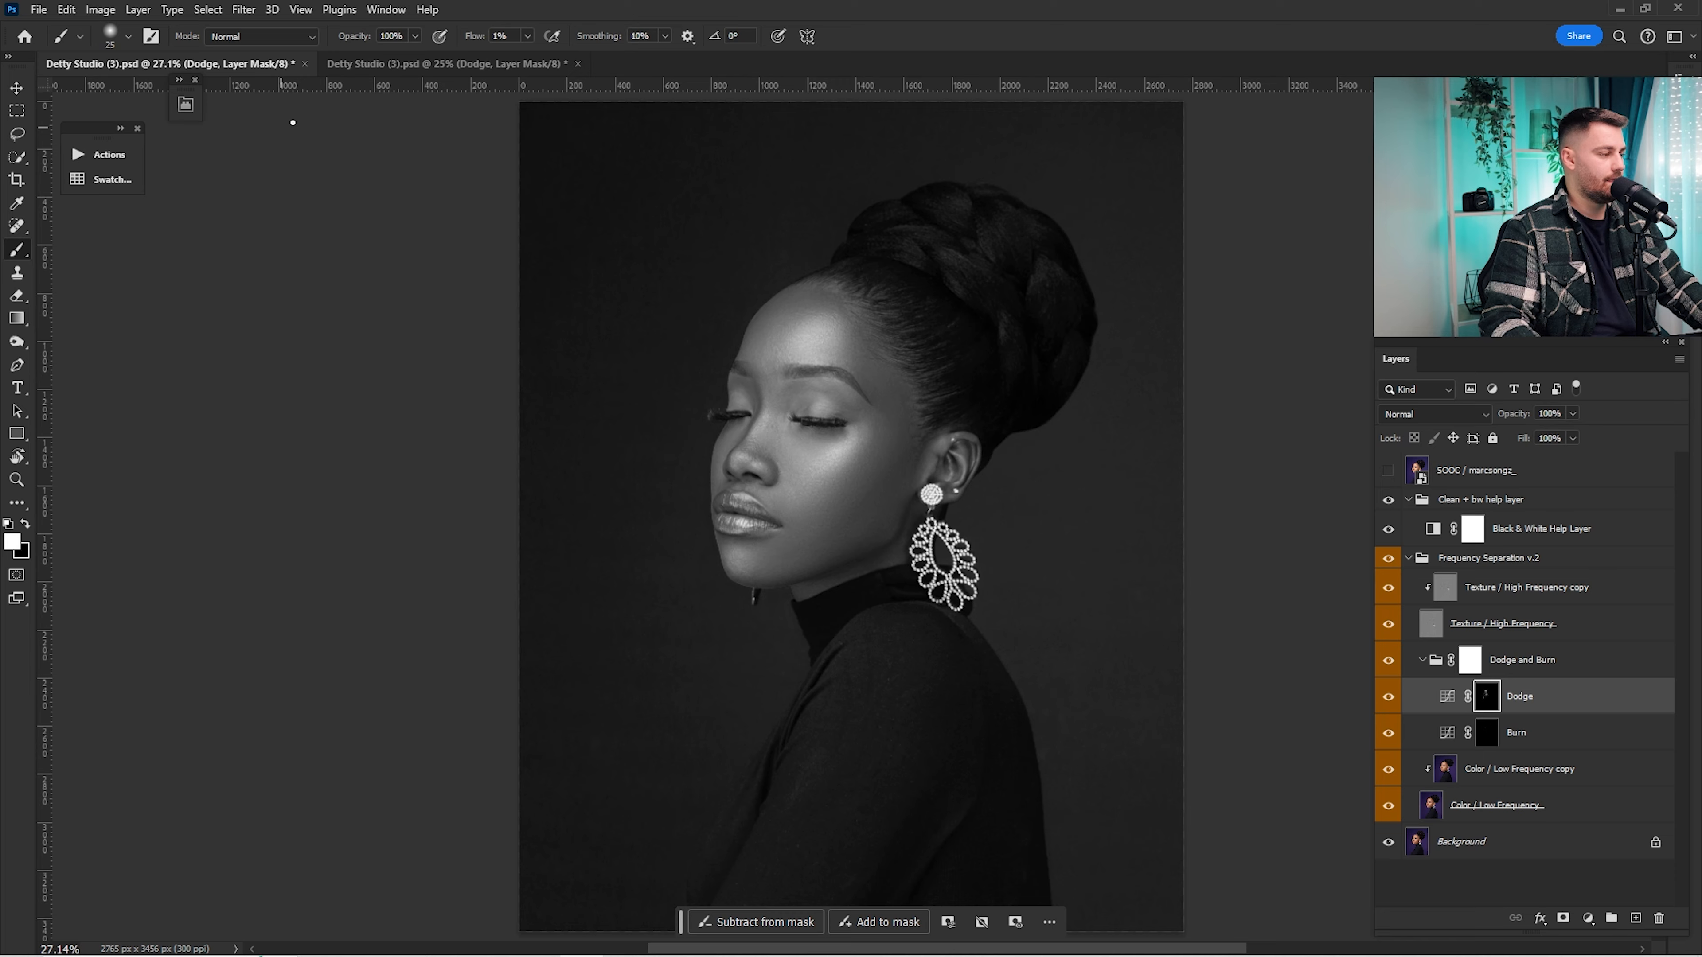
Step: Arrange the two document windows as 2-up Vertical and shrink the second view to show the whole portrait
left_click(377, 10)
mouse_move(429, 29)
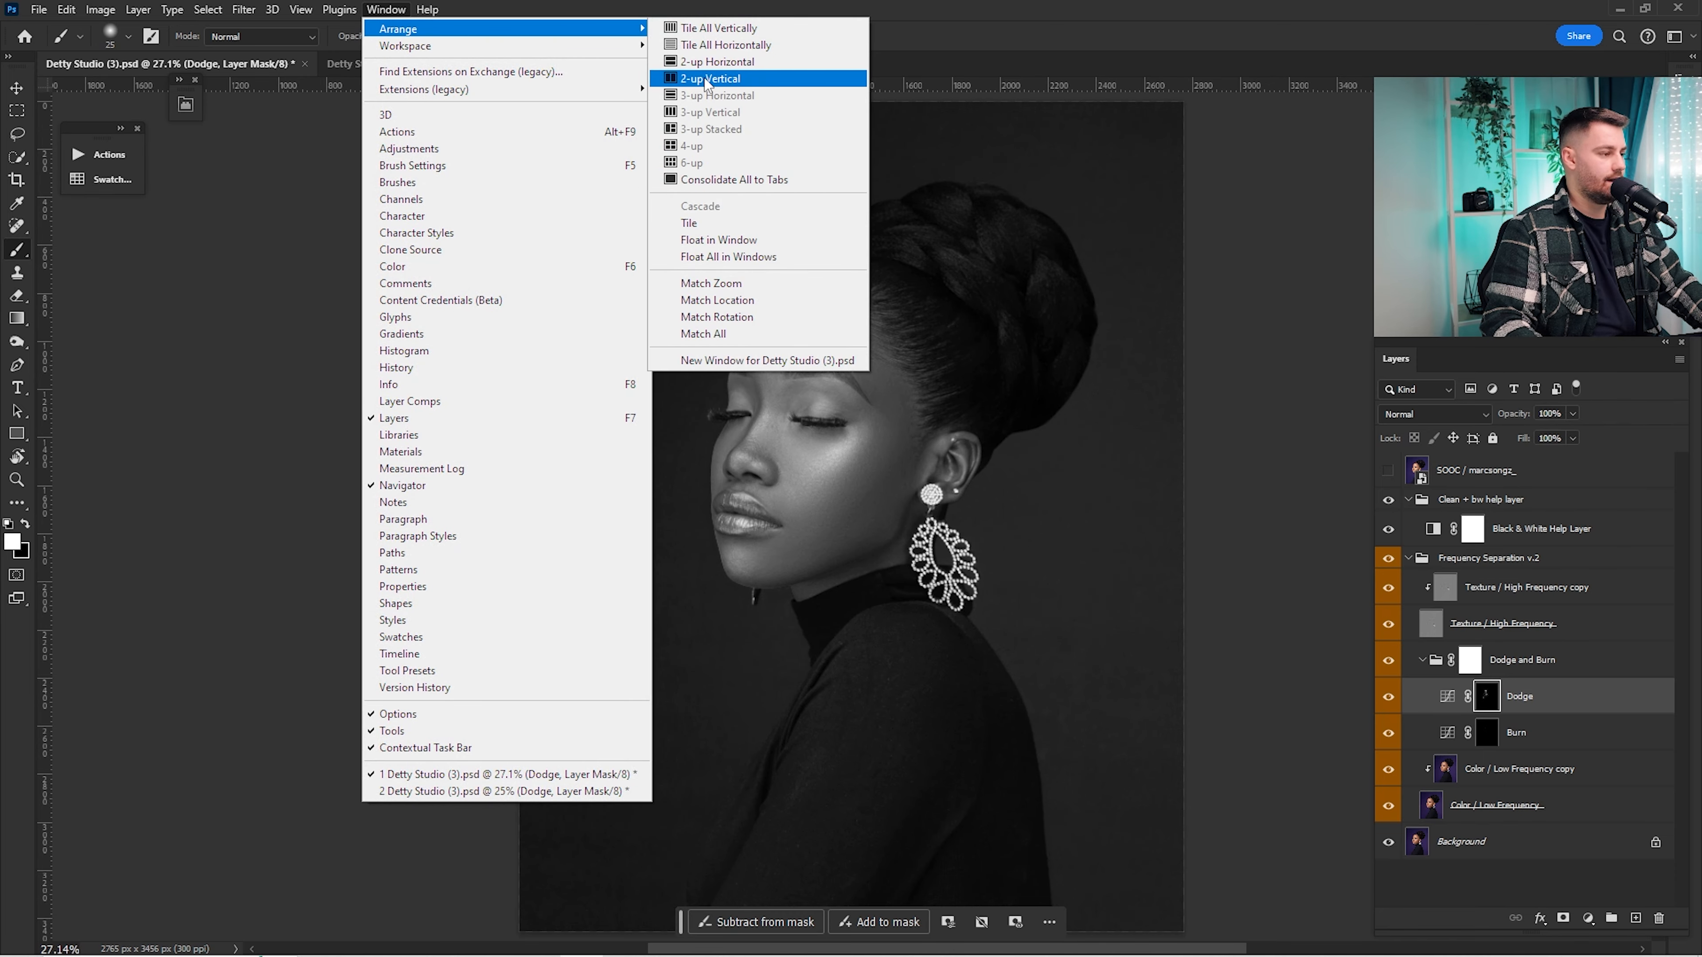
mouse_move(387, 9)
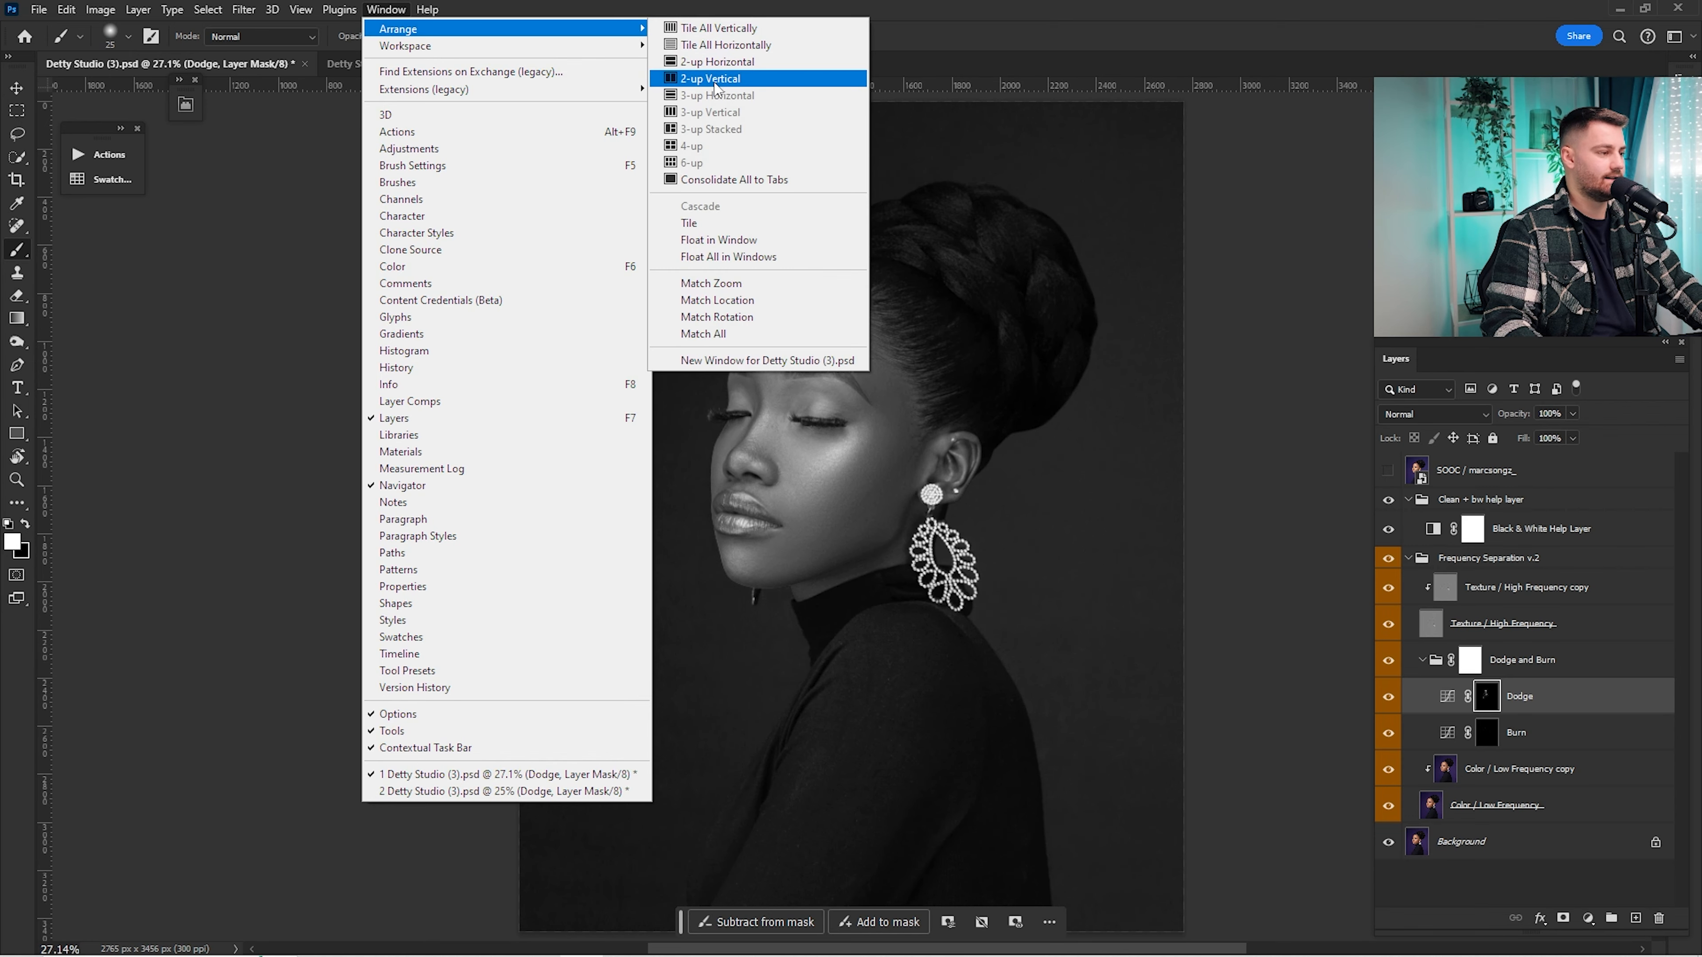
left_click(714, 80)
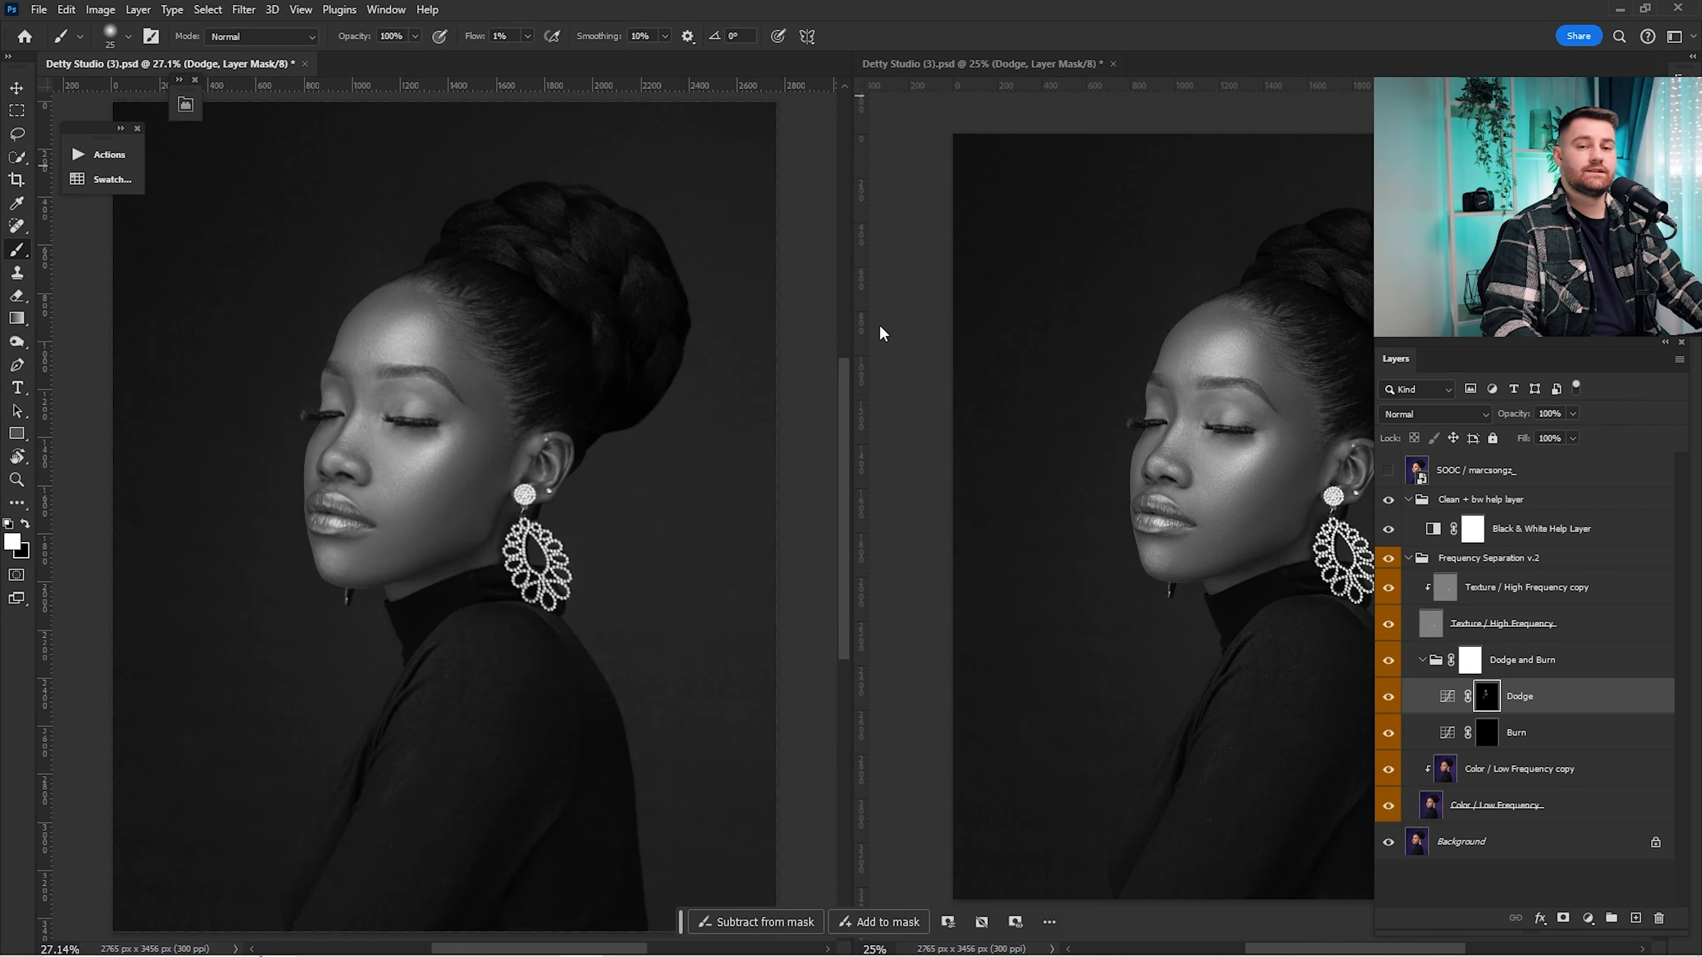
key("ctrl+space")
left_click(1128, 368)
key("ctrl+space")
left_click_drag(1151, 371, 1052, 376)
key("b")
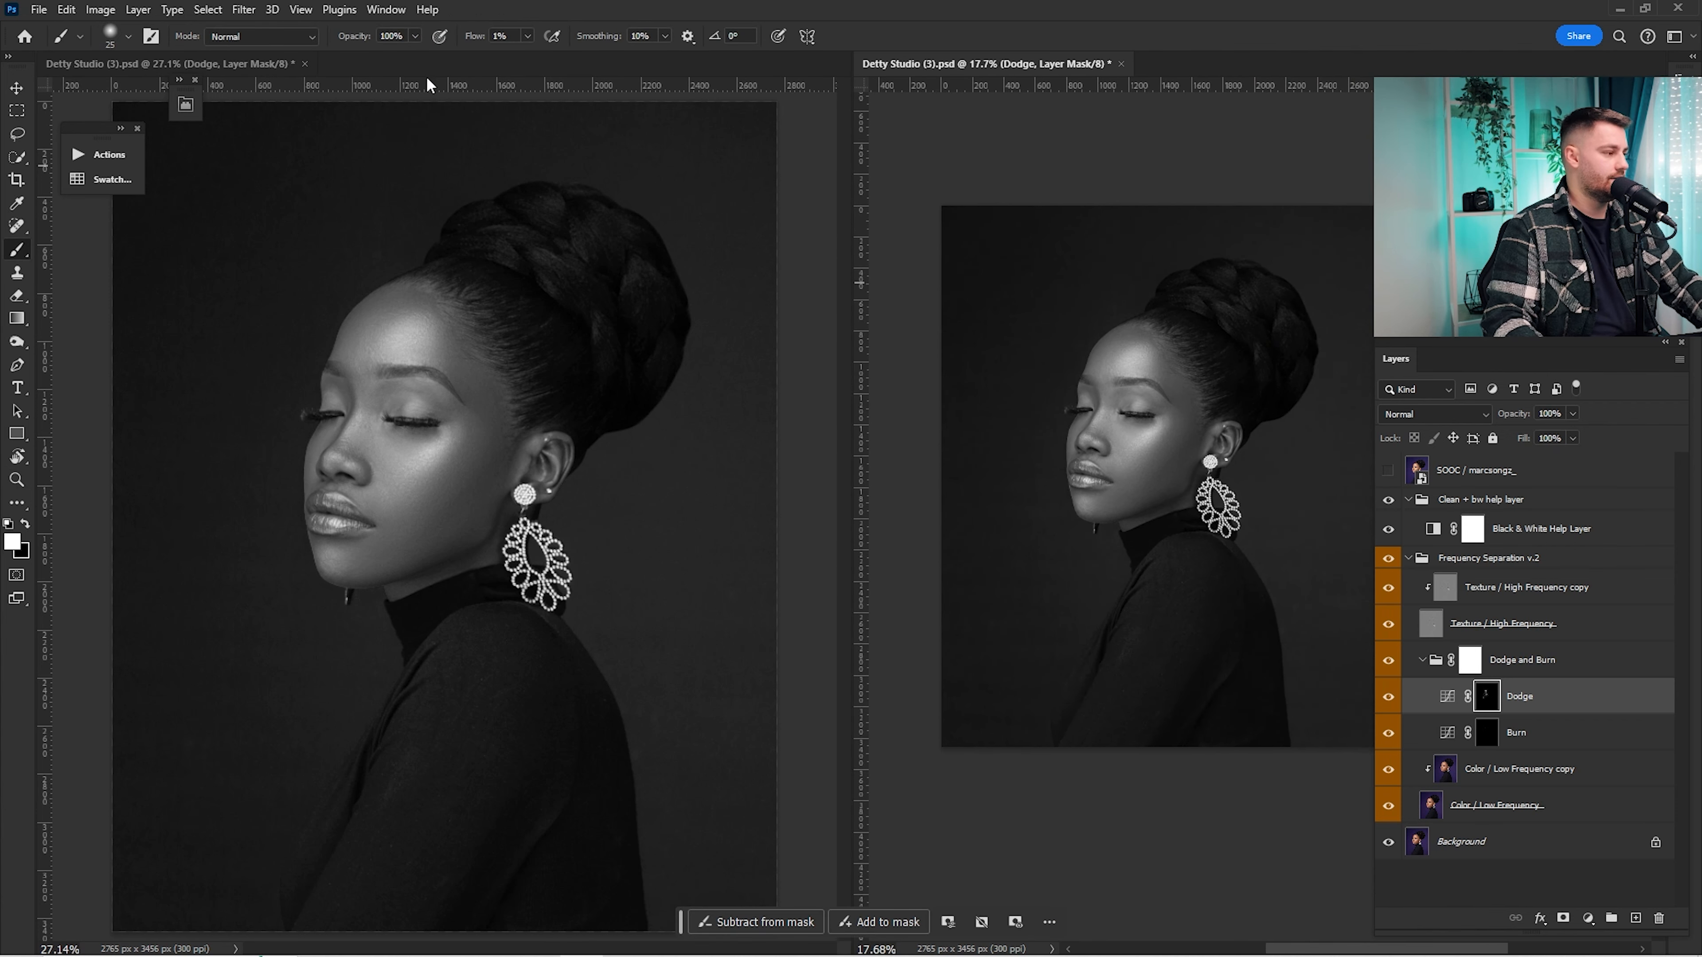
Step: Narrow the first document window and fit the whole portrait inside it at about 19% as an overview
key("ctrl+t")
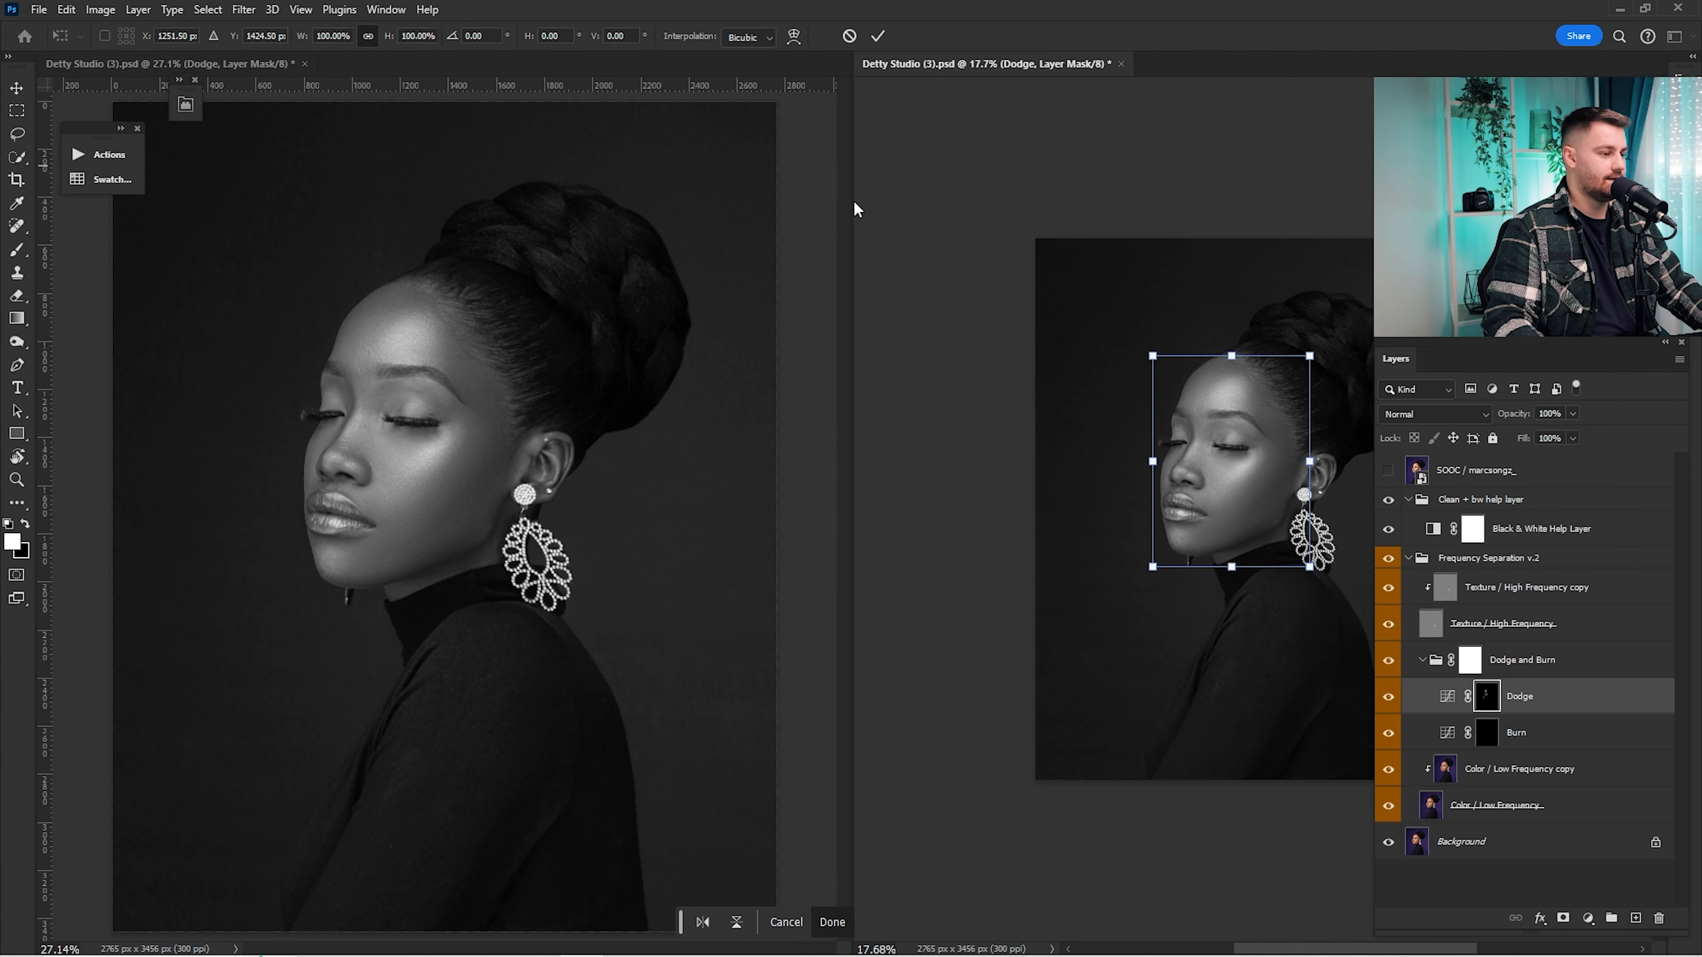
left_click_drag(851, 200, 649, 221)
key("Escape")
left_click_drag(531, 404, 442, 417)
key("z")
key("b")
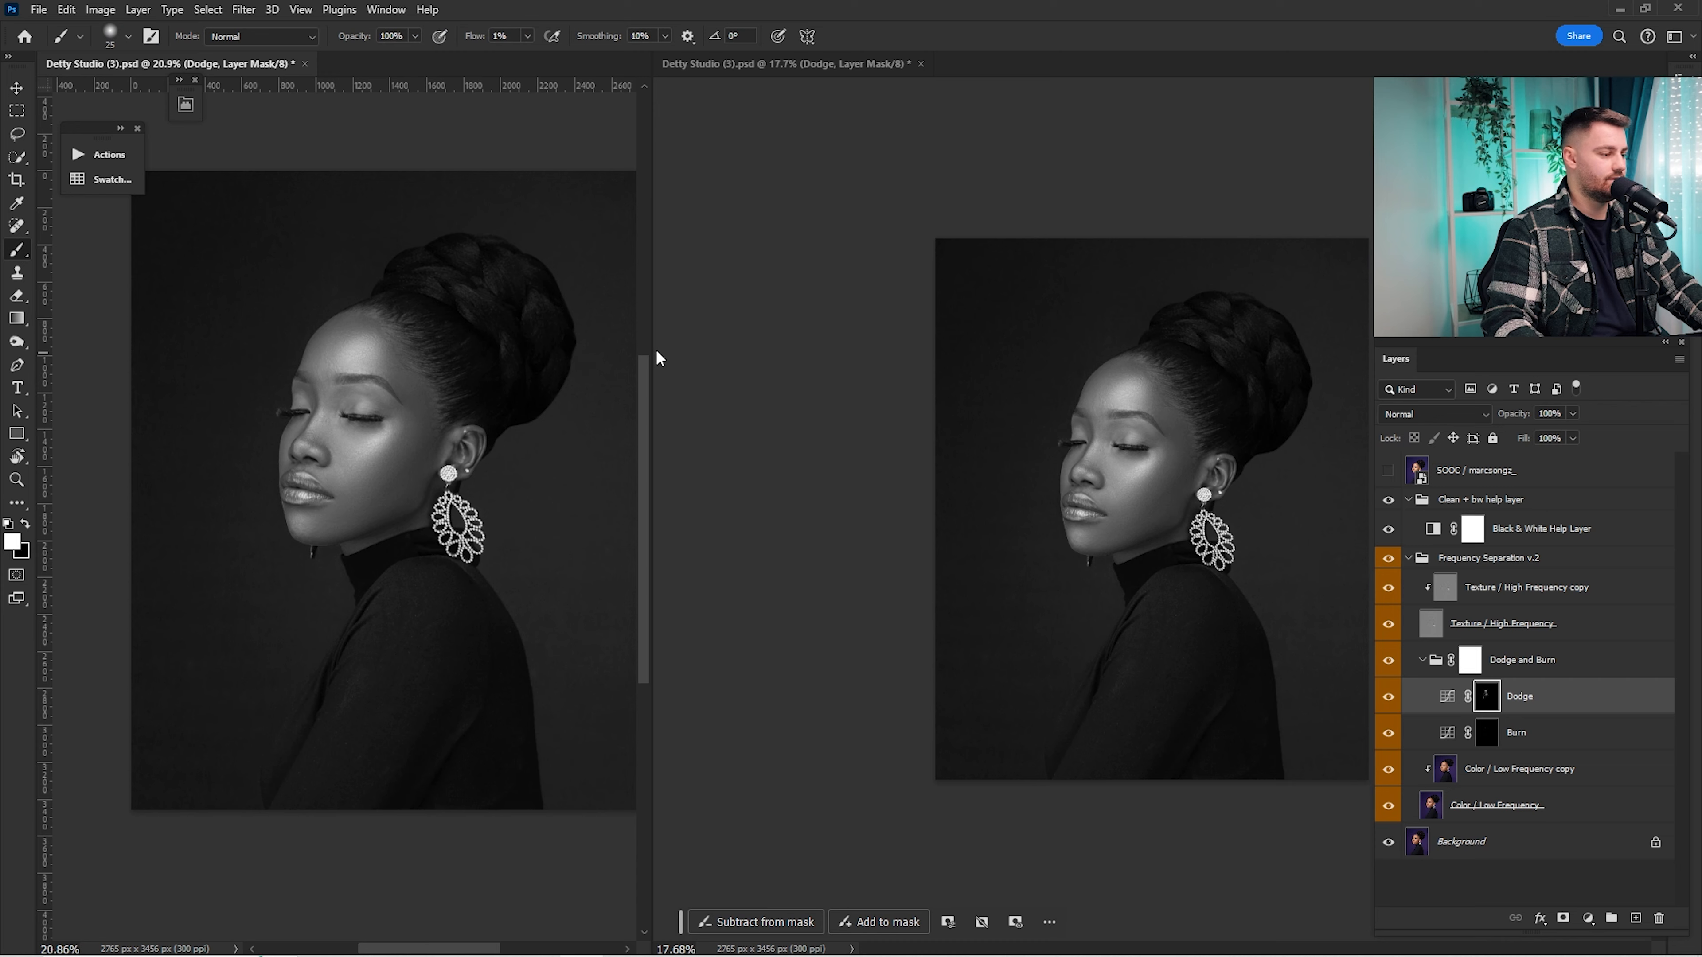
left_click_drag(649, 343, 585, 341)
key("z")
left_click_drag(382, 431, 352, 429)
key("b")
Step: Set the second window to a 264% close-up of the nose and near eye, and the overview window to about 24%
key("z")
left_click_drag(1141, 507, 1192, 501)
key("b")
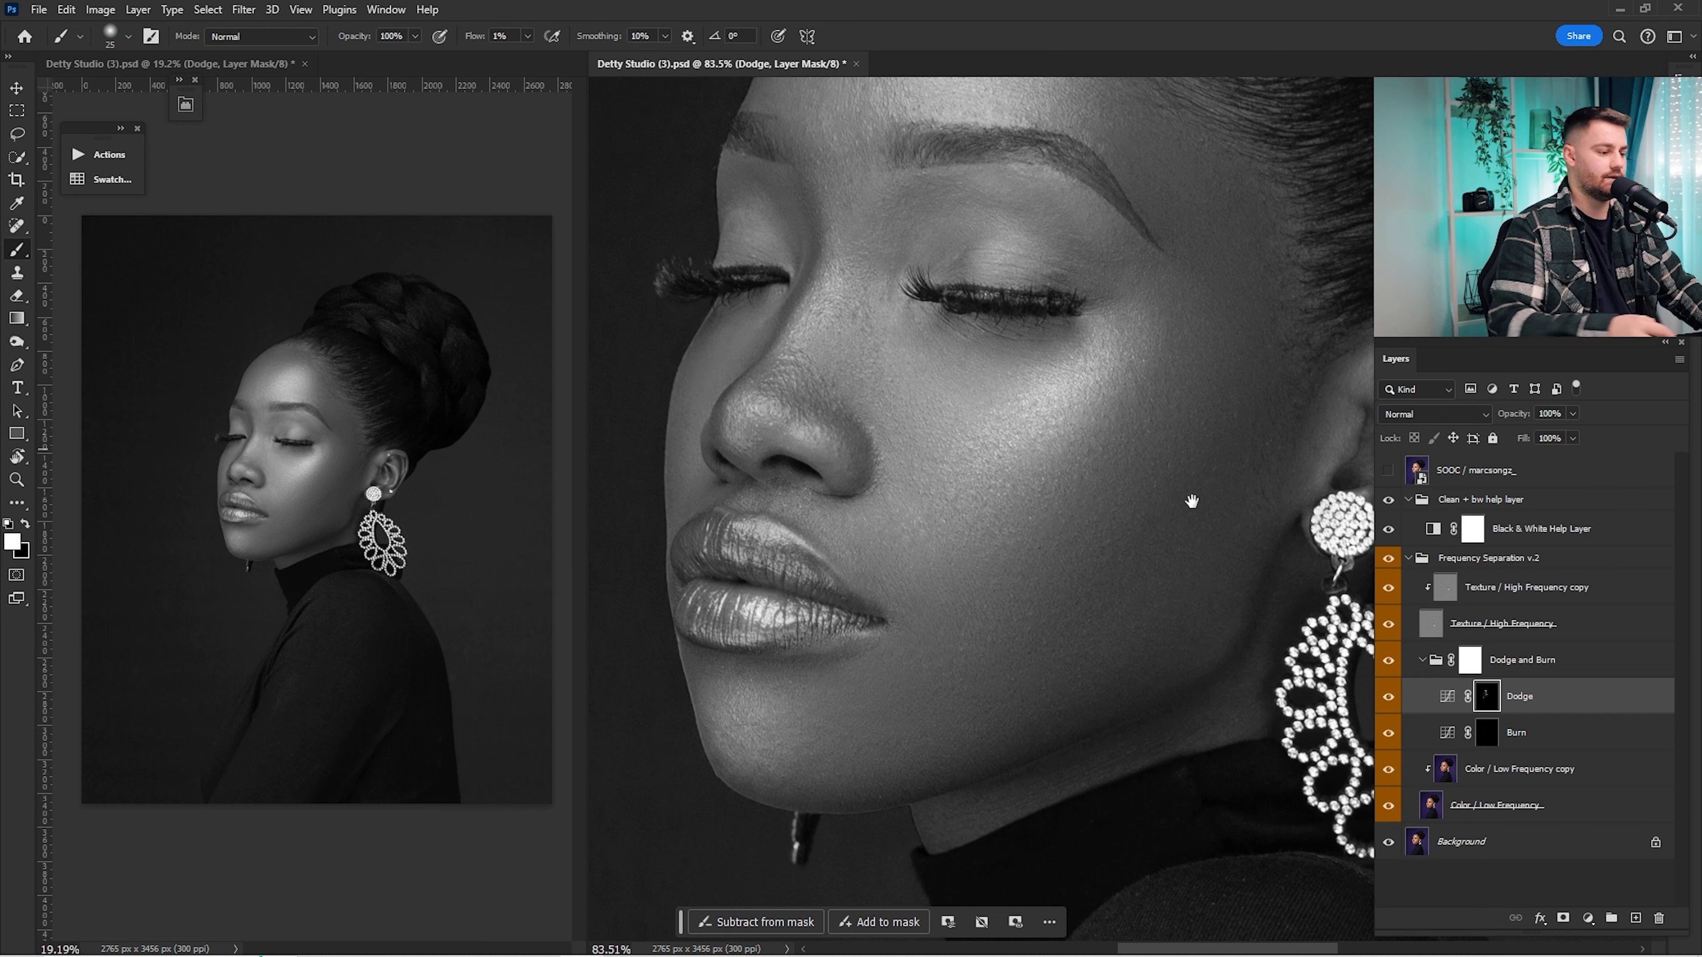
left_click_drag(972, 504, 1132, 519)
key("z")
mouse_move(1028, 390)
left_mouse_down()
mouse_move(1063, 387)
mouse_move(1077, 435)
left_mouse_up()
key("b")
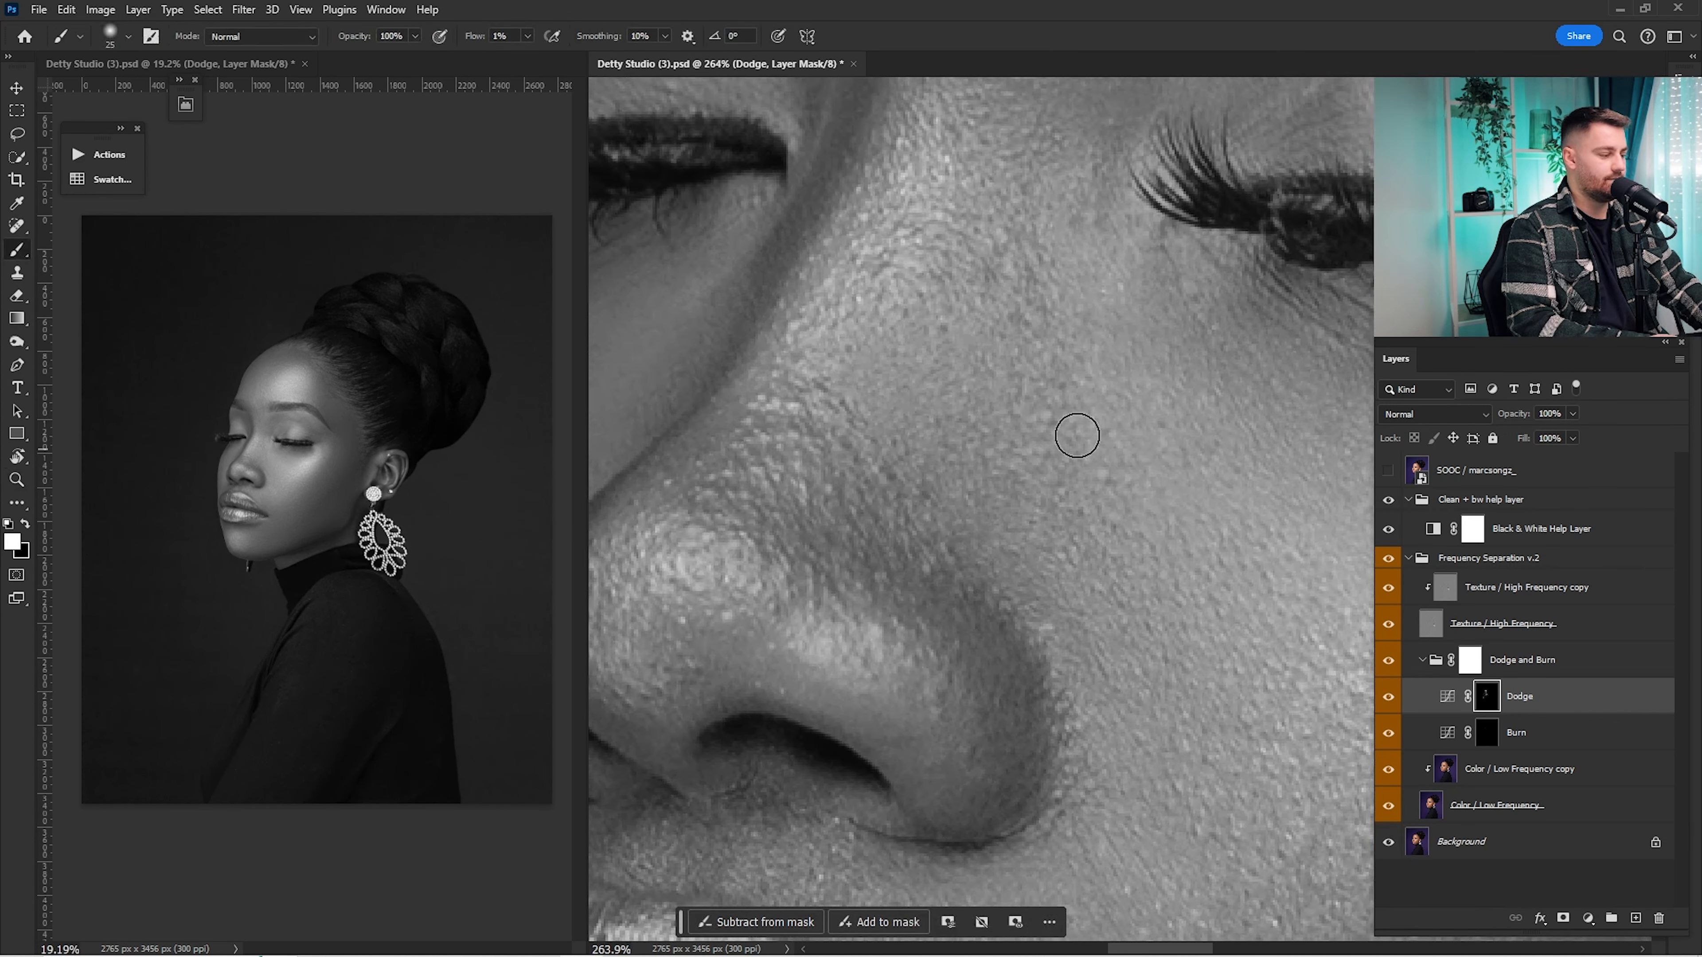
key("z")
left_click(292, 471)
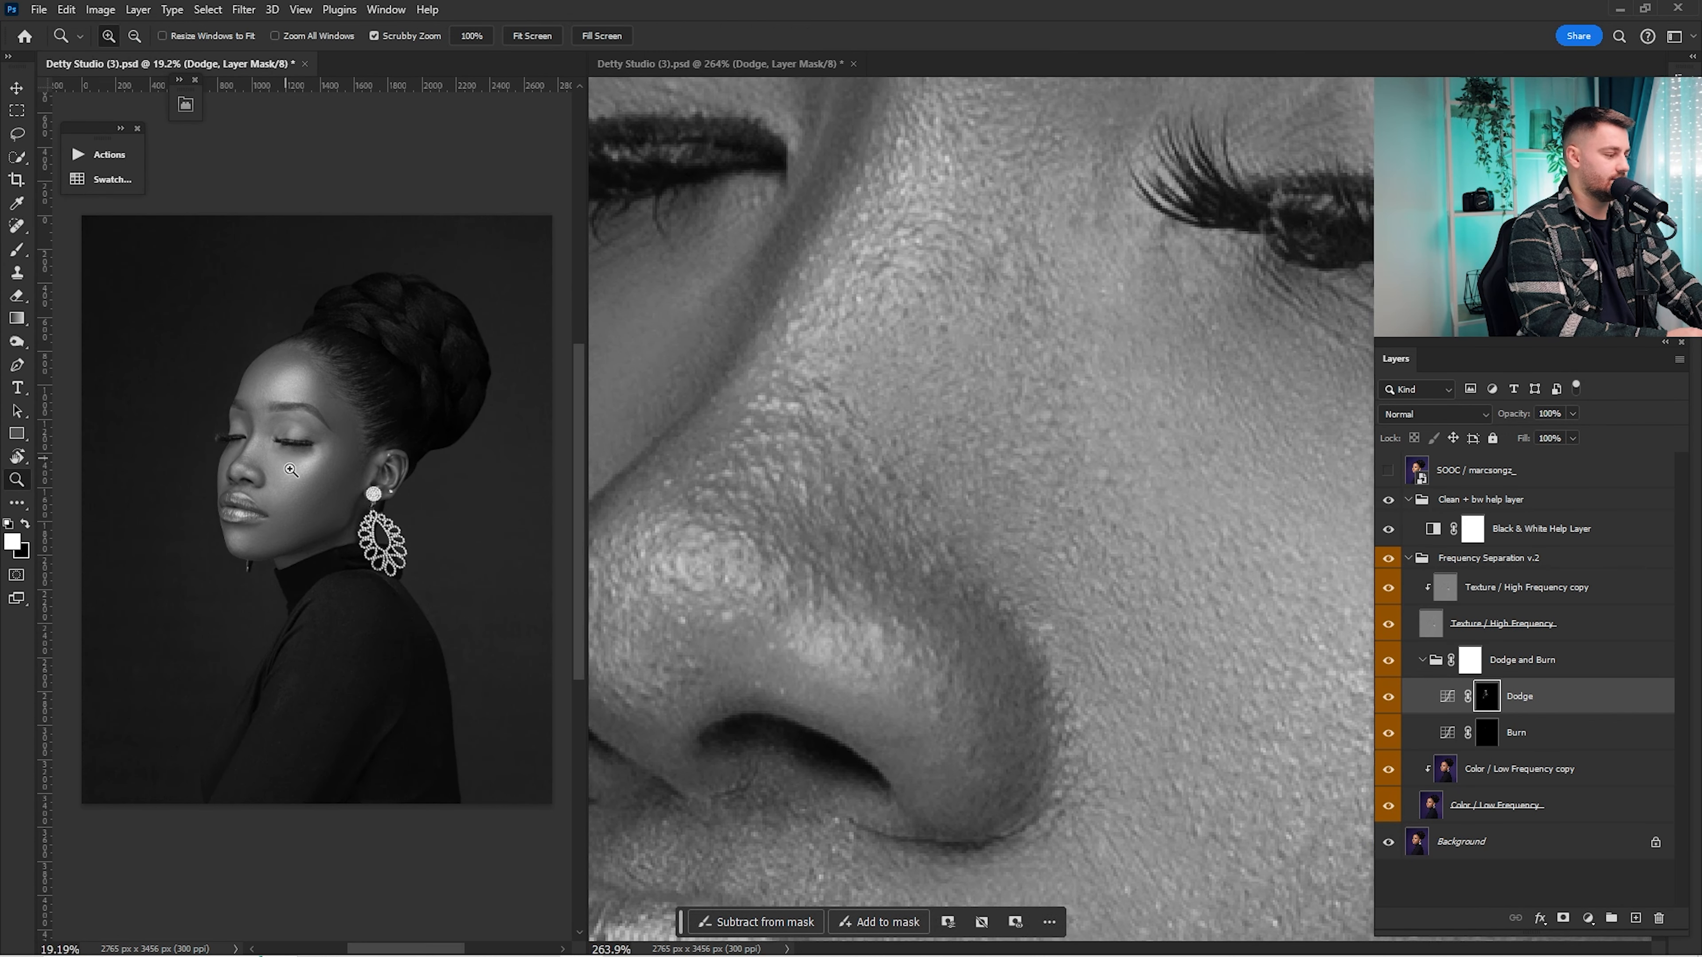
mouse_move(291, 471)
left_mouse_down()
mouse_move(358, 461)
mouse_move(309, 489)
left_mouse_up()
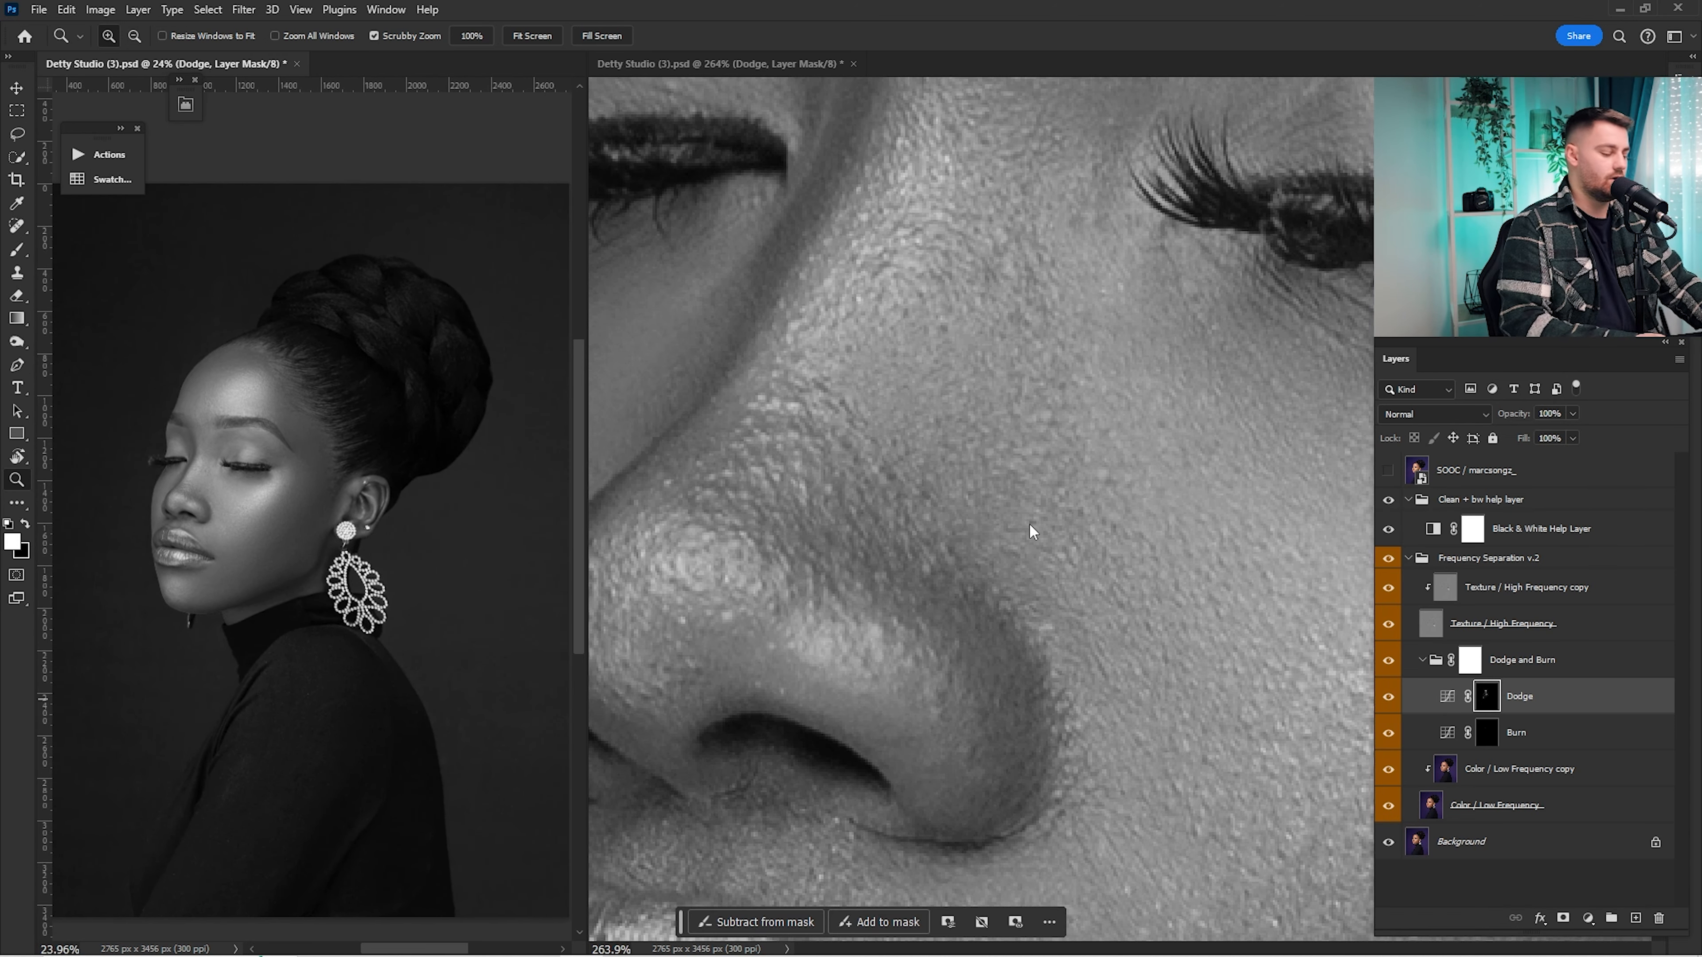
Step: Dodge the dark patches beside the nose bridge and on the near upper eyelid below the eyebrow with the 25 px brush
key("b")
mouse_move(1030, 524)
left_mouse_down()
mouse_move(875, 406)
mouse_move(992, 517)
left_mouse_up()
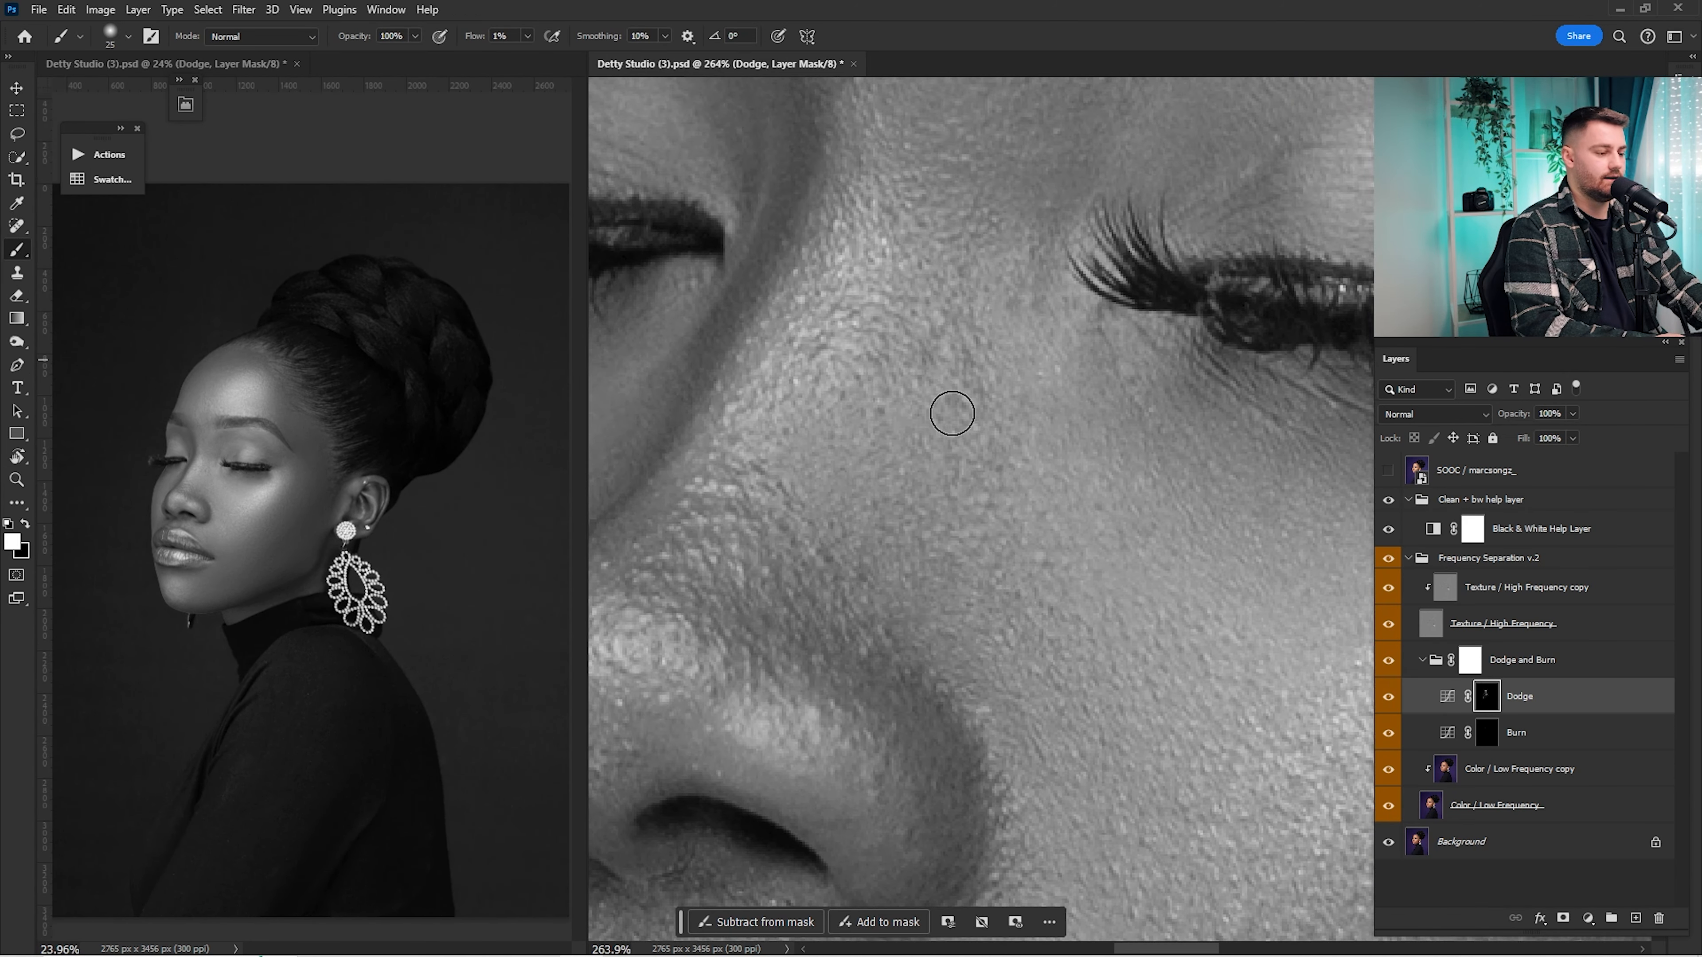
left_click_drag(1035, 298, 972, 506)
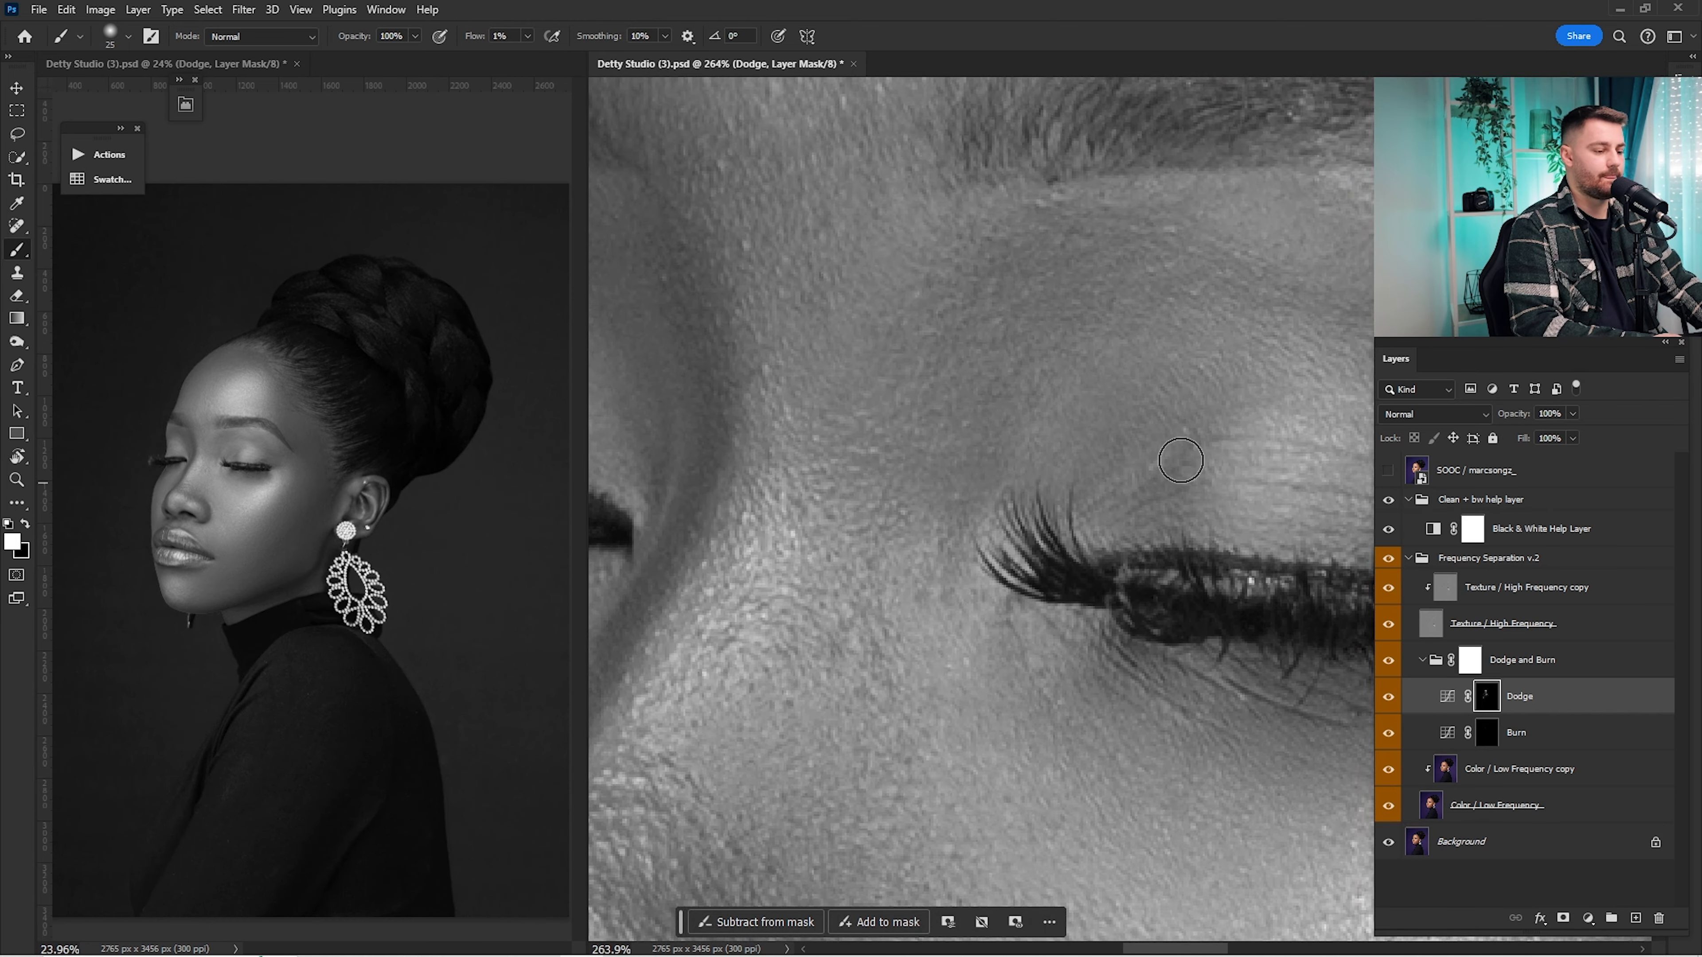
left_click_drag(1204, 391, 1141, 545)
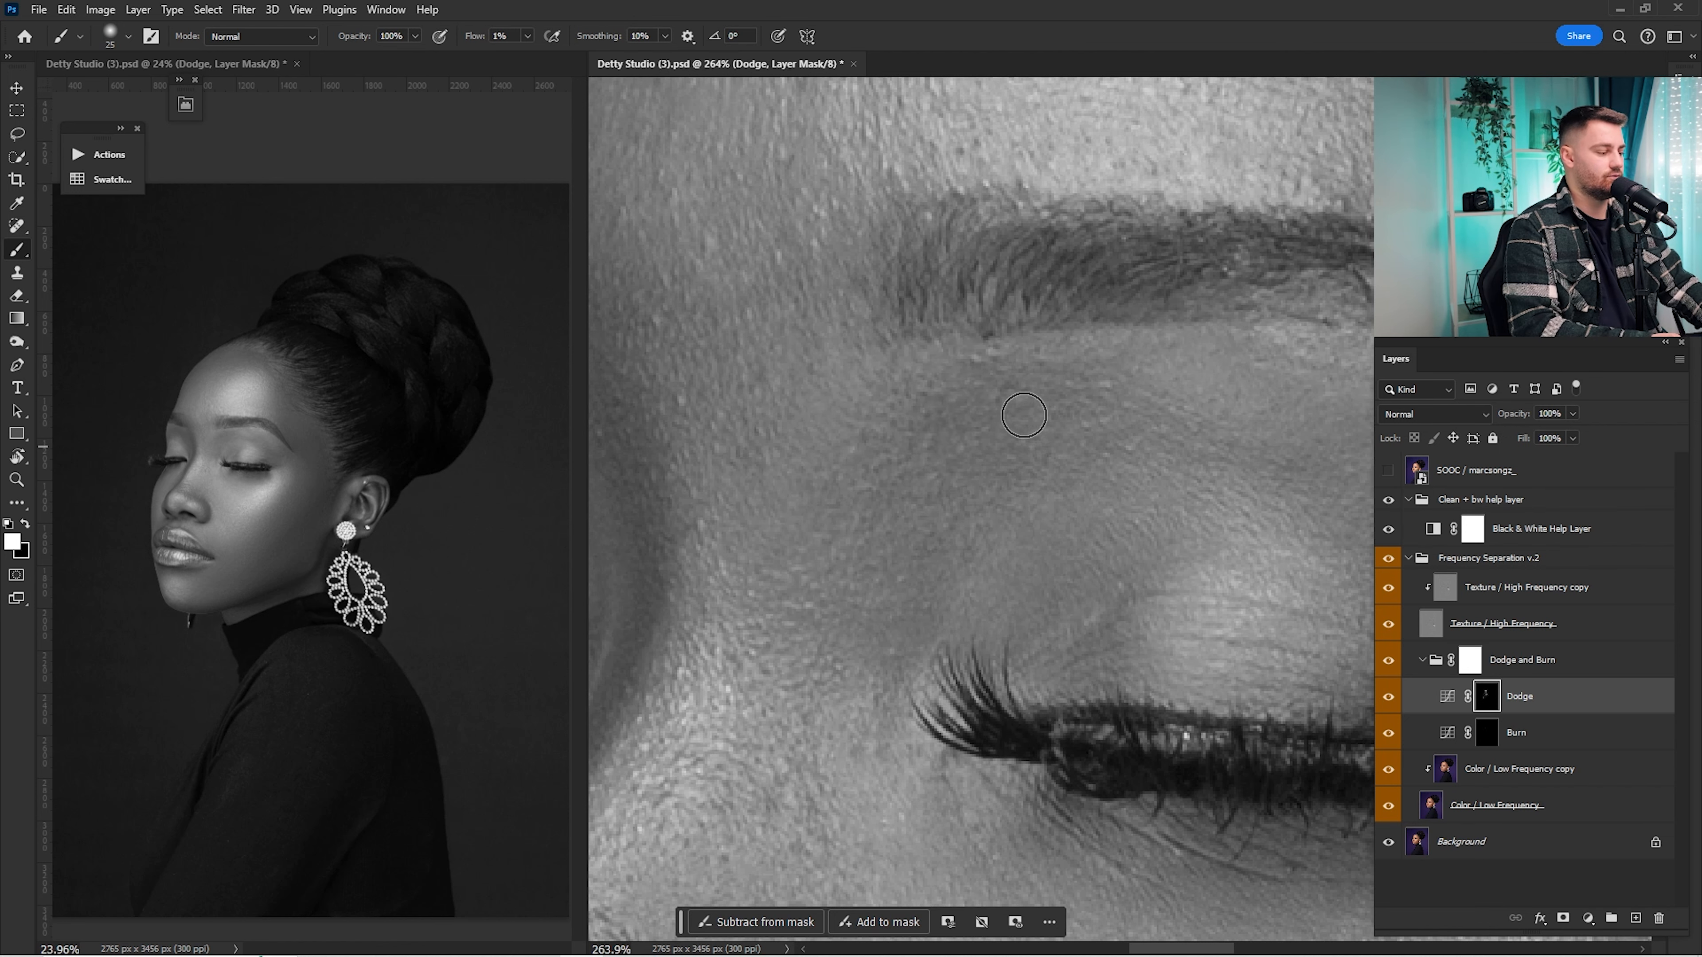
scroll(1025, 447, "up", 3)
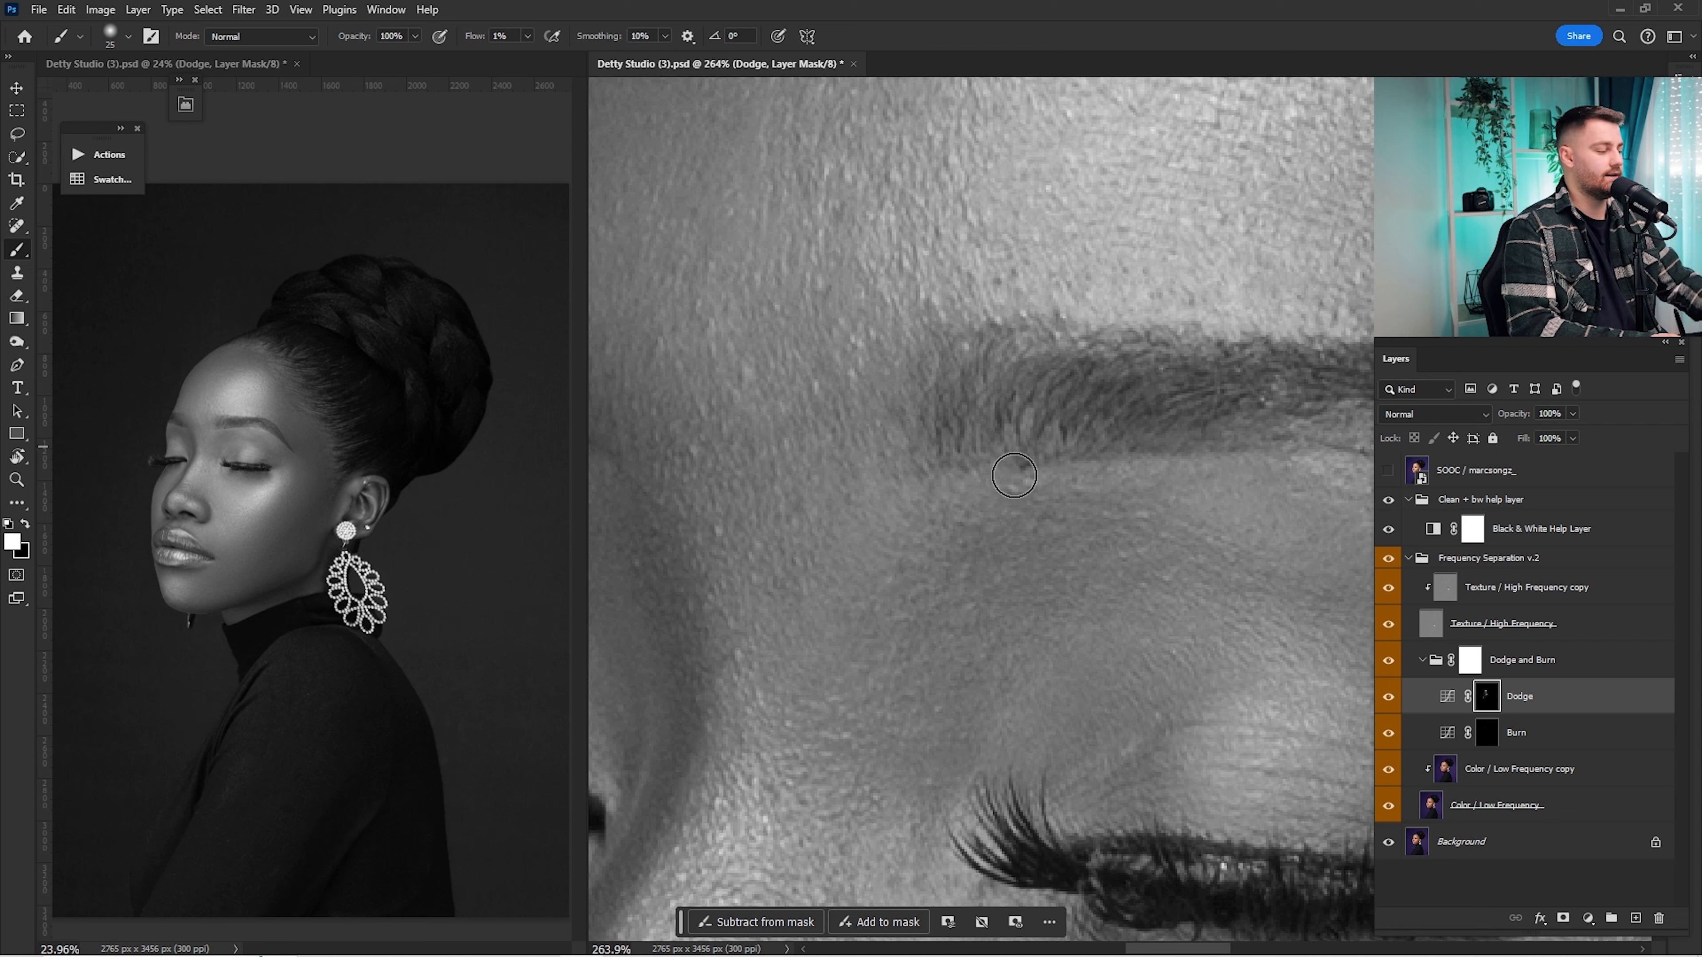
Step: Lighten the uneven dark spots across the forehead and around the eyebrows on the Dodge mask, using a white brush at 1% flow
left_click_drag(945, 282, 983, 520)
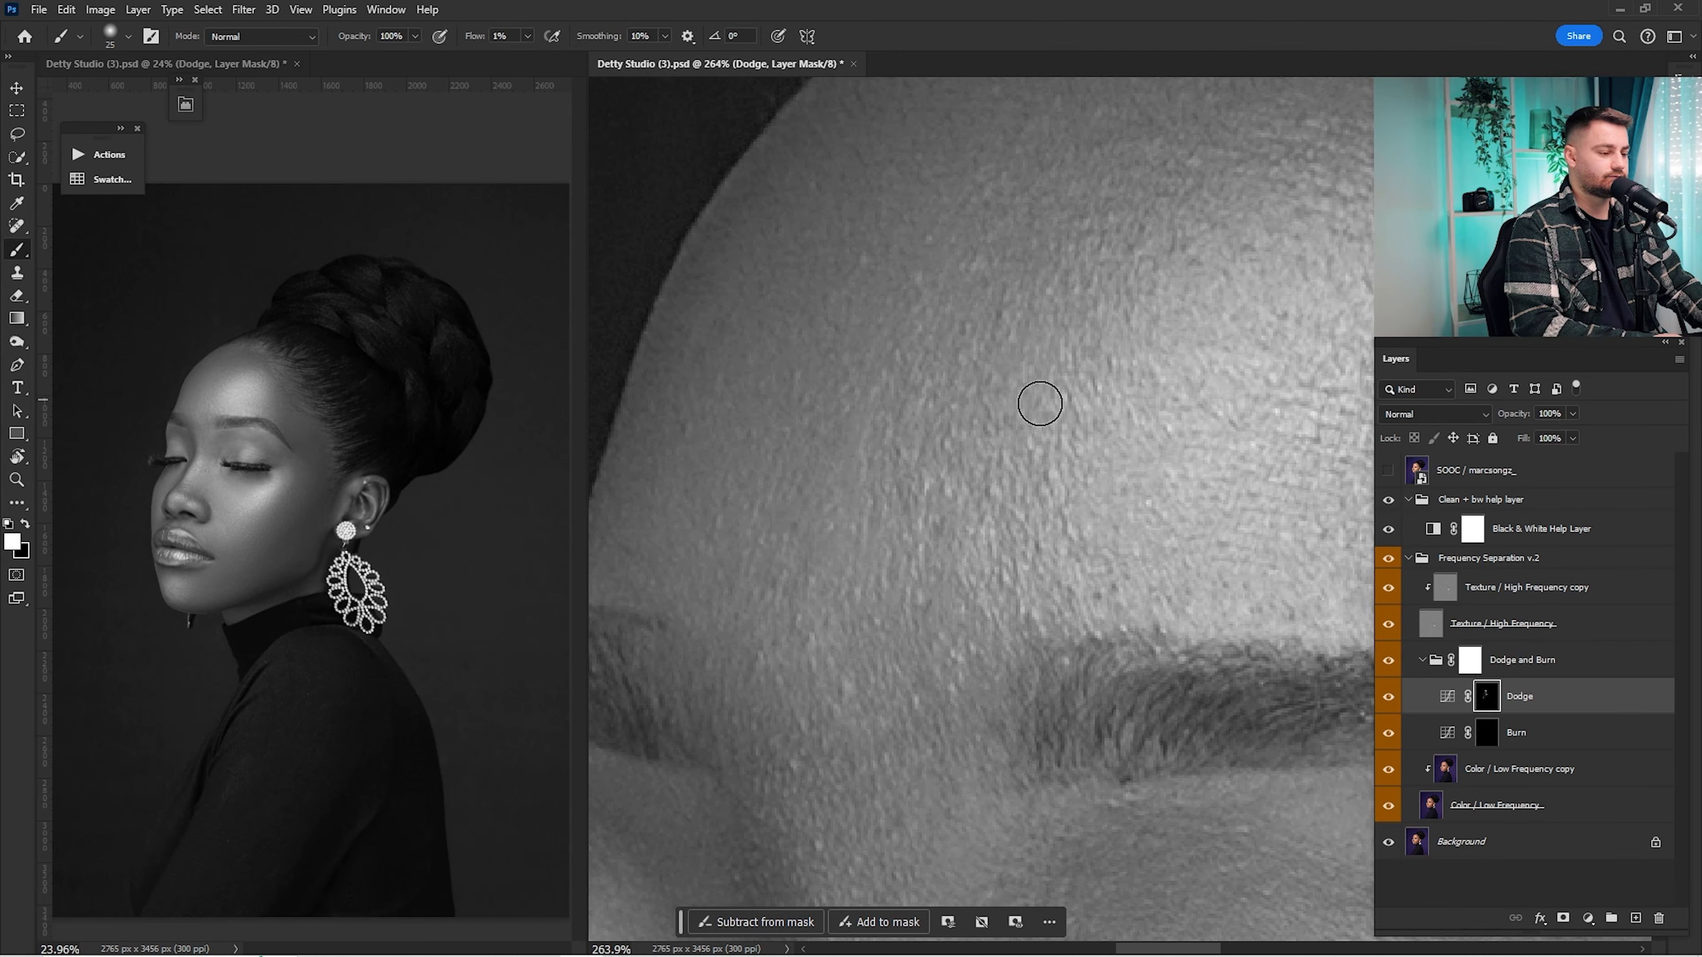
left_click_drag(1111, 565, 885, 479)
left_click_drag(1091, 334, 956, 493)
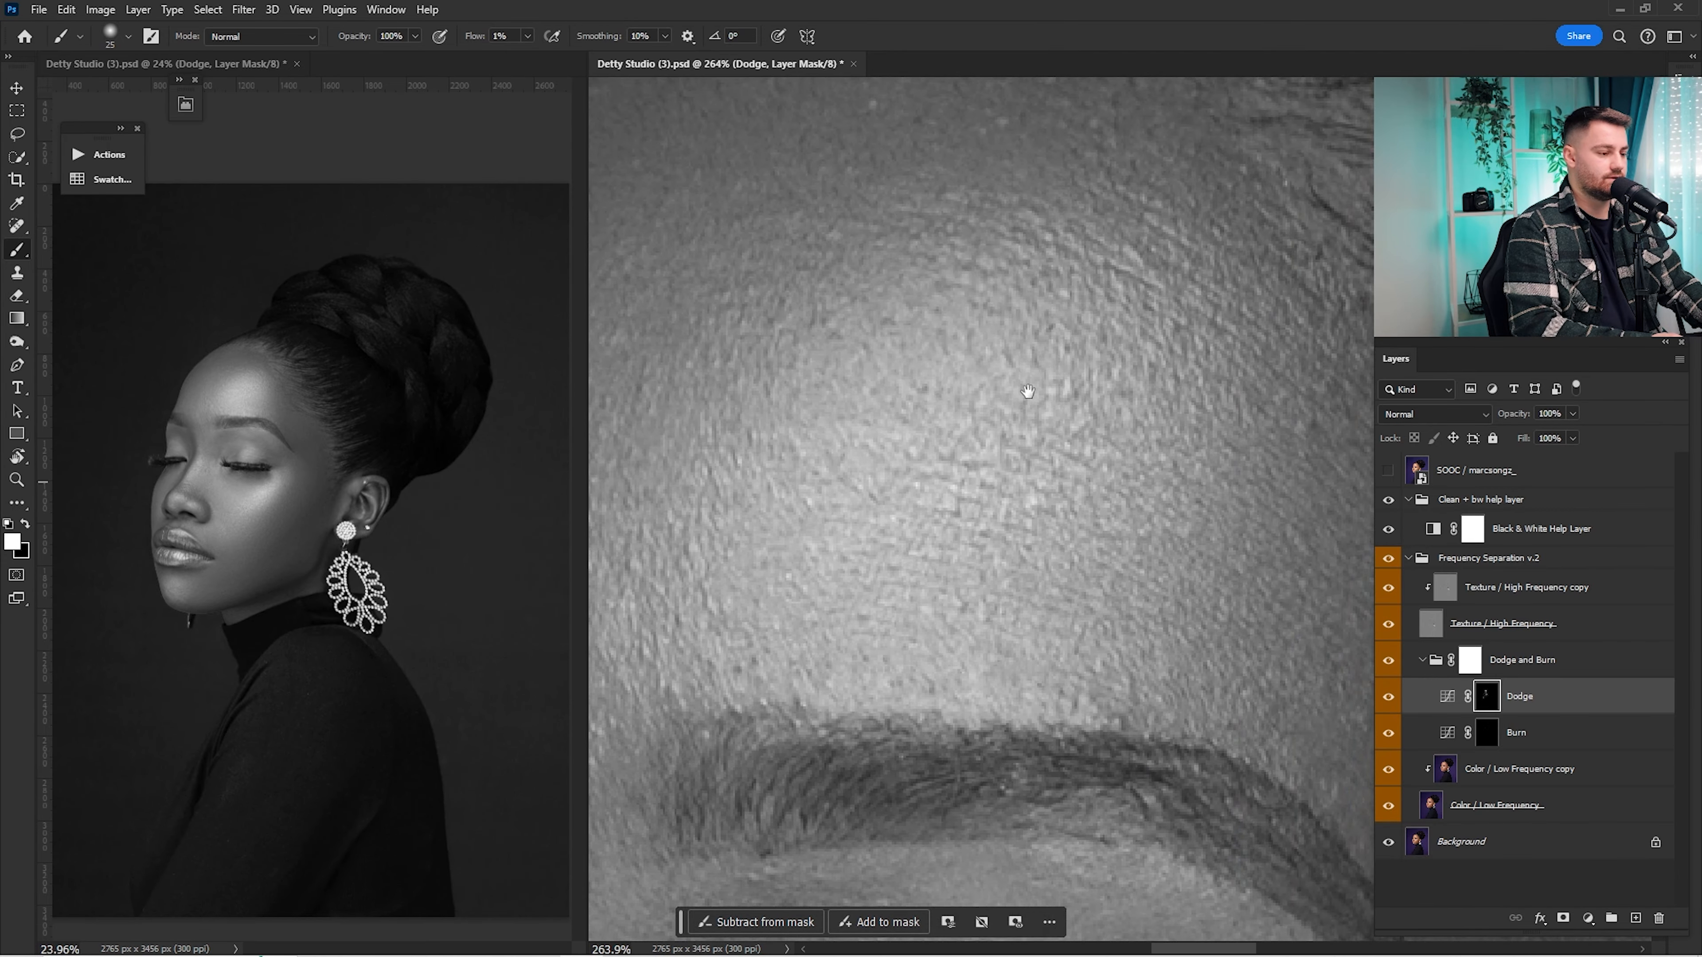
left_click_drag(1028, 391, 1065, 563)
left_click_drag(1133, 623, 962, 403)
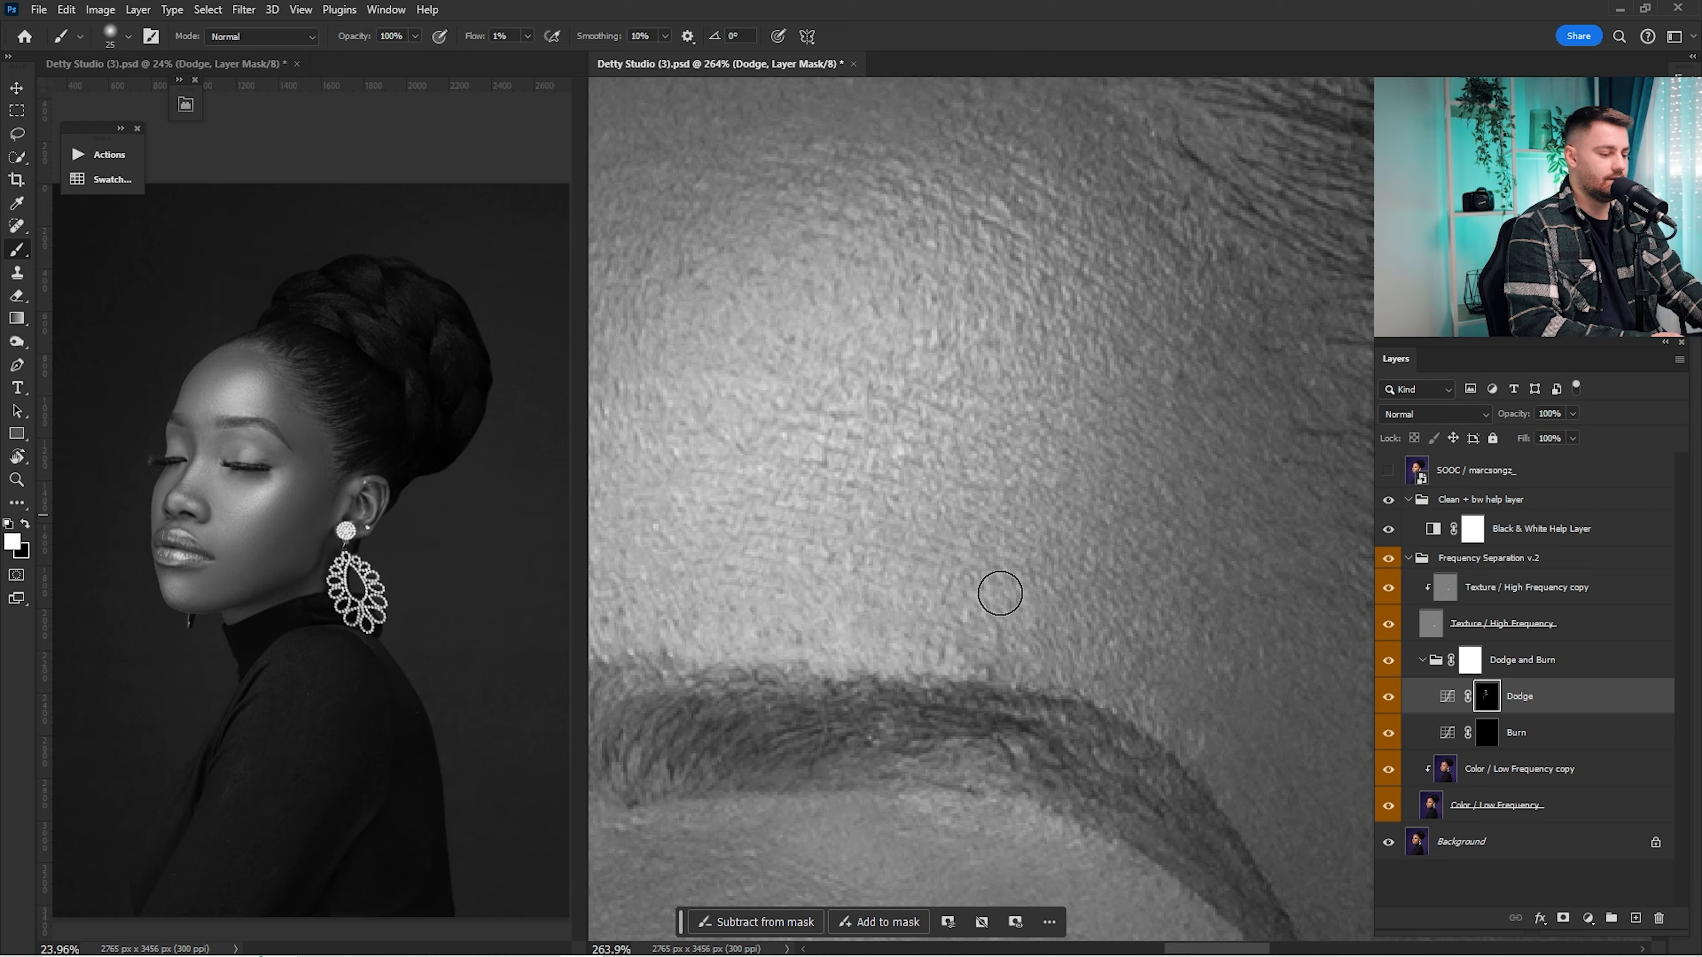
left_click_drag(731, 885, 885, 399)
left_click_drag(757, 719, 813, 568)
Step: Dodge the small dark areas down the face to the skin around the lips and chin, resizing the brush to suit each area
key("bracketleft")
key("bracketleft")
key("bracketleft")
mouse_move(735, 613)
left_mouse_down()
mouse_move(878, 484)
mouse_move(988, 294)
mouse_move(784, 422)
left_mouse_up()
left_click_drag(737, 838, 964, 181)
left_click_drag(853, 882, 844, 539)
key("bracketright")
key("bracketright")
key("bracketright")
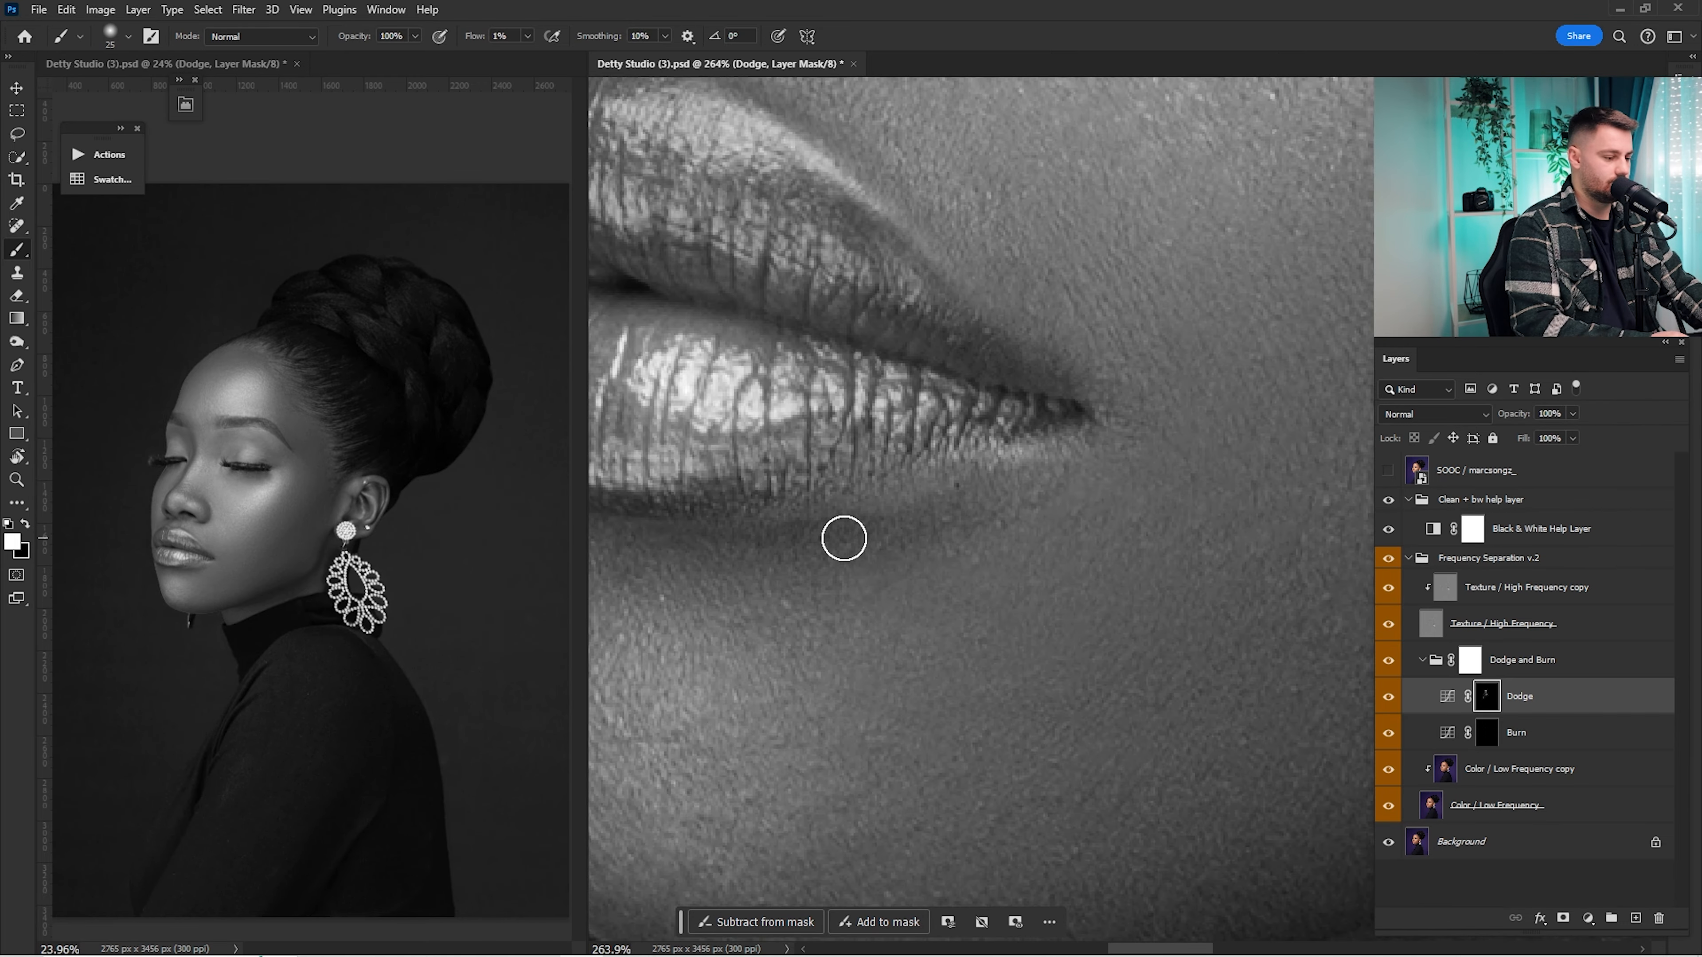
left_click_drag(670, 892, 915, 654)
left_click_drag(797, 154, 931, 805)
left_click_drag(1072, 167, 949, 627)
Step: Hide the Black & White Help Layer and compare the whole portrait with and without the Dodge and Burn group
key("ctrl+0")
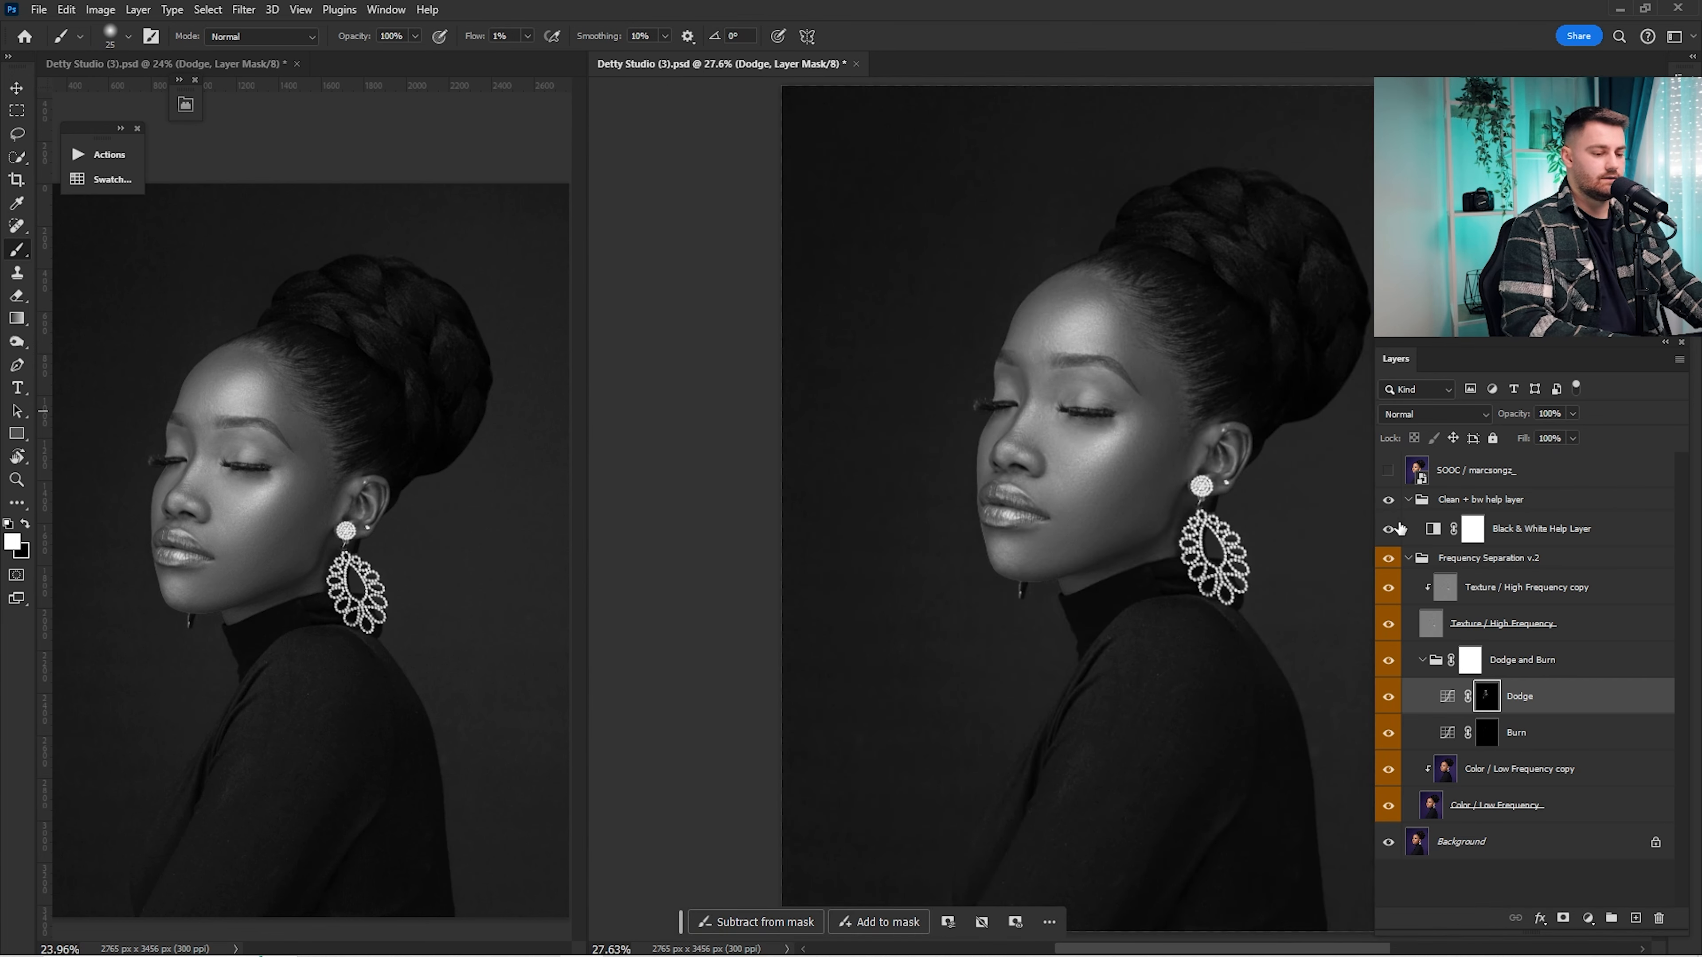
left_click(1388, 531)
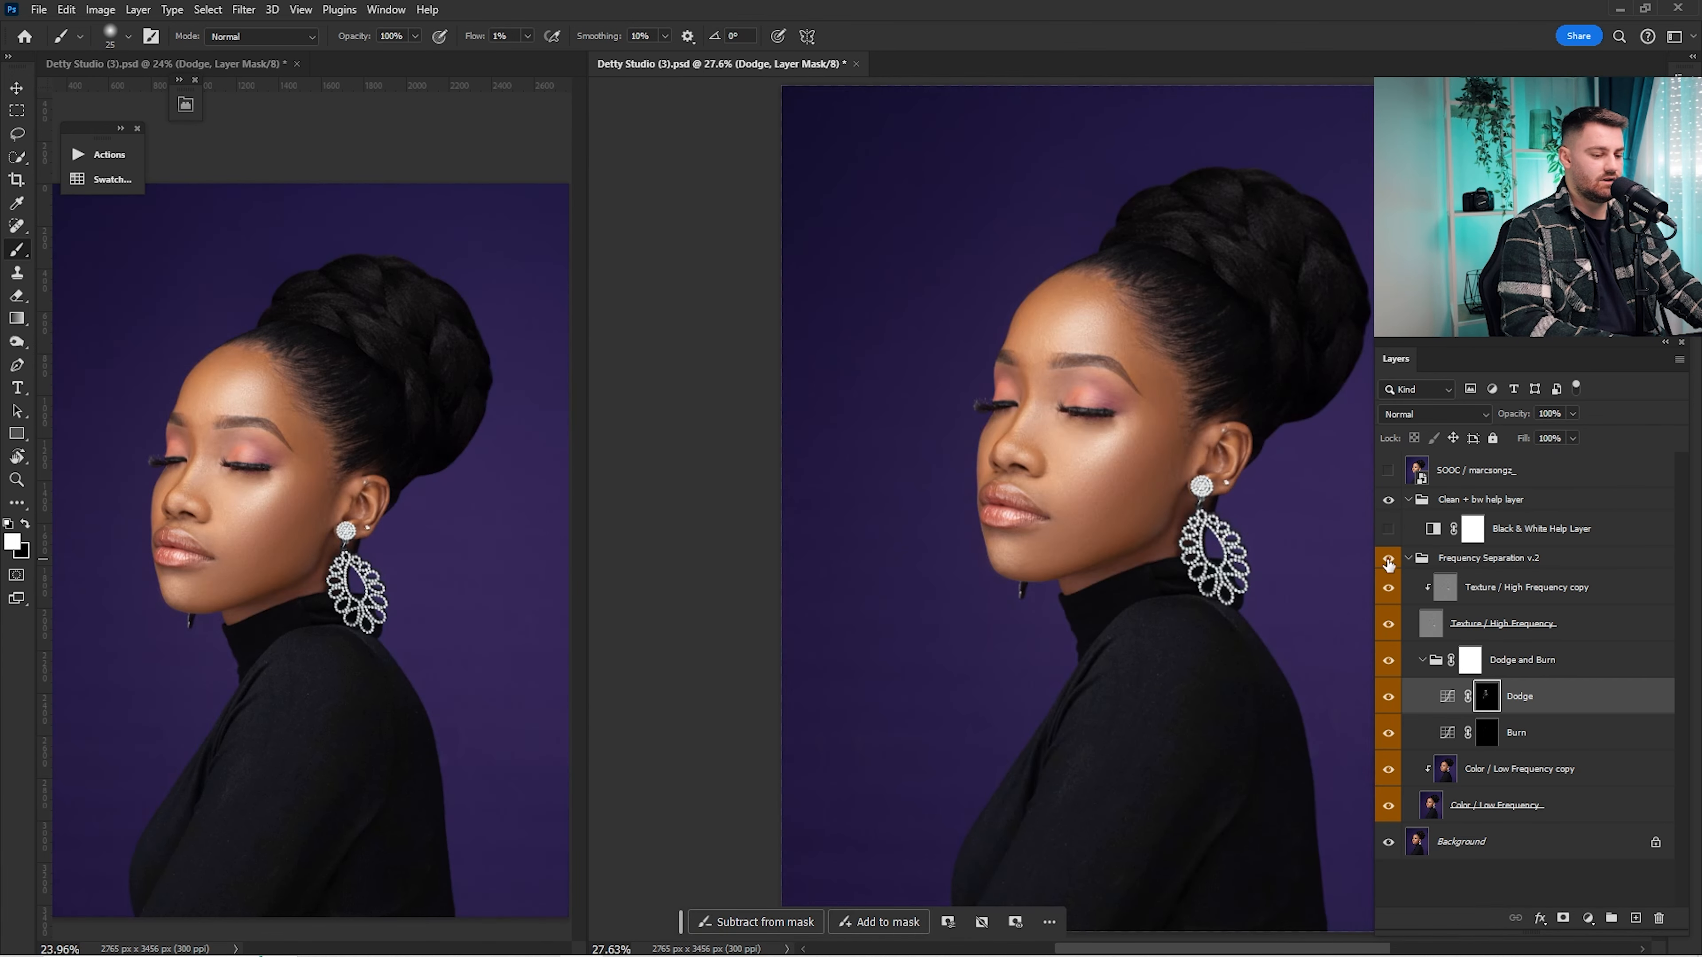
left_click(1386, 662)
left_click(1389, 660)
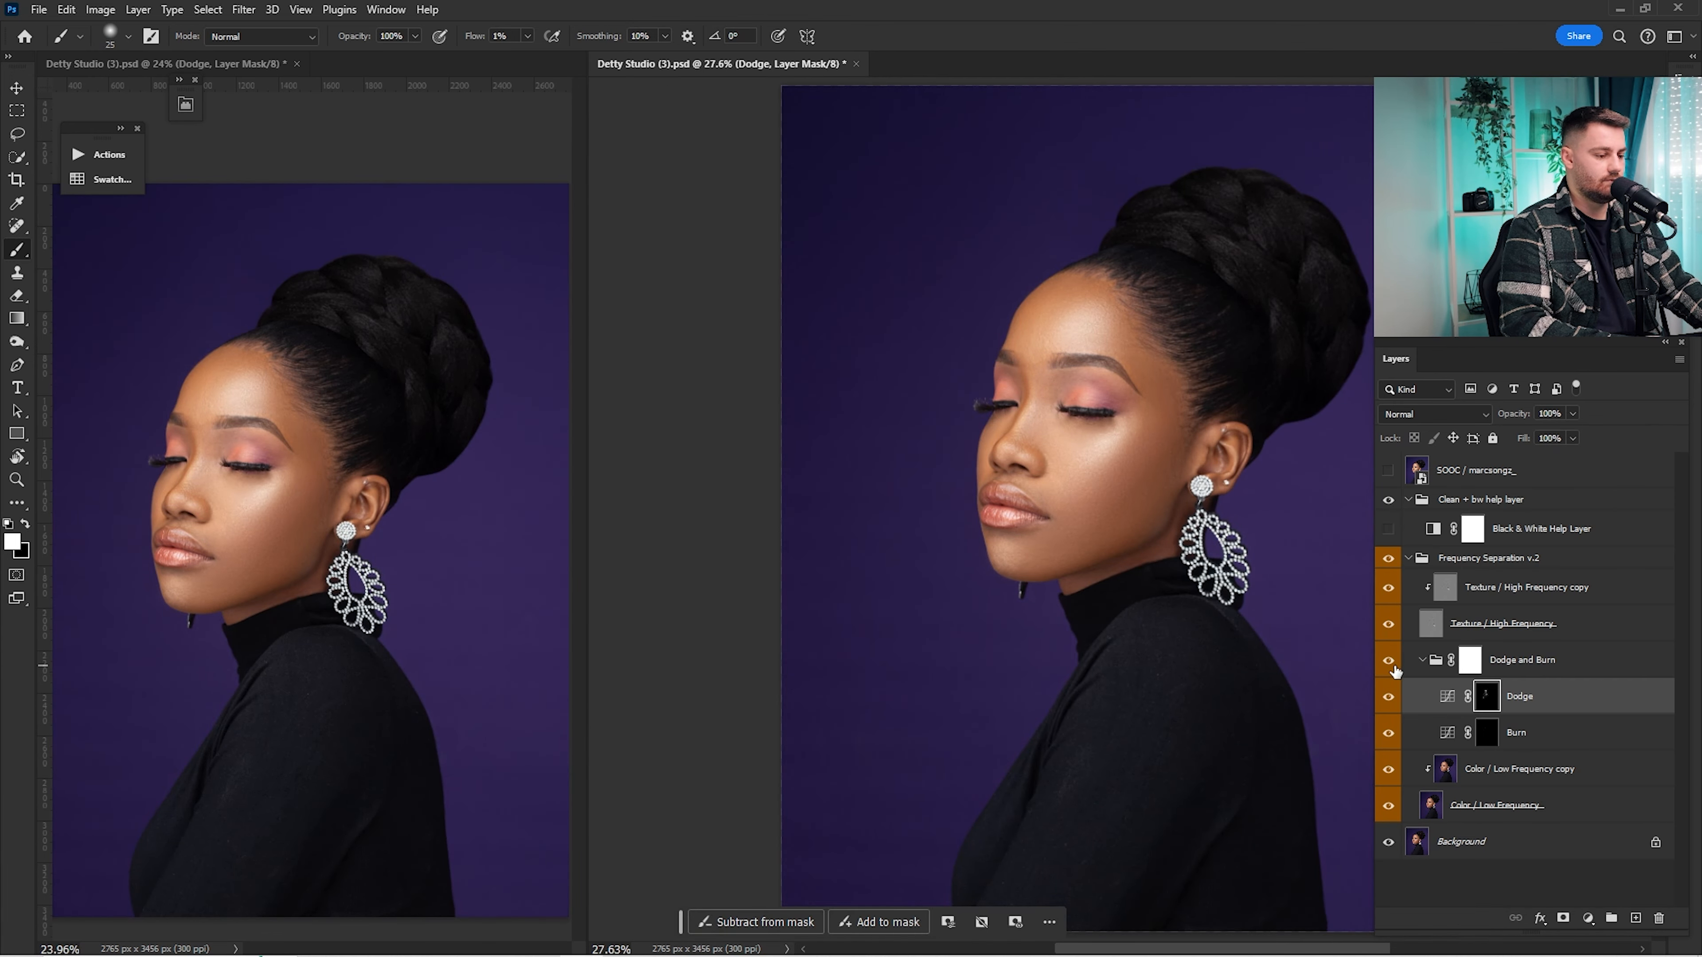
left_click(1395, 665)
left_click(1392, 662)
left_click(1405, 663)
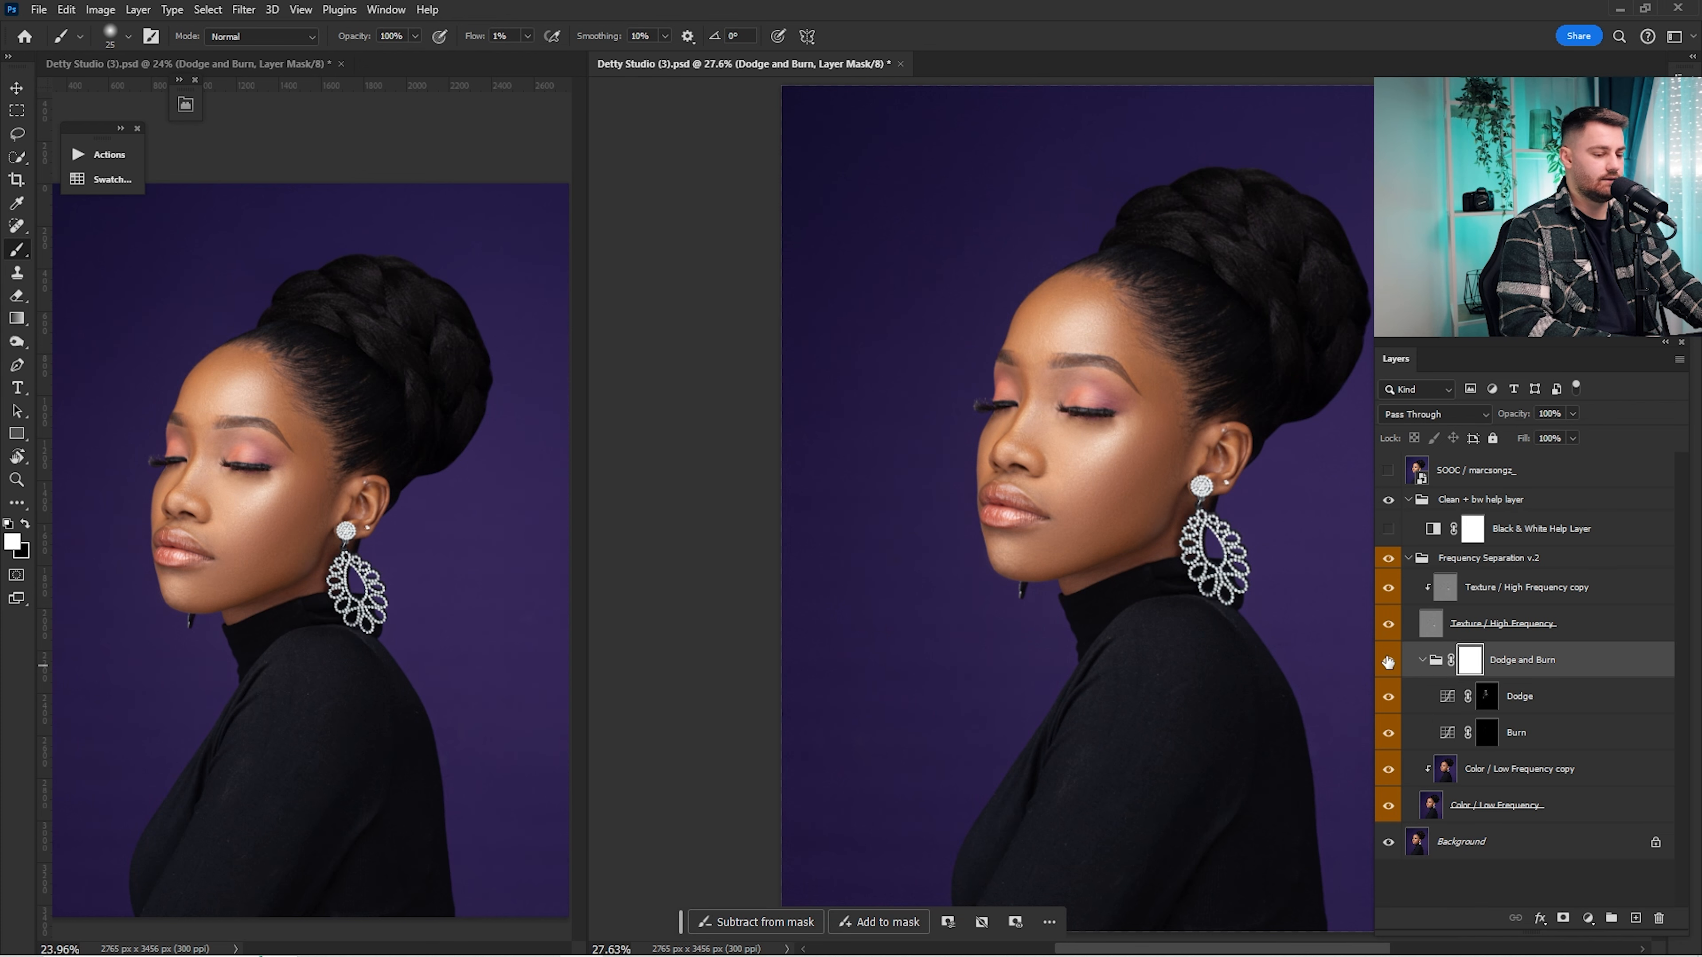
left_click(1387, 662)
left_click(1388, 660)
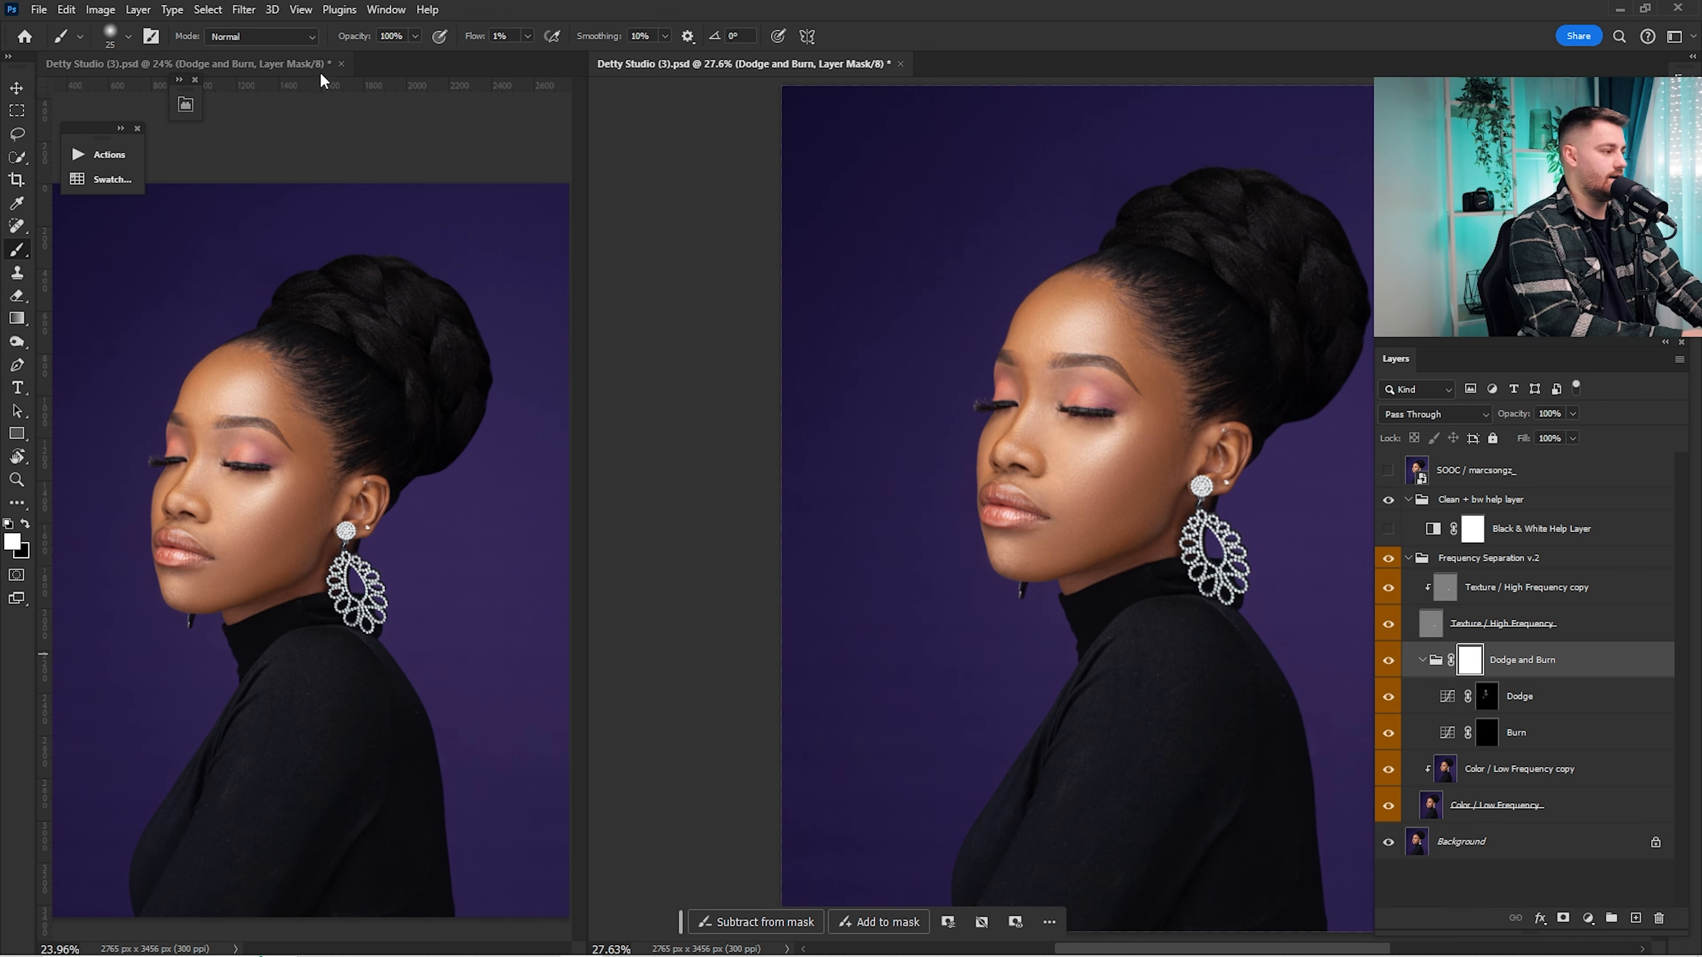
Step: Close the second document view and ready the Burn mask for painting with a 250 px white brush at 10% opacity and 100% flow
left_click(341, 64)
left_click(1520, 732)
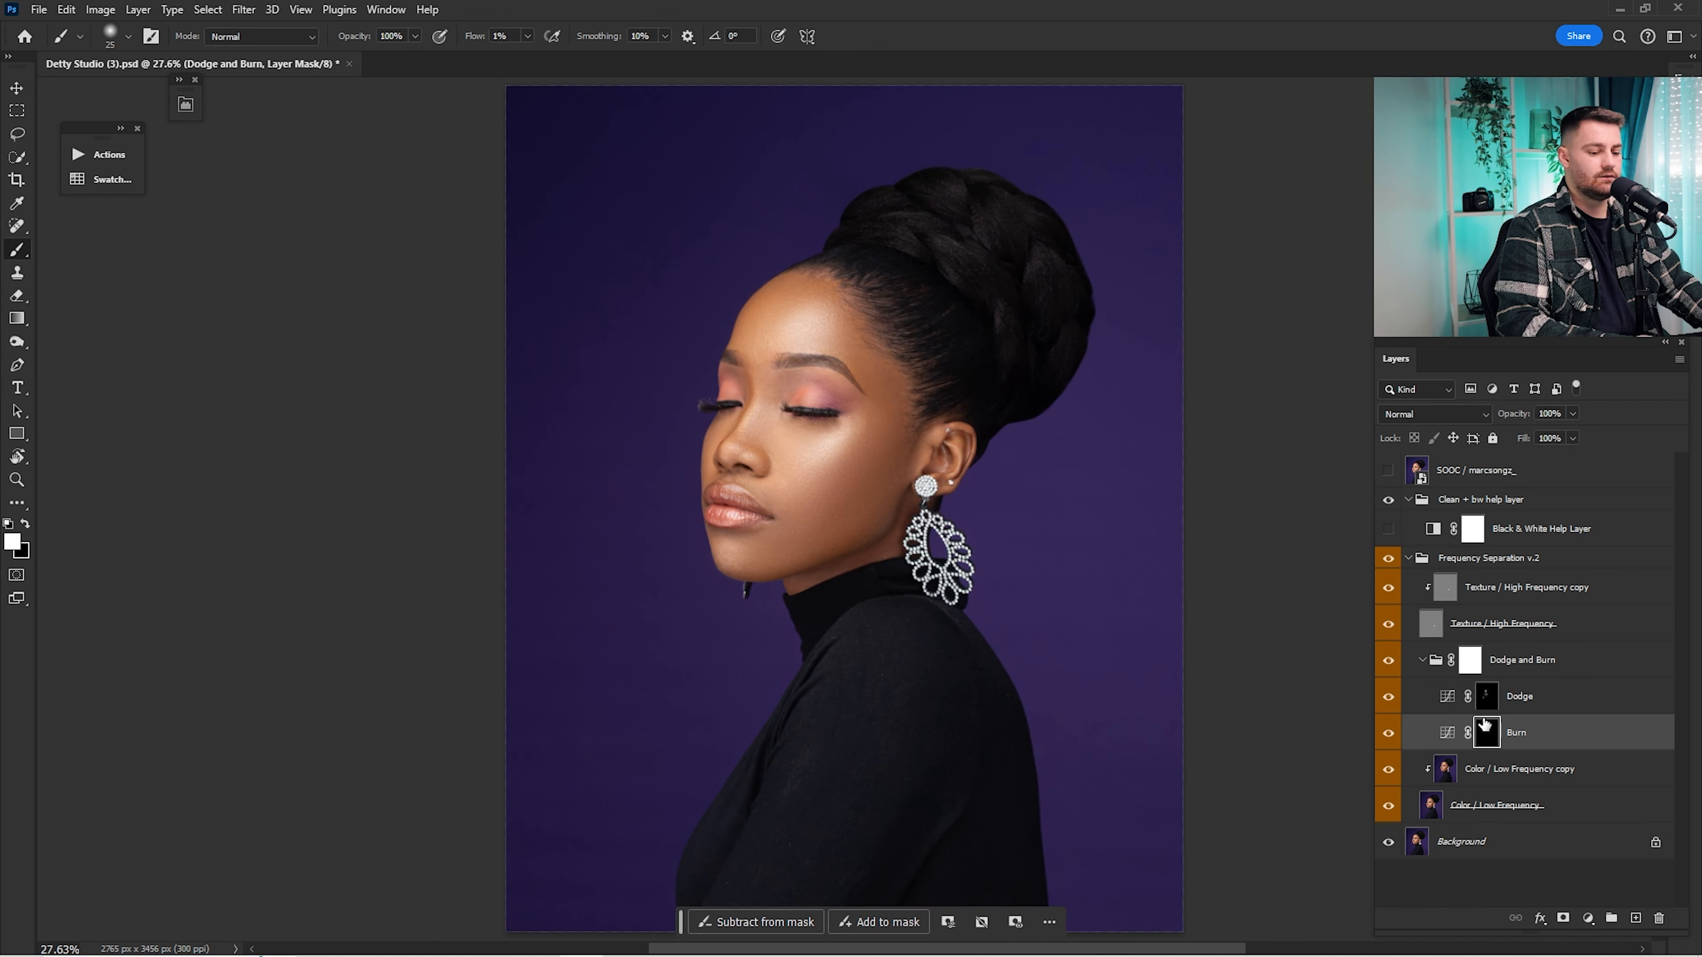
scroll(943, 523, "up", 3)
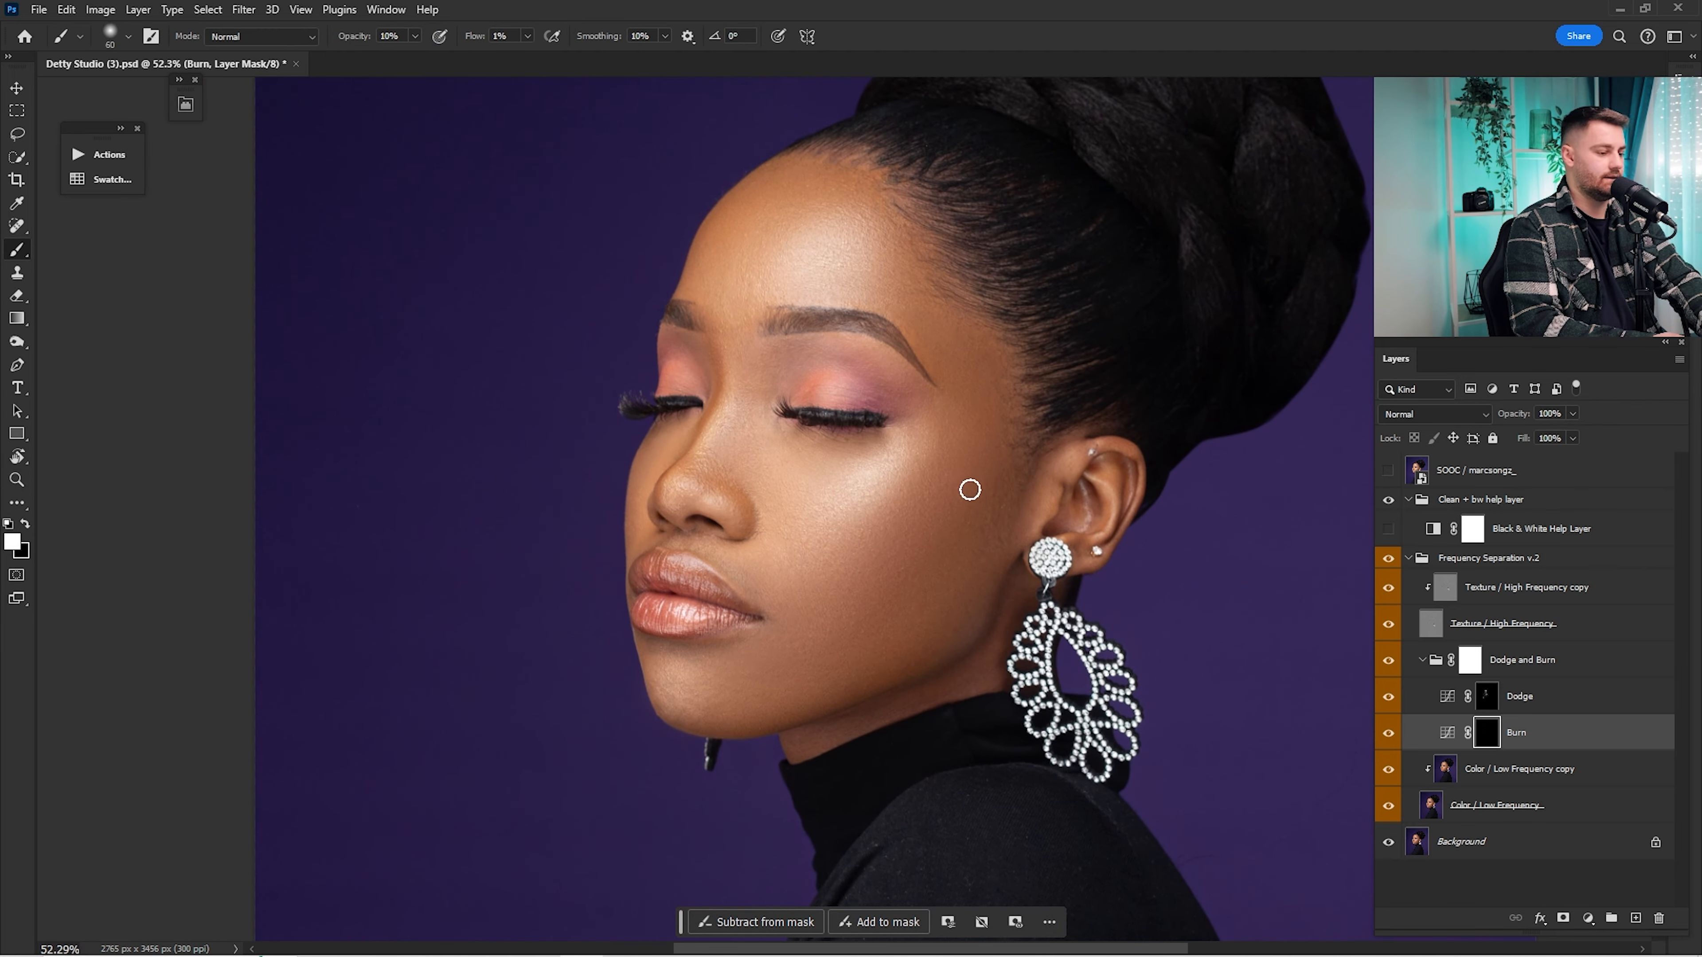
key("bracketright")
key("bracketright")
key("bracketright")
key("bracketright")
key("bracketright")
key("bracketright")
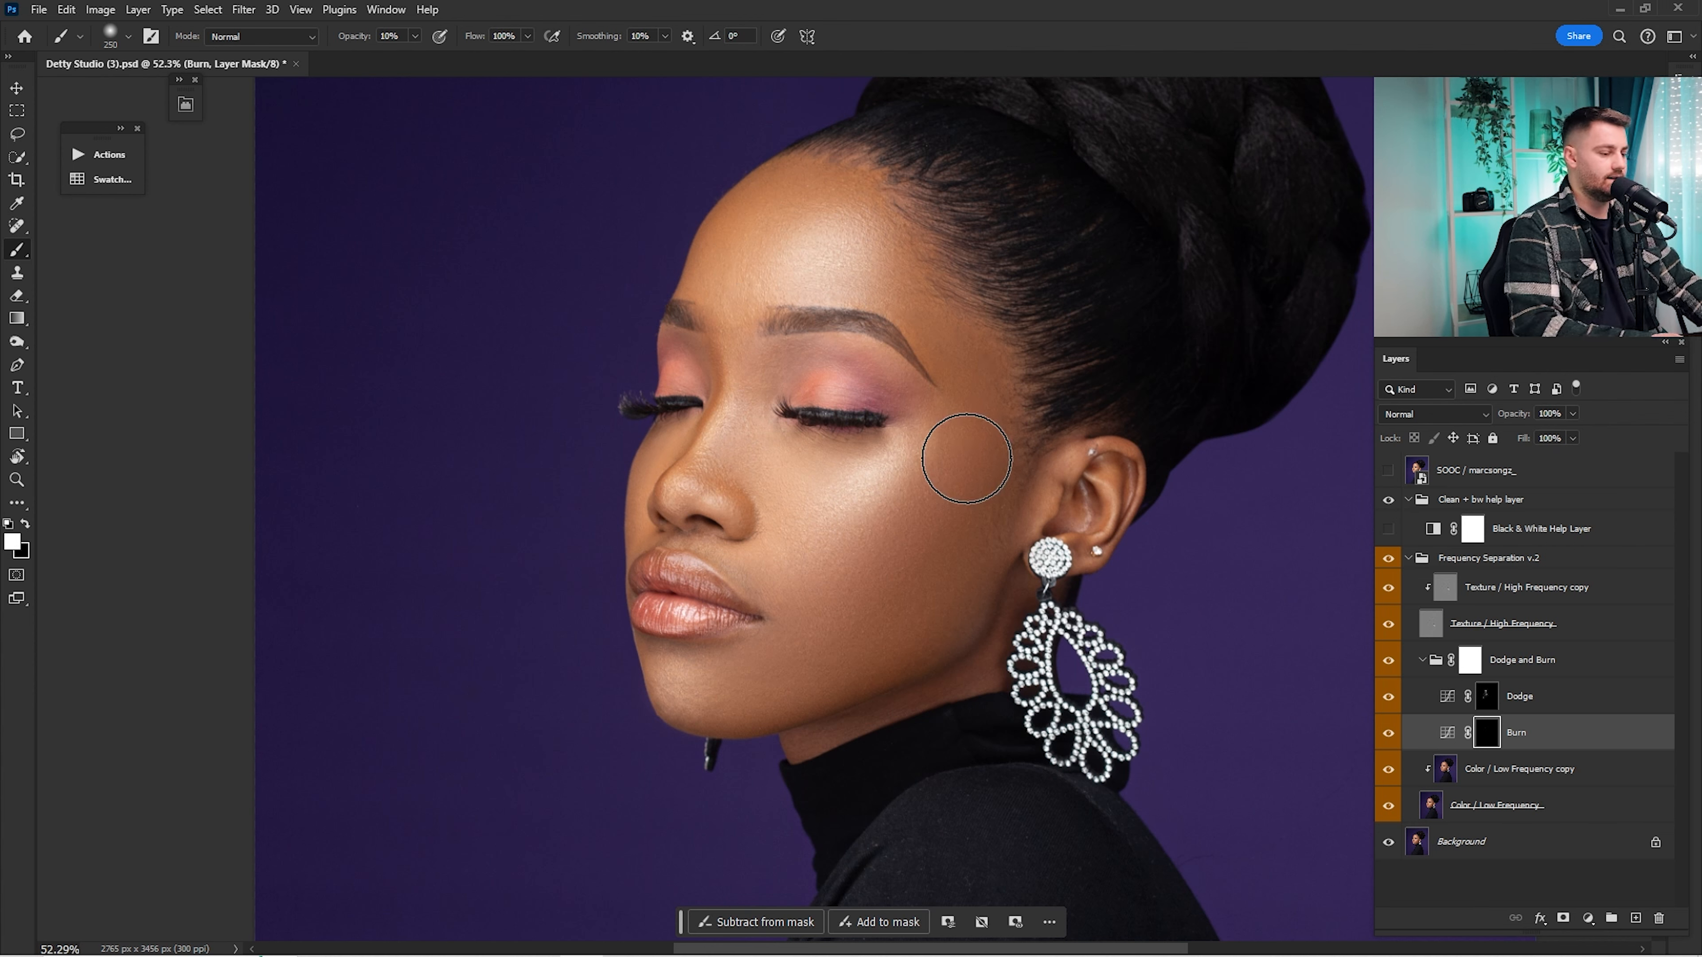
Step: Burn the temple and outer cheek beside the ear on the Burn mask with a 200 px brush
key("bracketleft")
key("bracketleft")
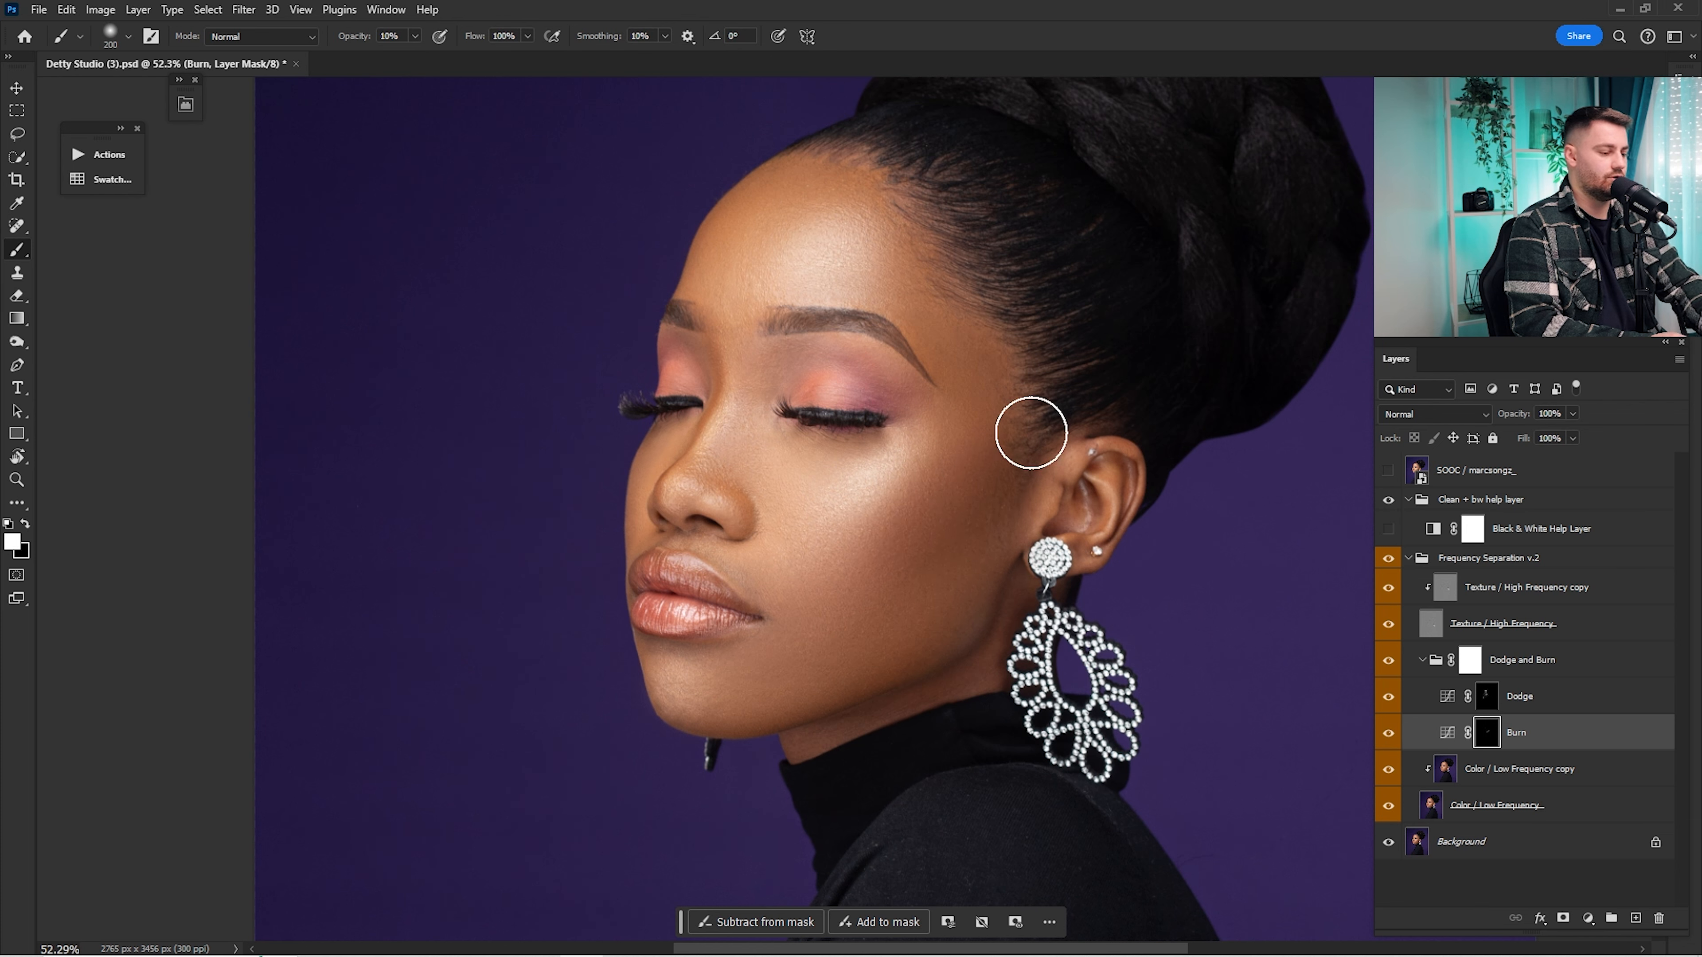
key("bracketright")
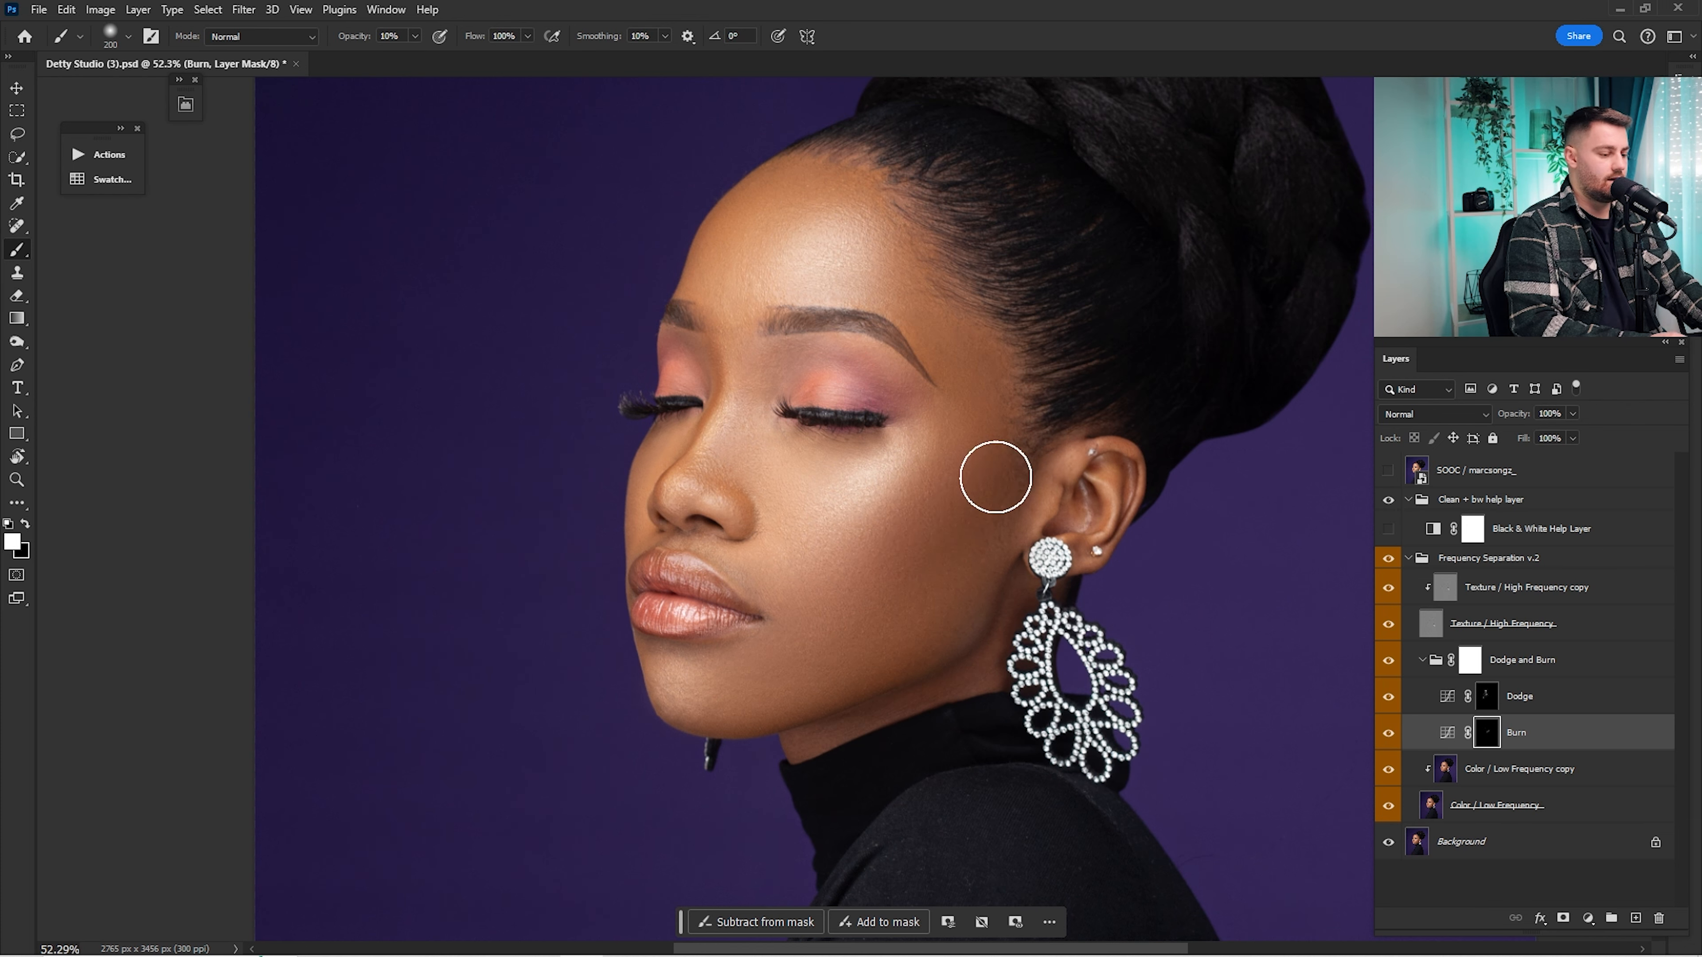
left_click_drag(1041, 423, 1117, 444)
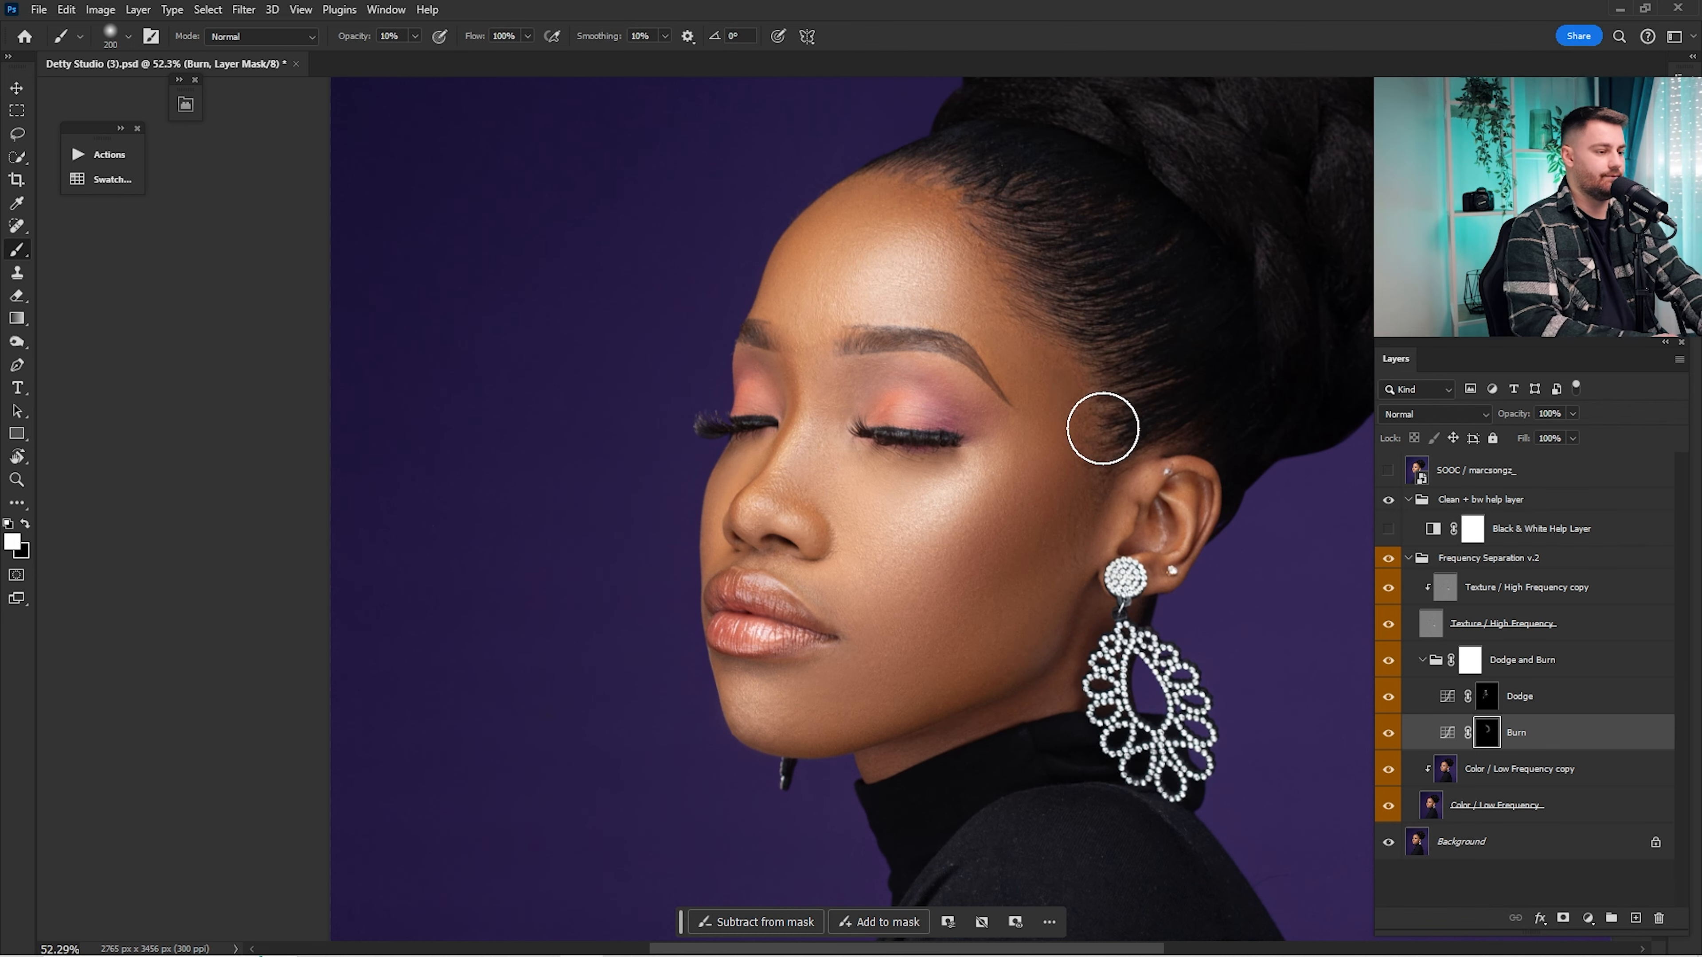
left_click_drag(1041, 470, 1105, 349)
Step: Deepen the facial shading on the Burn mask with varied brush sizes, including 150 px near the lips and 80 px near the eyebrow
key("bracketleft")
key("bracketleft")
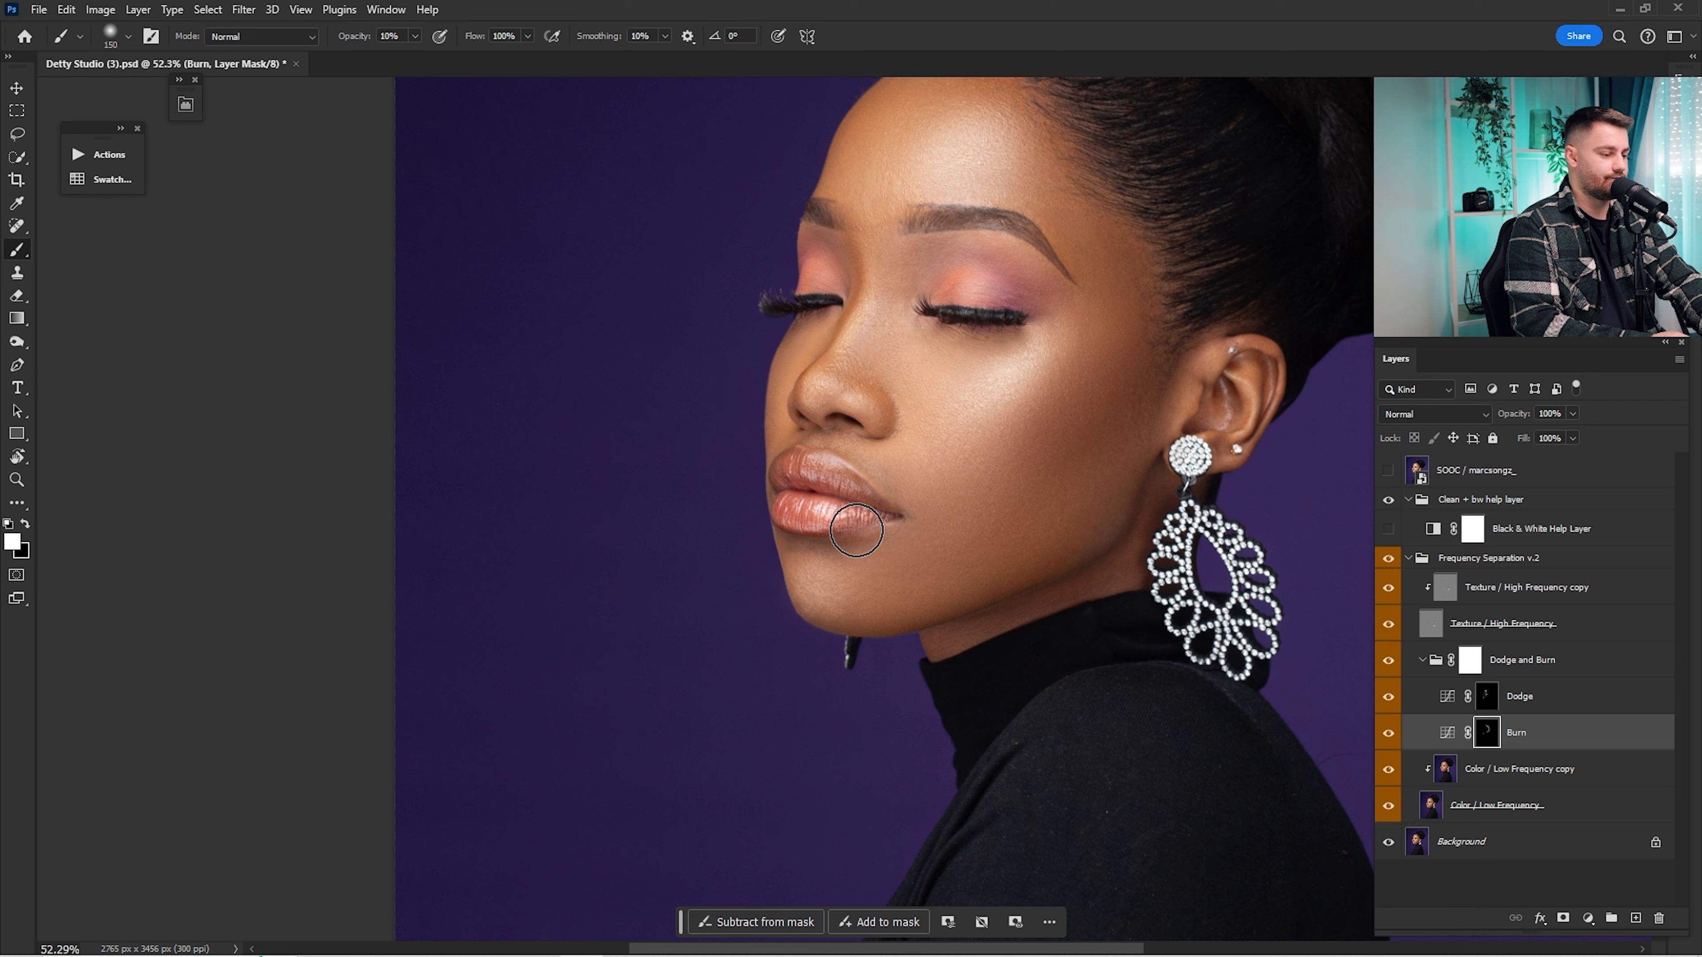
key("bracketright")
key("bracketright")
key("bracketright")
key("bracketright")
key("bracketleft")
key("bracketleft")
key("bracketleft")
key("bracketleft")
key("bracketleft")
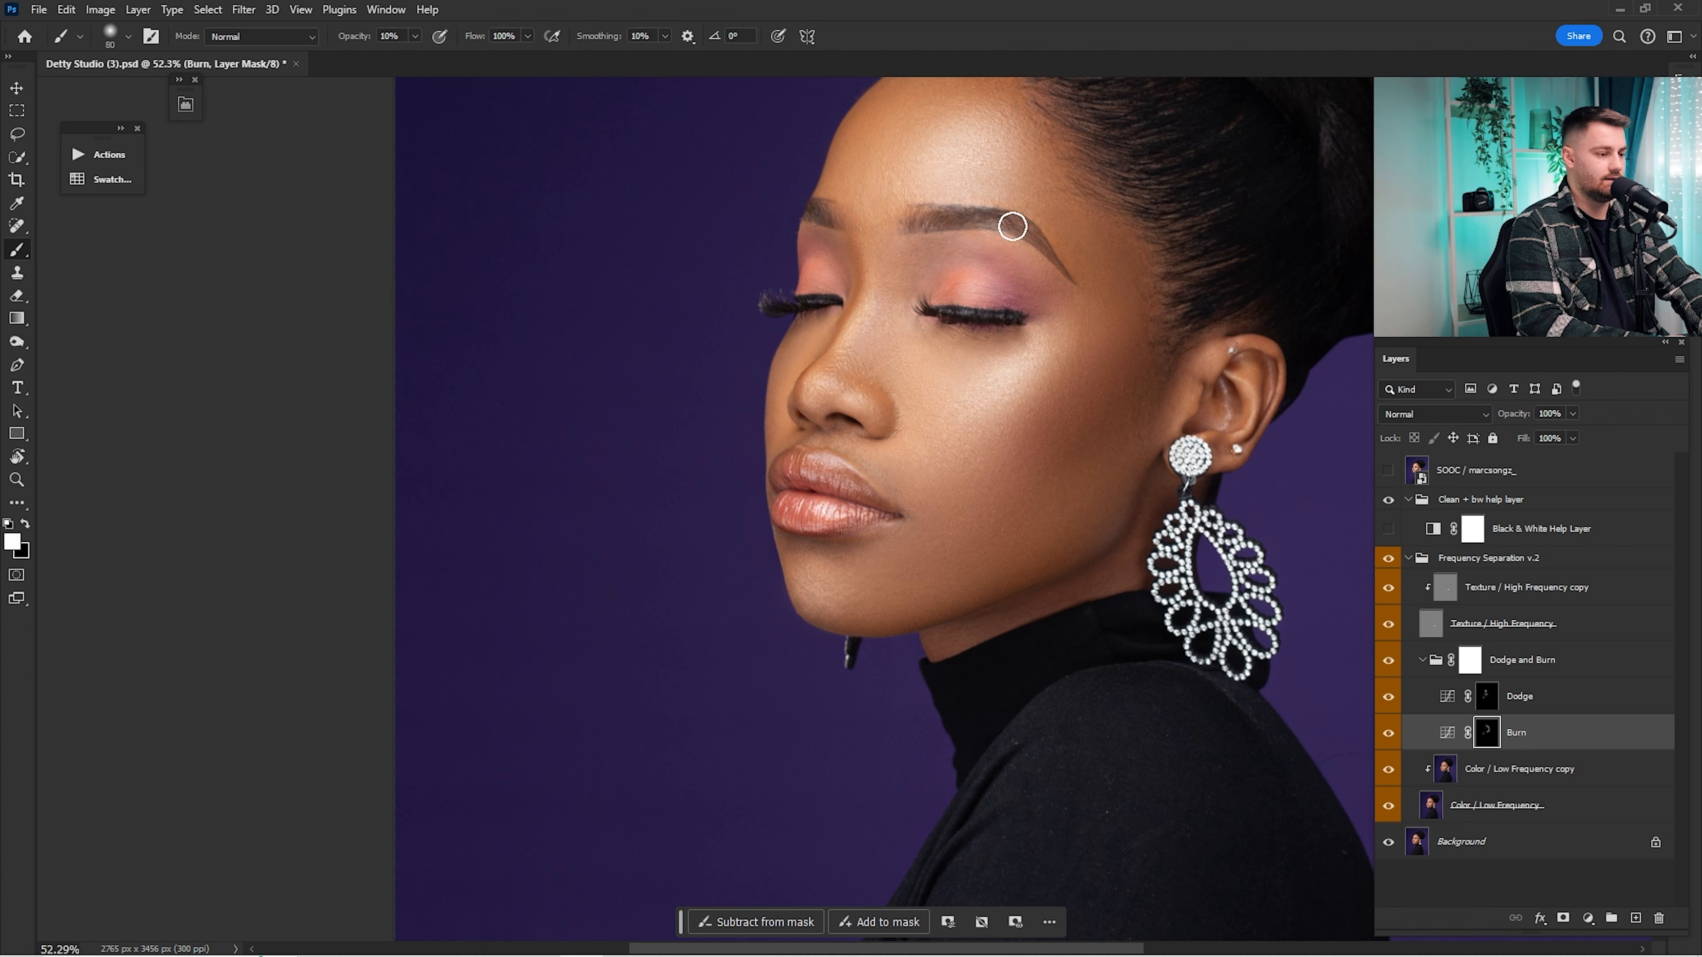
key("bracketright")
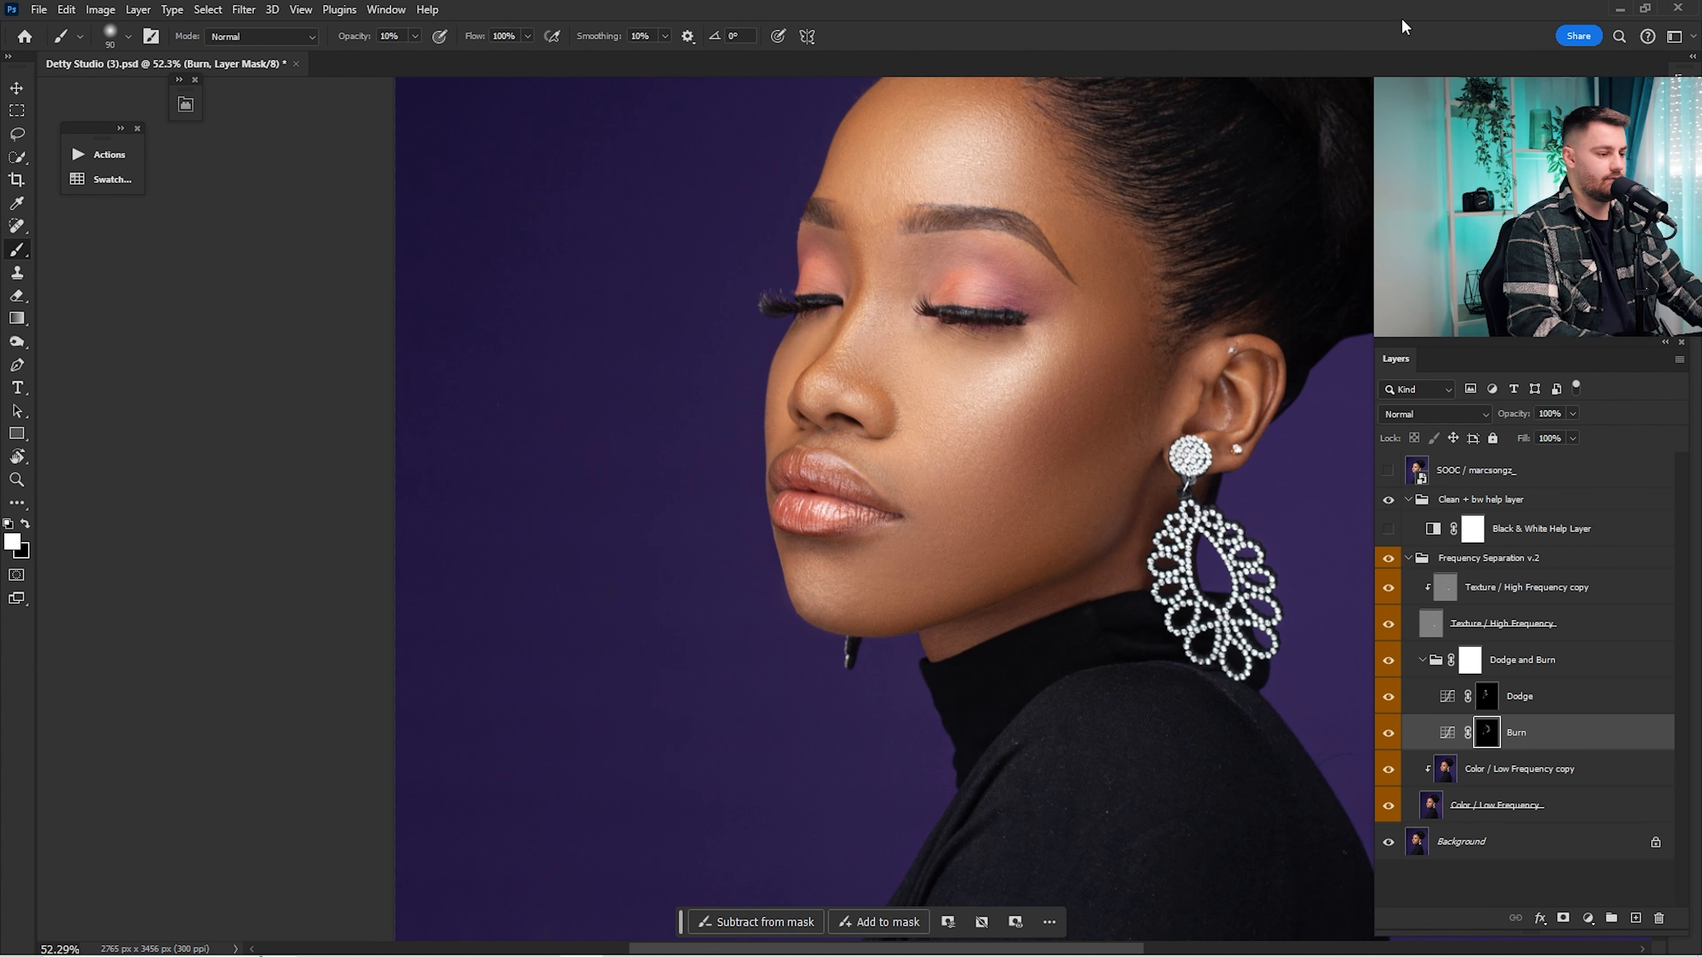
Step: Compare the whole portrait with and without the Burn layer
key("ctrl+0")
left_click(1388, 733)
left_click(1388, 733)
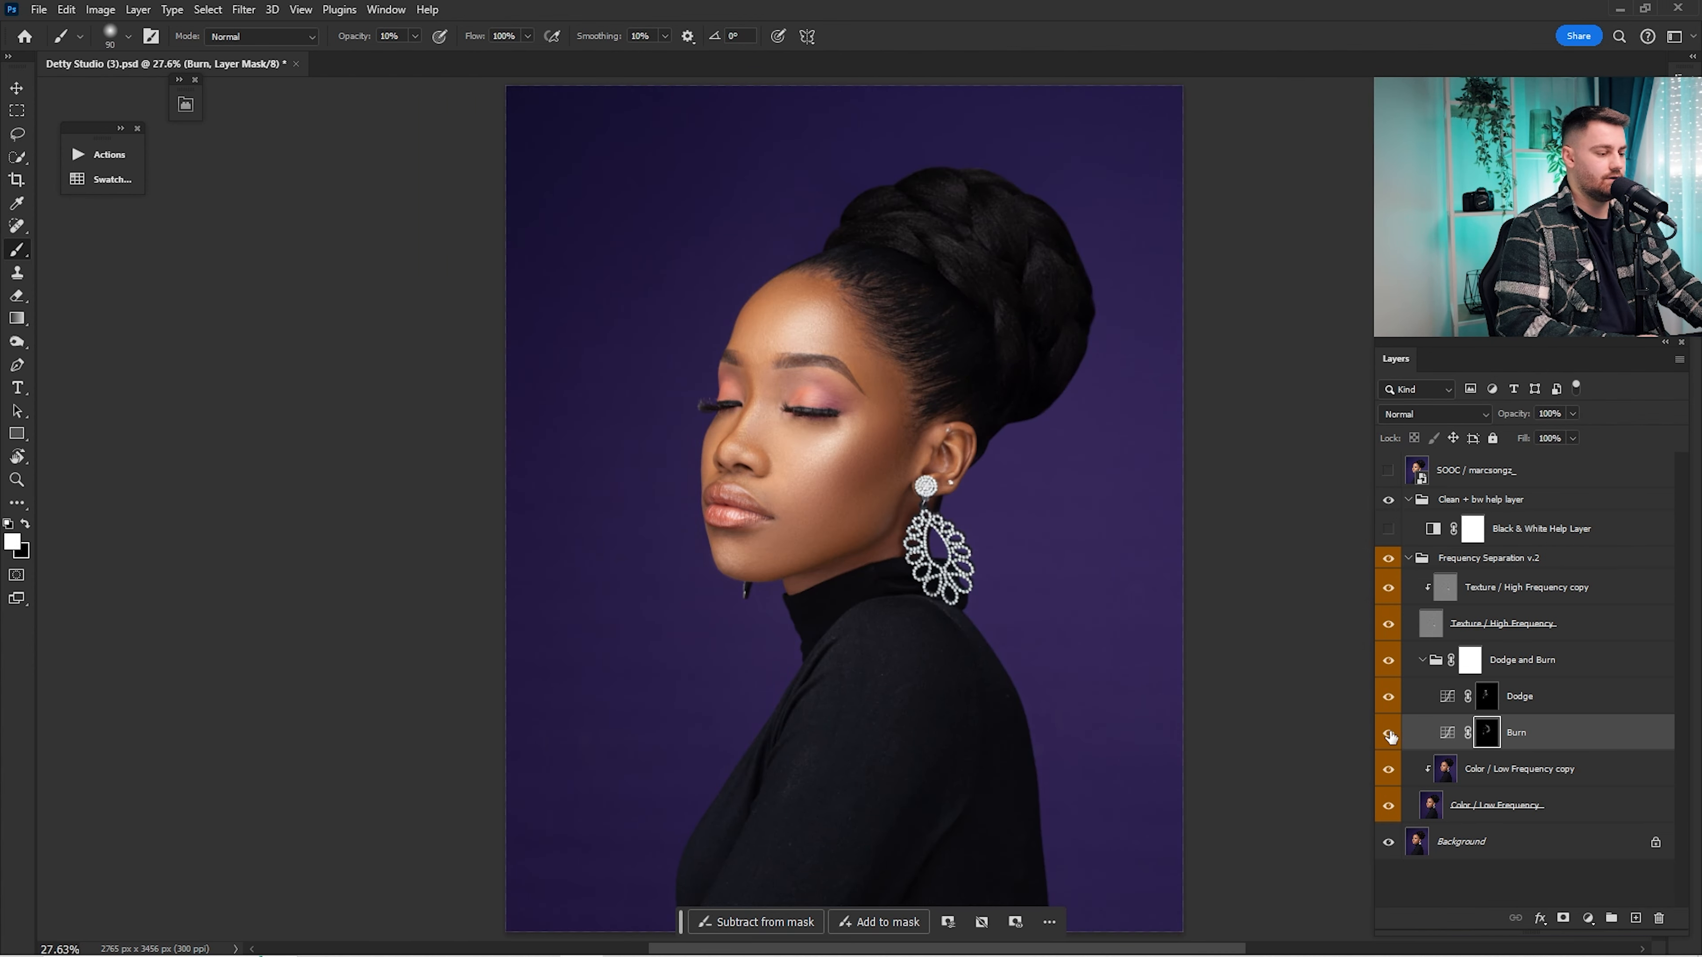
left_click(1388, 733)
left_click(1388, 733)
Step: Reduce the burn shading below the corner of the lips by painting black on the Burn mask with a 90 px brush
key("ctrl+space")
mouse_move(715, 537)
left_mouse_down()
mouse_move(834, 548)
mouse_move(901, 578)
left_mouse_up()
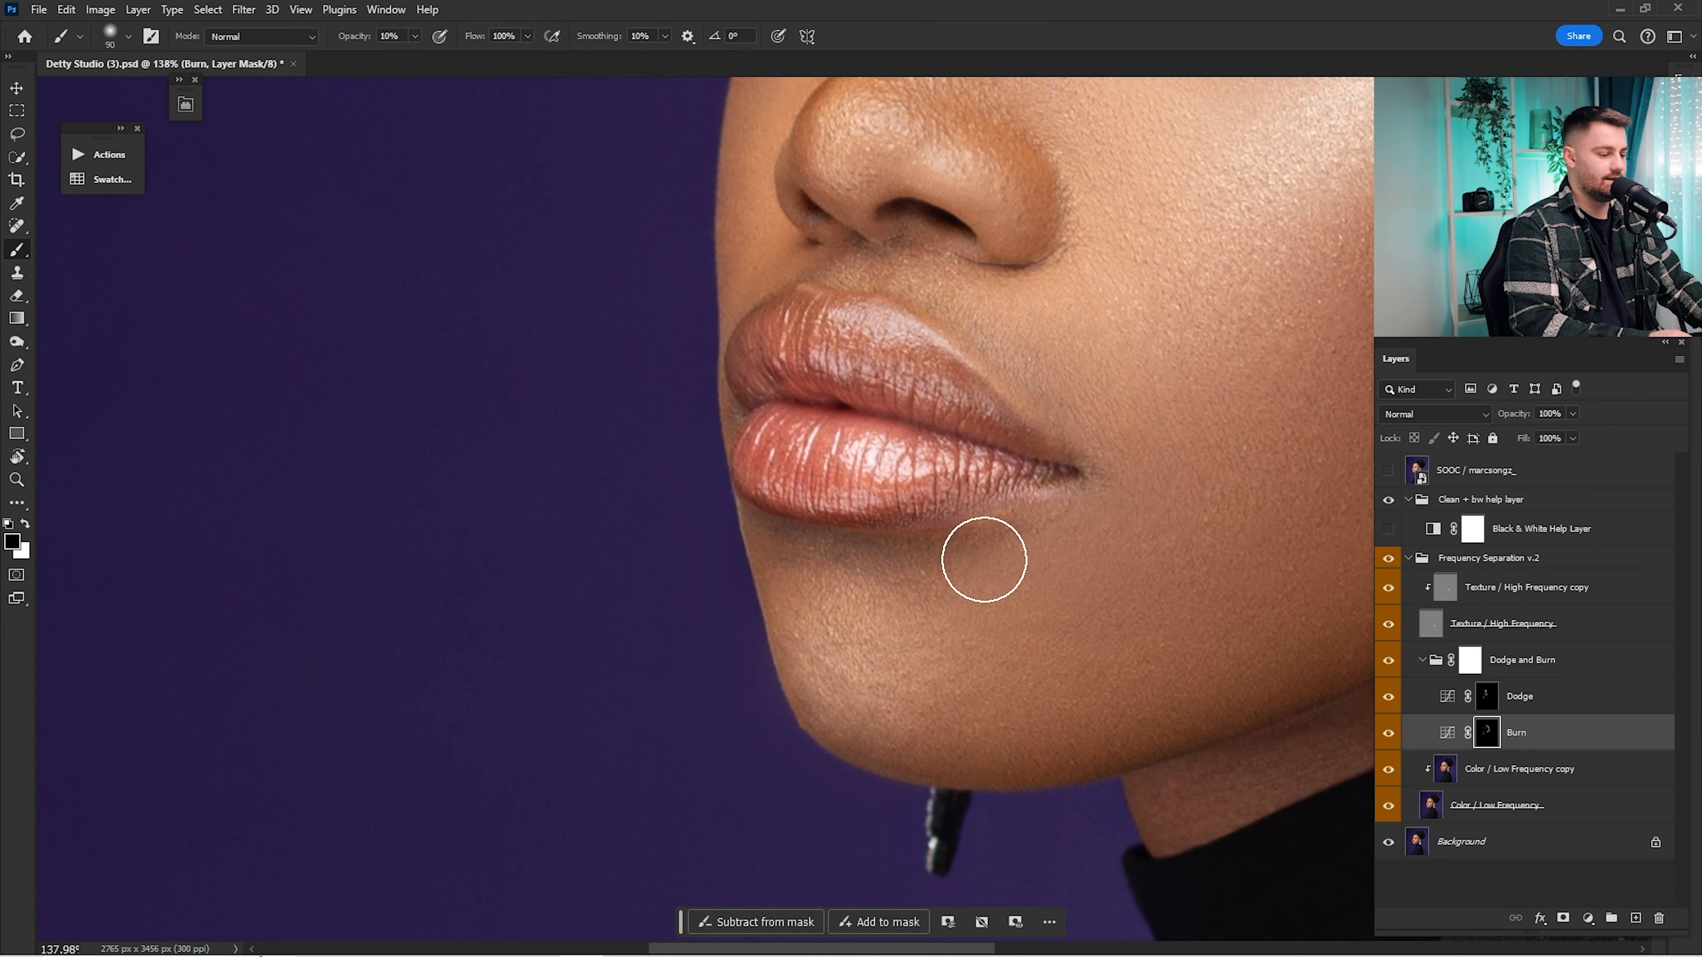
key("ctrl+0")
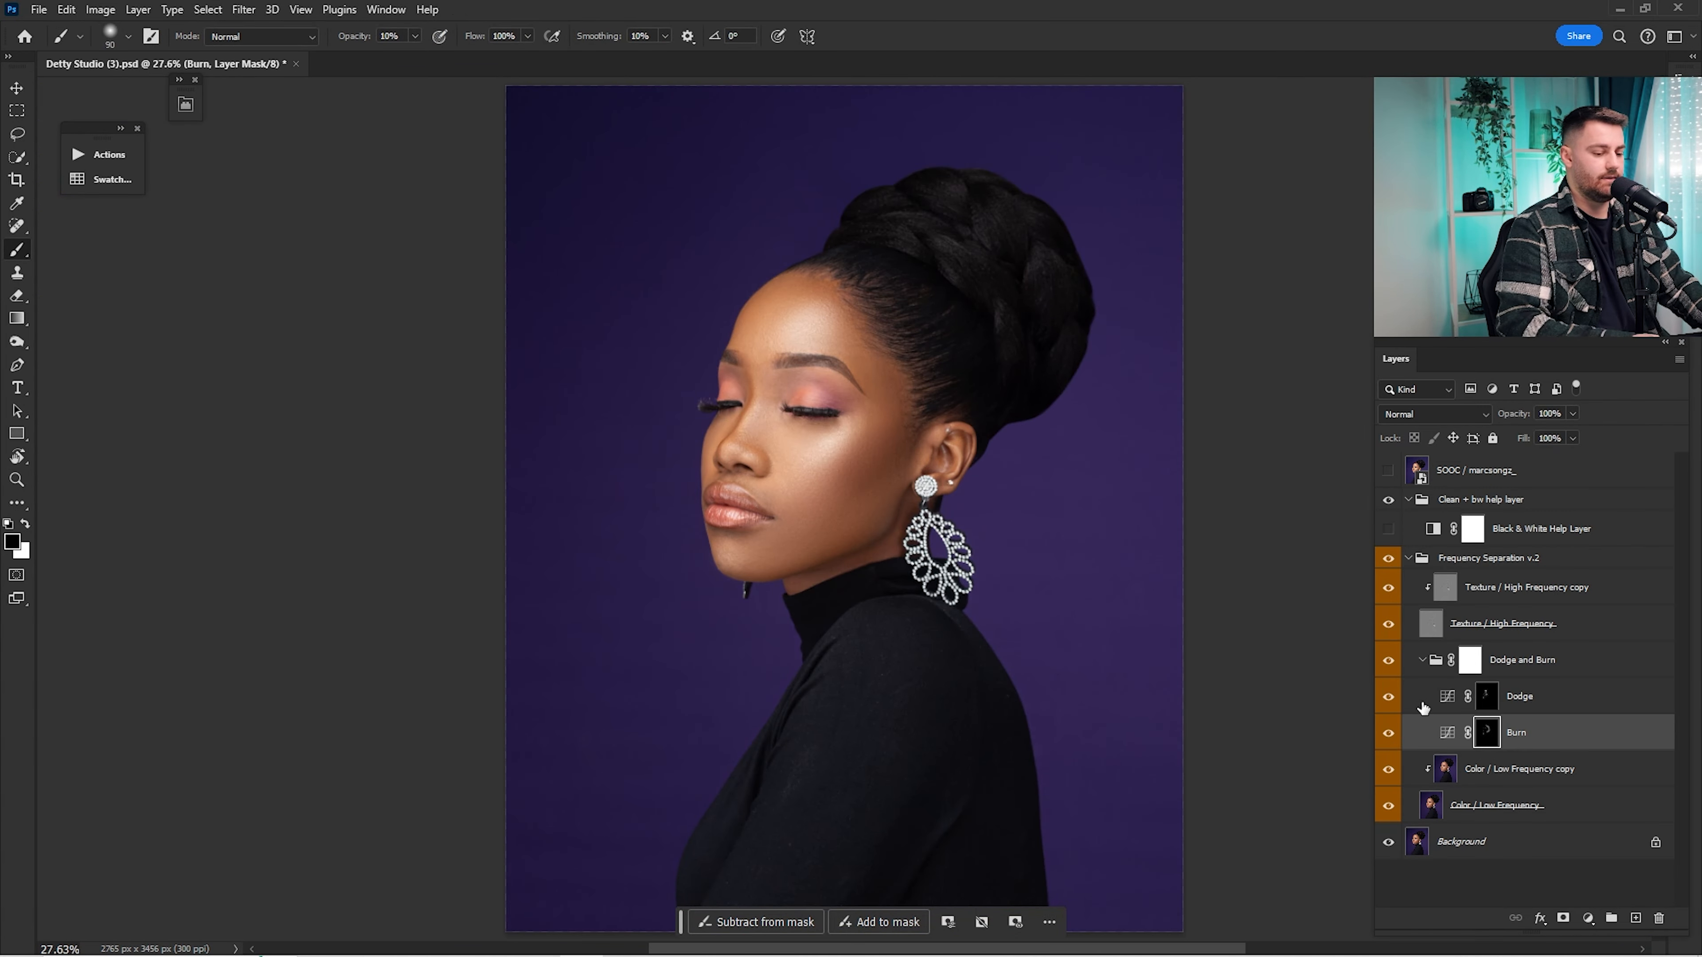
Step: Check the portrait with and without the Burn layer and set that layer's opacity to 50%
left_click(1388, 735)
left_click(1388, 736)
left_click(1388, 735)
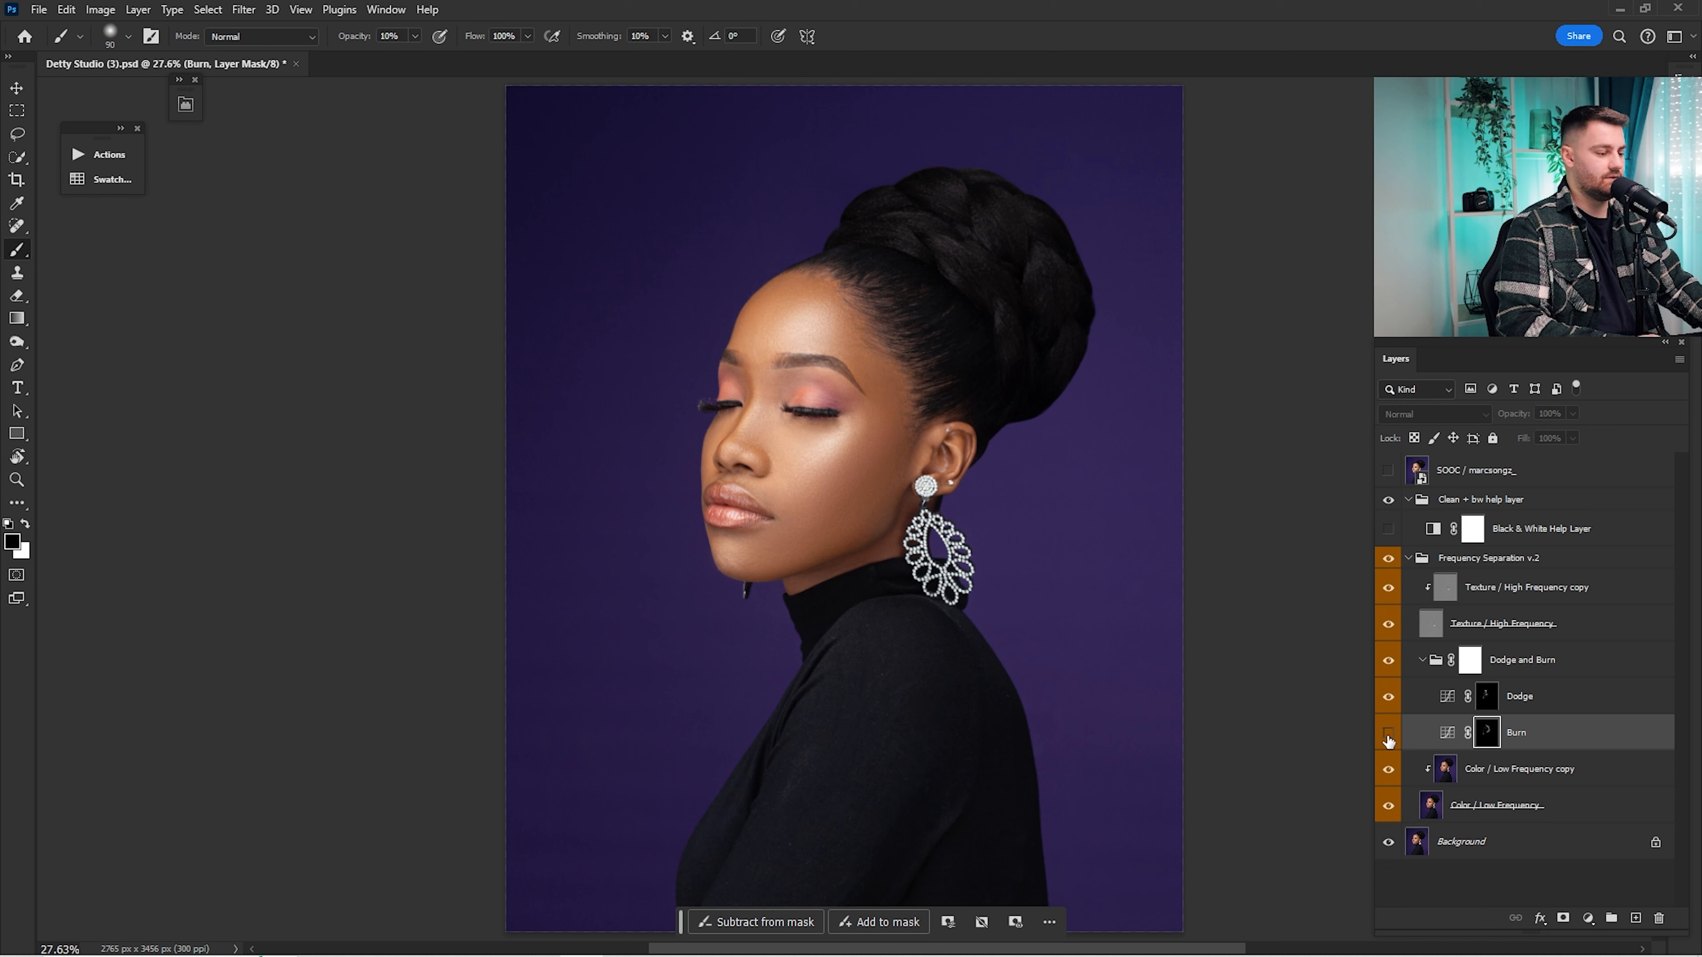
left_click(1388, 735)
left_click(1388, 735)
left_click(1387, 735)
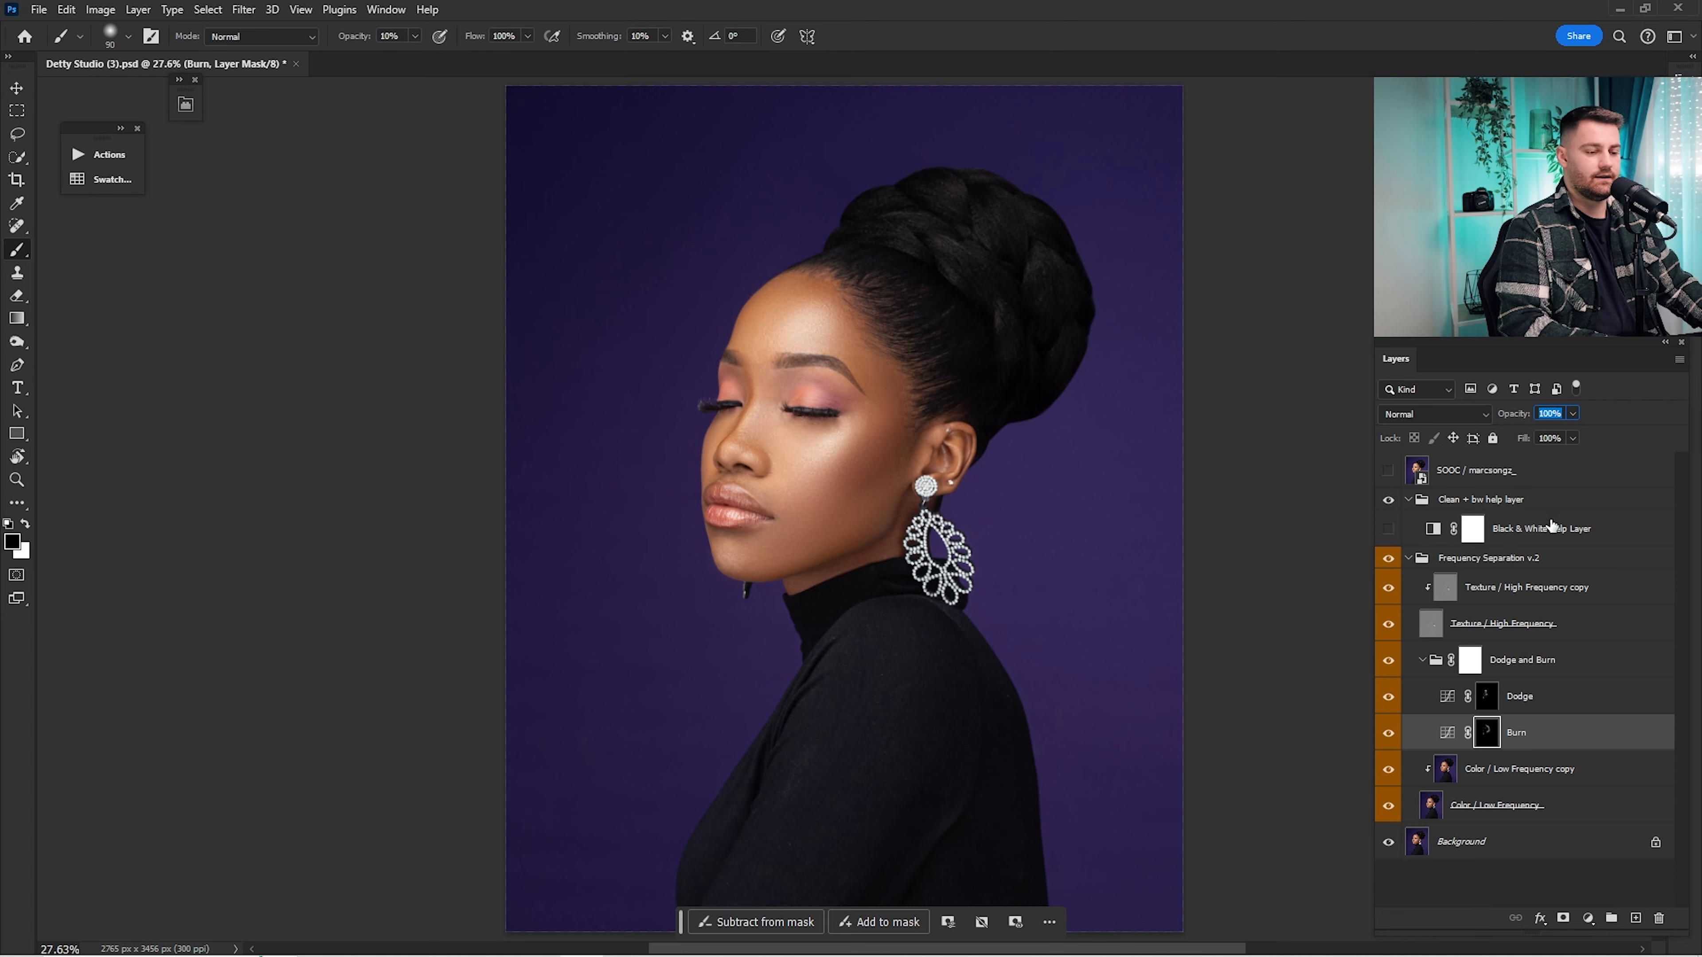
type("50")
key("Return")
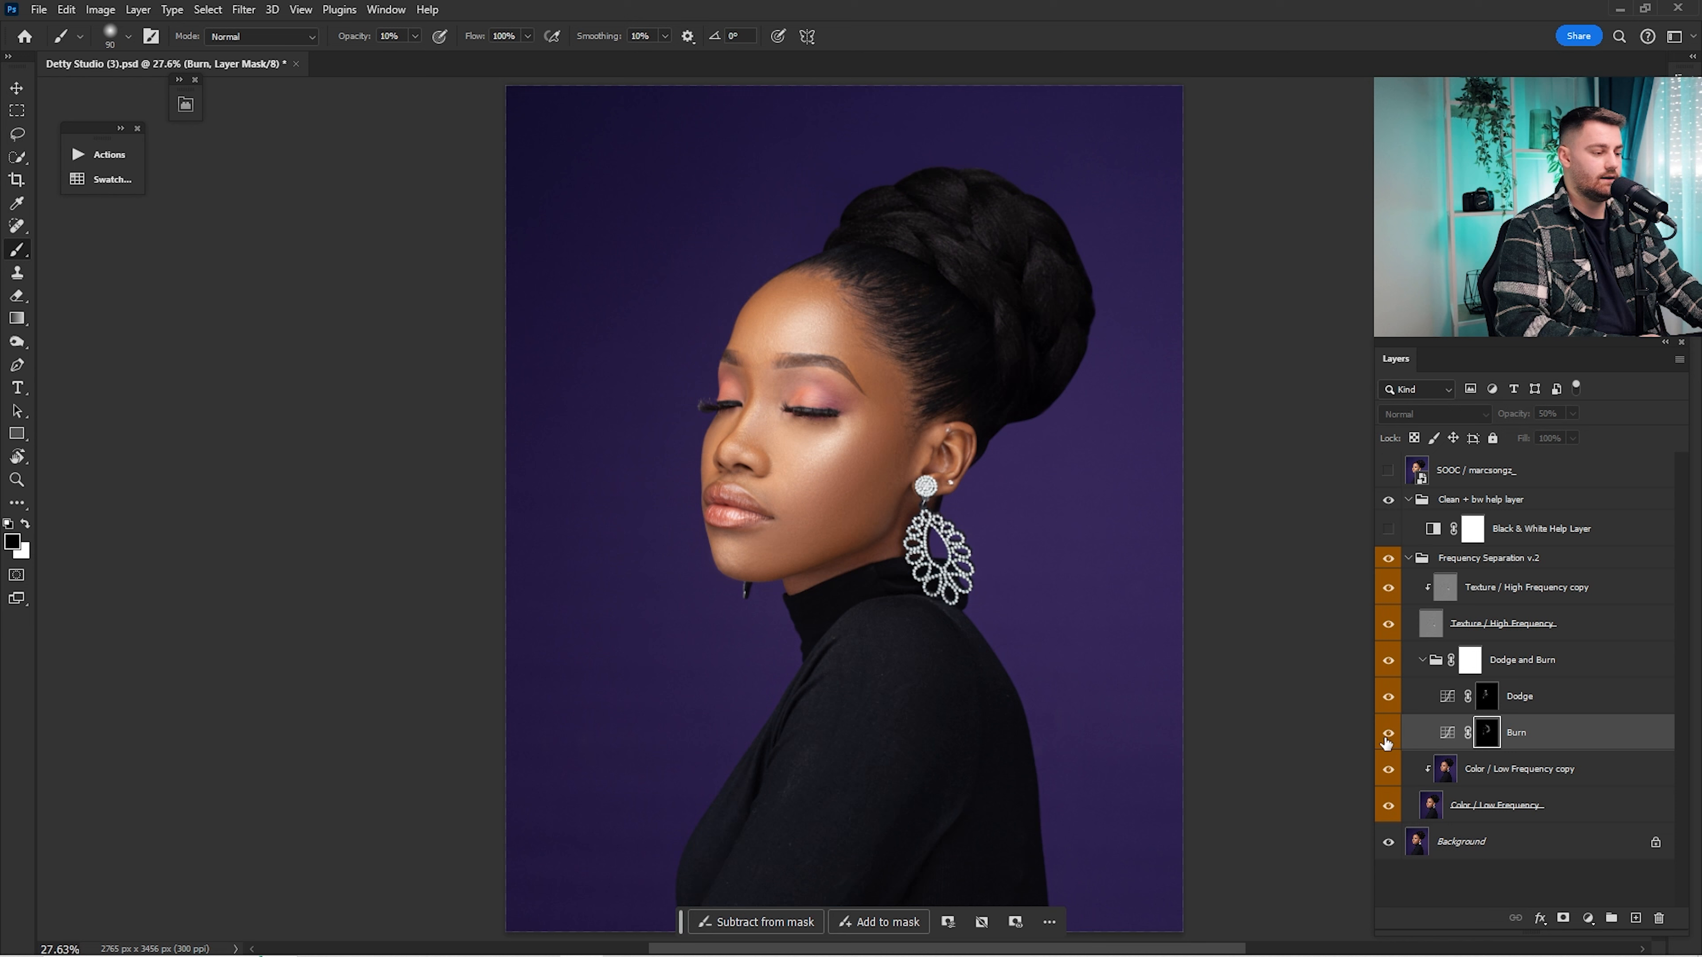
Step: Check the portrait with and without the Dodge layer and set that layer's opacity to 95%
left_click(1514, 711)
left_click(1387, 700)
left_click(1386, 699)
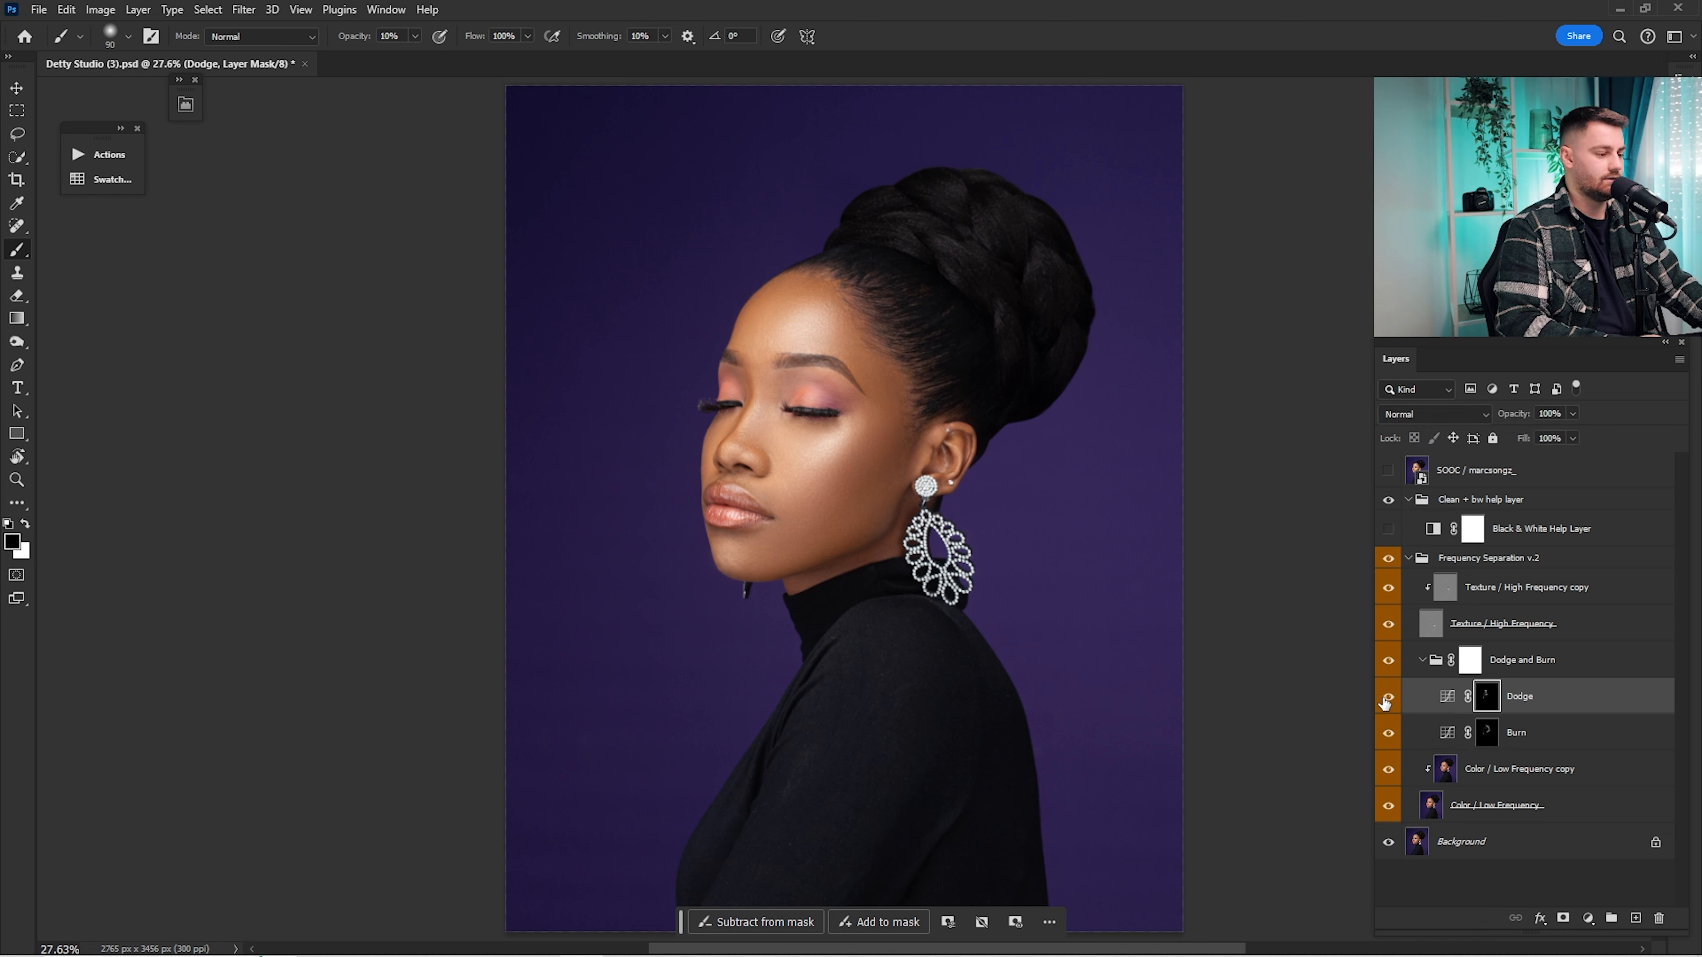
left_click(1386, 700)
left_click(1386, 699)
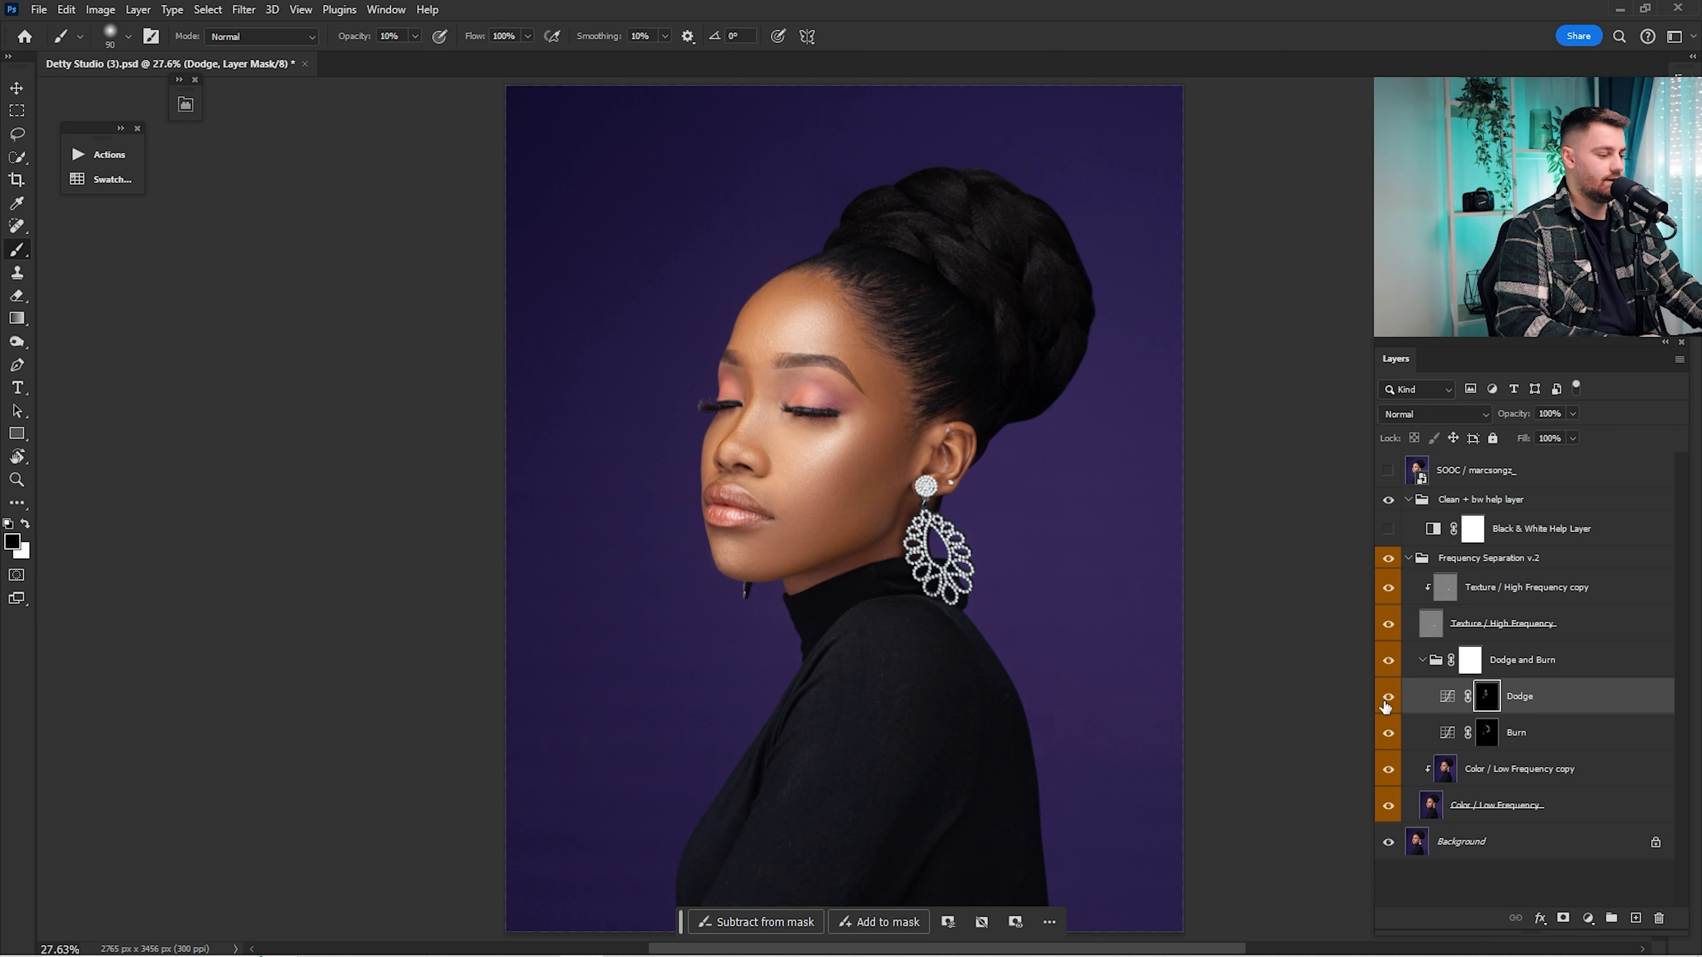
left_click(1386, 700)
left_click(1386, 700)
left_click(1386, 700)
left_click(1388, 697)
left_click(1388, 697)
left_click(1388, 697)
left_click(1388, 698)
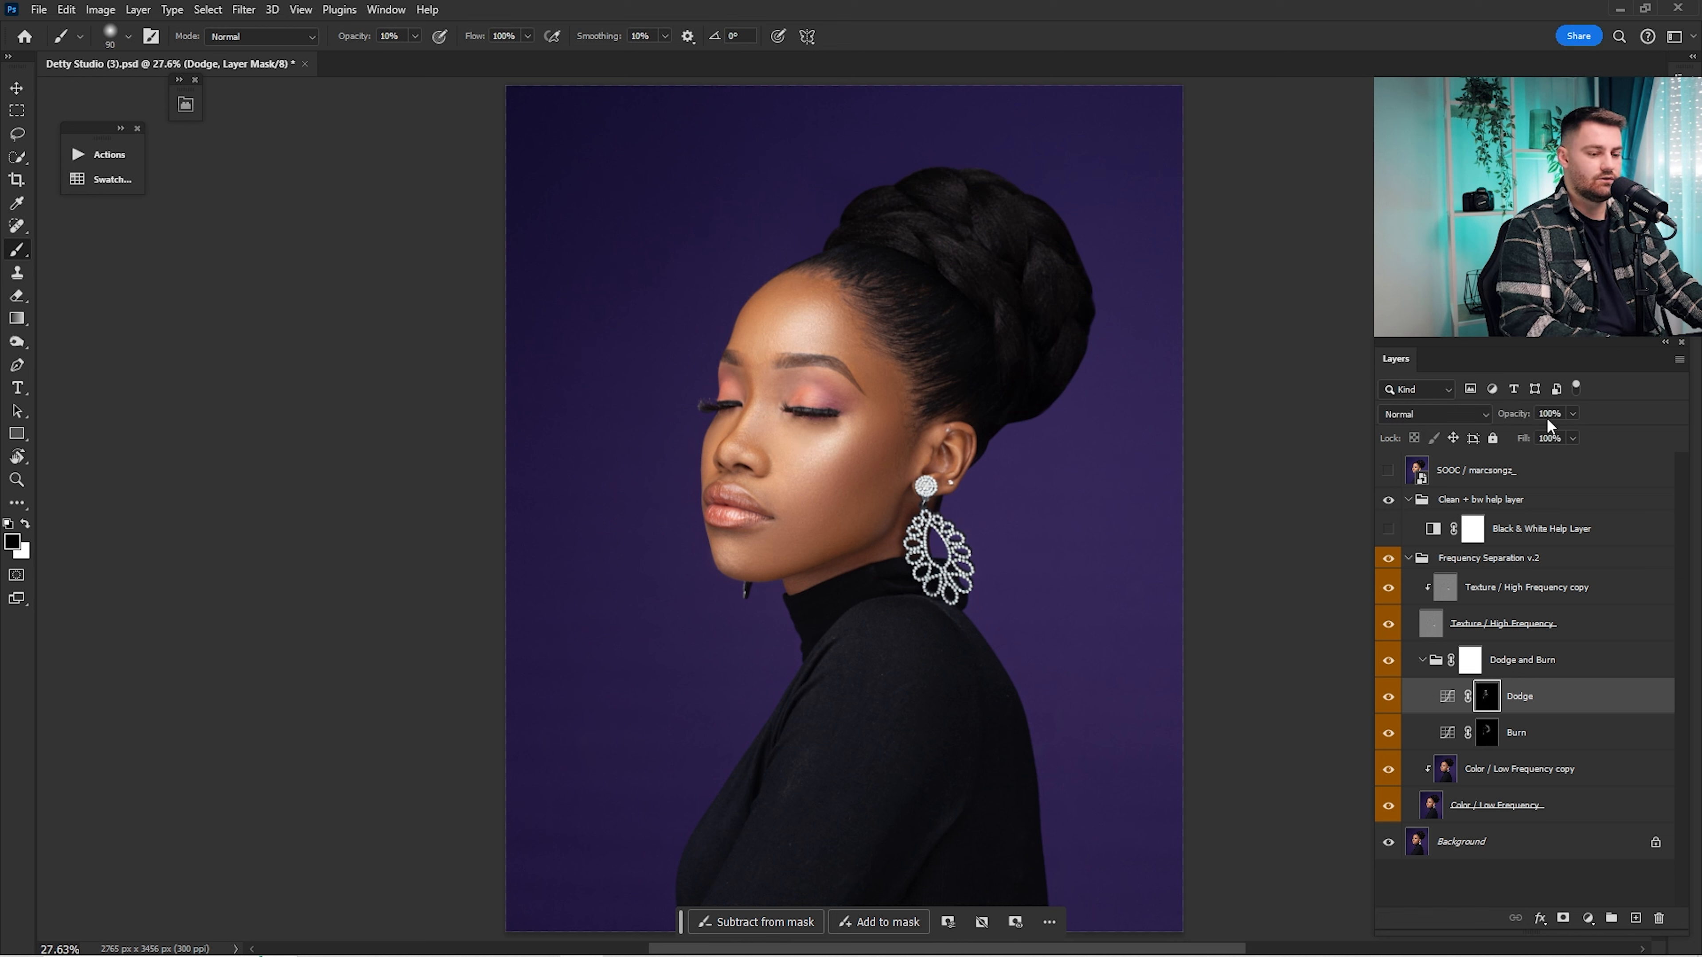
type("95")
key("Return")
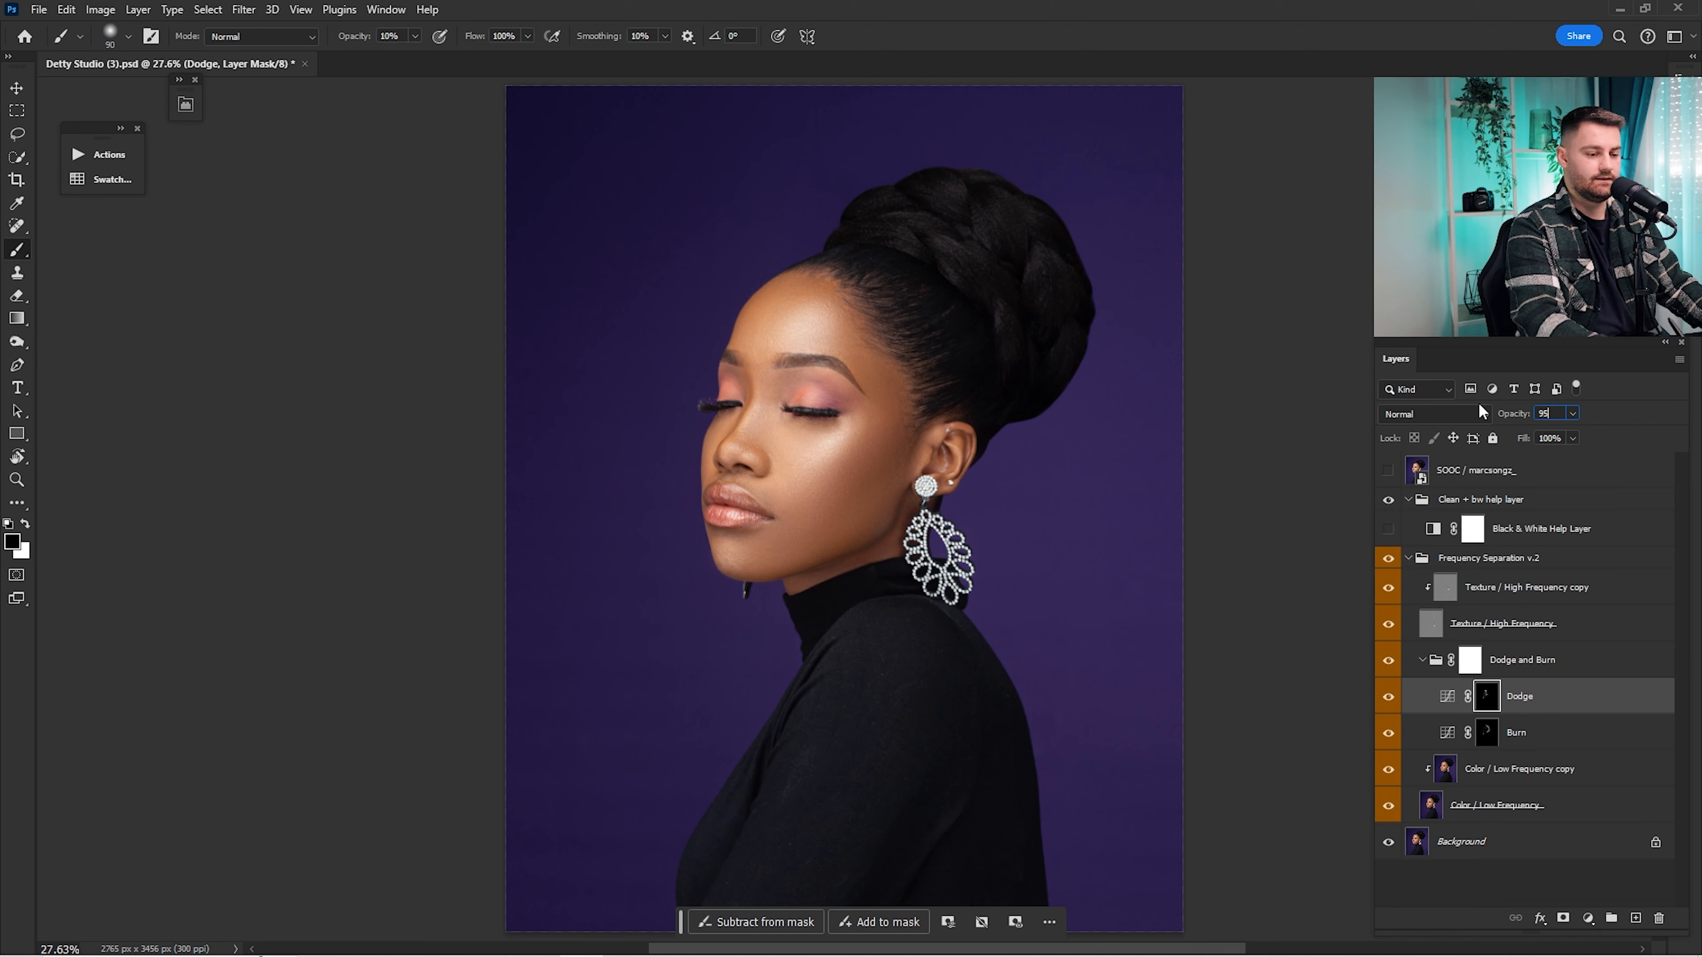
Step: Compare the retouched portrait with the original by toggling the SOOC layer, leaving that layer hidden
left_click(1427, 470)
left_click(1386, 470)
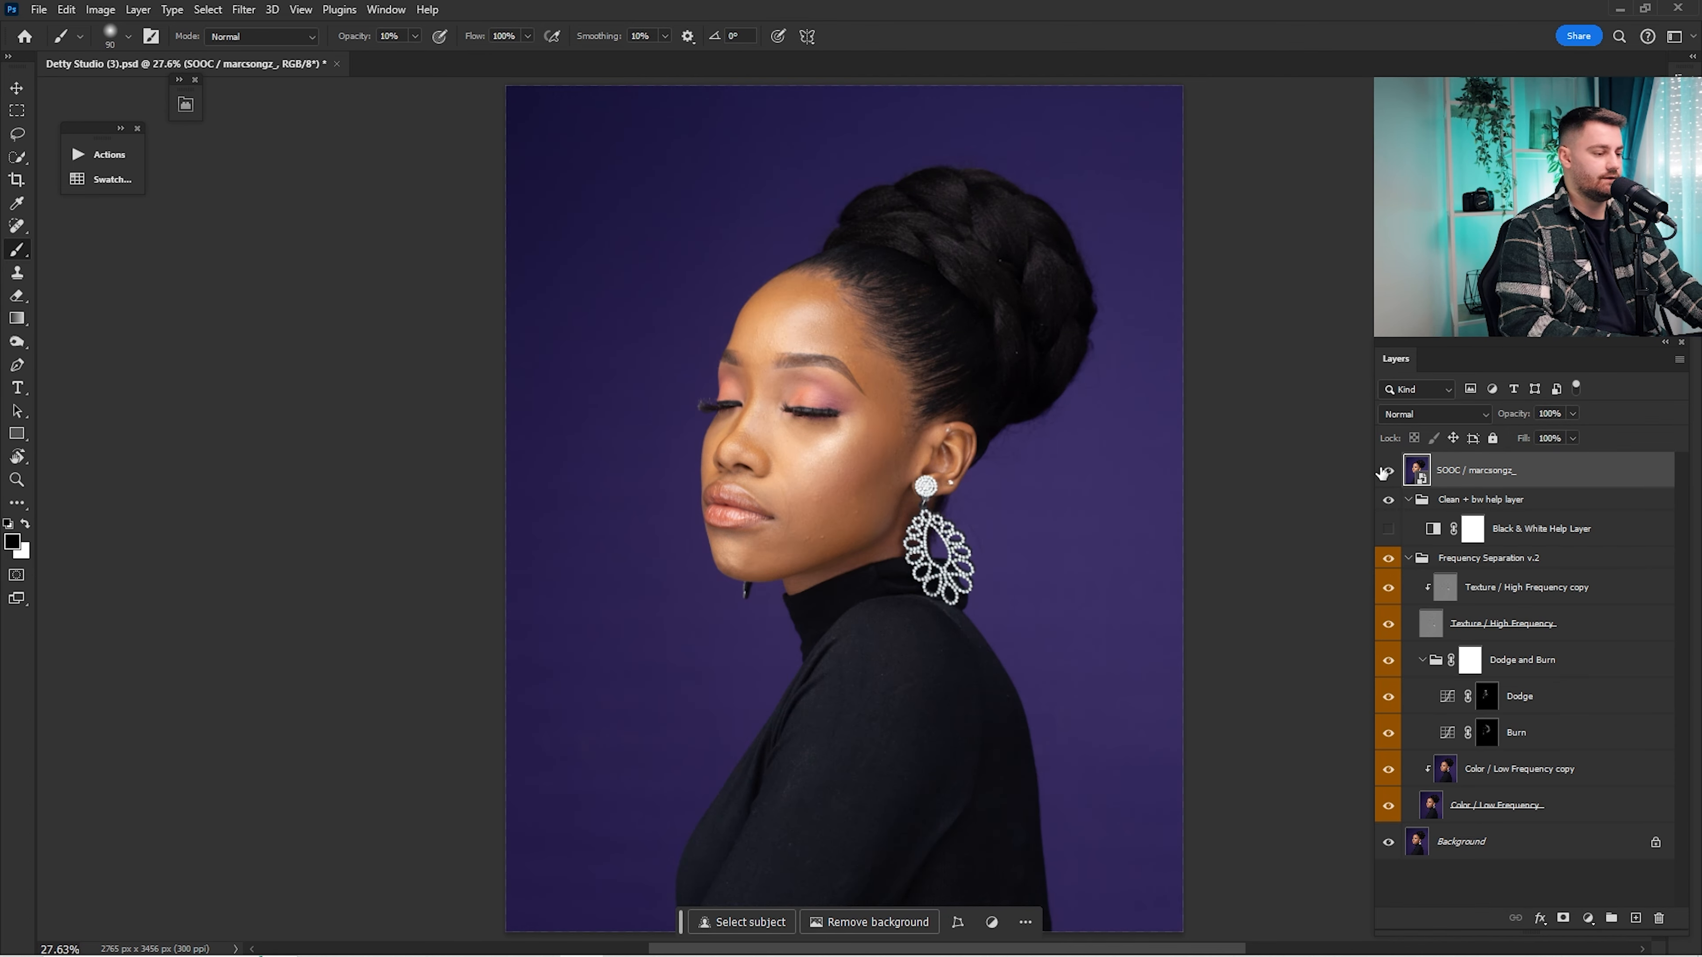
left_click(1386, 470)
left_click(1385, 471)
left_click(1385, 472)
left_click(1385, 472)
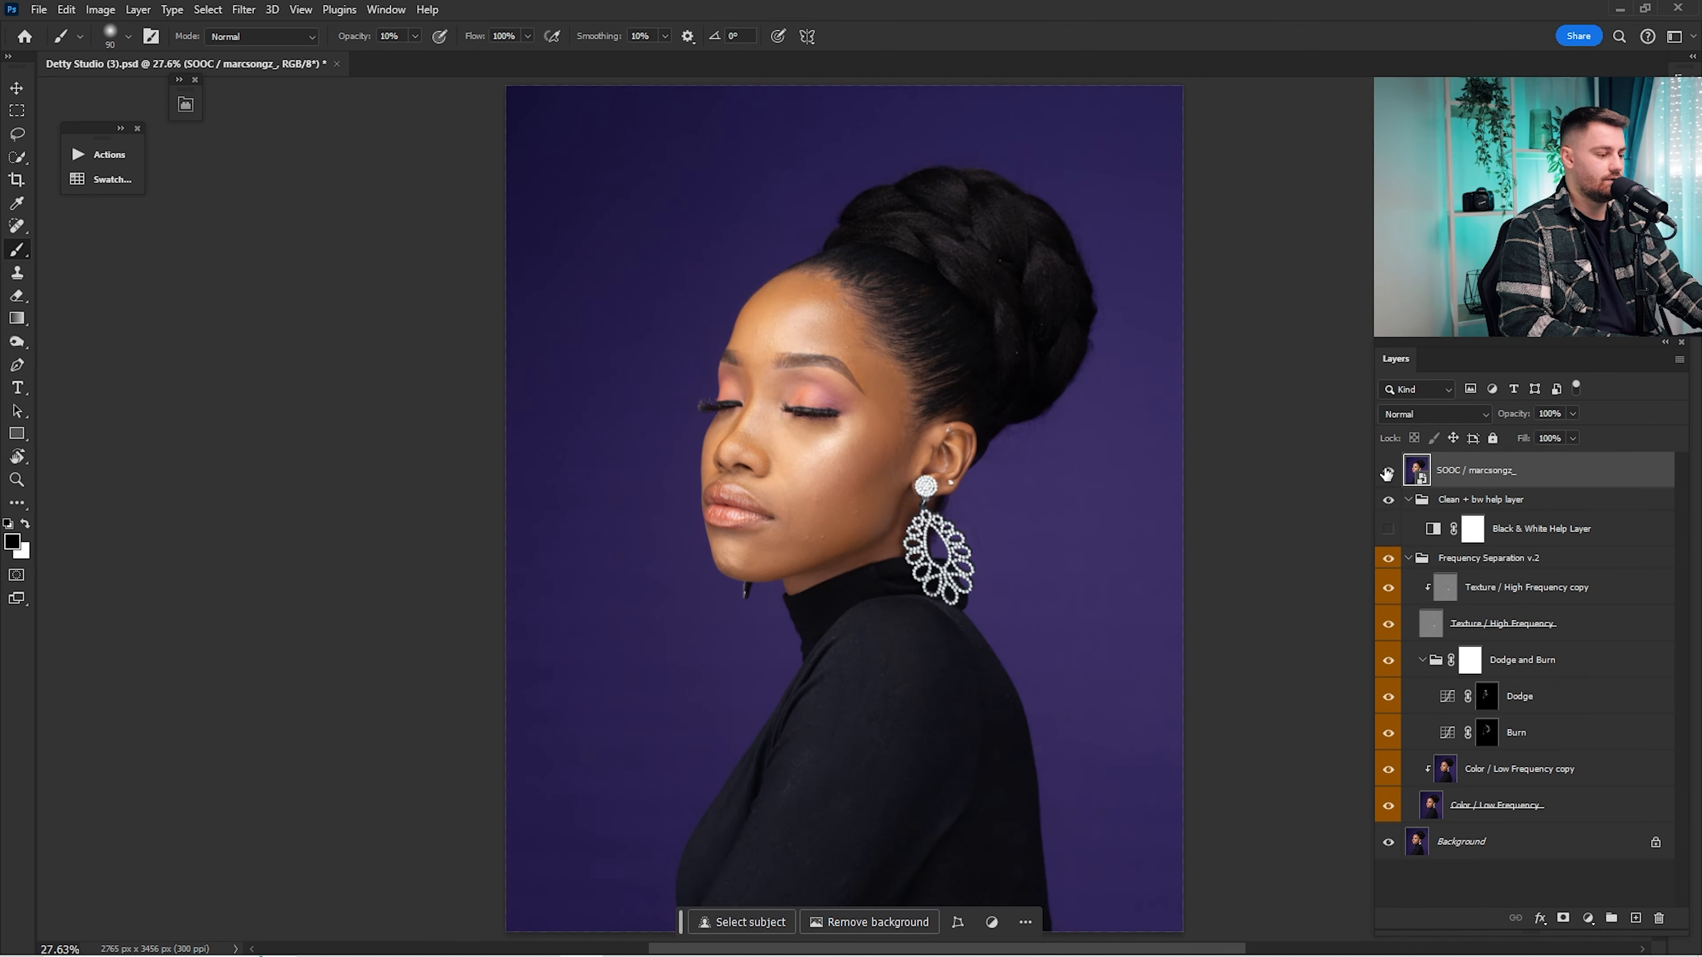
left_click(1385, 474)
left_click(1385, 473)
left_click(1385, 471)
Step: Collapse the Frequency Separation v.2 and Clean + bw help layer groups, turning the Black & White Help Layer on but hiding its group
left_click(1414, 561)
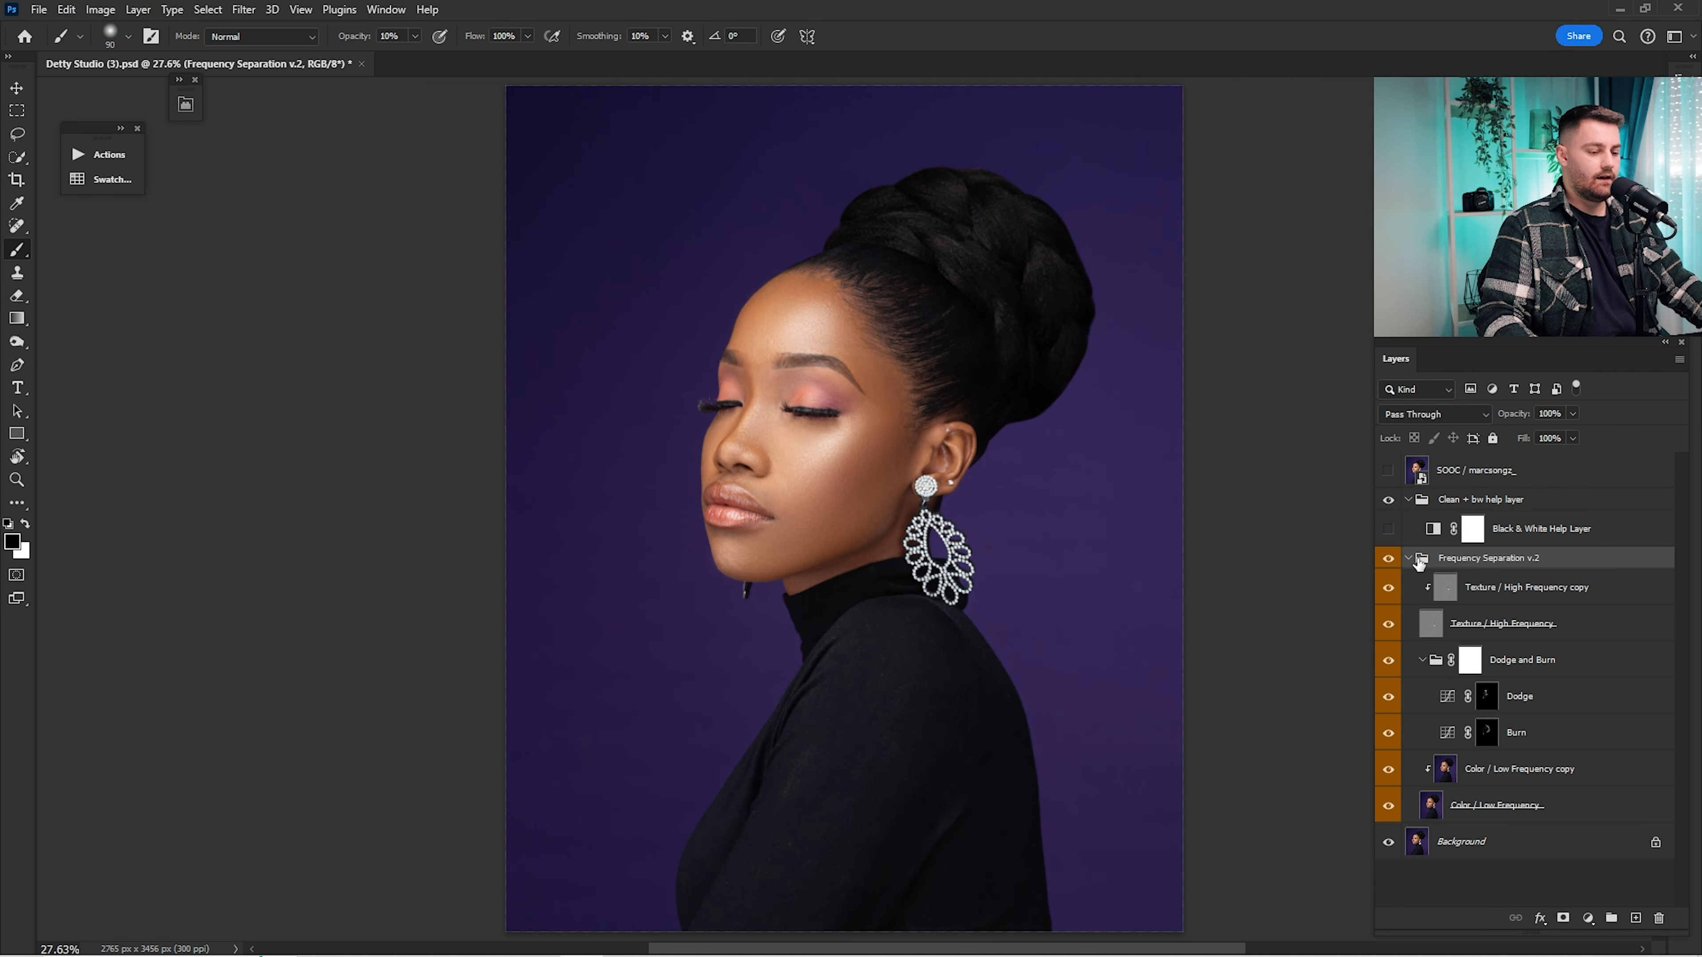
left_click(1408, 559)
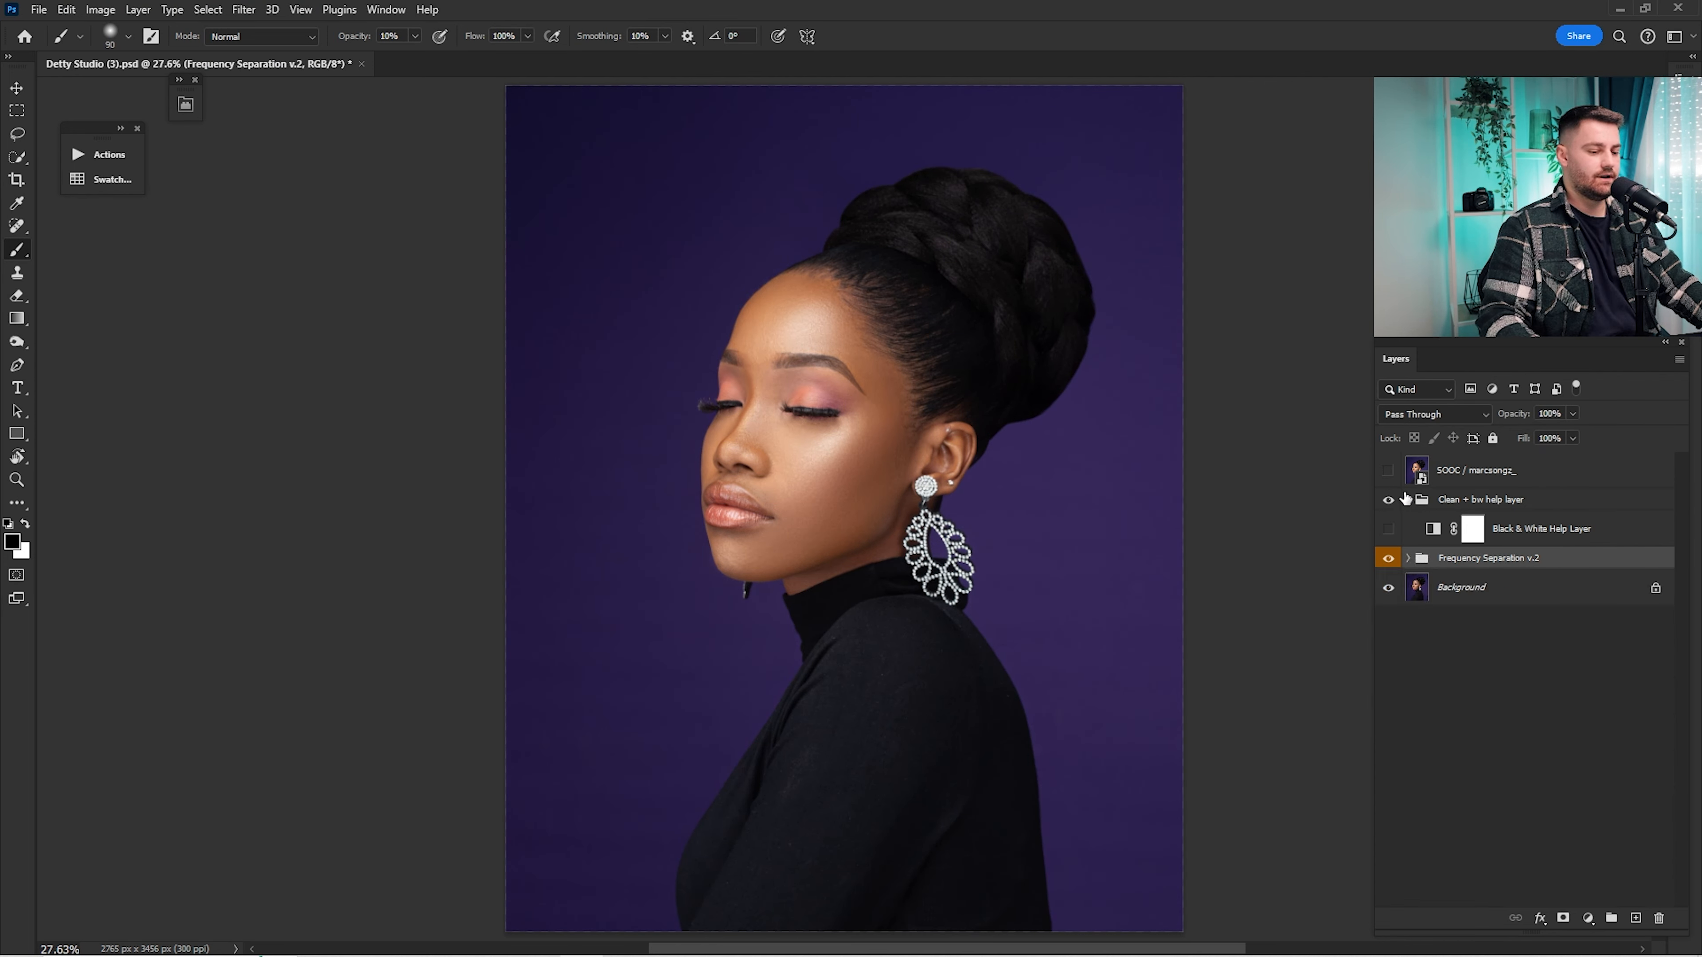
left_click(1387, 529)
left_click(1407, 499)
left_click(1388, 500)
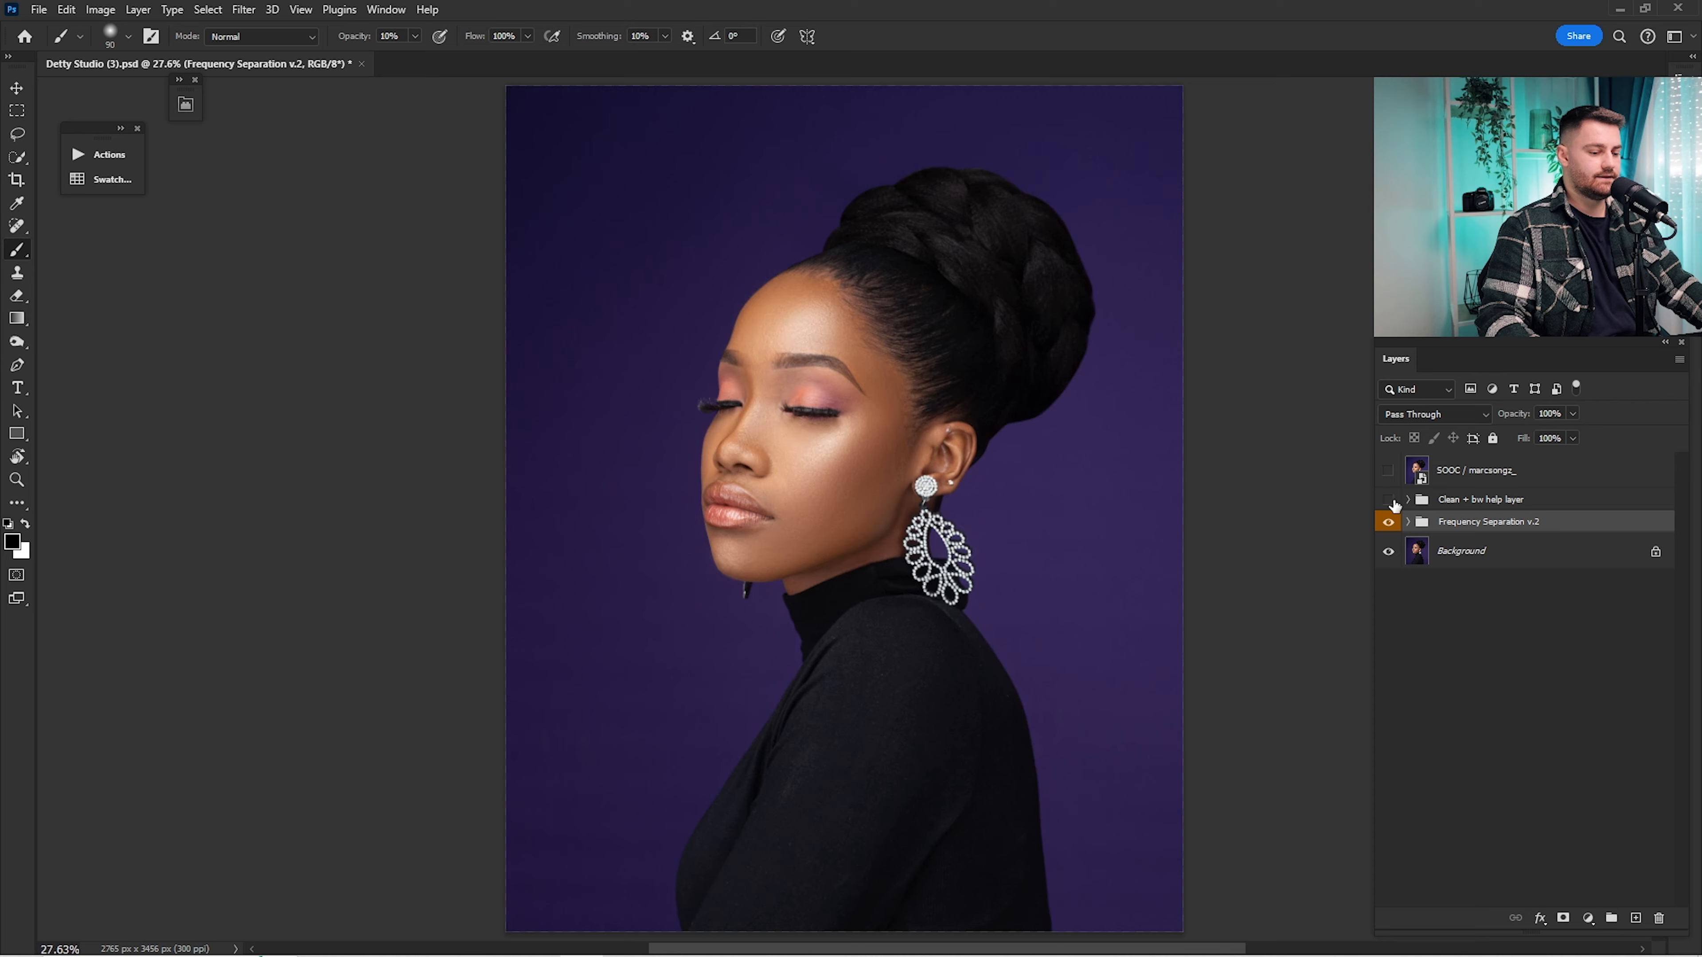
Step: Run the Eye Shadows - Pick a color action above the Frequency Separation v.2 group, keeping two of its layers and selecting the lower one
left_click(107, 155)
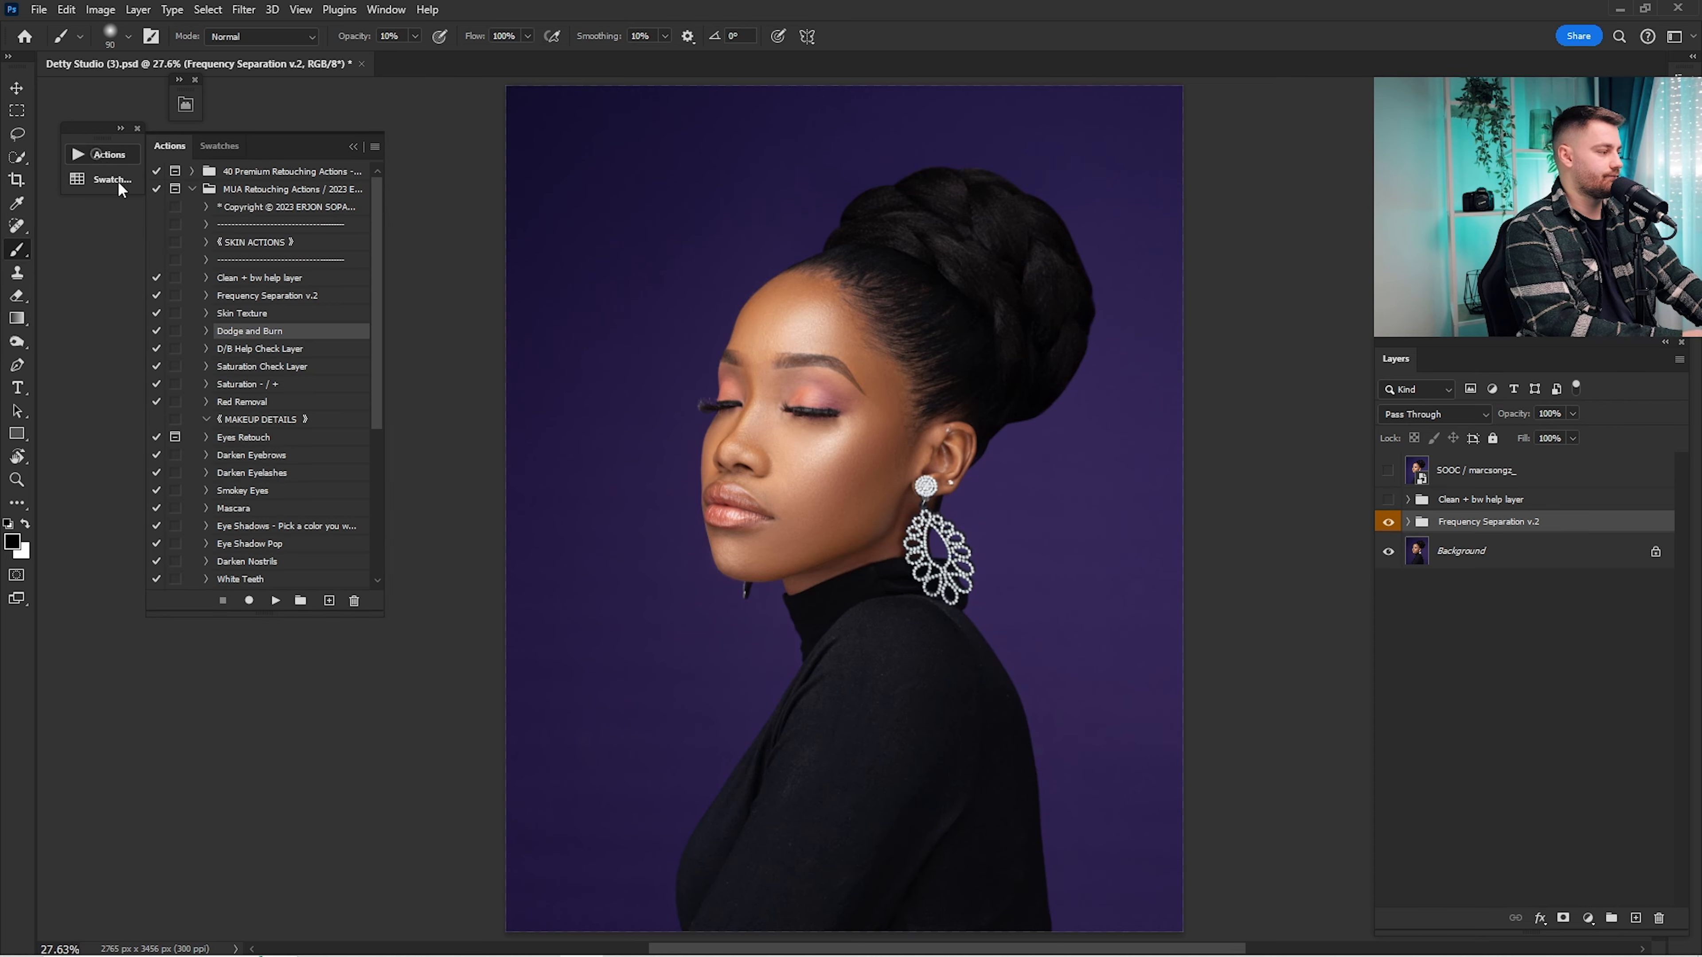
left_click(258, 421)
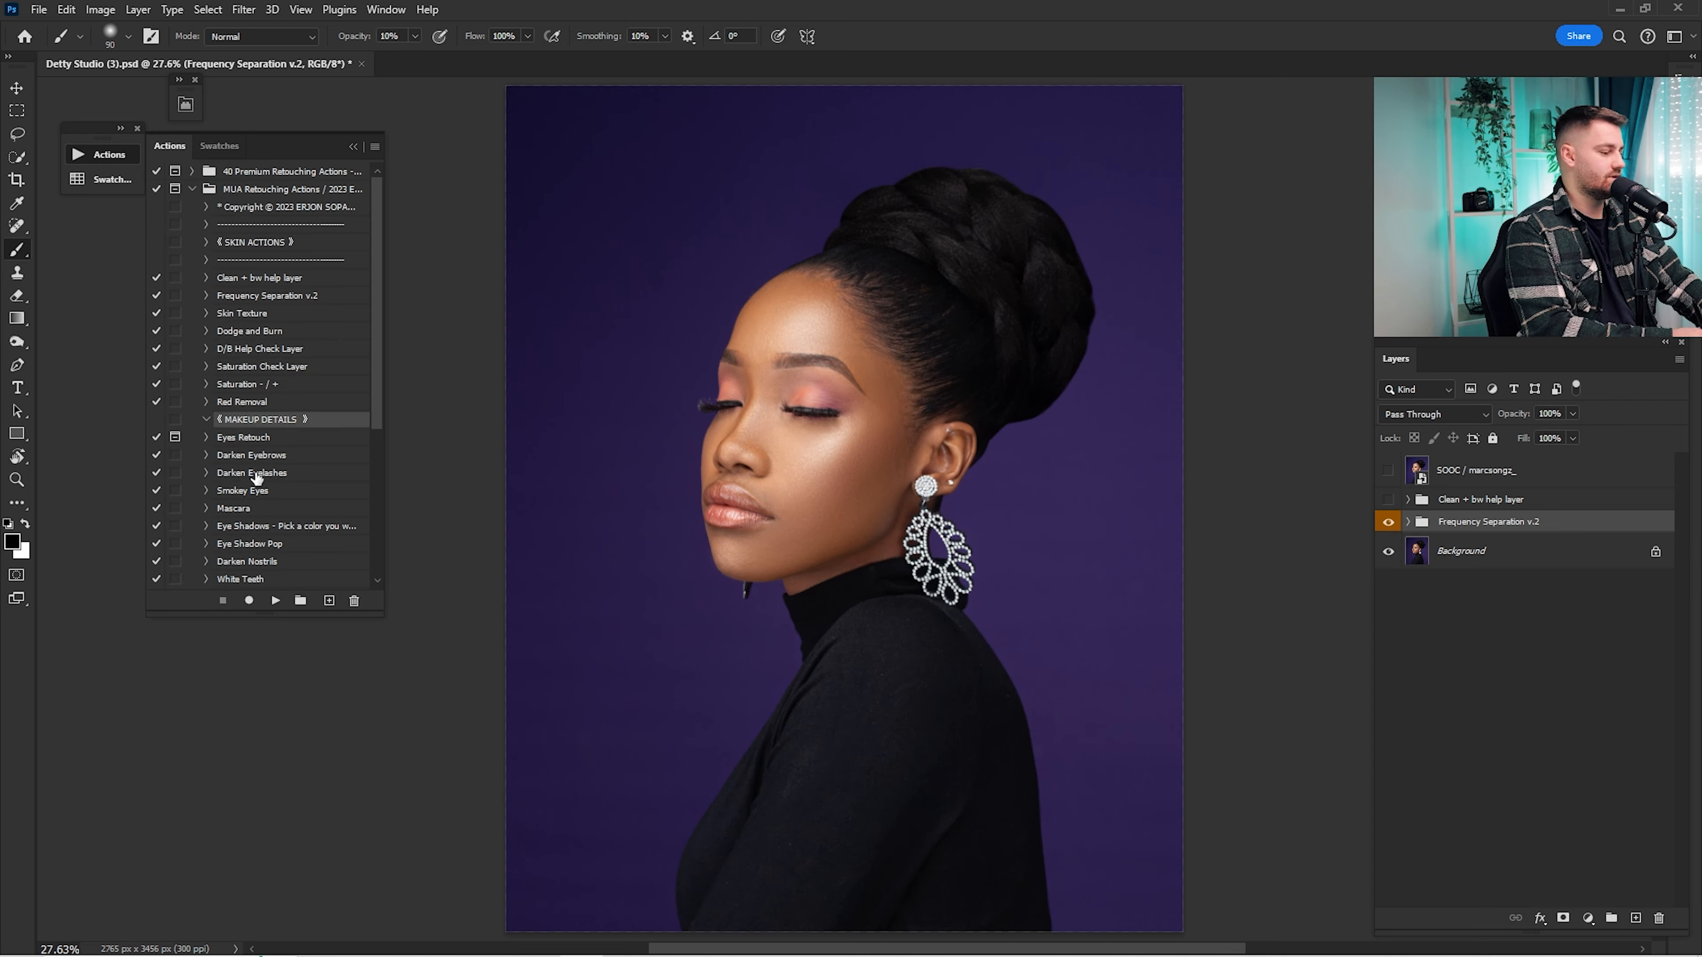
left_click(262, 524)
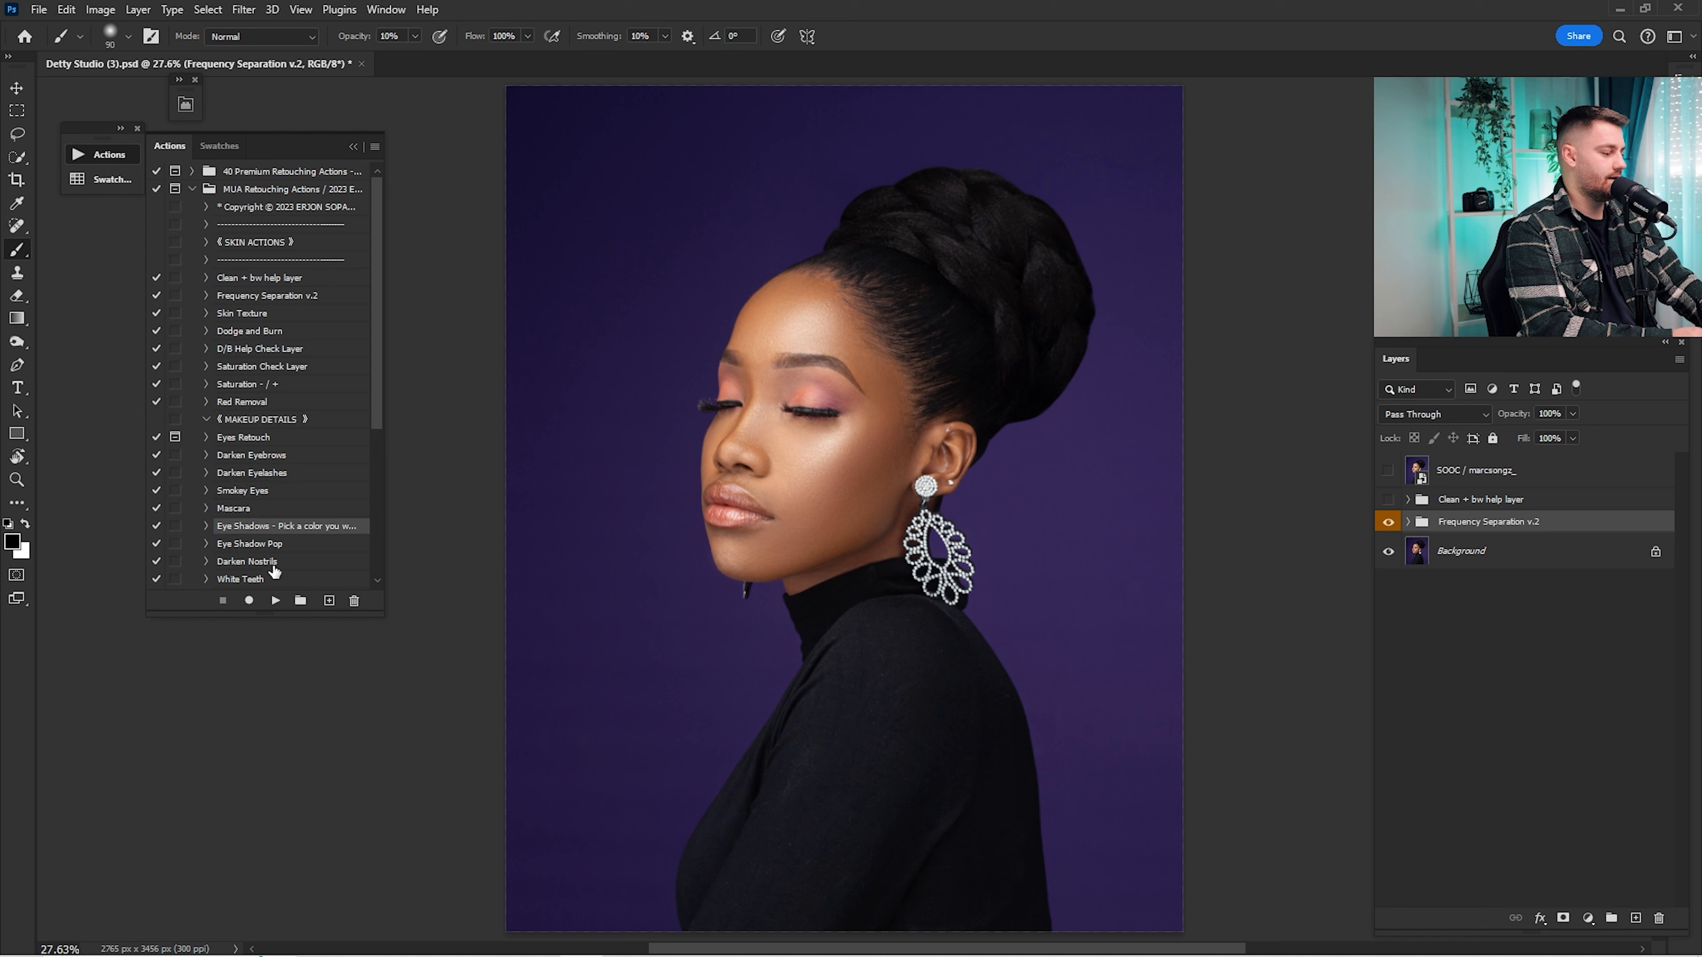
left_click(276, 601)
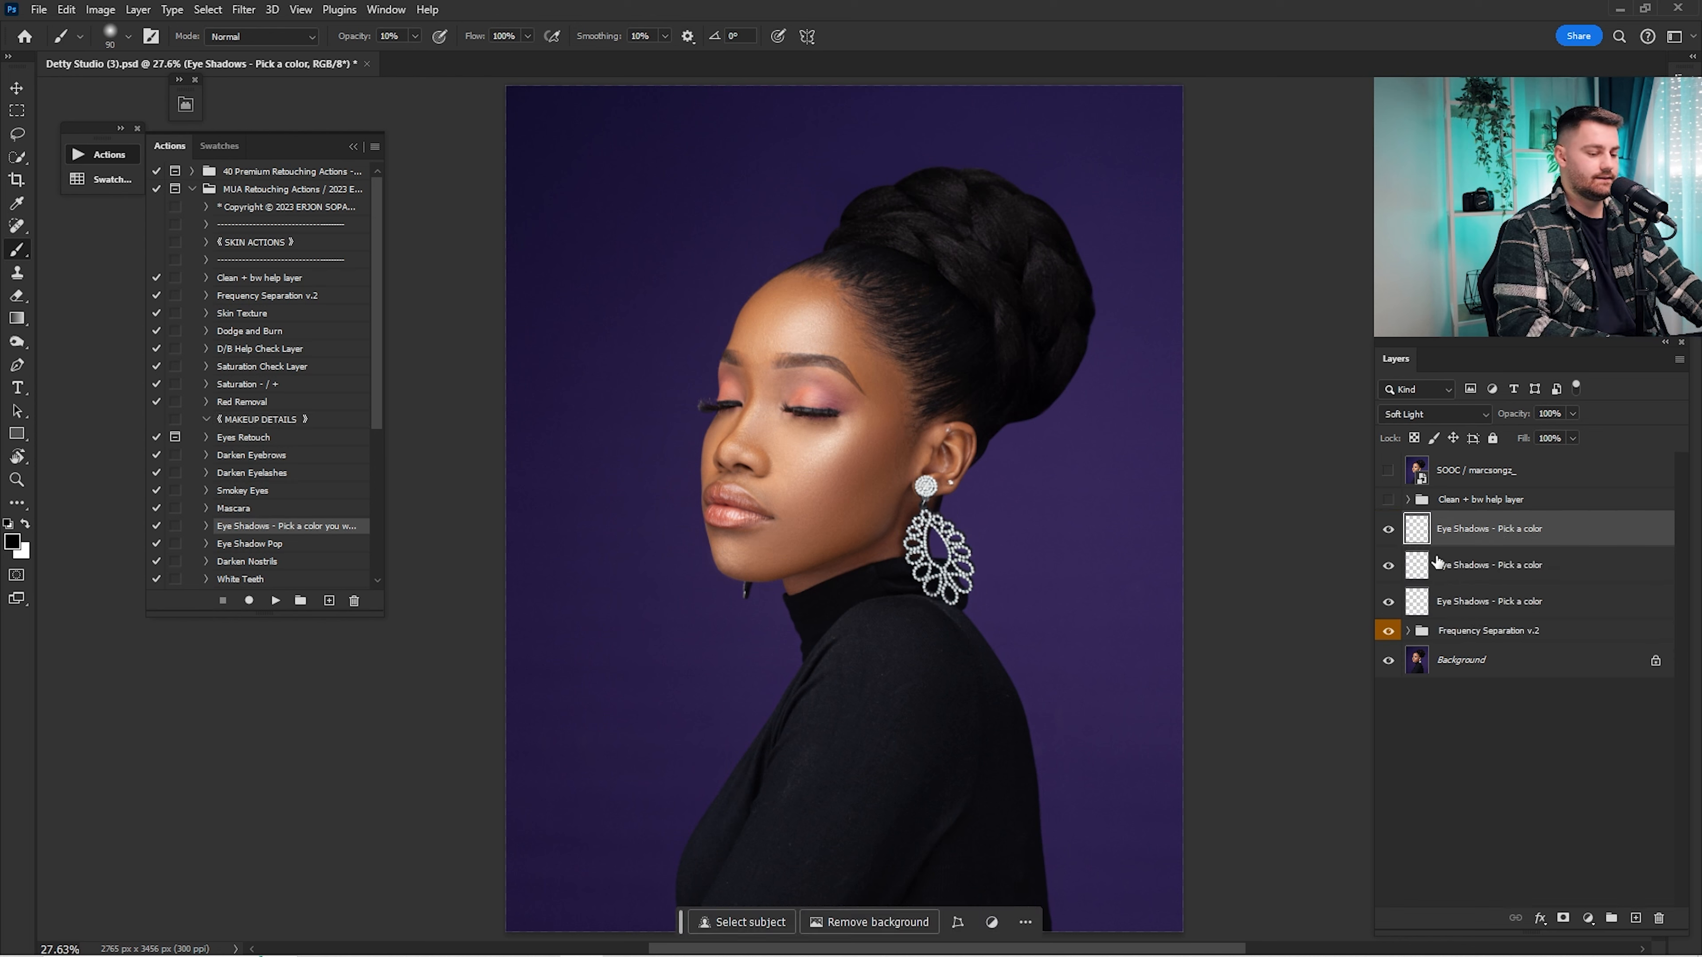
left_click(1433, 576)
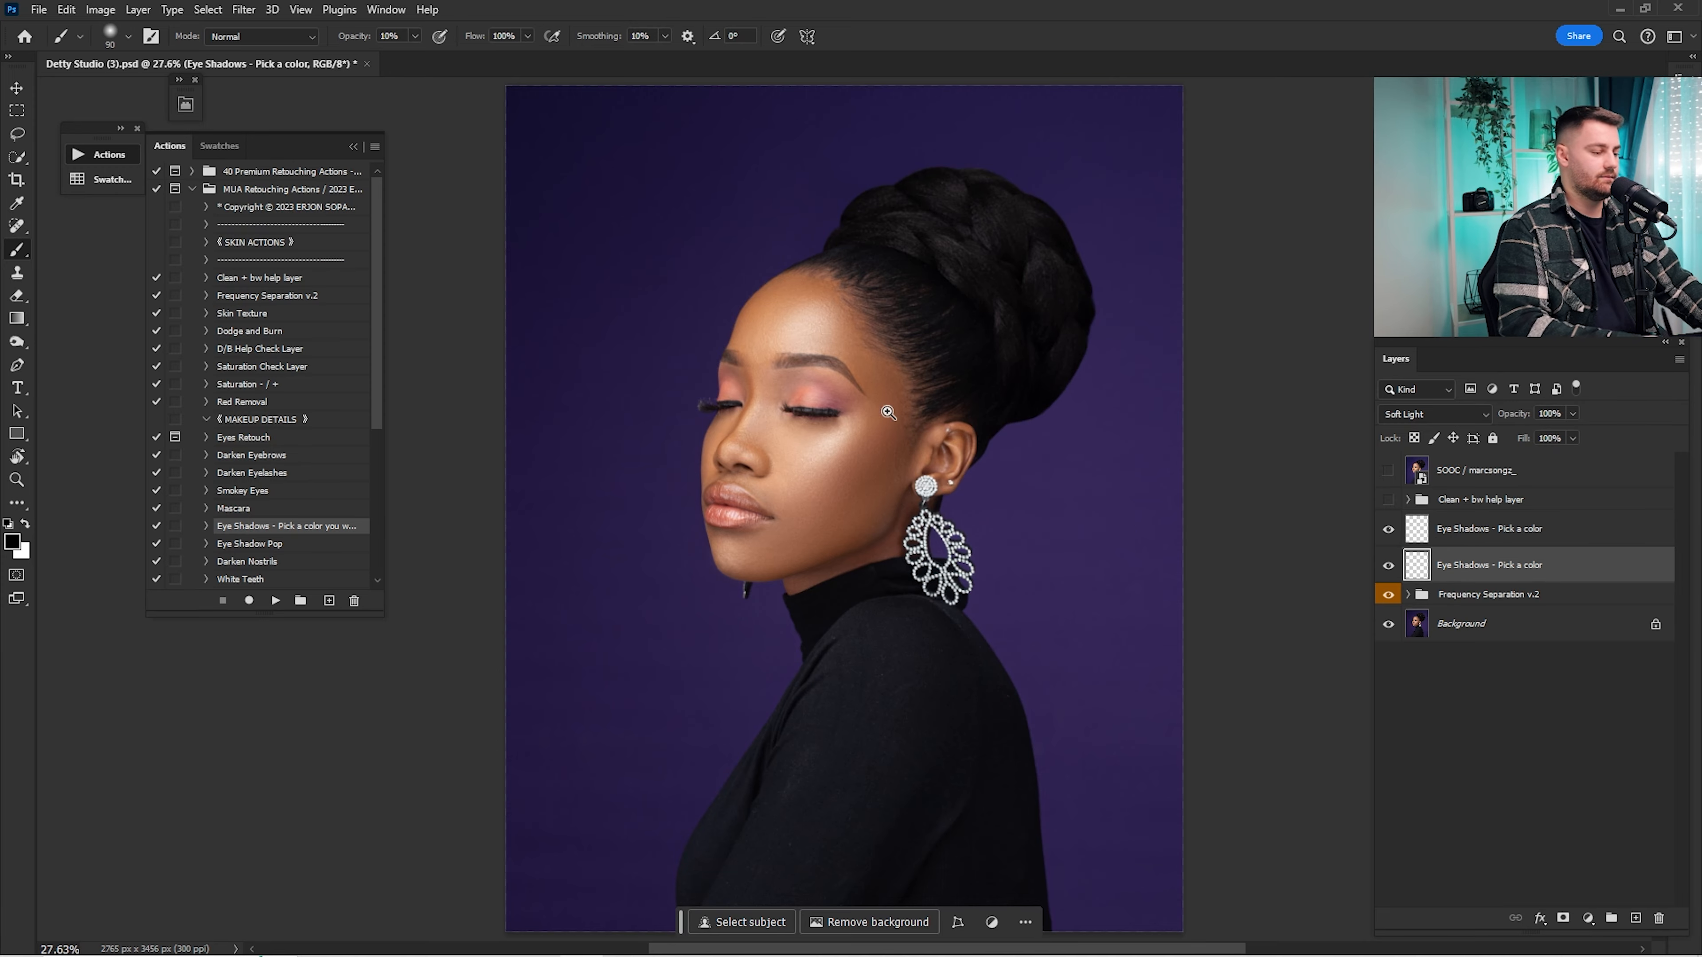
Step: Sample the purple eyeshadow on the outer eyelid for reference and set the brush colour to the violet swatch from the Pure group
mouse_move(786, 405)
left_mouse_down()
mouse_move(1043, 401)
mouse_move(1086, 448)
left_mouse_up()
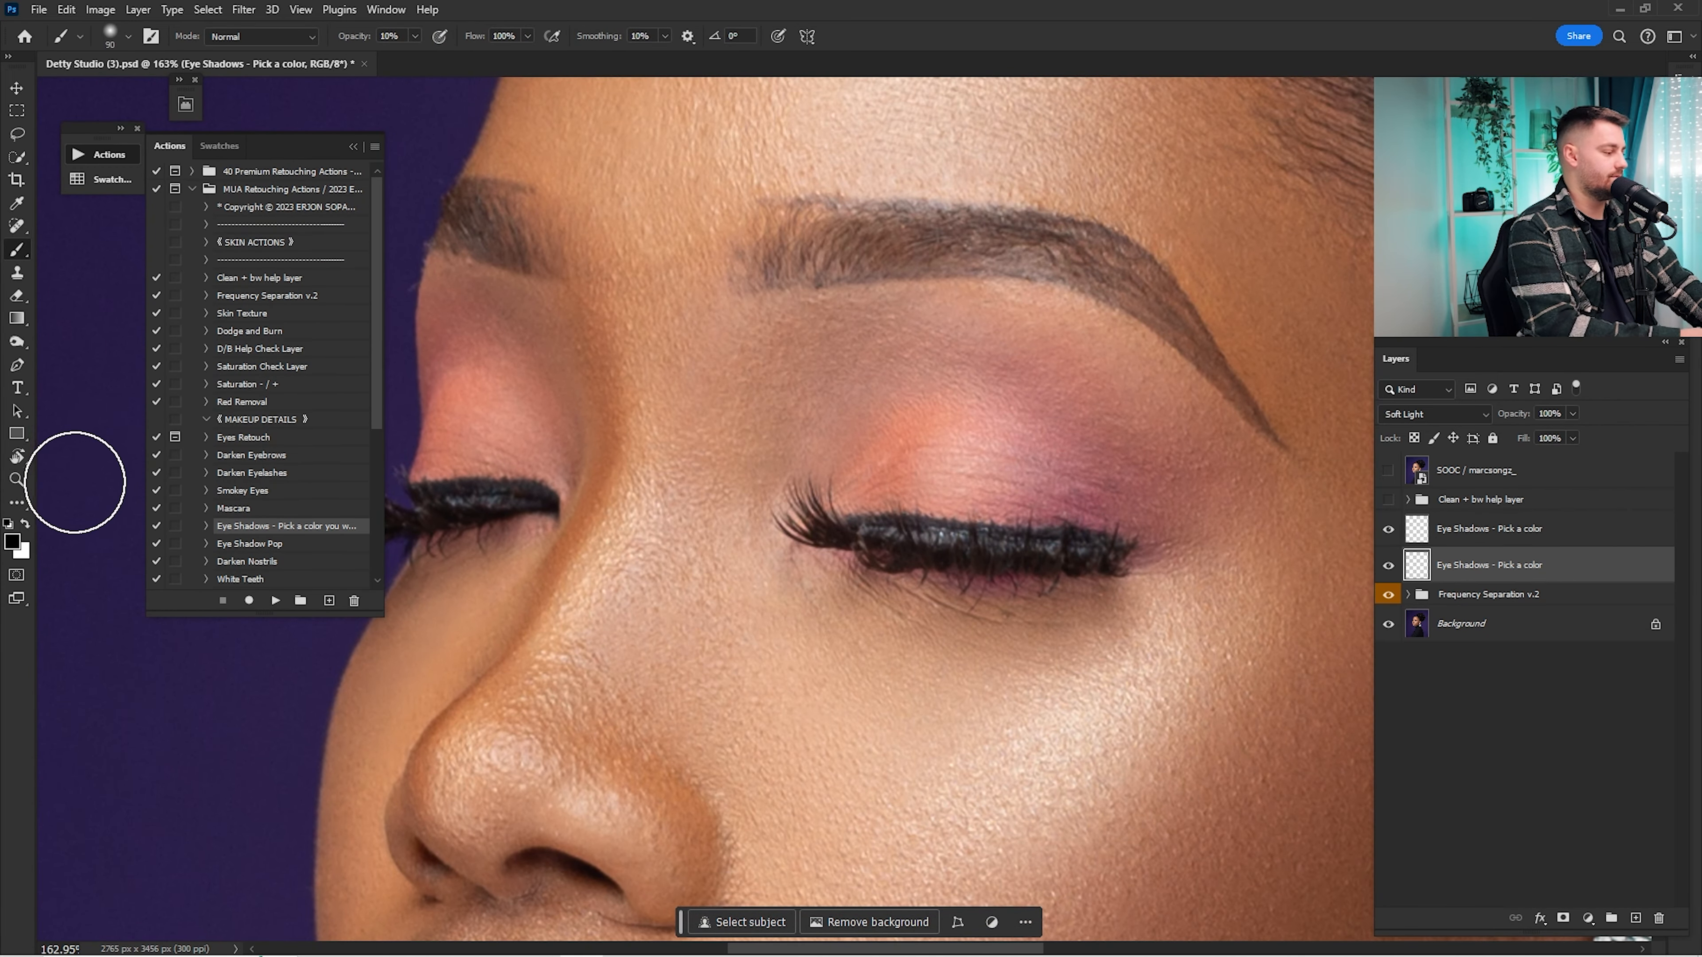
left_click(219, 146)
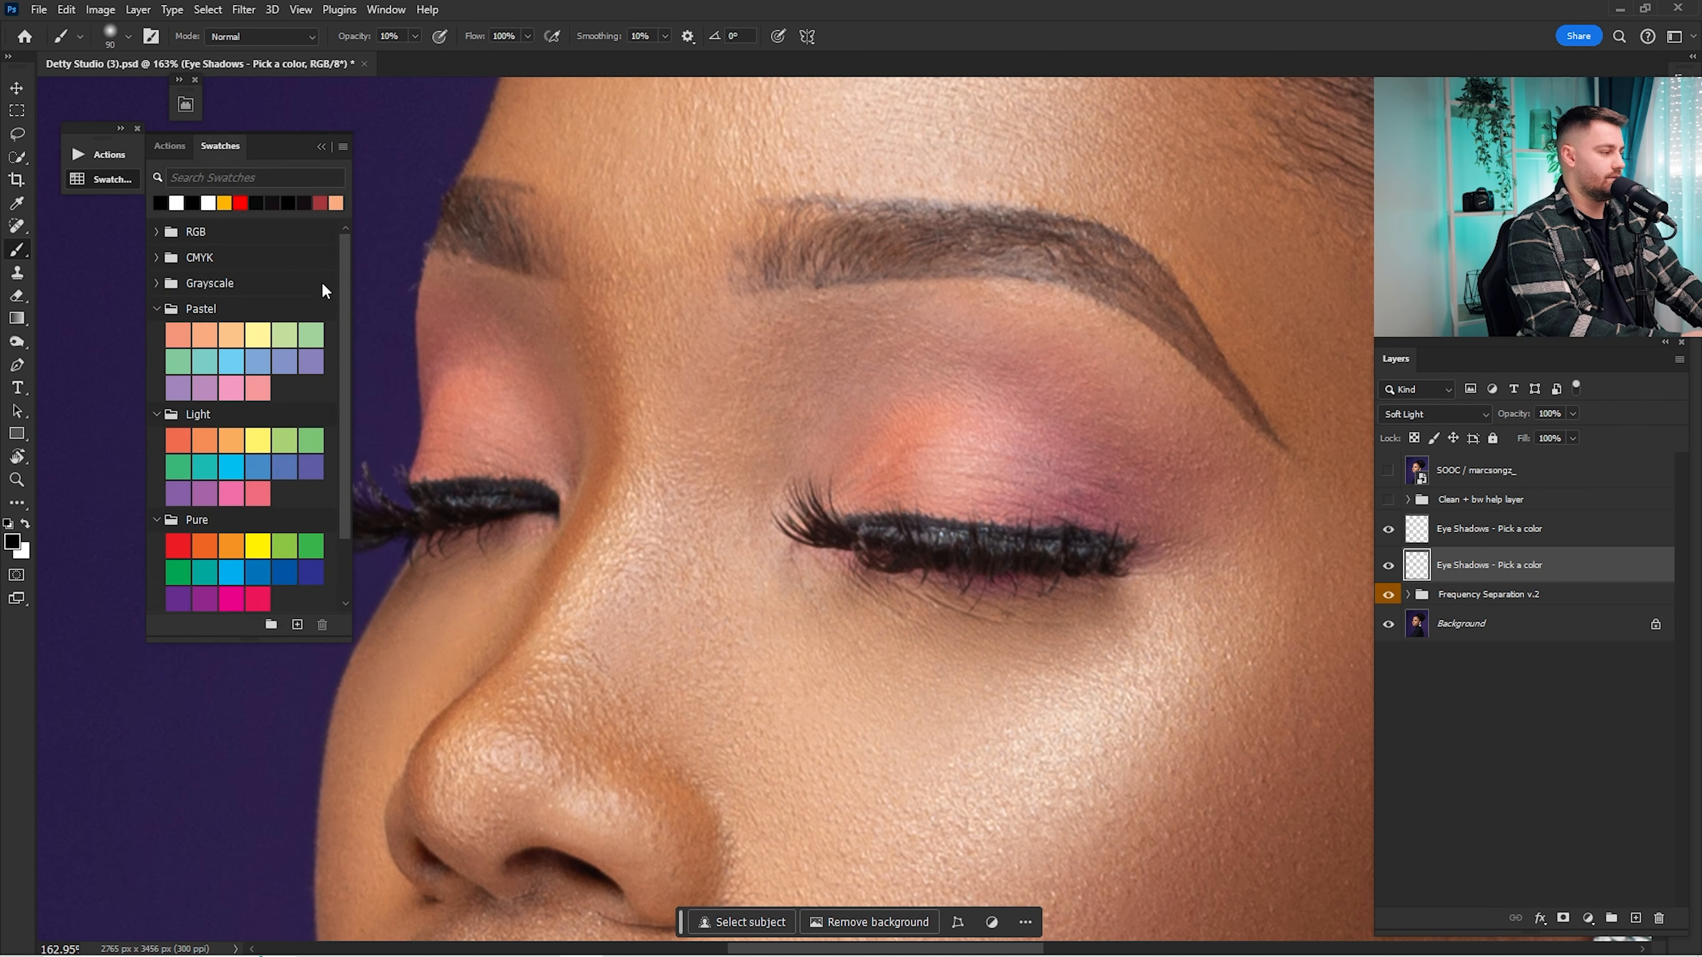
scroll(346, 376, "down", 5)
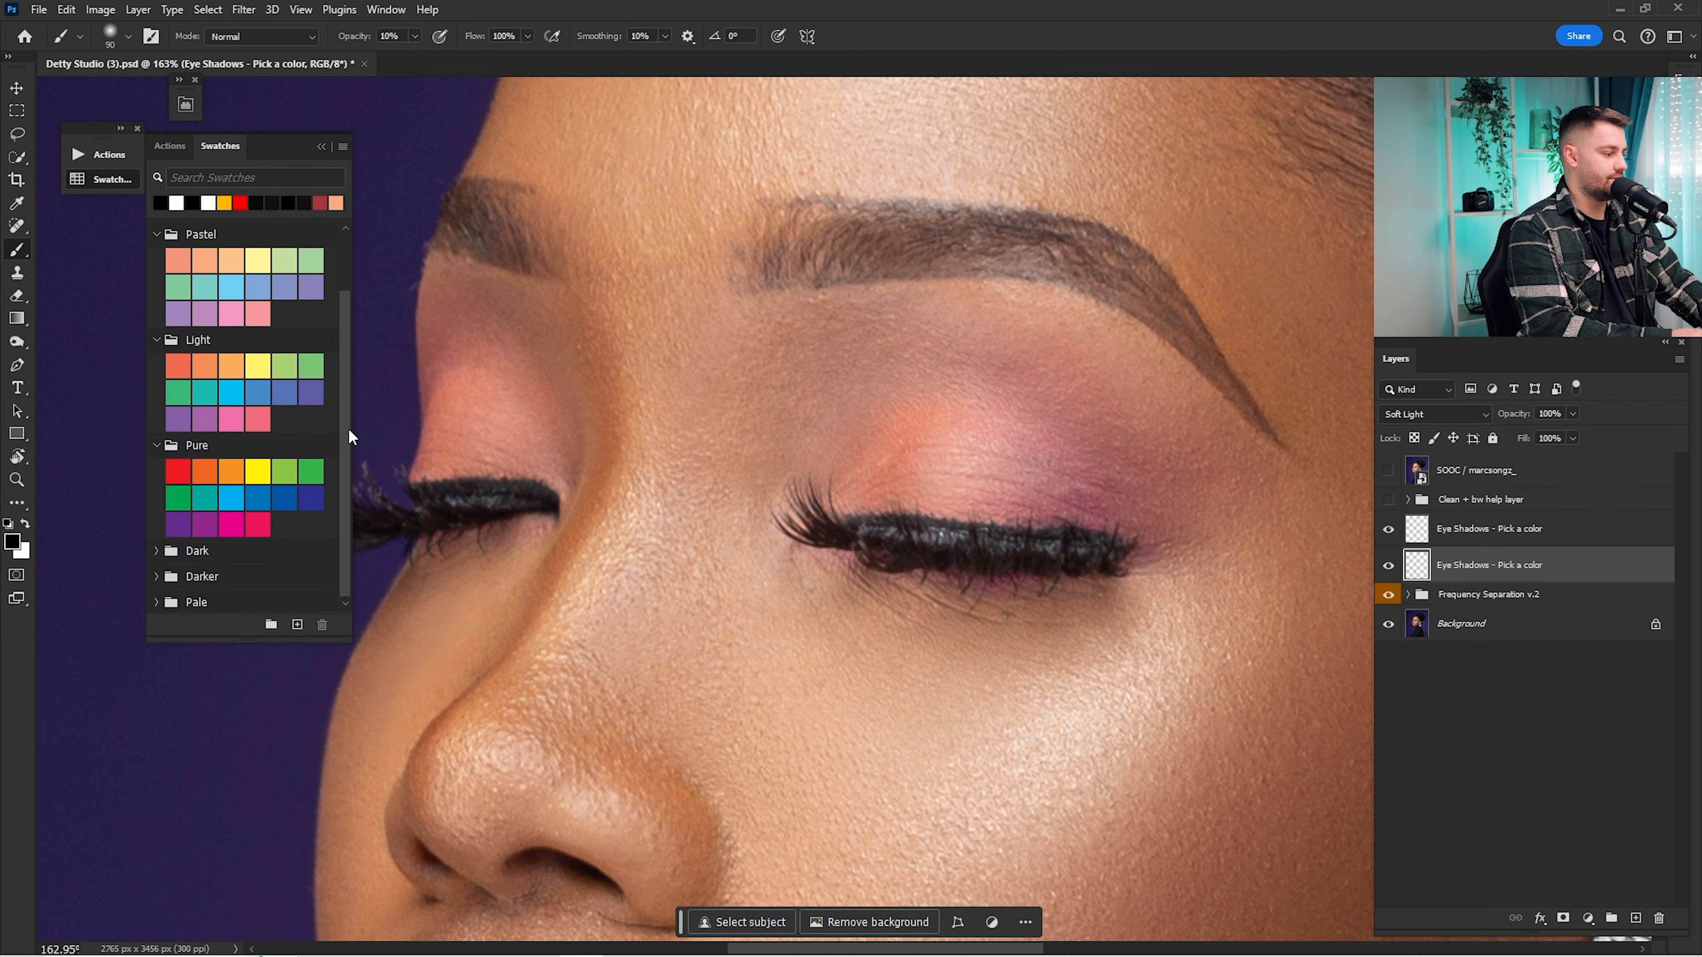
scroll(350, 404, "up", 3)
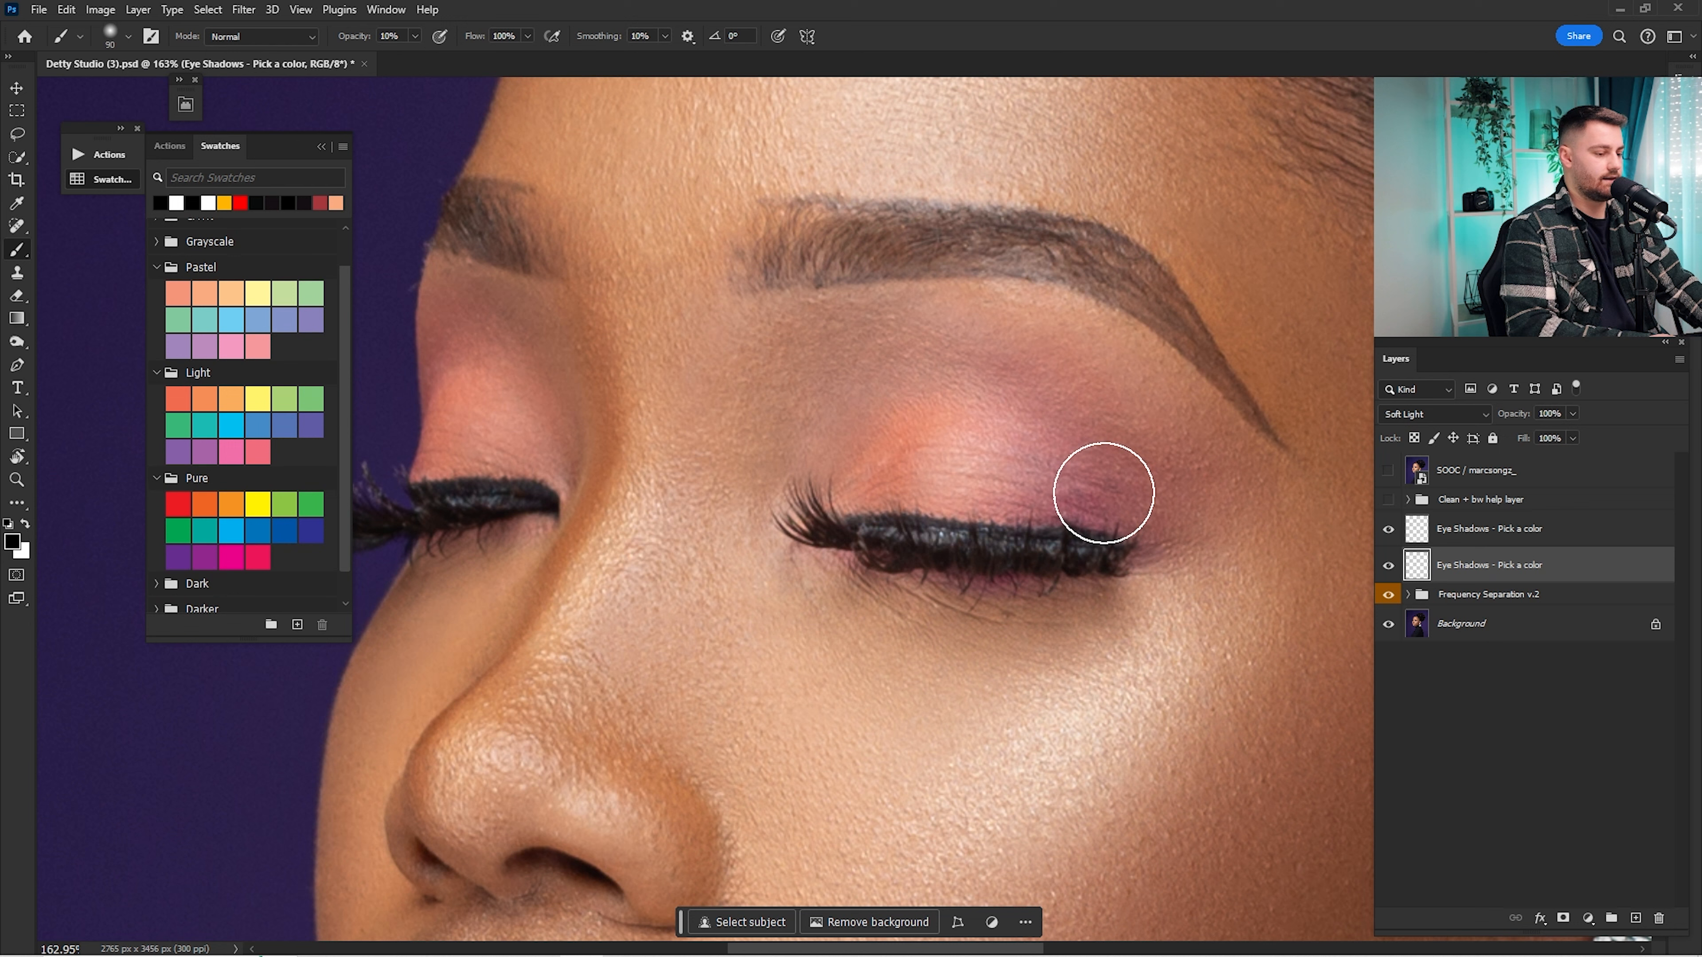
key("i")
left_click(1079, 502)
left_click(1102, 501)
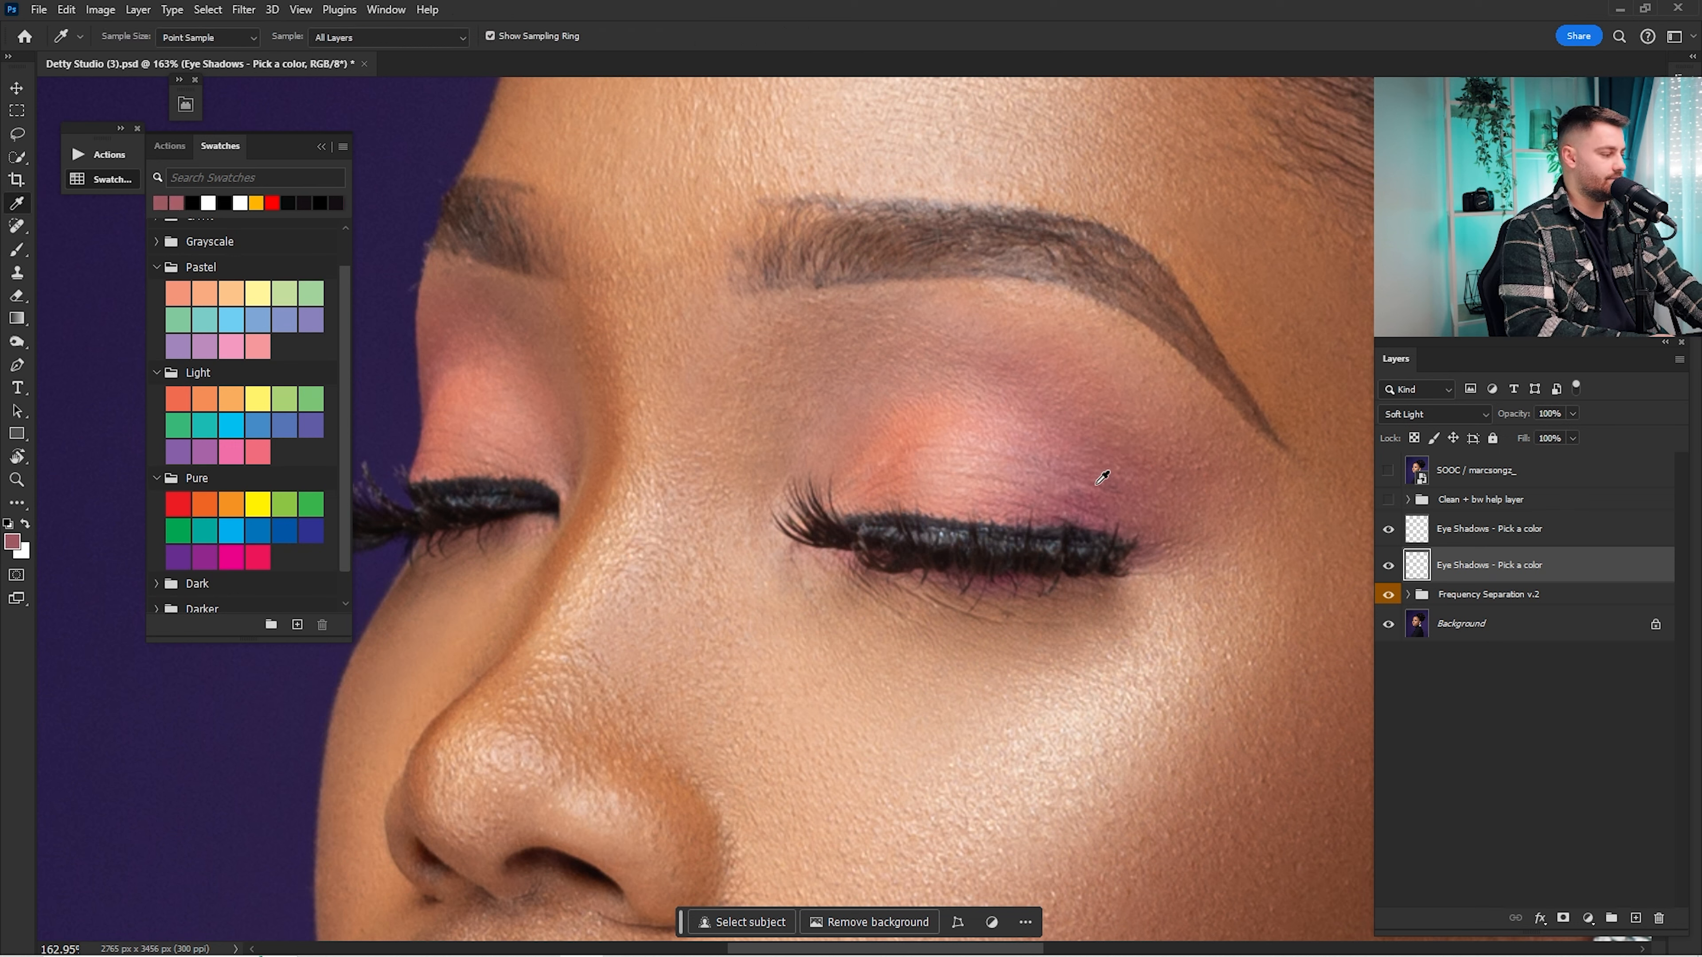
left_click(1102, 453)
left_click(1093, 484)
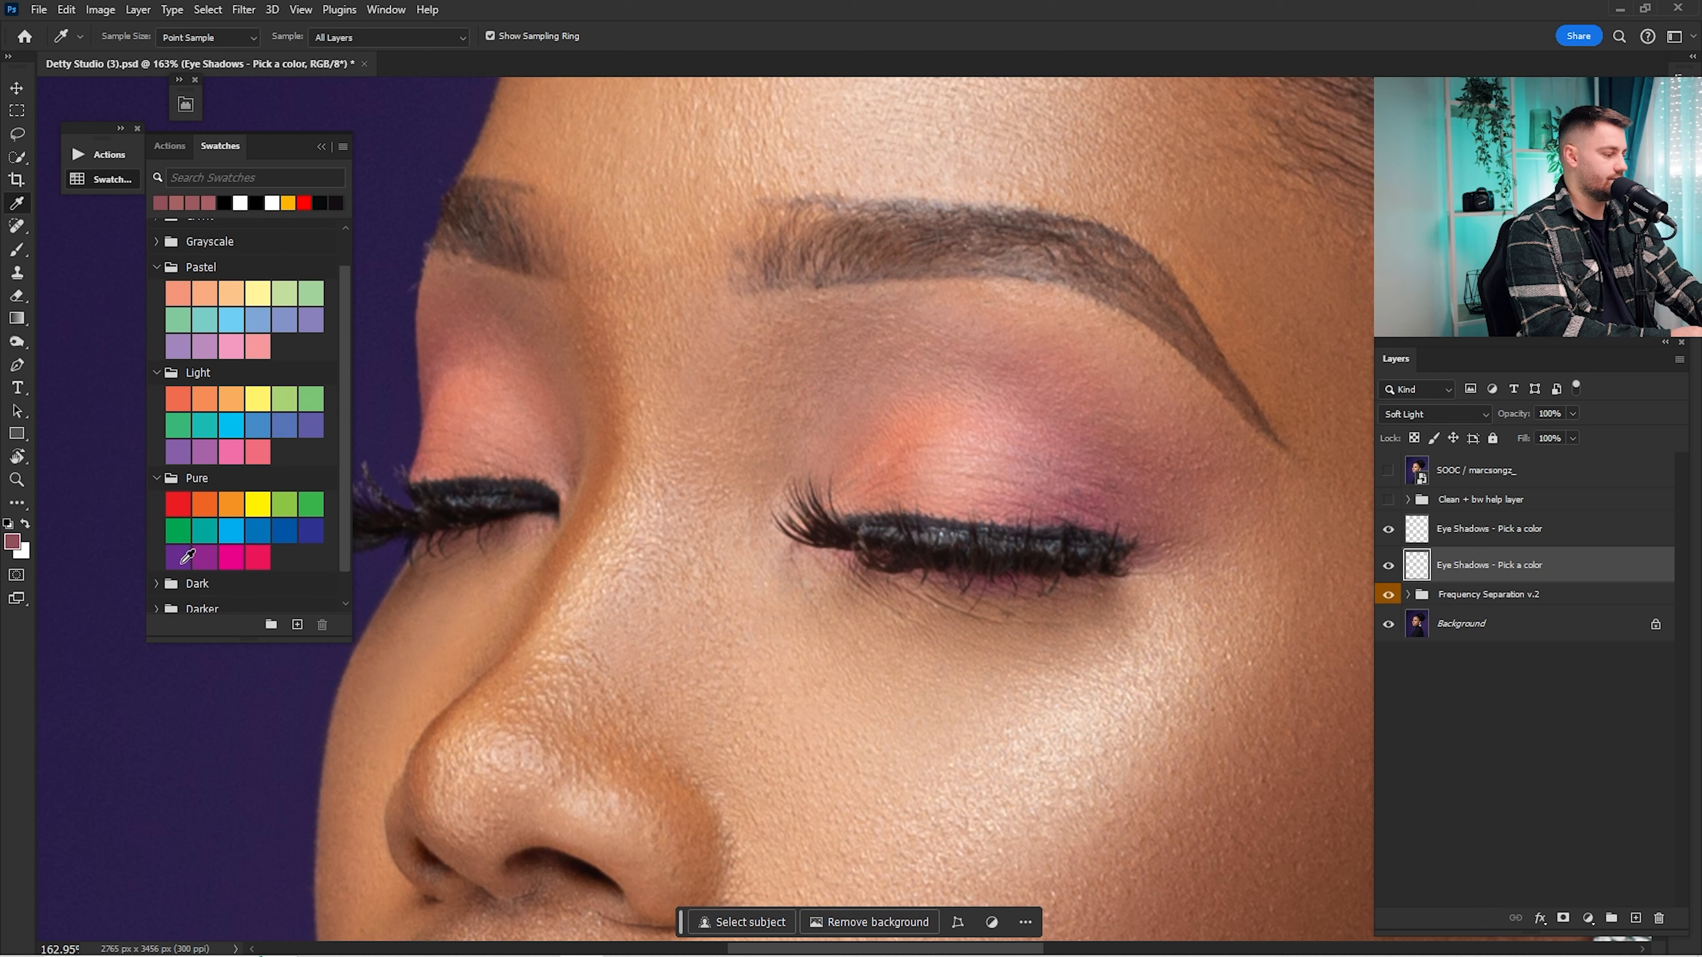
left_click(178, 556)
key("b")
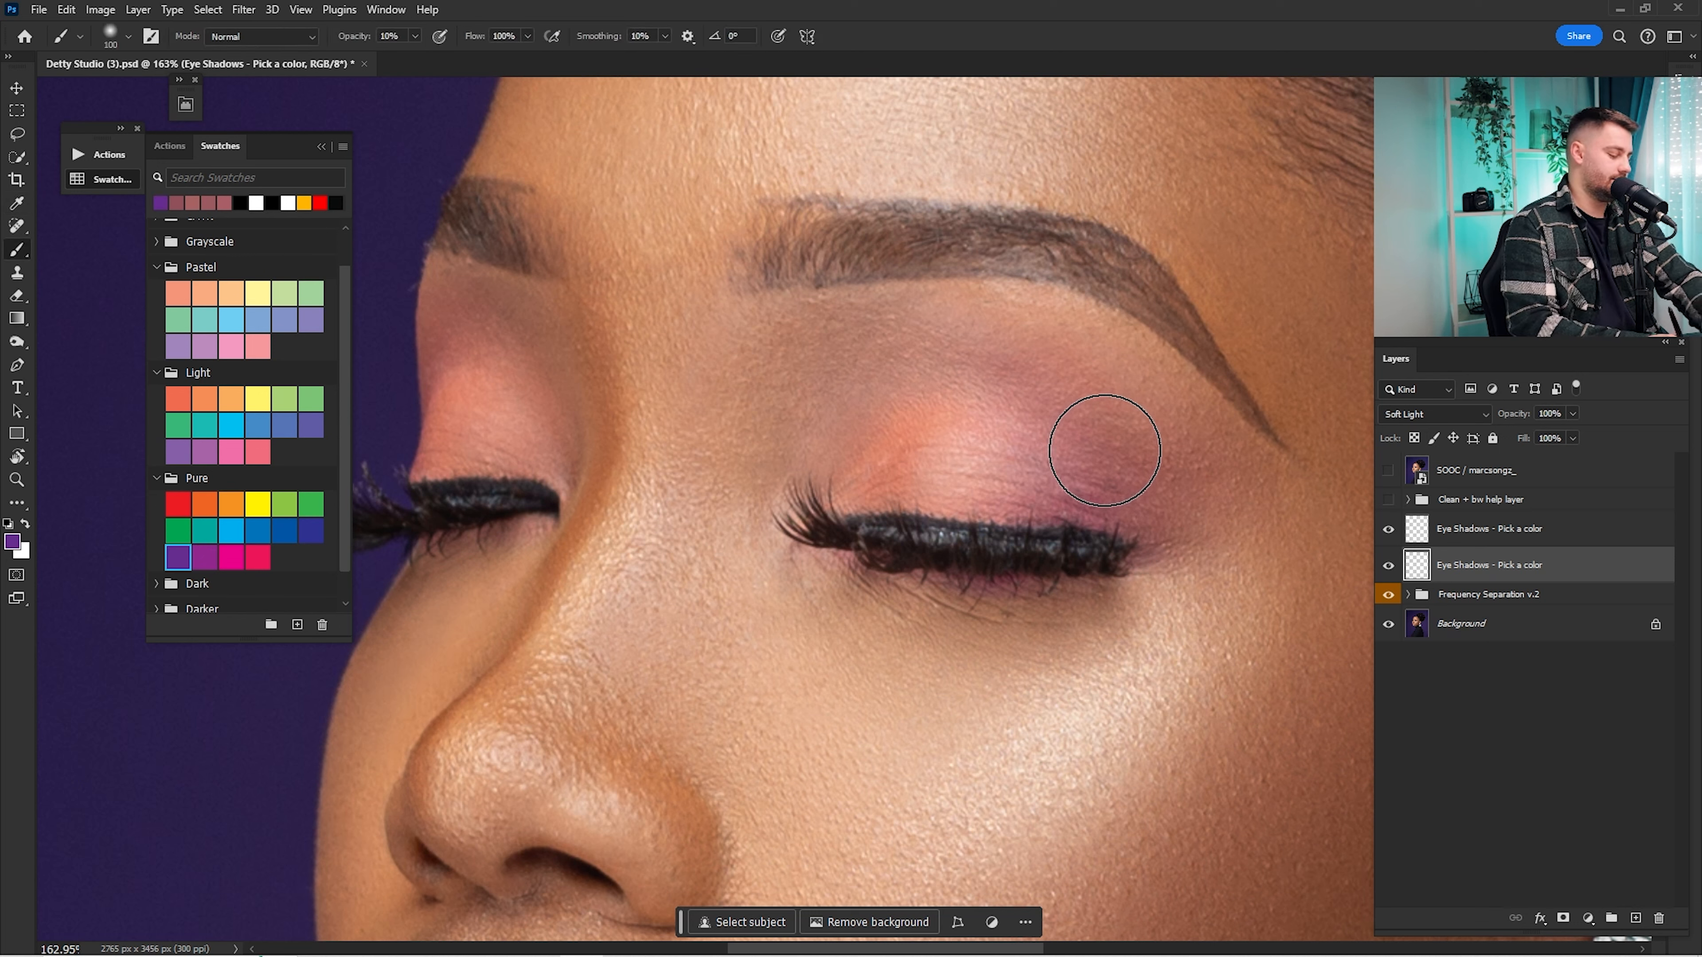
Step: Adjust the brush size and paint violet over the purple area of the eyelid on the lower Eye Shadows layer
key("]")
key("]")
key("[")
key("[")
mouse_move(1118, 456)
left_mouse_down()
mouse_move(1094, 437)
mouse_move(1126, 427)
mouse_move(1116, 471)
mouse_move(794, 467)
left_mouse_up()
key("z")
left_click_drag(995, 450, 833, 559)
scroll(1017, 494, "up", 6)
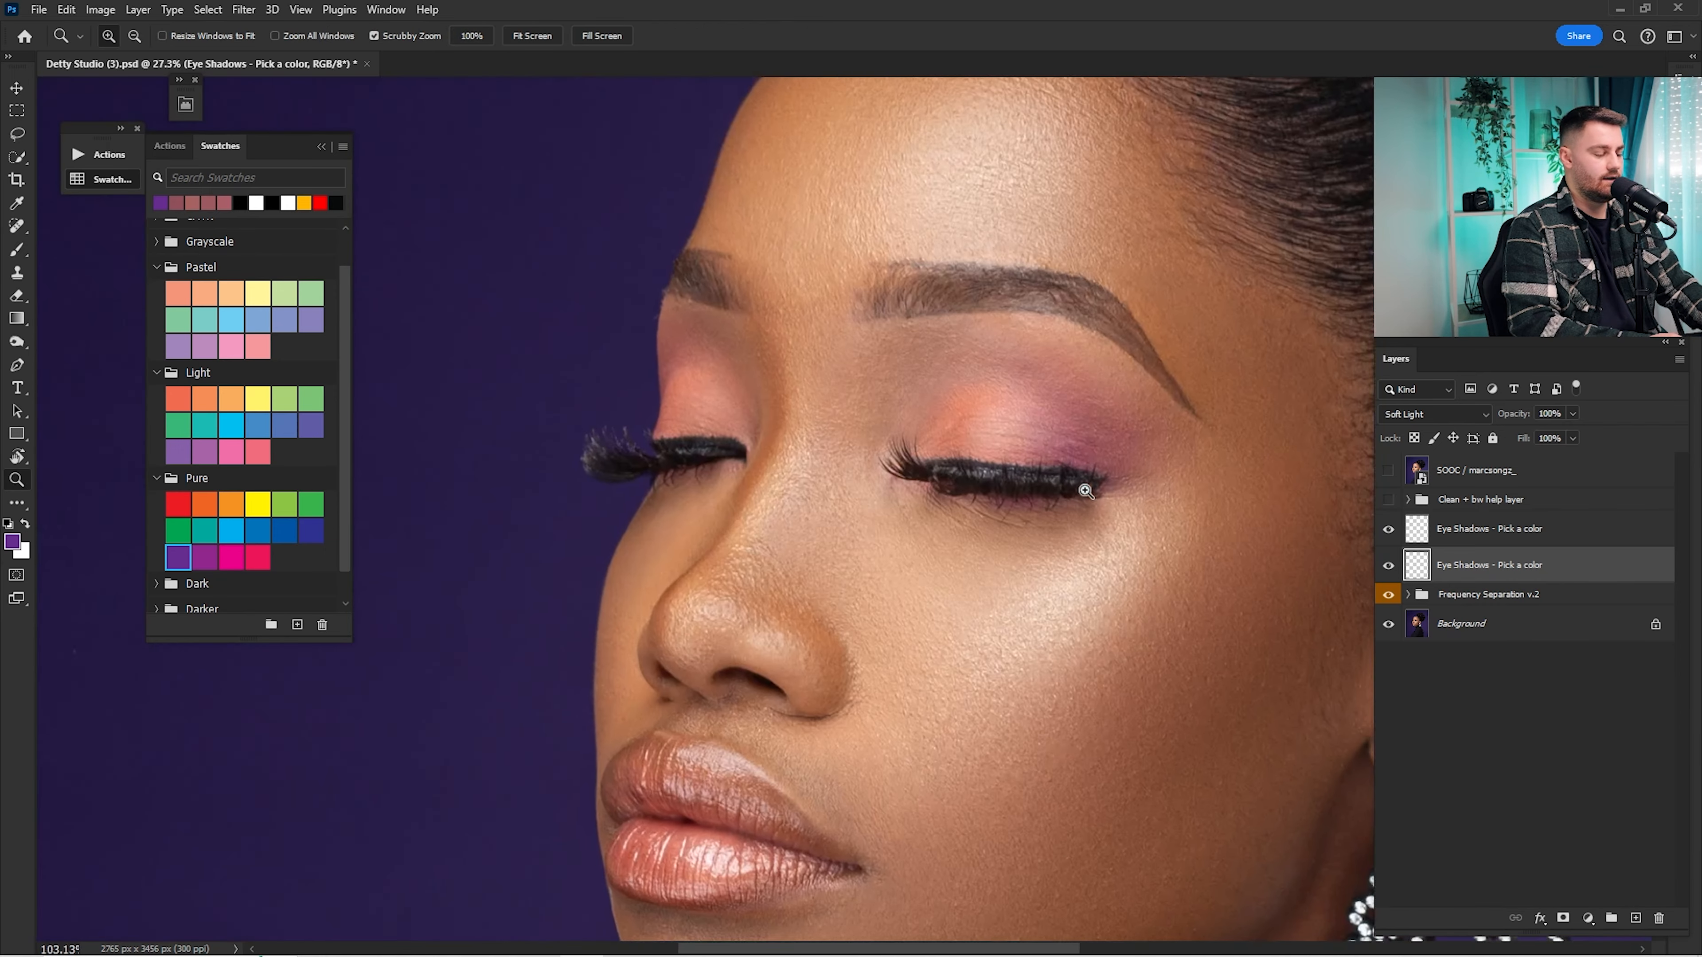
Step: Build up the violet eyeshadow around the outer corners and creases of both eyelids, raising the brush opacity to 20%
key("1")
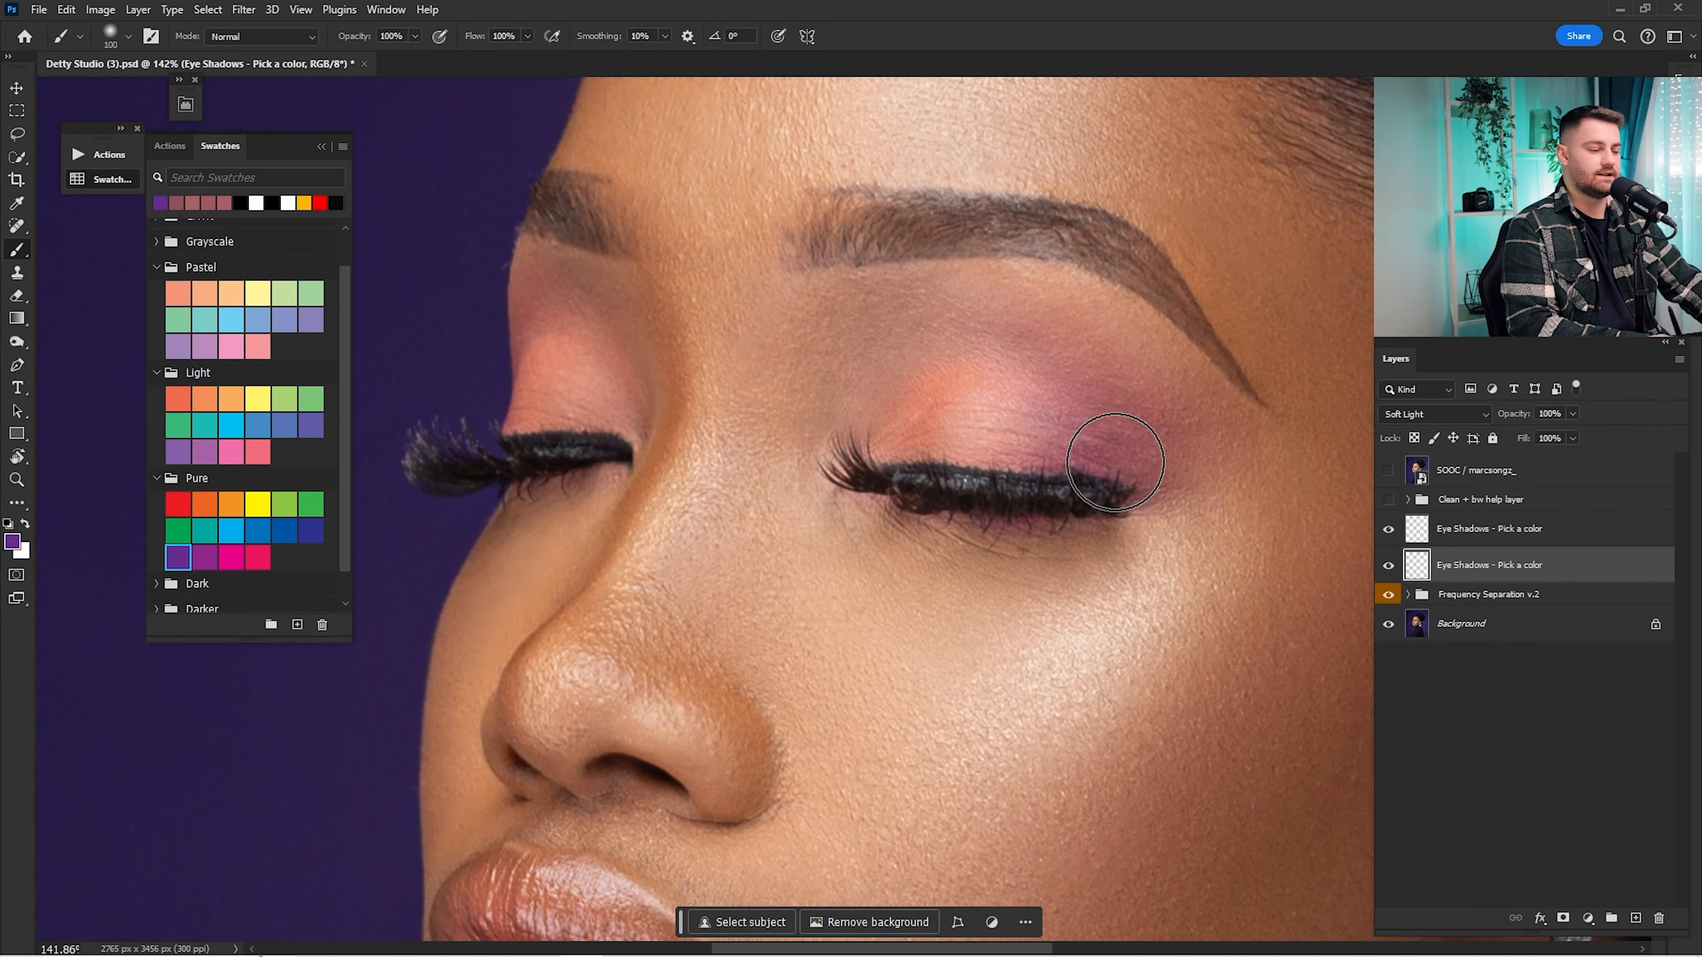
mouse_move(1159, 424)
left_mouse_down()
mouse_move(1127, 448)
mouse_move(1022, 333)
mouse_move(1046, 379)
mouse_move(892, 383)
mouse_move(861, 417)
mouse_move(874, 378)
mouse_move(939, 327)
mouse_move(1066, 344)
mouse_move(1124, 426)
mouse_move(1168, 448)
mouse_move(1183, 437)
mouse_move(1156, 373)
mouse_move(1095, 332)
mouse_move(905, 318)
left_mouse_up()
key("2")
key("bracketleft")
key("bracketleft")
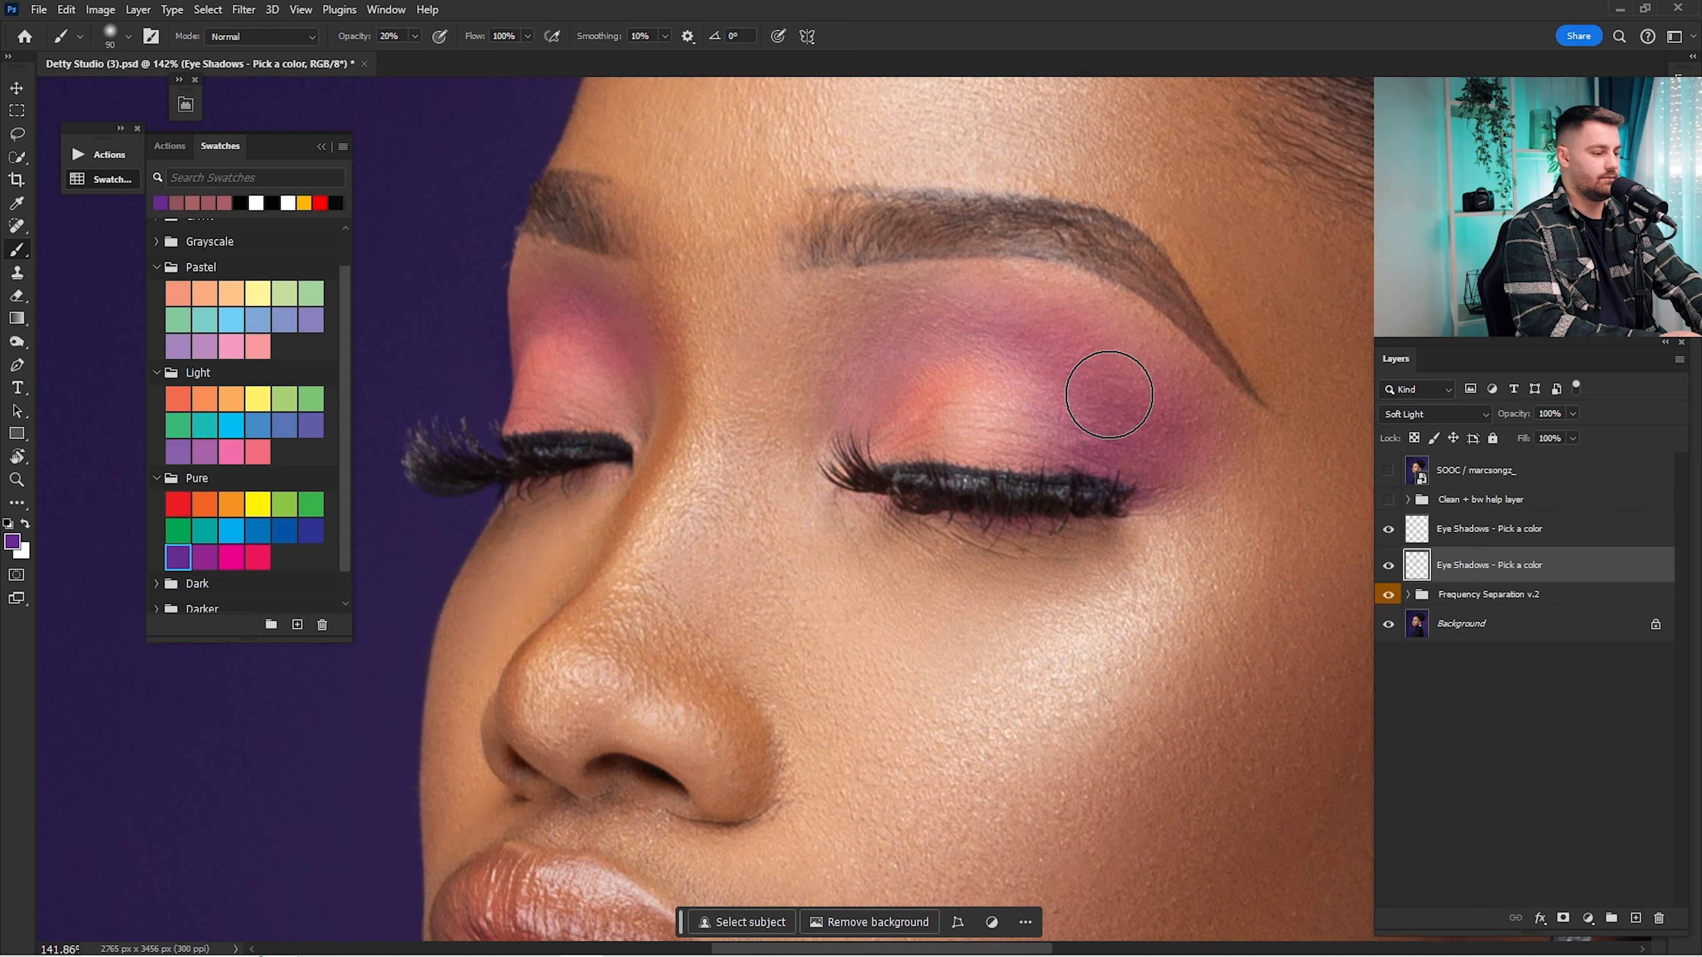
Step: Compare the portrait with and without the violet eyeshadow layer and reduce that layer's opacity to about 62%
key("ctrl+0")
left_click(1386, 566)
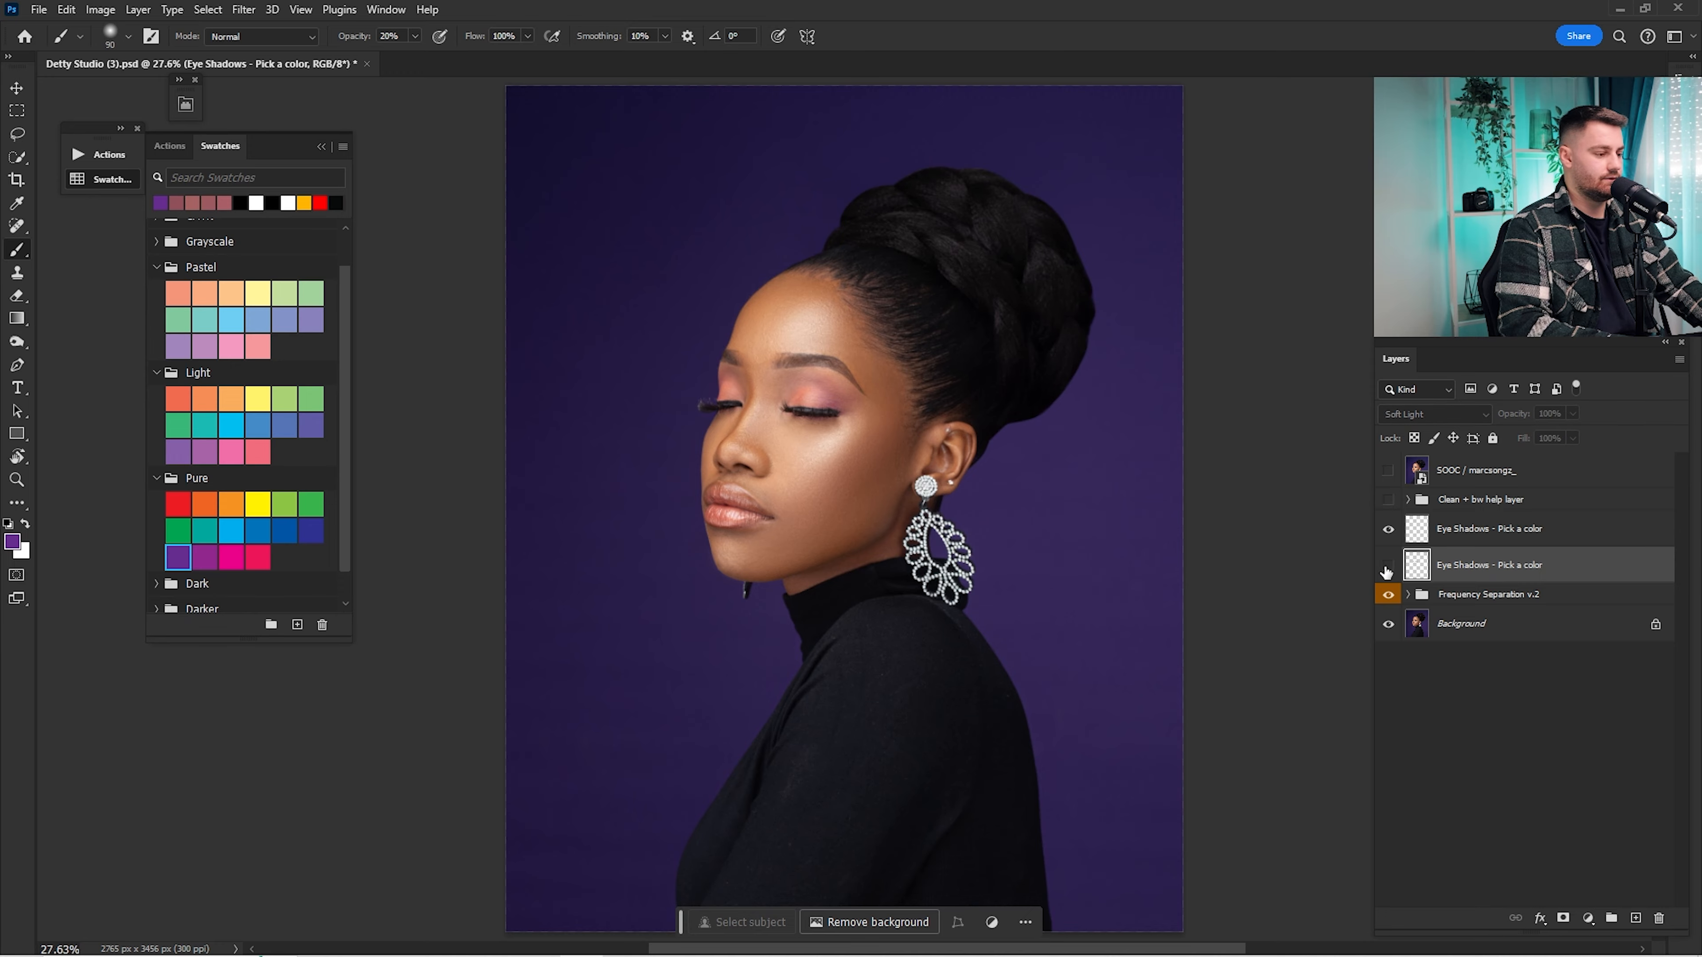
left_click(1388, 566)
left_click(1388, 567)
left_click(1388, 567)
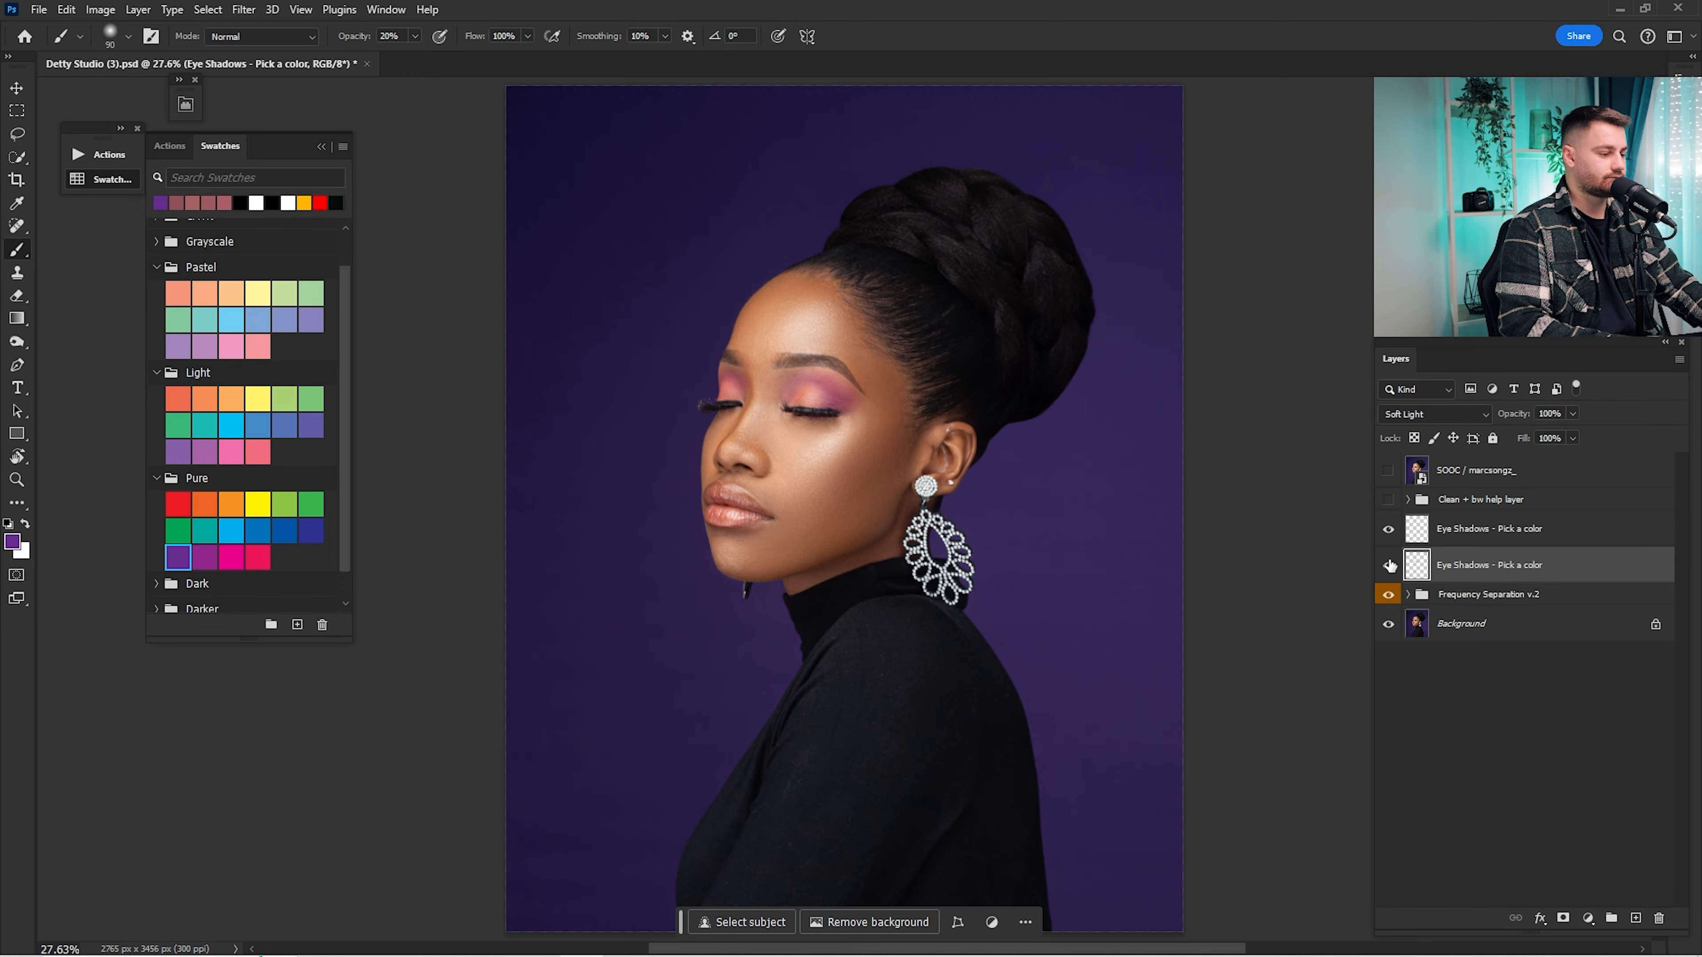
key("z")
left_click_drag(807, 390, 885, 395)
key("b")
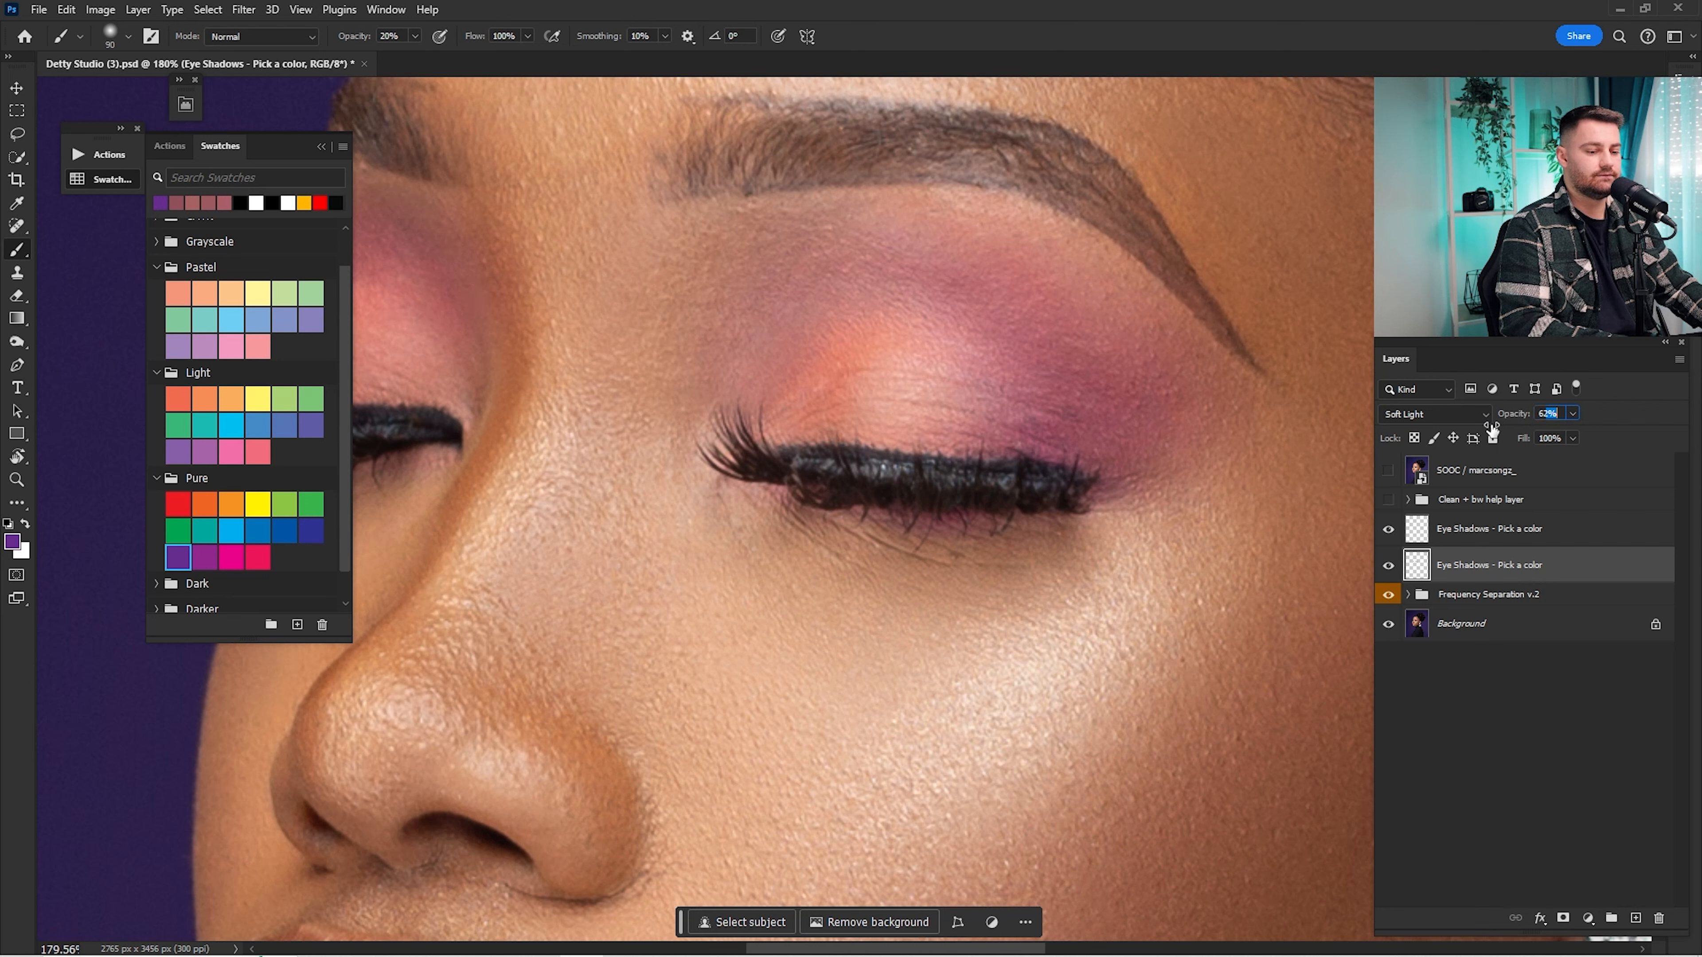
Step: Select the upper Eye Shadows layer, sample the eyelid's coral tones for reference and choose the orange swatch from the Pure group
left_click(1470, 531)
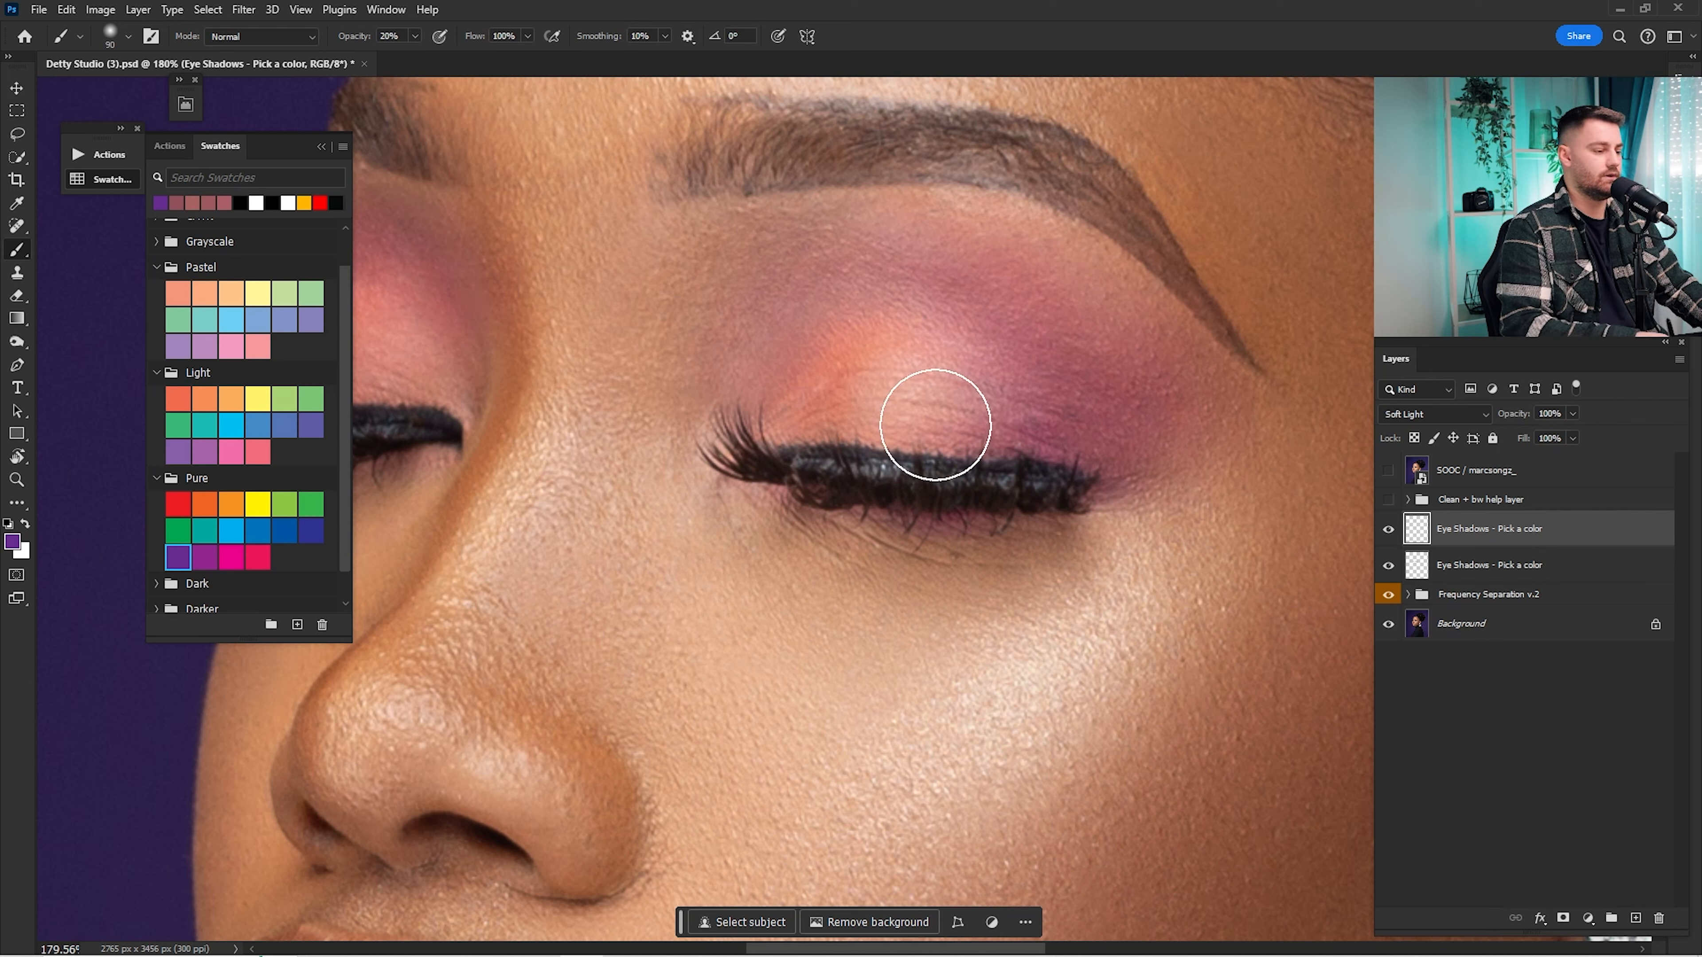
key("i")
left_click(845, 372)
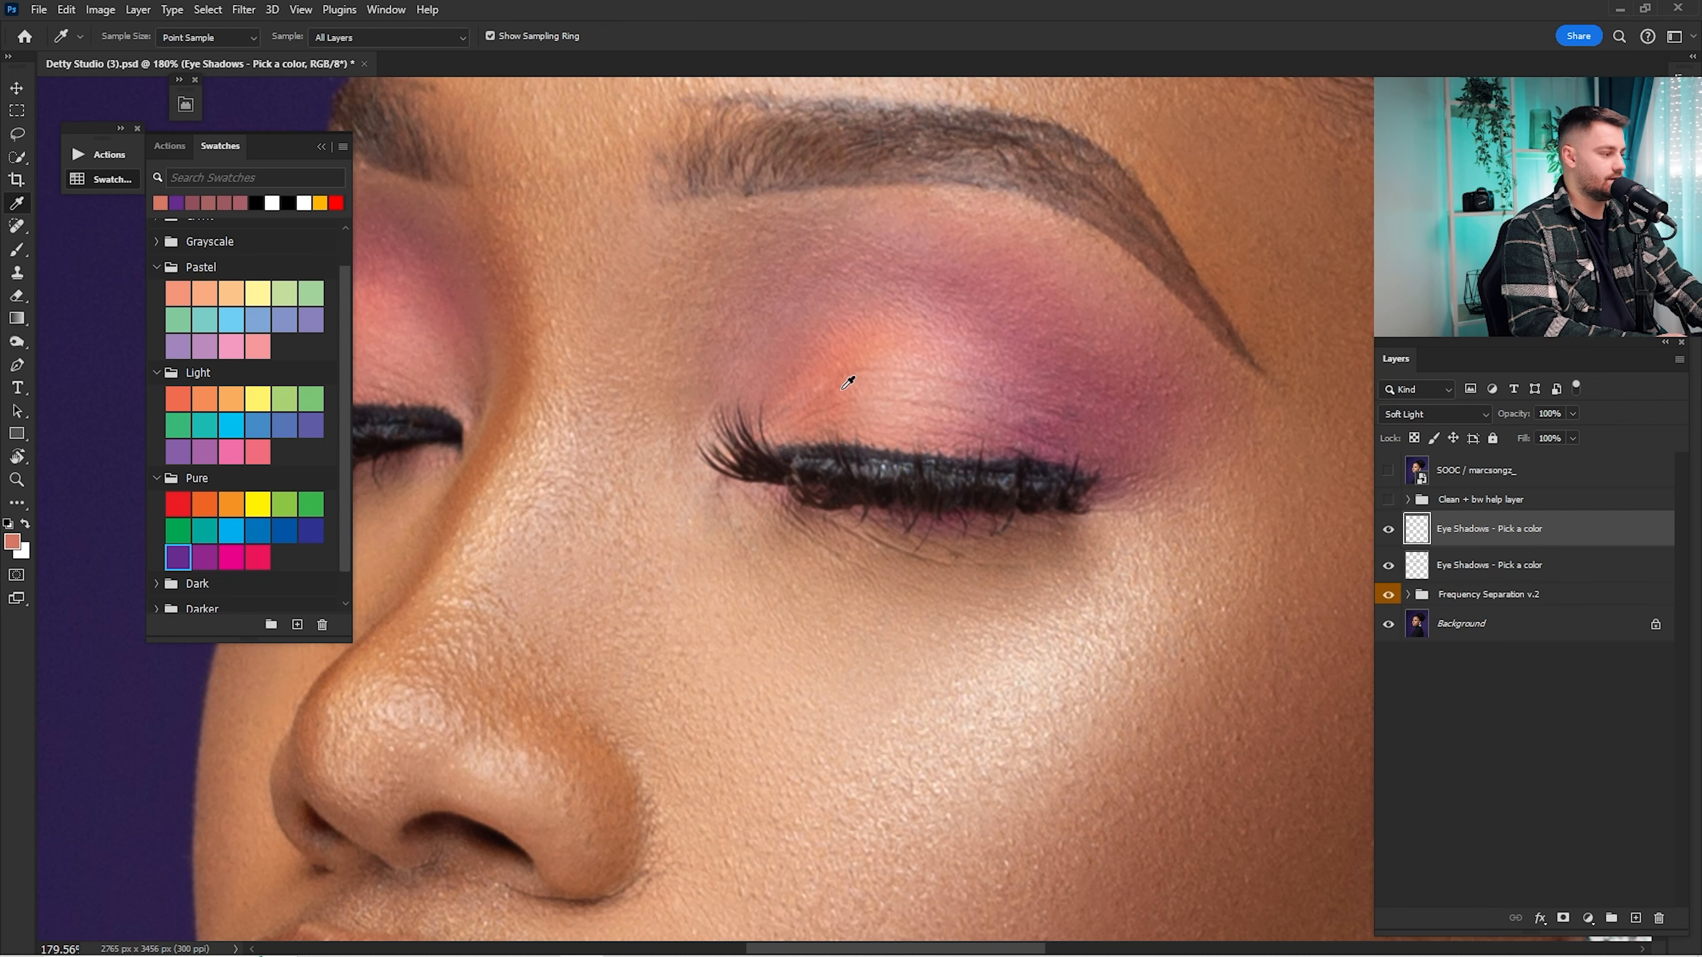
left_click(851, 380)
left_click(862, 349)
left_click(871, 349)
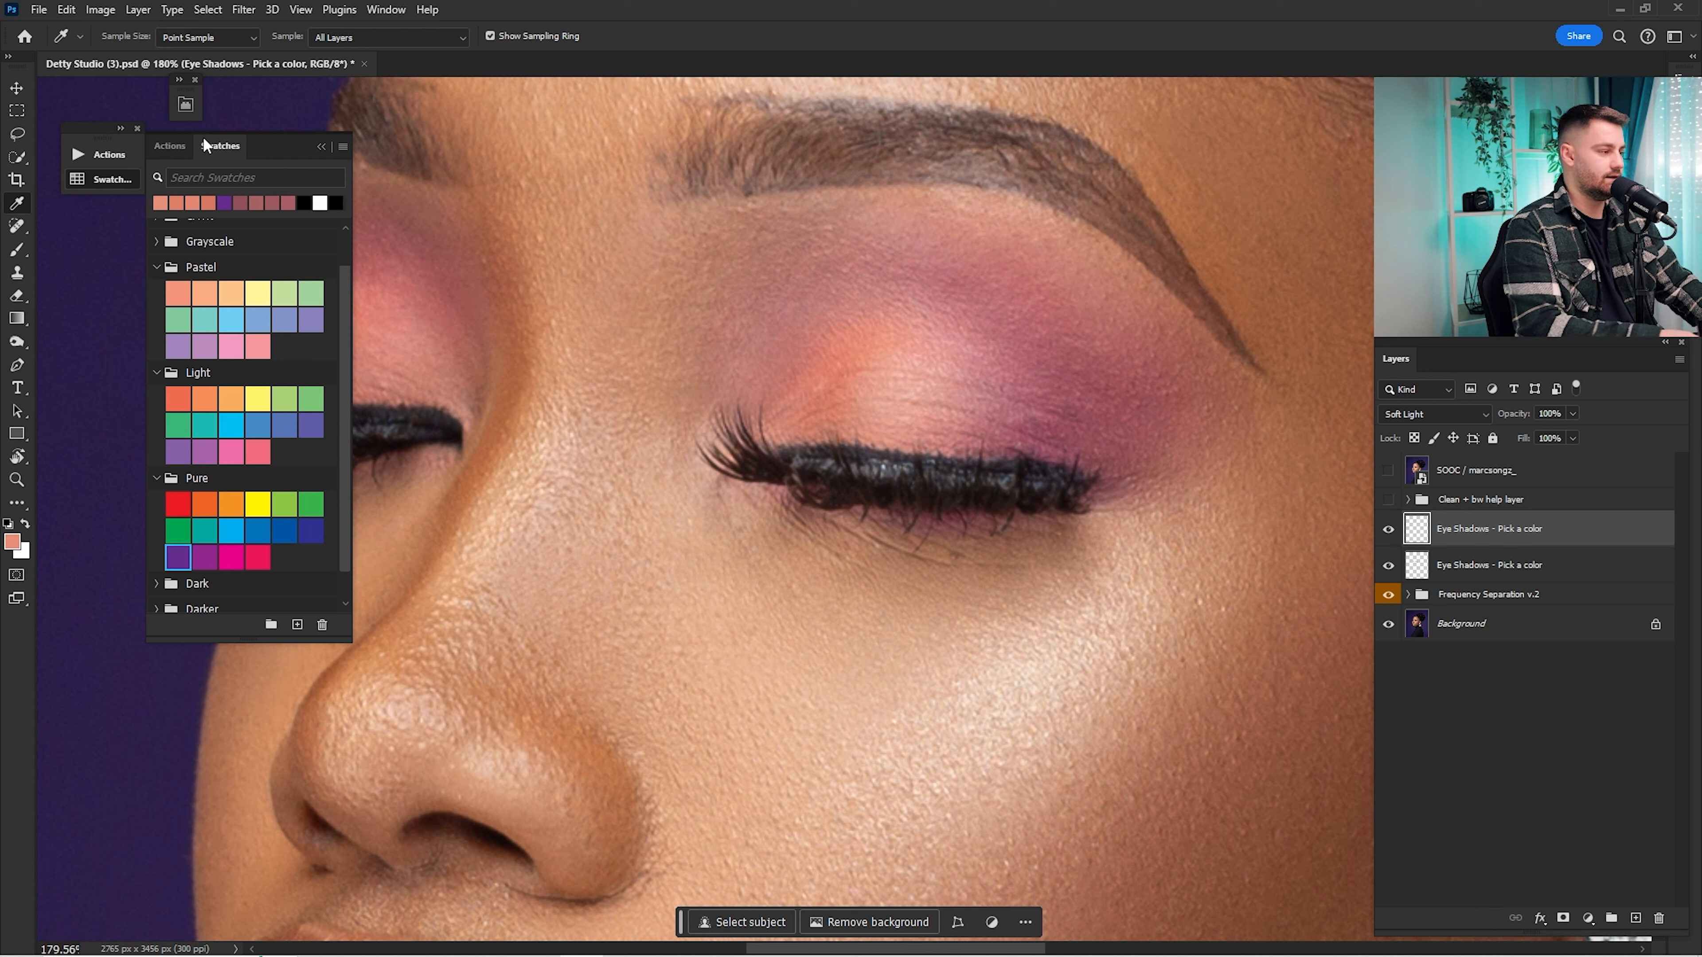
left_click(854, 365)
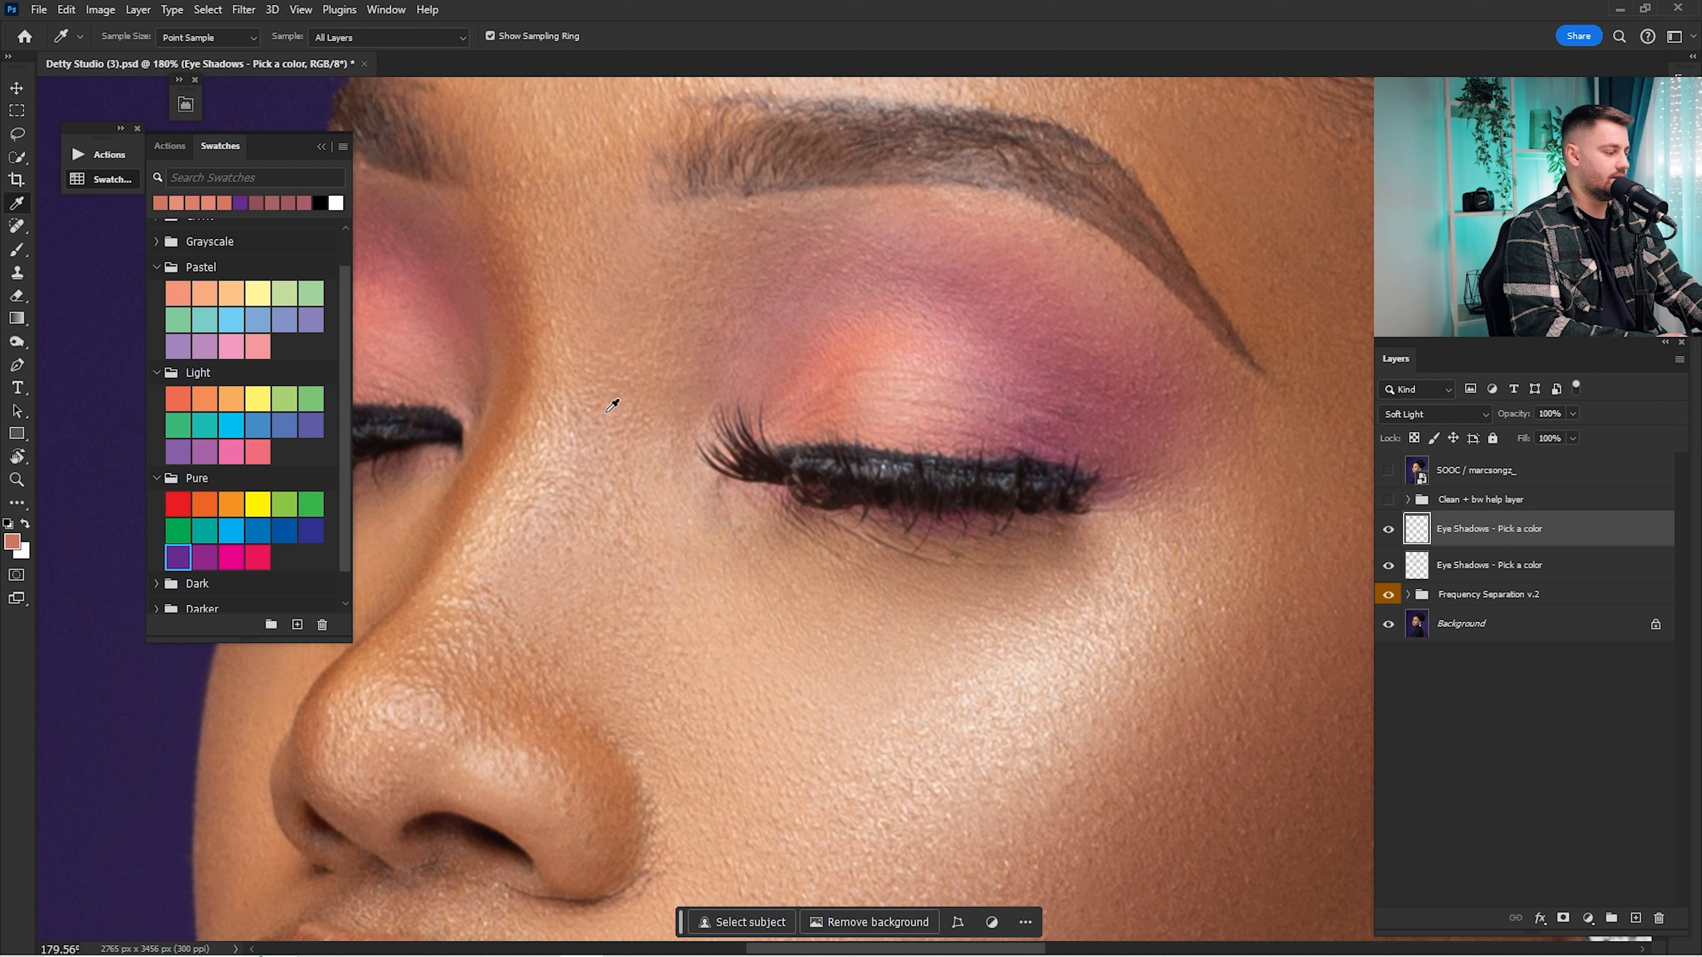
left_click(235, 500)
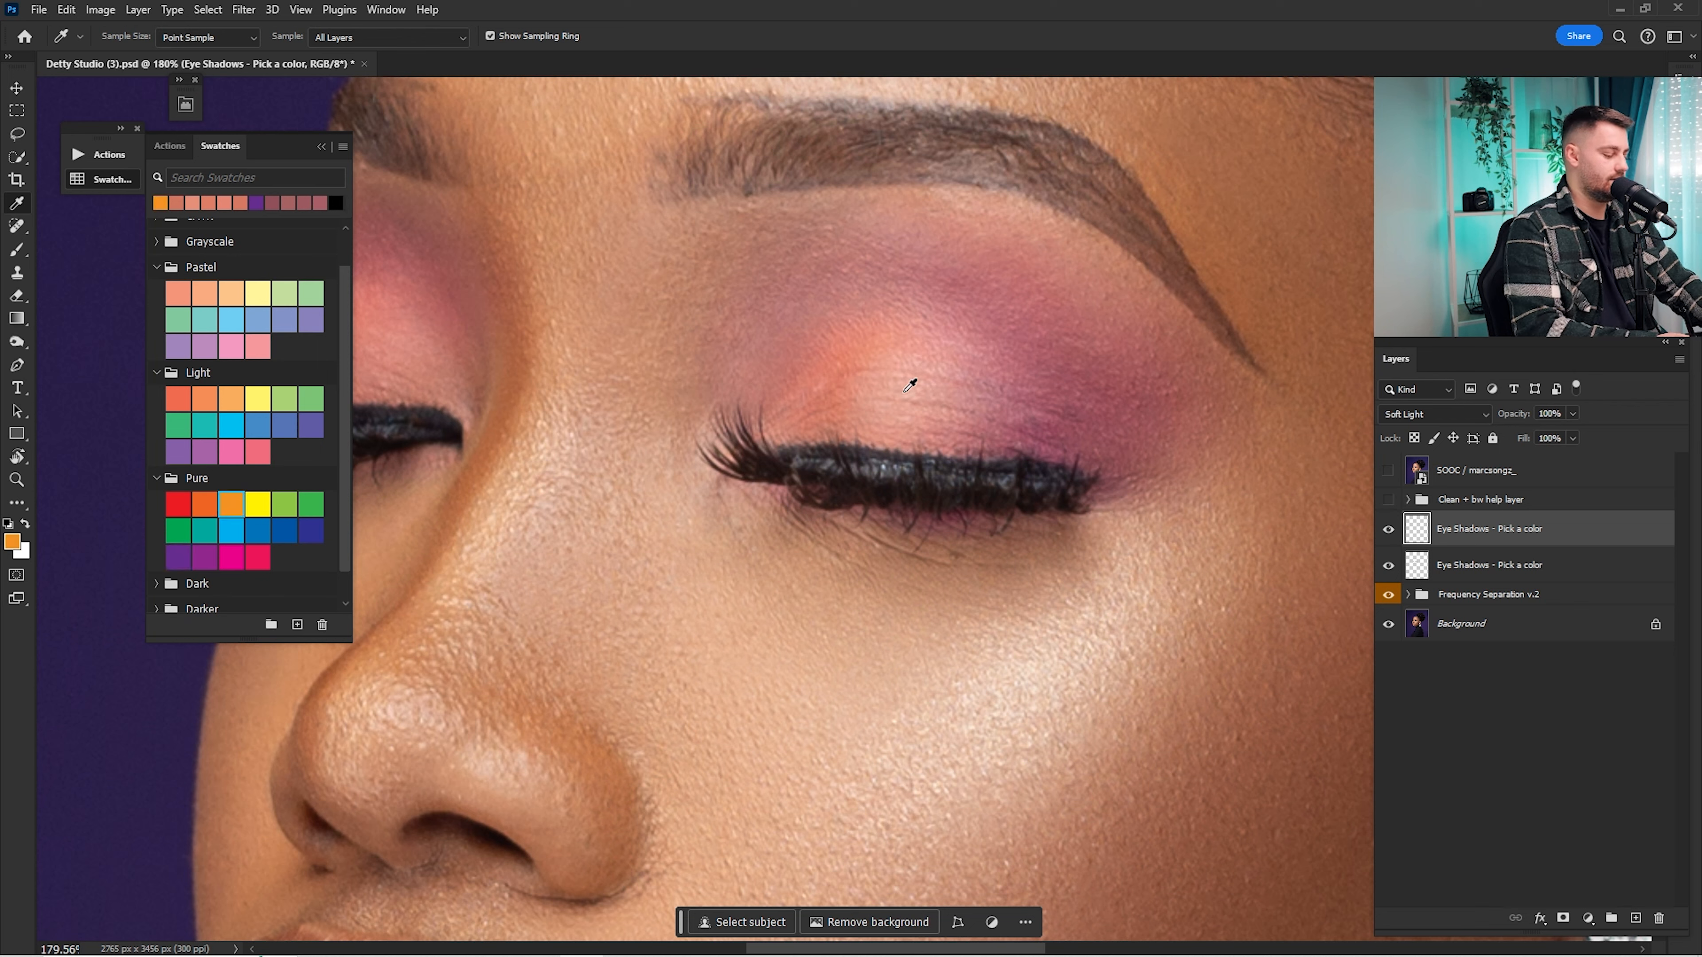
Step: Paint orange over the centre of both eyelids at 20% brush opacity and set the orange layer's opacity to 61%
key("b")
mouse_move(931, 385)
left_mouse_down()
mouse_move(859, 384)
mouse_move(835, 406)
mouse_move(809, 391)
mouse_move(919, 353)
mouse_move(969, 395)
mouse_move(920, 354)
mouse_move(1222, 391)
left_mouse_up()
key("bracketleft")
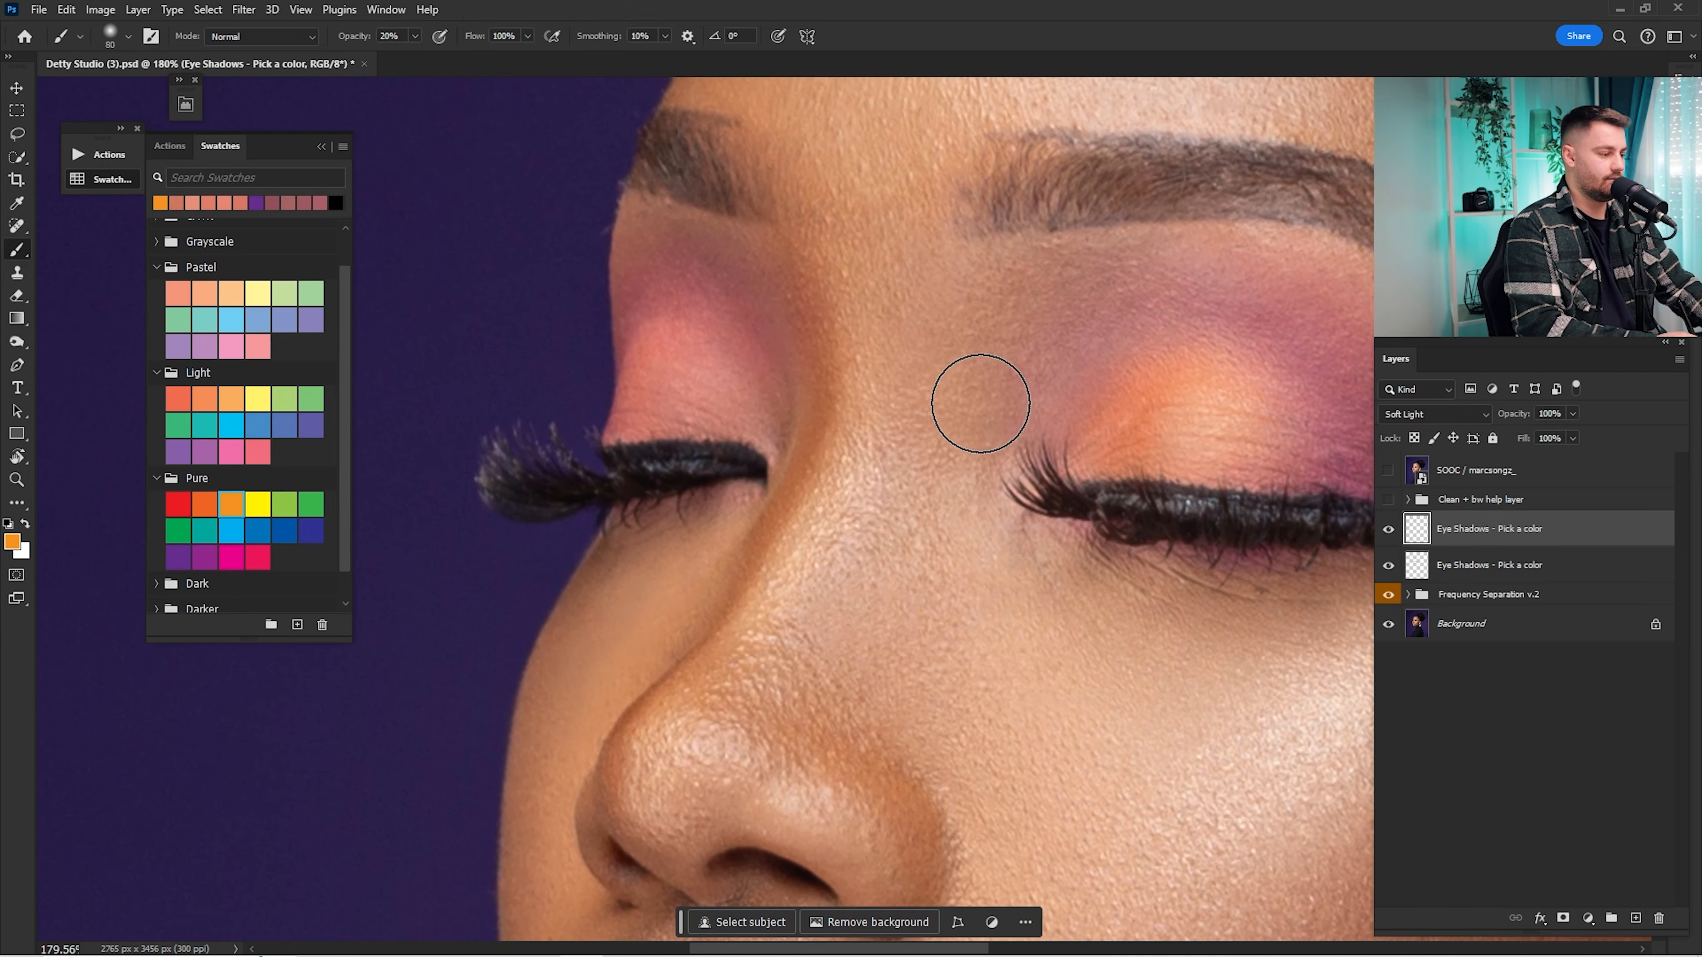
mouse_move(741, 426)
left_mouse_down()
mouse_move(676, 378)
mouse_move(739, 390)
left_mouse_up()
key("ctrl+0")
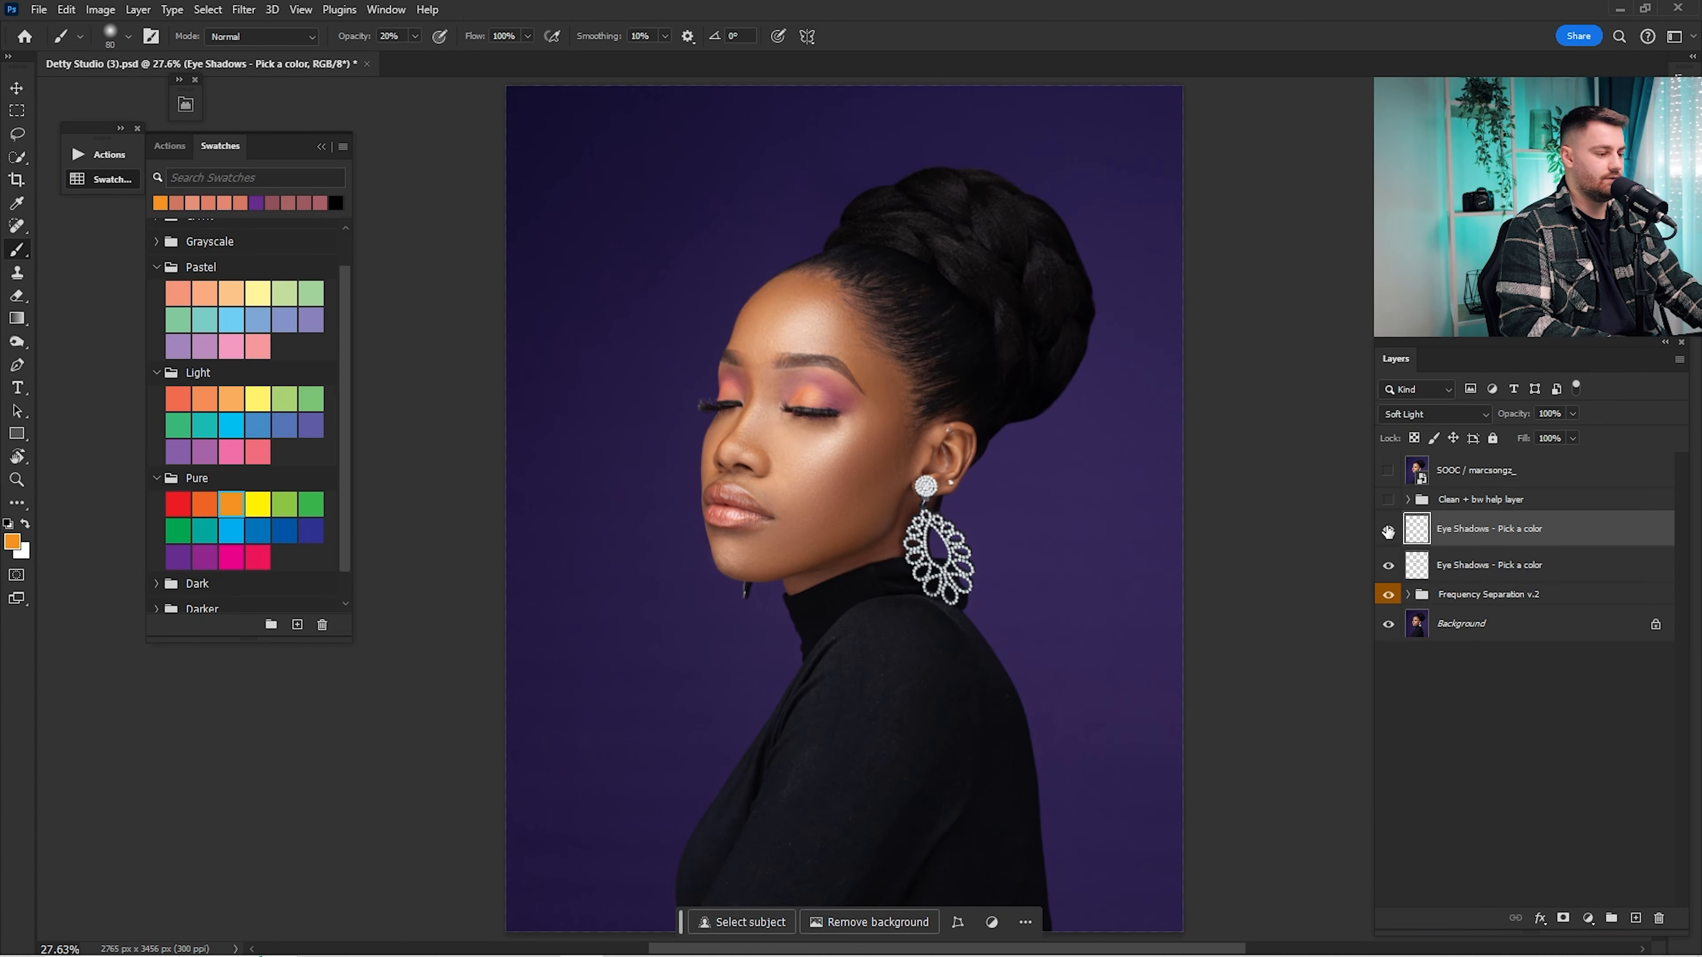
left_click_drag(798, 387, 939, 396, "ctrl+space")
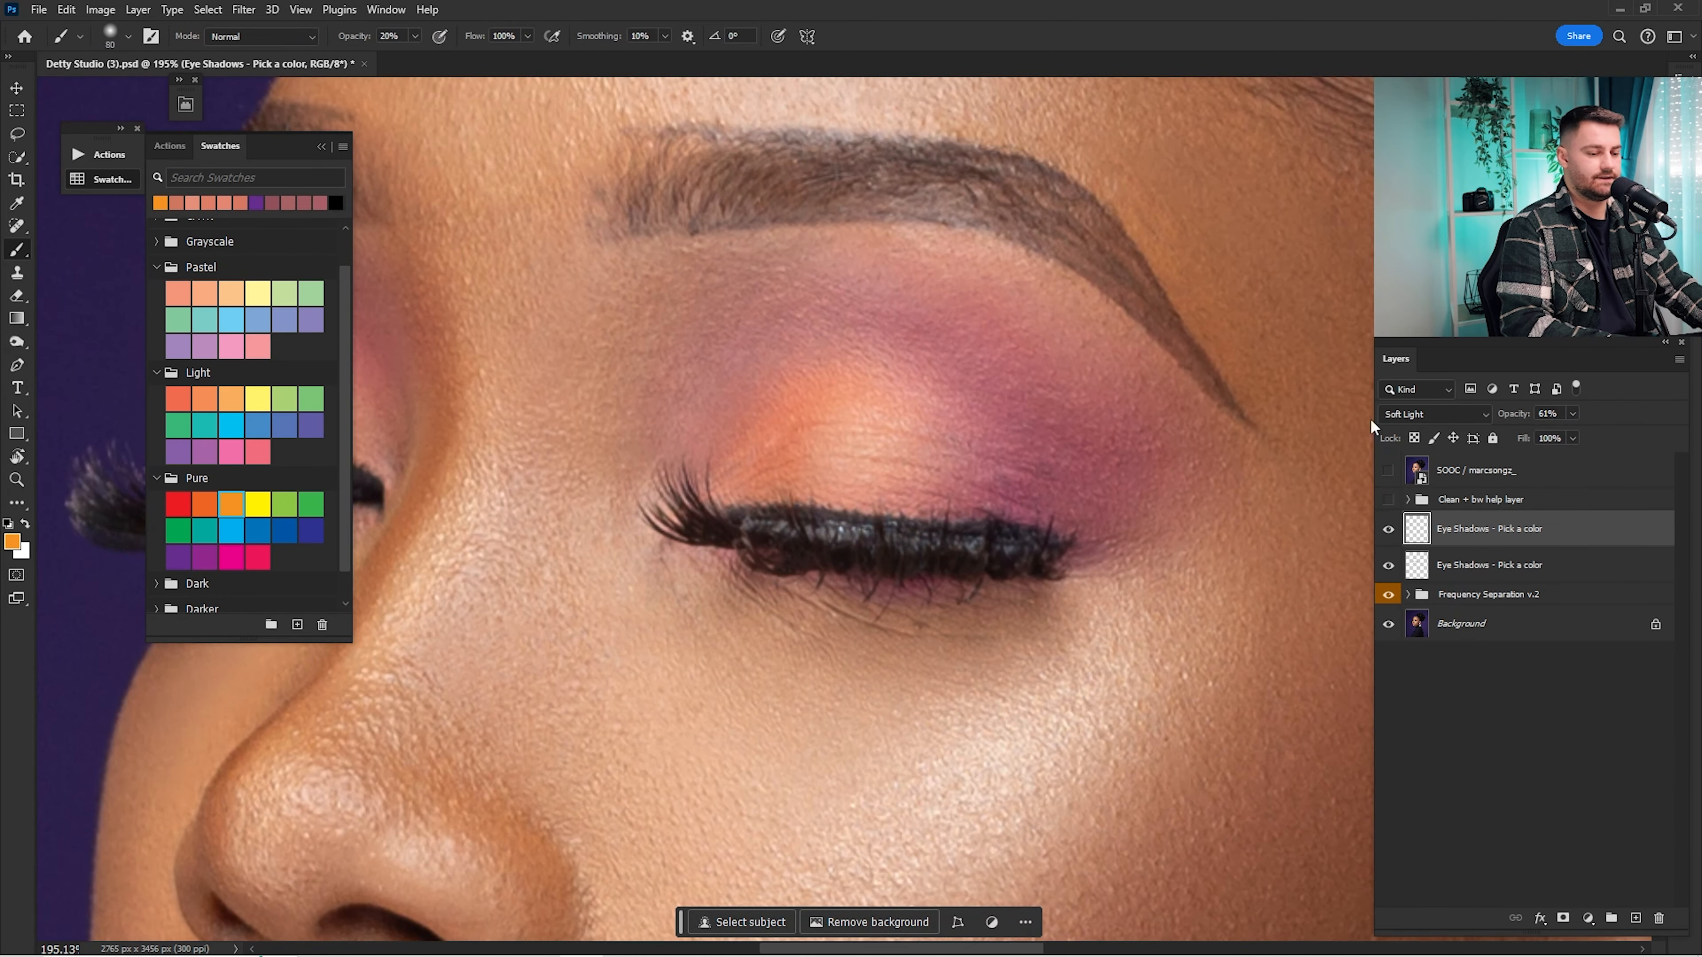
Step: Add another Eye Shadows - Pick a color layer with the retouching action and set the foreground colour to bright green 0cff00
left_click(170, 146)
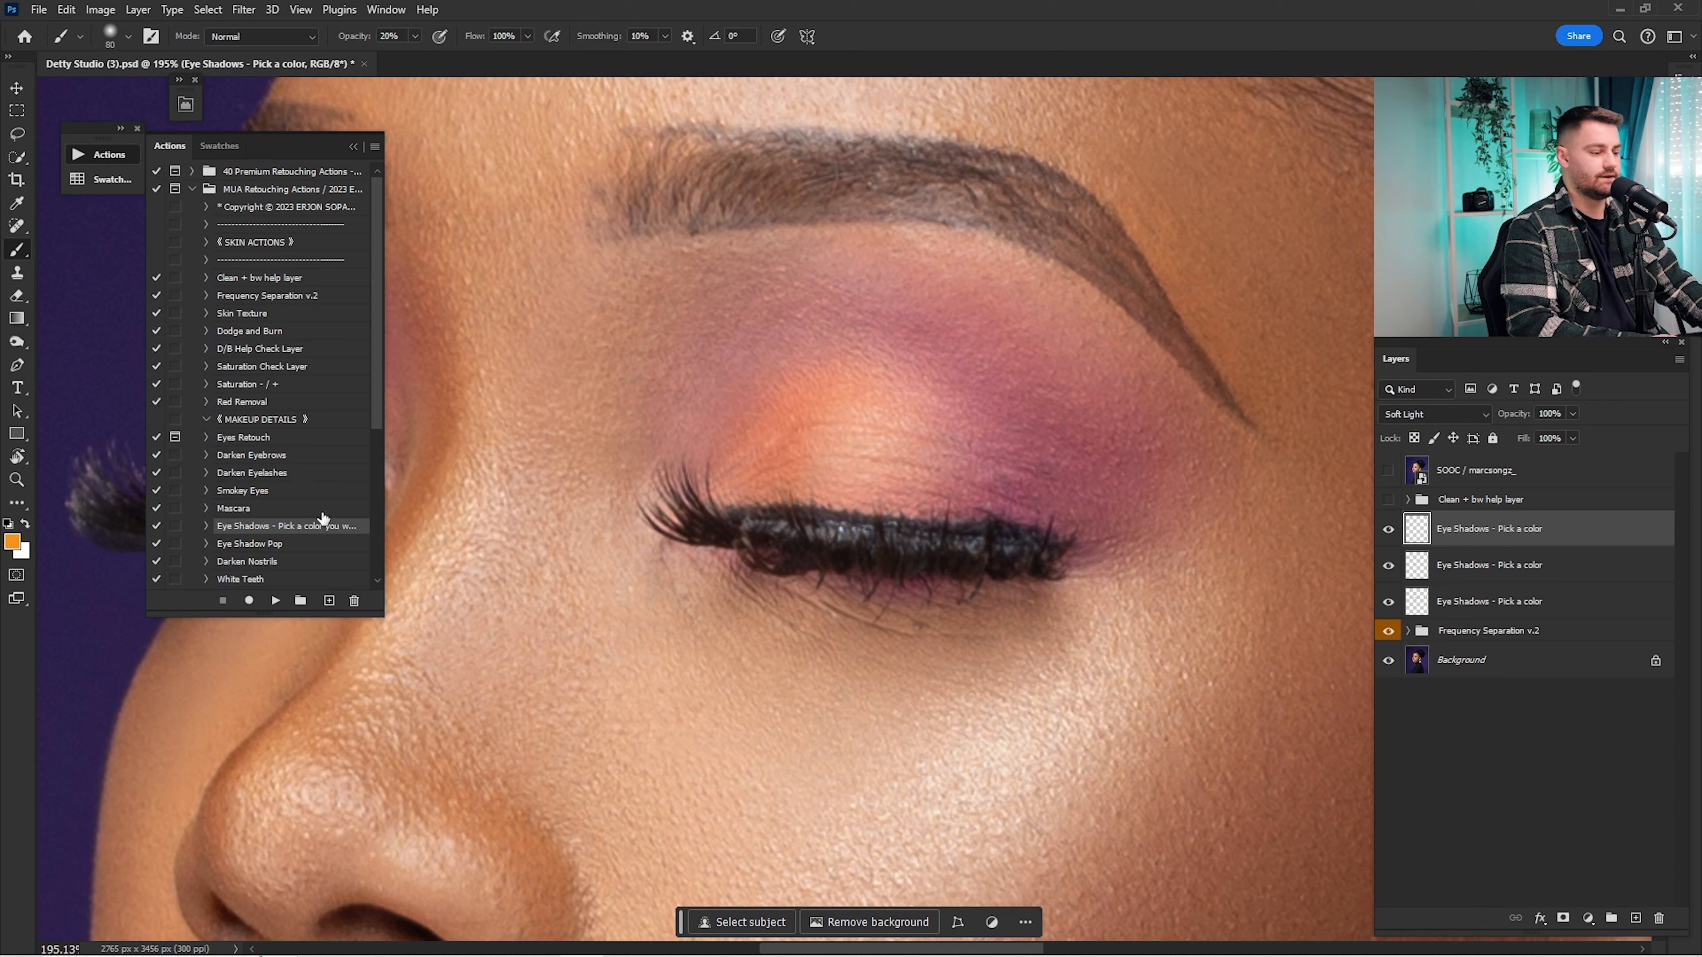
left_click(14, 540)
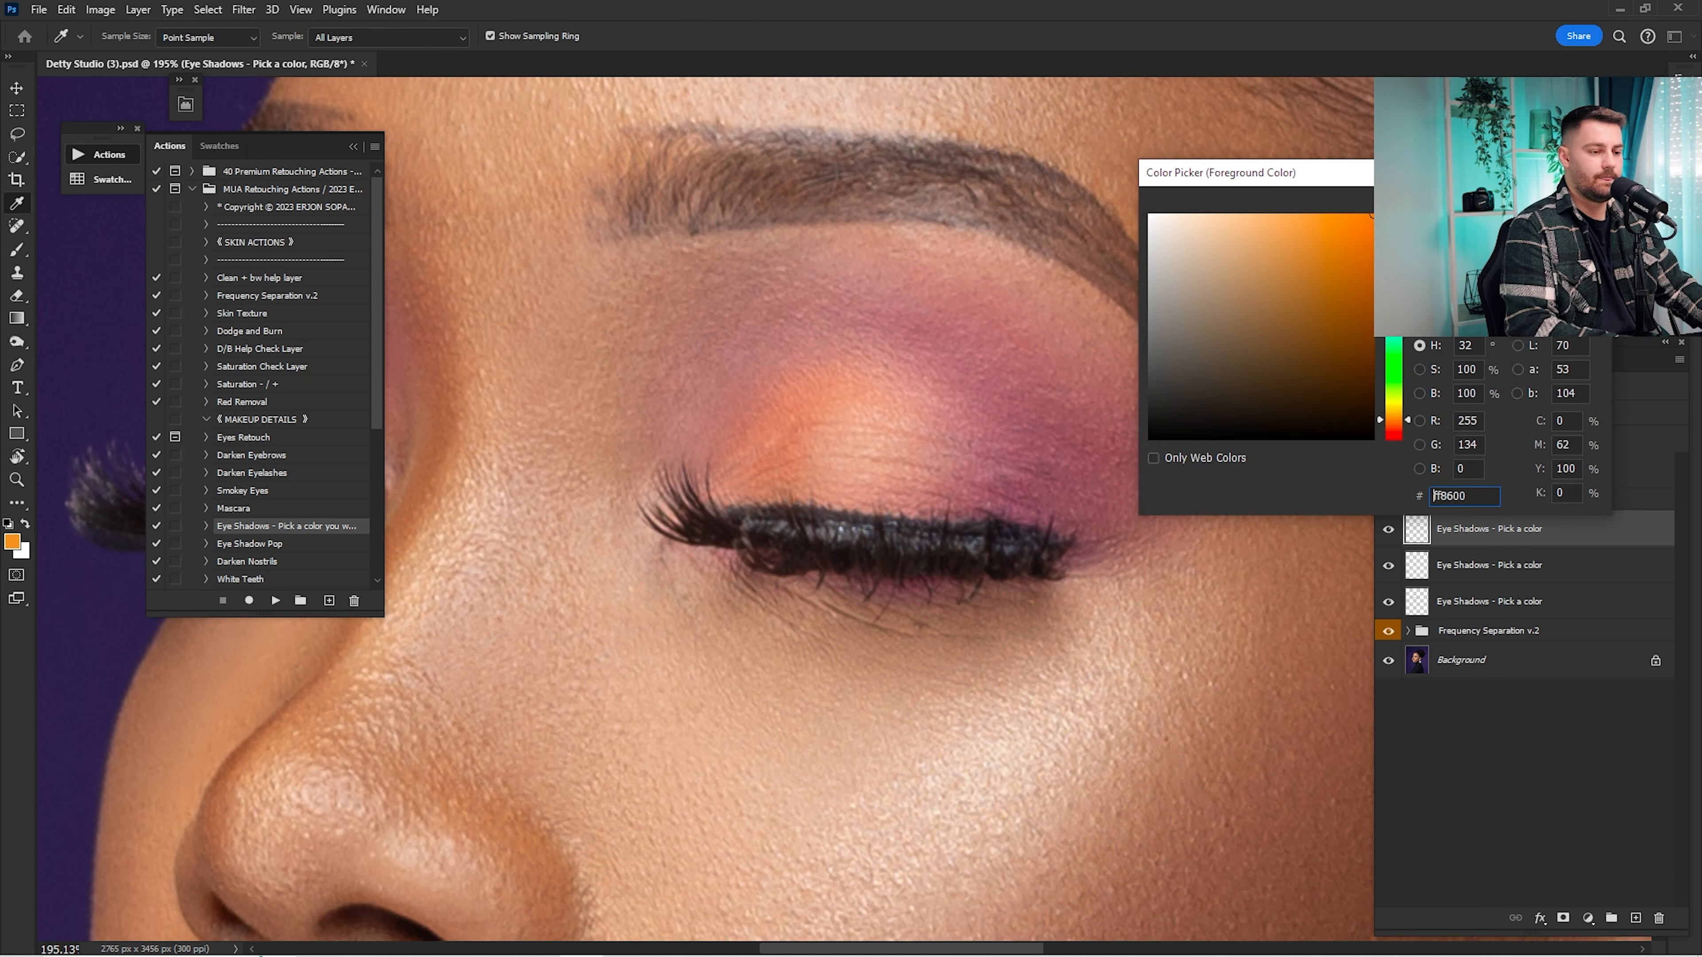
left_click(1396, 371)
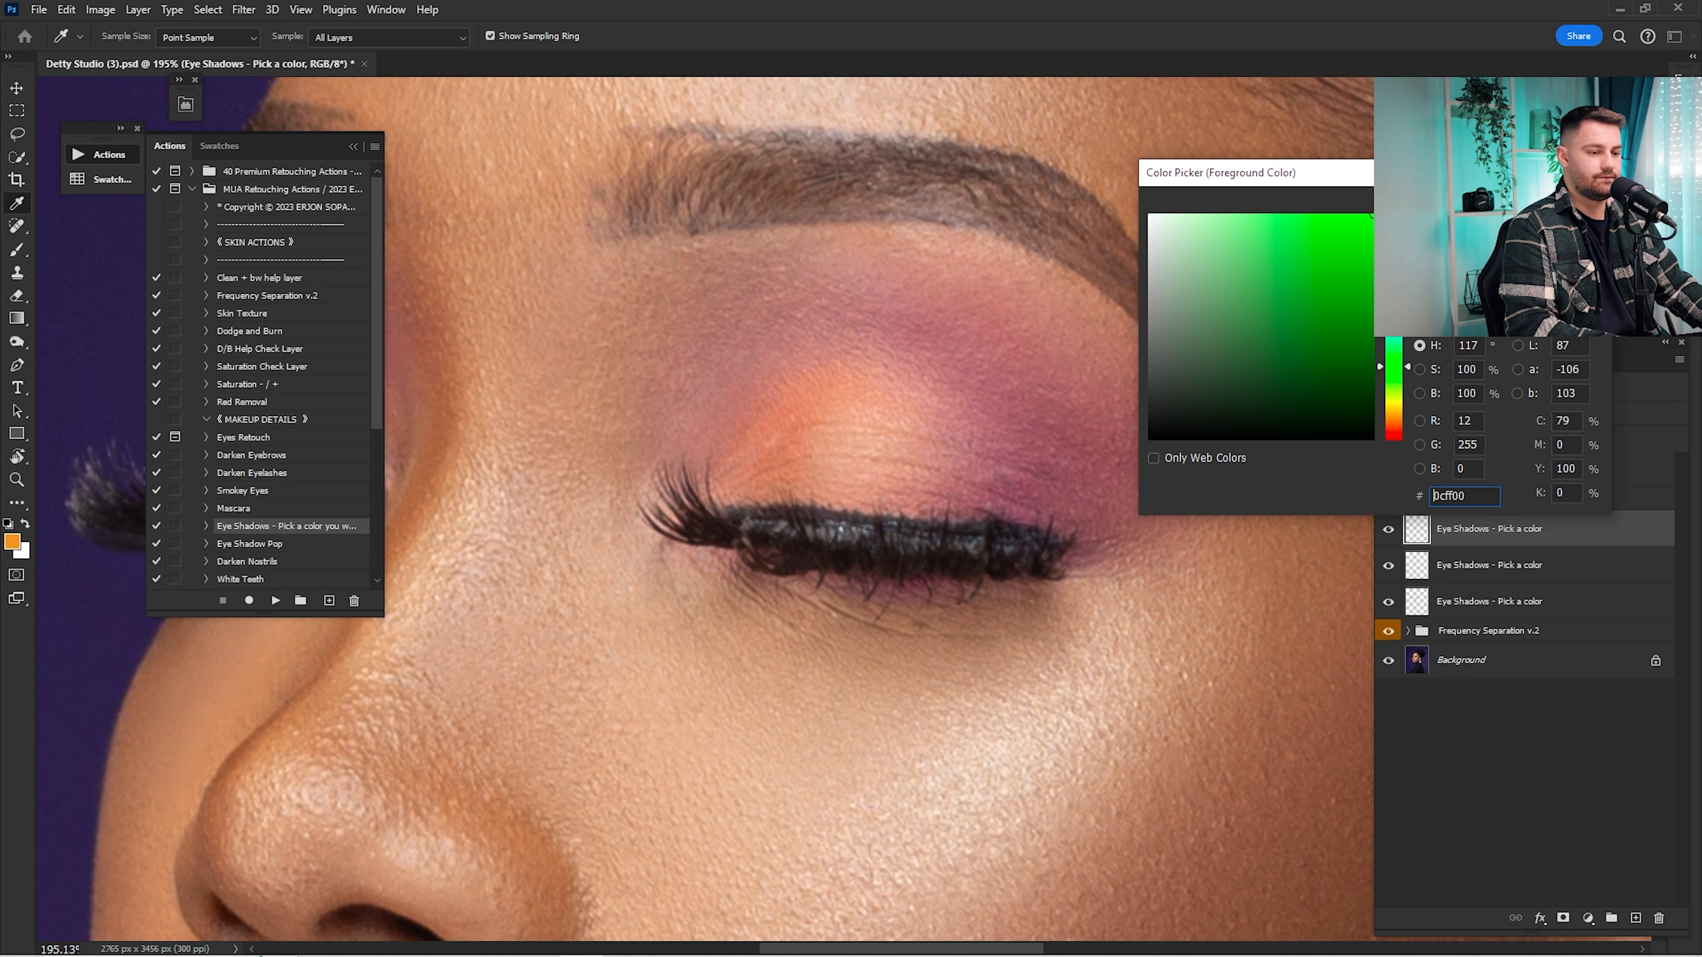
key("Return")
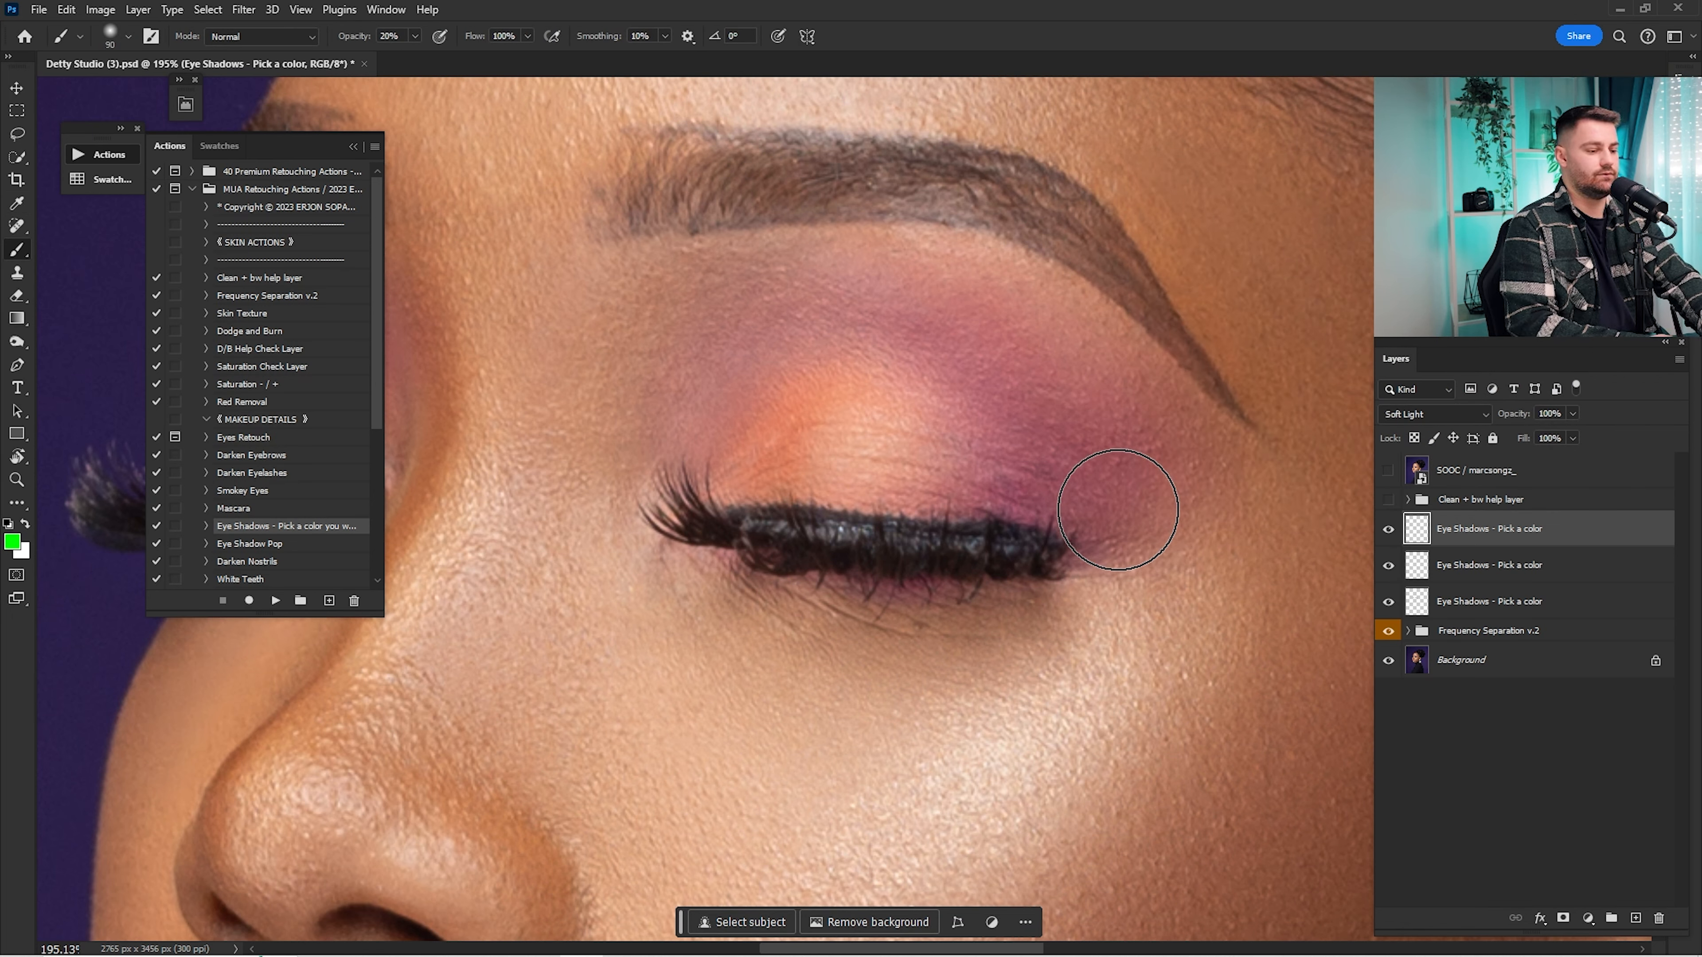
Step: Paint bright green eyeshadow over one eyelid with a smaller brush, raising the brush opacity to 100%
key("bracketleft")
key("bracketleft")
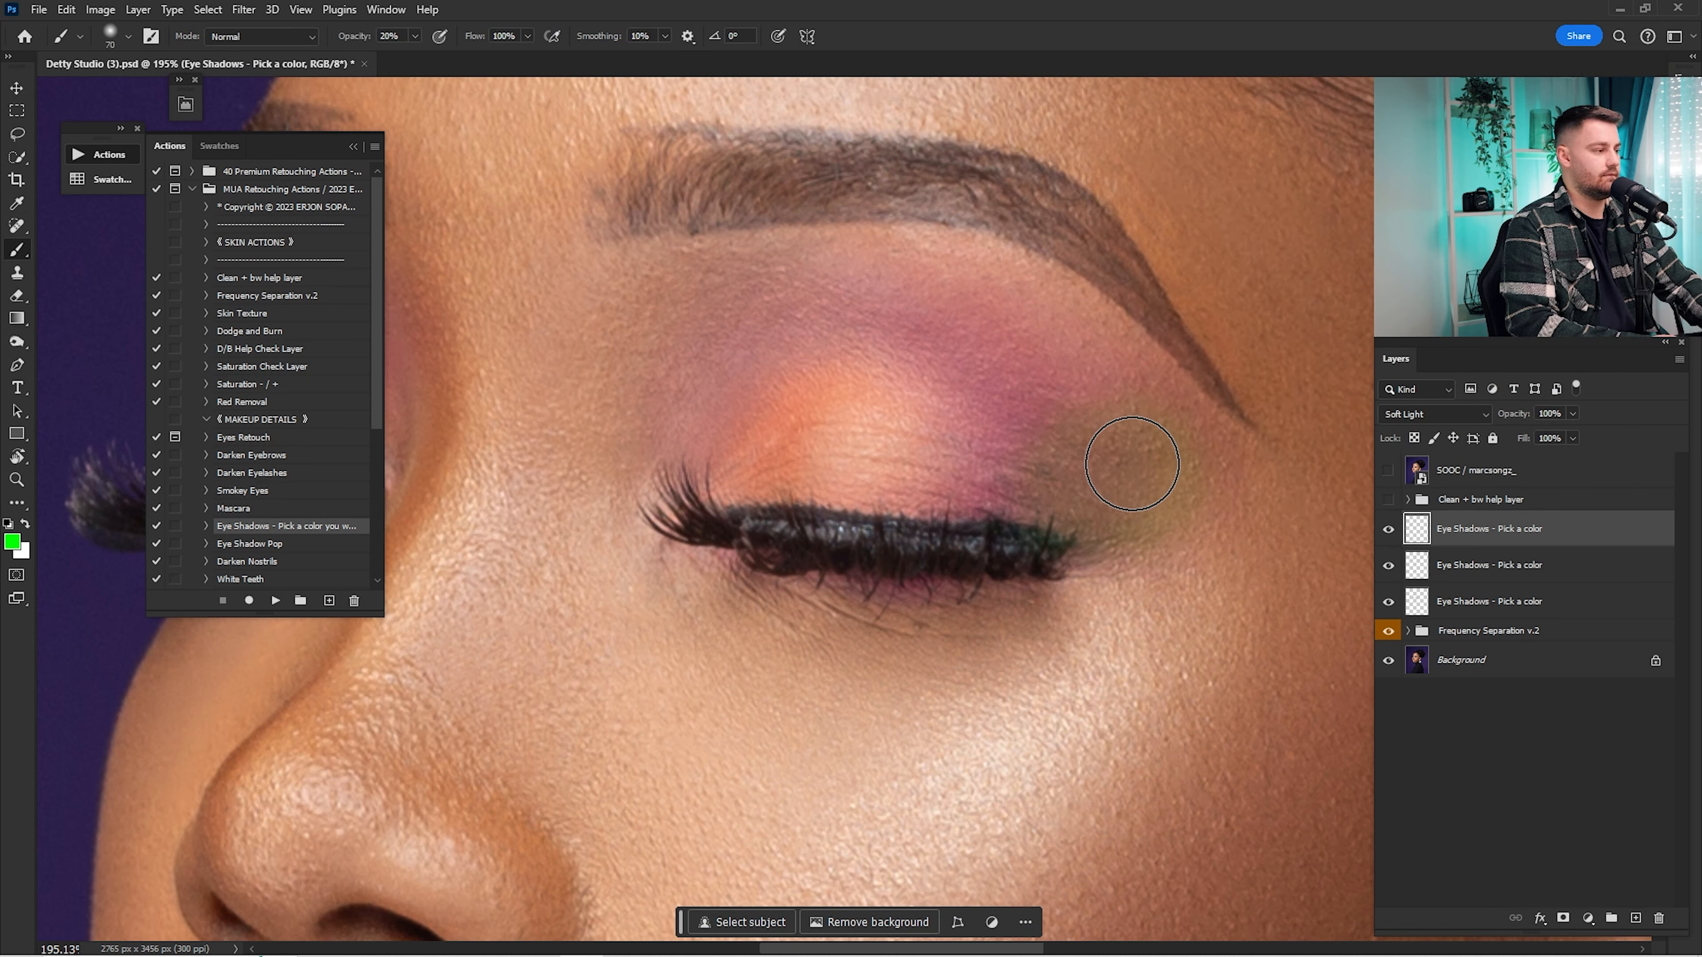
key("0")
mouse_move(1132, 486)
left_mouse_down()
mouse_move(1049, 334)
mouse_move(657, 388)
mouse_move(782, 353)
mouse_move(1031, 389)
left_mouse_up()
key("ctrl+0")
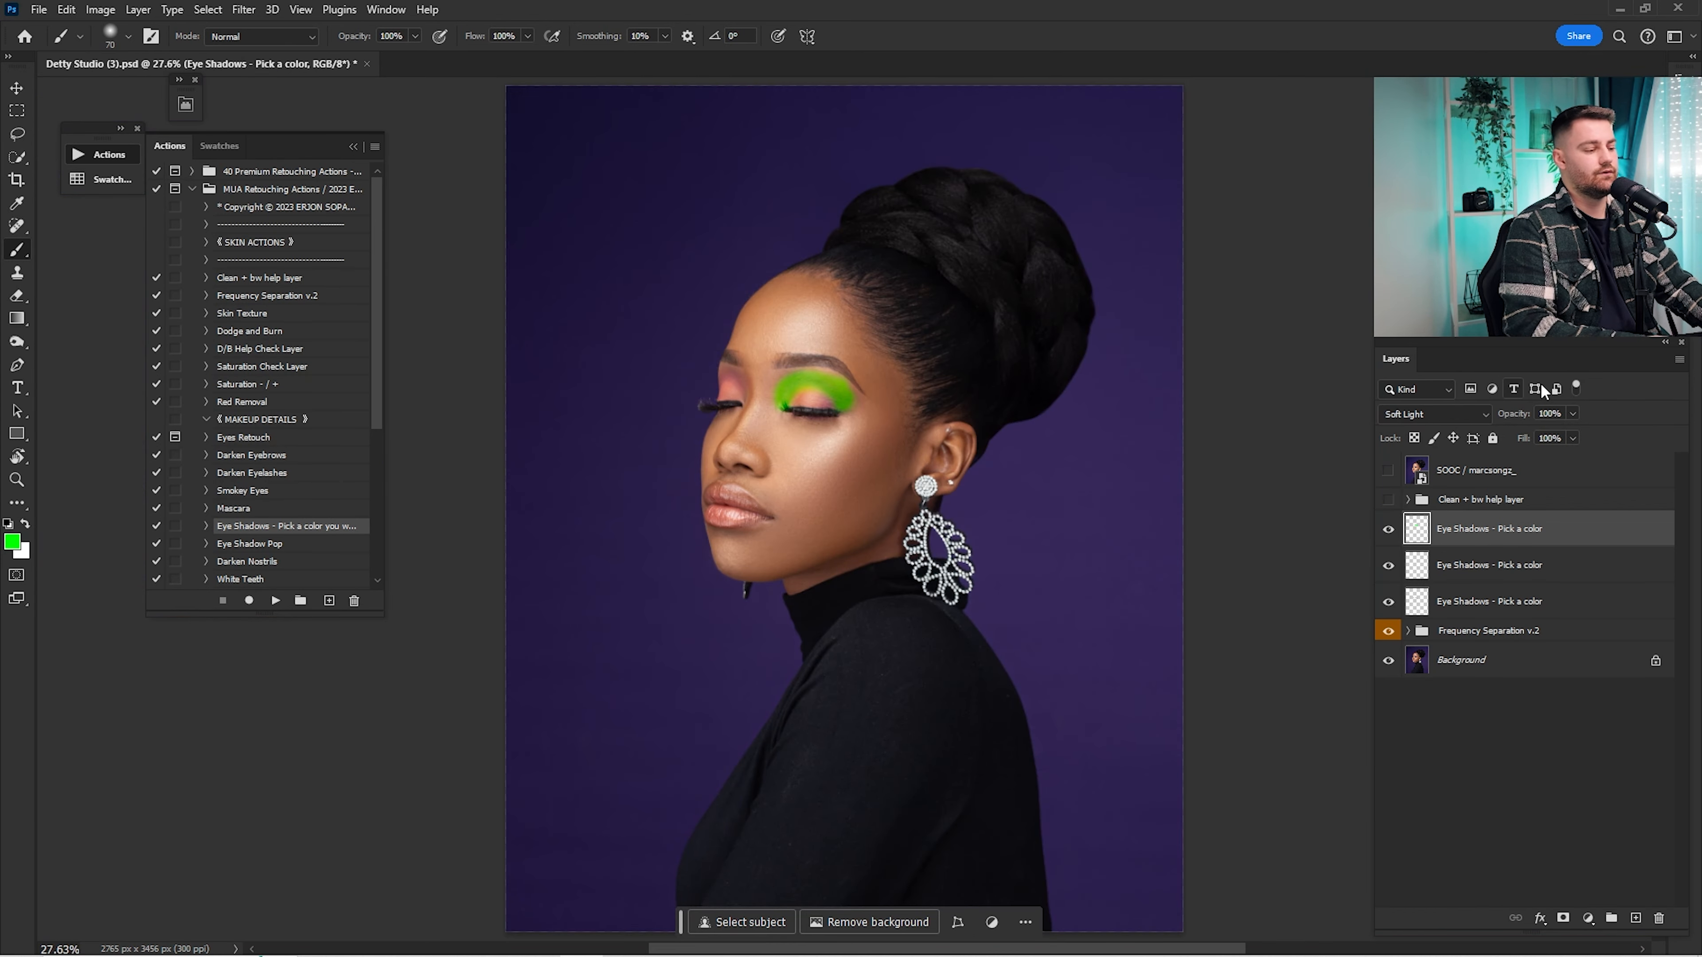
Step: Set the green eyeshadow layer's opacity to 25%, and delete that layer
type("25")
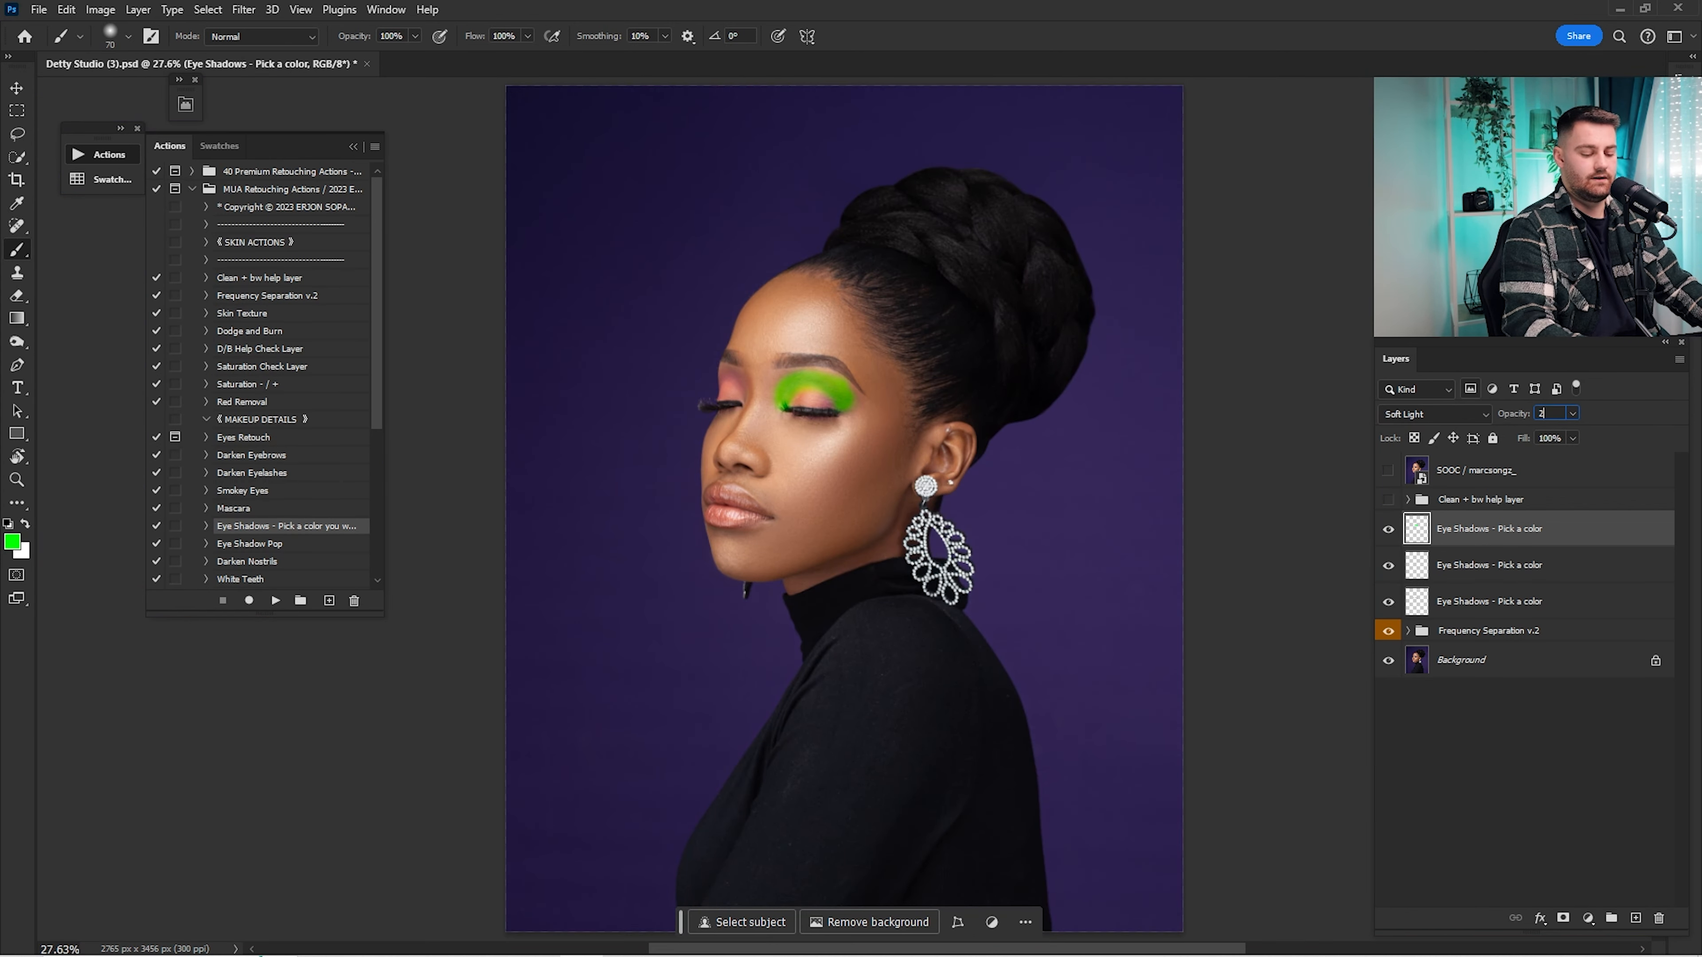
key("Return")
key("Delete")
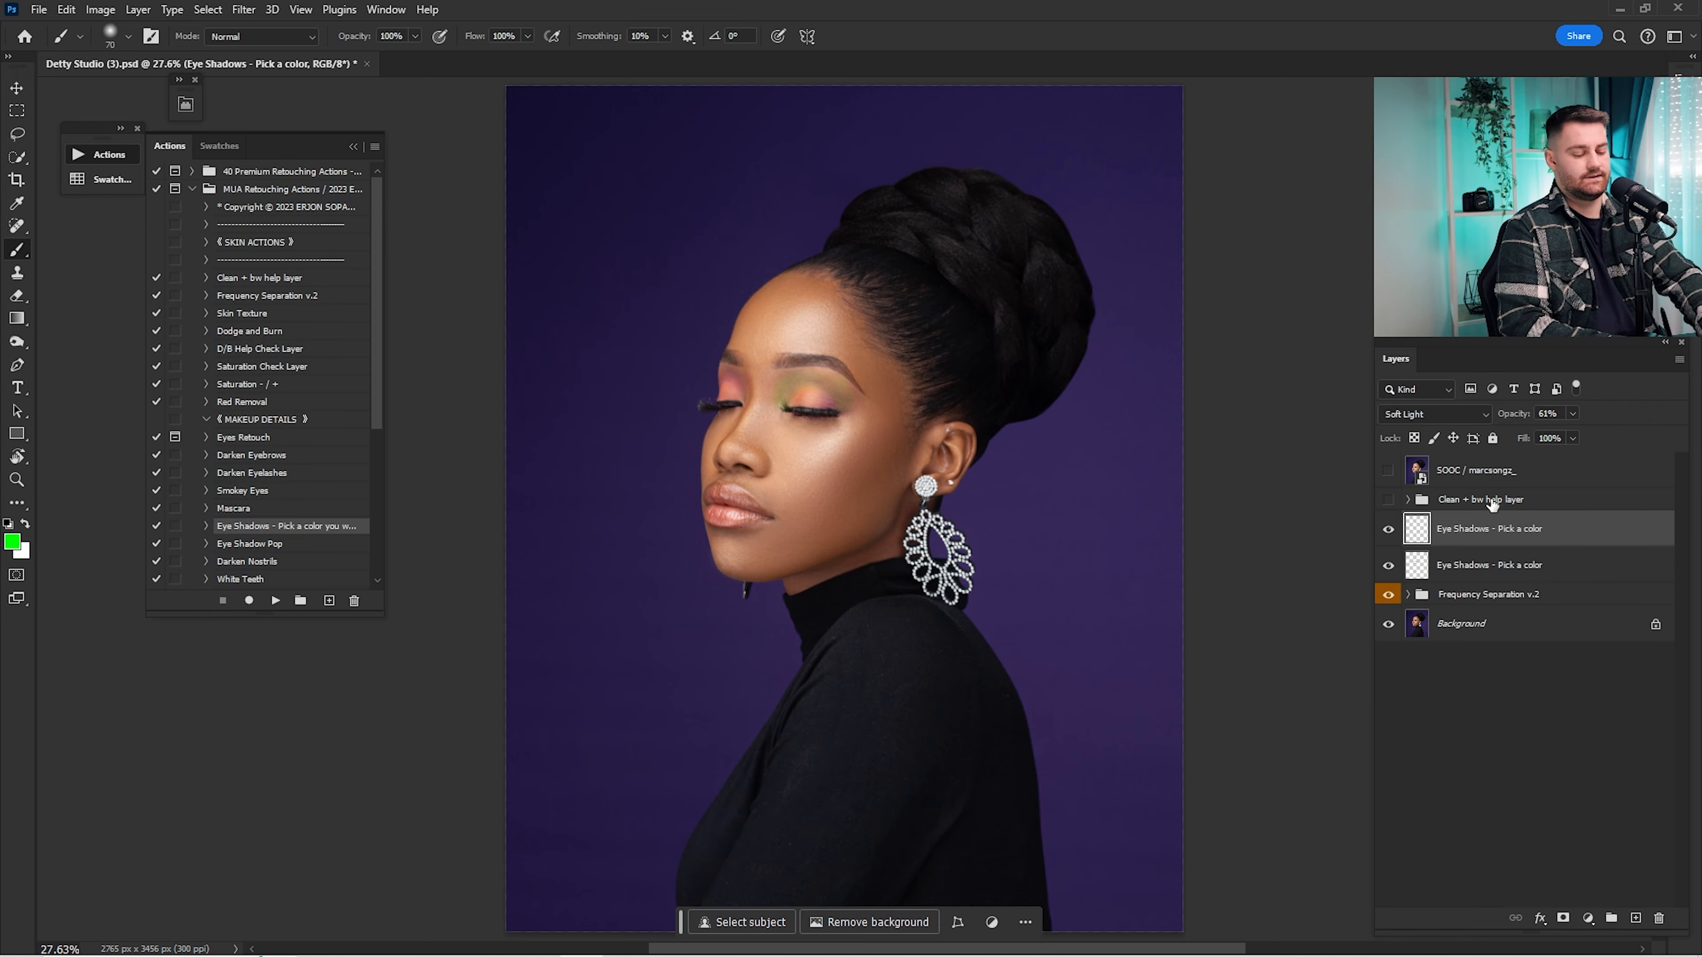
scroll(819, 413, "up", 5)
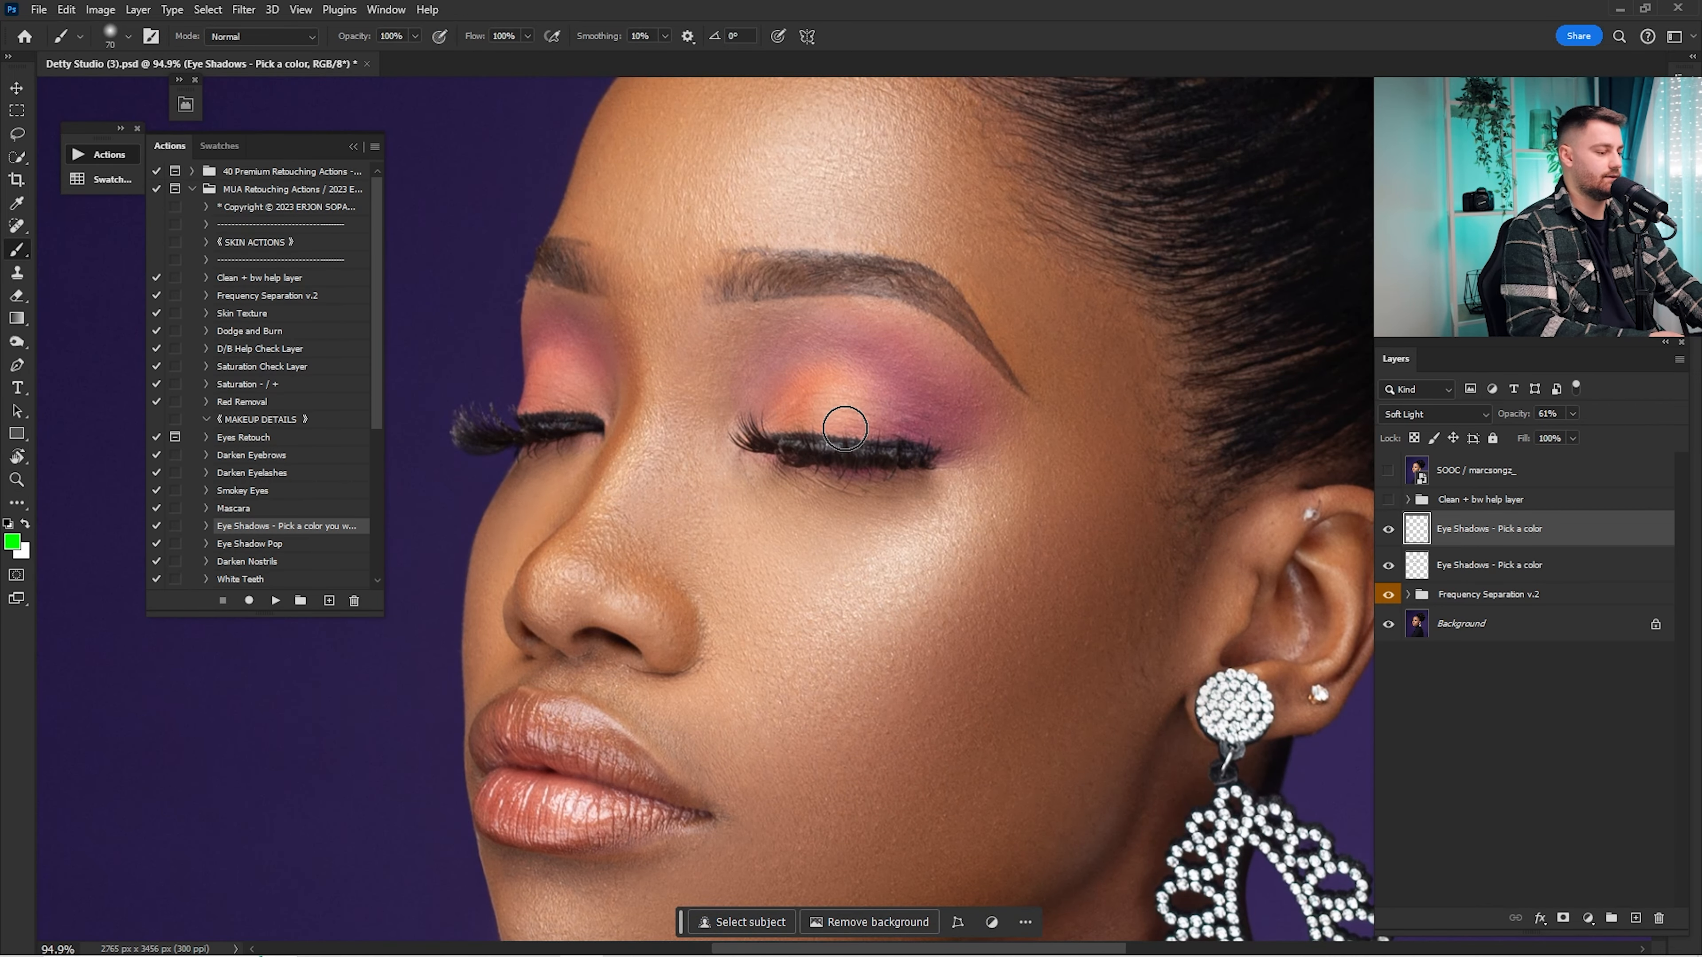
Step: Add another Eye Shadows - Pick a color layer with the retouching action and paint black along the nearer eye's lash line at 100% brush opacity
scroll(844, 429, "up", 3)
left_click(273, 602)
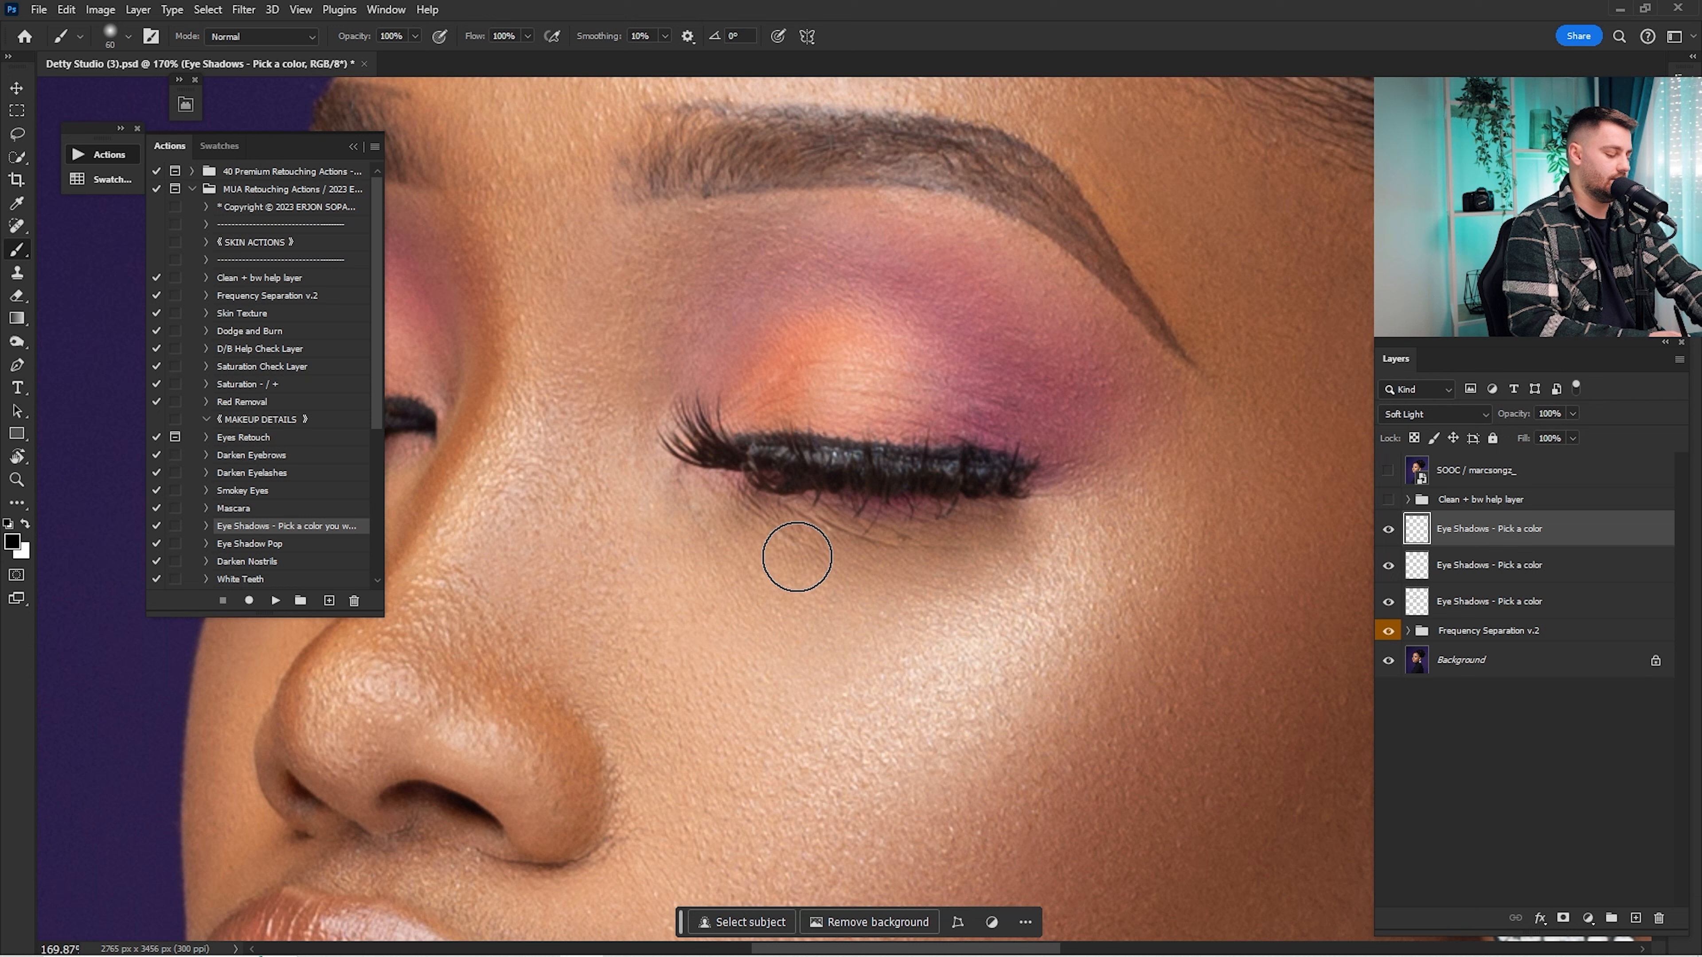
key("bracketleft")
key("bracketleft")
key("bracketleft")
key("bracketleft")
left_click_drag(718, 451, 994, 473)
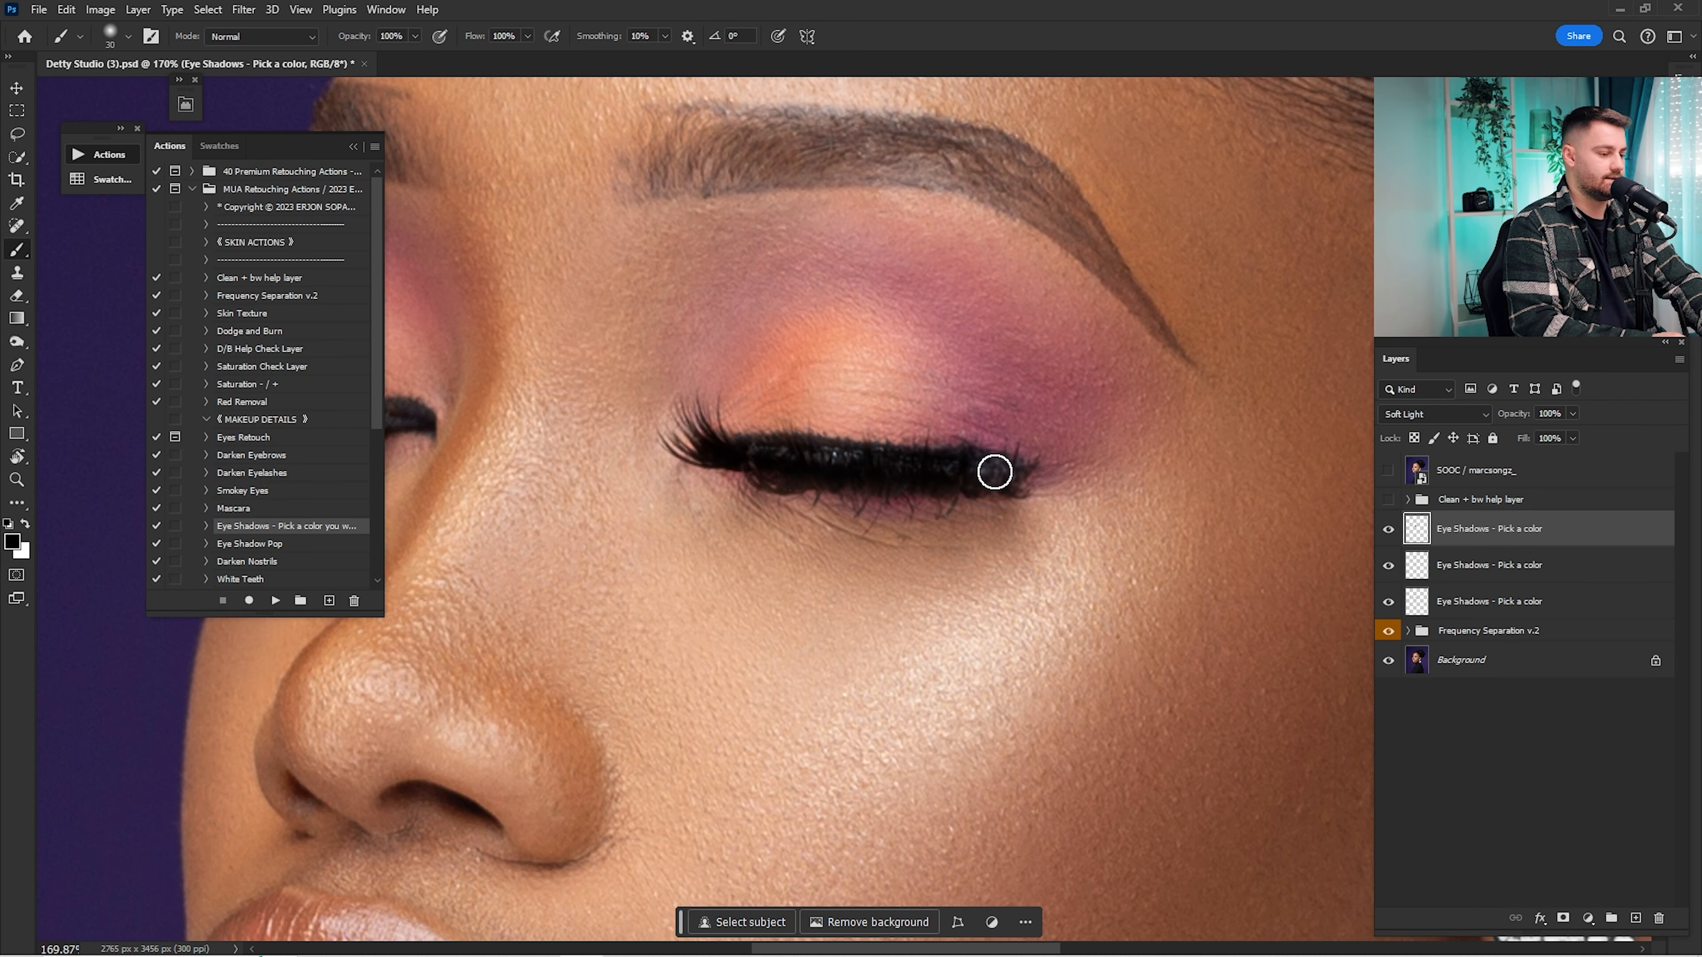
Step: Darken the outer corner of the nearer eyelid with black at 10% brush opacity
mouse_move(820, 456)
left_mouse_down()
mouse_move(728, 435)
mouse_move(867, 529)
left_mouse_up()
key("space")
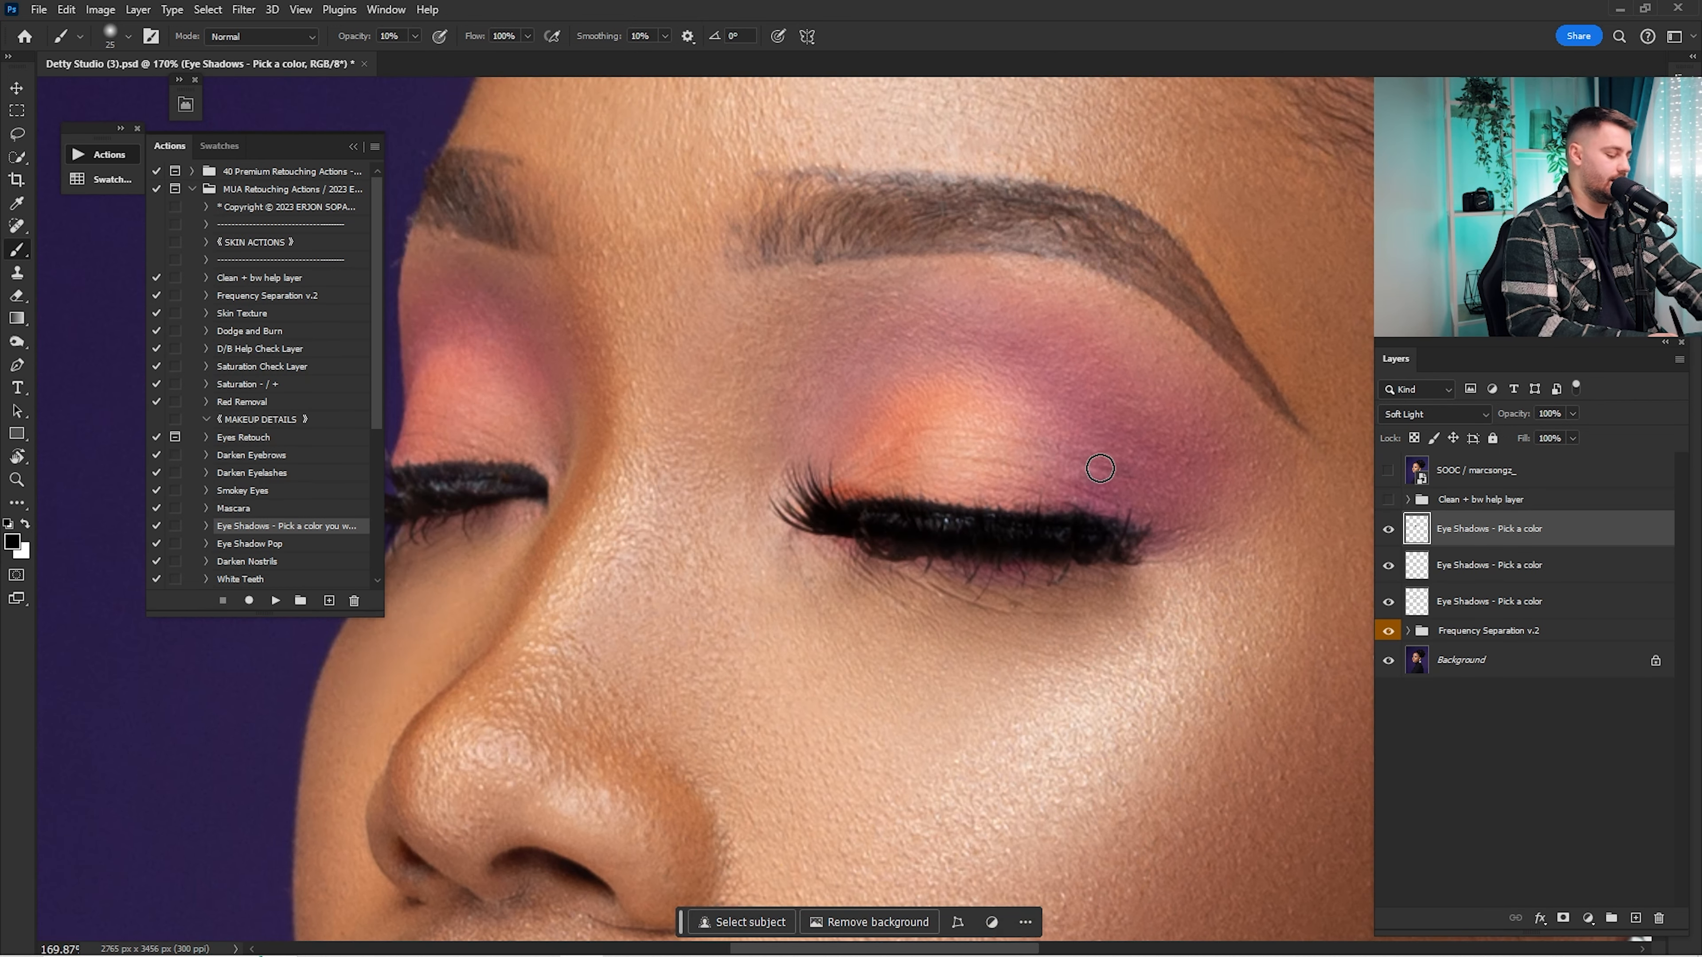
key("bracketright")
left_click_drag(1140, 482, 1052, 510)
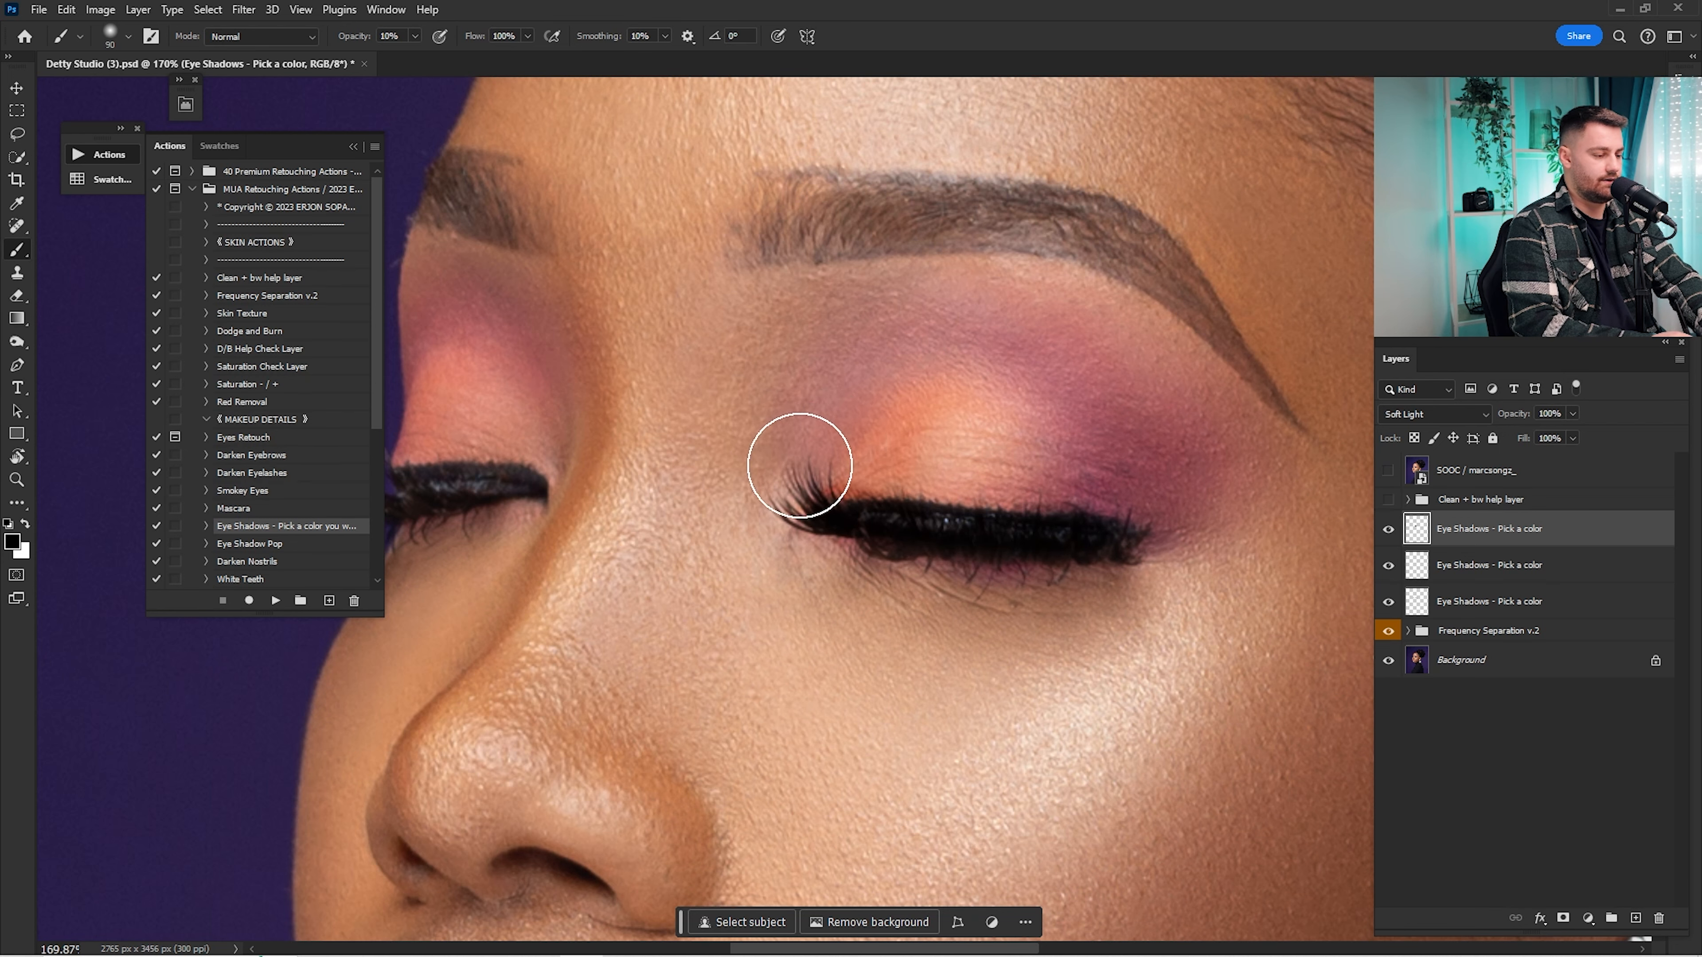
Step: Shade the farther eye's lash line and the nearer eyelid's inner corner with black at 10% opacity, adjusting the brush size to each area
key("space")
left_click_drag(694, 506, 1027, 506)
key("bracketleft")
key("bracketleft")
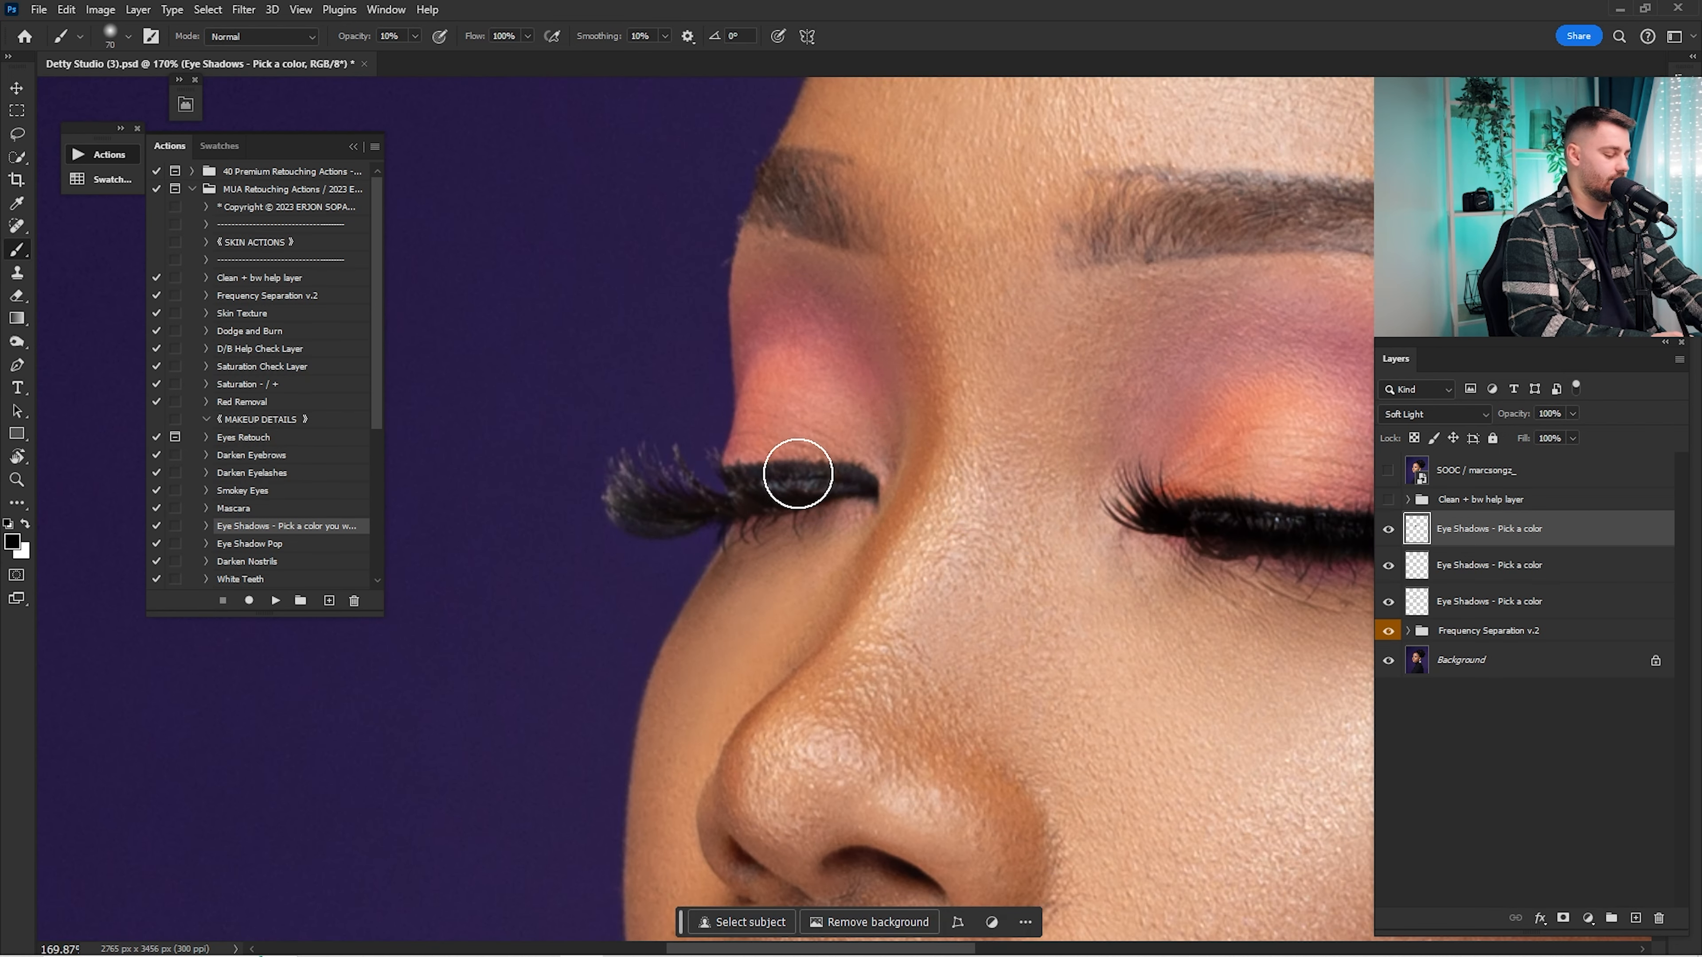
key("bracketleft")
key("bracketleft")
key("bracketleft")
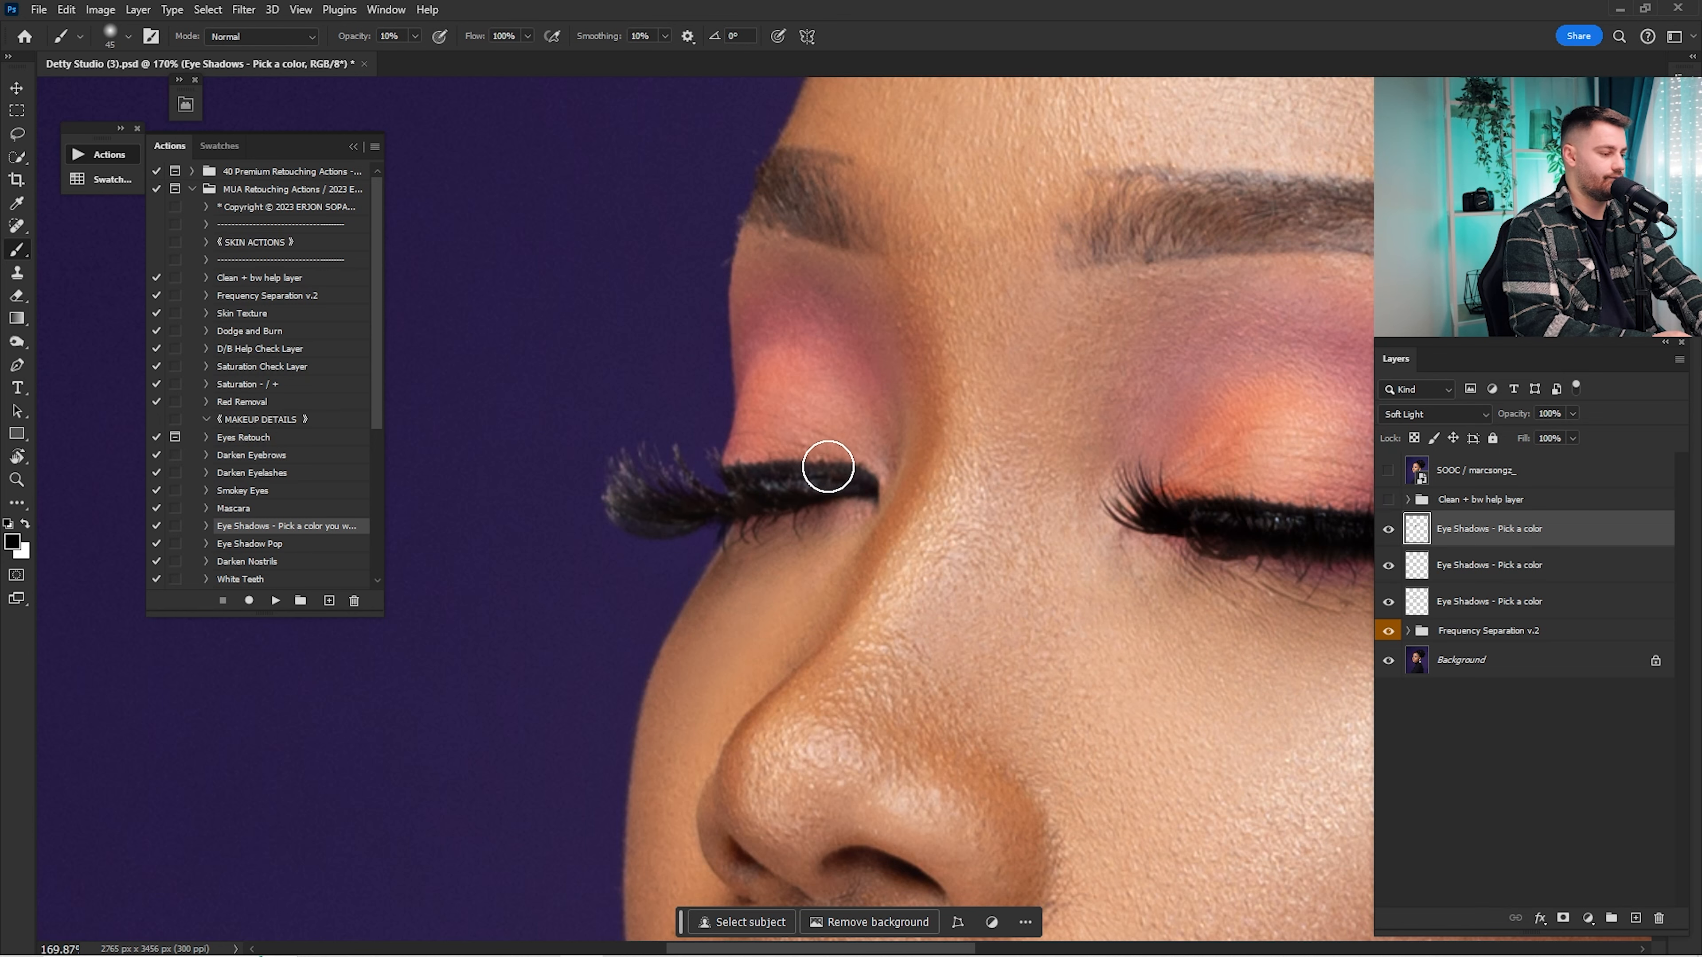
key("space")
left_click_drag(1074, 472, 732, 505)
key("bracketright")
key("bracketright")
key("bracketright")
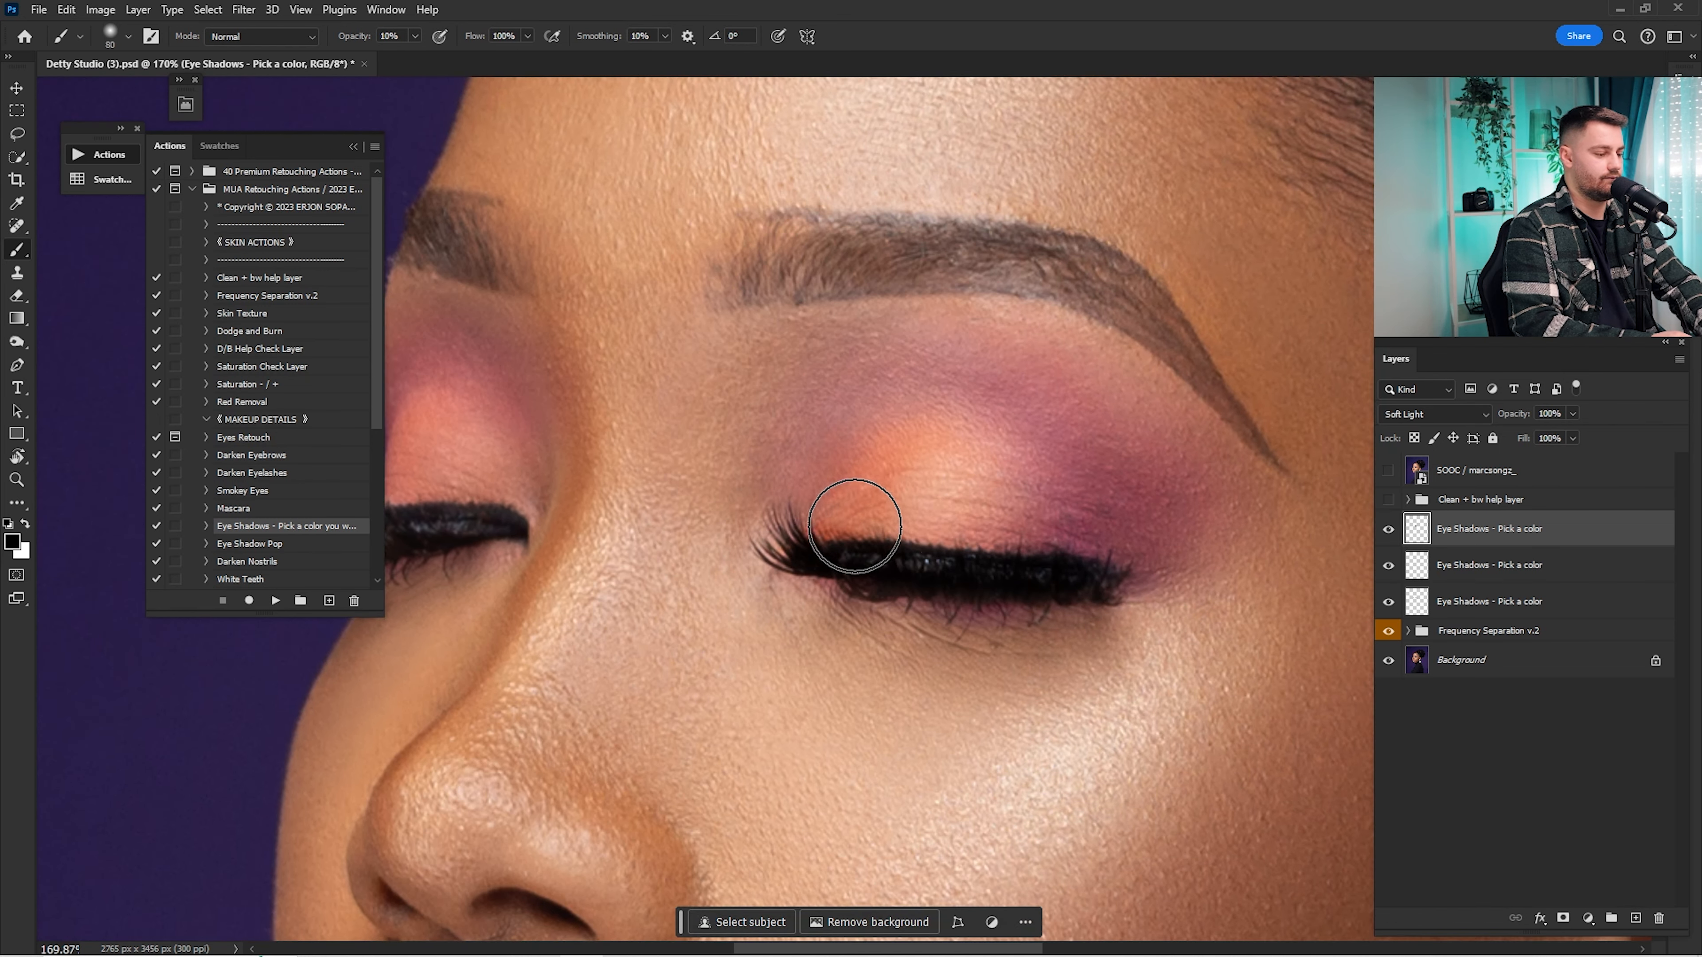
Step: Brighten the centre of the eyelids with white at 10% brush opacity, using a soft brush of about 100 px
left_click(25, 523)
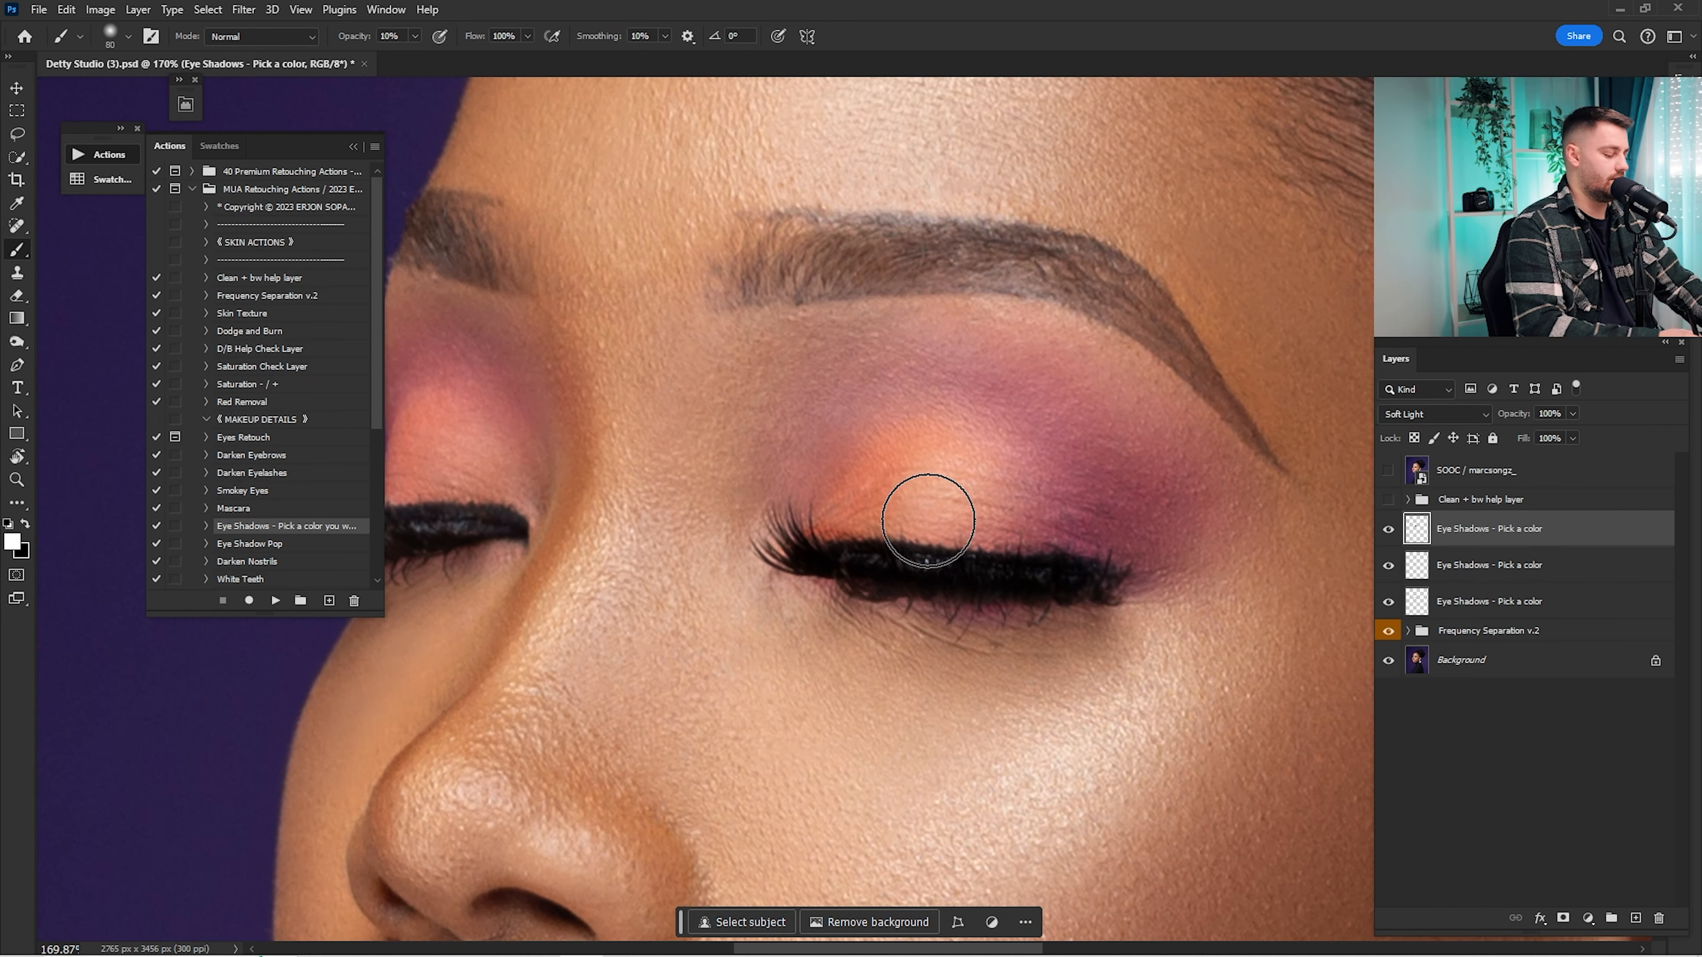
key("bracketright")
key("bracketright")
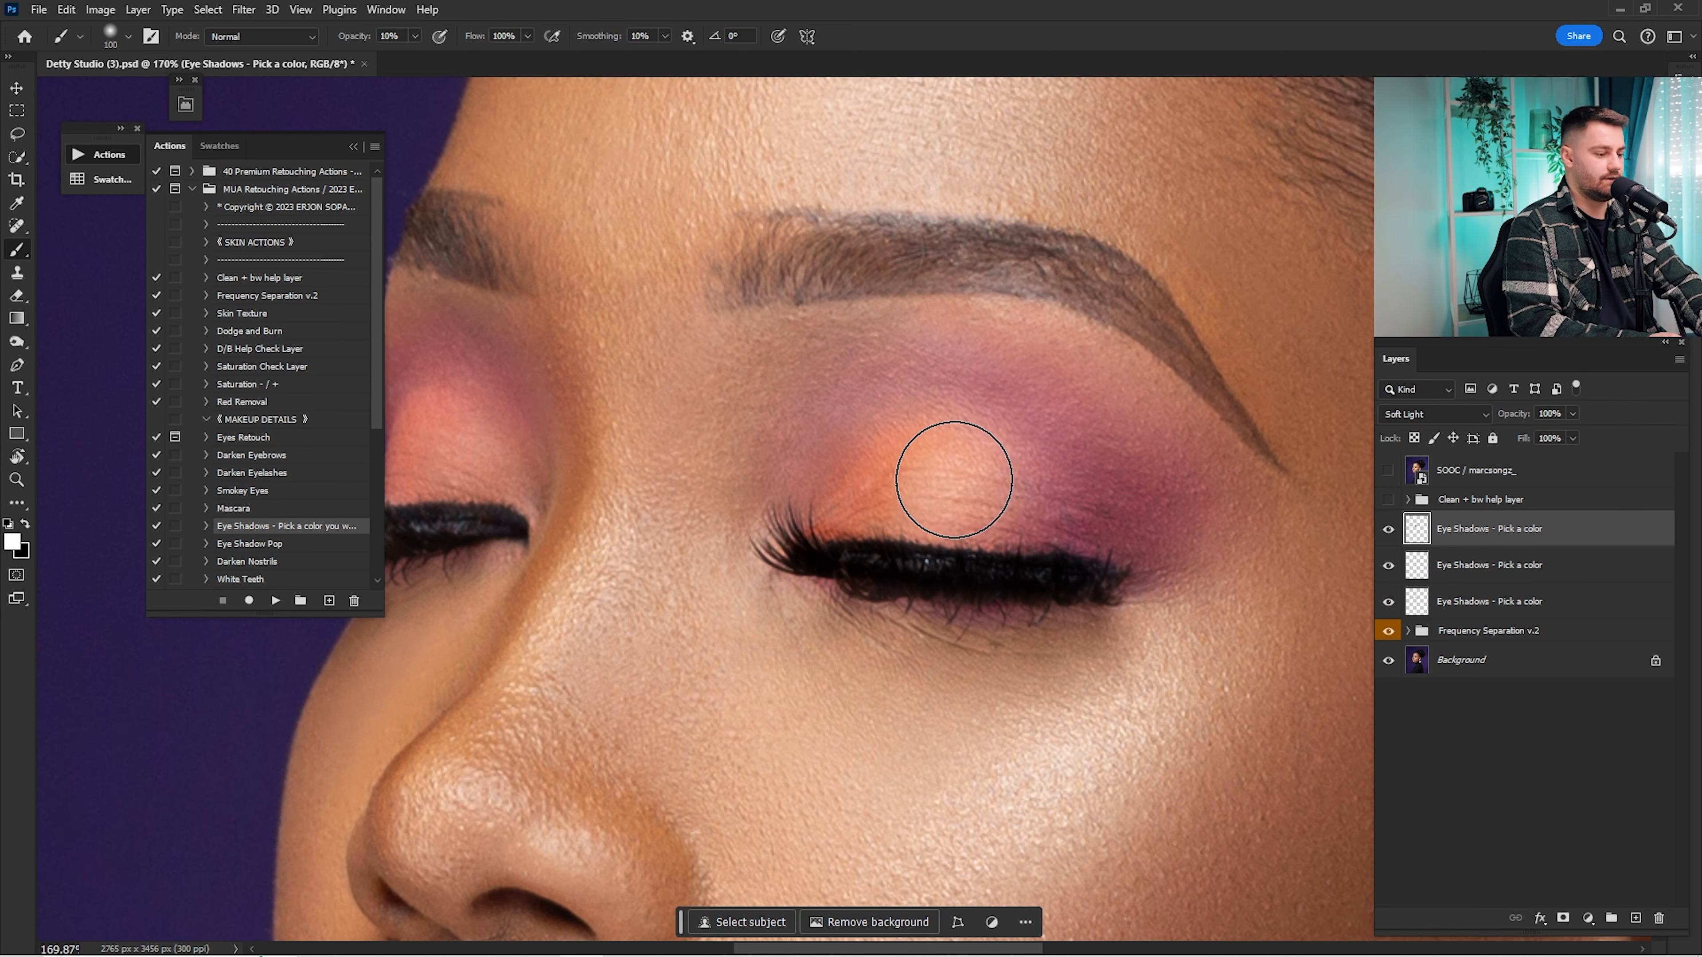
mouse_move(949, 488)
left_mouse_down()
mouse_move(919, 487)
mouse_move(984, 506)
left_mouse_up()
key("space")
left_click_drag(764, 444, 1094, 478)
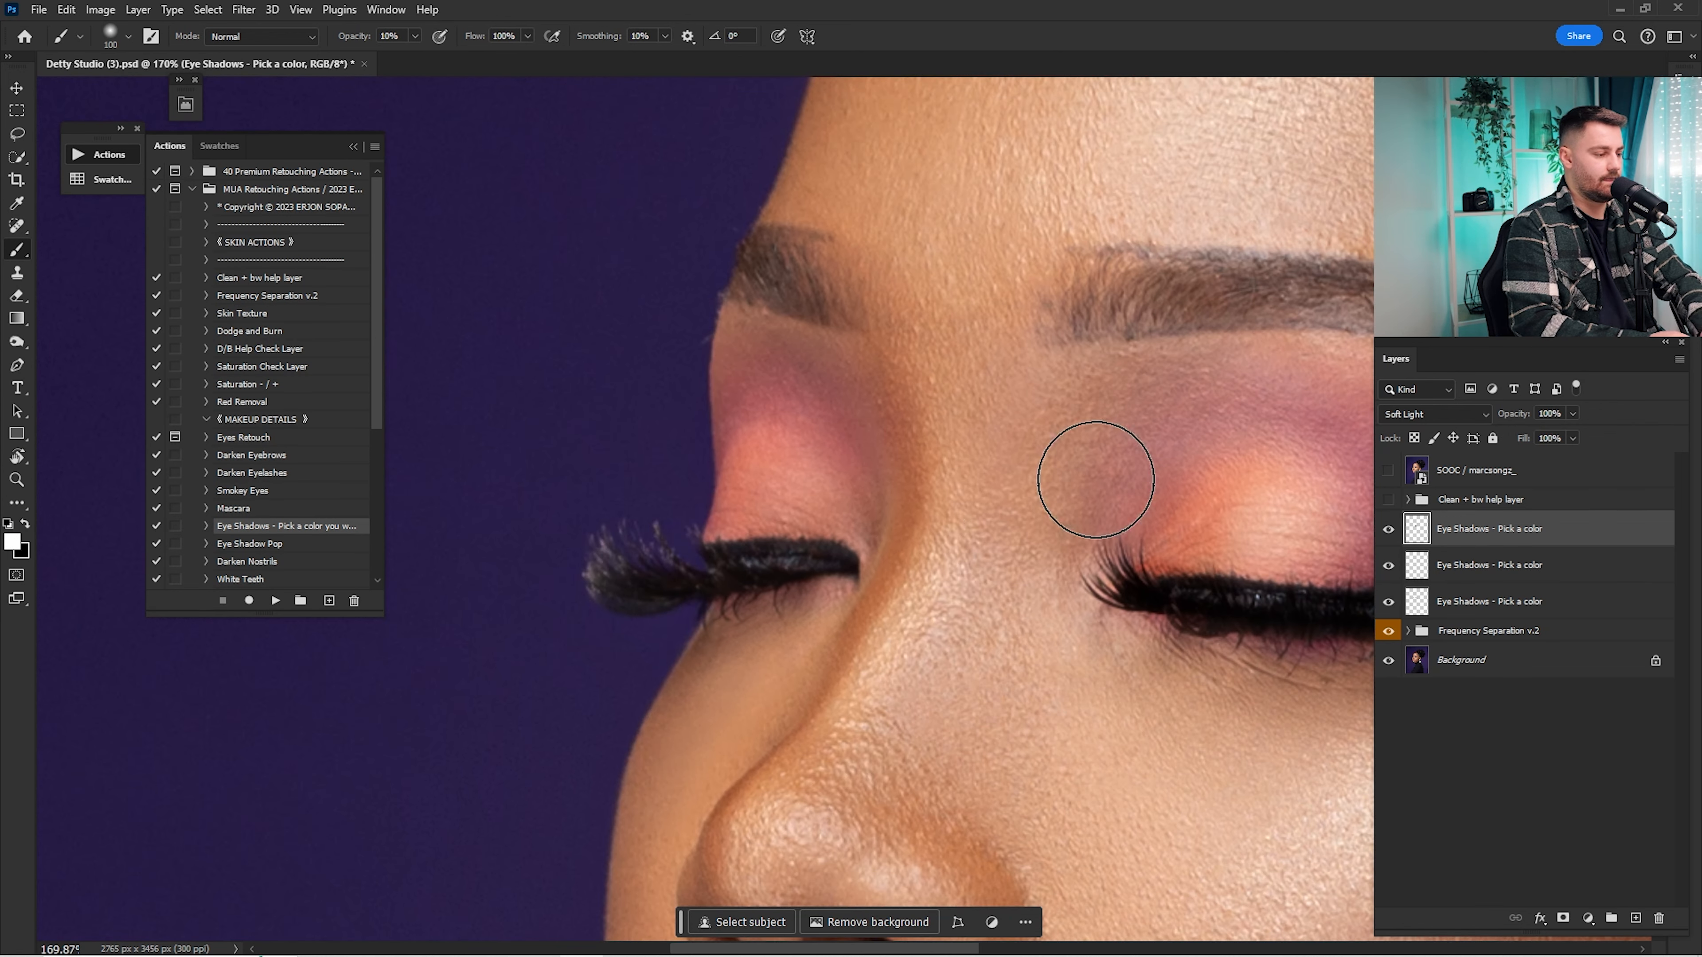
key("bracketleft")
Step: Compare the image with and without the black-and-white eyeshadow shading layer and set that layer's opacity to 35%
key("ctrl+0")
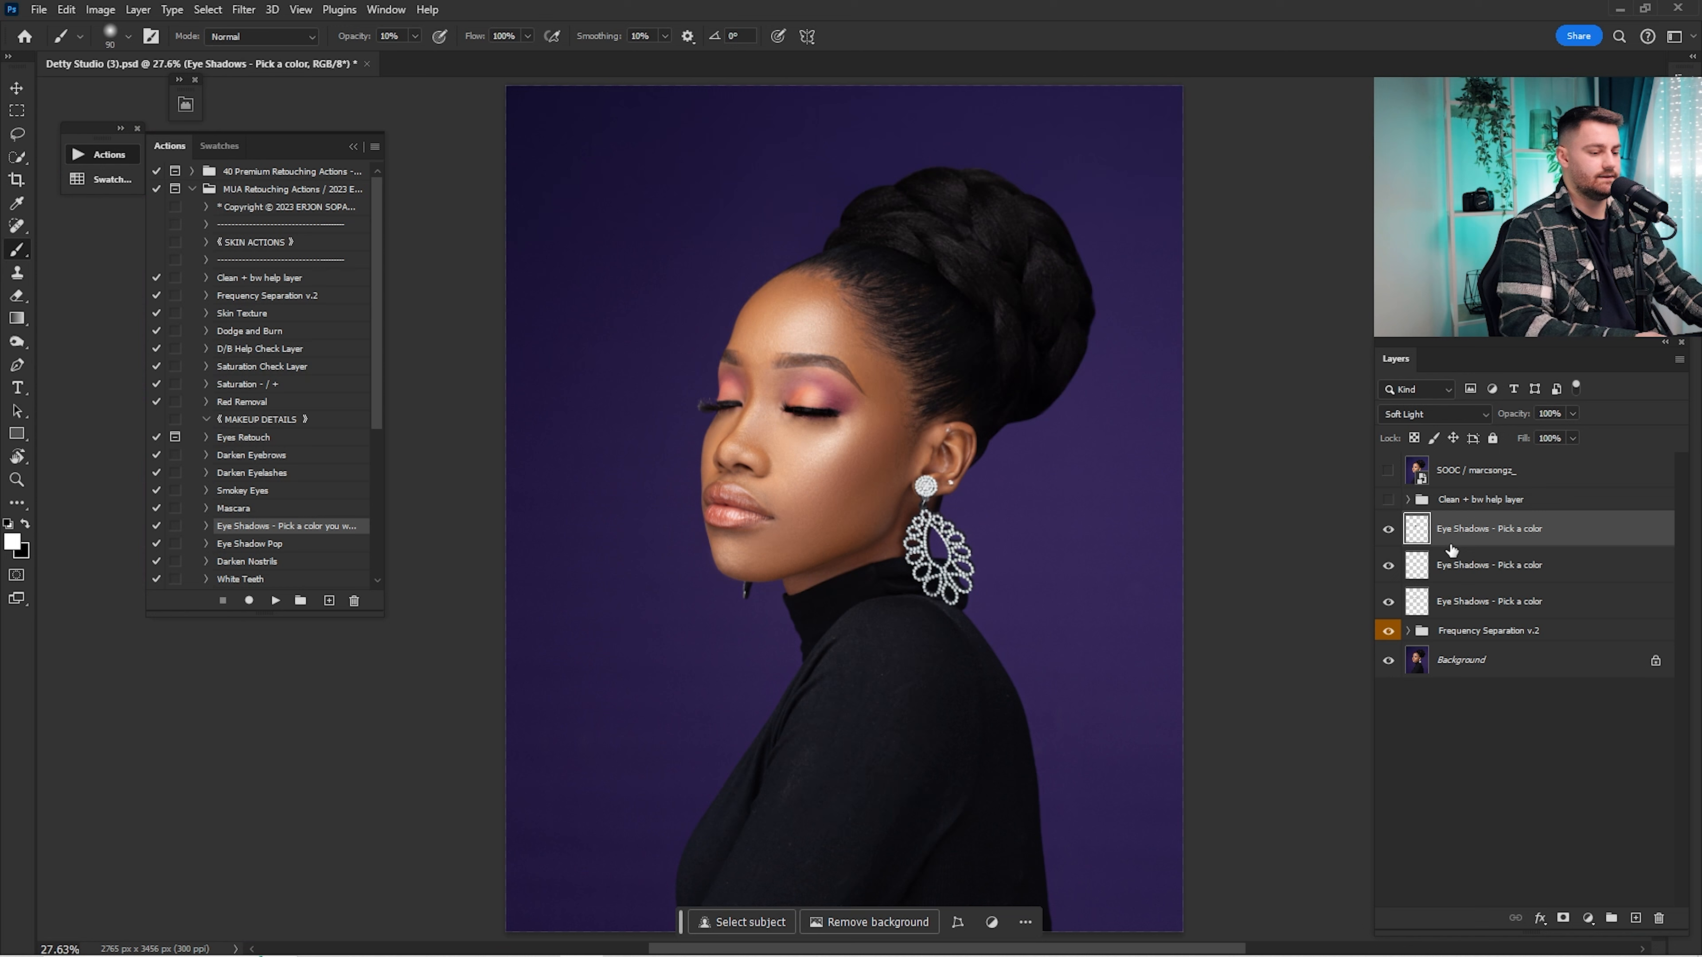
left_click(1387, 529)
left_click(1388, 531)
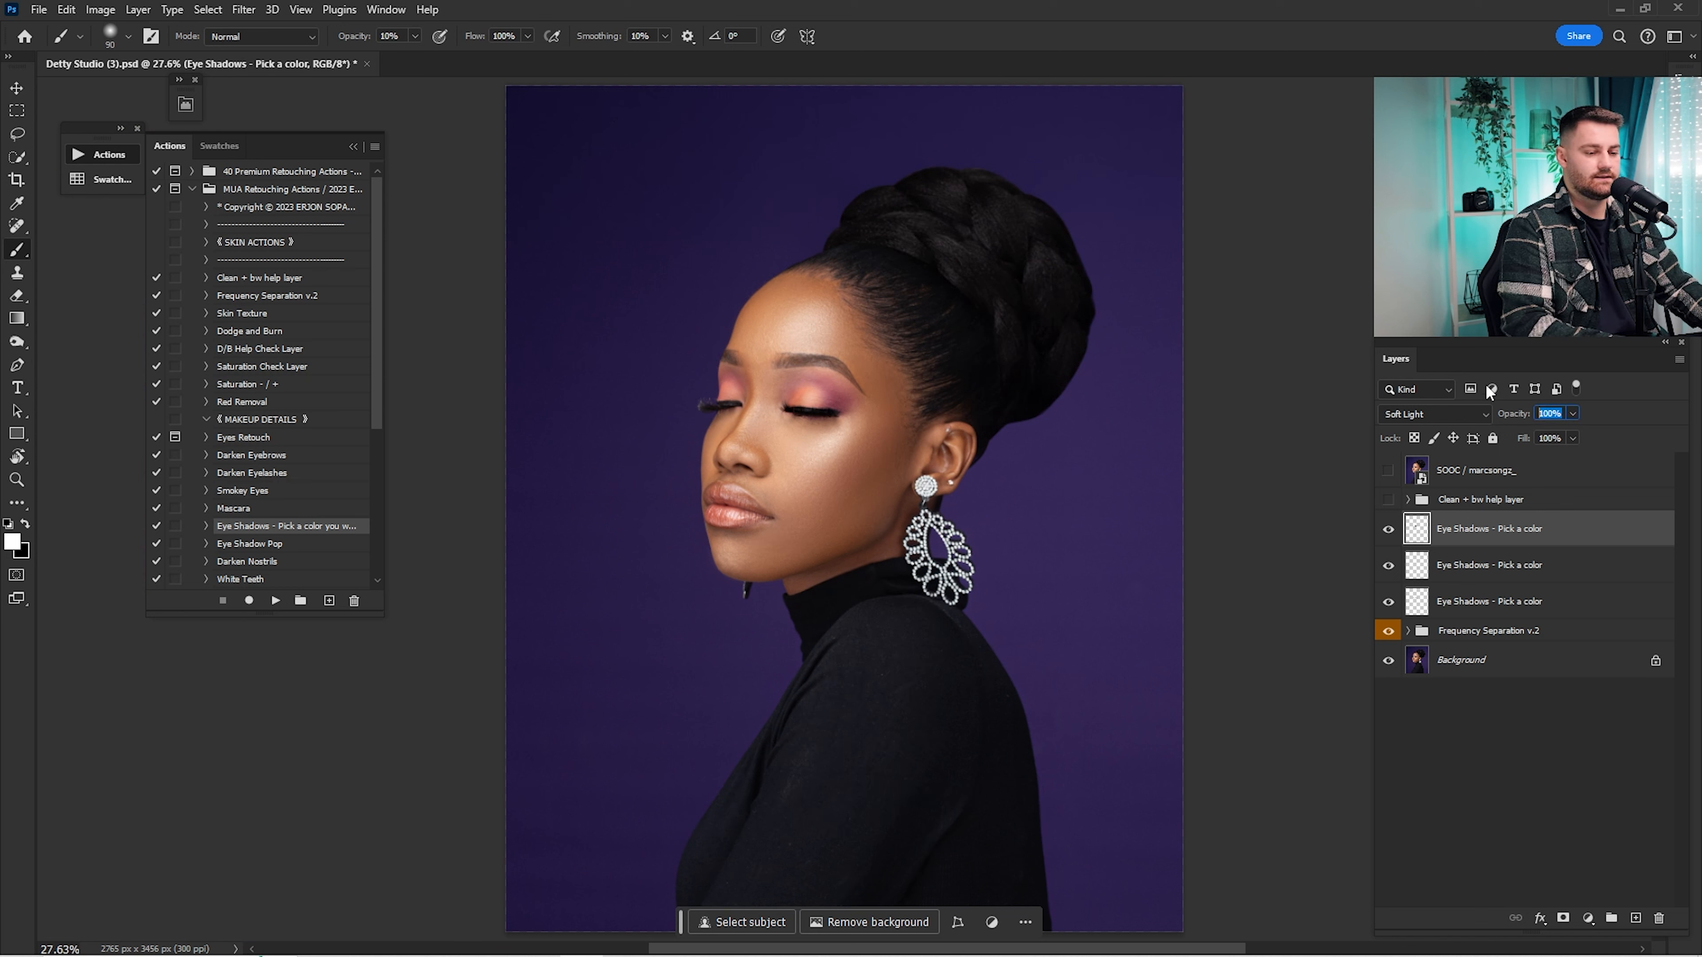
type("35")
key("Return")
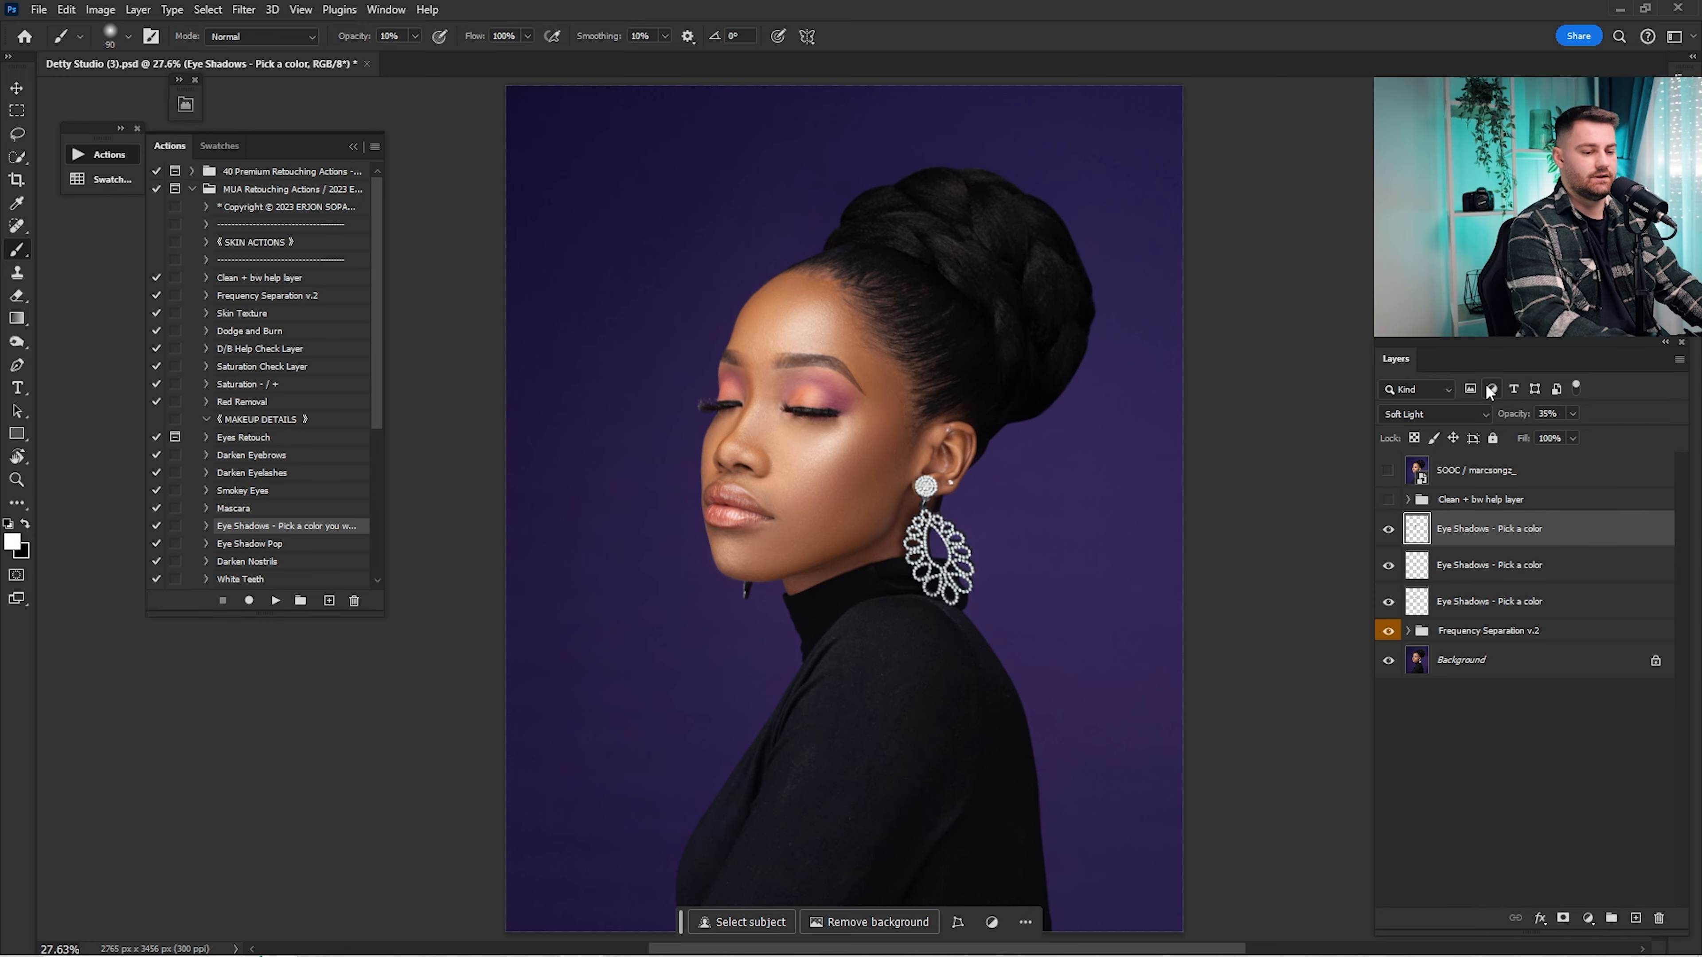
Step: Run the Eye Shadow Pop action and reveal its effect over the nearer eyelid by painting white on the mask, raising brush opacity to 100%
left_click(274, 544)
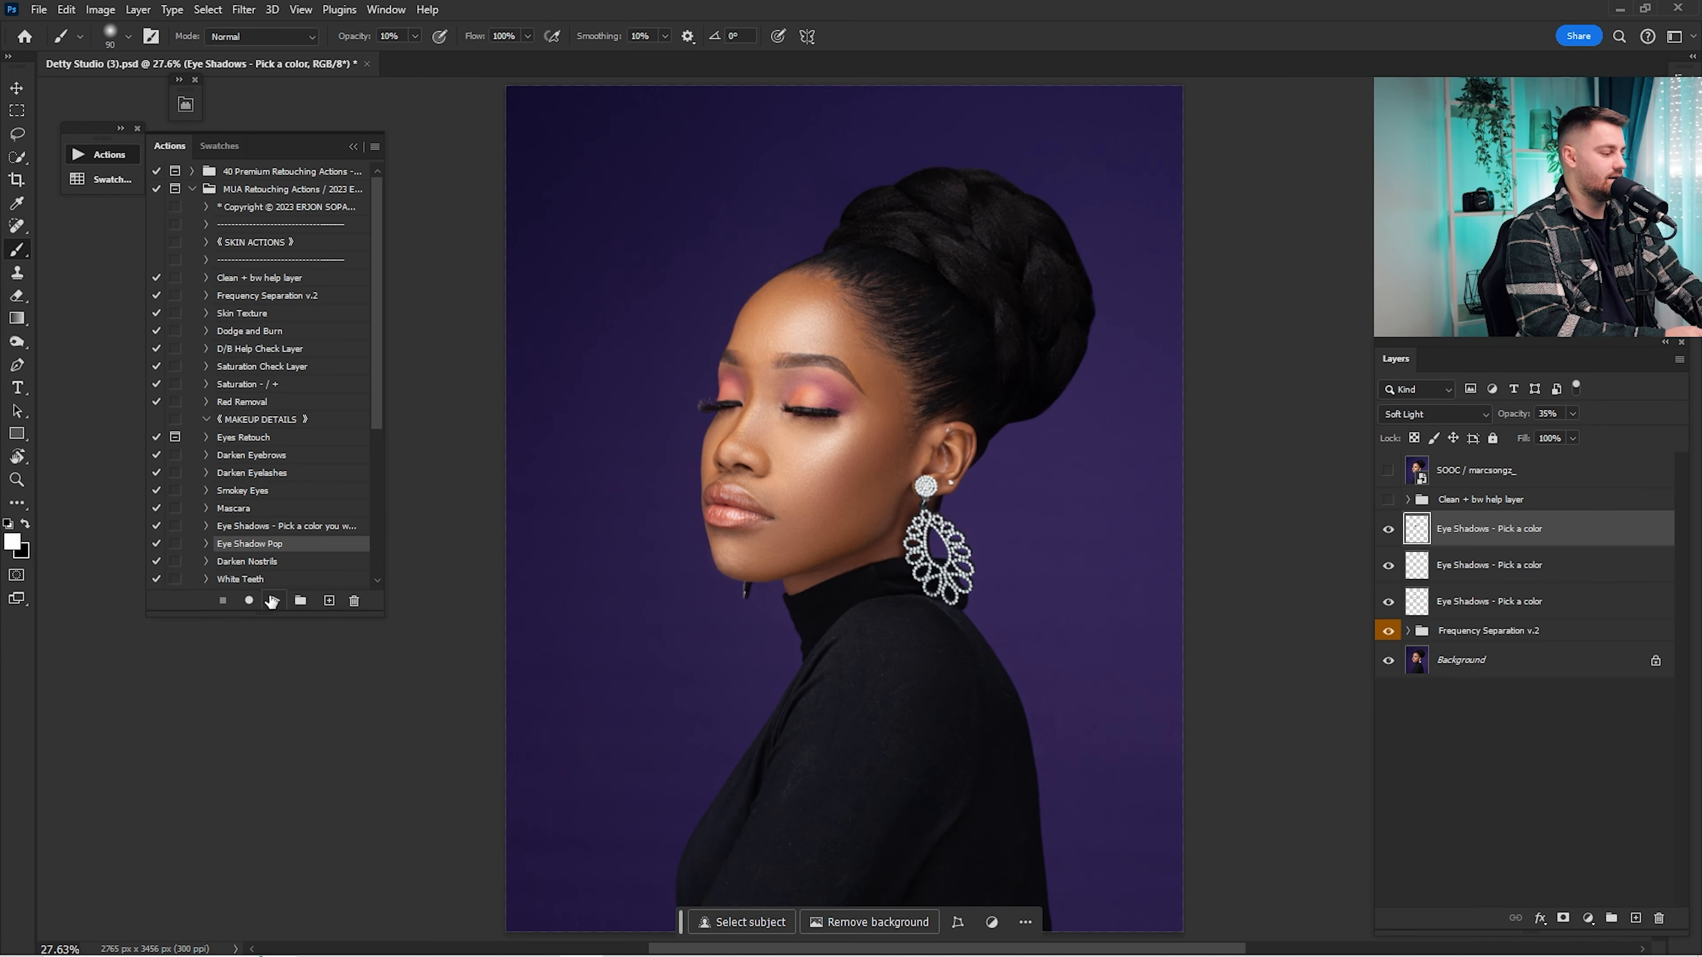
left_click(275, 603)
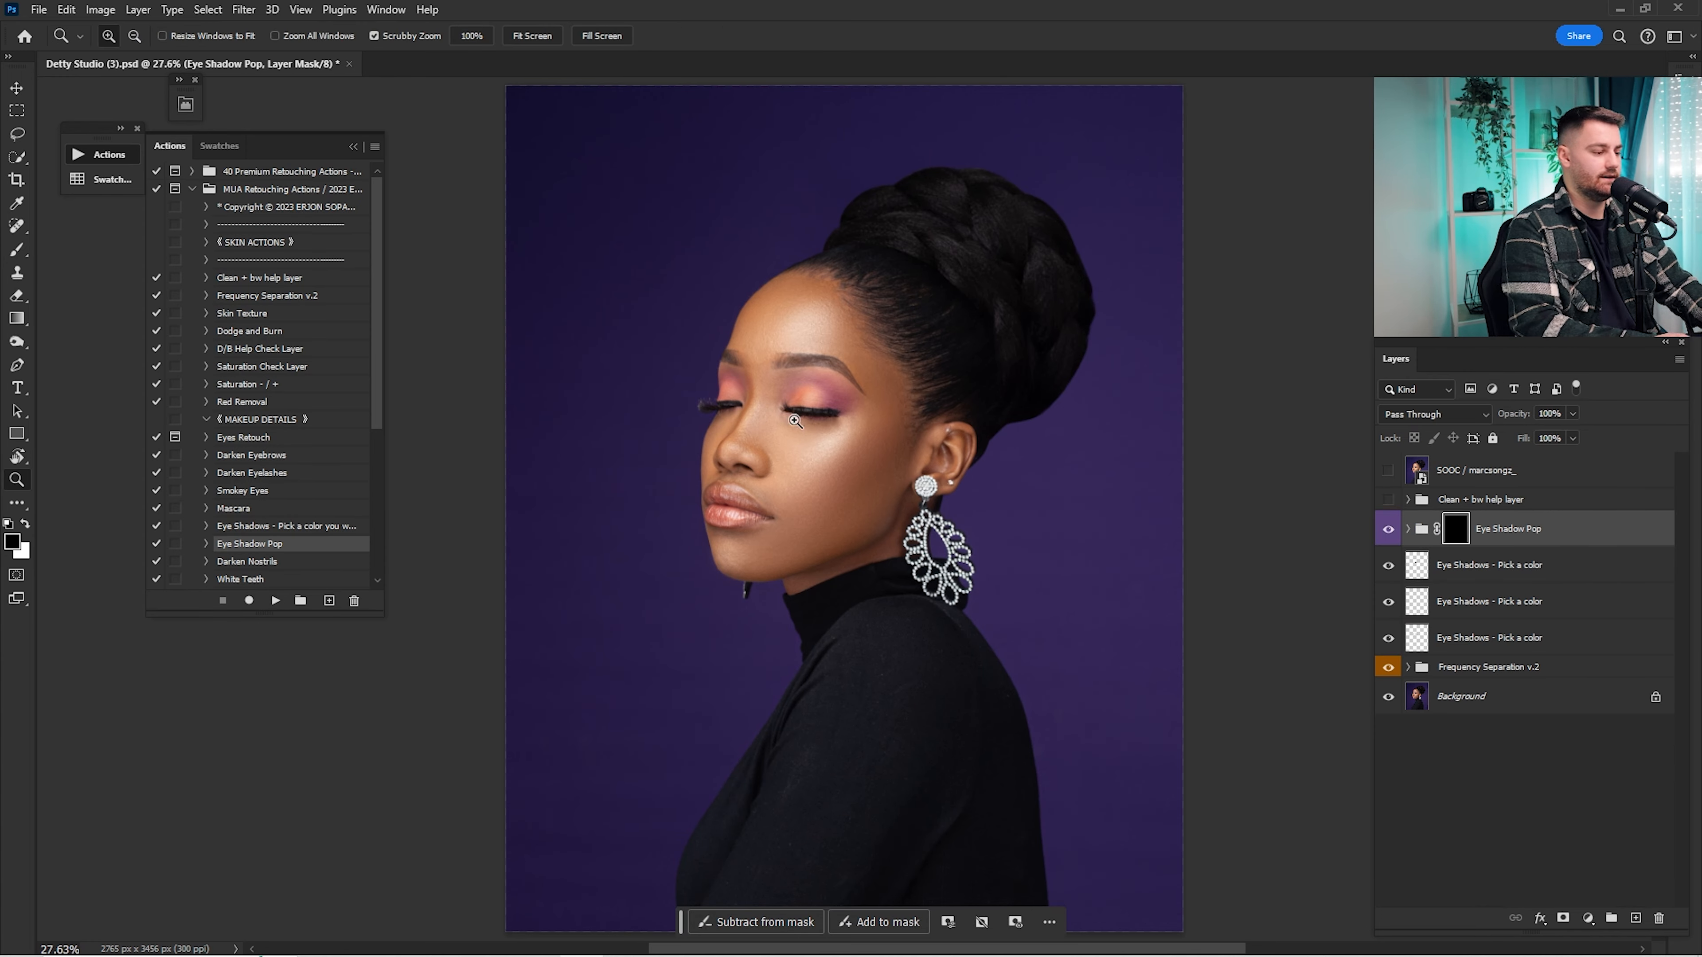
left_click(881, 455)
key("b")
key("x")
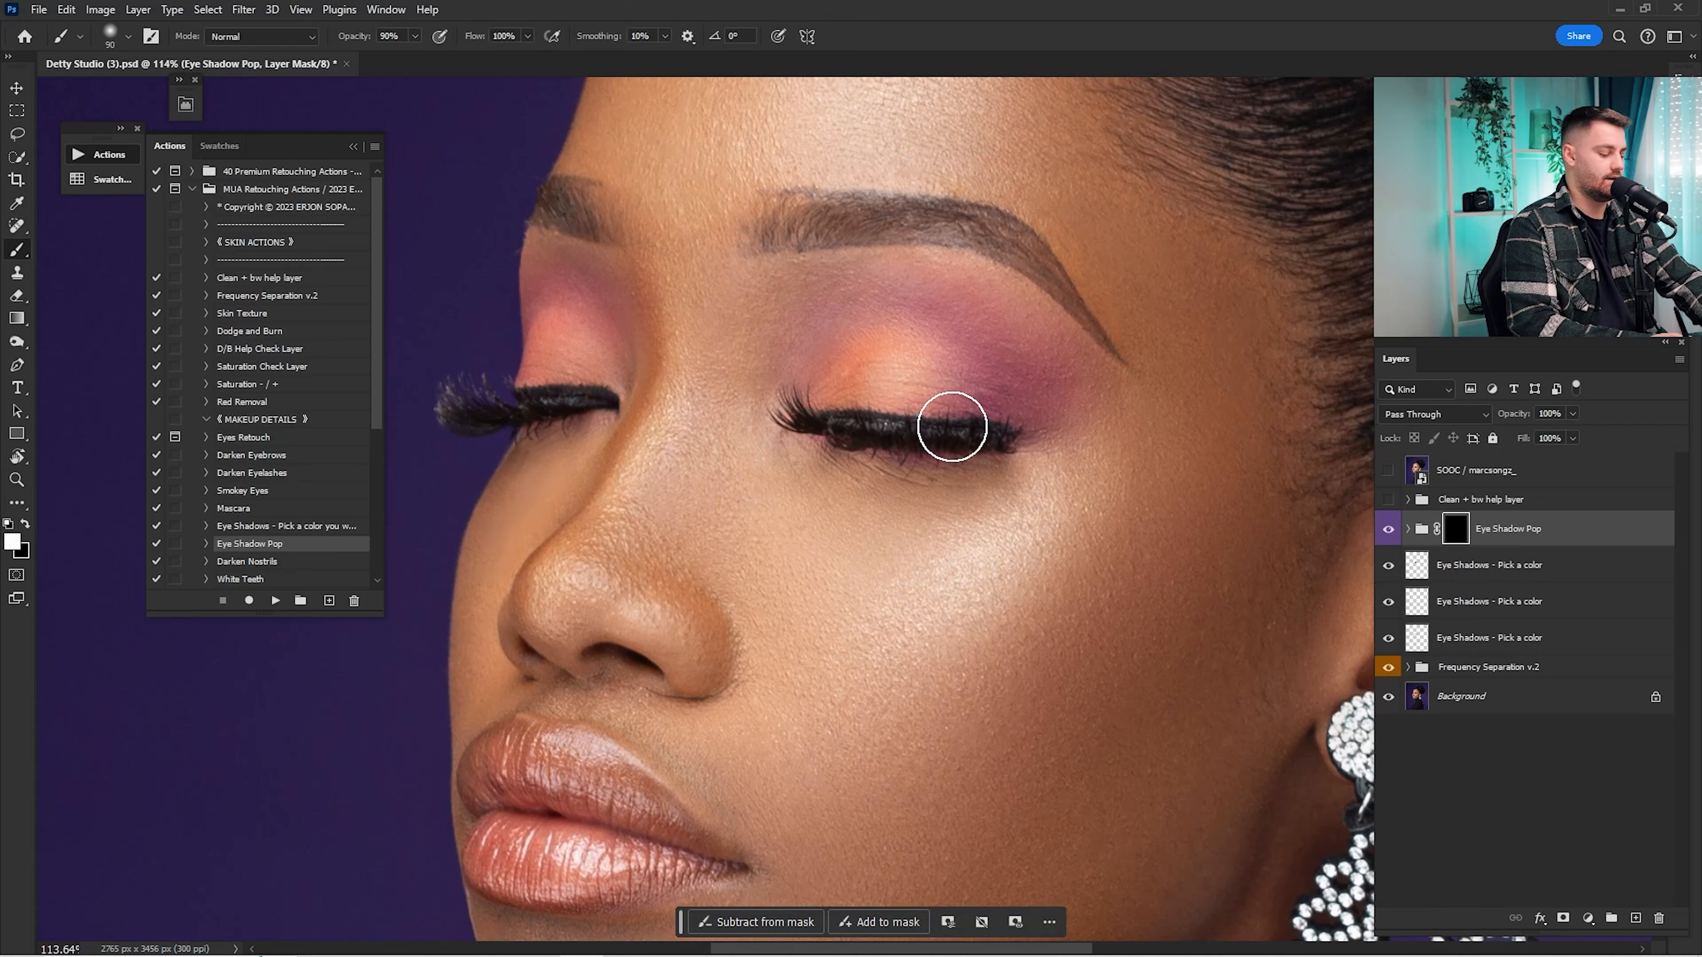
mouse_move(850, 354)
left_mouse_down()
mouse_move(805, 376)
mouse_move(821, 381)
mouse_move(868, 325)
mouse_move(957, 330)
mouse_move(1017, 393)
mouse_move(879, 361)
mouse_move(915, 372)
left_mouse_up()
key("]")
key("]")
key("0")
key("[")
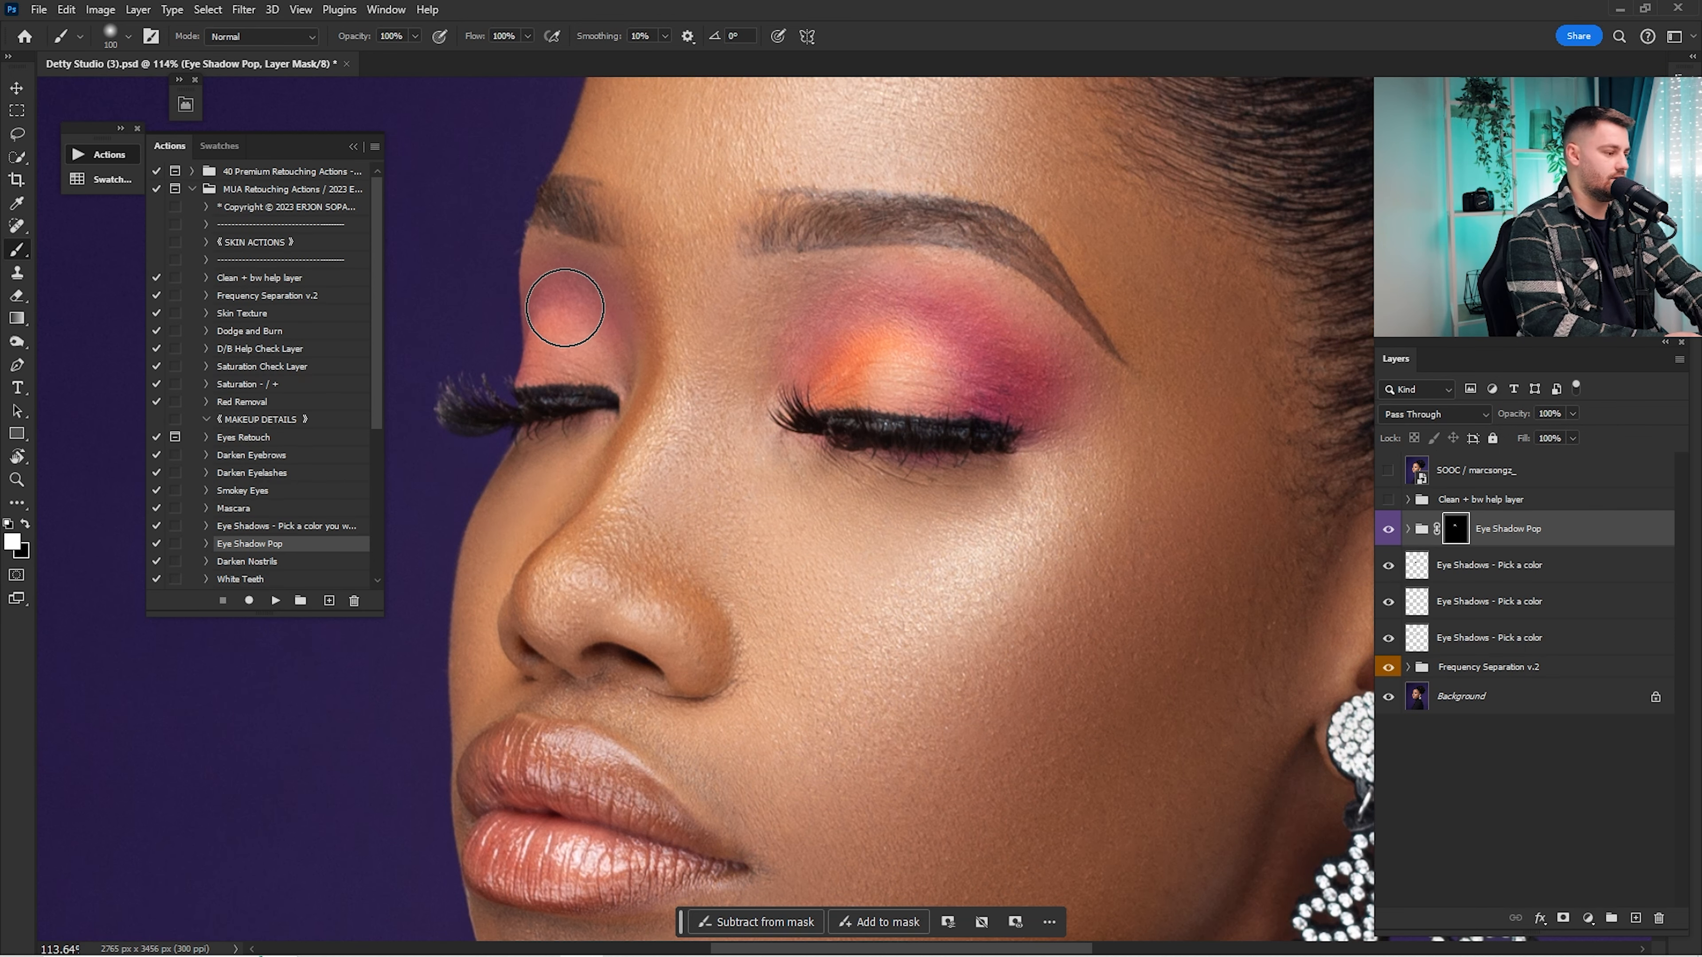
Step: Reveal the Eye Shadow Pop effect over the farther eyelid and set the group's opacity to 35%
mouse_move(562, 326)
left_mouse_down()
mouse_move(601, 312)
mouse_move(570, 327)
left_mouse_up()
key("x")
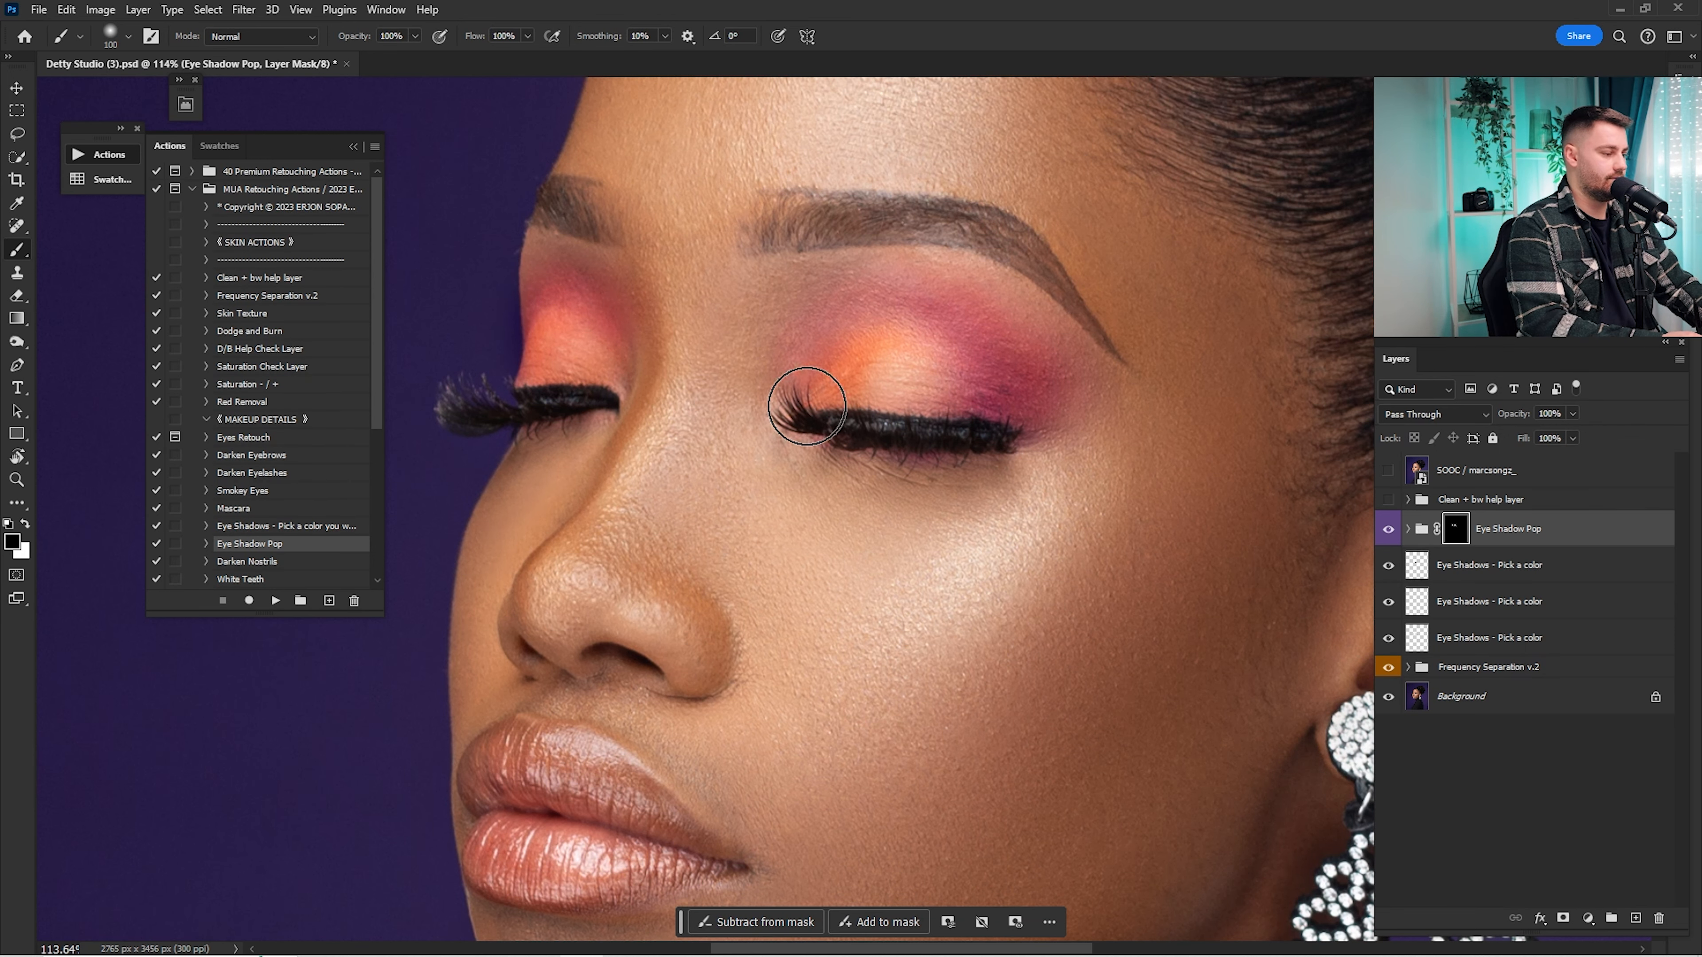
key("x")
key("ctrl+0")
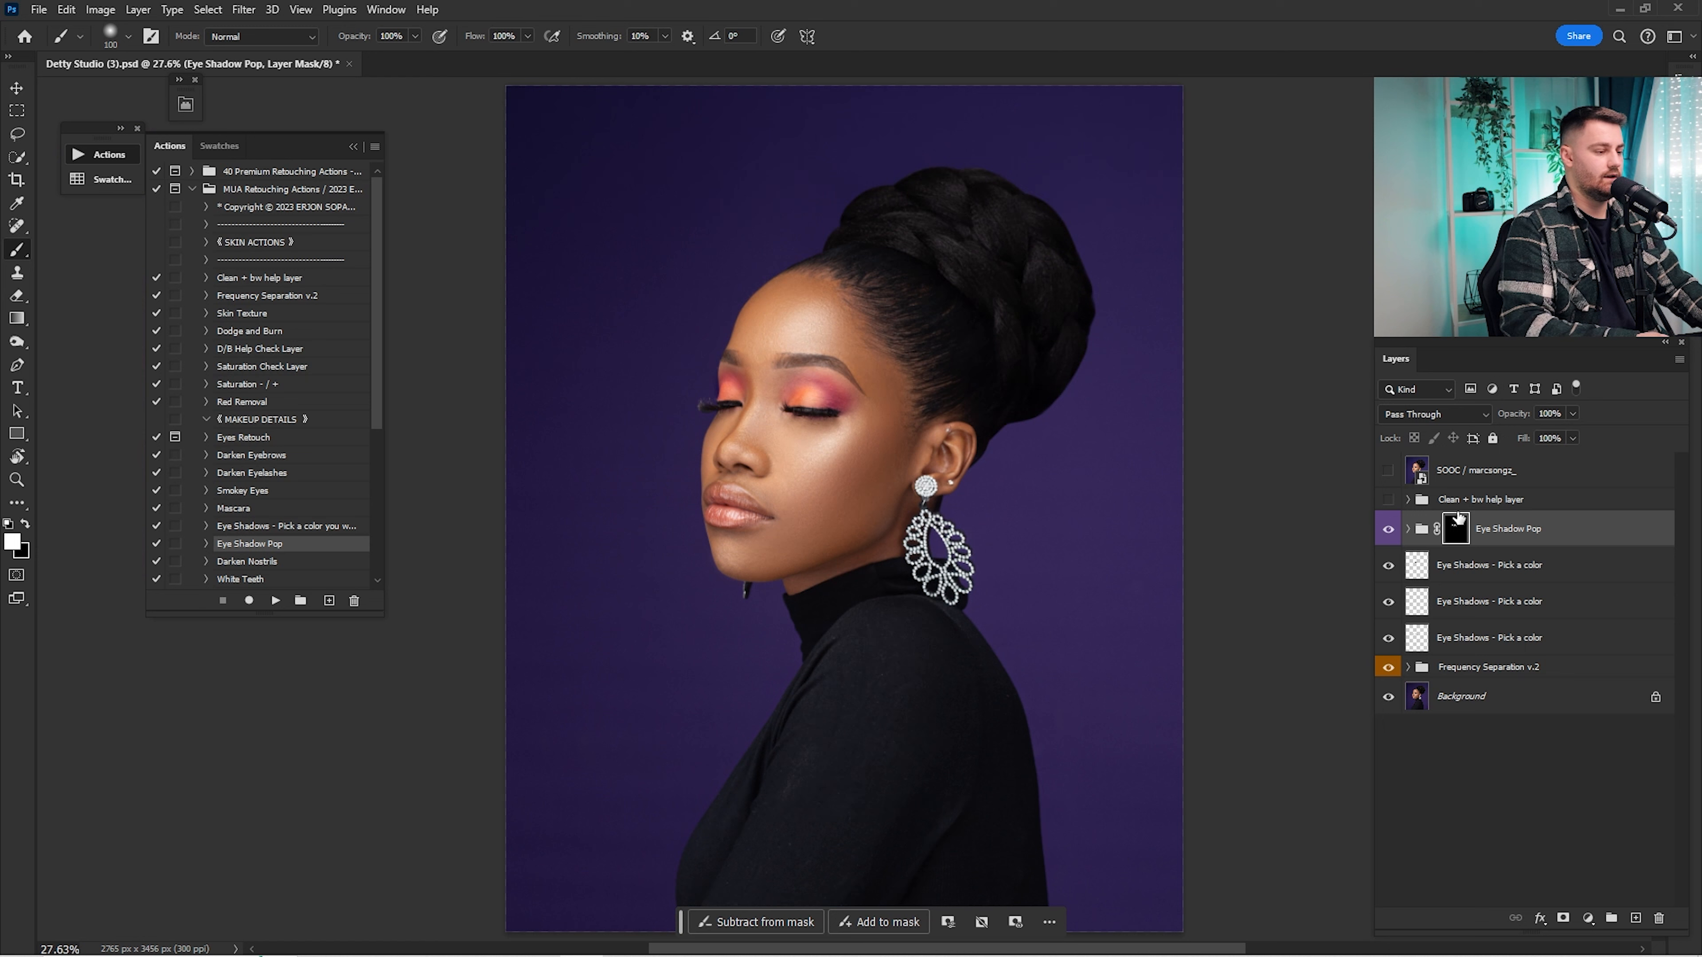
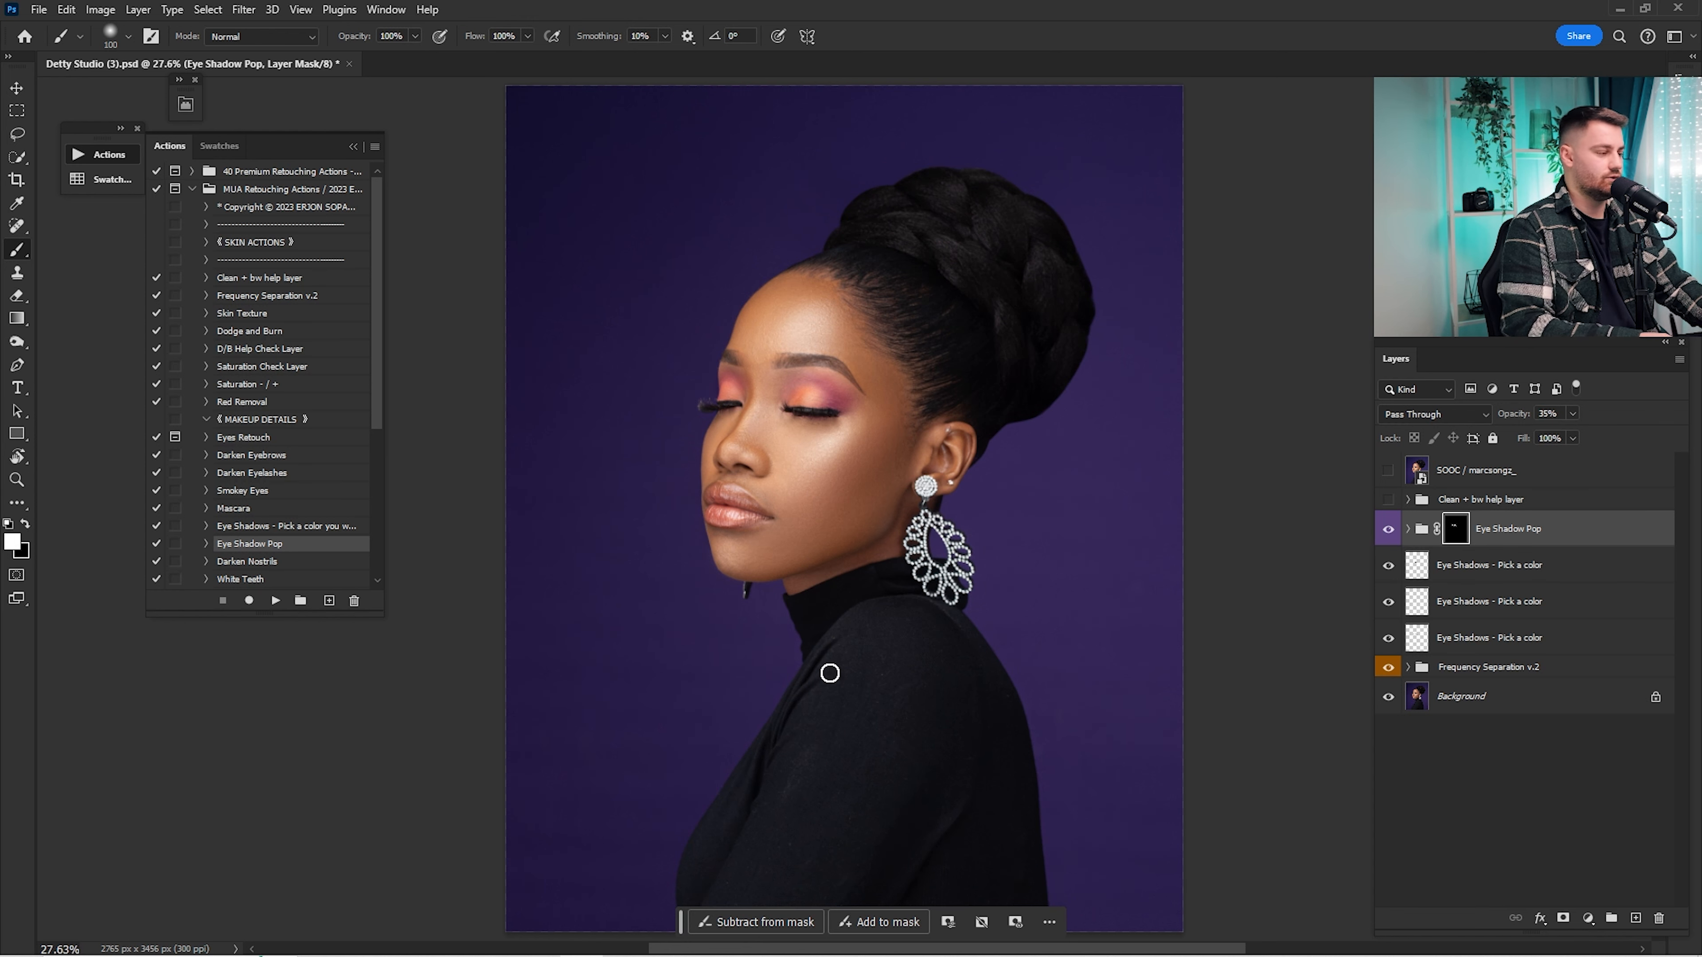
Step: Run the Lipstick Color action, expand the Lipstick Colors group and make Color Fill 9 visible
left_click_drag(265, 612, 268, 736)
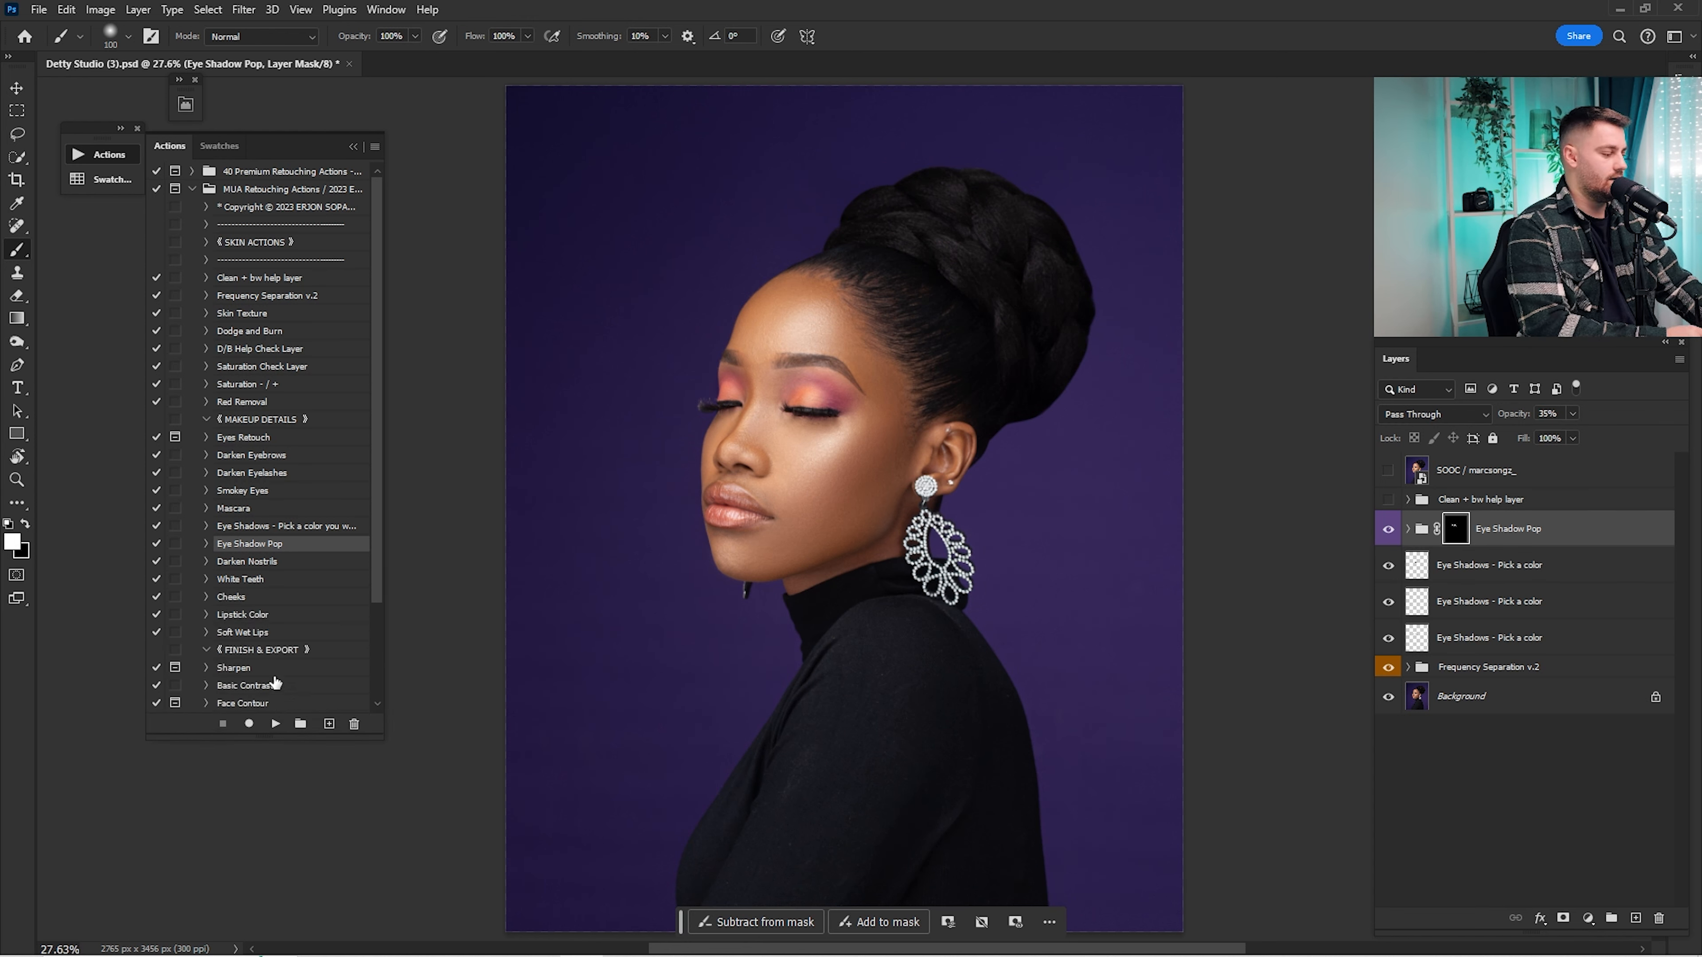
left_click(261, 617)
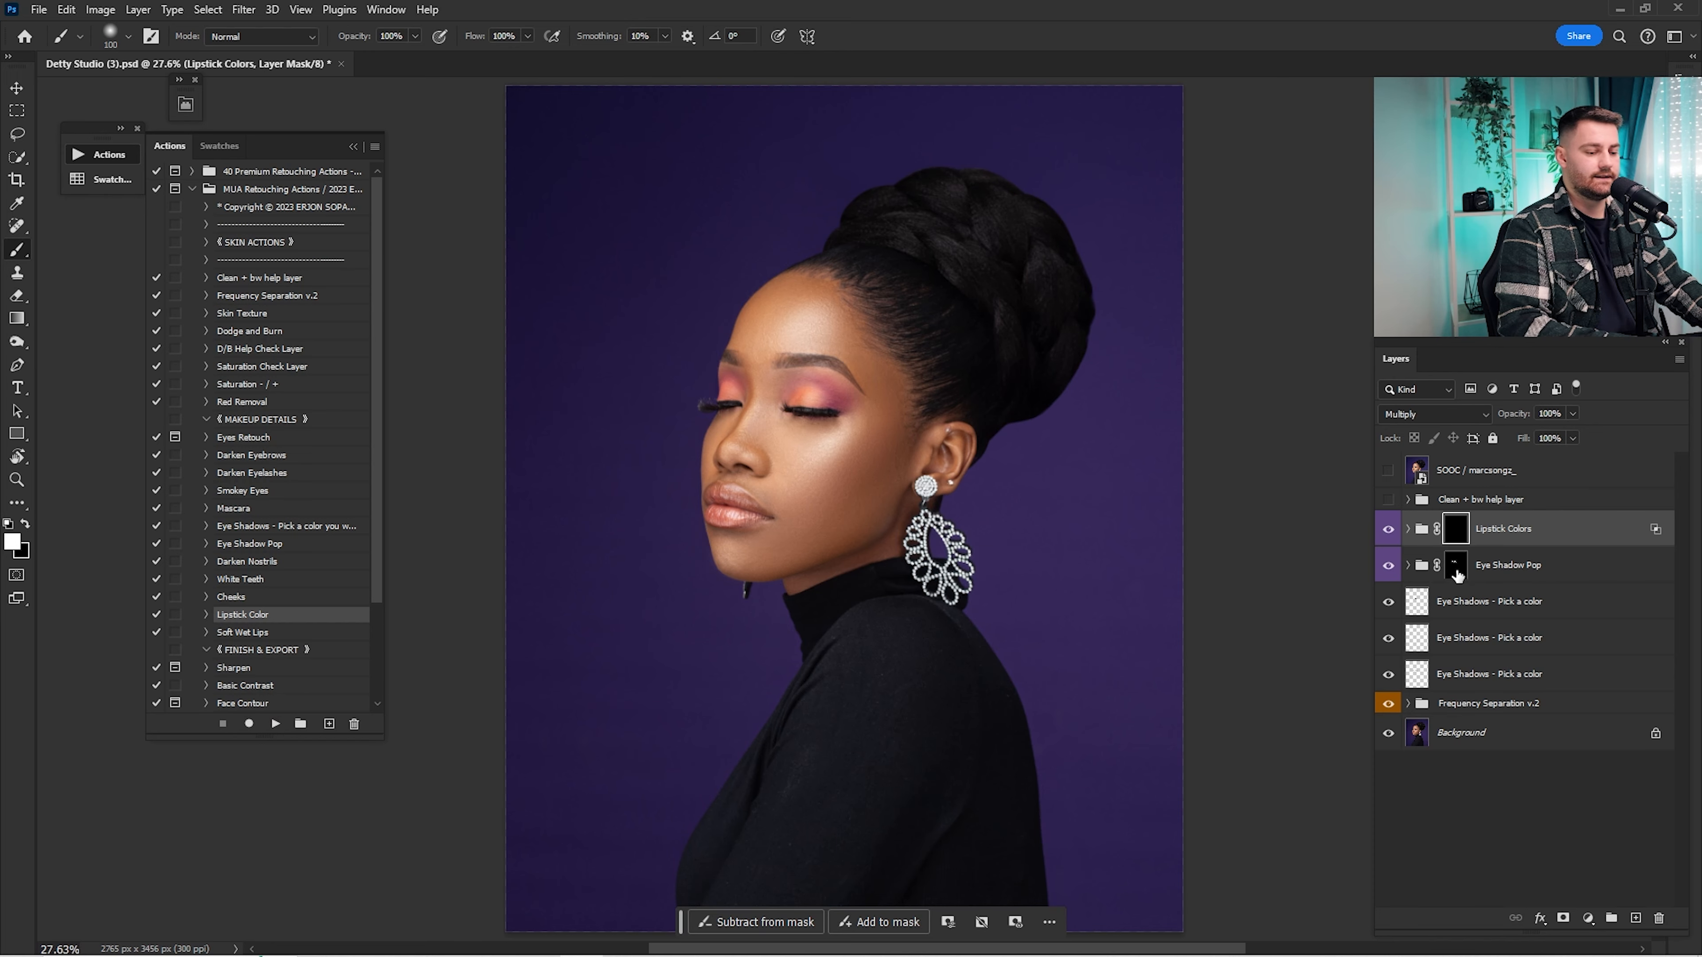
left_click(1408, 531)
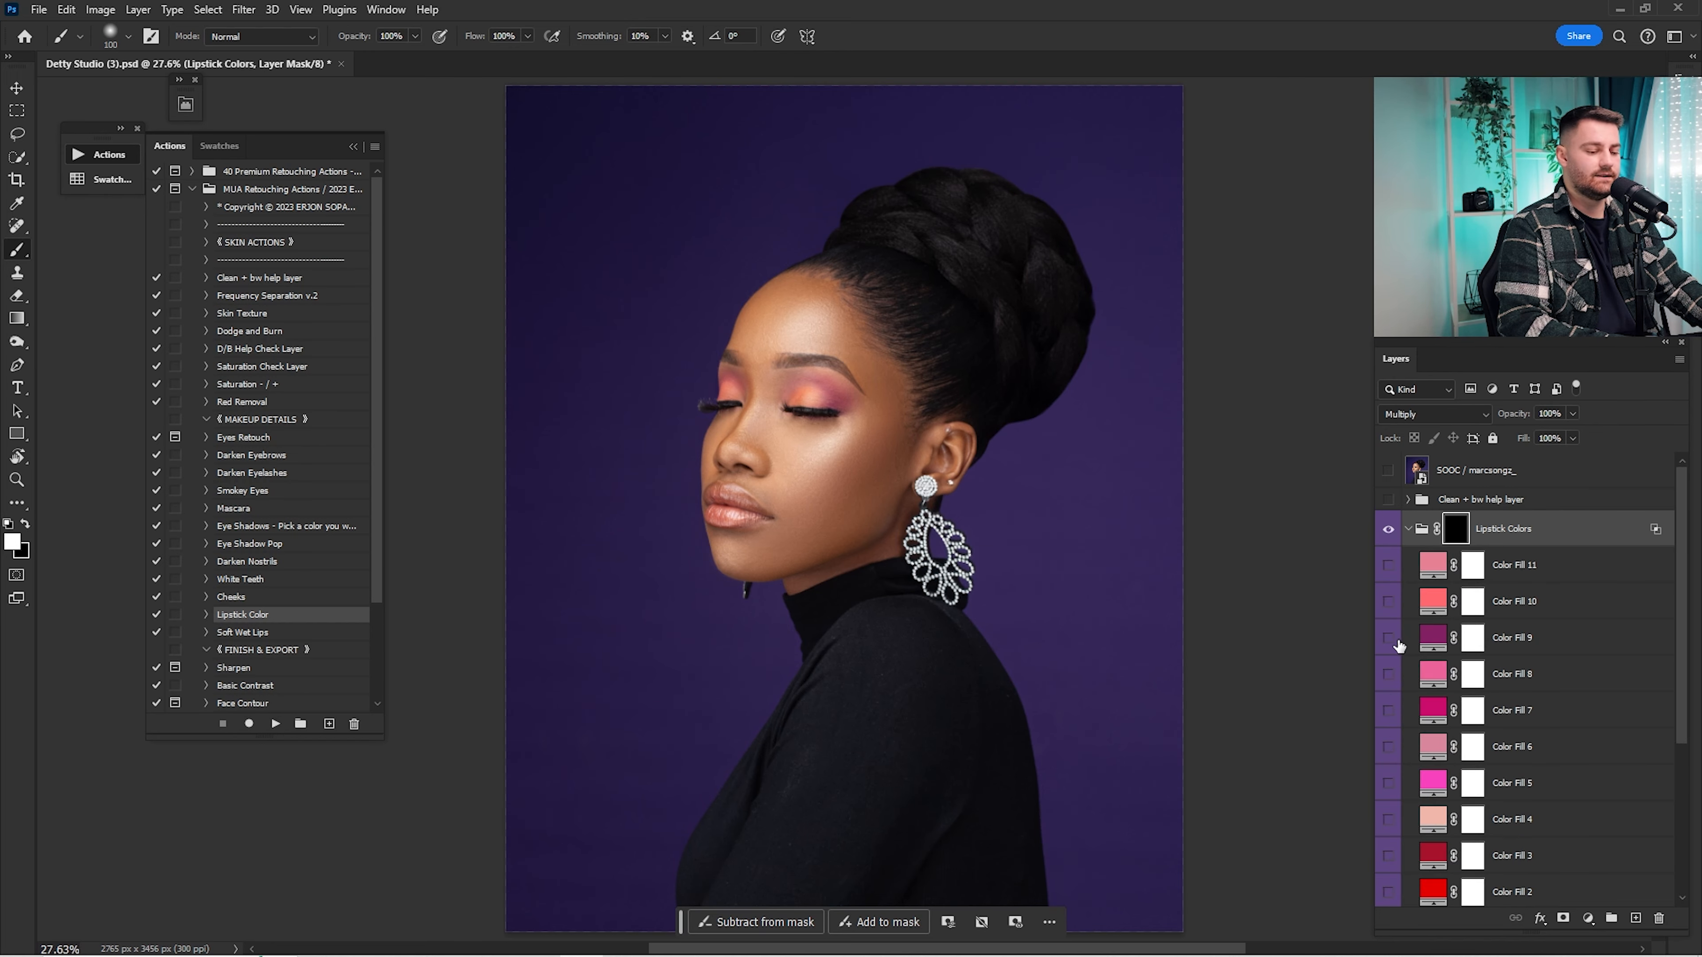
Step: Trace the outer edge of the upper lip with a Pen tool path from one mouth corner to the other
scroll(705, 522, "up", 10)
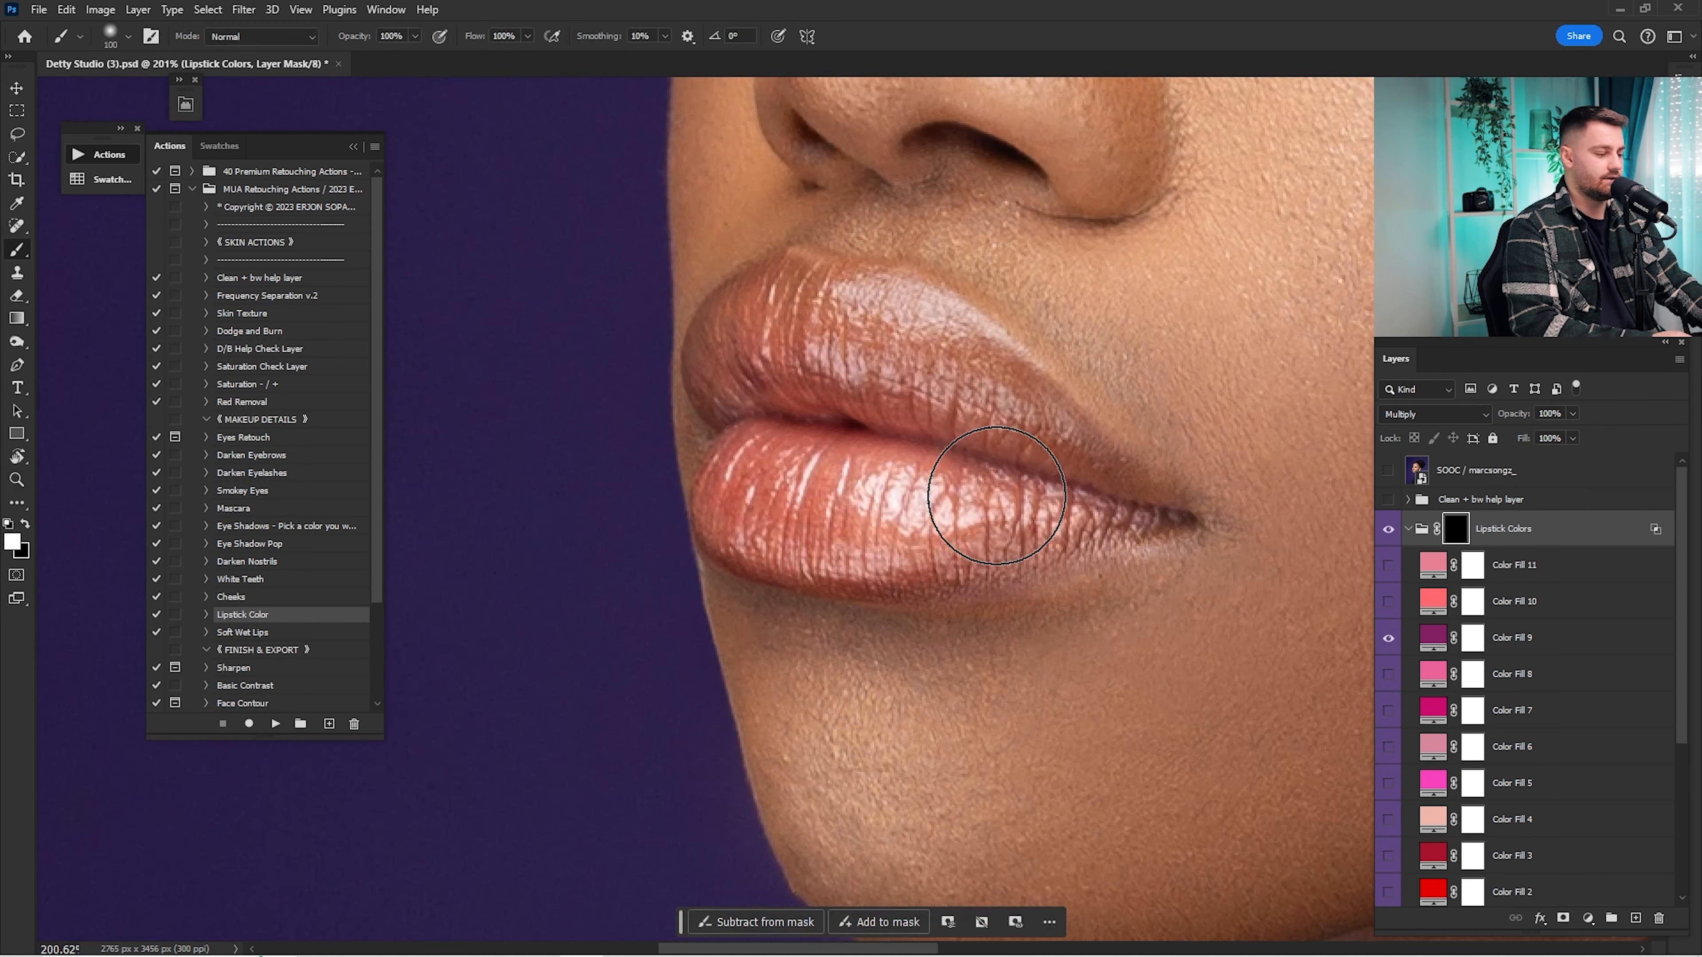
left_click_drag(725, 383, 885, 564)
key("z")
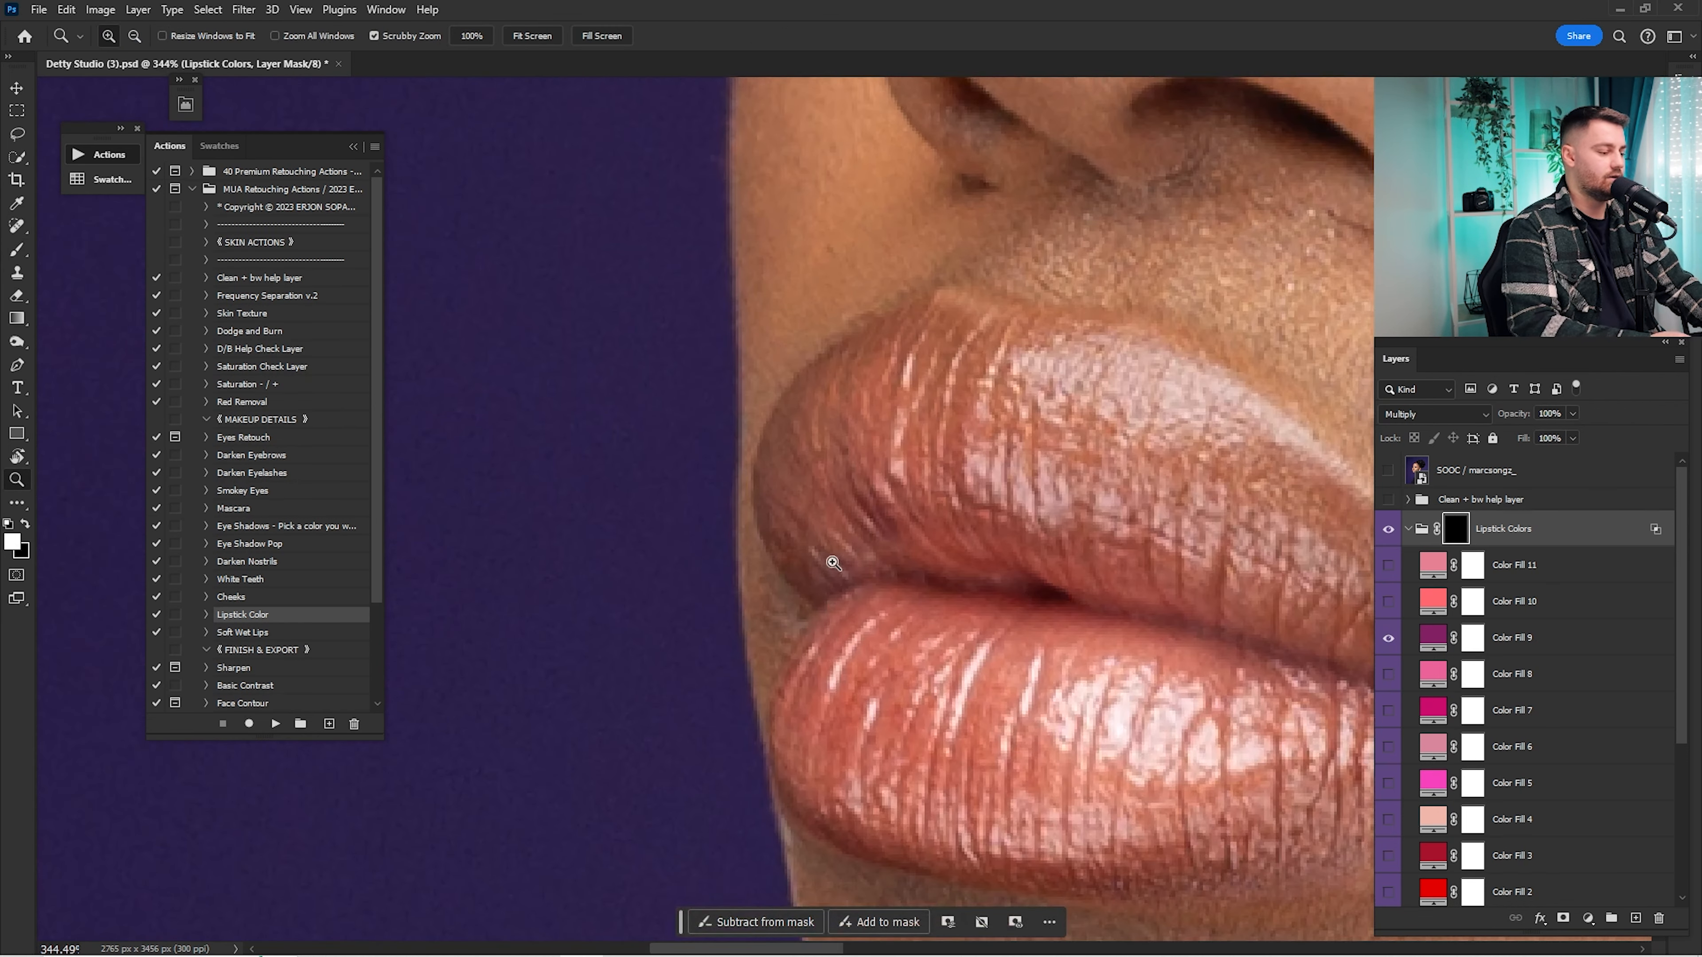
key("p")
left_click(808, 607)
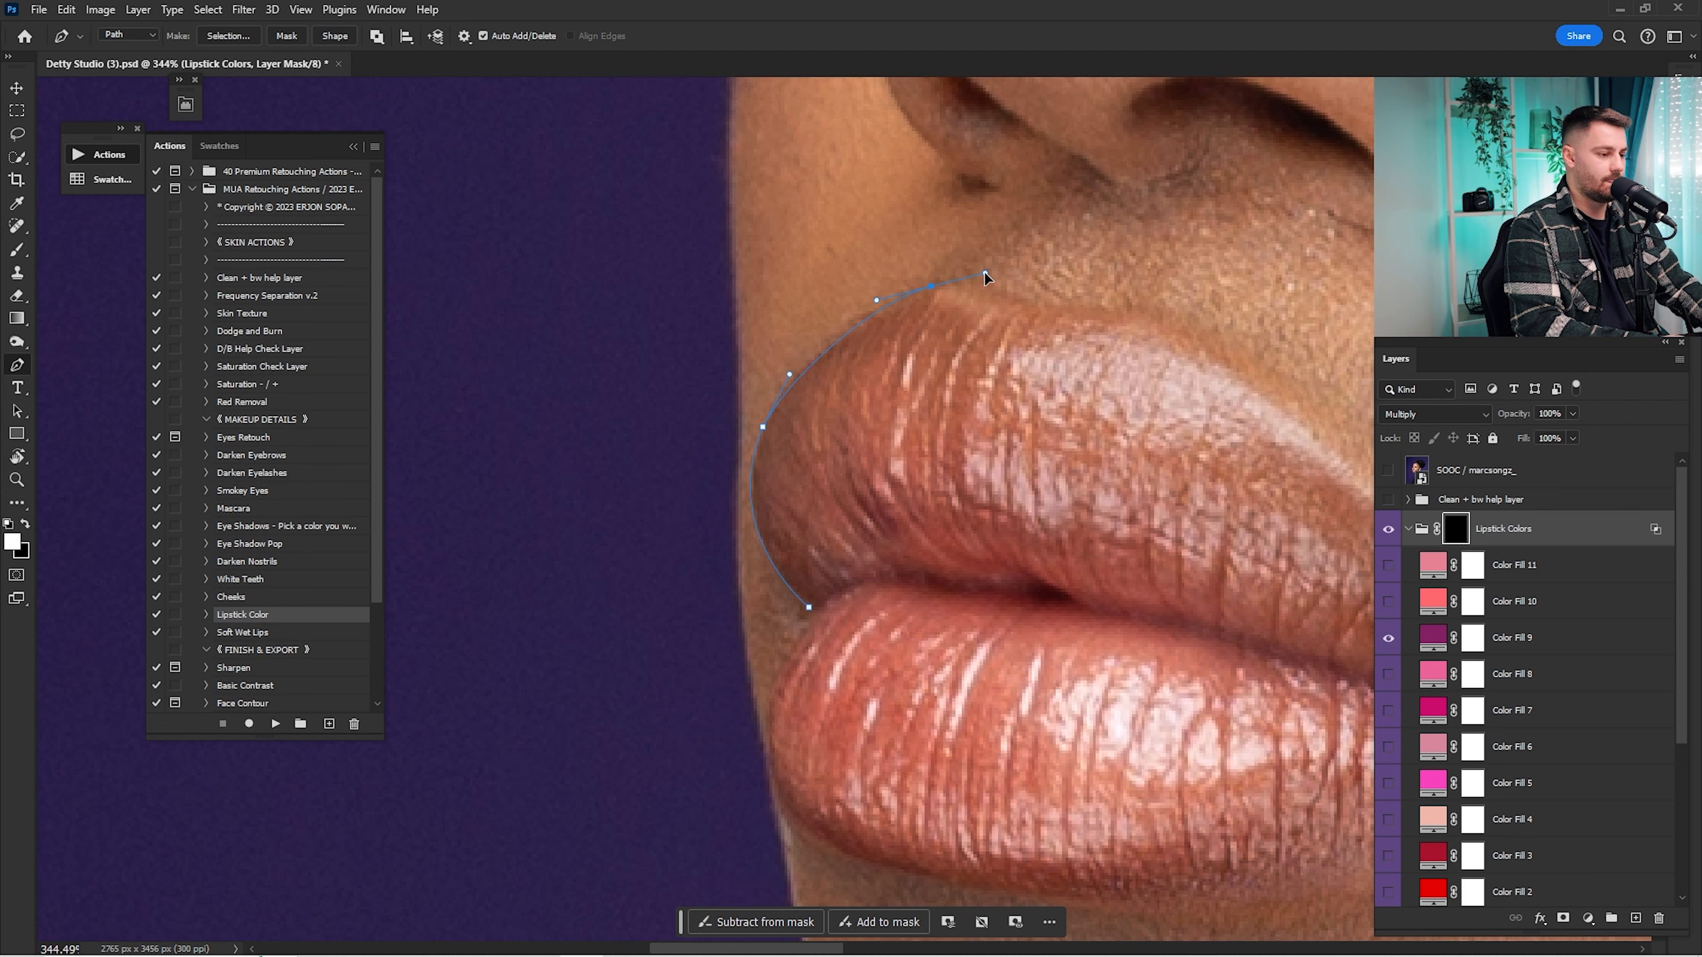
left_click_drag(1232, 352, 996, 306)
left_click_drag(998, 309, 1076, 344)
left_click_drag(1206, 456, 920, 252)
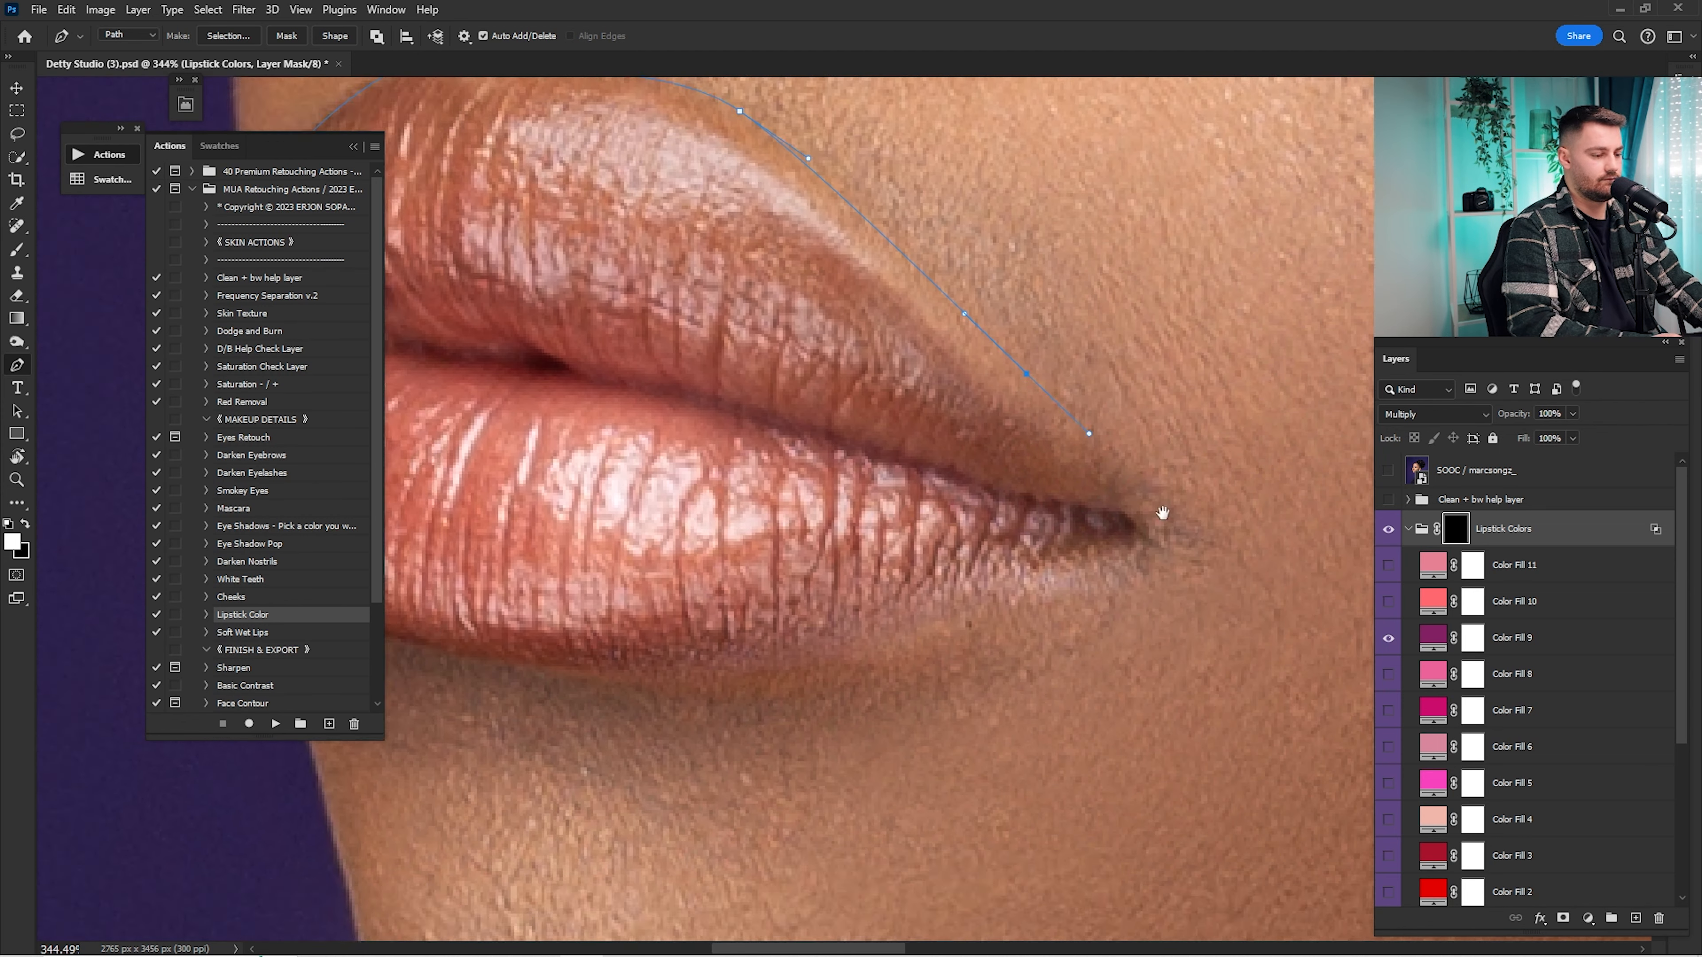
left_click_drag(1154, 519, 1282, 407)
left_click(1269, 419)
Step: Close the path along the lower lip's edge and convert it to a new selection with a 1-pixel feather
left_click_drag(806, 535, 1113, 543)
left_click_drag(1071, 543, 929, 534)
scroll(819, 522, "up", 1)
left_click_drag(820, 522, 945, 607)
left_click_drag(800, 493, 804, 386)
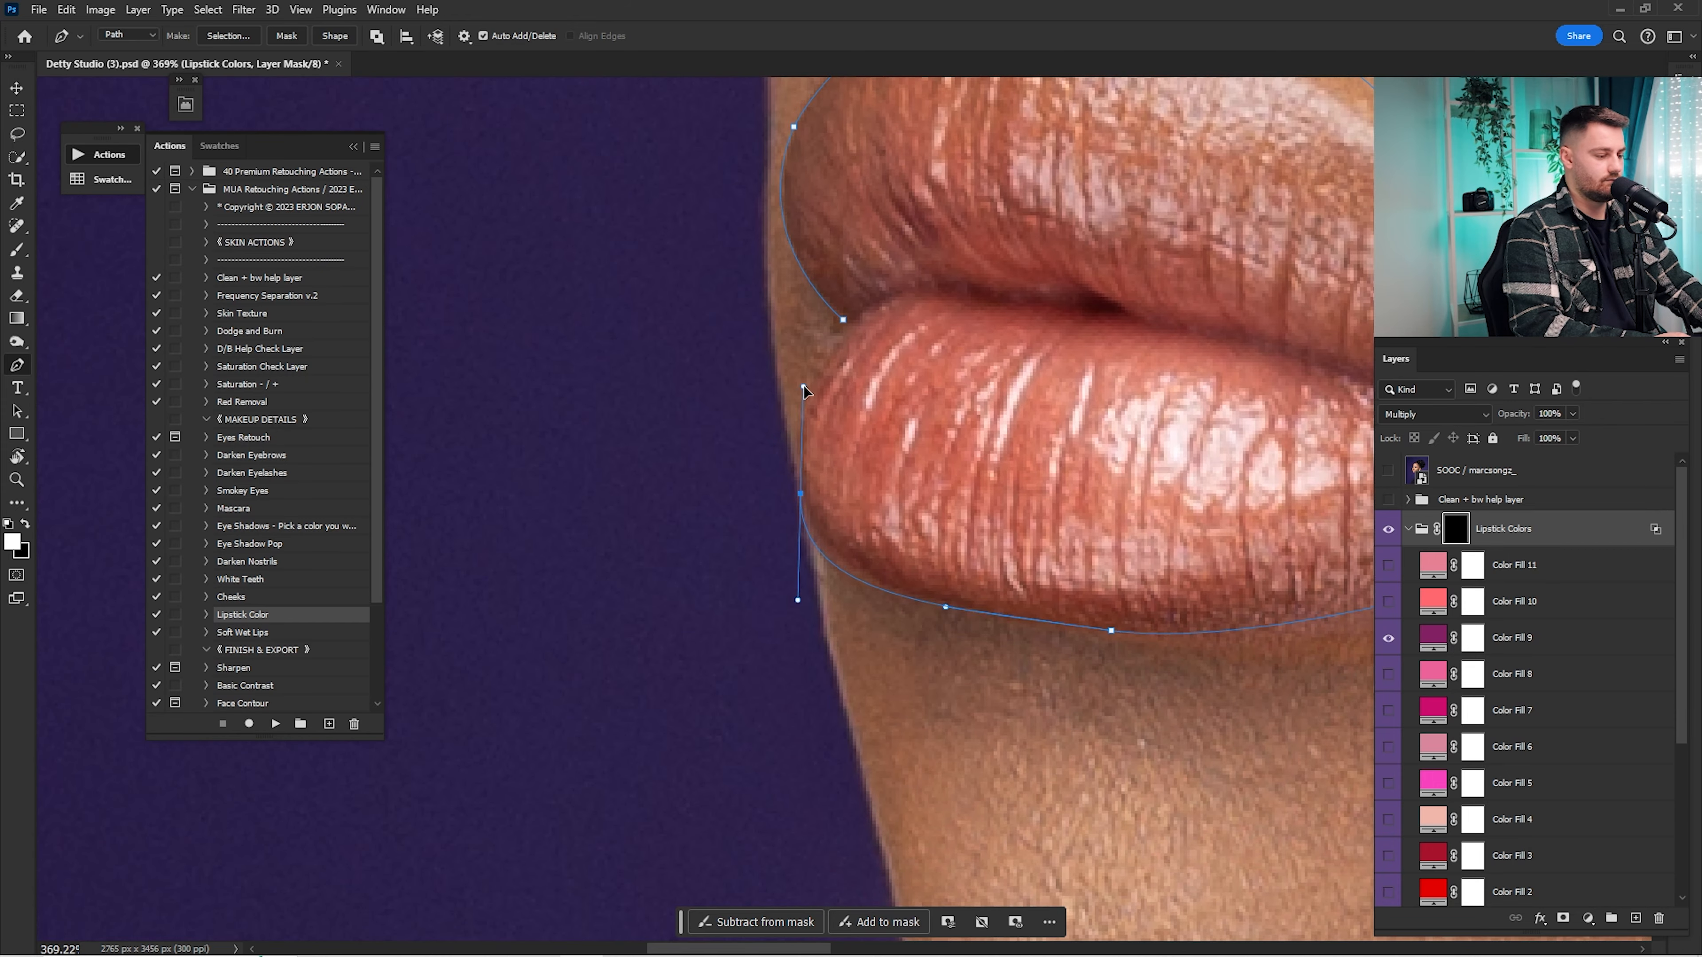
left_click(844, 321)
right_click(979, 278)
left_click(1032, 339)
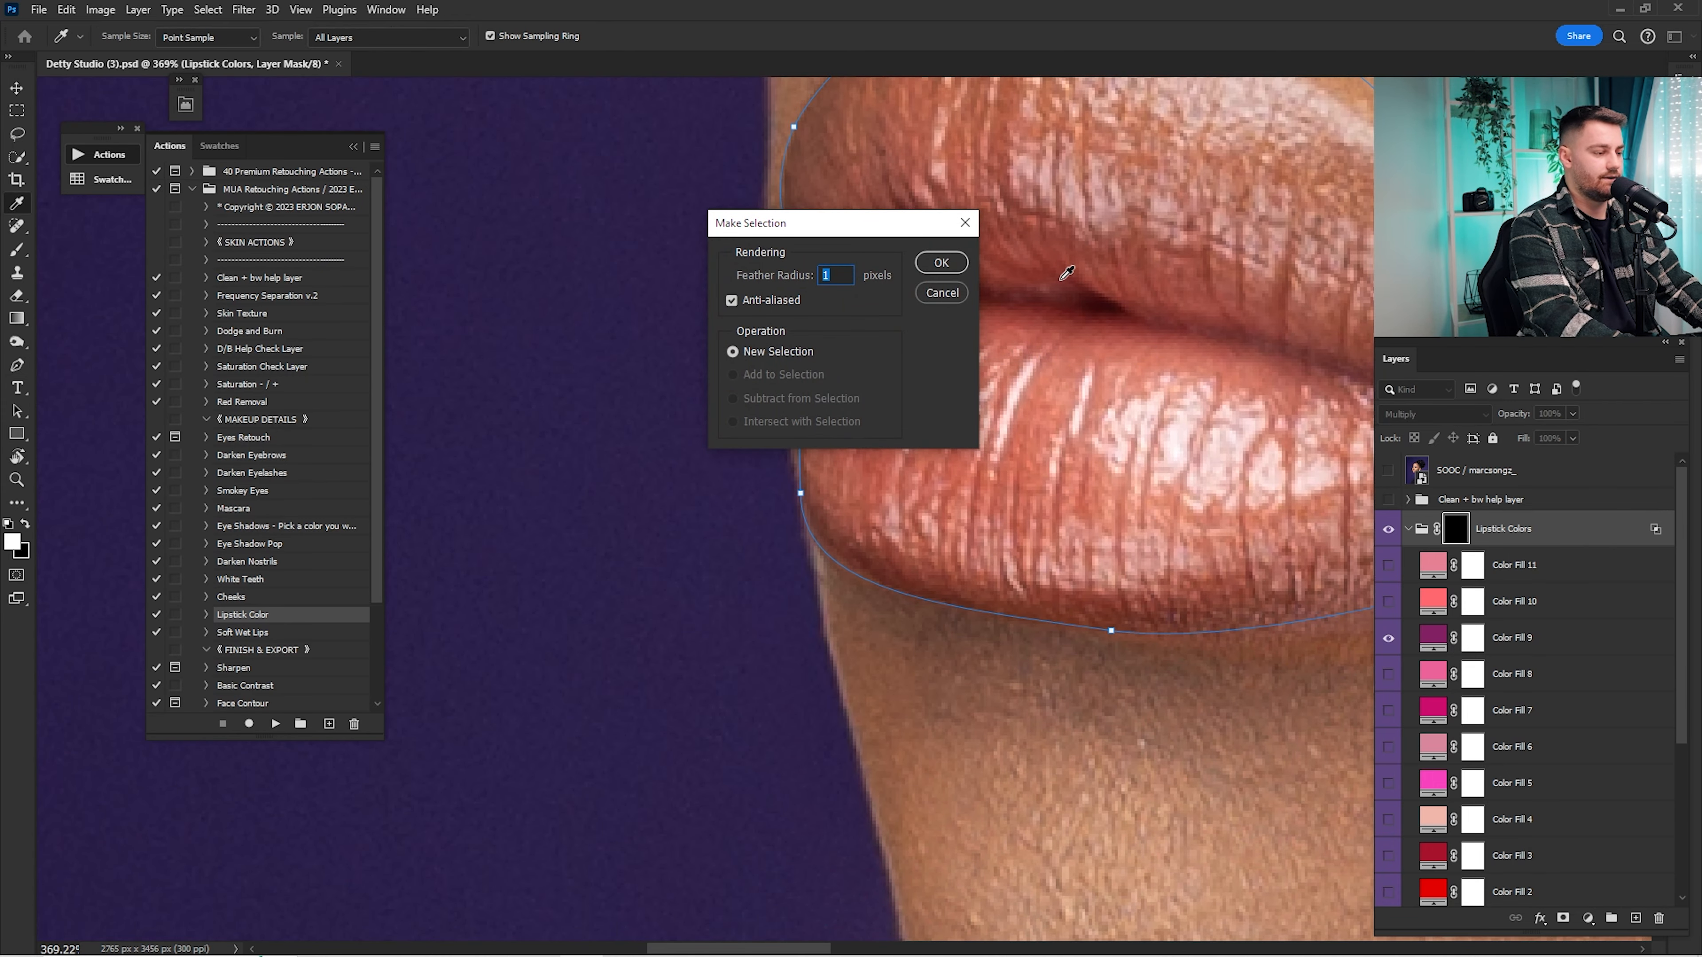
key("Return")
Step: Reveal the Color Fill 9 lipstick inside the lip selection by painting white on the Lipstick Colors mask, and deselect
left_click_drag(1055, 443, 926, 533)
key("x")
left_click_drag(1030, 463, 955, 508)
key("ctrl+z")
key("z")
left_click_drag(1022, 460, 955, 460)
key("x")
mouse_move(1066, 442)
left_mouse_down()
mouse_move(926, 445)
mouse_move(797, 380)
mouse_move(931, 305)
mouse_move(912, 513)
mouse_move(948, 314)
left_mouse_up()
key("b")
key("bracketright")
key("bracketright")
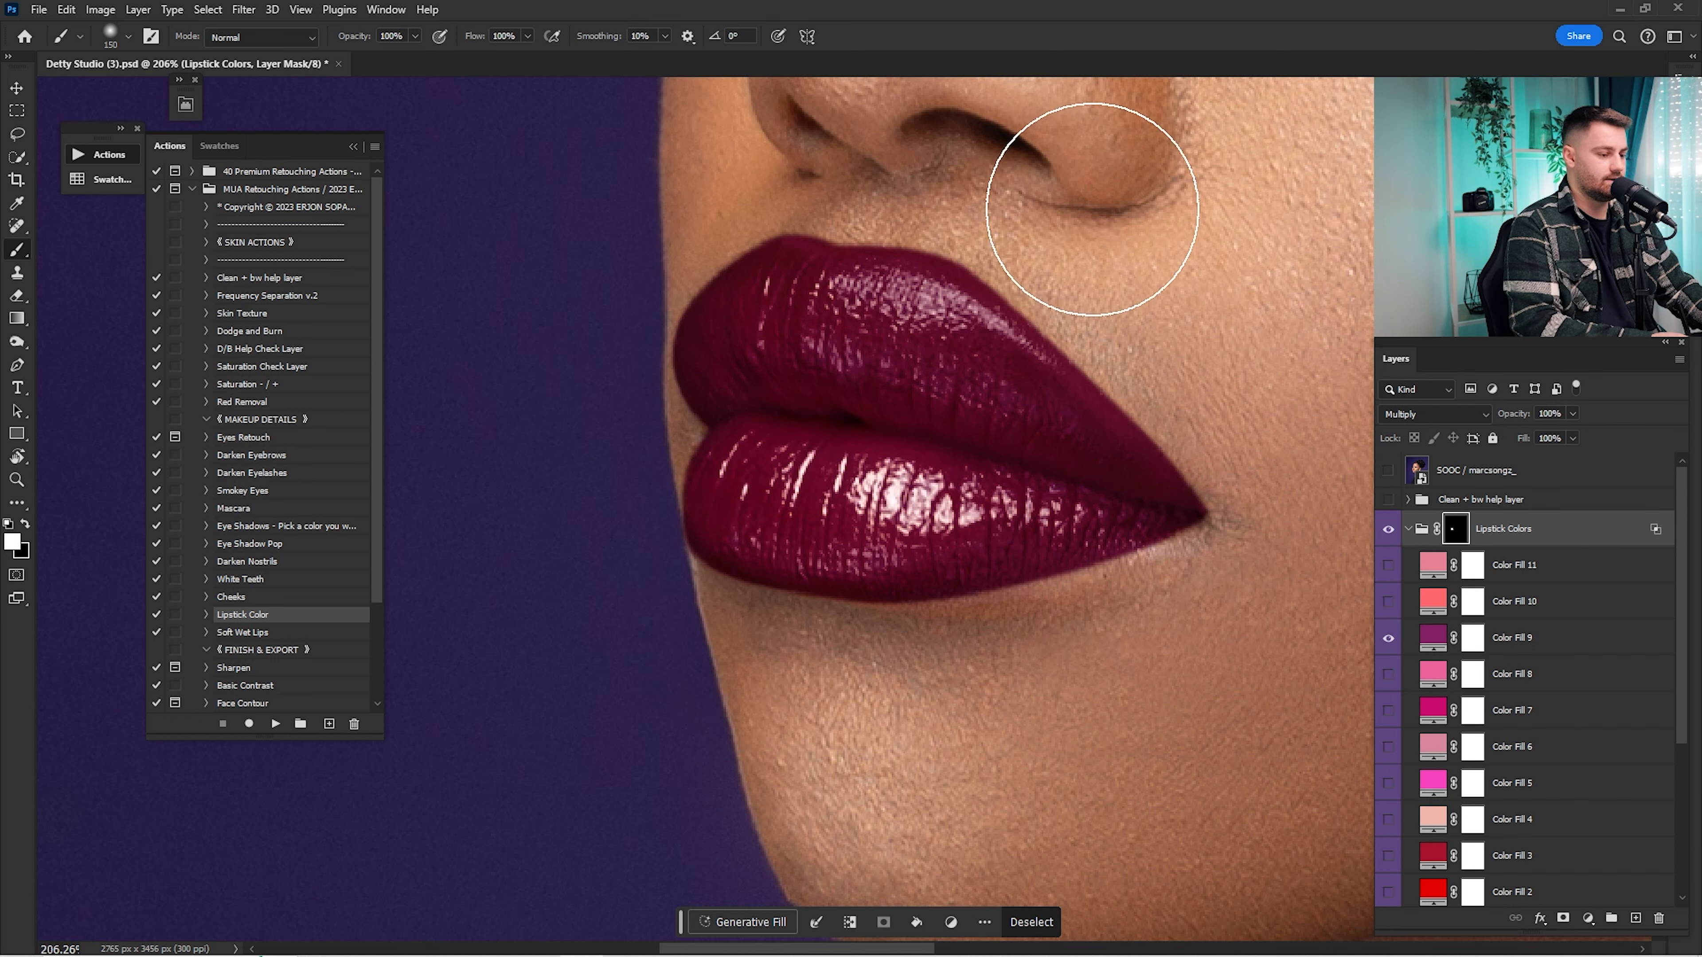
key("ctrl+0")
key("ctrl+d")
Step: Compare the portrait with and without the Lipstick Colors group
left_click(1389, 531)
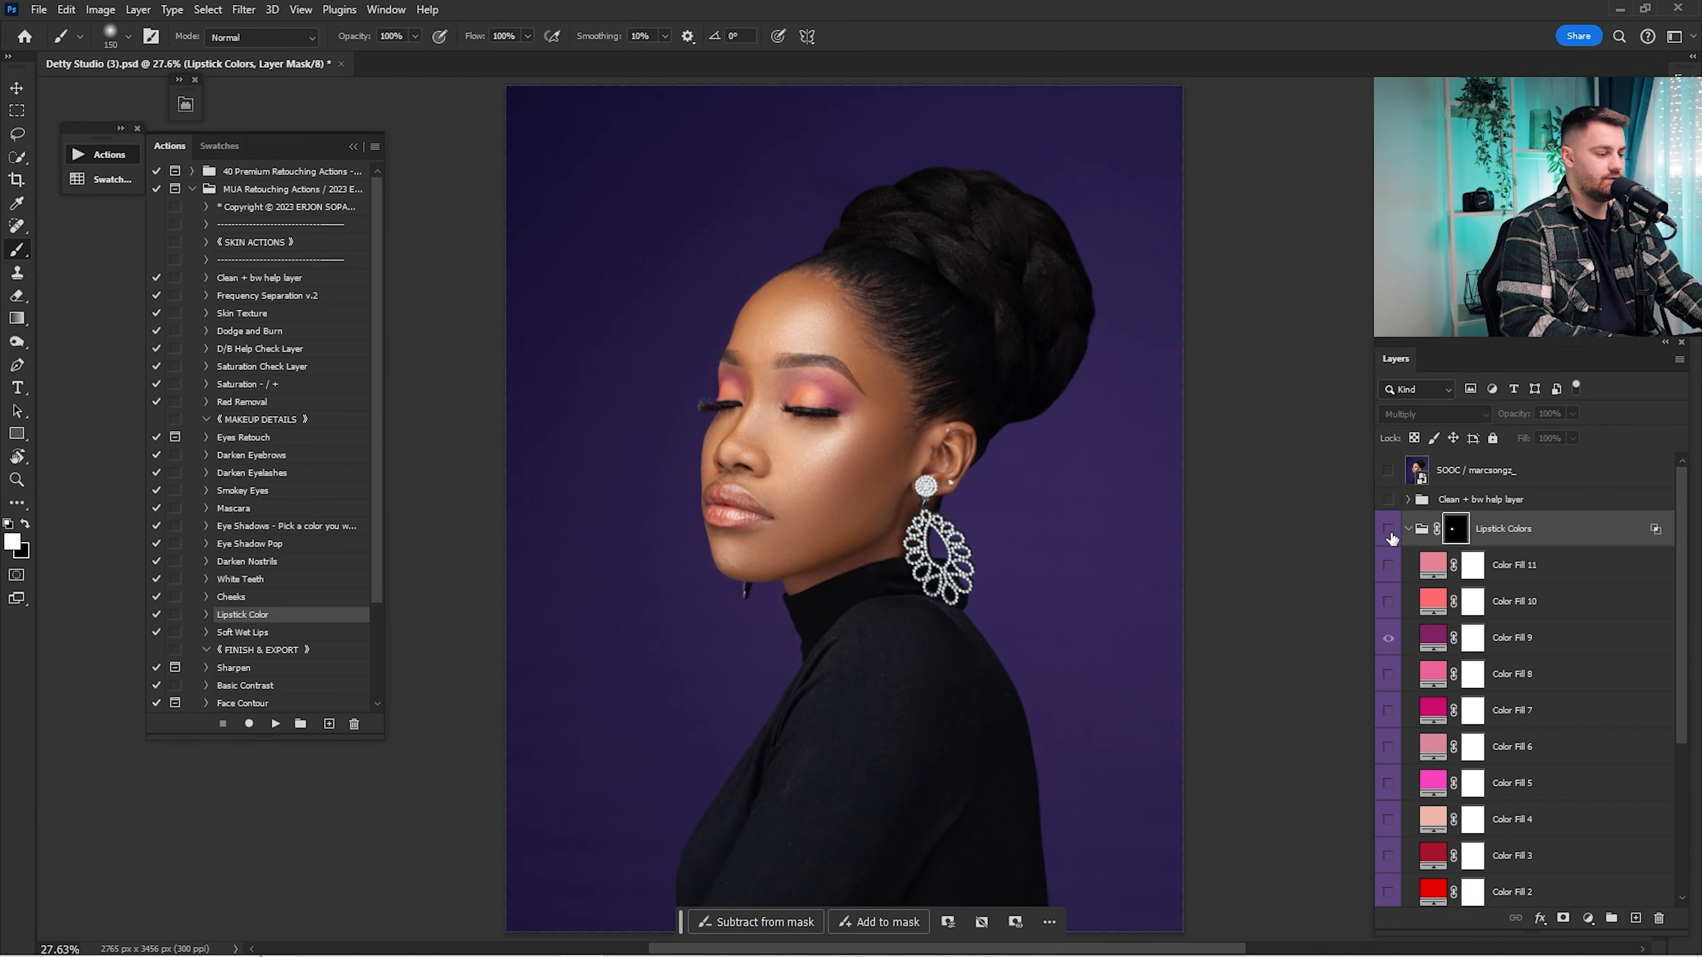
left_click(1390, 536)
left_click(1391, 541)
left_click(1396, 533)
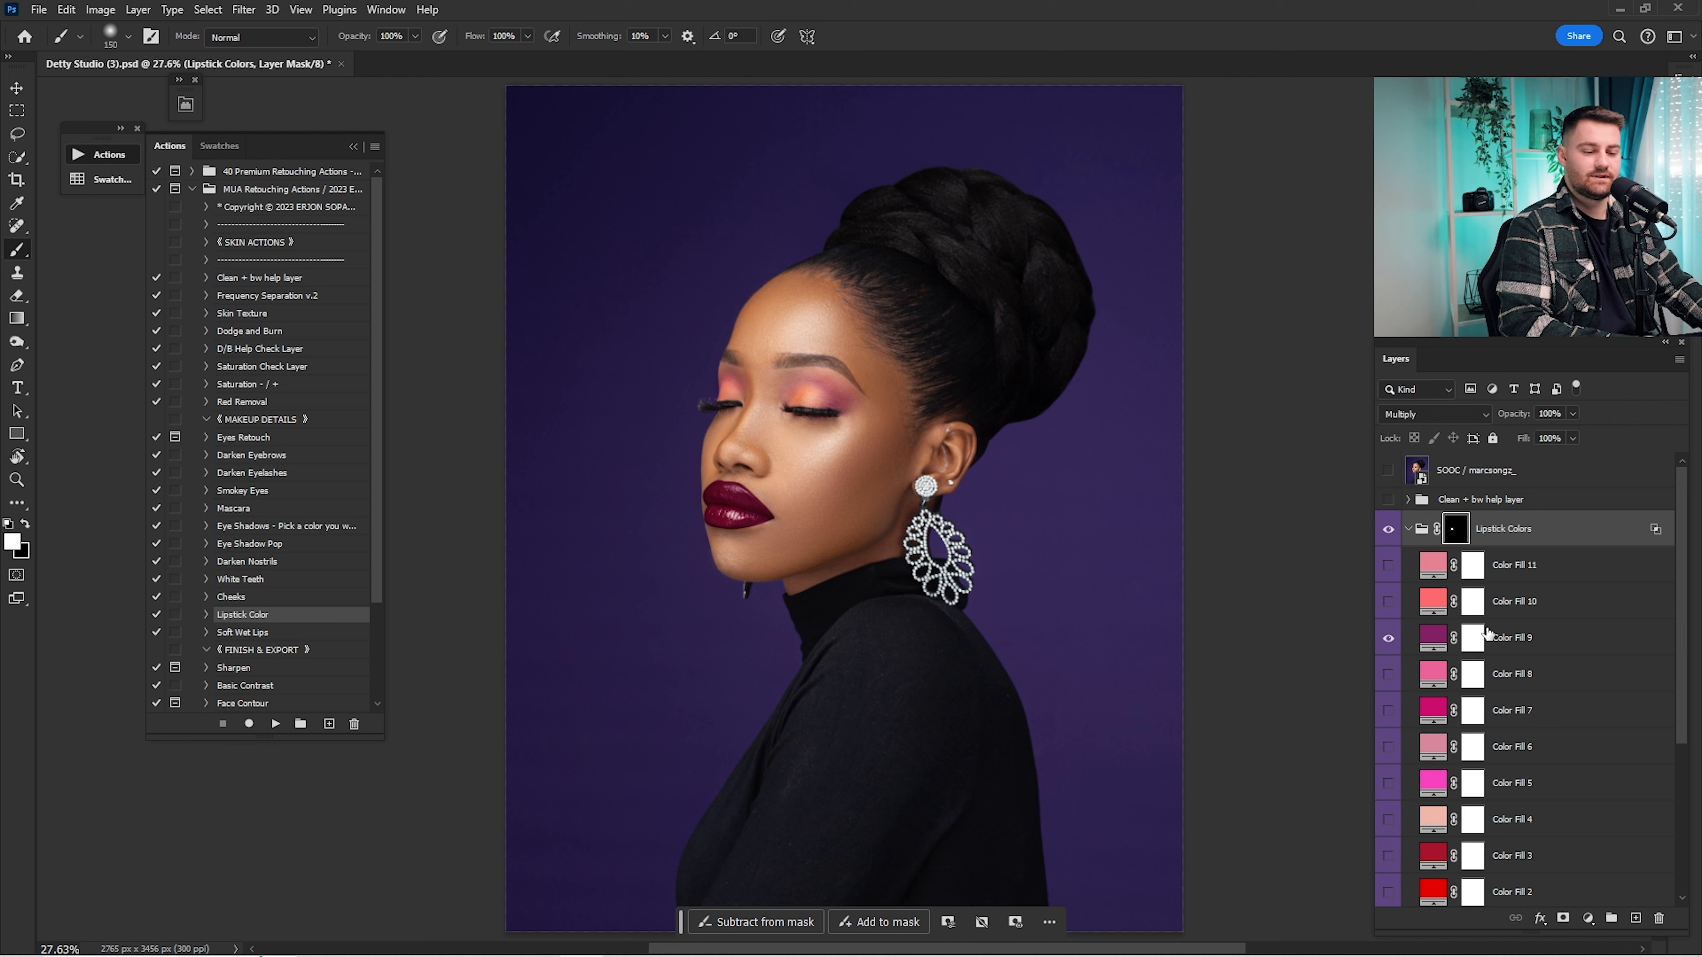
Step: Preview the lipstick shades Color Fill 11 and Color Fill 10 in place of Color Fill 9, and switch Color Fill 9 back on
left_click(1433, 637)
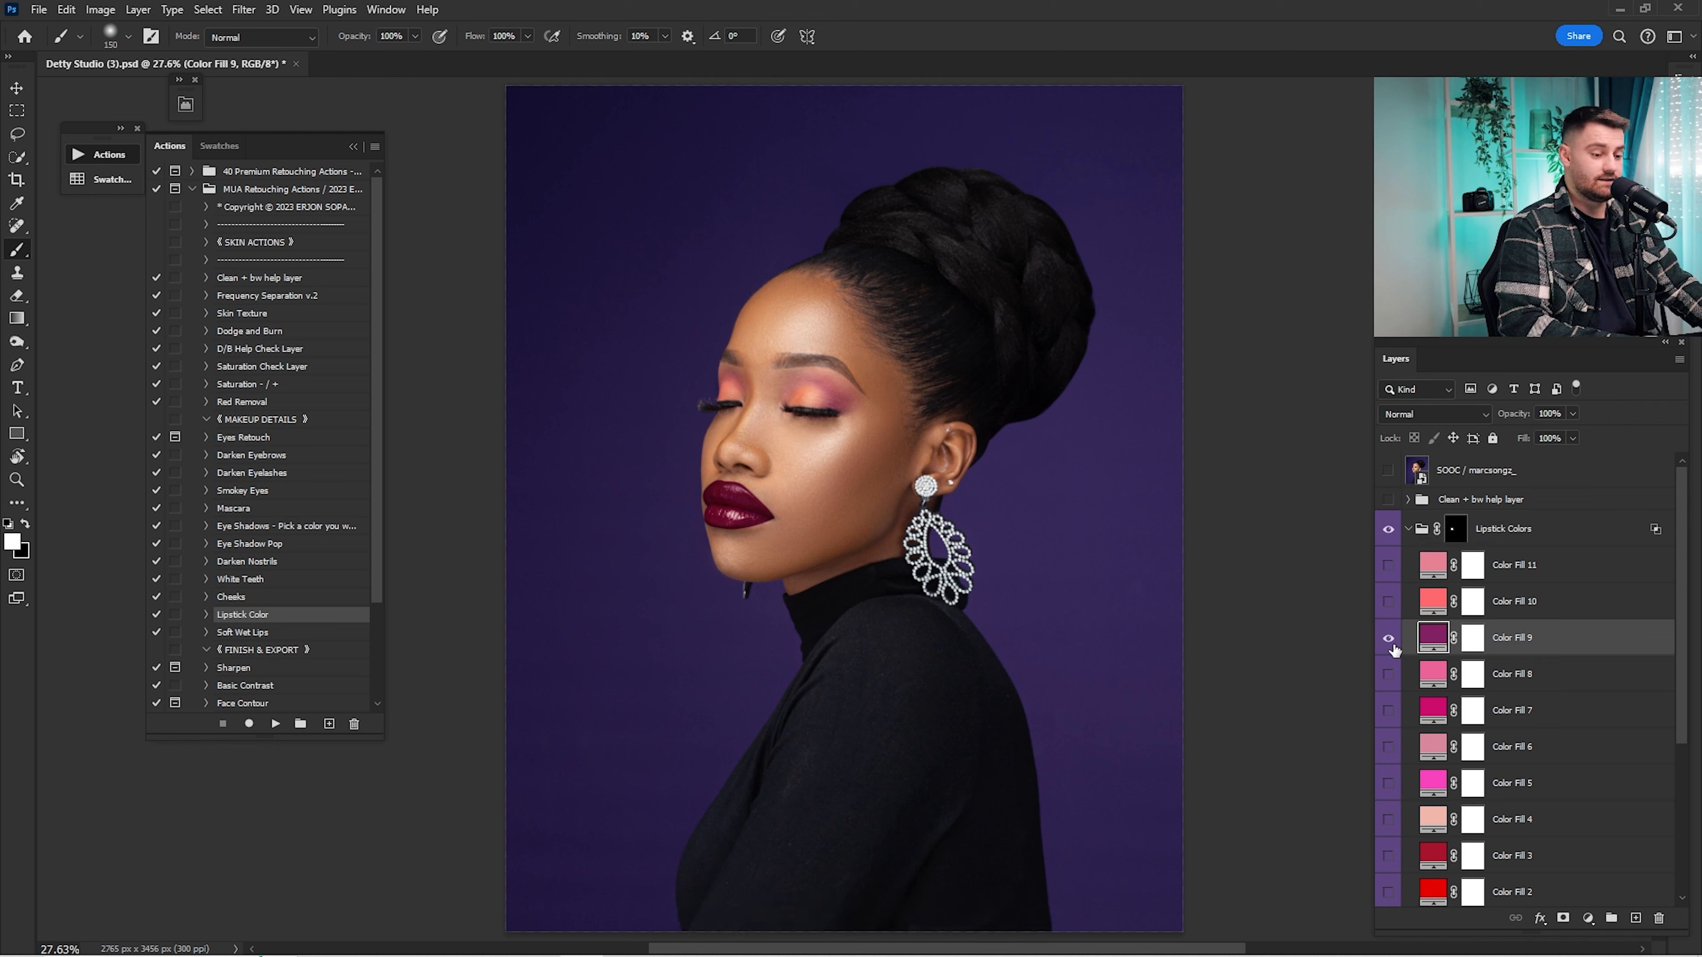
left_click(1388, 638)
left_click(1388, 565)
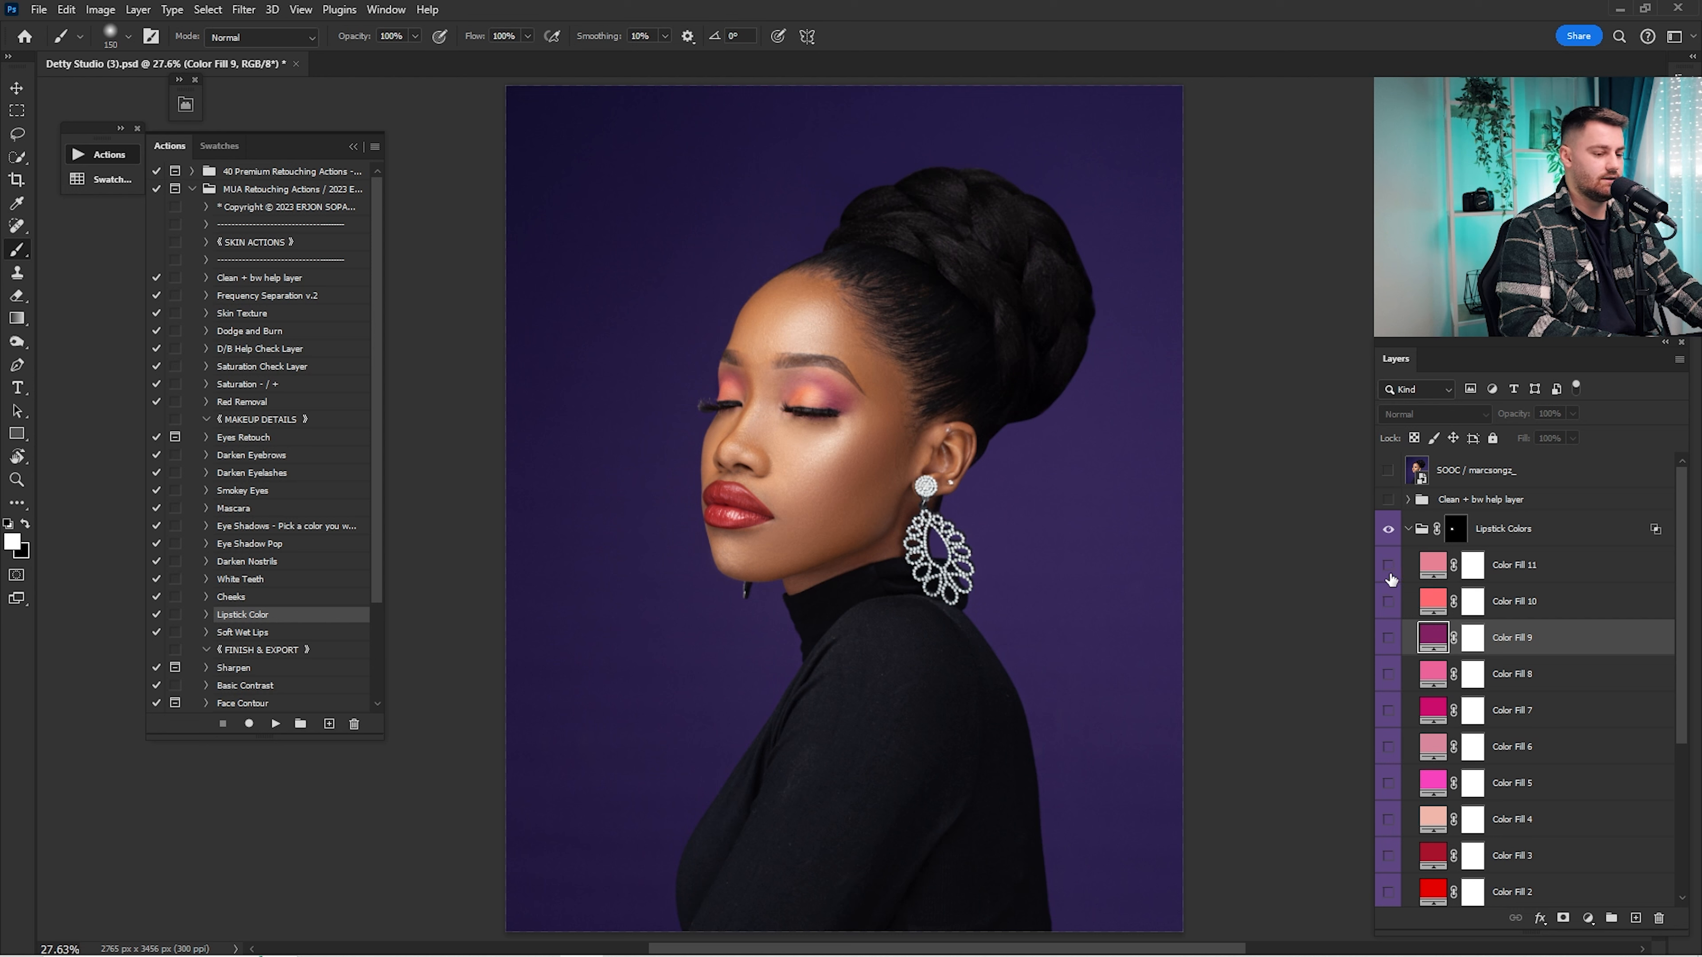
left_click(1389, 578)
left_click(1389, 604)
left_click(1389, 605)
left_click(1389, 641)
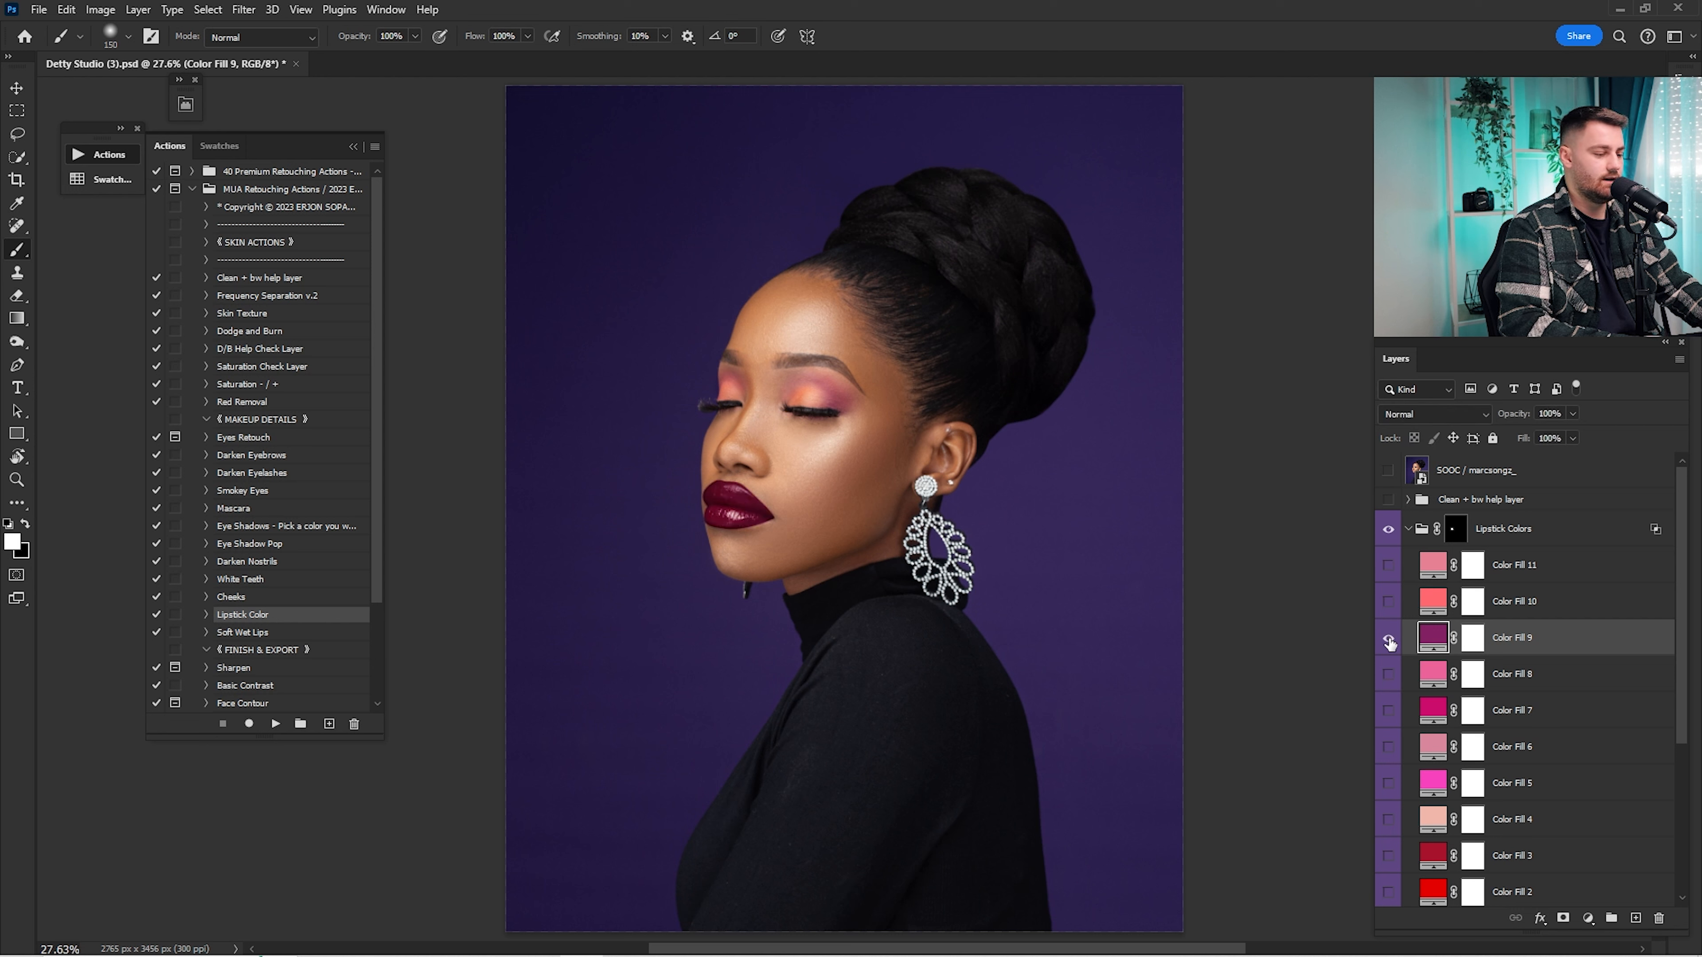
Step: Switch off the Color Fill 9 lipstick shade and preview Color Fill 8 and Color Fill 7 in its place
left_click(1390, 649)
left_click(1389, 675)
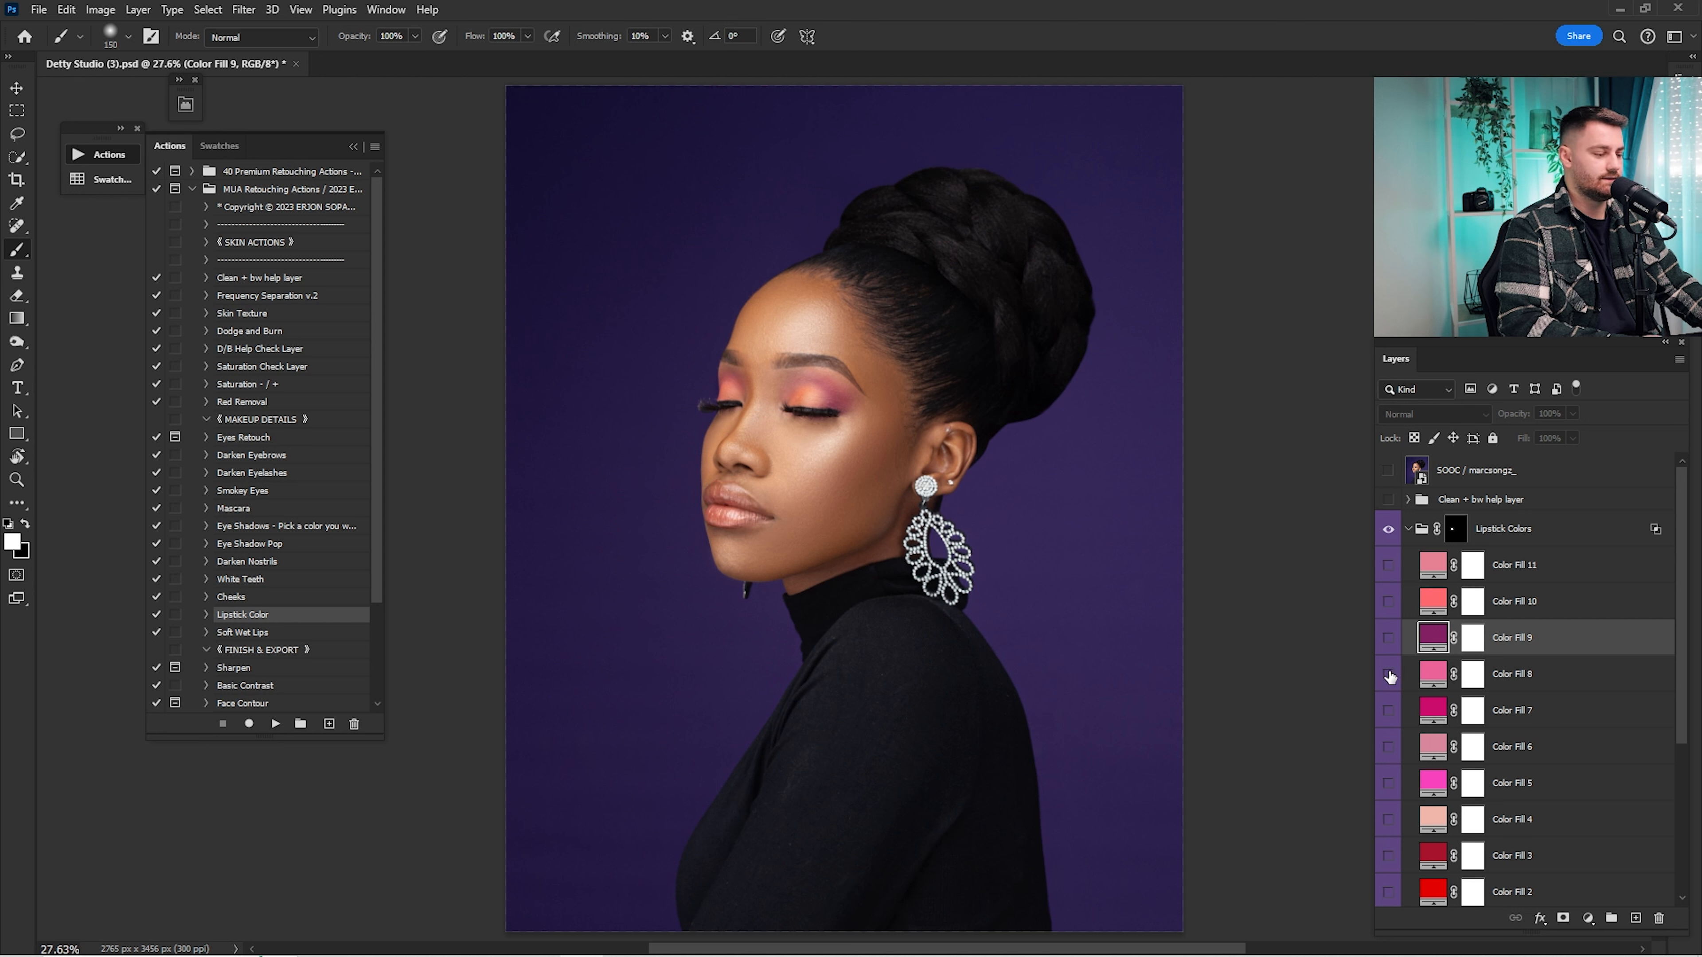
left_click(1389, 708)
left_click(1389, 709)
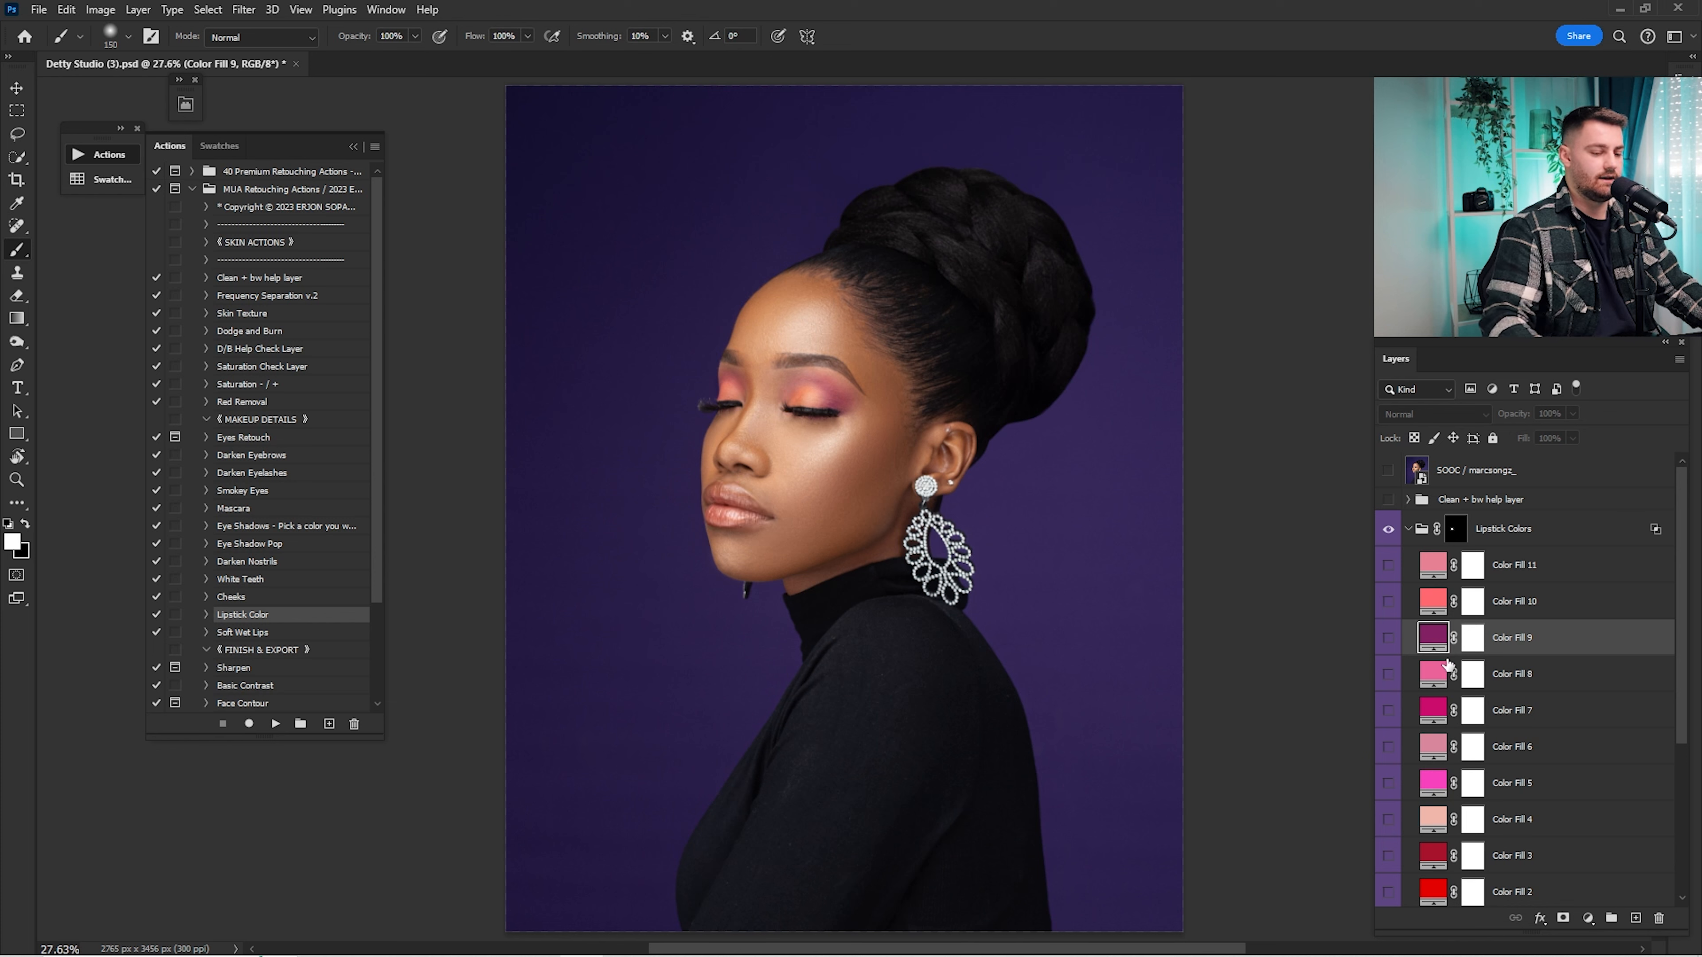
Step: Preview the lipstick shades Color Fill 1 through Color Fill 6 on the lips one after another
scroll(1440, 697, "down", 2)
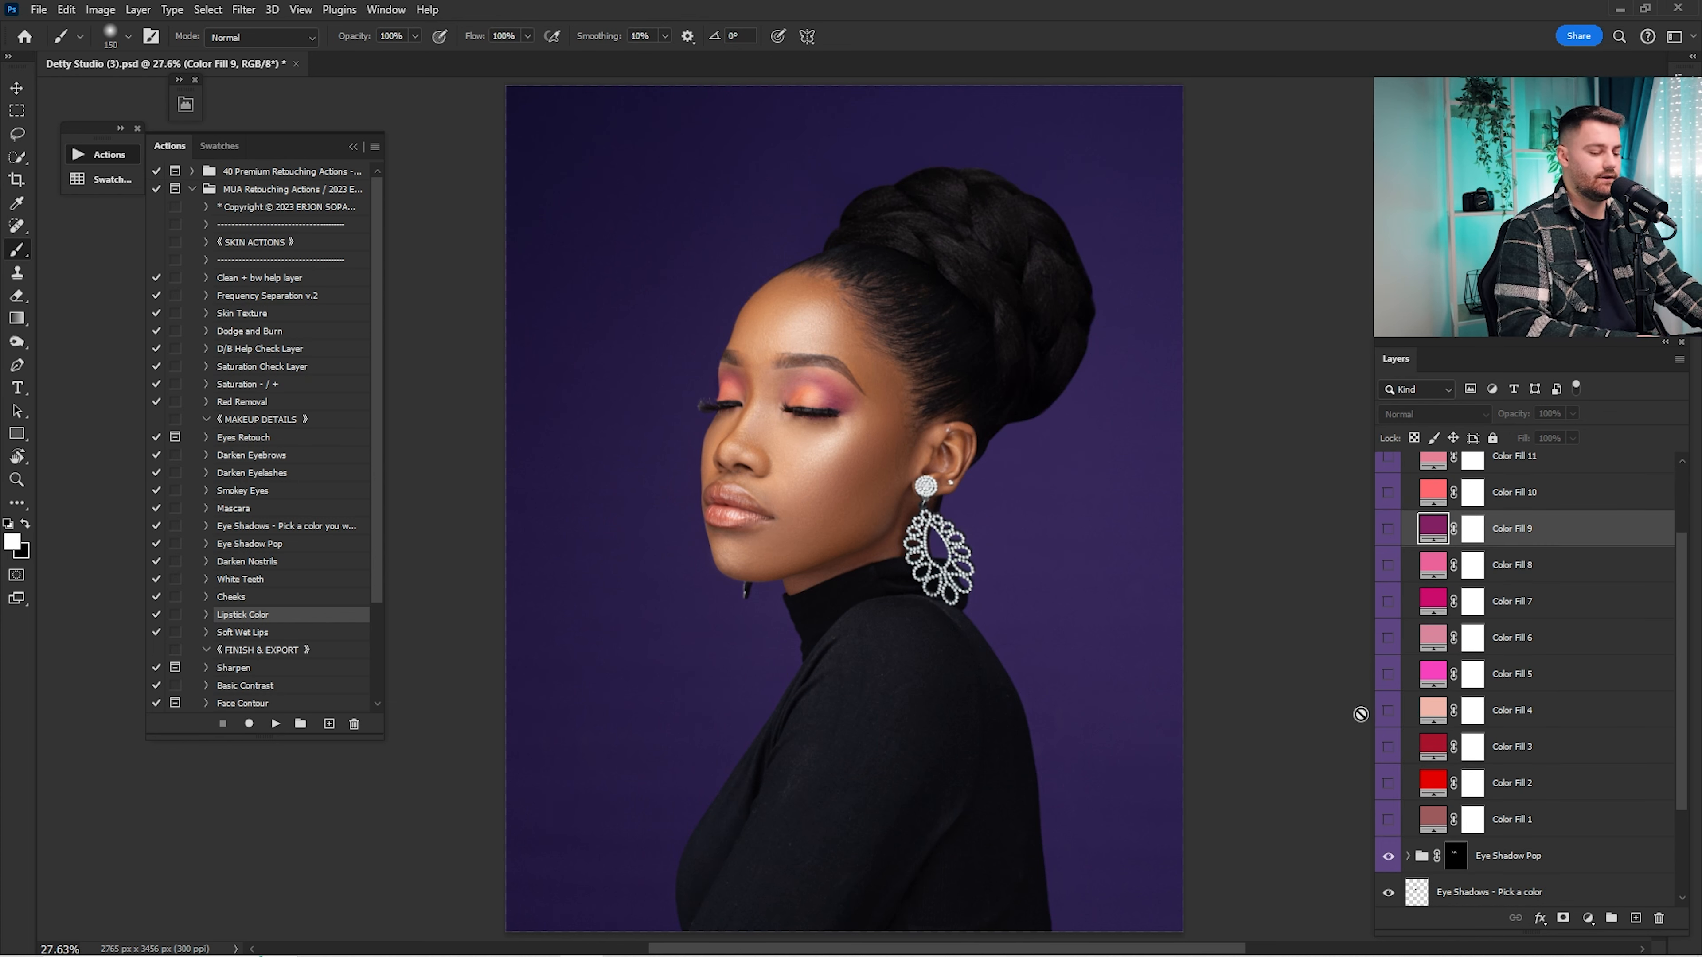
left_click(1387, 814)
left_click(1388, 815)
left_click(1388, 785)
left_click(1388, 786)
left_click(1389, 749)
left_click(1389, 750)
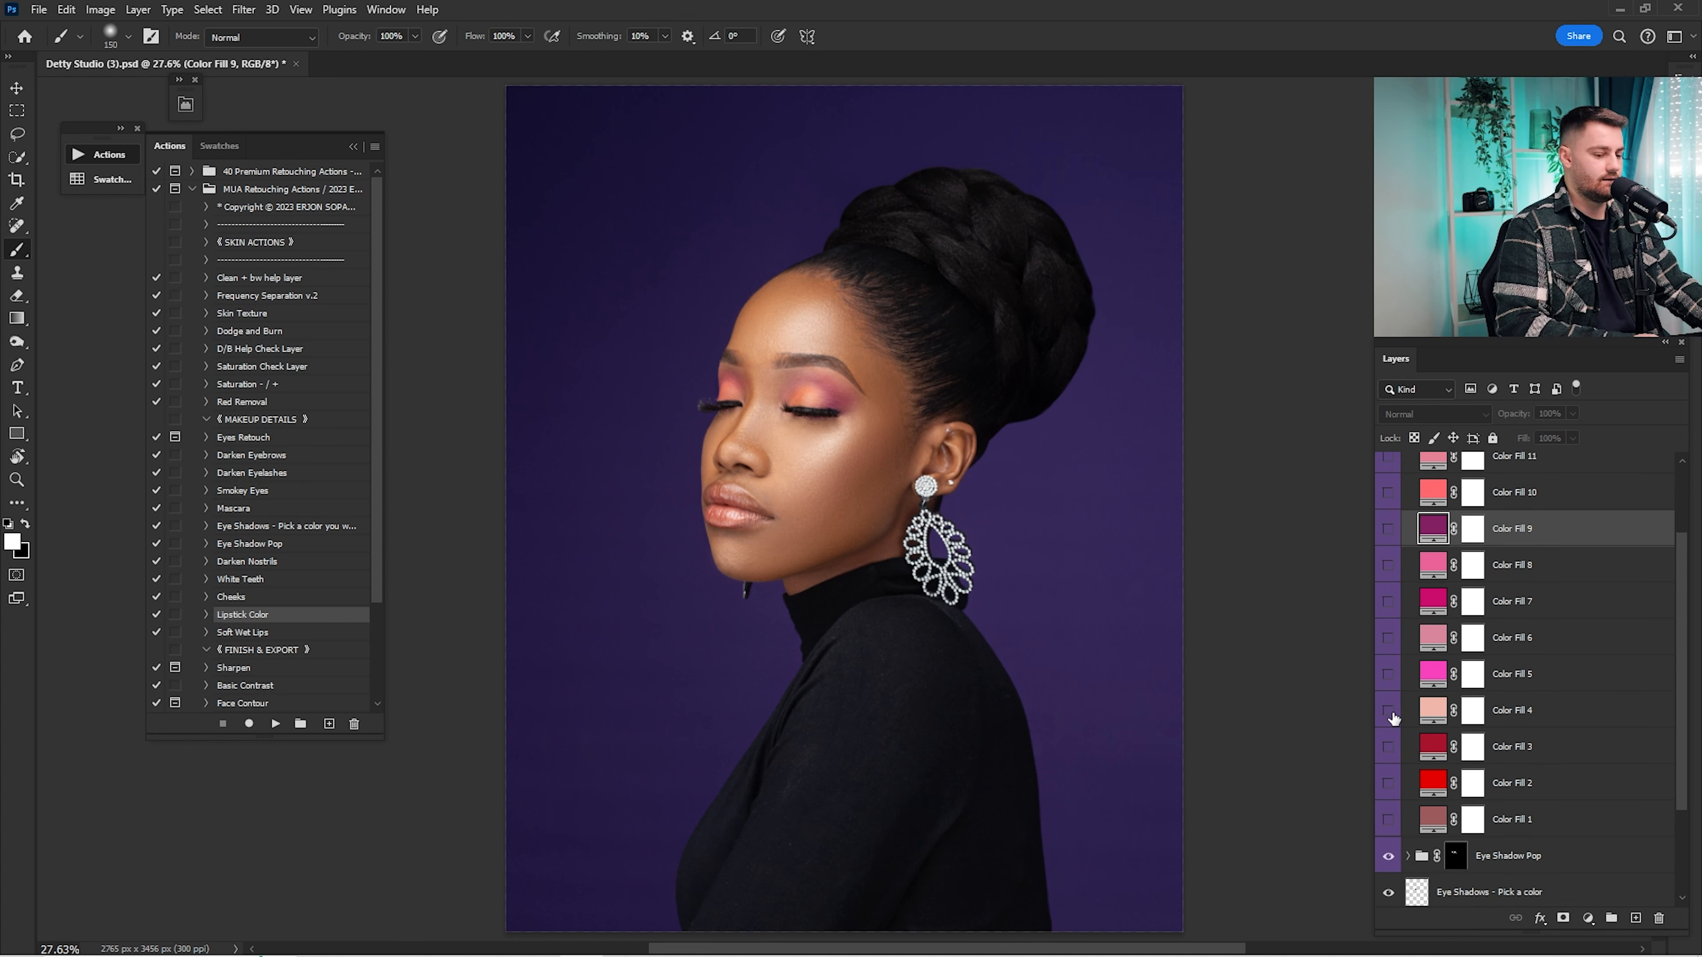
left_click(1389, 713)
left_click(1389, 713)
double_click(1389, 674)
left_click(1388, 641)
left_click(1389, 641)
Step: Switch on the Color Fill 8 lipstick shade, select its layer and inspect the colour closely on the lips
left_click(1388, 565)
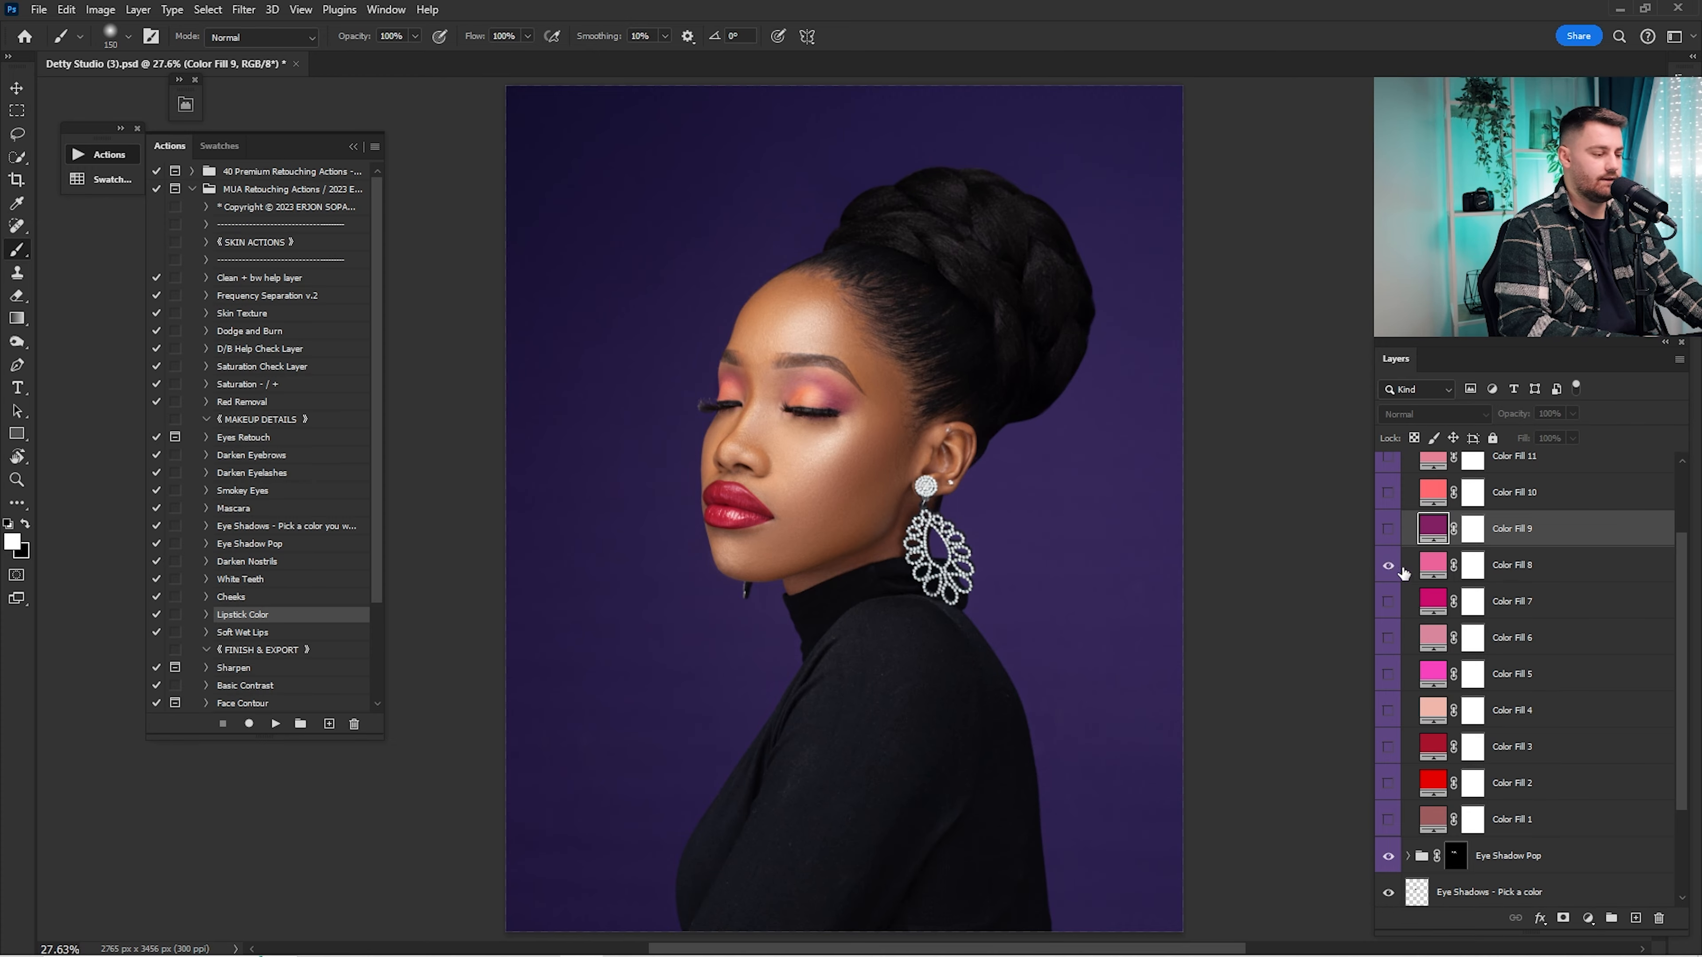
left_click(1489, 567)
left_click_drag(707, 482, 893, 596)
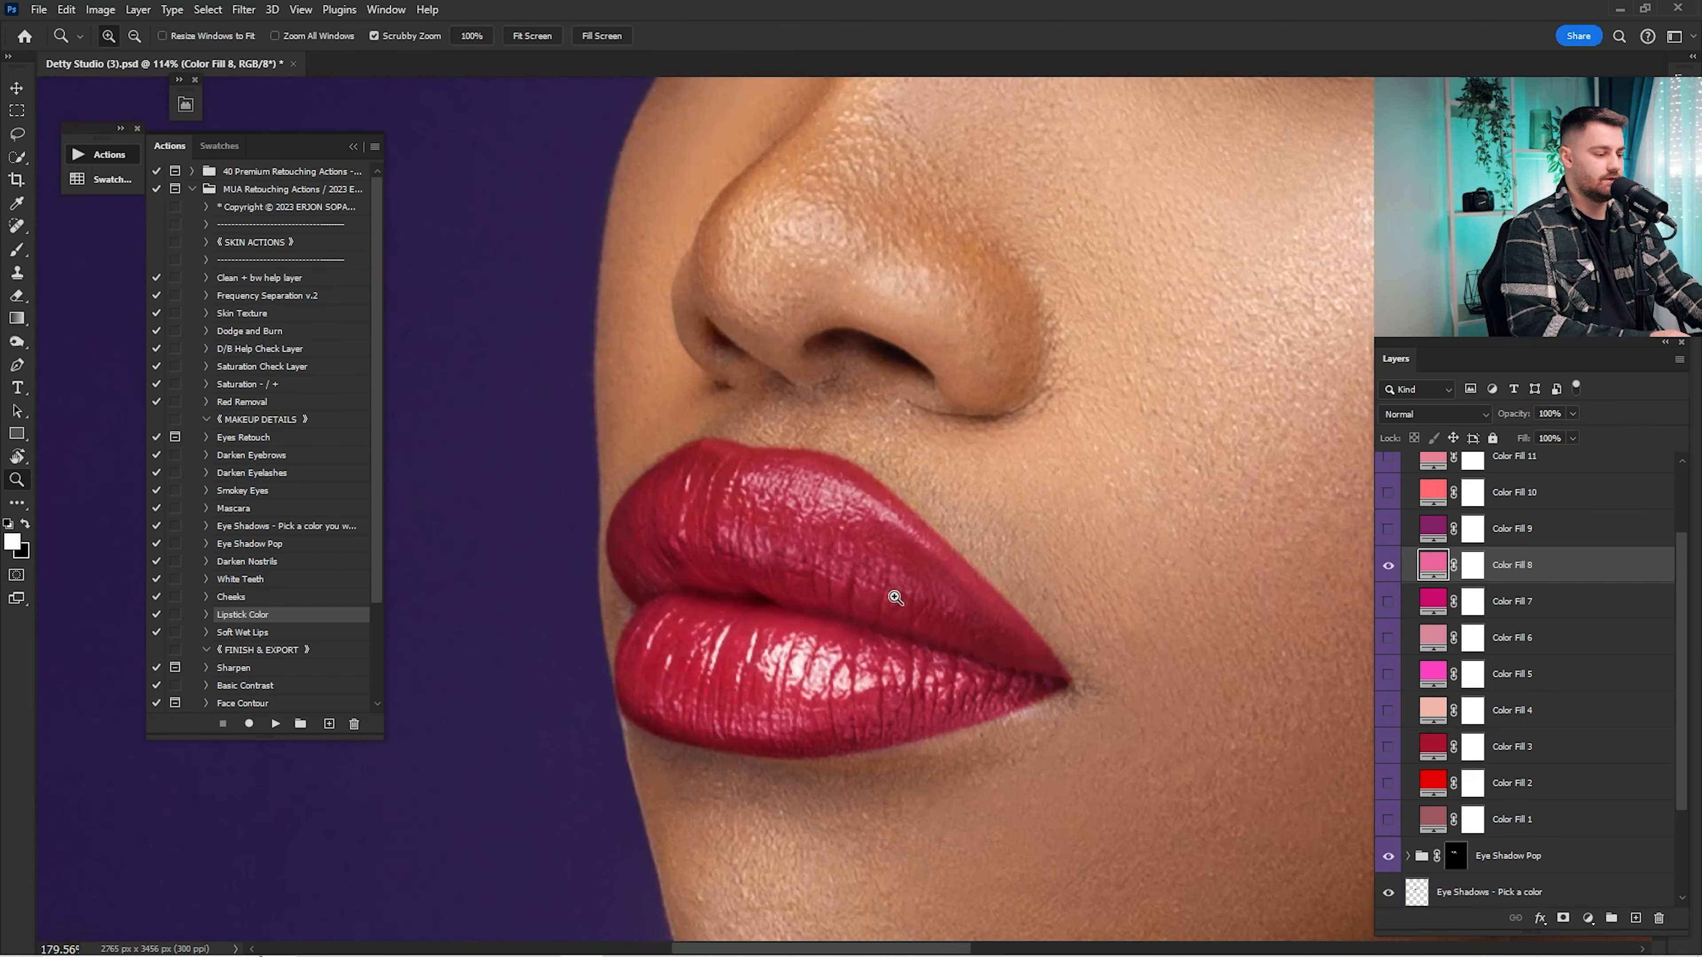
mouse_move(1017, 574)
left_mouse_down()
mouse_move(1112, 482)
mouse_move(1045, 551)
mouse_move(1132, 495)
left_mouse_up()
key("b")
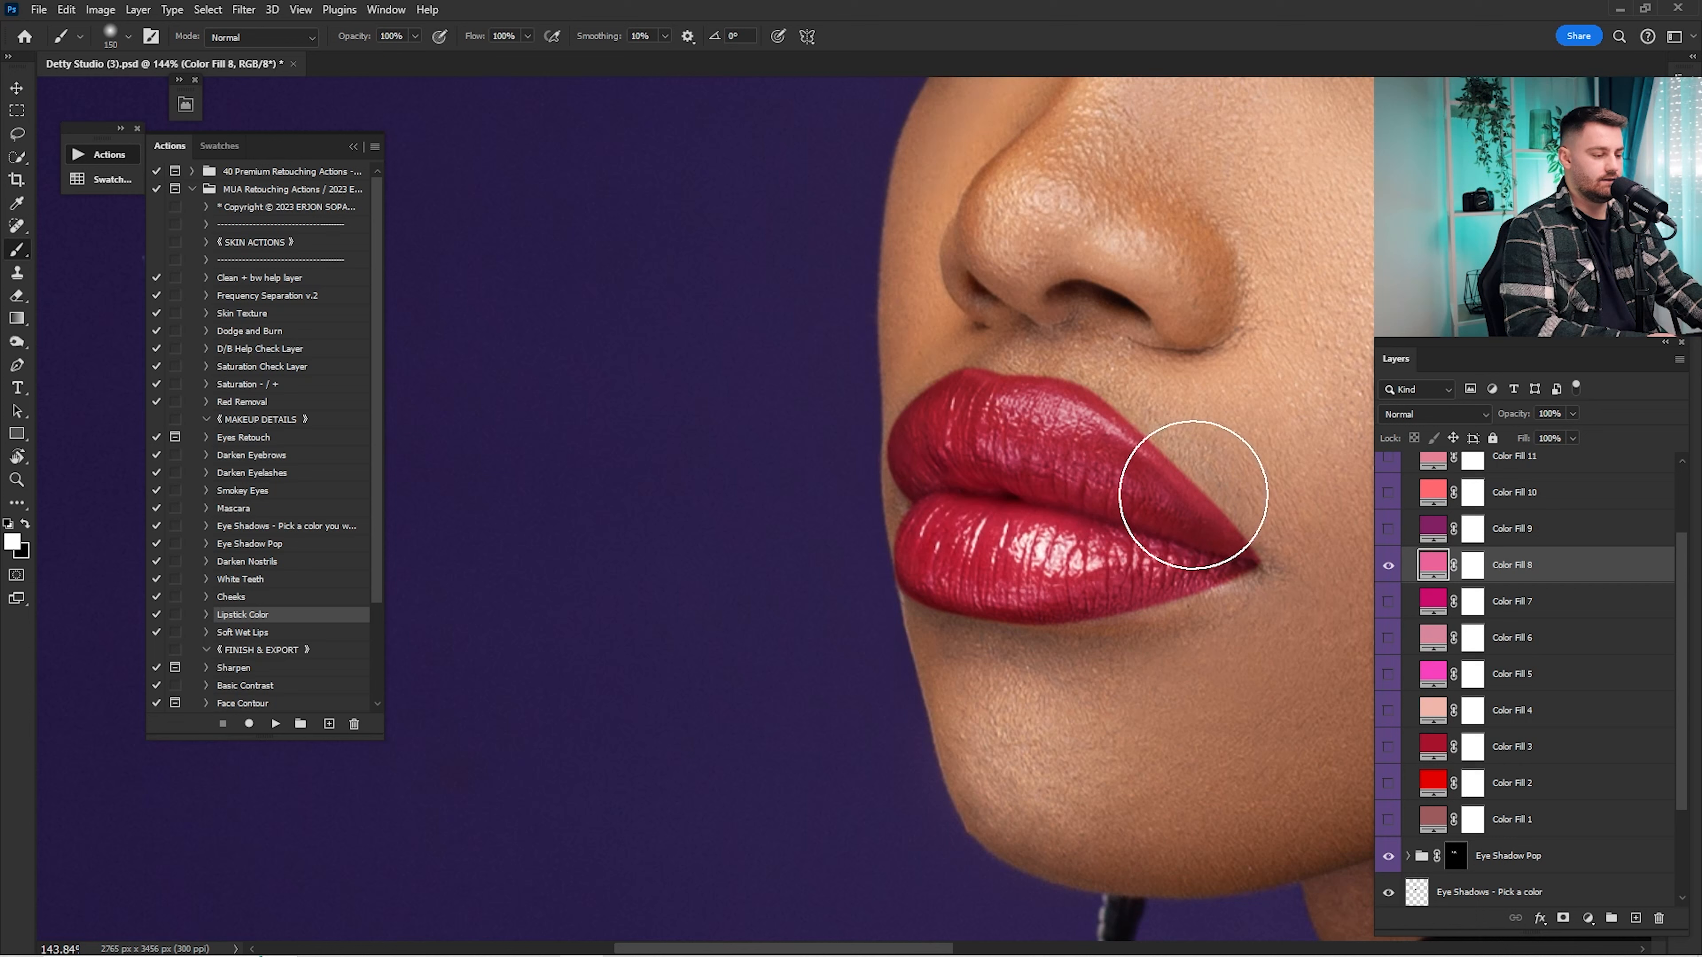
left_click_drag(1235, 539, 1166, 654)
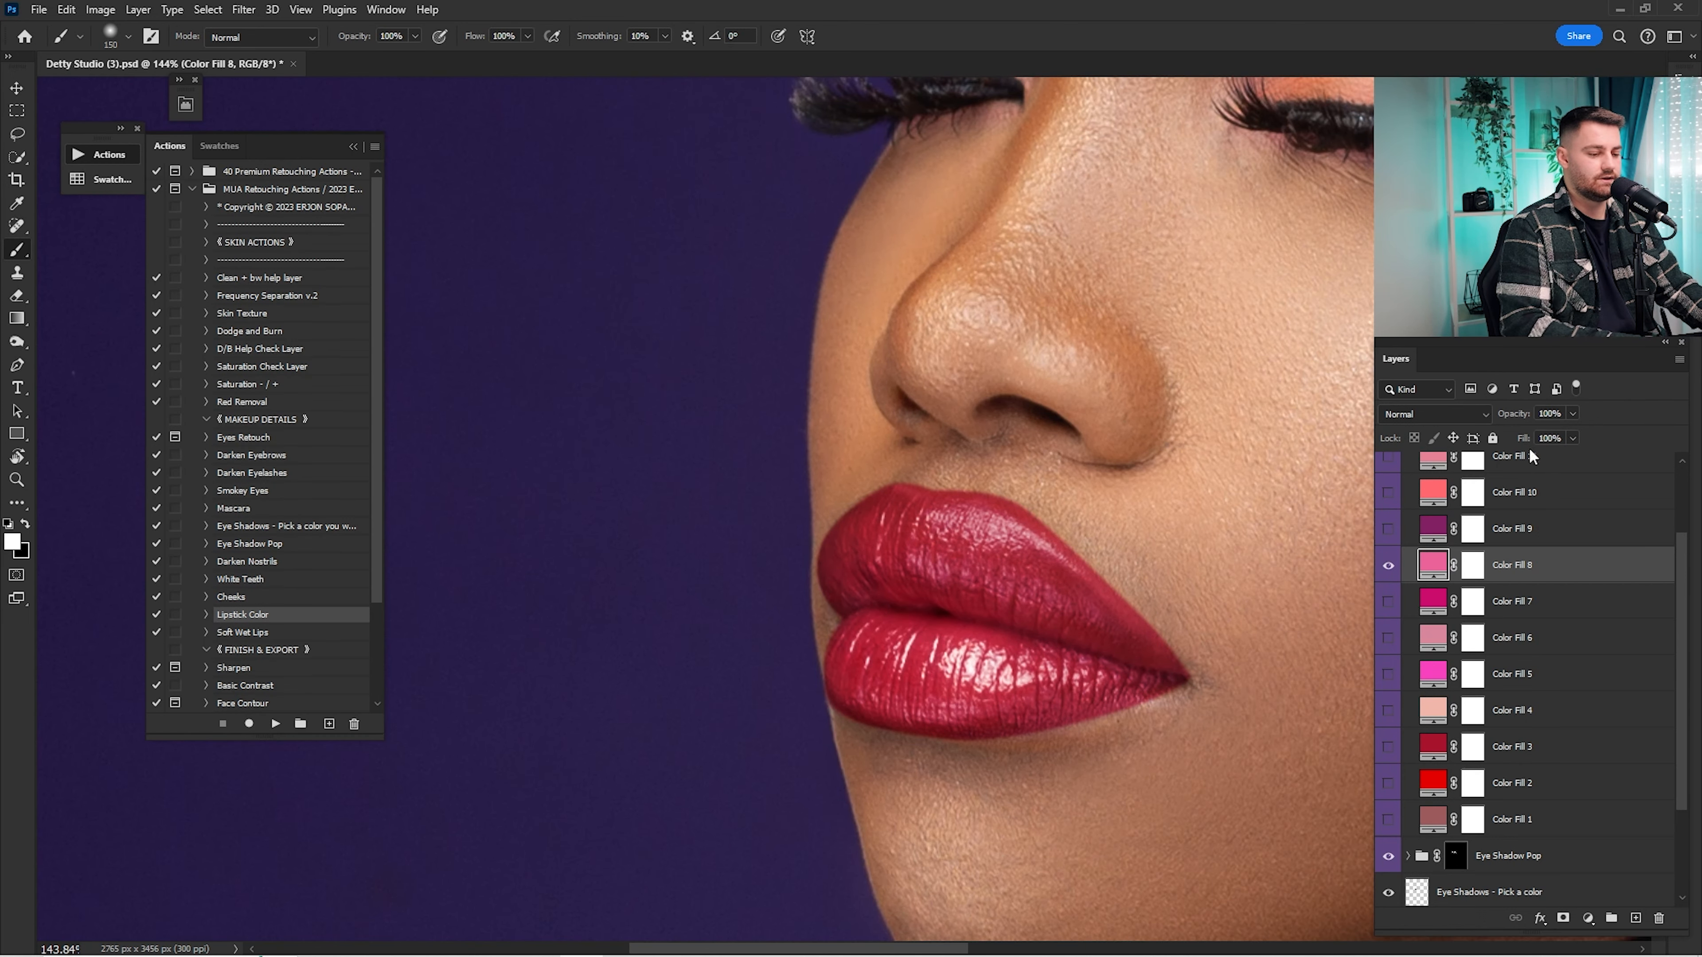
Step: Set the Color Fill 8 layer's opacity to 52% and check the lips in the whole portrait
type("52")
key("Return")
key("ctrl+0")
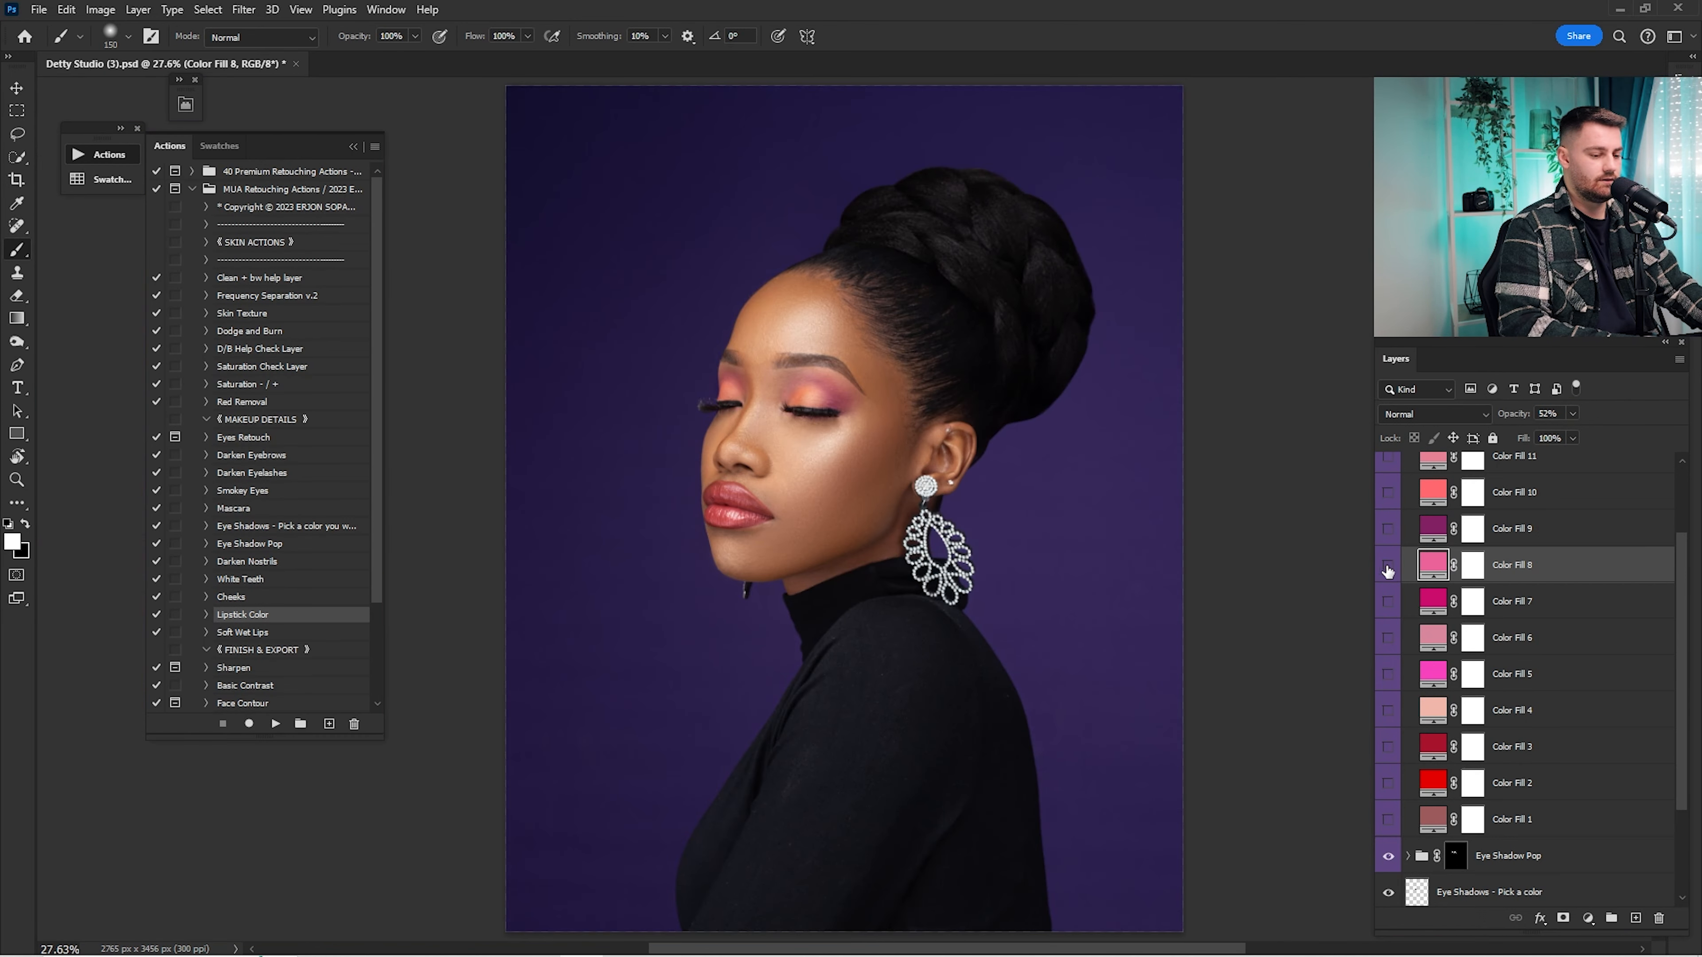
Step: Soften the Lipstick Colors group's layer mask with a feather of 1.9 px
scroll(734, 507, "up", 16)
scroll(1474, 536, "up", 3)
double_click(1455, 528)
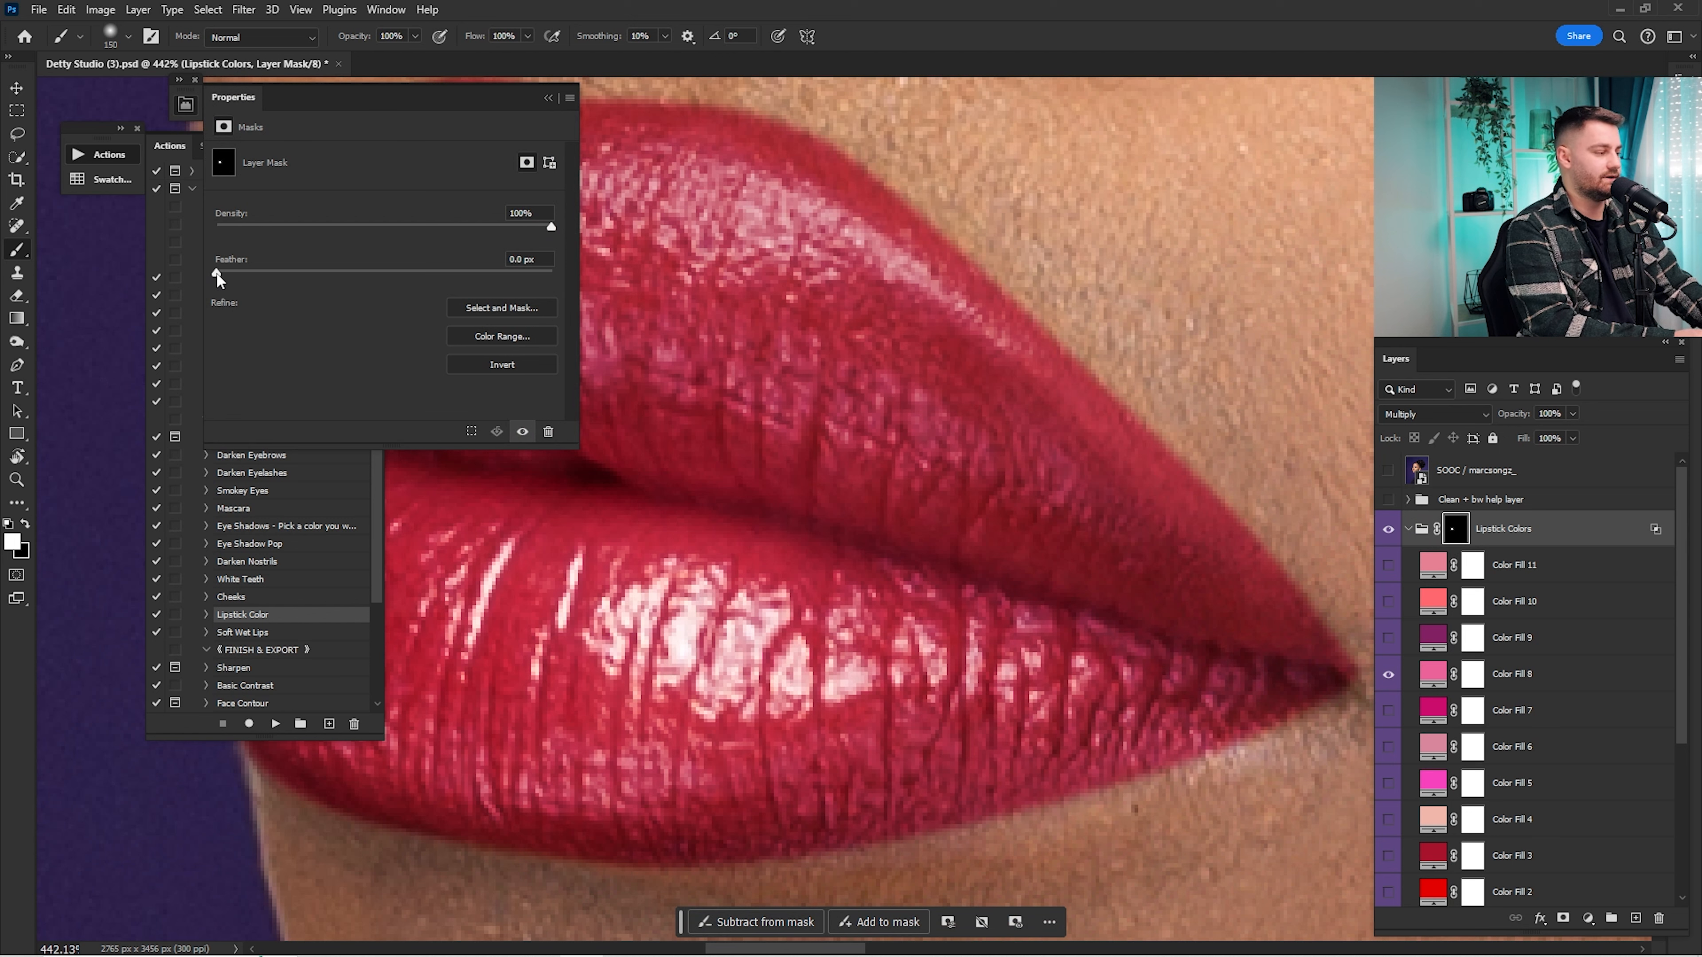
left_click_drag(216, 272, 250, 274)
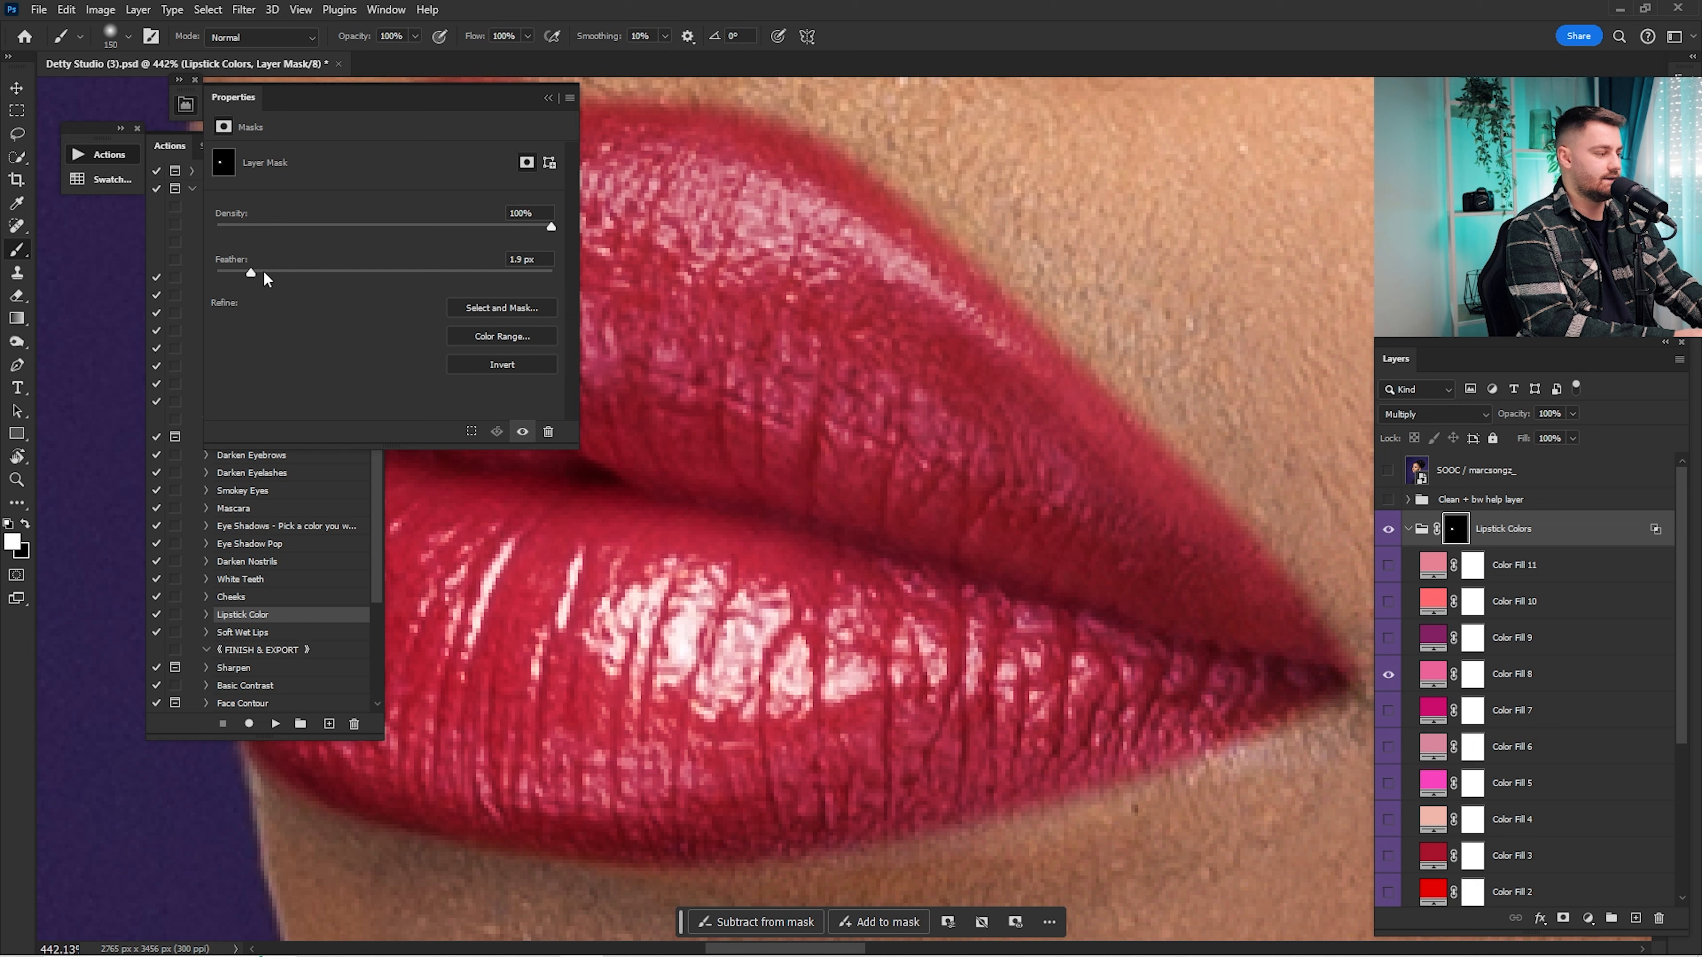
left_click(548, 98)
Step: Compare the lips up close with and without the Lipstick Colors group to check the feathered edge
key("z")
left_click_drag(828, 552, 750, 552)
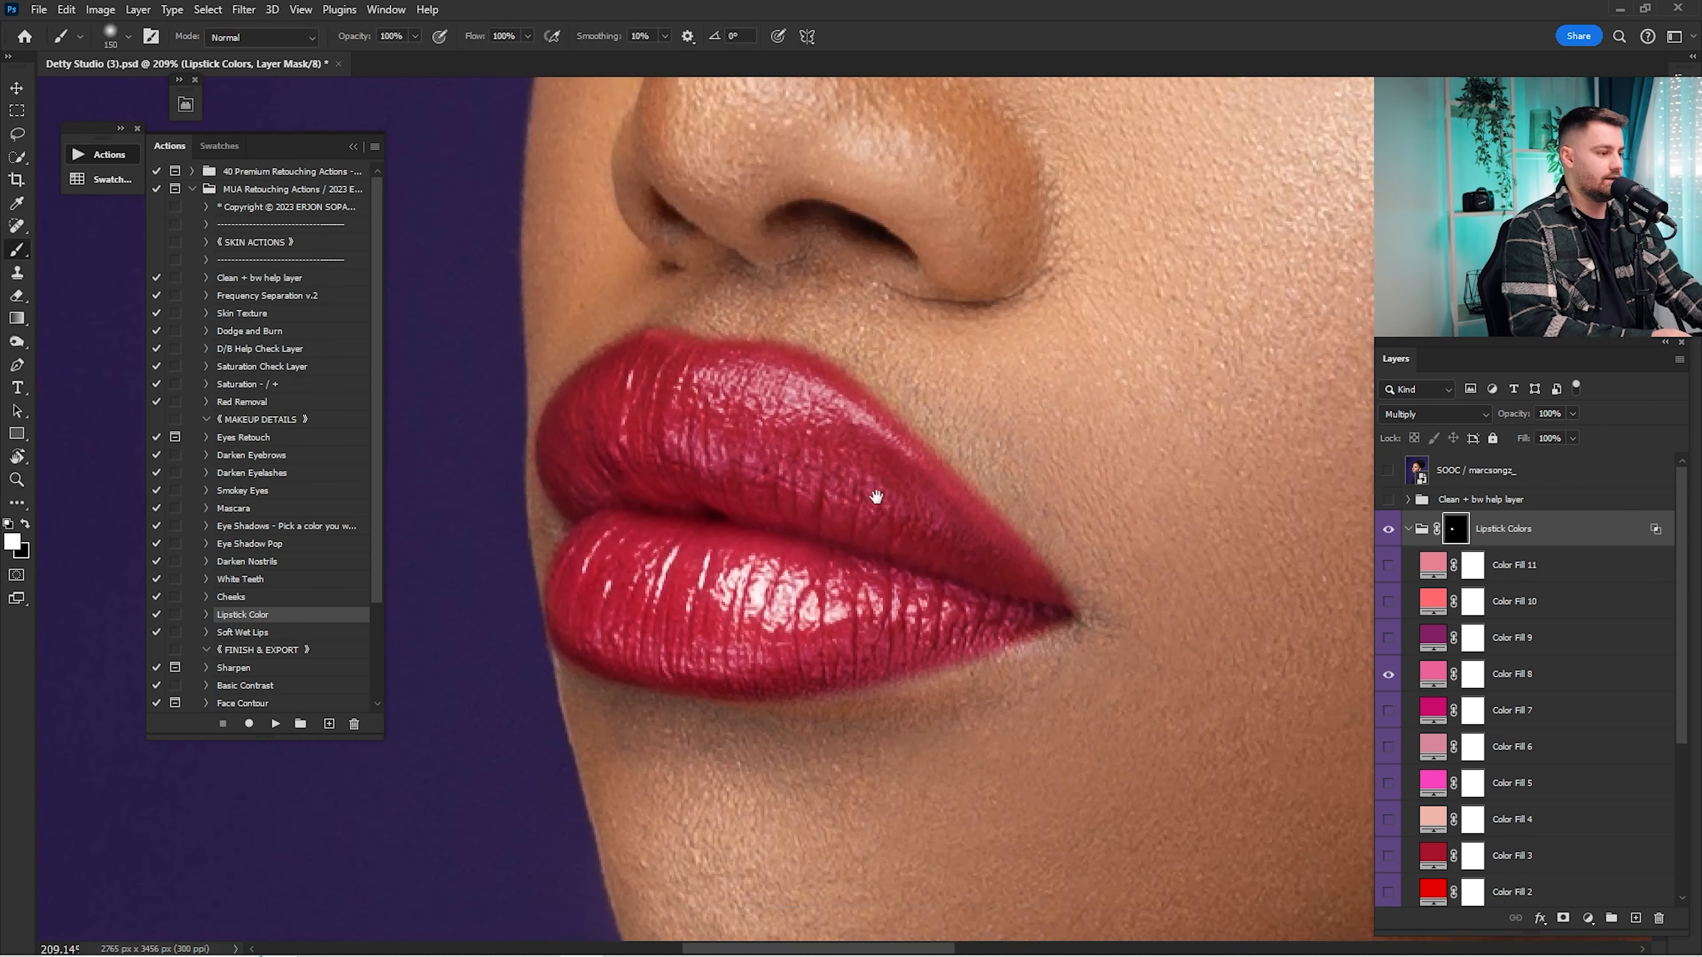
left_click_drag(874, 499, 1013, 451)
left_click(1387, 529)
left_click(1388, 530)
left_click(1388, 530)
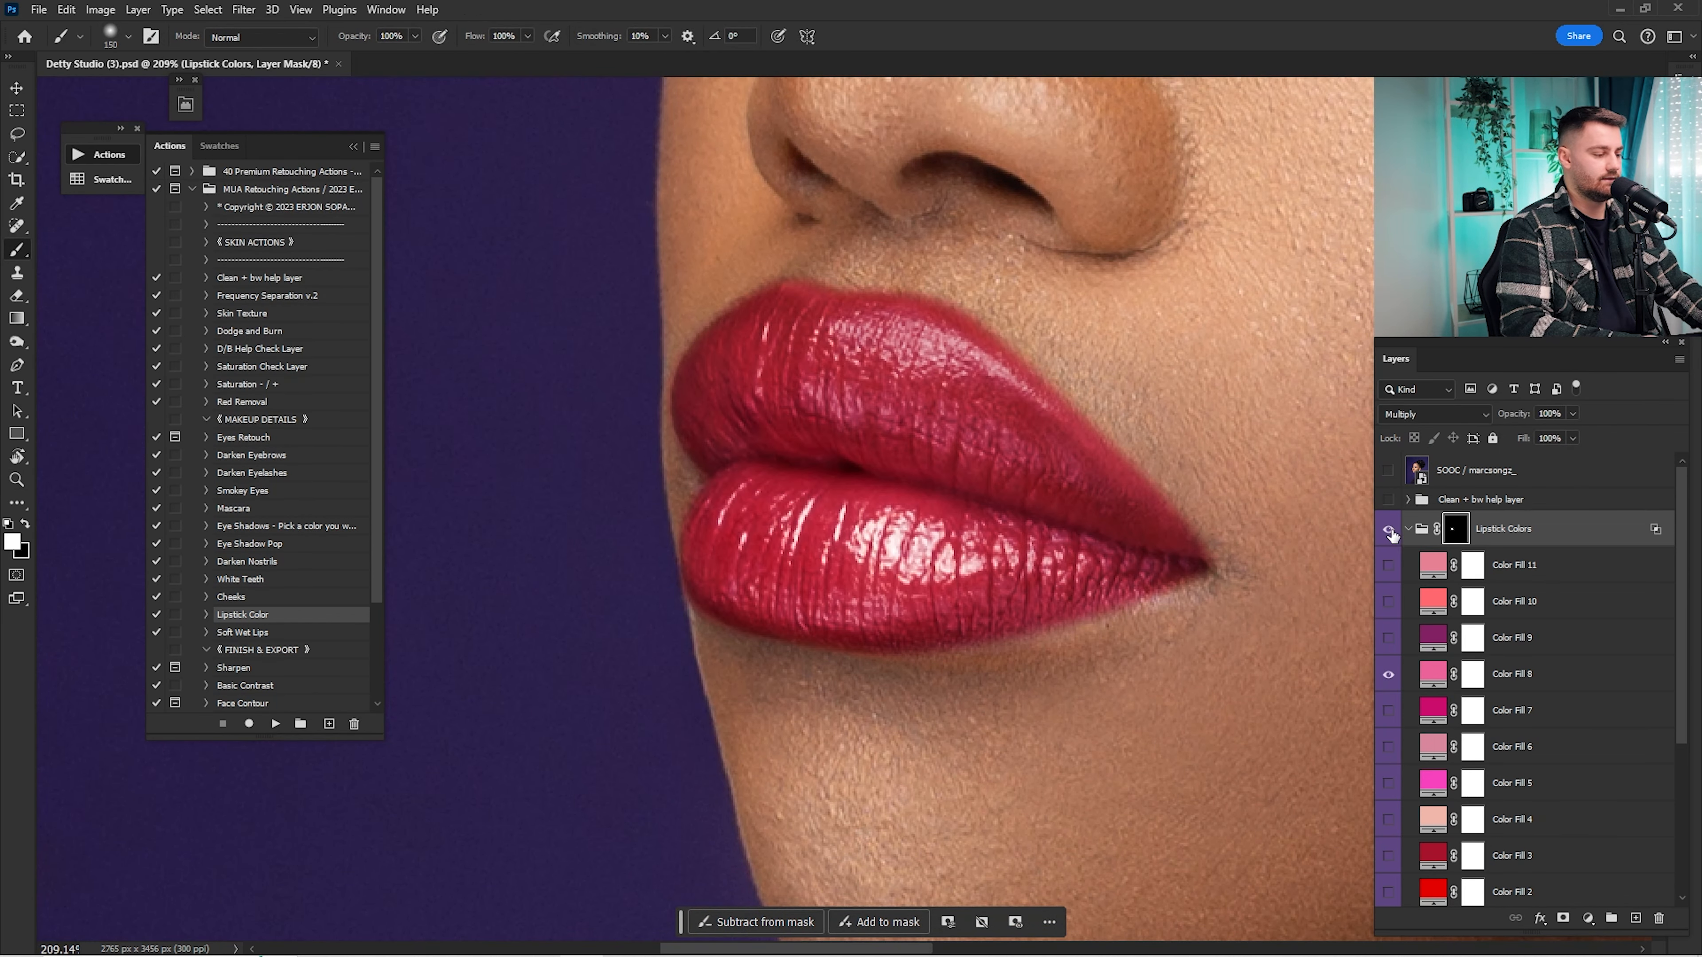
left_click(1388, 530)
left_click(1388, 530)
Step: Reduce the brush to 10 pixels over the lower lip's edge and check the lips without the Lipstick Colors group
left_click_drag(720, 581, 798, 581)
left_click_drag(798, 581, 1025, 553)
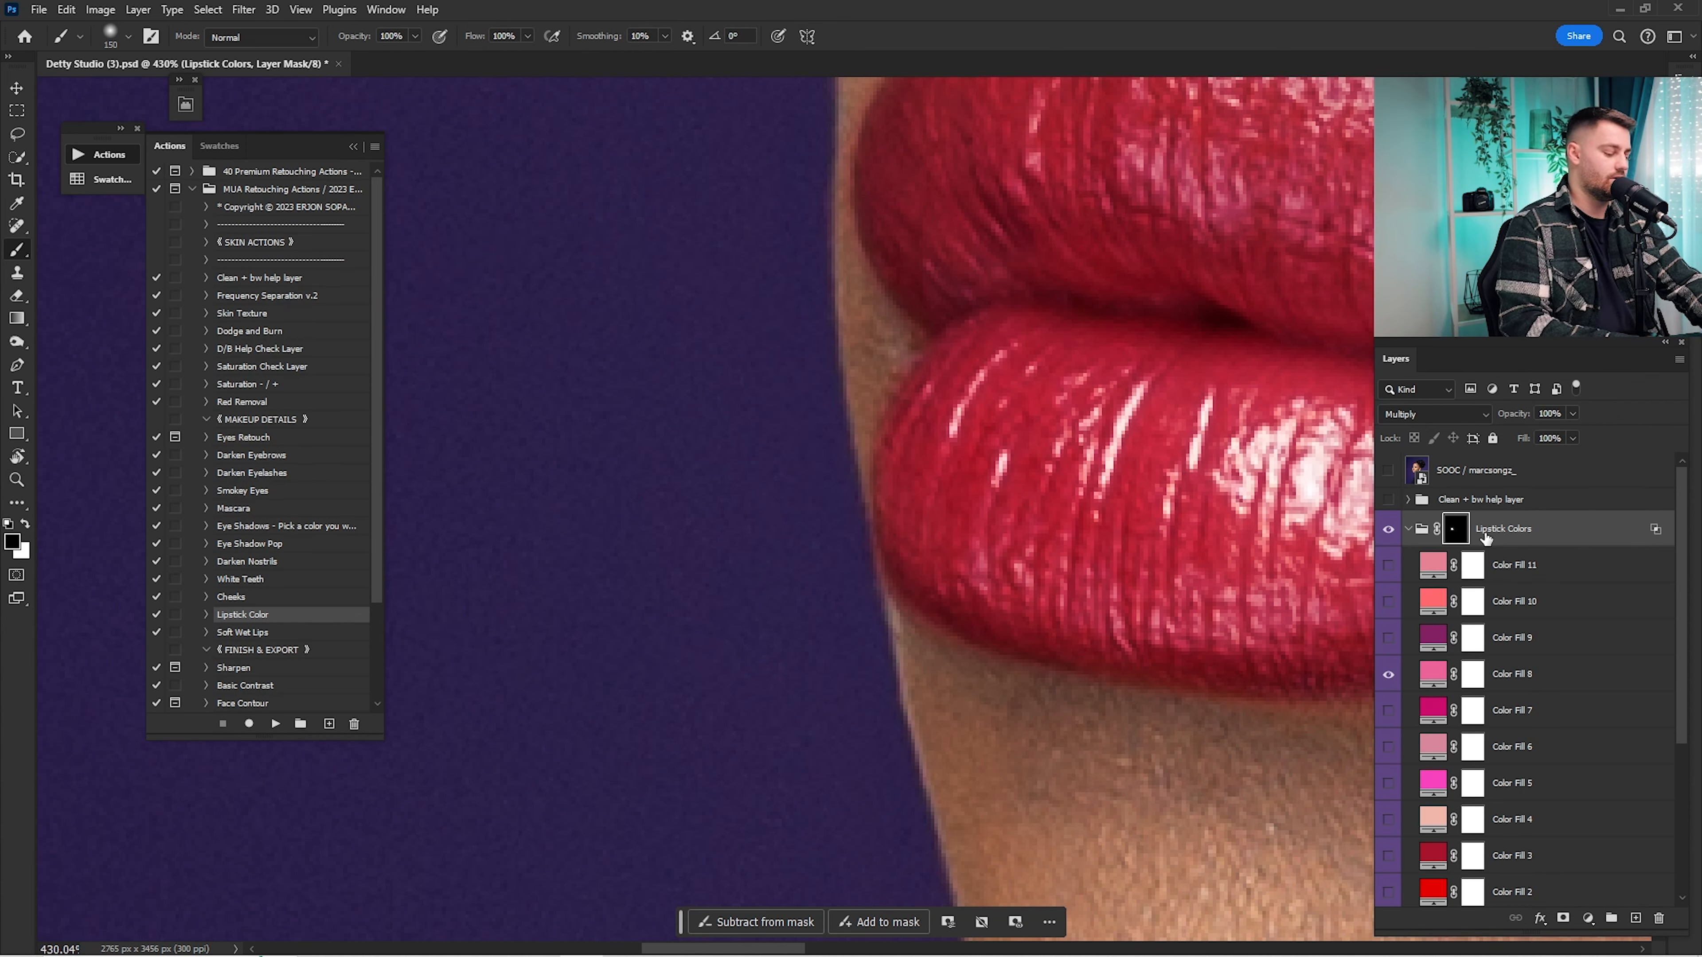
key("bracketleft")
key("bracketleft")
key("bracketleft")
key("bracketleft")
key("bracketleft")
key("bracketleft")
key("bracketleft")
key("bracketleft")
key("bracketleft")
key("bracketleft")
key("bracketleft")
key("bracketleft")
key("bracketleft")
key("bracketleft")
key("bracketleft")
key("bracketleft")
key("bracketleft")
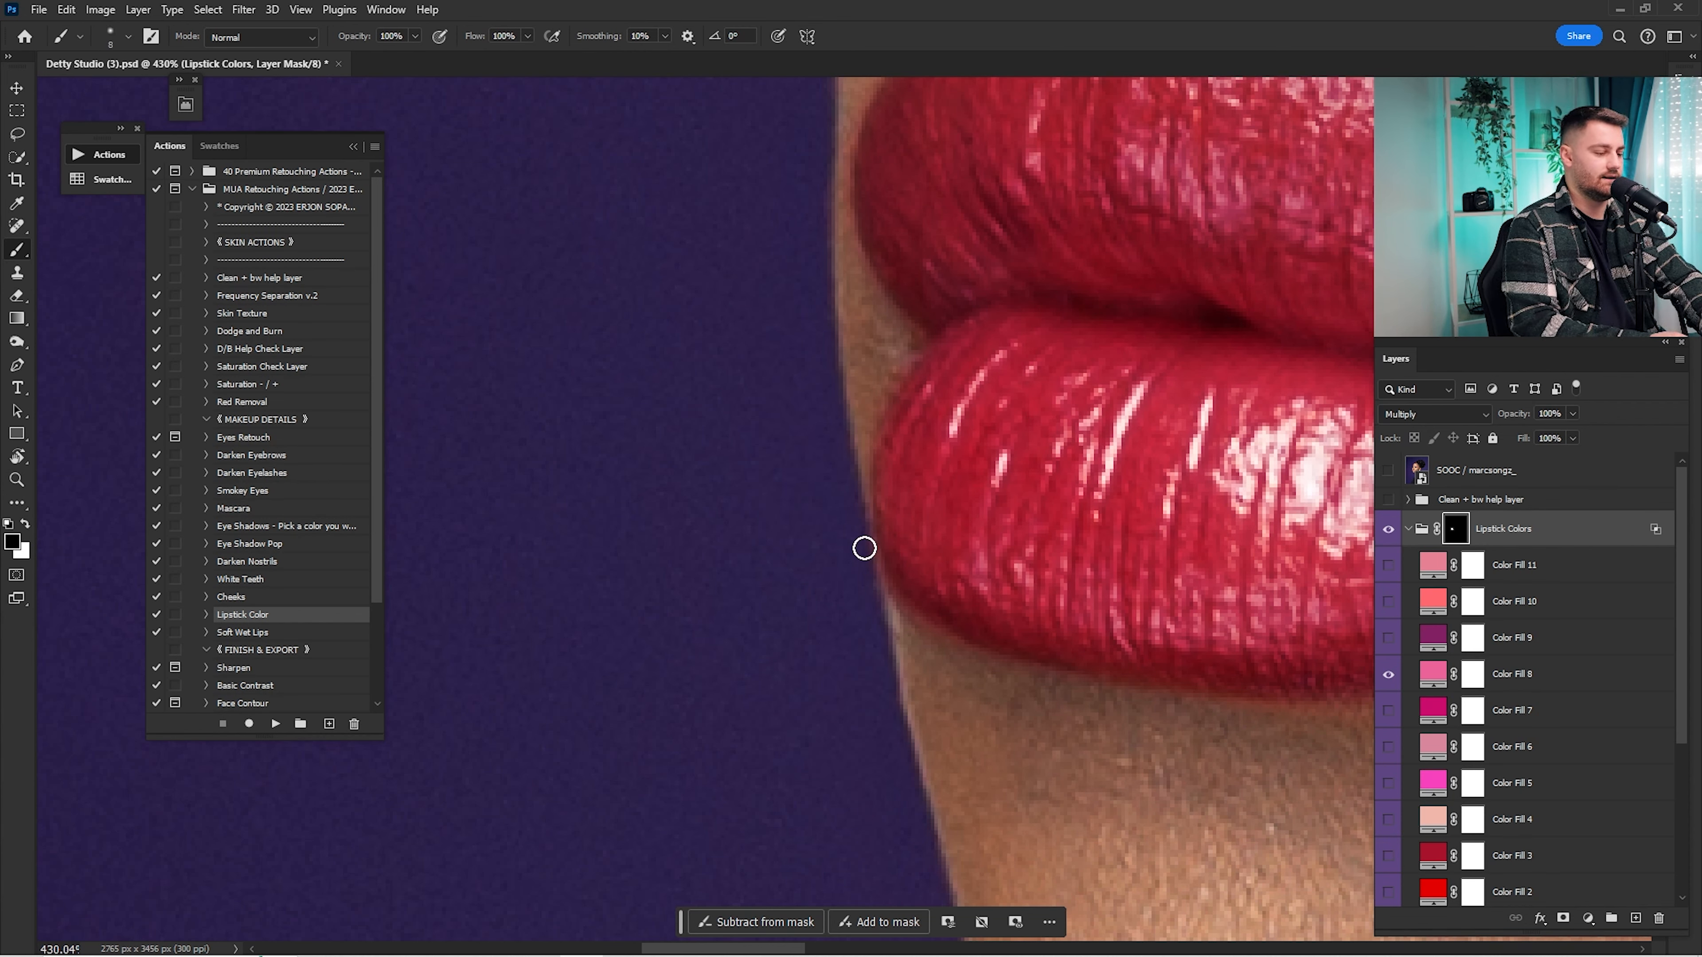
key("bracketright")
key("bracketright")
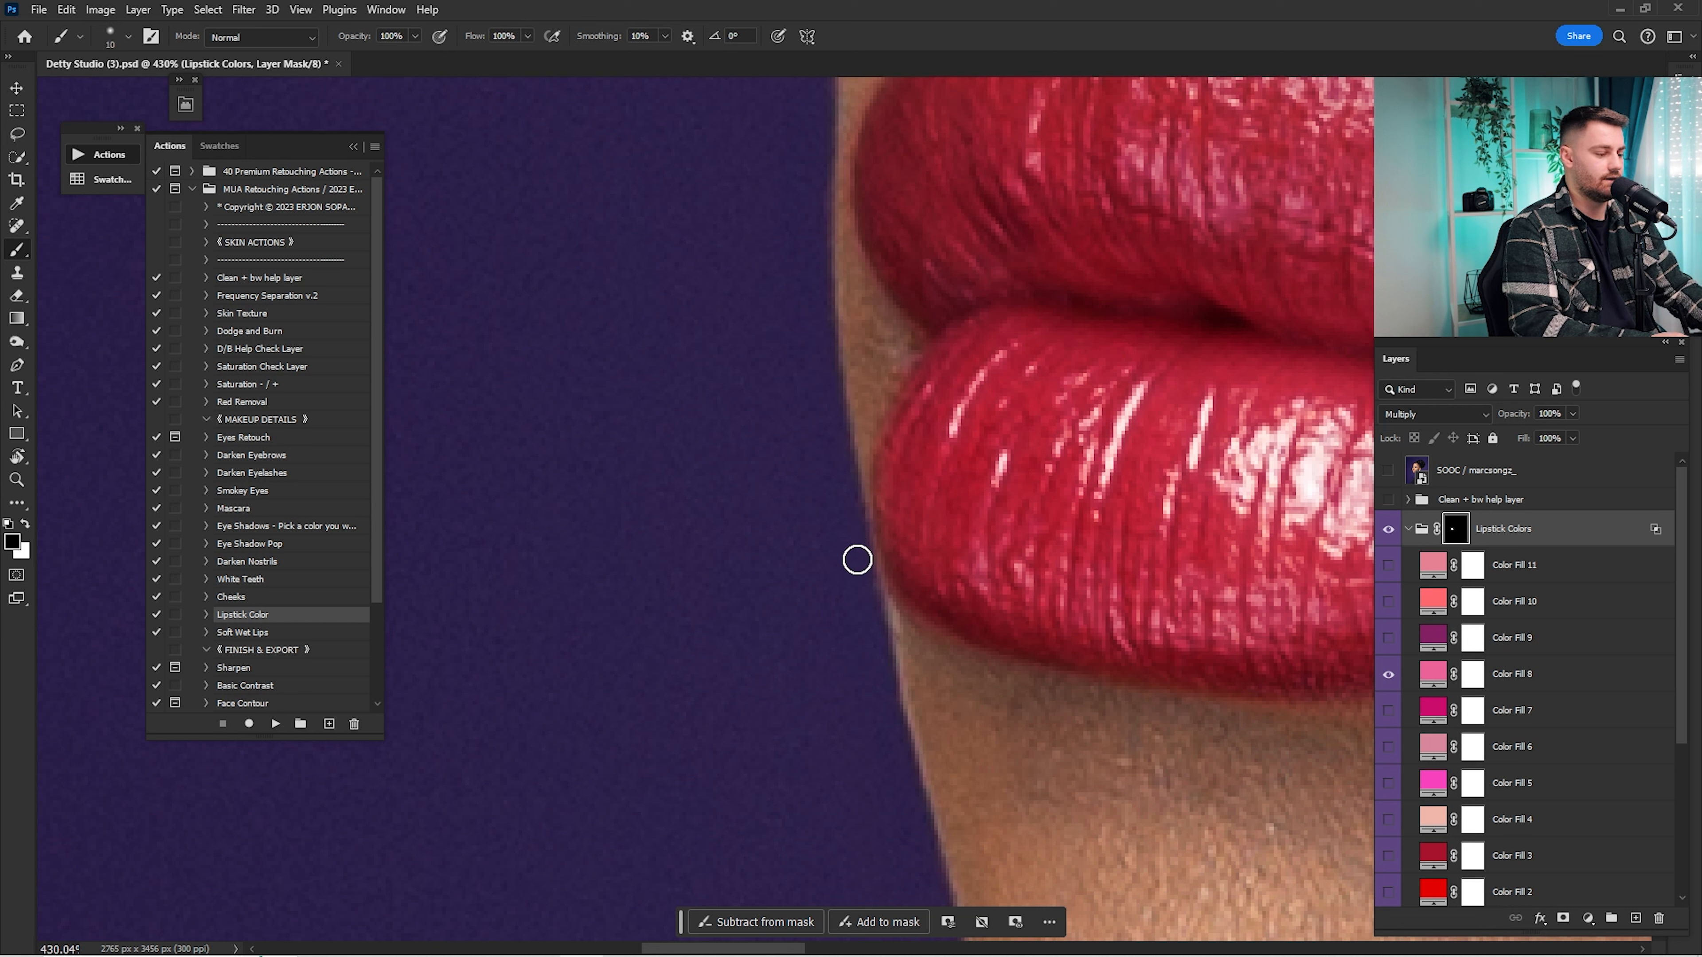
left_click(1388, 528)
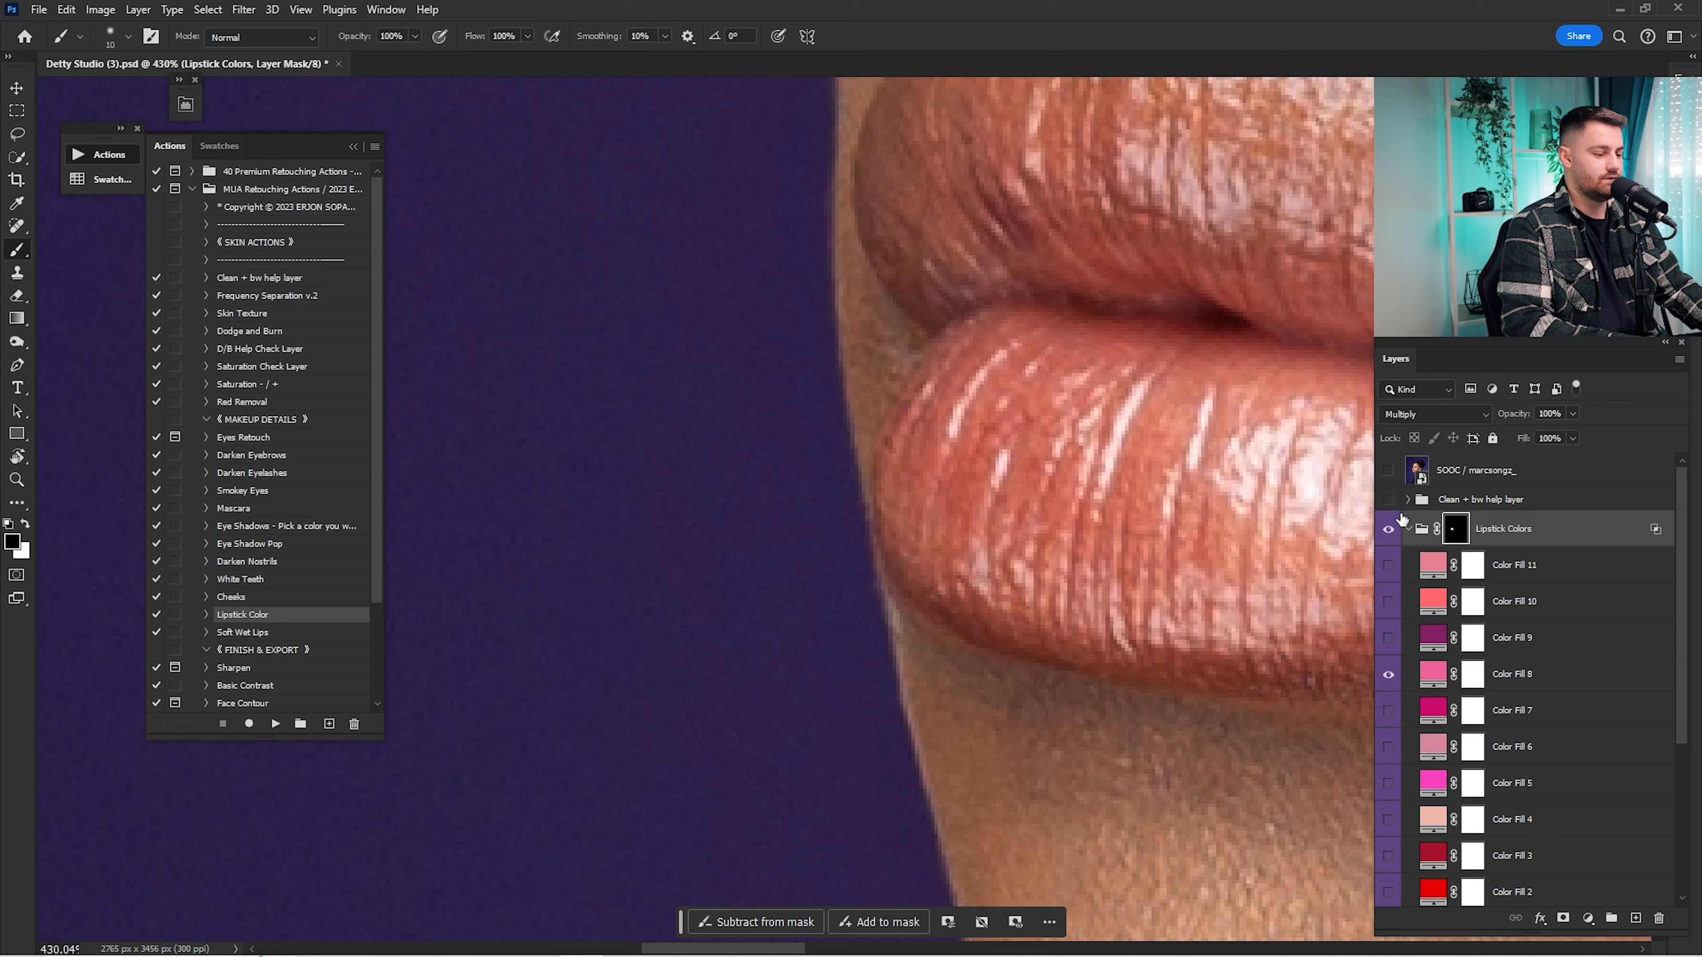
left_click(1388, 529)
Step: Lower the Color Fill 8 lipstick layer's opacity to 35%
key("ctrl+0")
left_click(1514, 674)
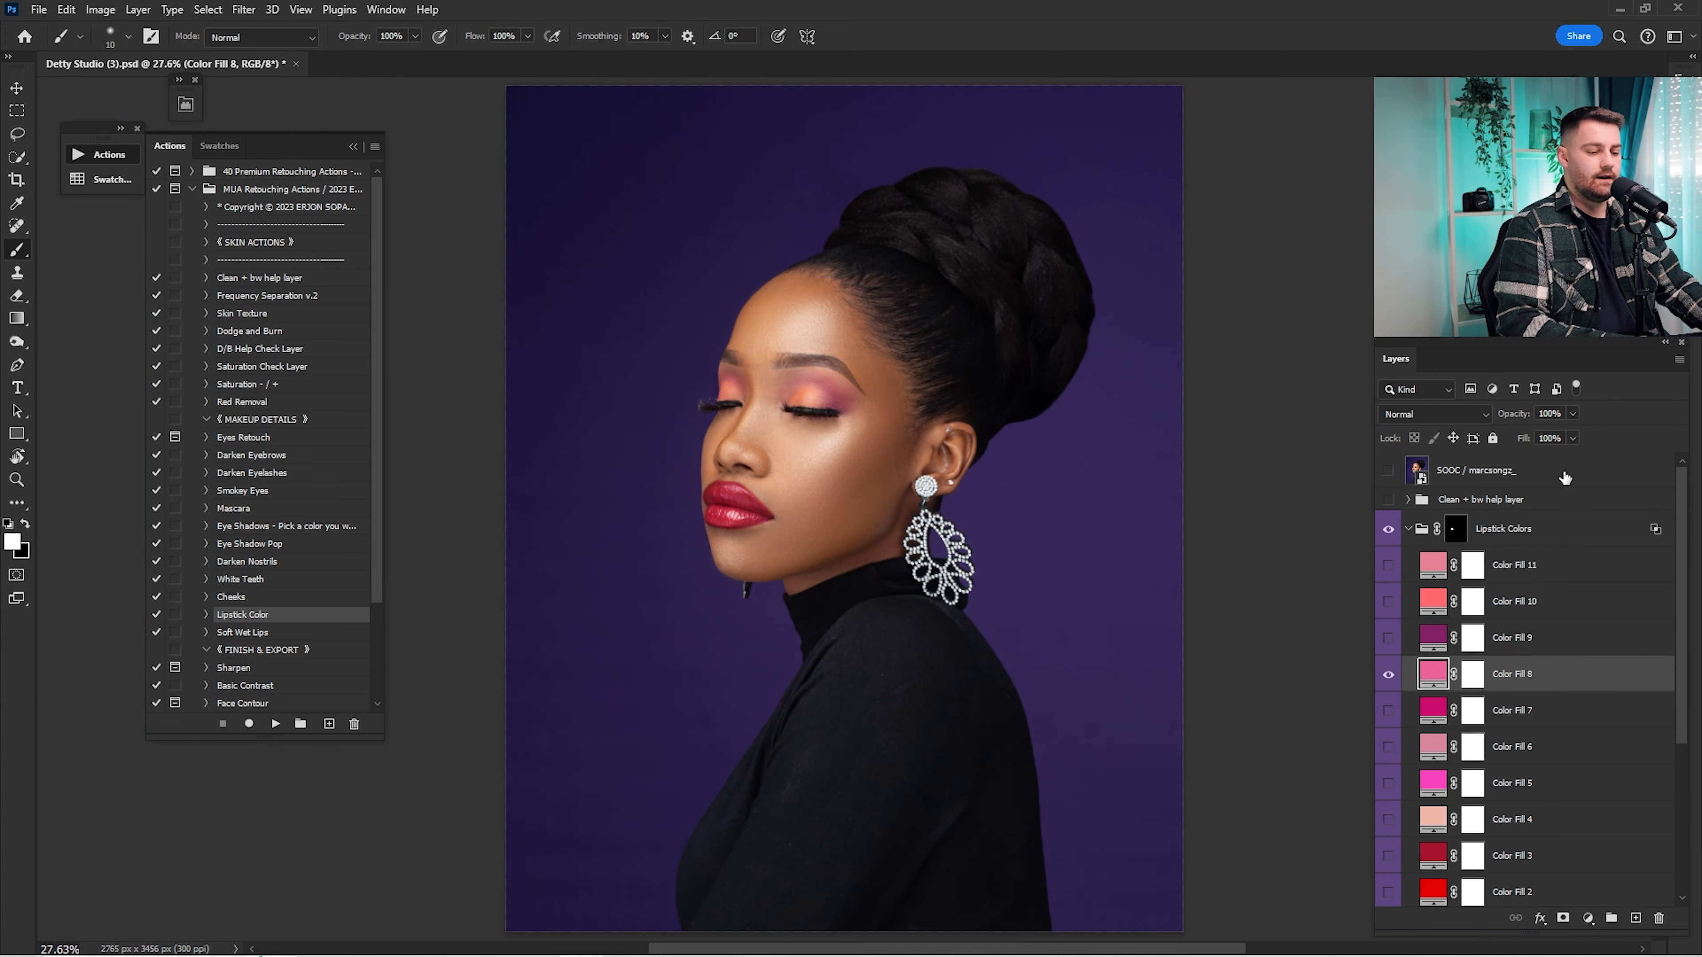
left_click(1561, 413)
type("35")
key("Return")
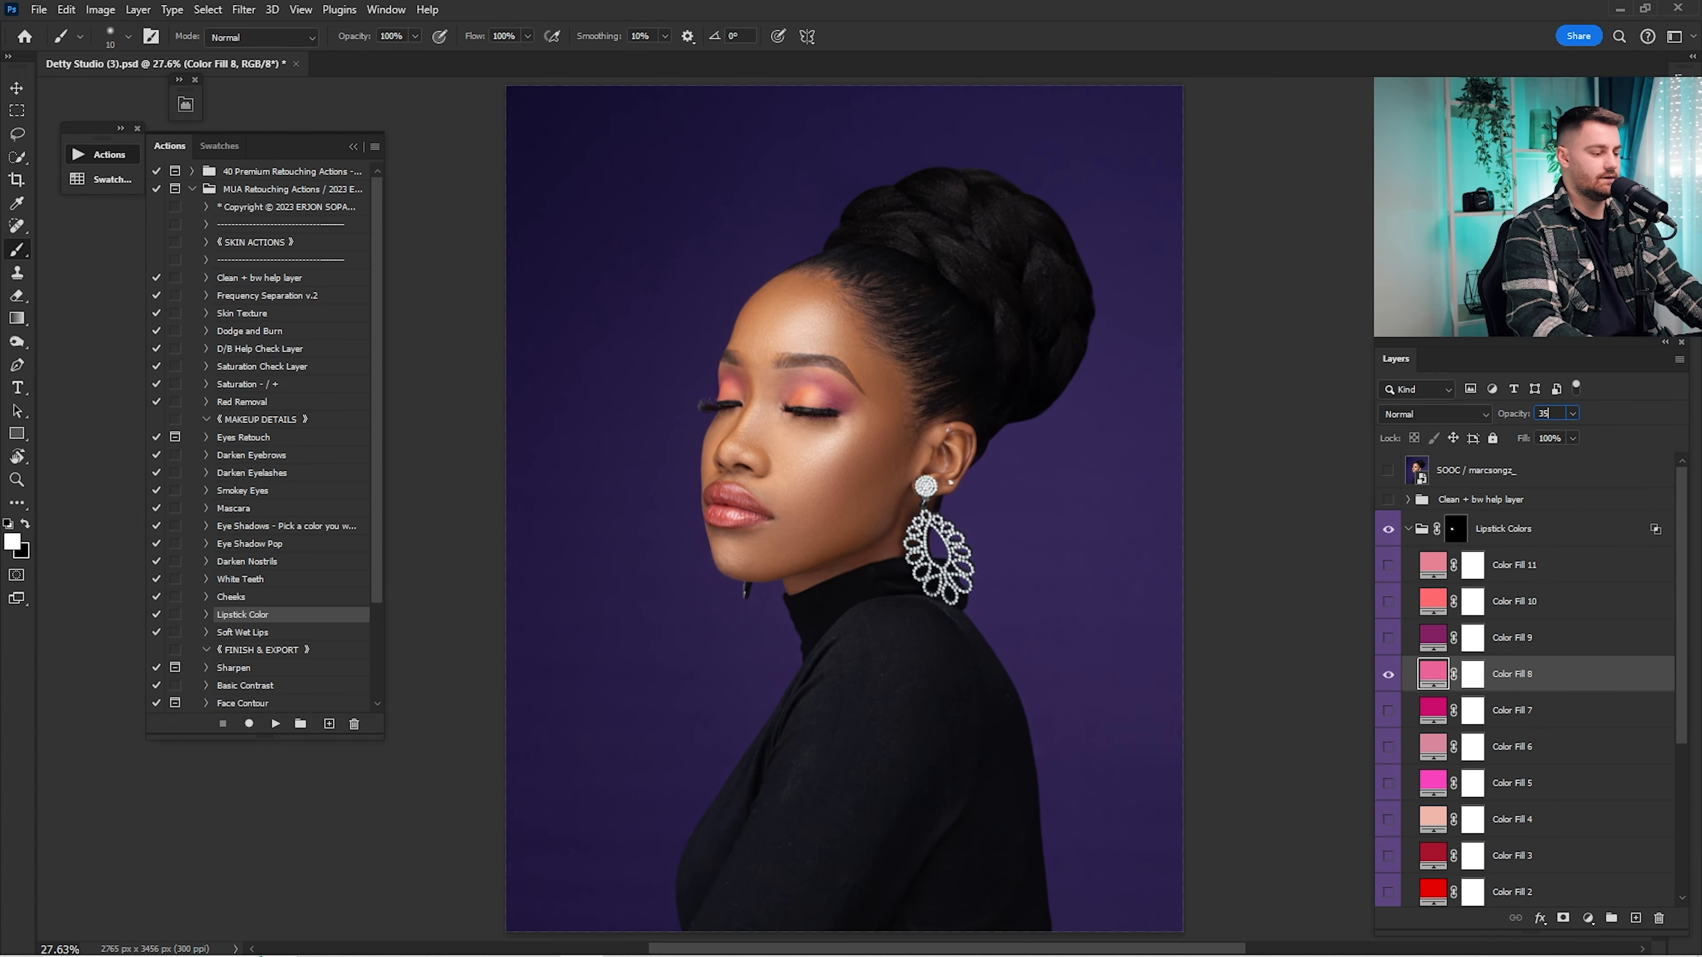
Step: Compare the whole portrait with and without the softened lipstick, and collapse the Lipstick Colors group
left_click(1389, 529)
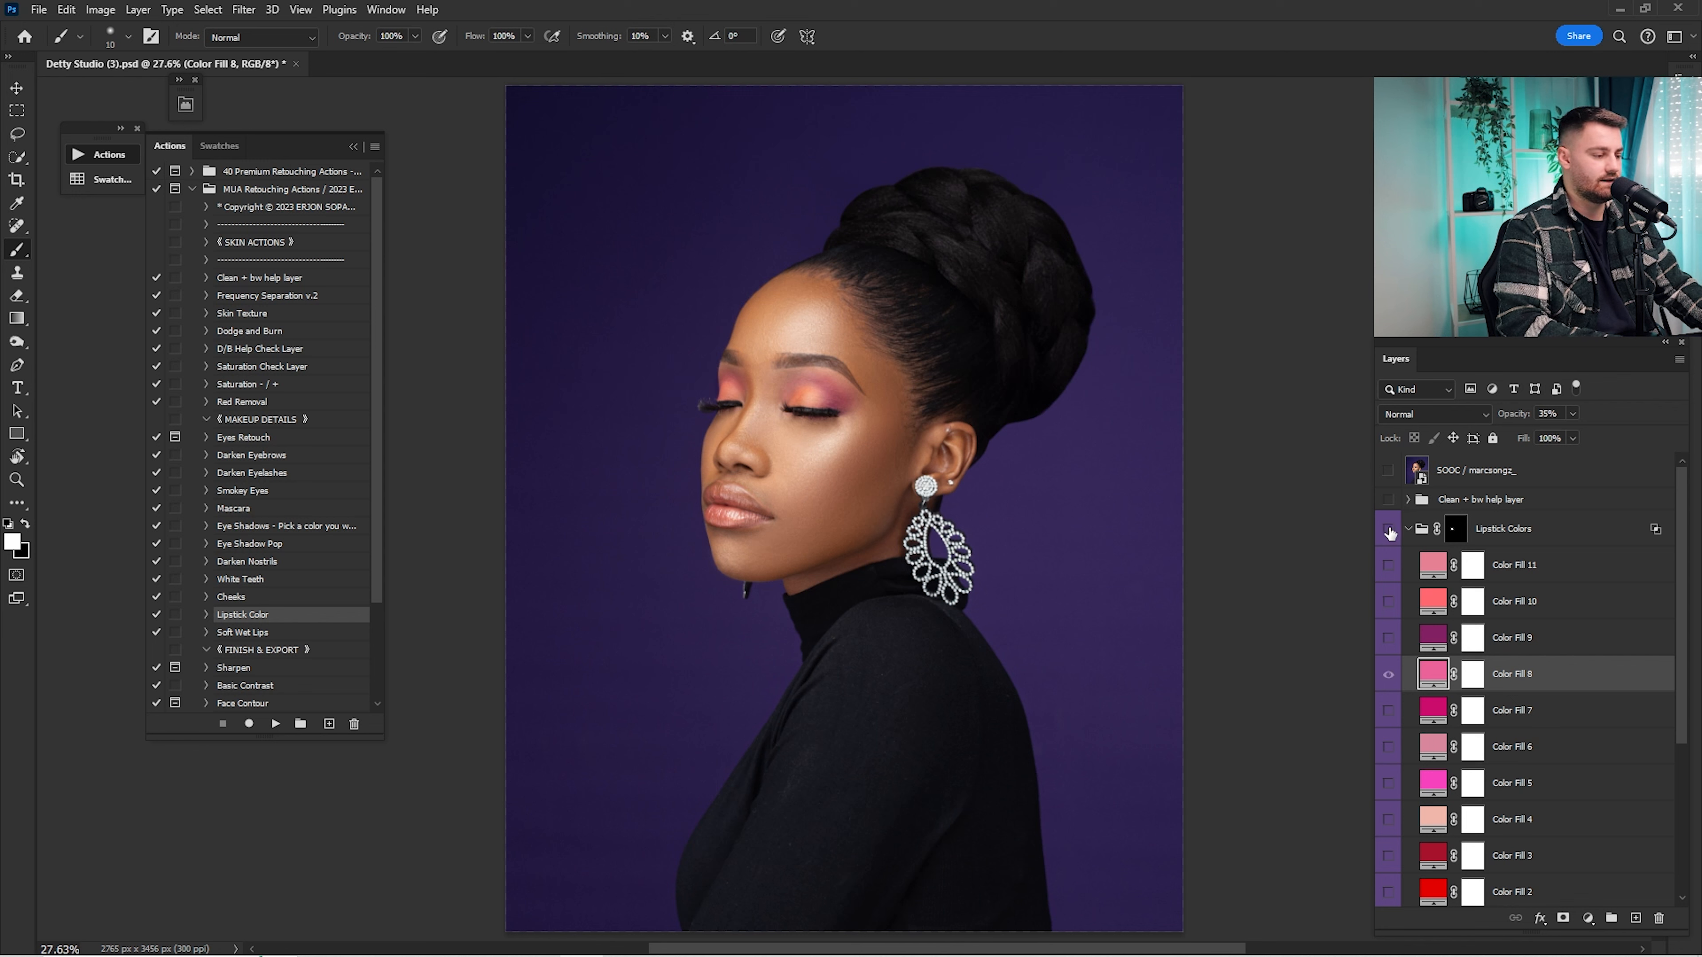
left_click(1390, 529)
left_click(1390, 530)
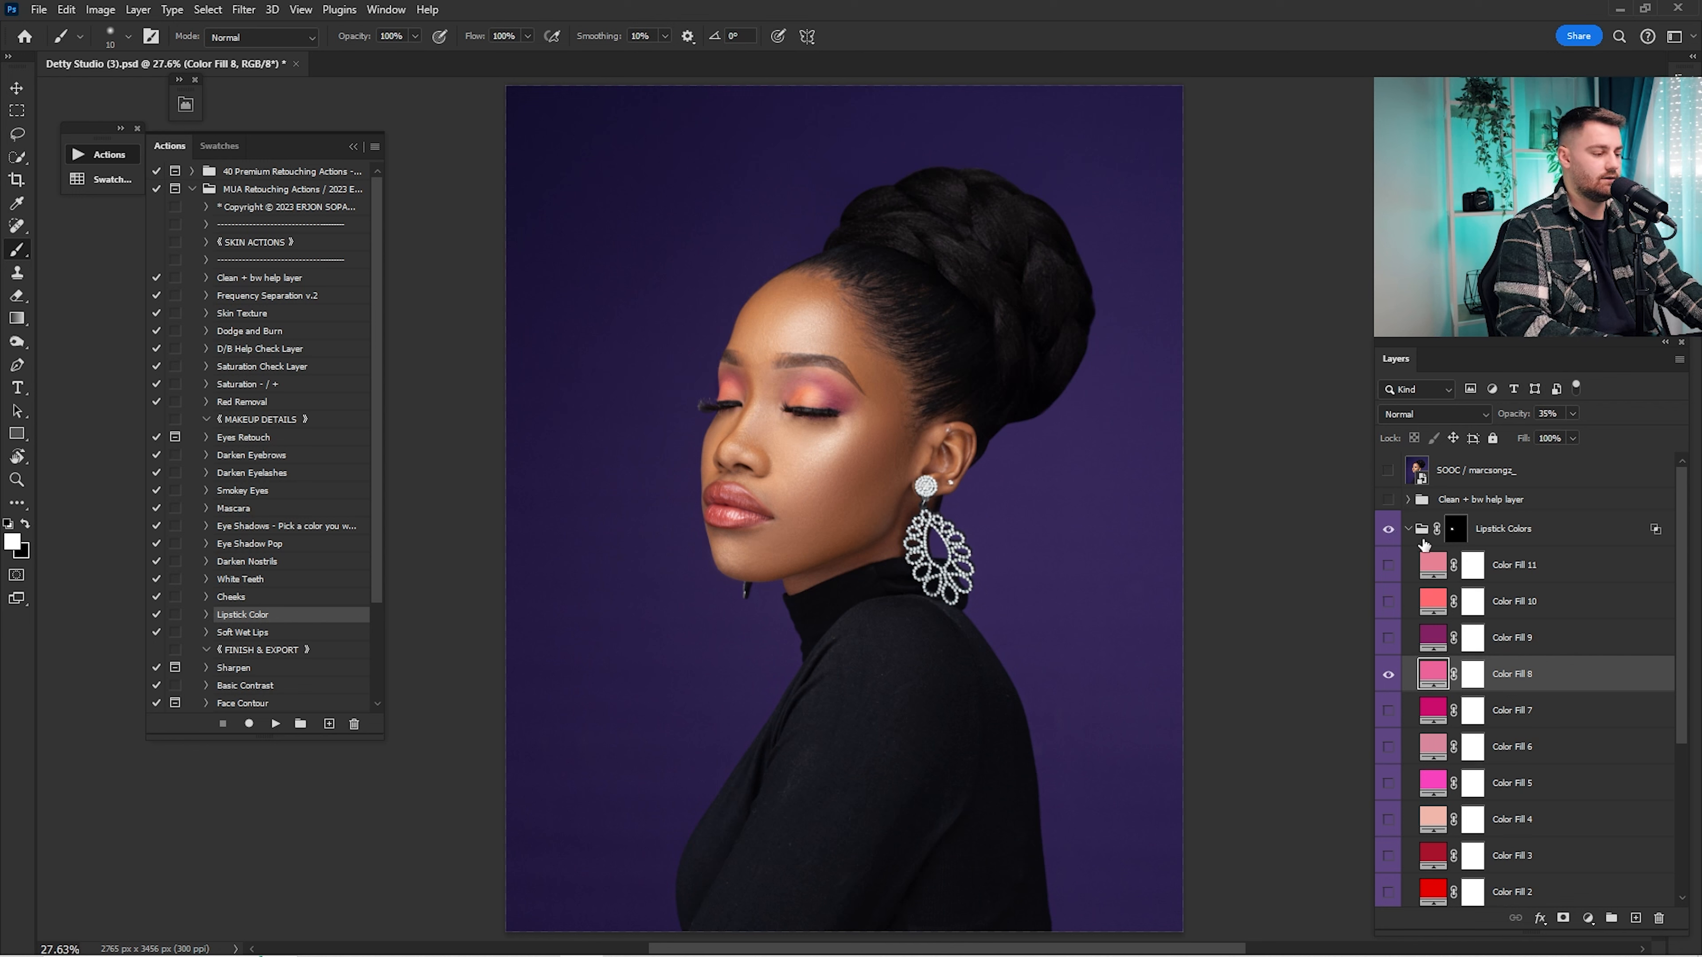
left_click(1407, 528)
Step: Compare the retouched portrait with the original SOOC layer, leaving the original hidden
left_click(1388, 472)
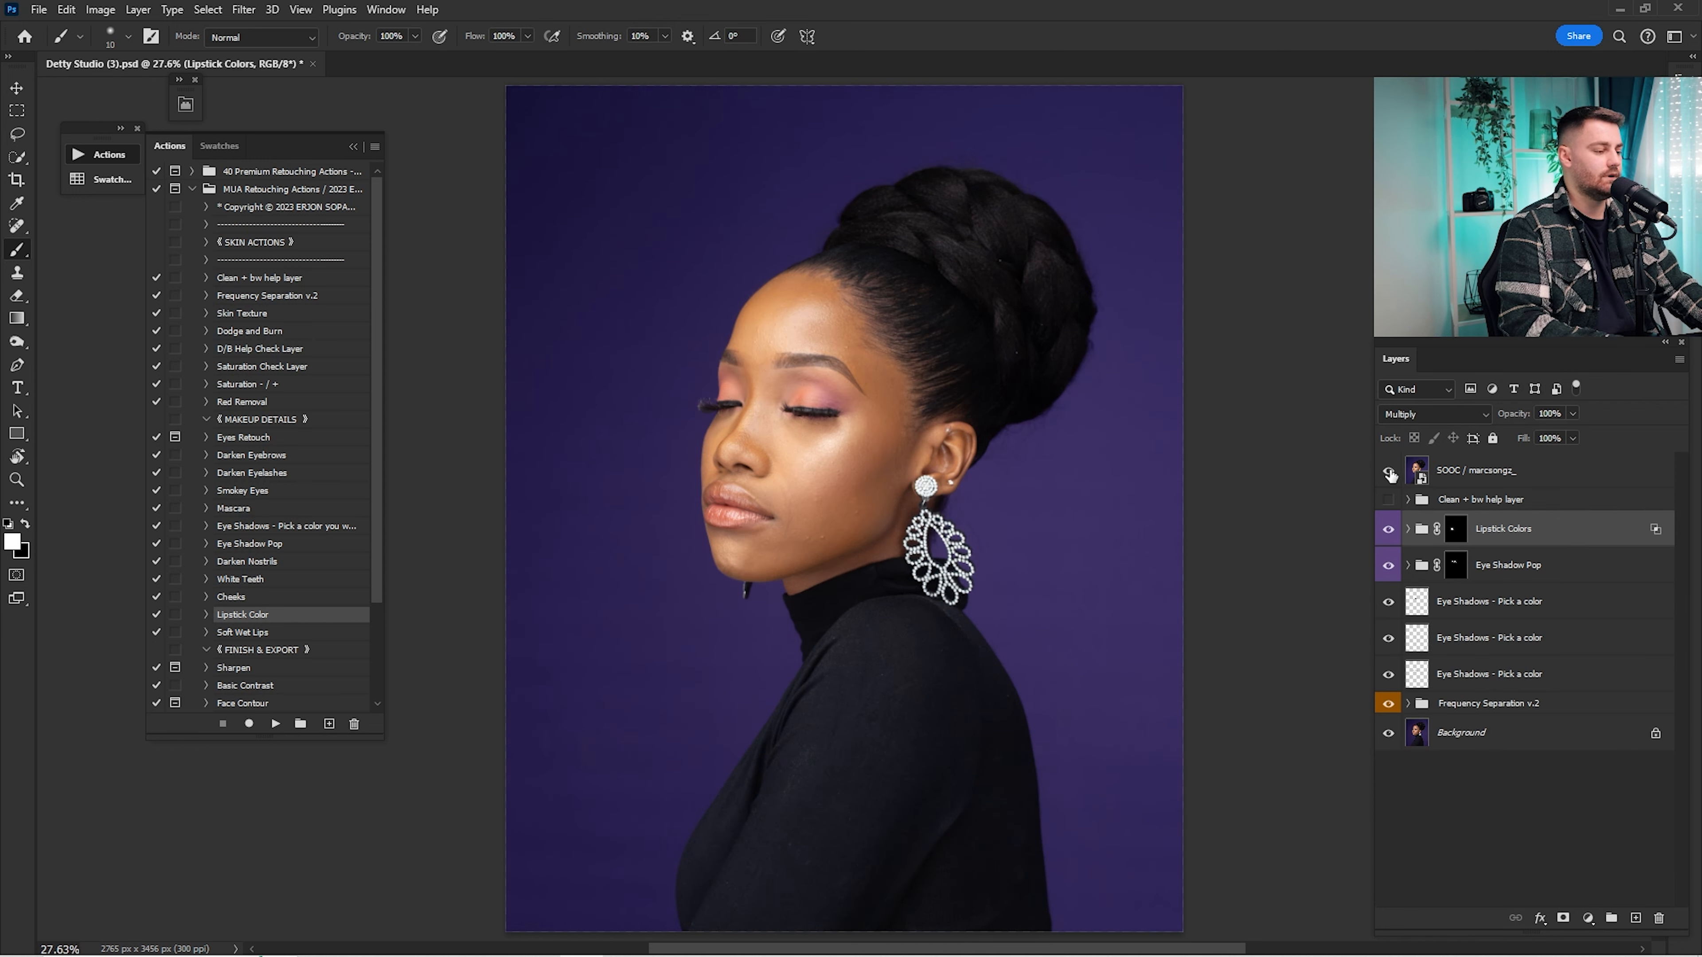
left_click(1387, 472)
left_click(1389, 472)
left_click(1391, 472)
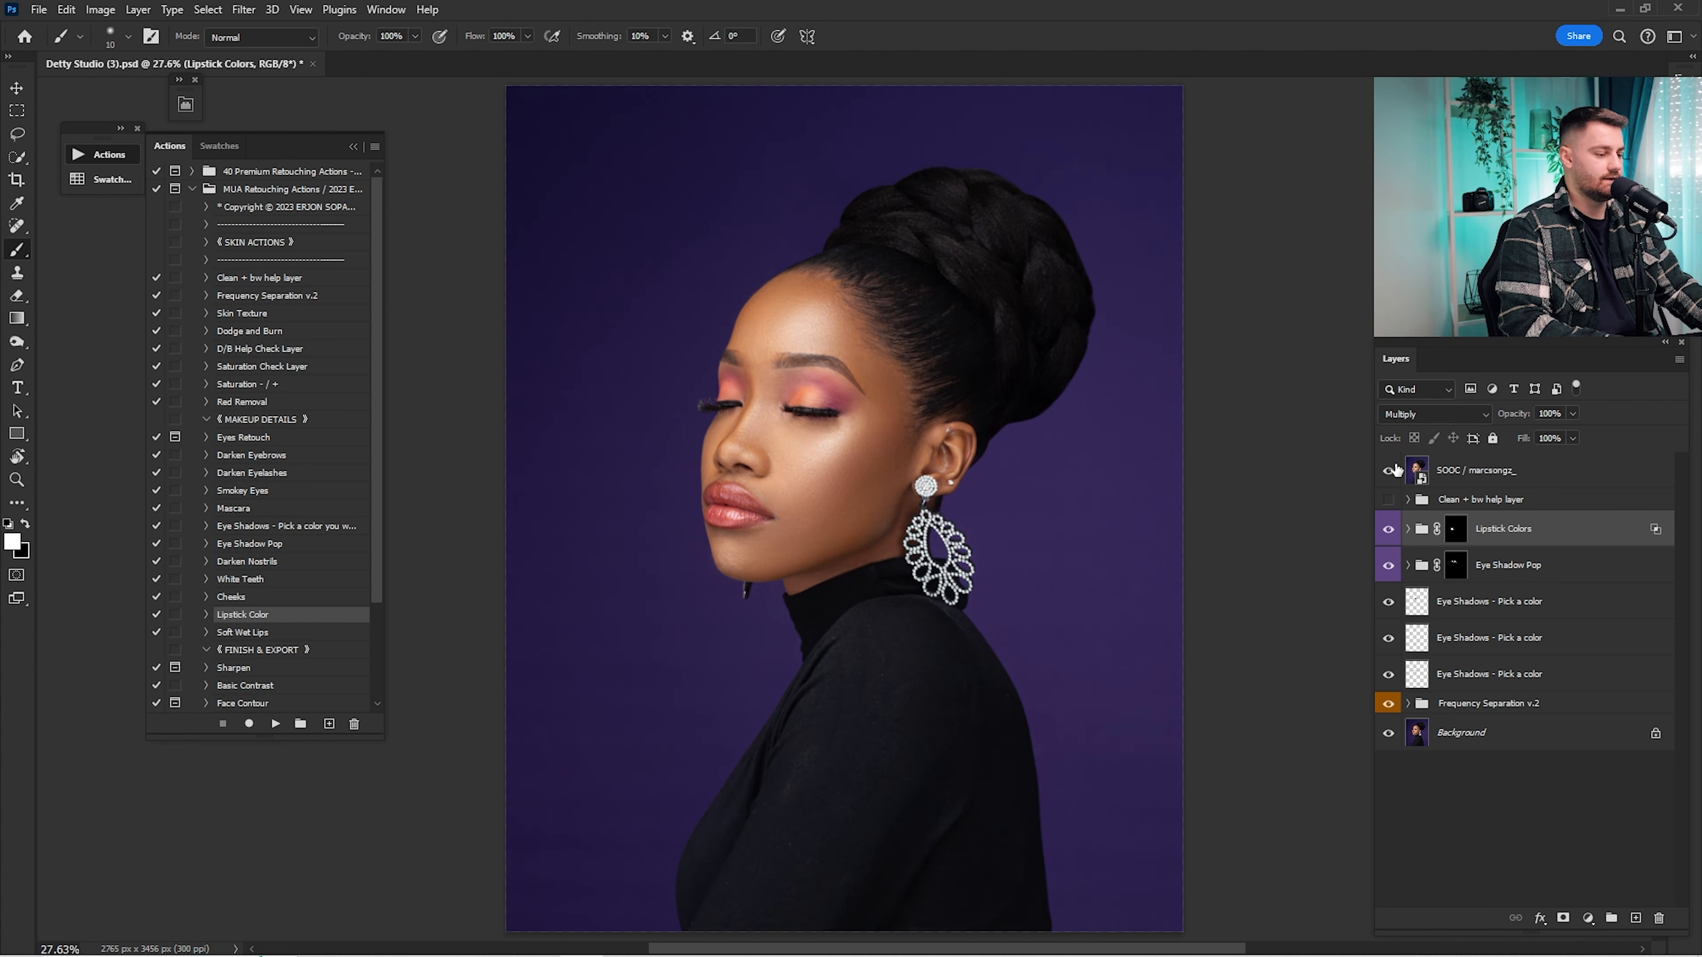
left_click(1389, 471)
left_click(1391, 471)
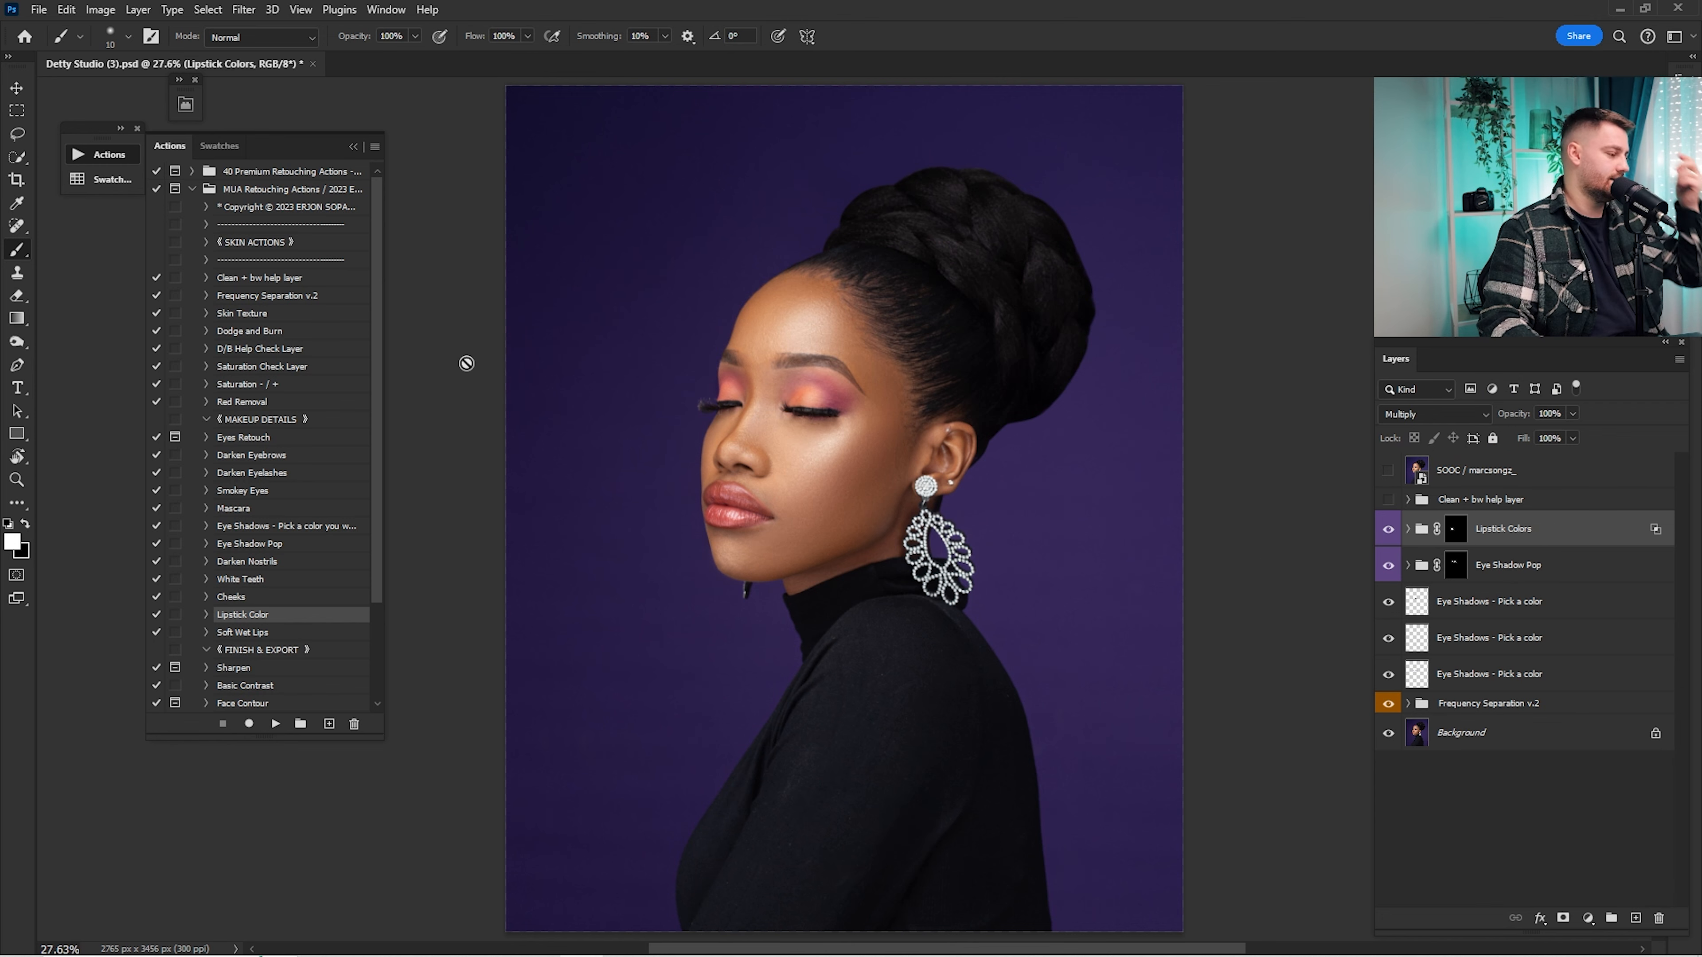
Step: Run the Sharpen action with its preset filter values, followed by the Basic Contrast action
scroll(376, 382, "down", 1)
left_click(345, 602)
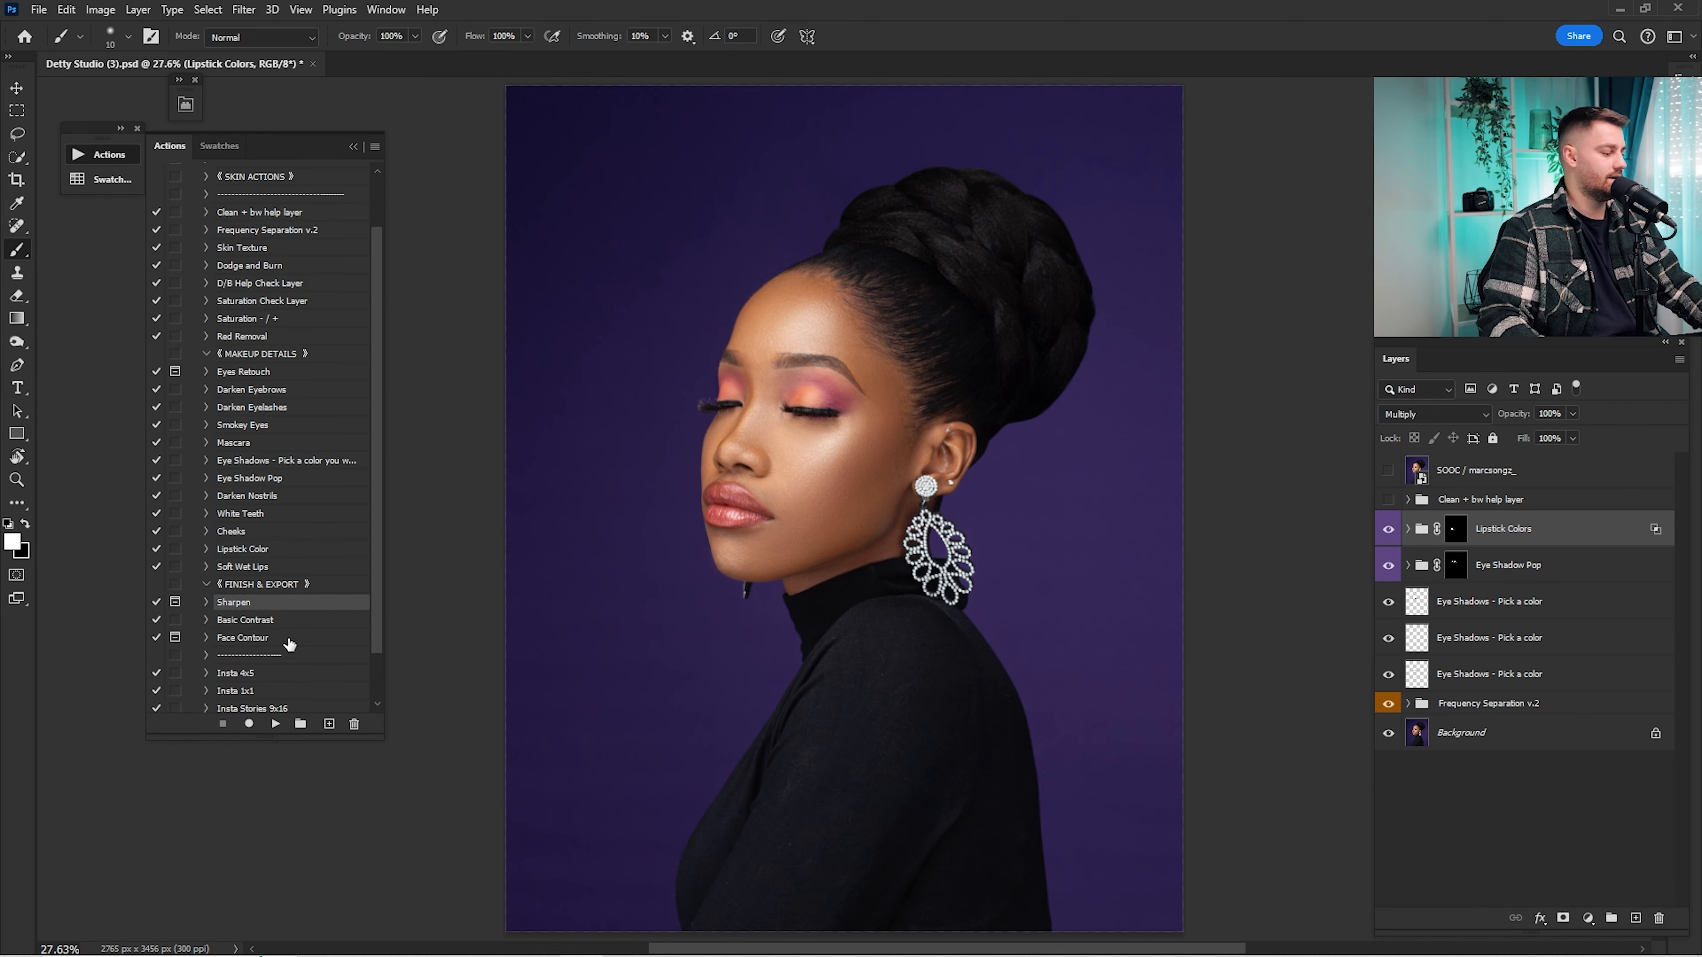
left_click(275, 724)
key("Return")
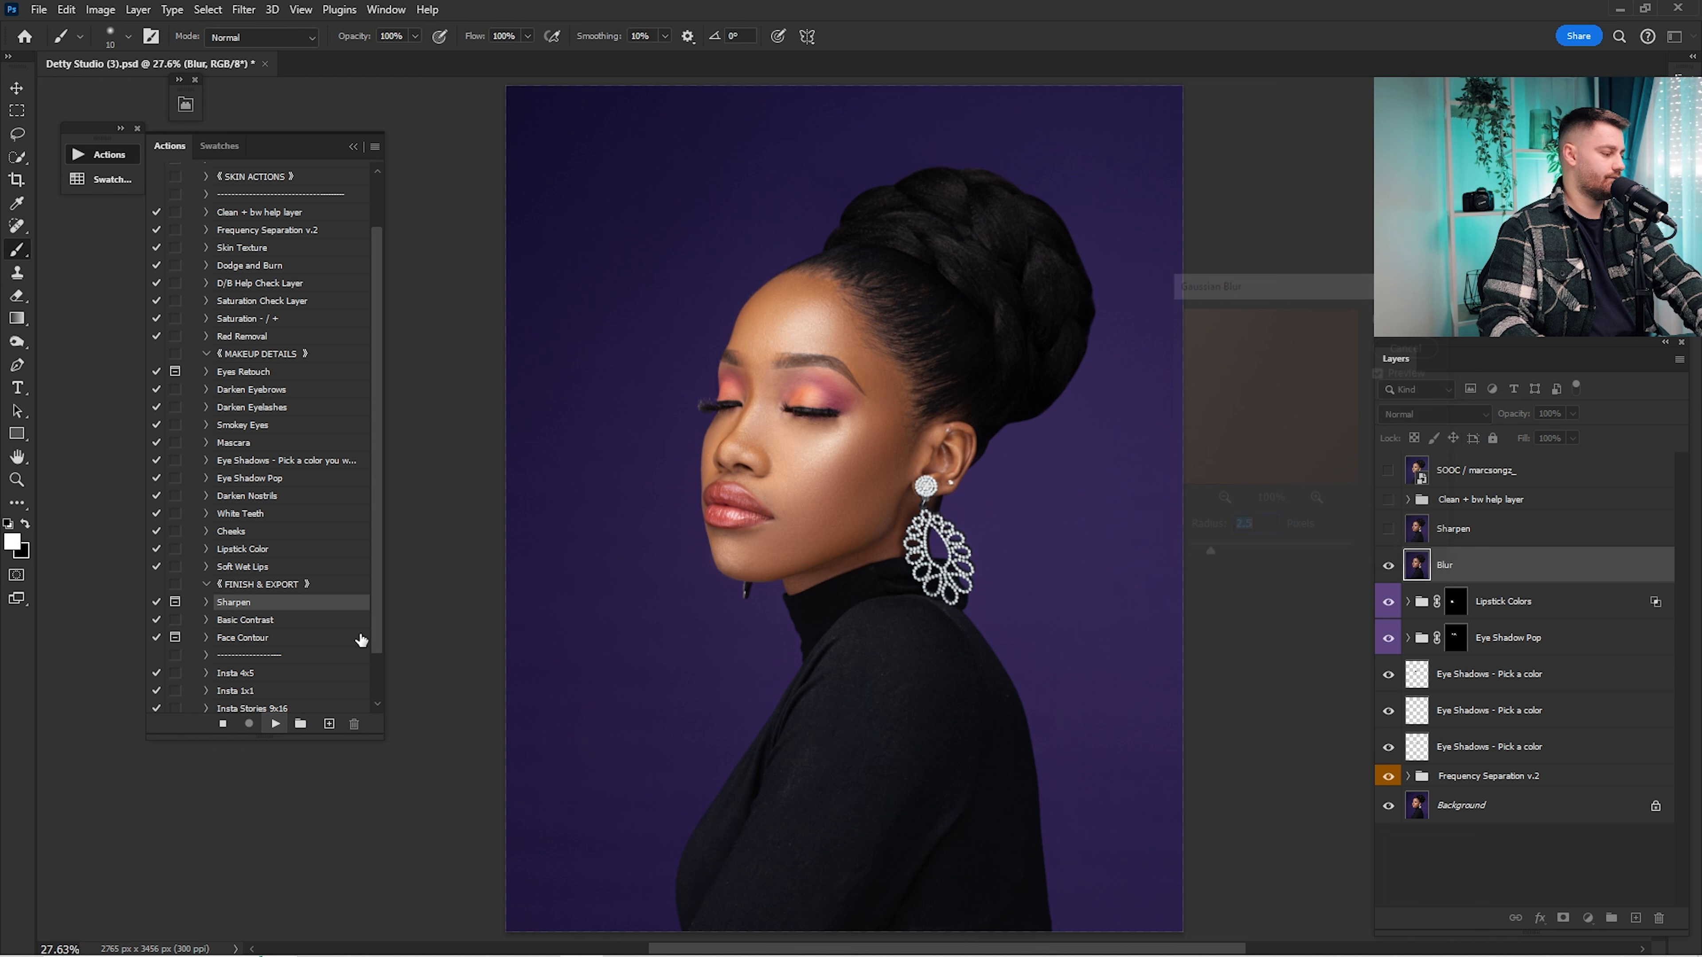
key("Return")
left_click(261, 620)
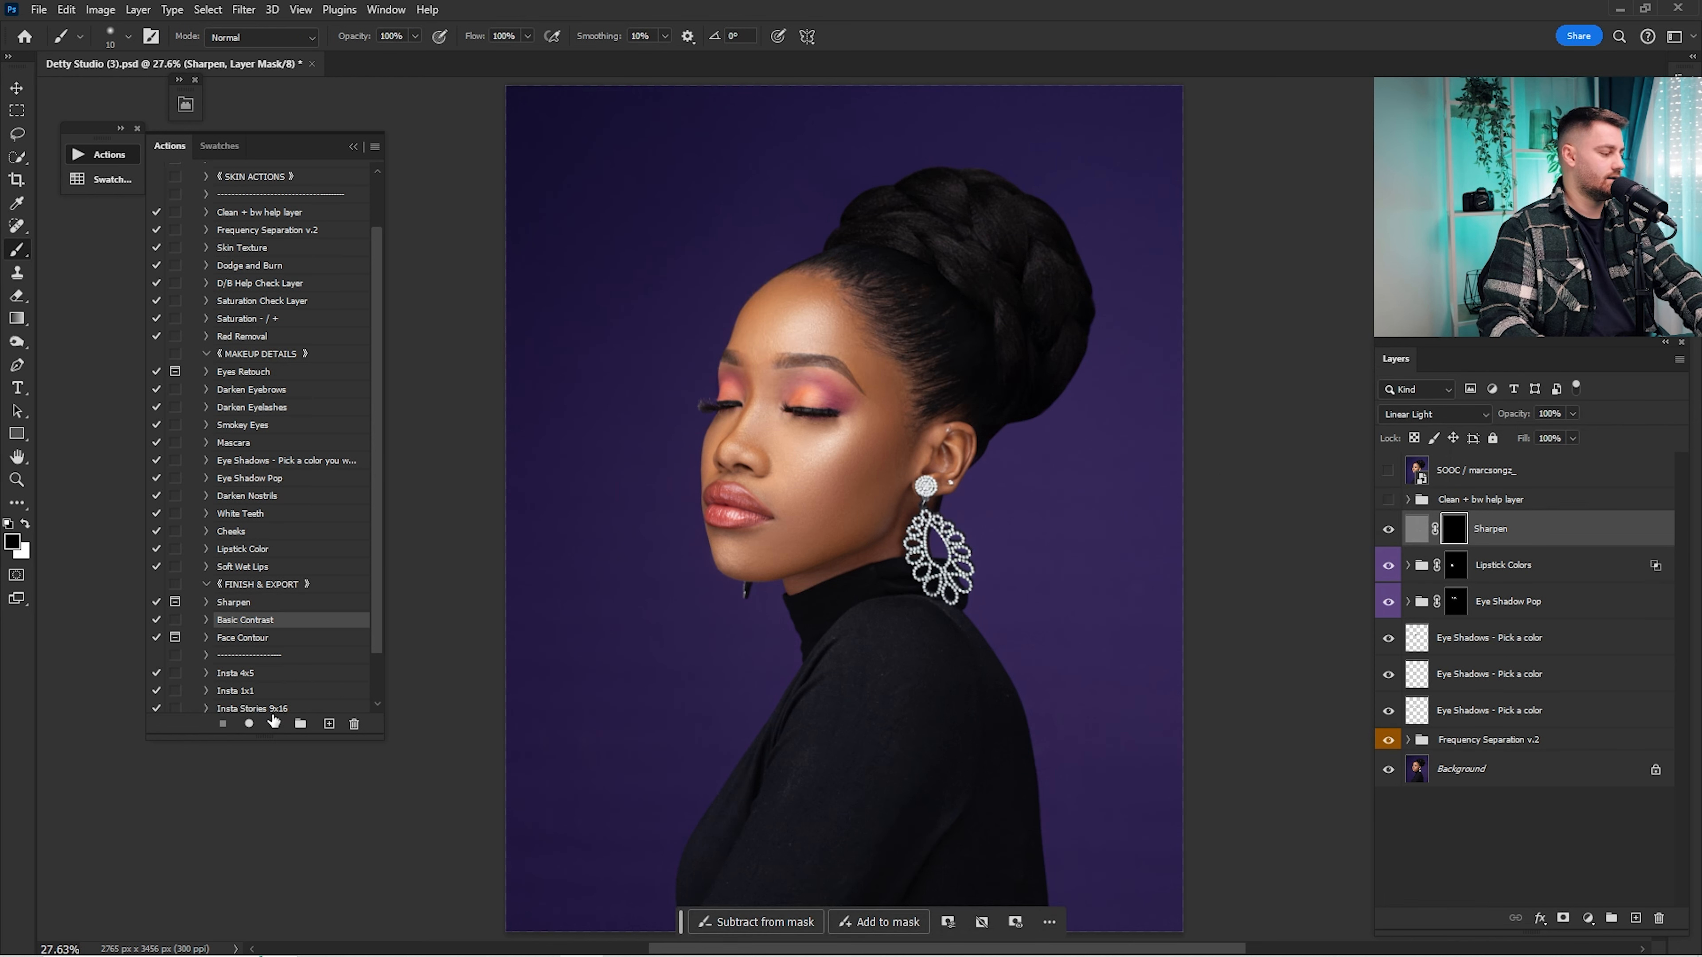
left_click(275, 724)
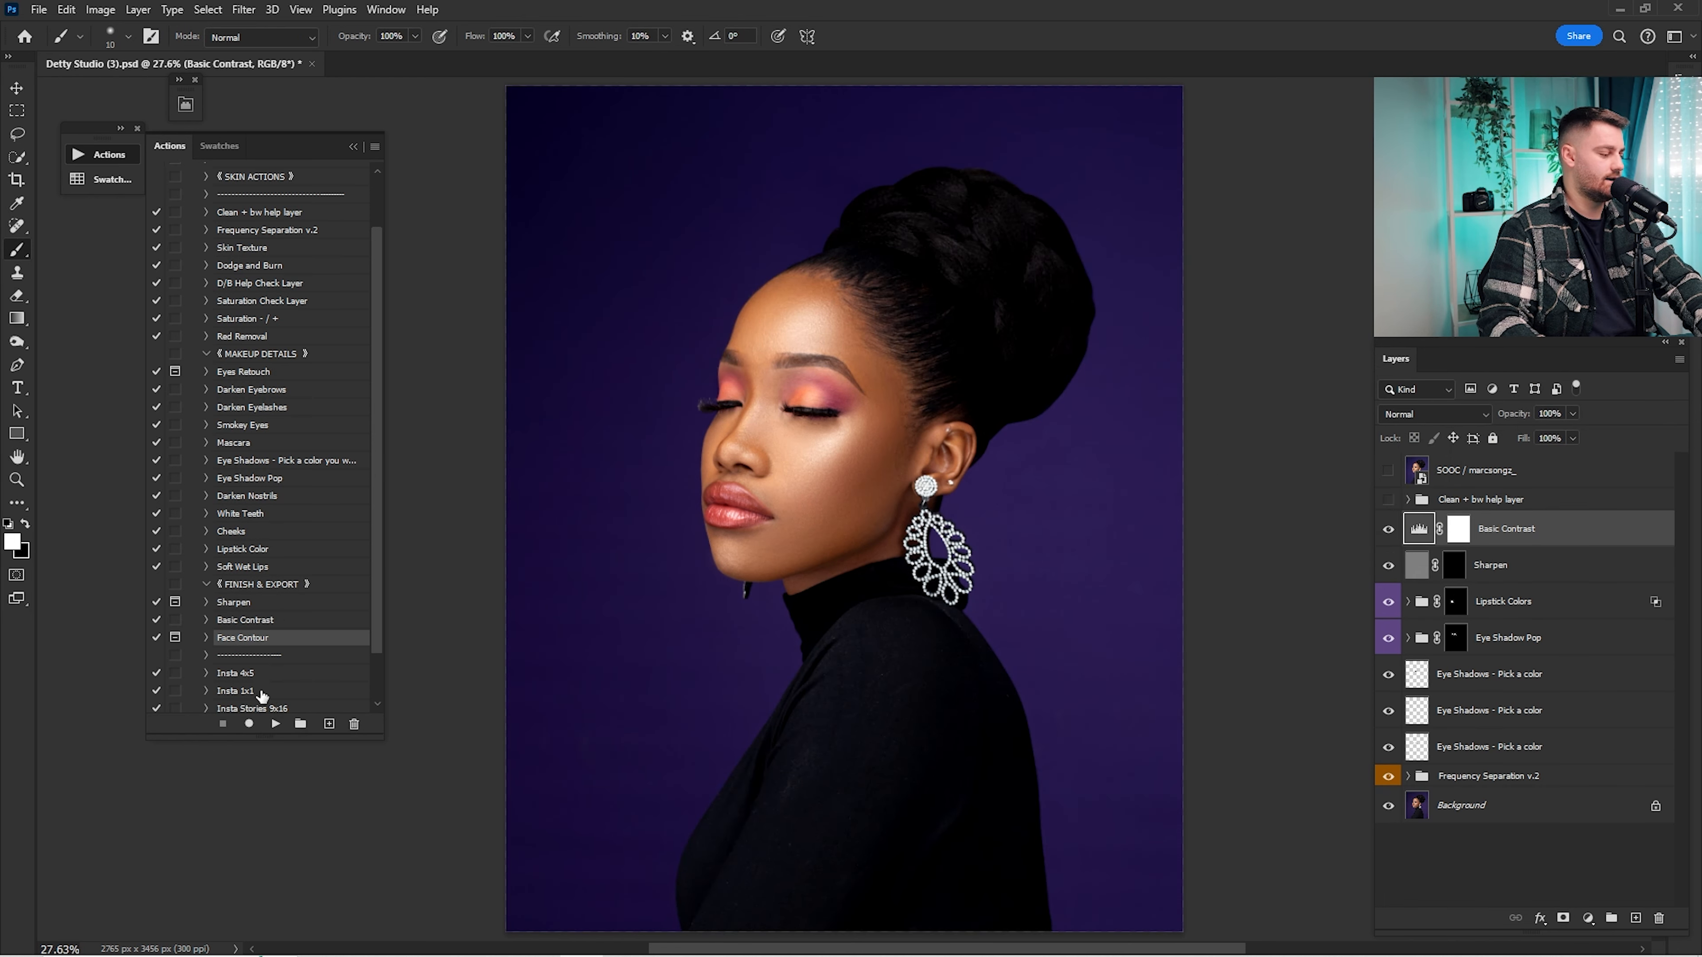
Step: Run the Face Contour action and keep the Sharpen, Basic Contrast and Contour layers hidden
left_click_drag(1388, 560, 1387, 528)
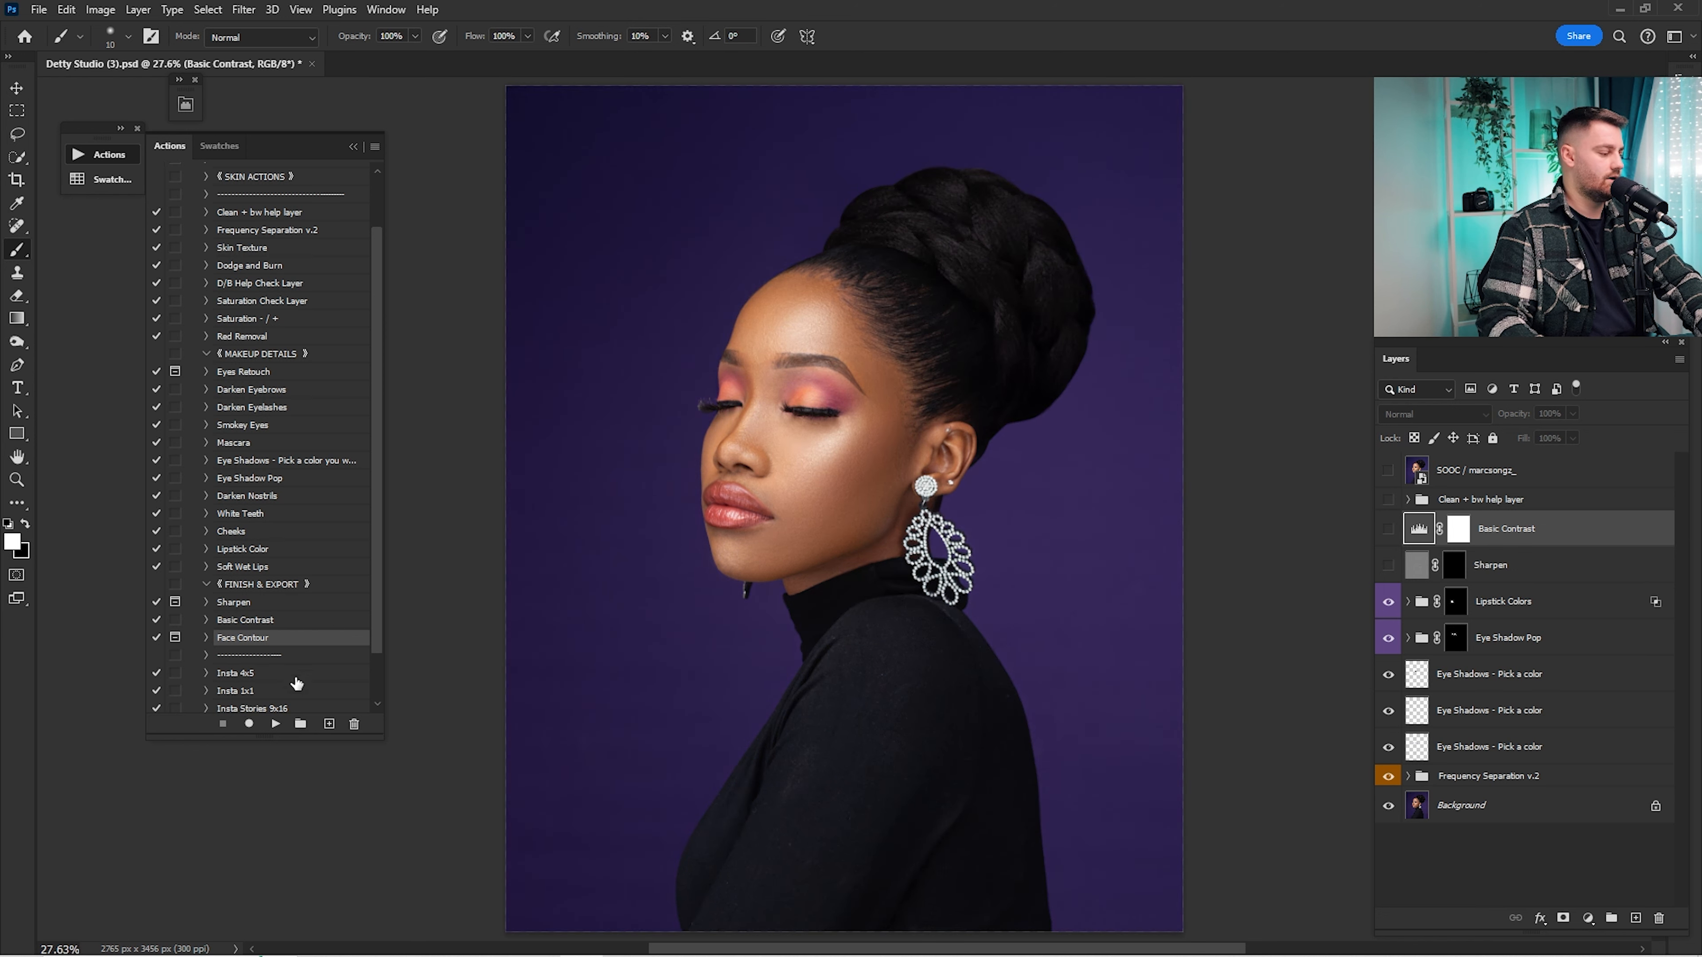
left_click(275, 724)
key("Return")
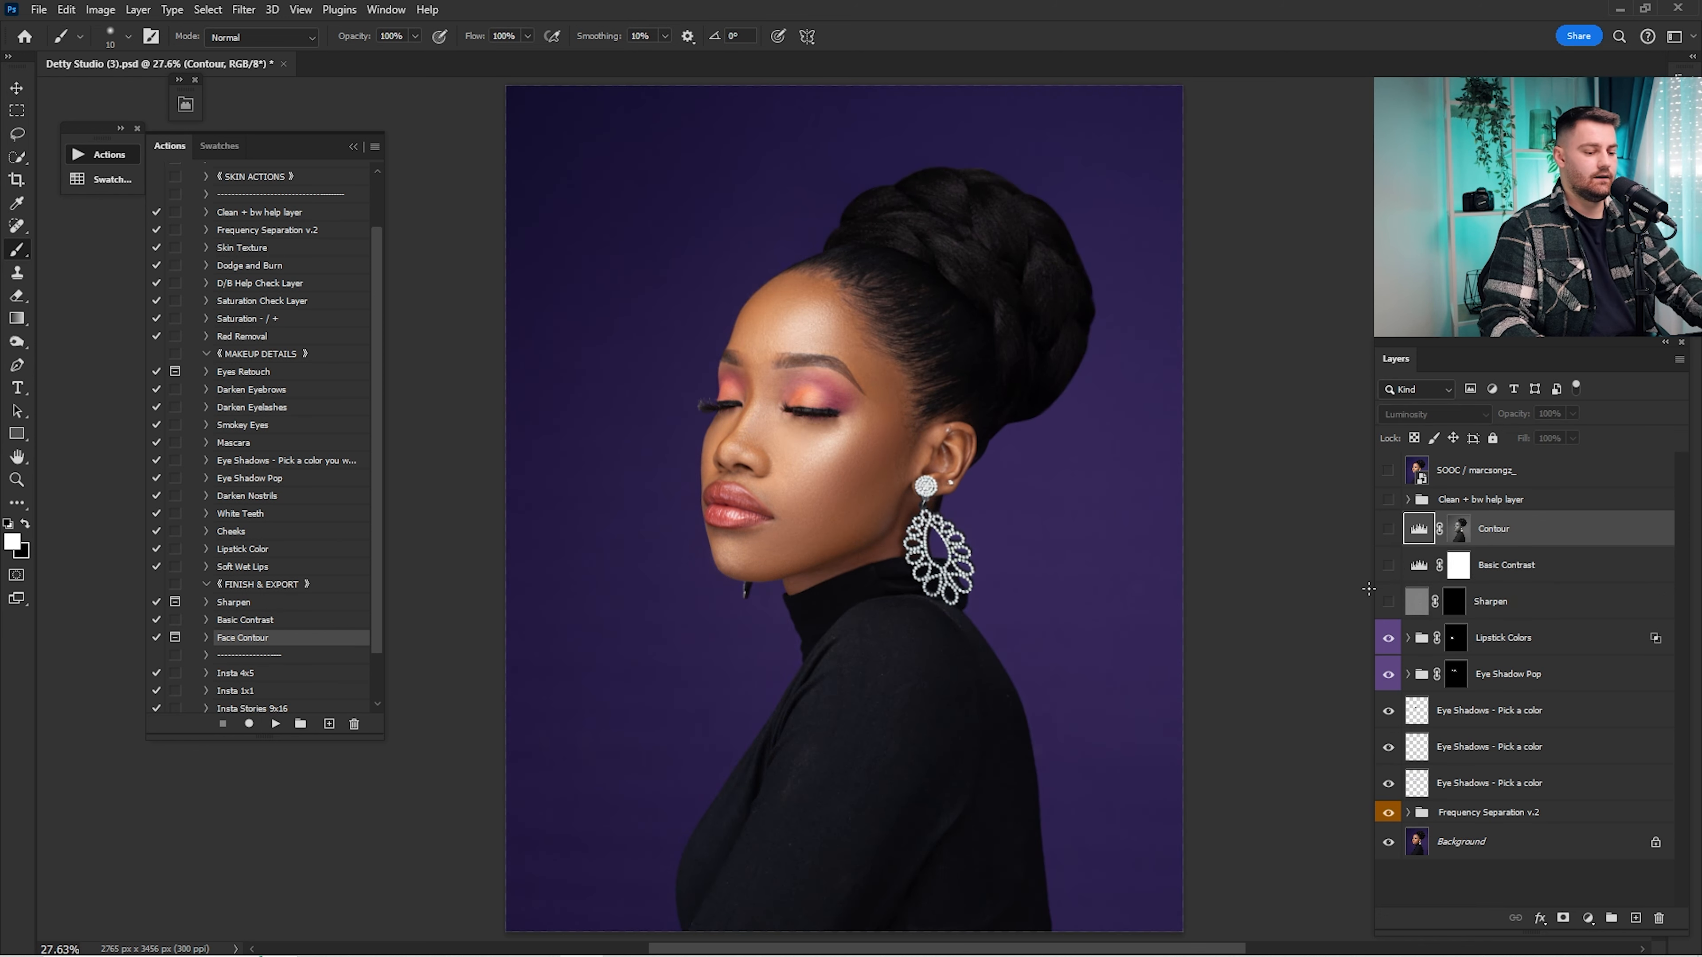
Step: Show the Sharpen layer with its mask inverted to white, and compare the face with and without sharpening
left_click(1458, 602)
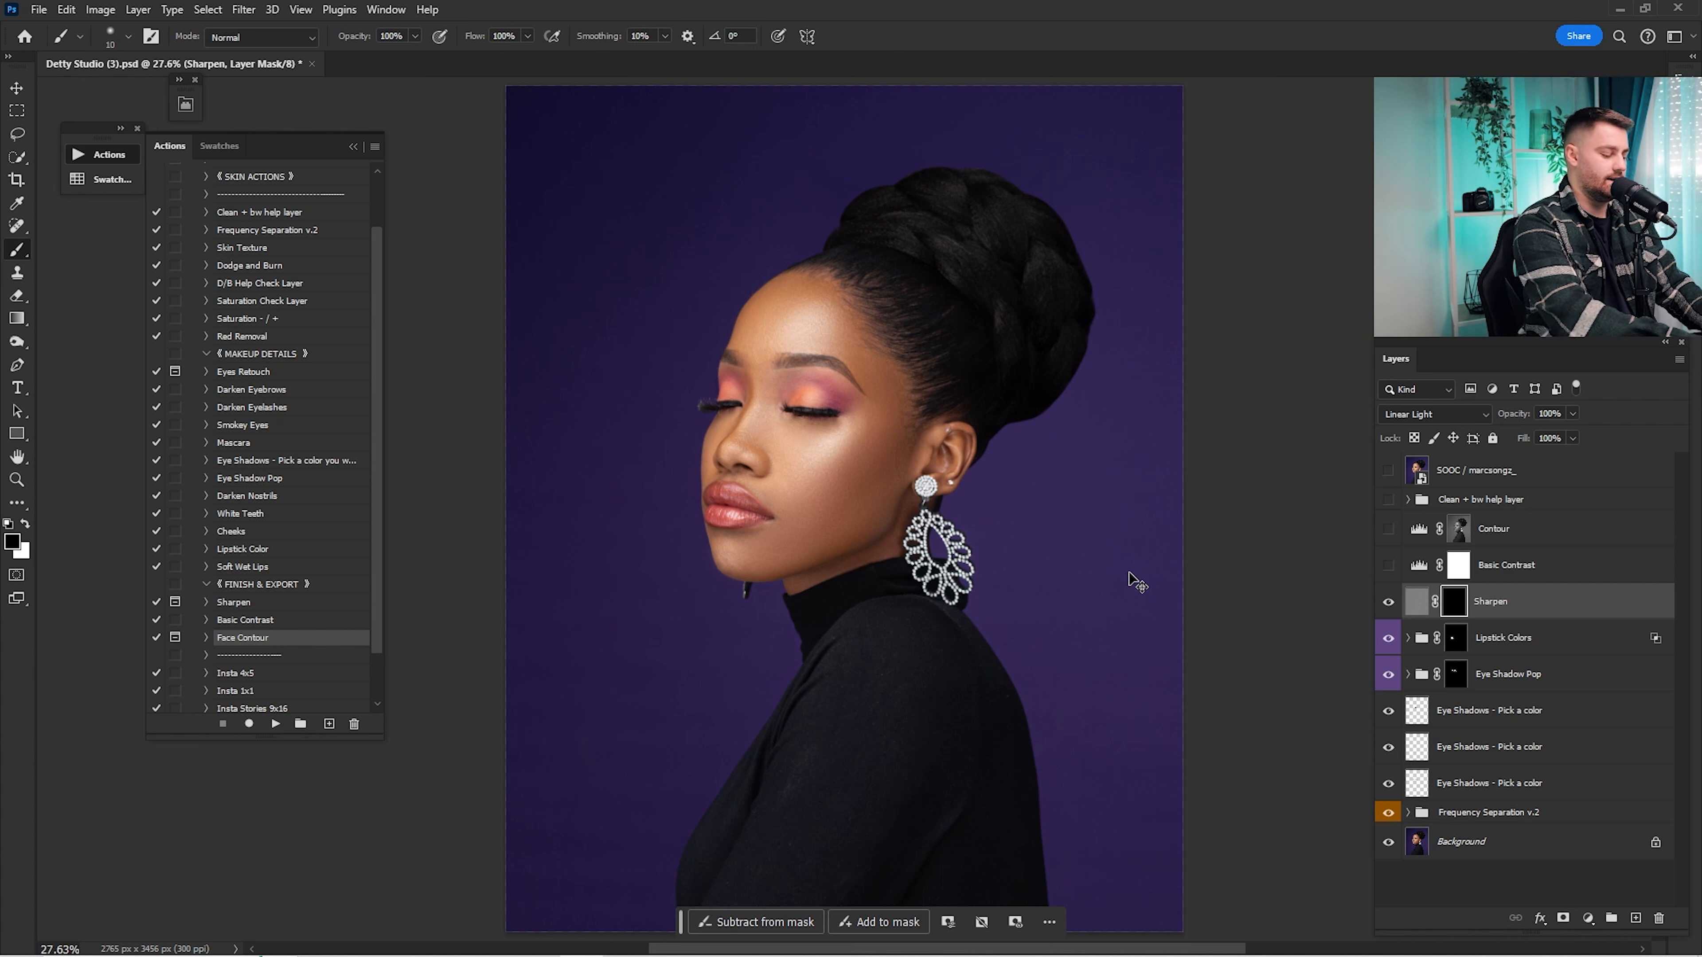
key("ctrl+i")
key("z")
mouse_move(828, 488)
left_mouse_down()
mouse_move(962, 502)
mouse_move(1079, 558)
left_mouse_up()
key("b")
left_click(1389, 602)
left_click(1388, 602)
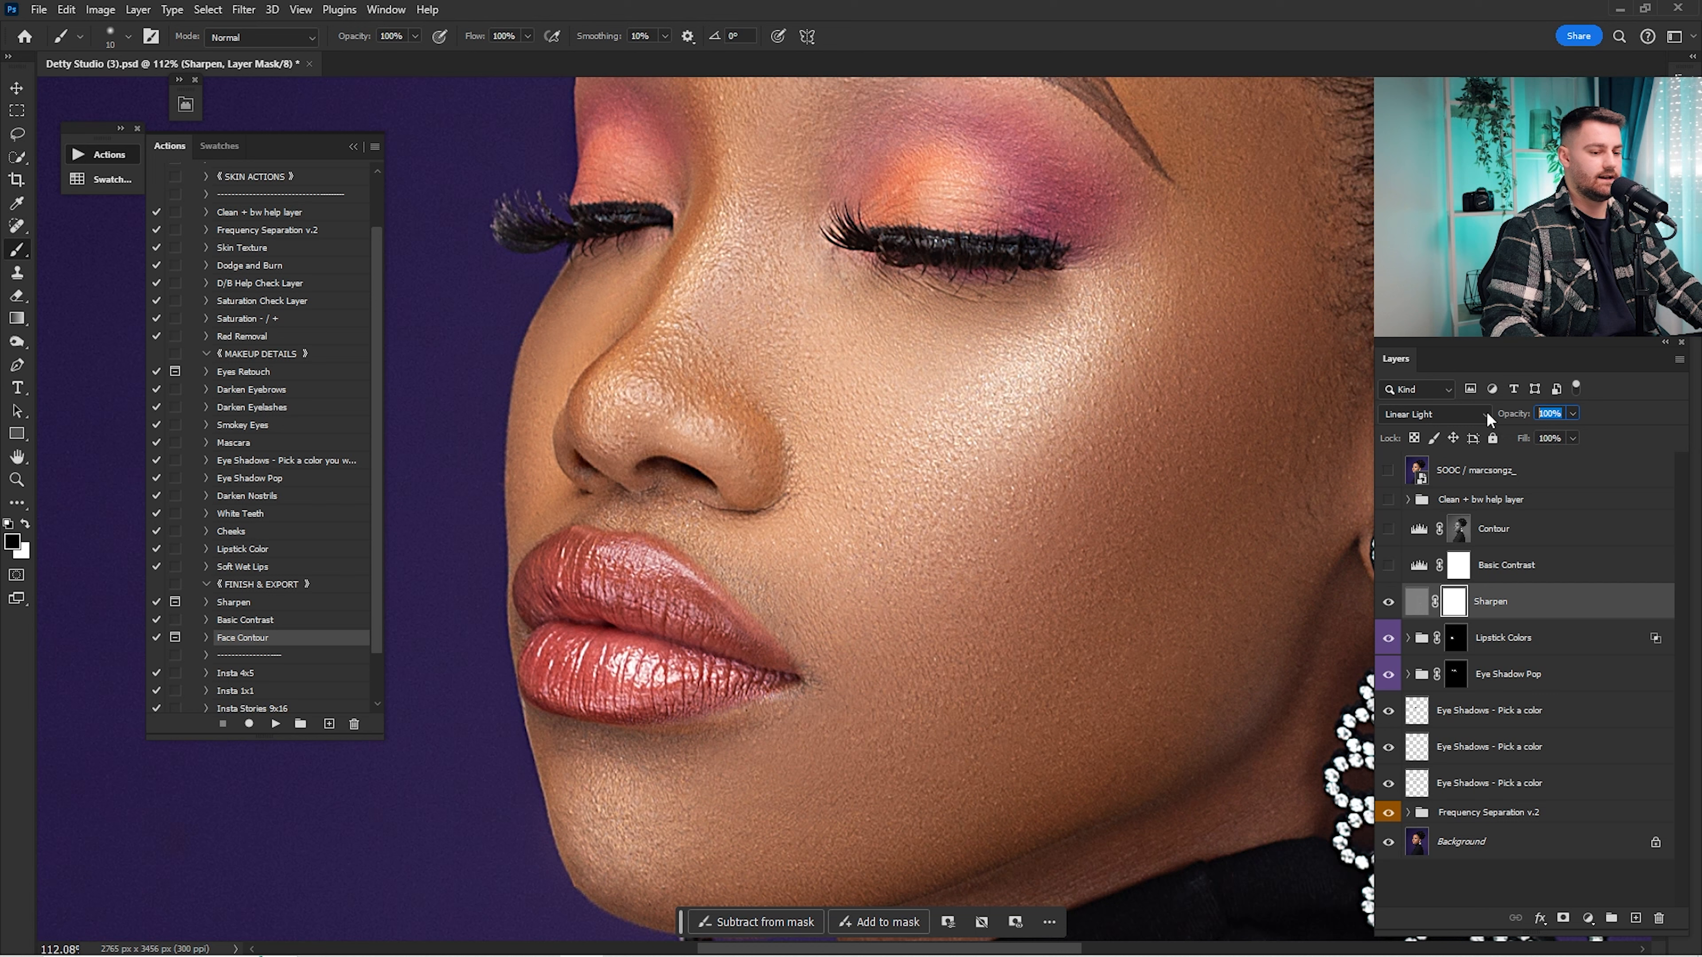
Step: Set the Sharpen layer's opacity to 25%
type("25")
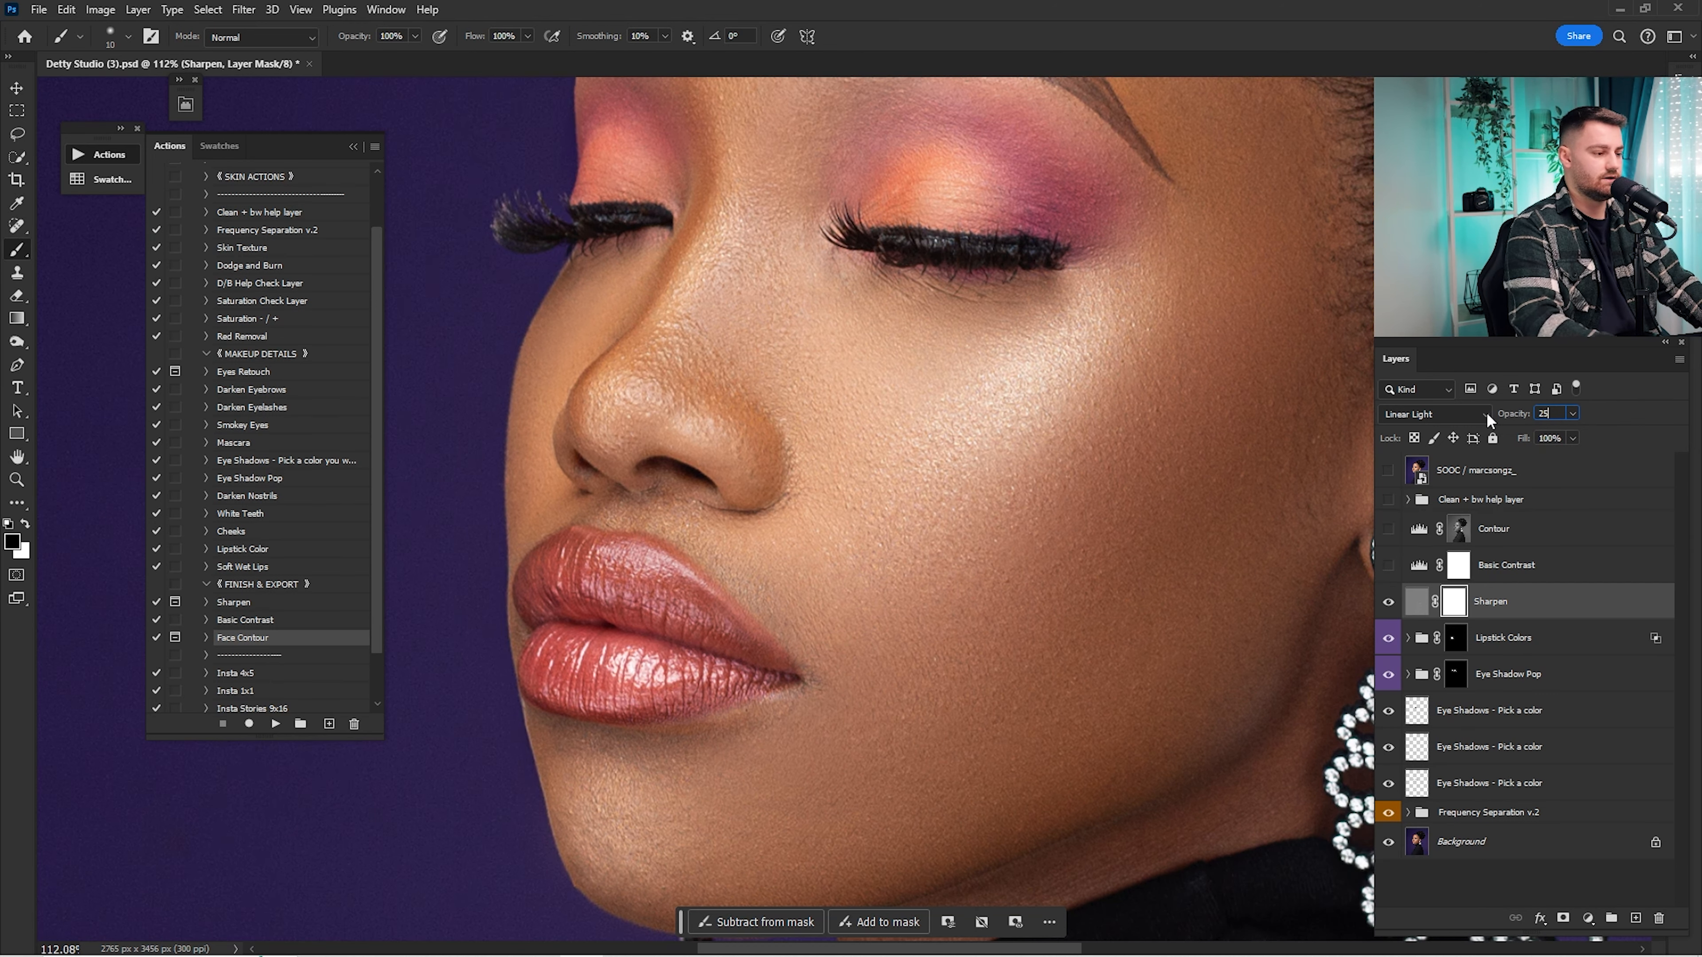
key("Return")
key("ctrl+0")
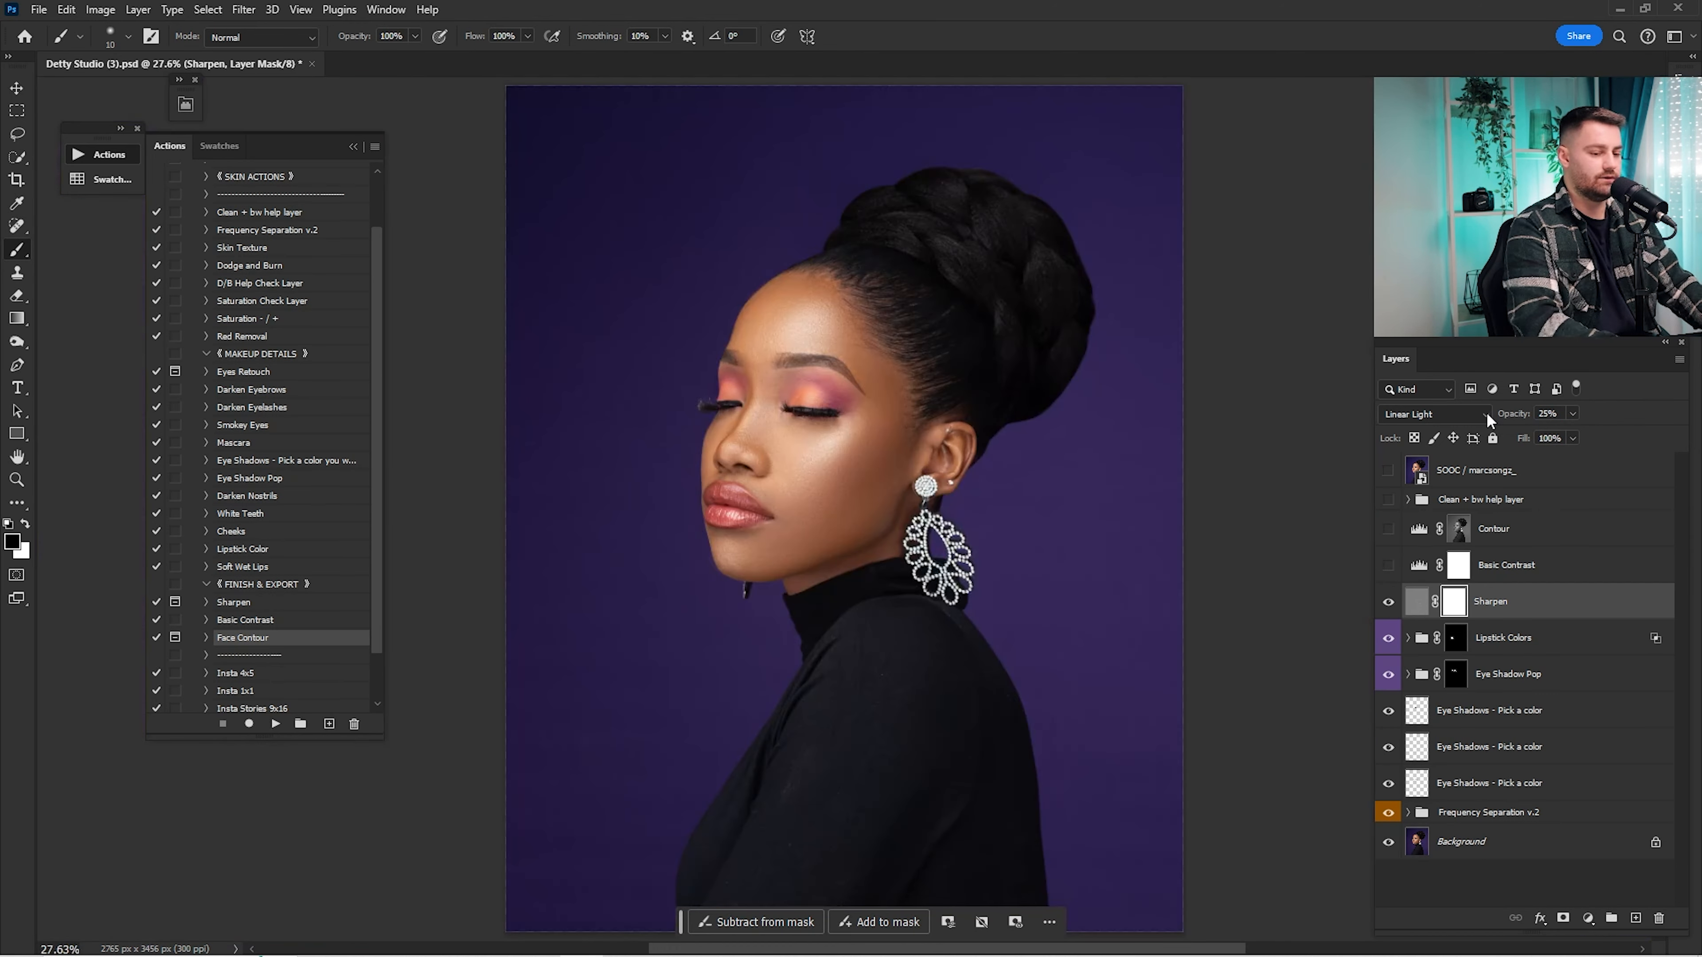
Step: Switch on the Basic Contrast layer and compare the portrait with and without it
left_click(1513, 578)
left_click(1387, 565)
left_click(1388, 565)
left_click(1387, 565)
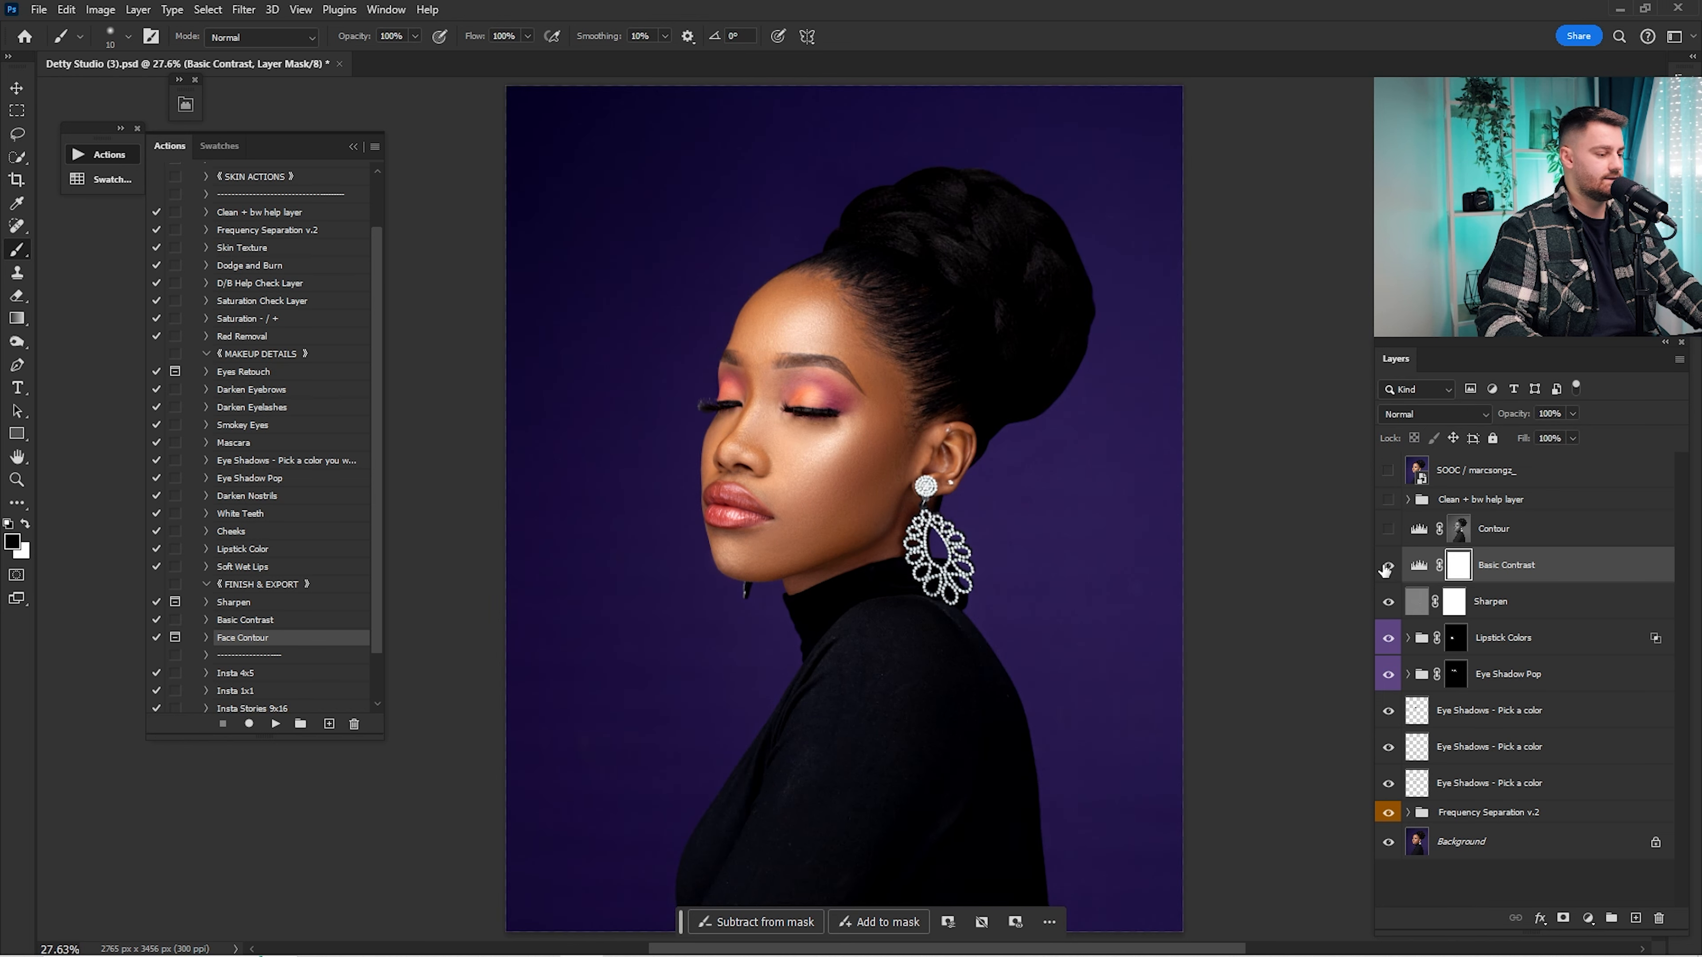
Step: Compare the portrait with and without the Basic Contrast layer, and set that layer's opacity to 25%
left_click(1387, 565)
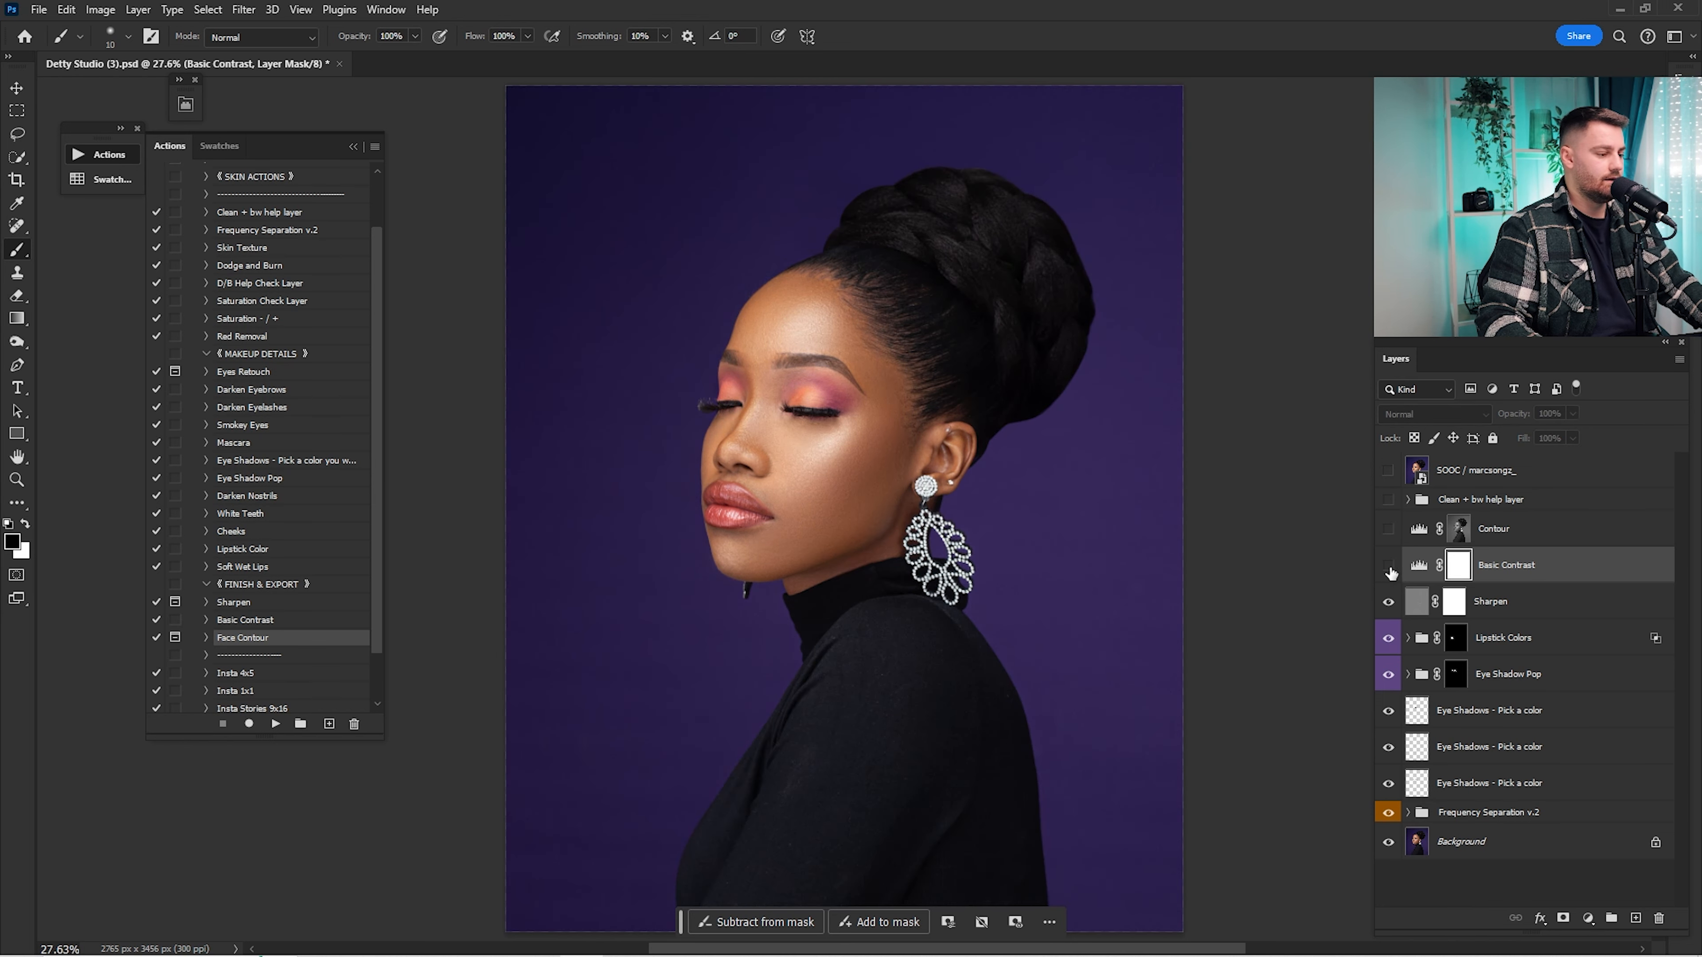
left_click(1388, 565)
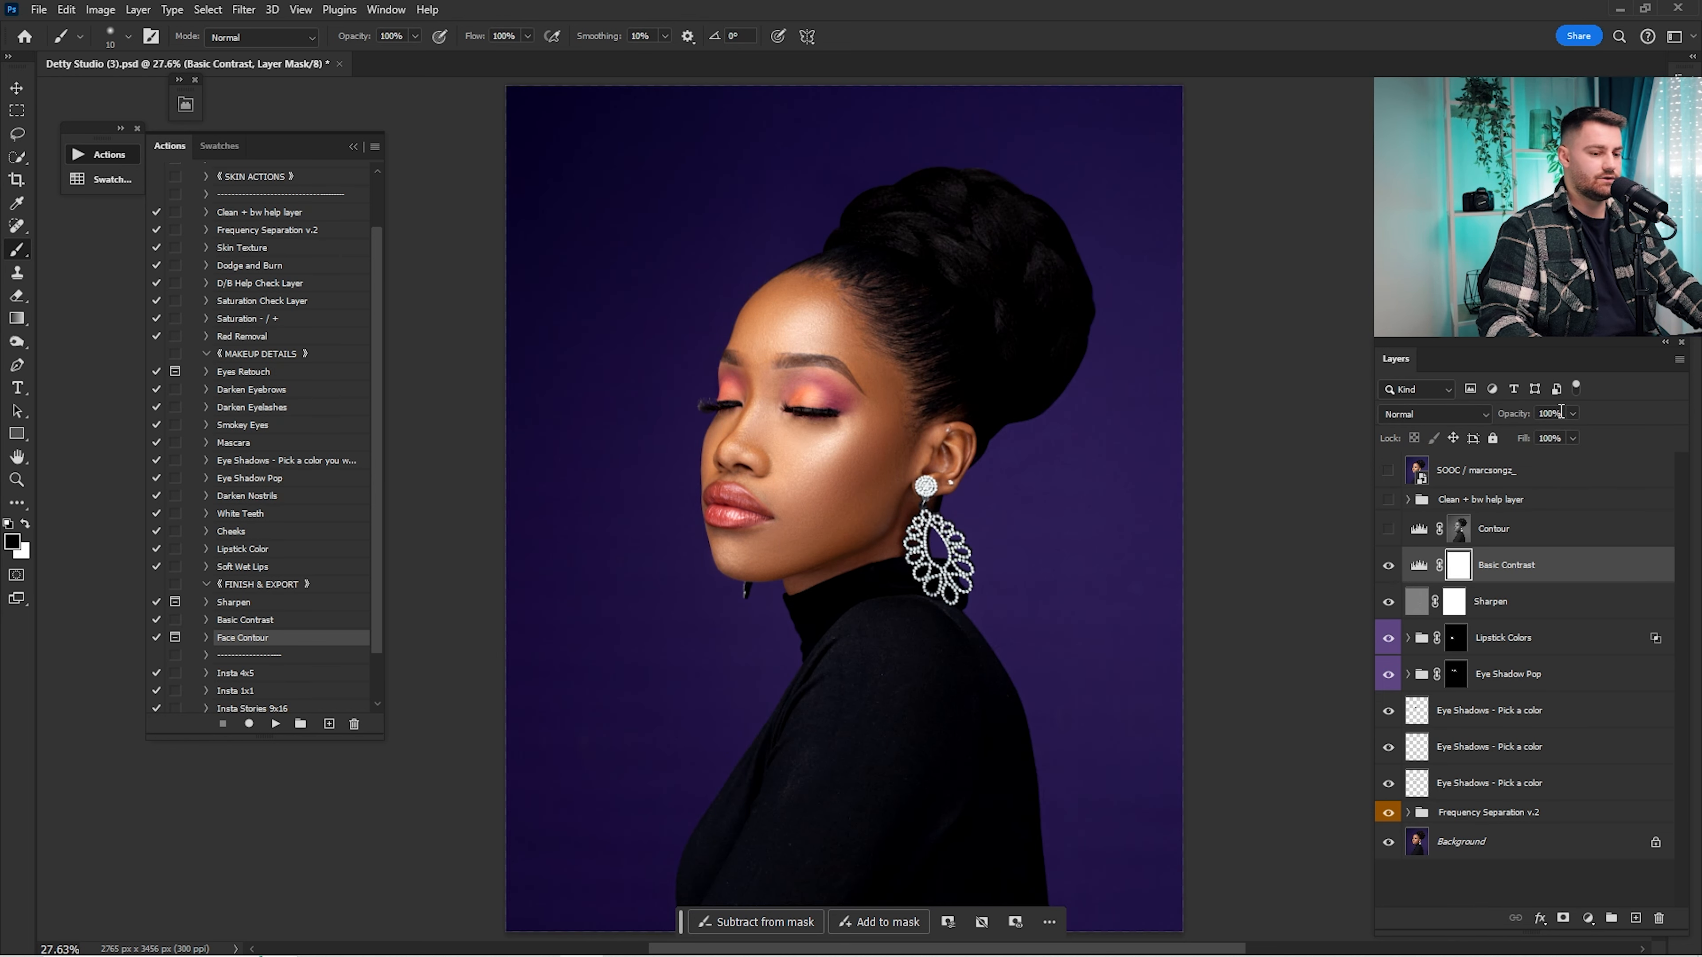
type("25")
key("Return")
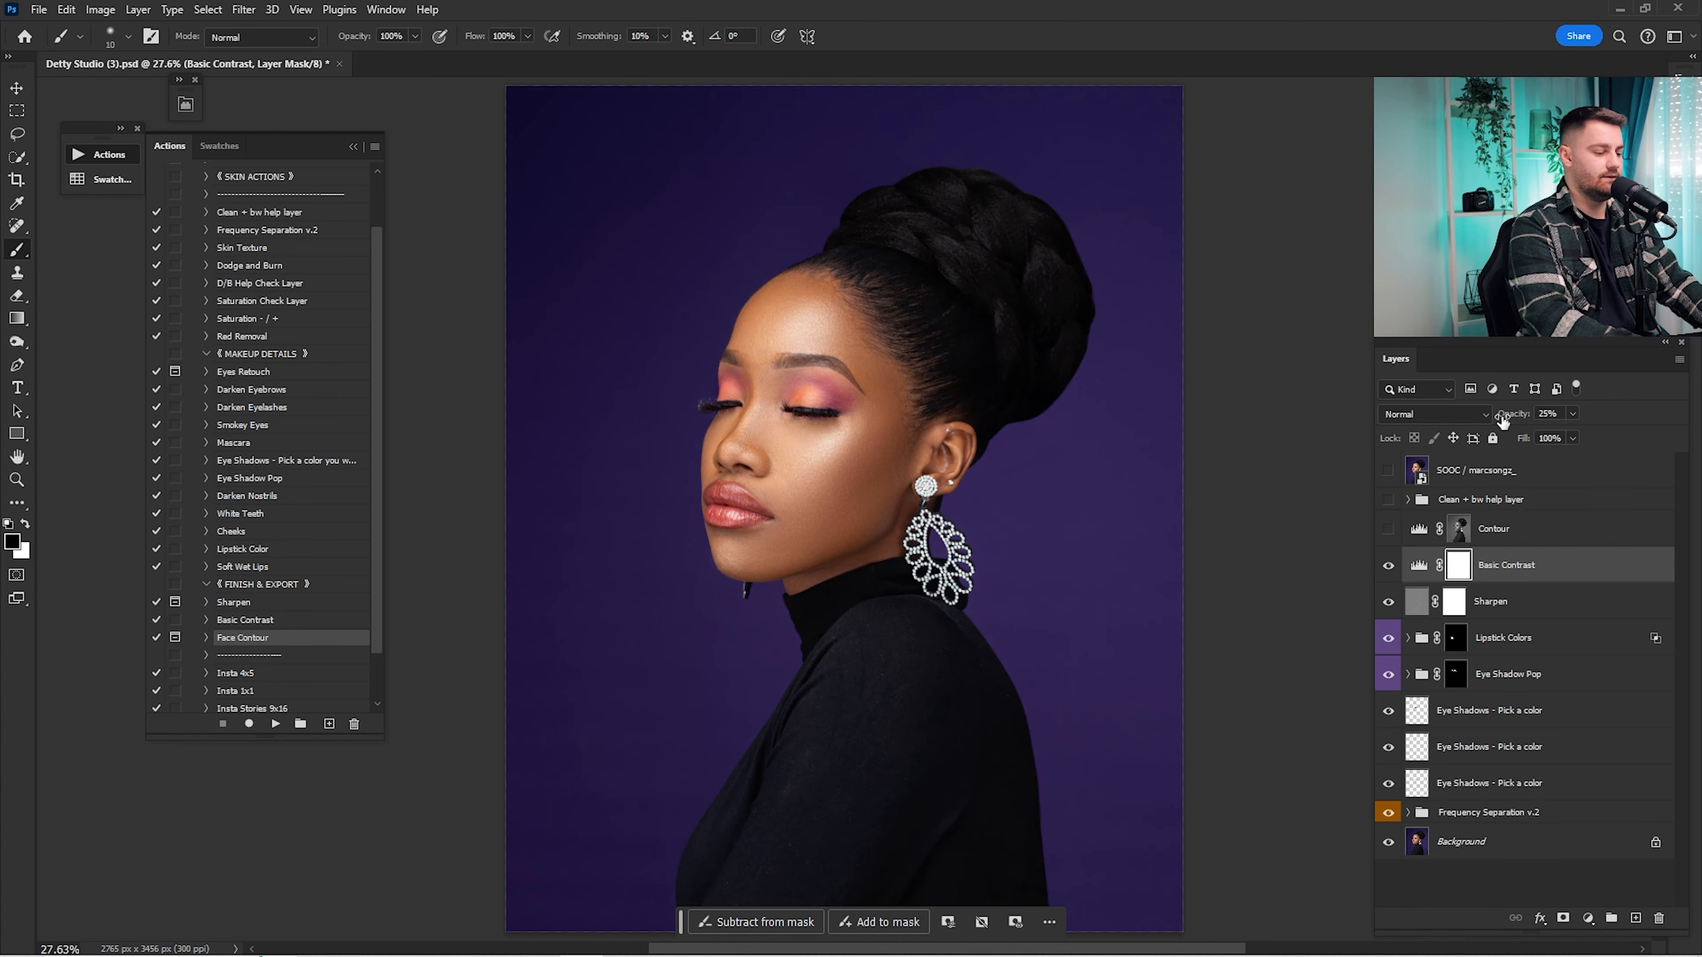
Step: Switch on the Contour layer, compare the portrait with and without it, and review its Levels adjustment
left_click(1410, 531)
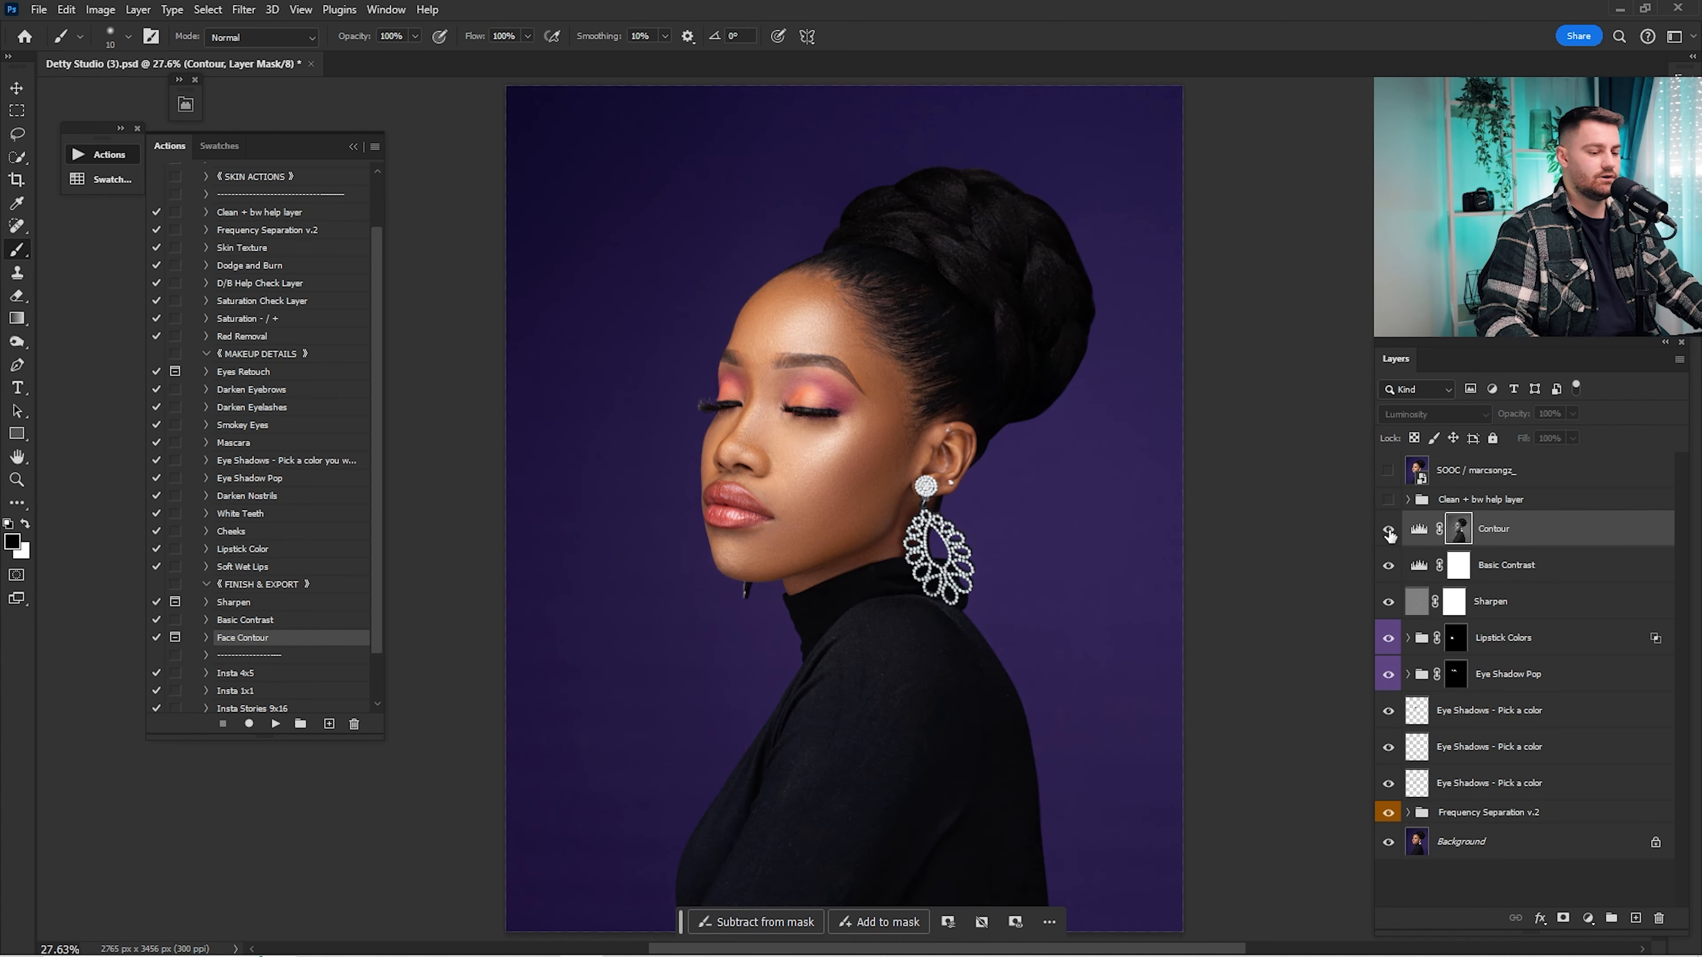
left_click(1388, 529)
left_click(1388, 529)
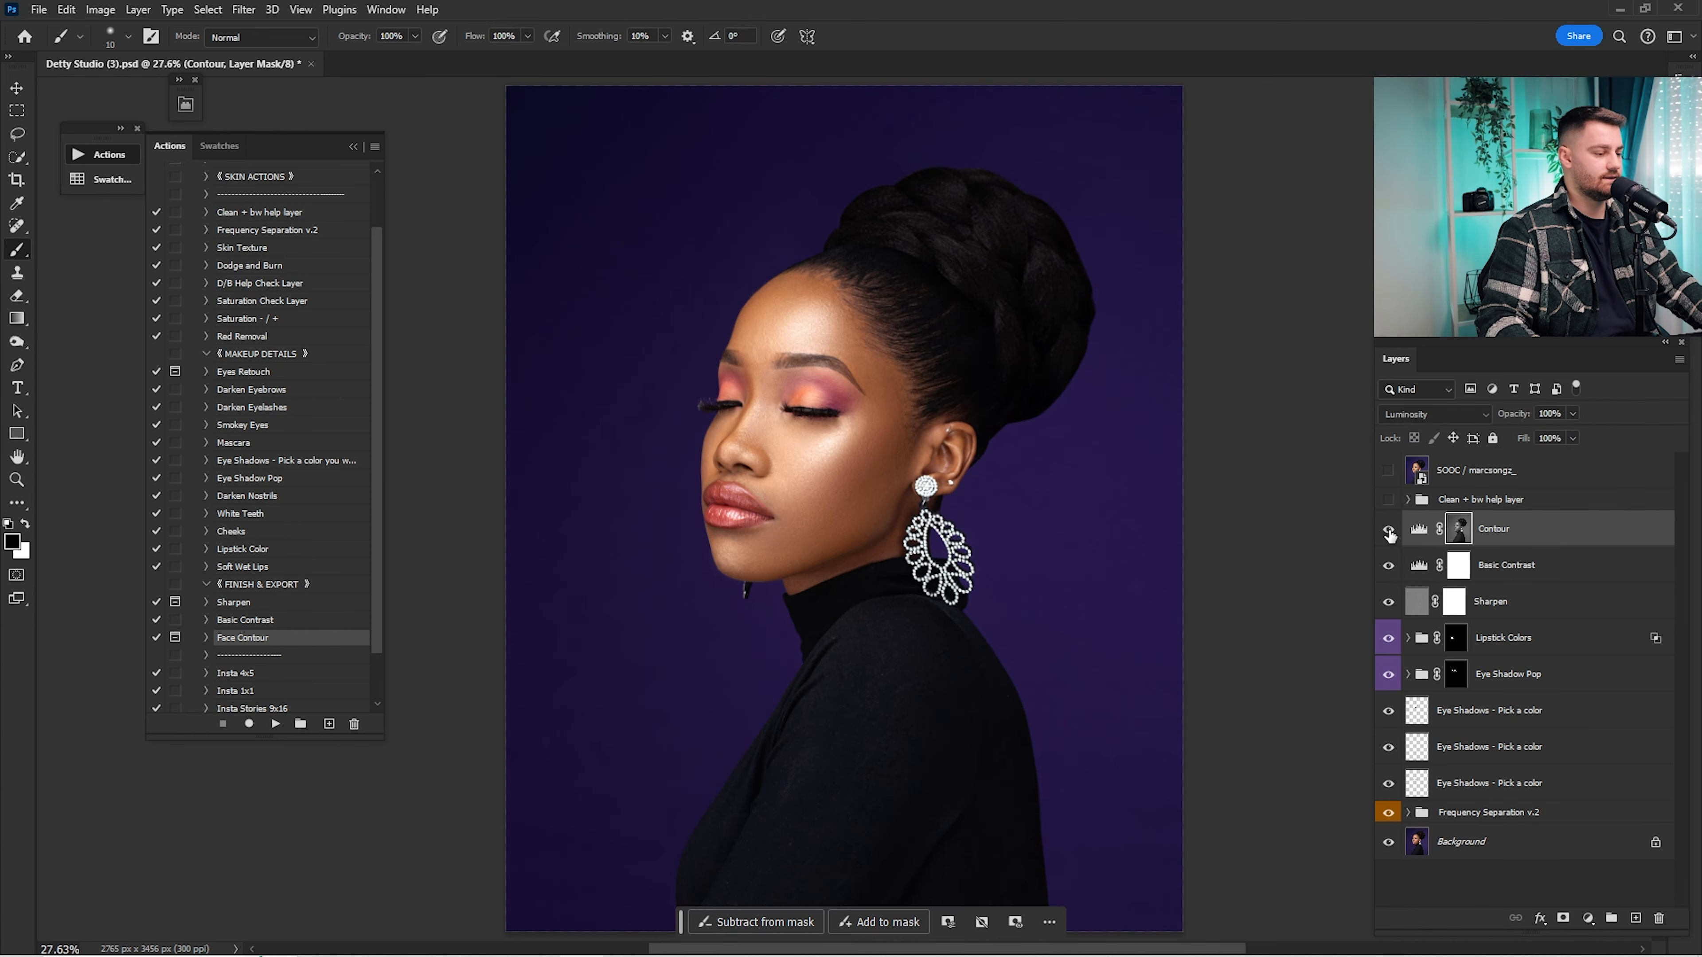
left_click(1391, 531)
left_click(1394, 533)
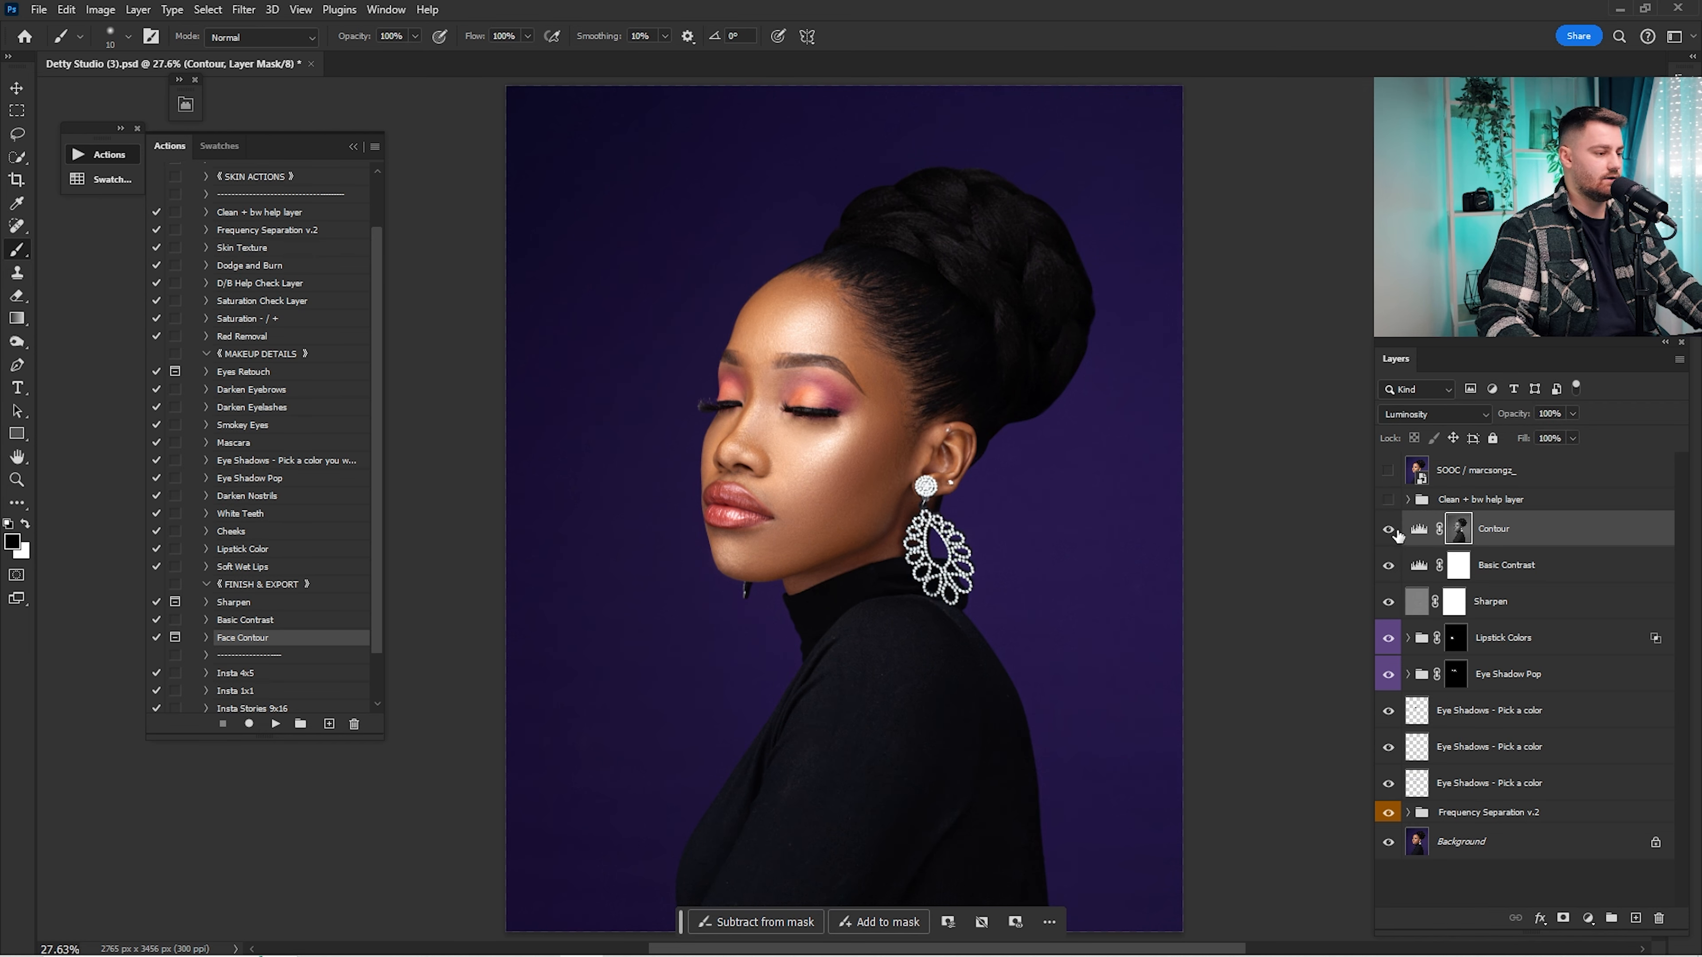
double_click(1420, 534)
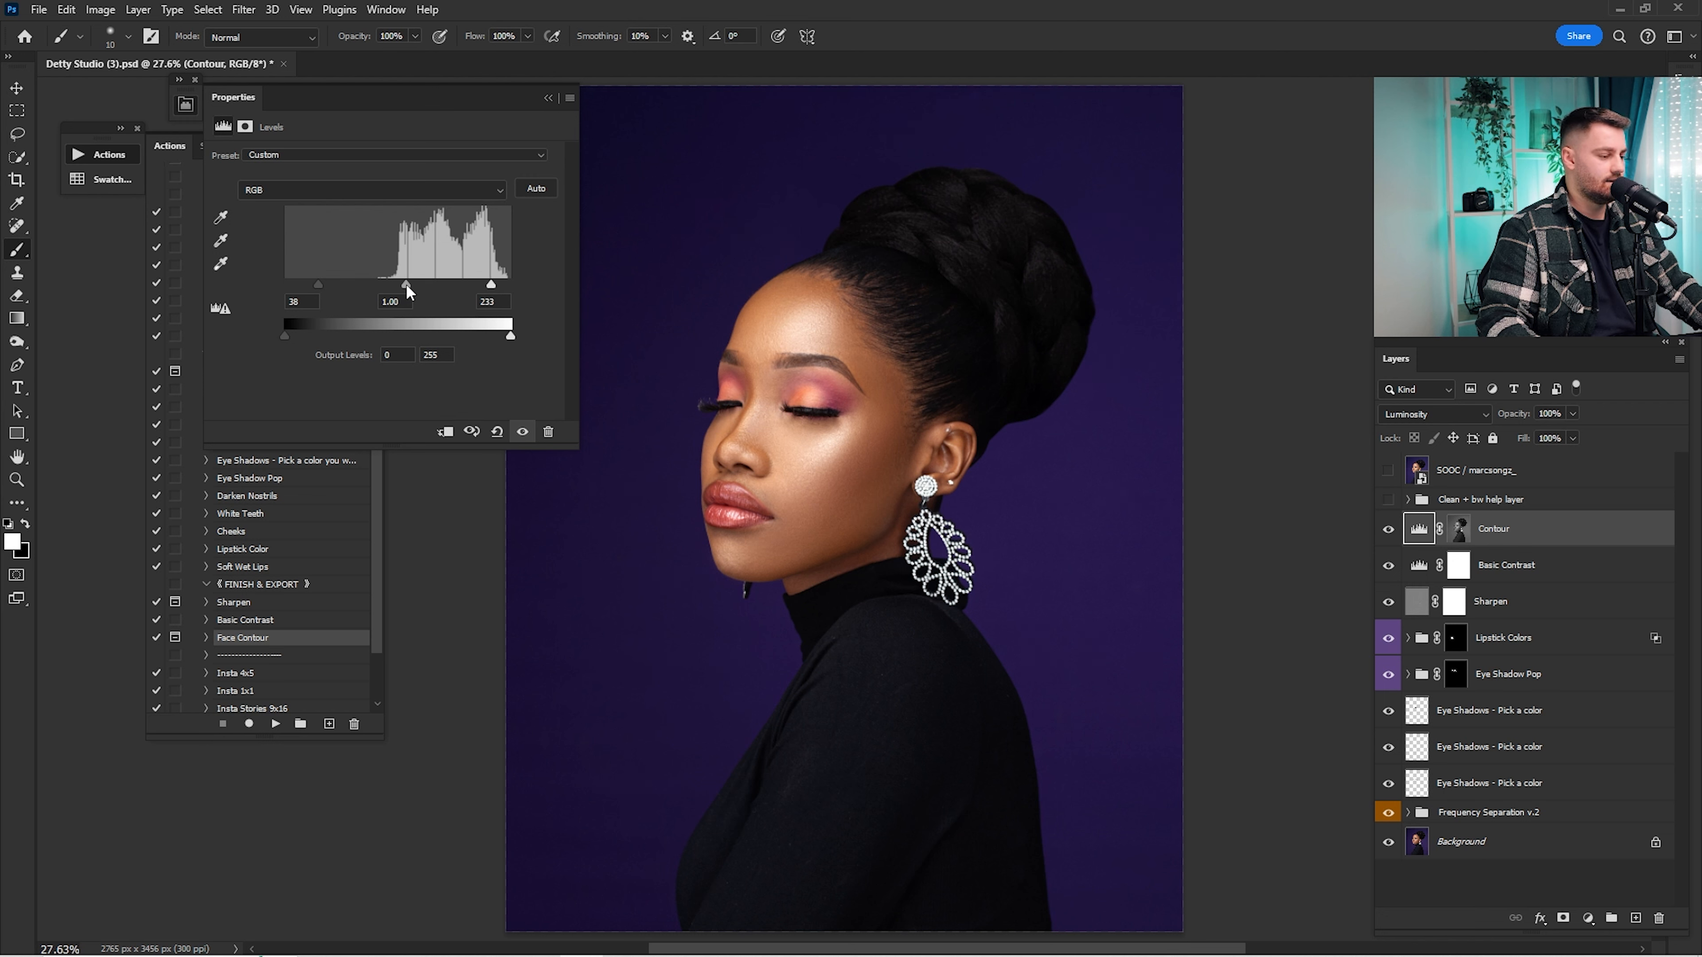
left_click(548, 98)
Step: Compare the face with and without the Contour layer, and reduce the layer's opacity to 94%
left_click(1389, 528)
left_click(1389, 529)
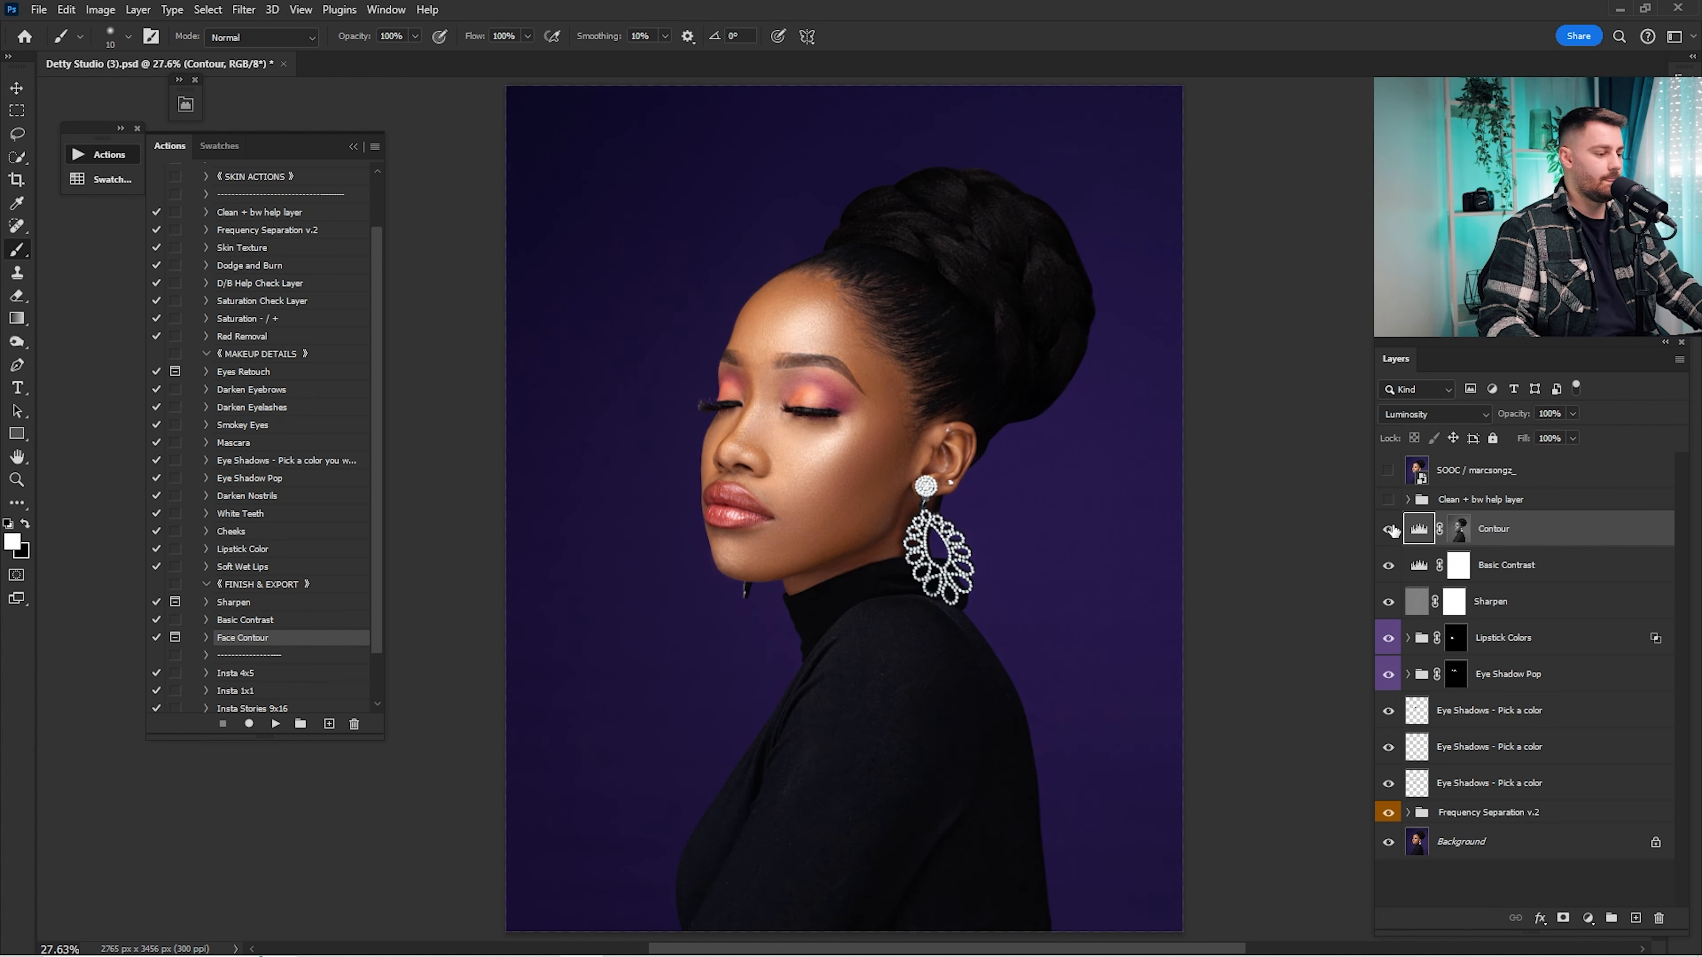
left_click(1389, 528)
left_click(1389, 528)
left_click(1388, 529)
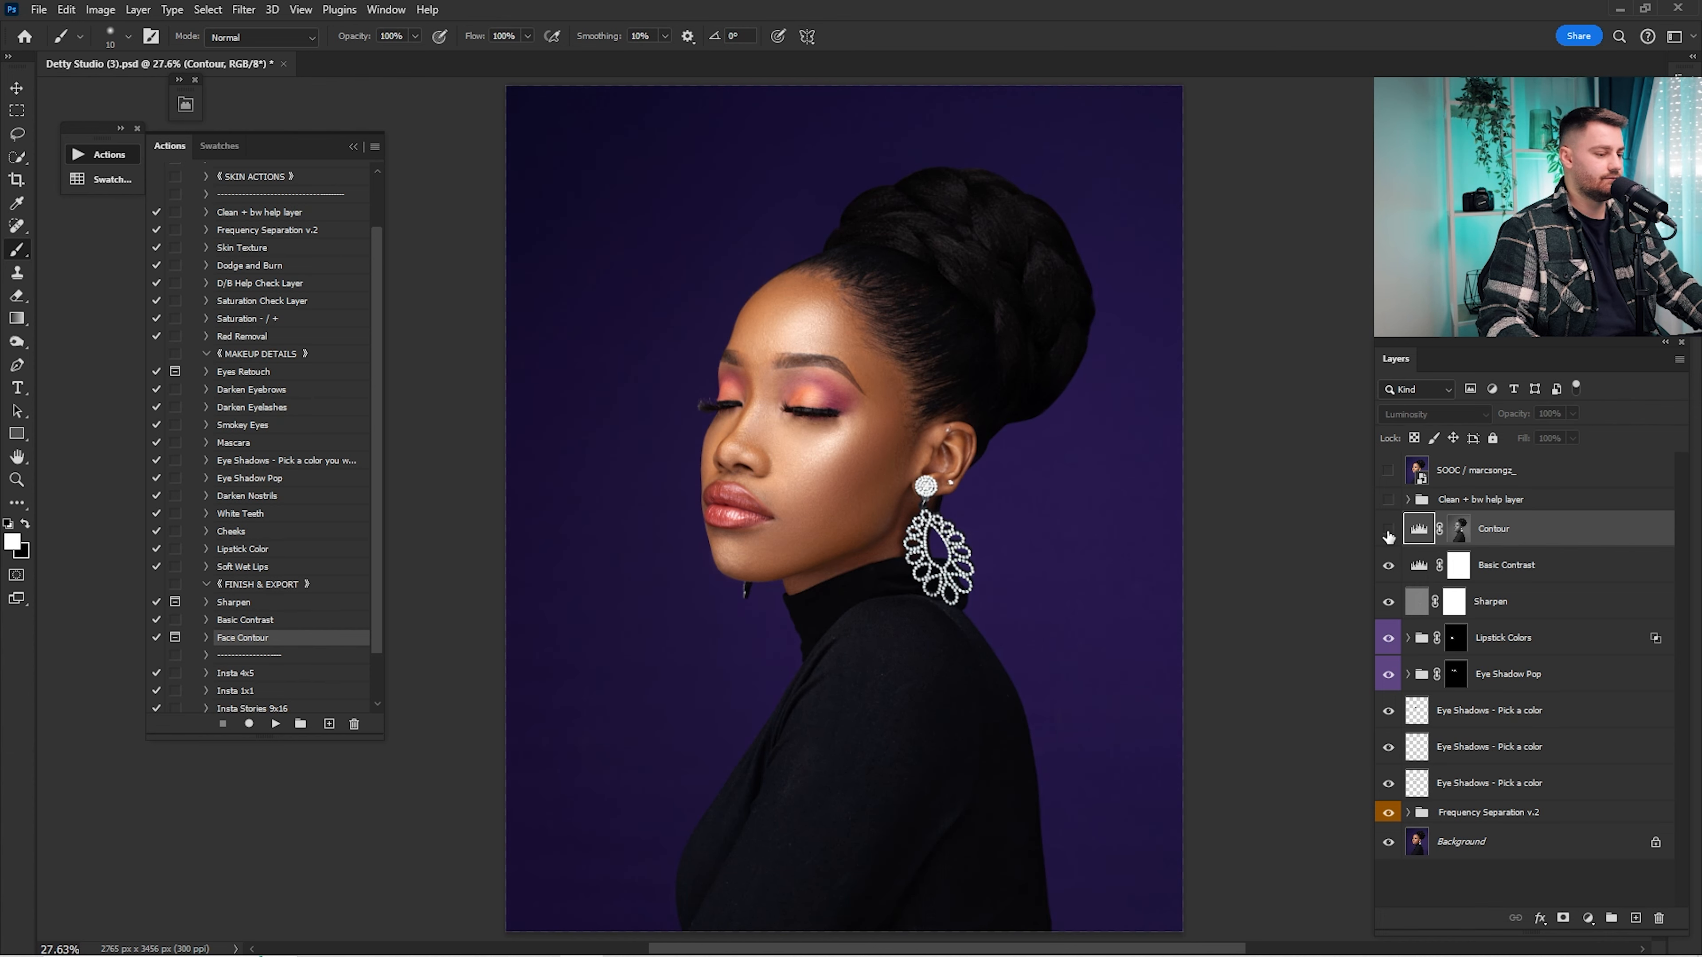
left_click(1387, 528)
left_click(1387, 529)
left_click(1387, 529)
left_click(1387, 528)
left_click(1387, 528)
left_click_drag(1520, 415, 1510, 415)
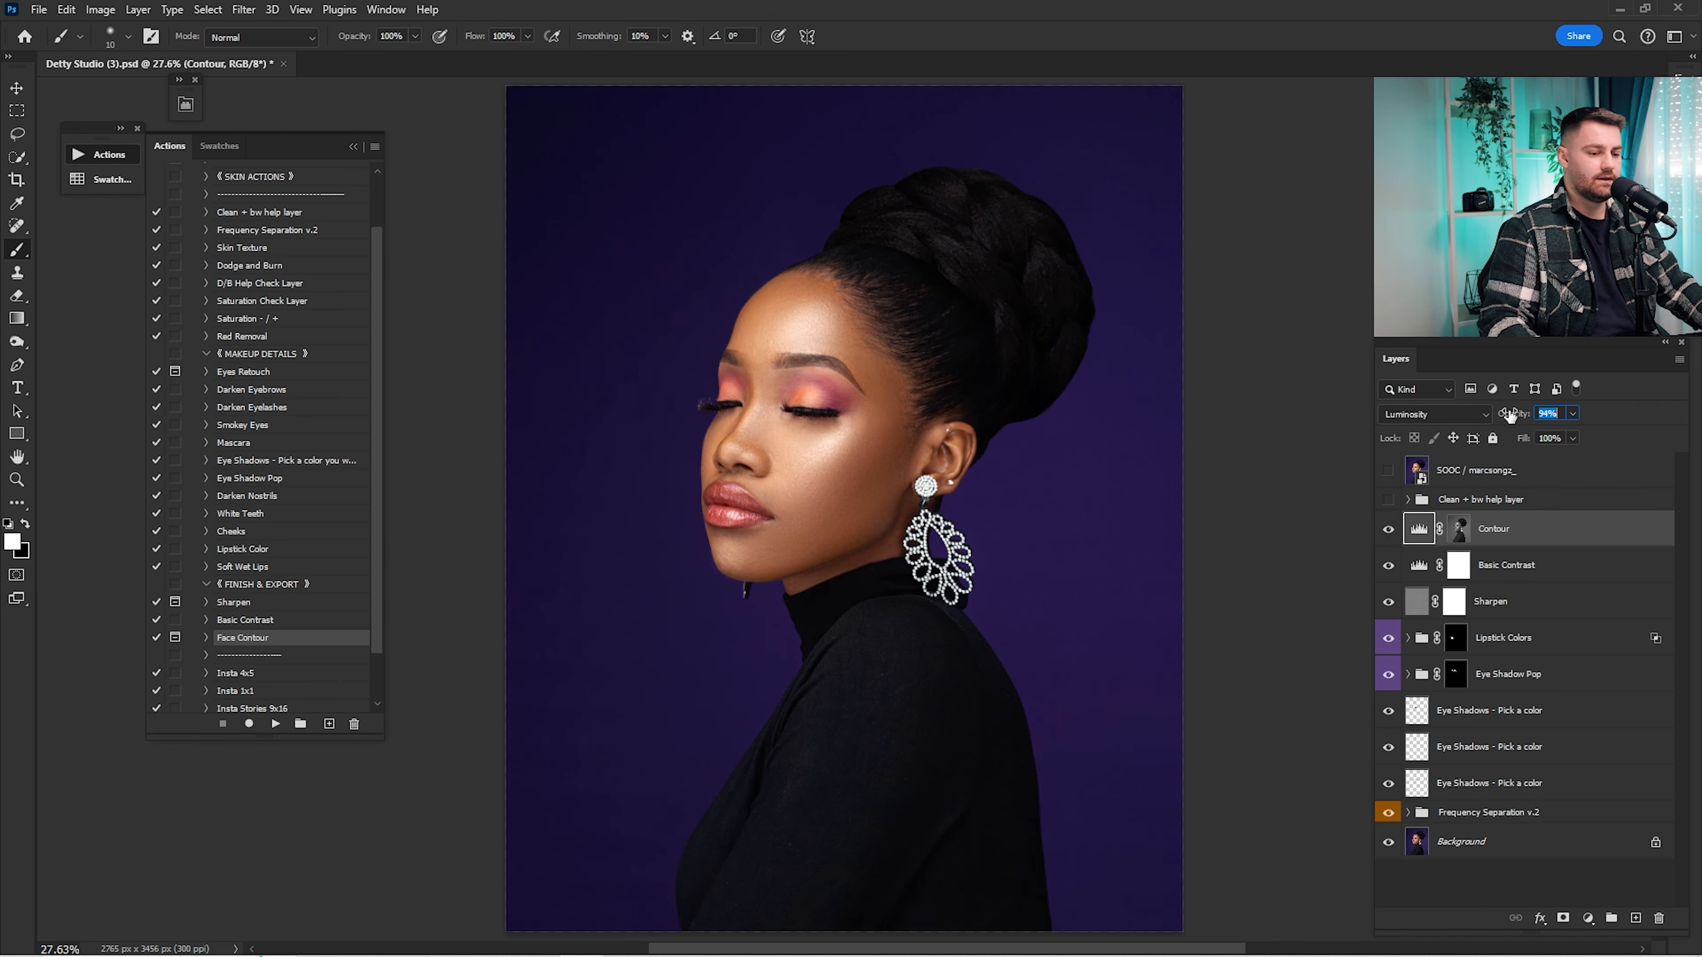
Step: Compare the unretouched SOOC layer with the finished retouch, leaving the SOOC layer hidden
left_click(1467, 478)
left_click(1384, 472)
left_click(1383, 472)
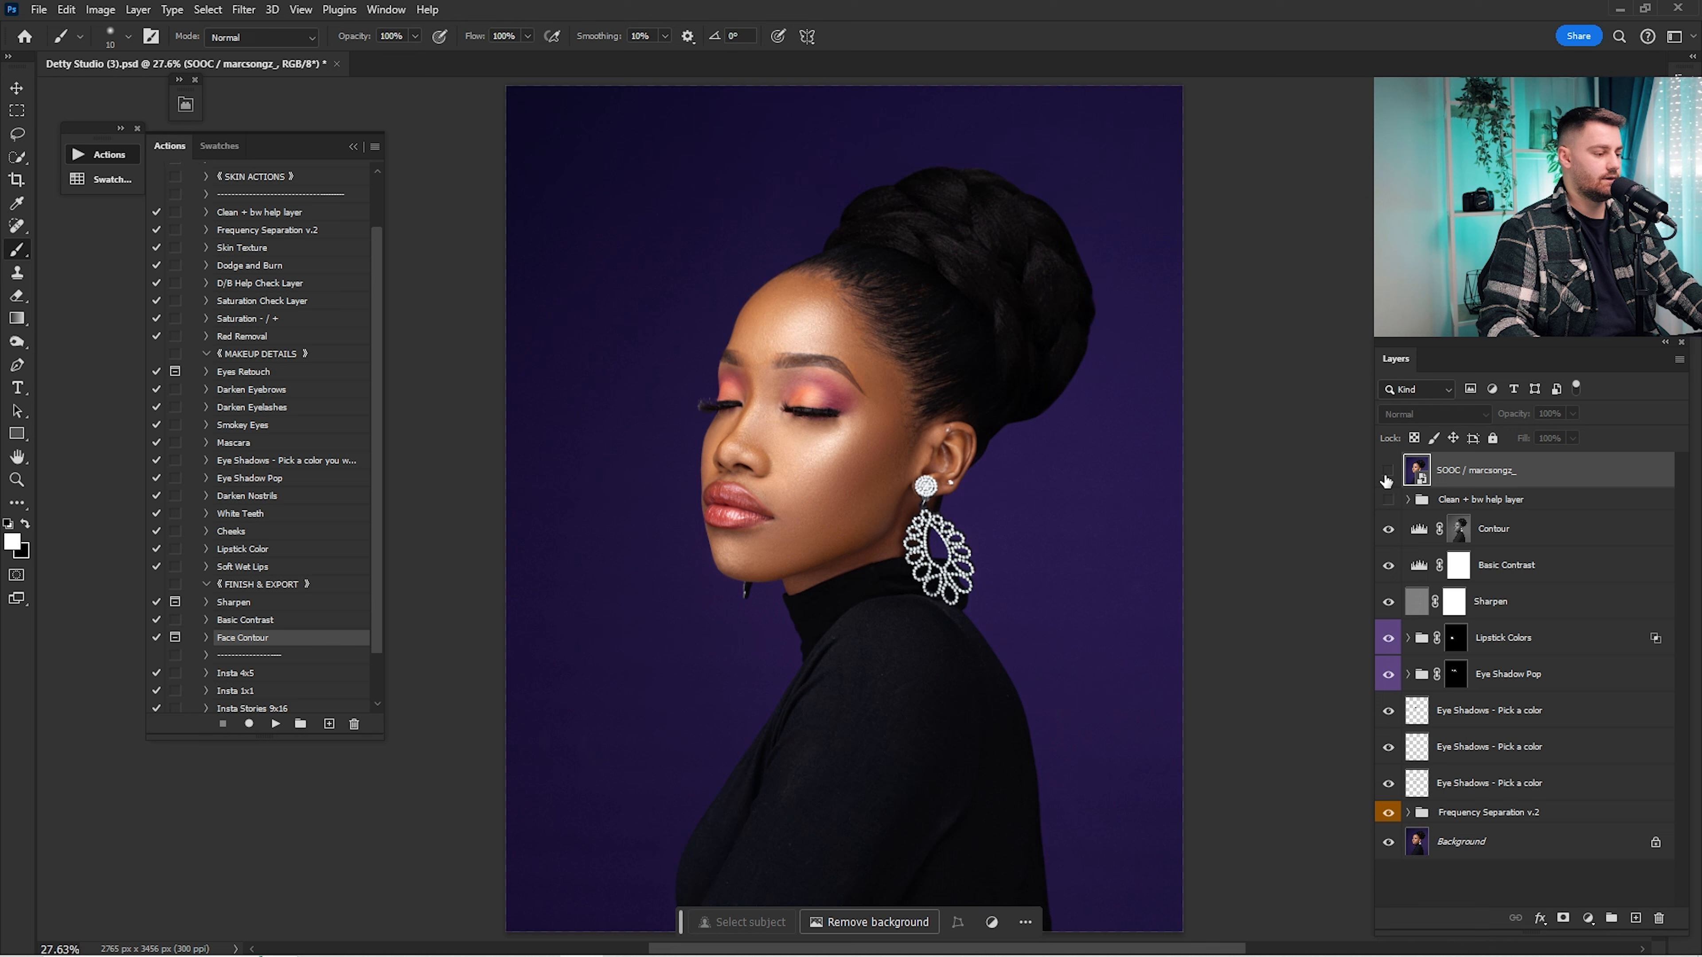
left_click(1383, 471)
left_click(1383, 472)
left_click(1381, 472)
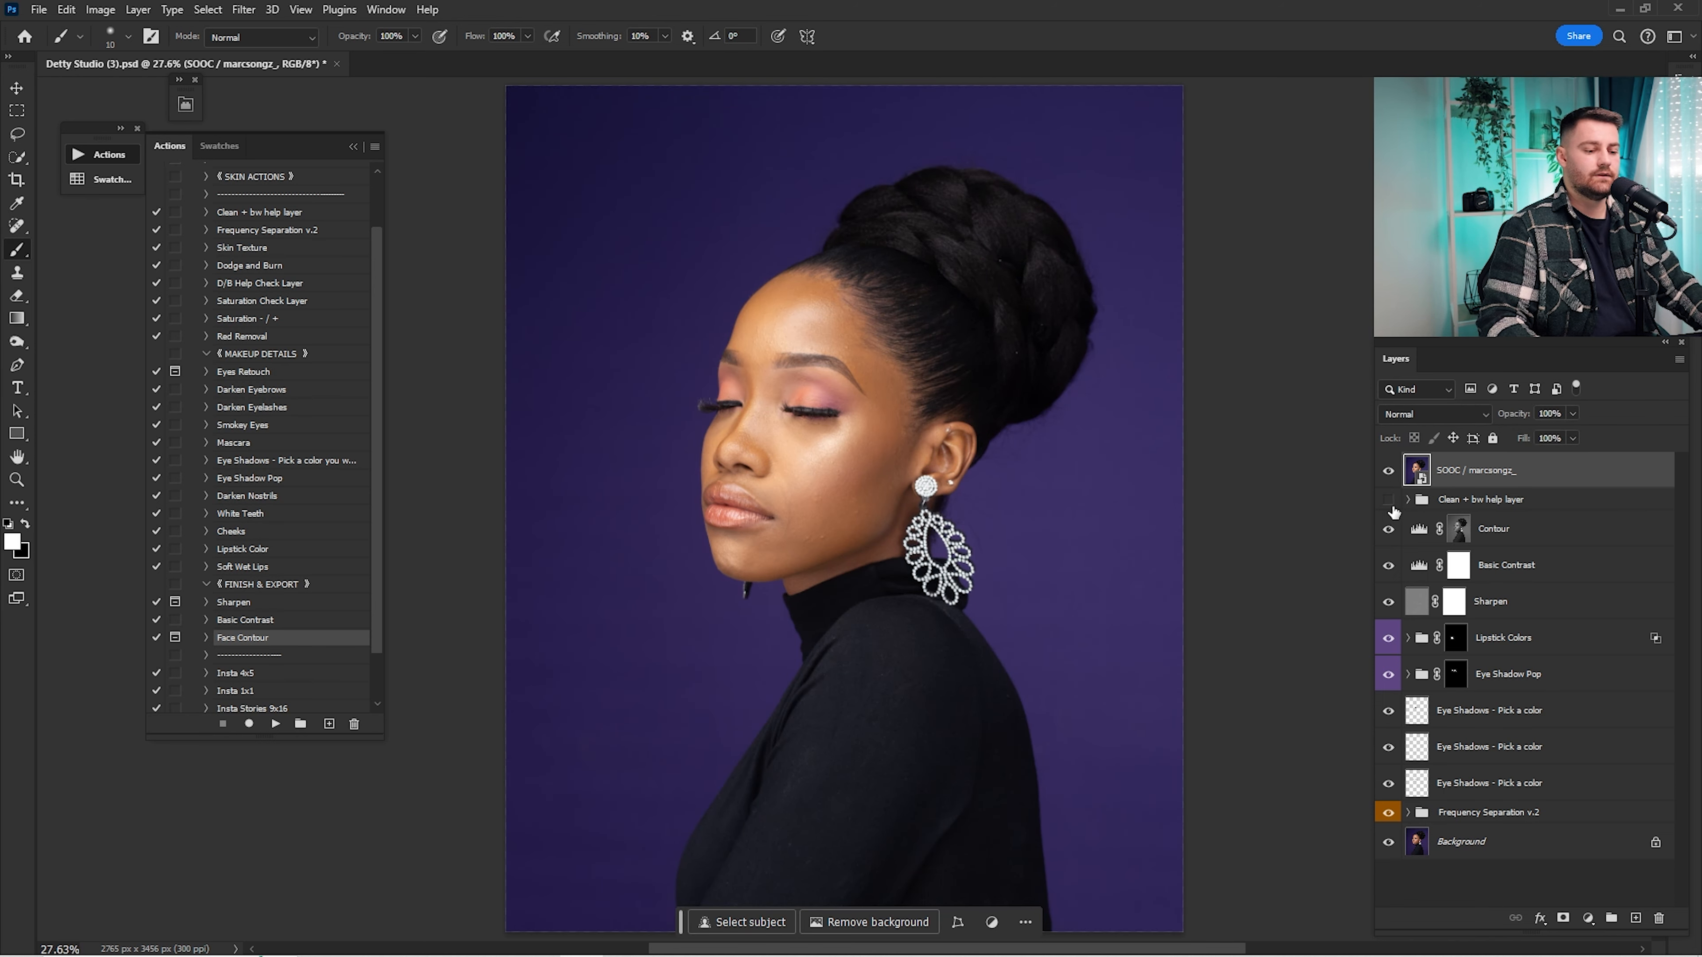
left_click(1389, 471)
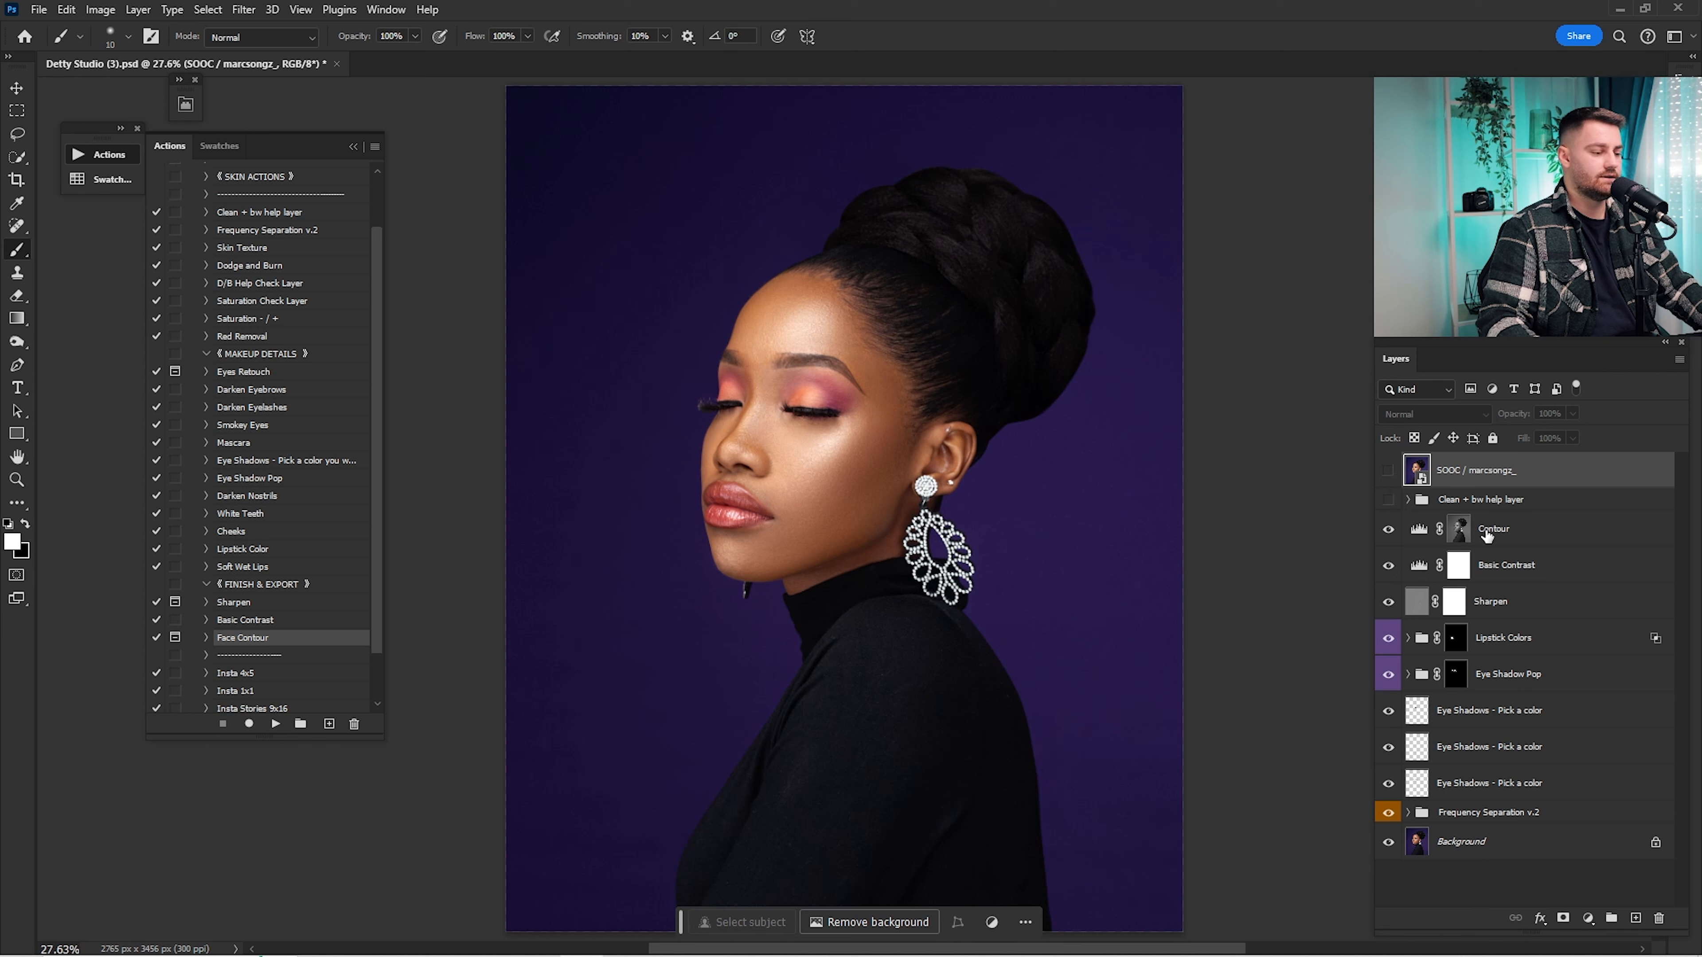
Step: Duplicate the Background layer and group the copy with all layers up to Clean + bw help layer as "Retouch"
left_click(1496, 845)
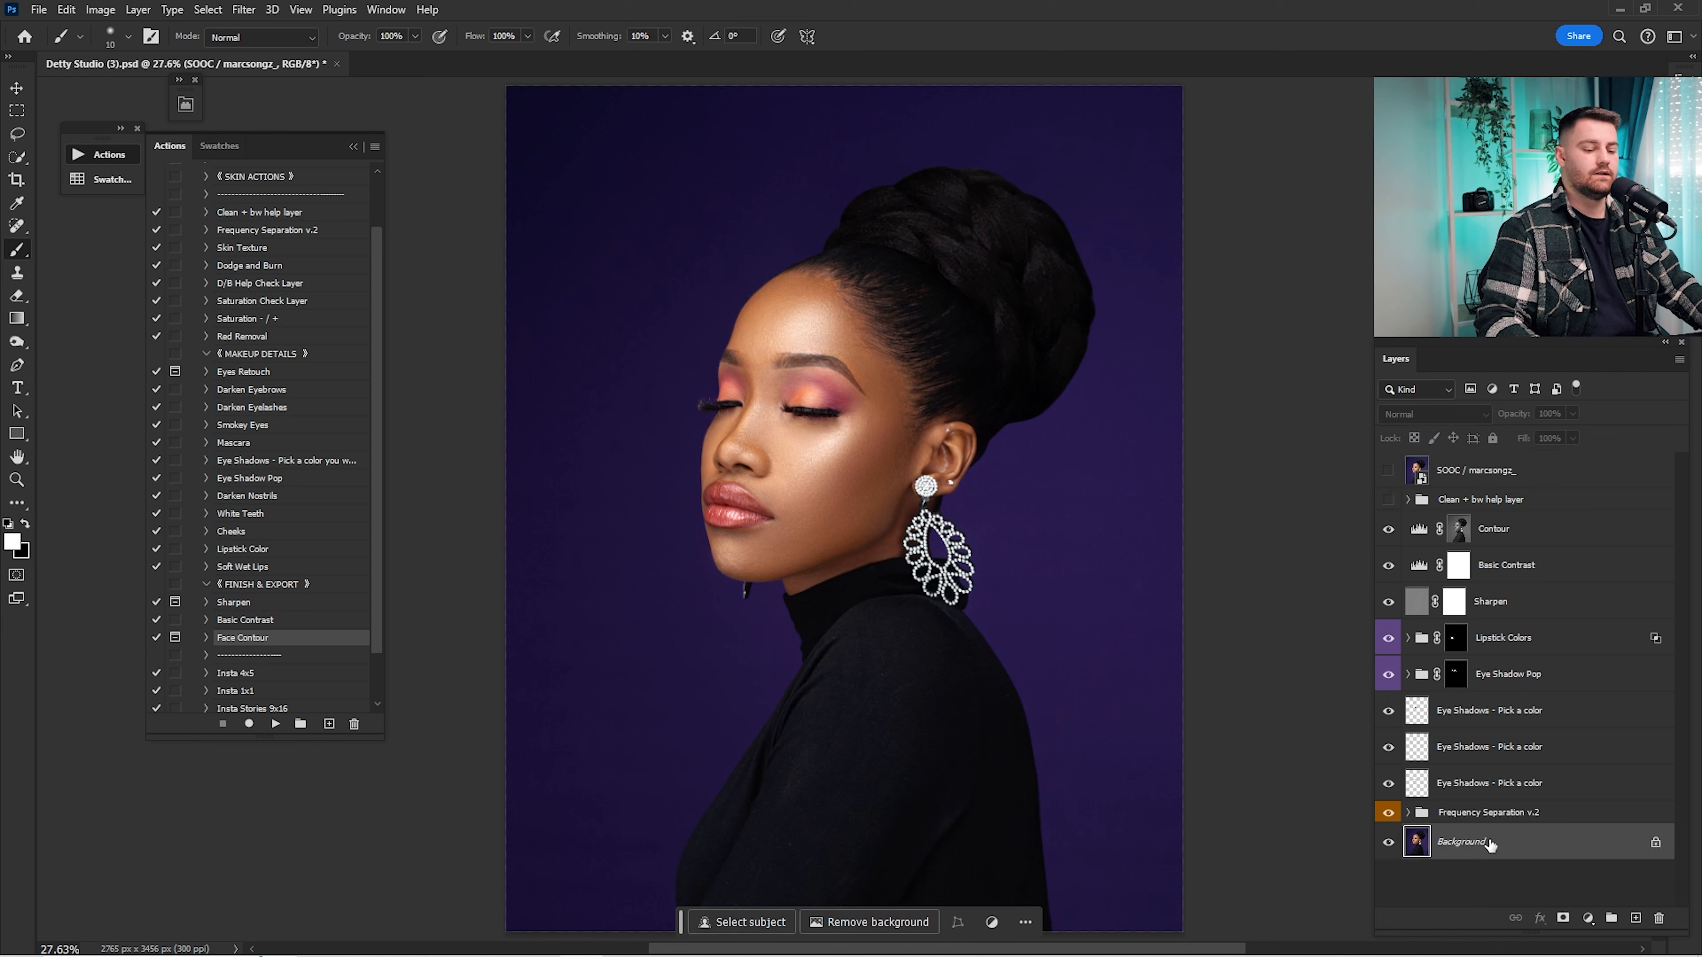
left_click_drag(1568, 842, 1636, 920)
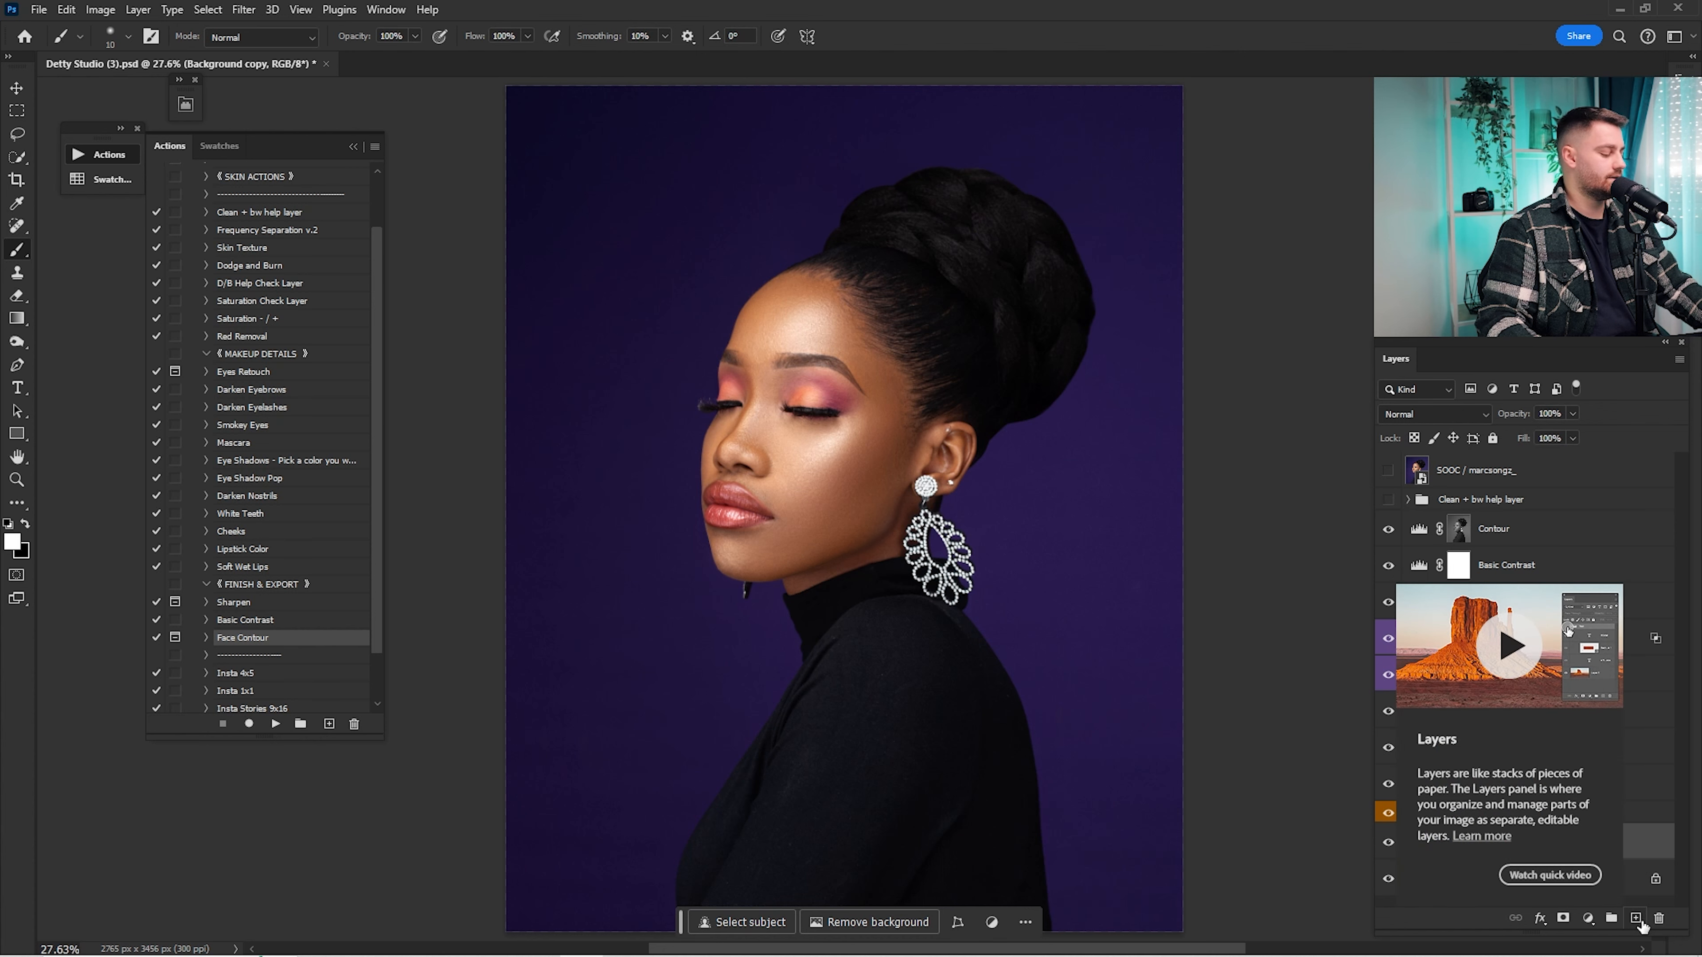
left_click(1478, 501, "shift")
right_click(1476, 502)
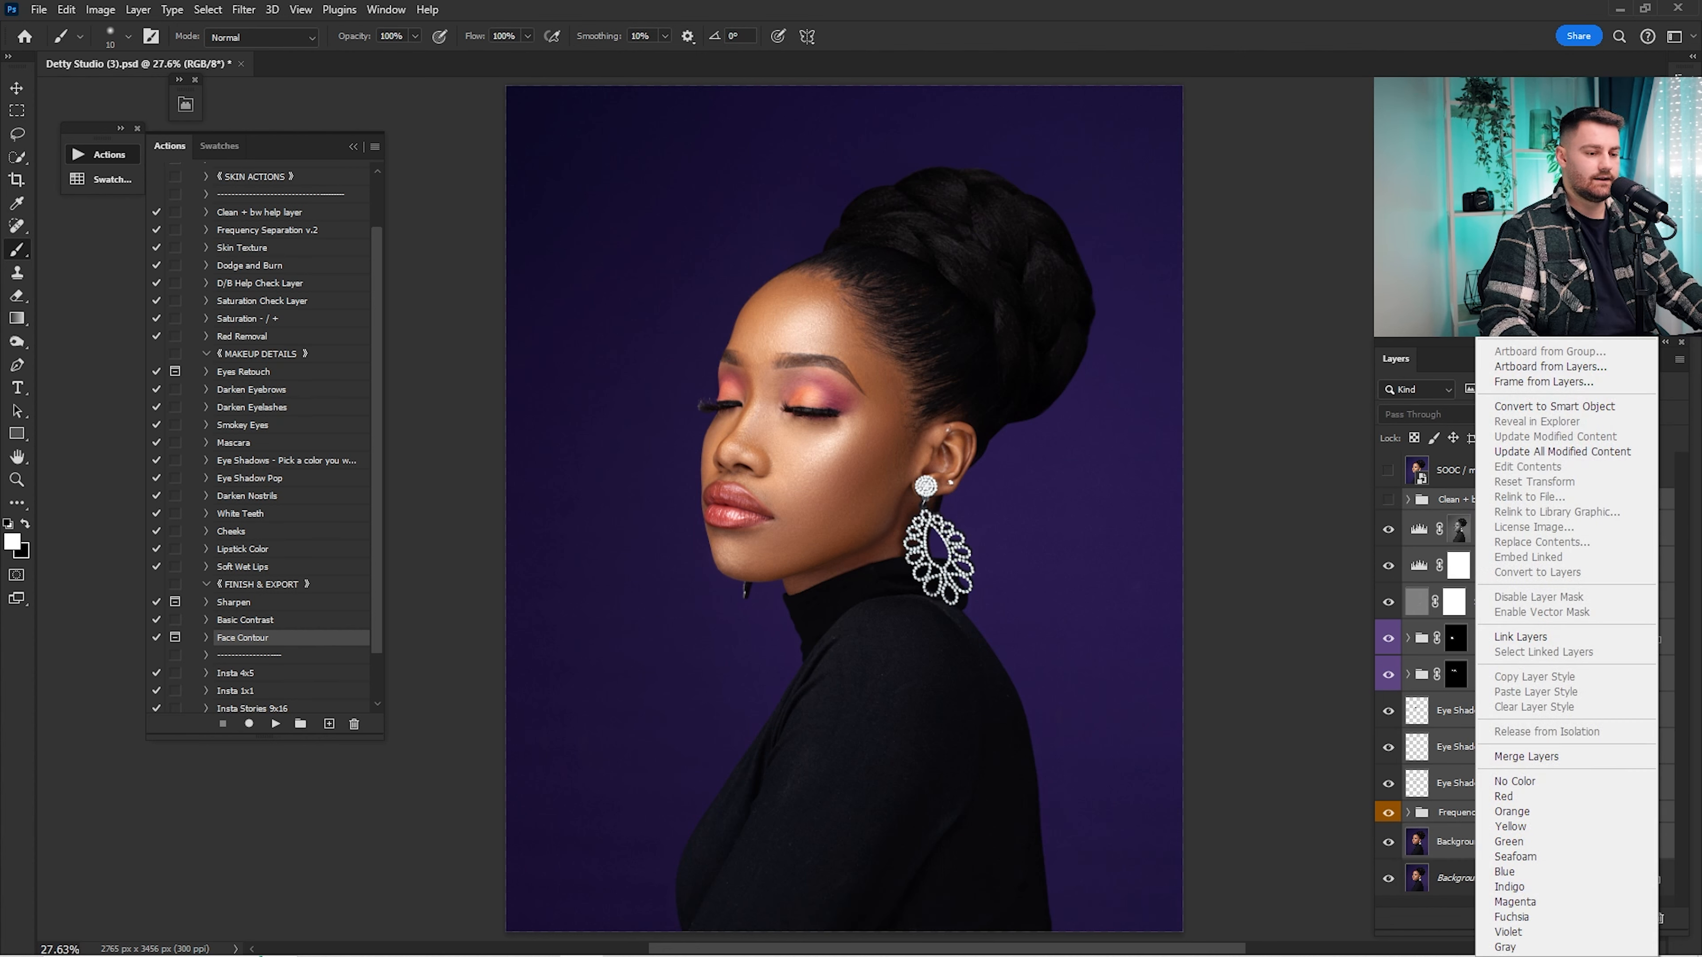
left_click(1533, 287)
type("Reto")
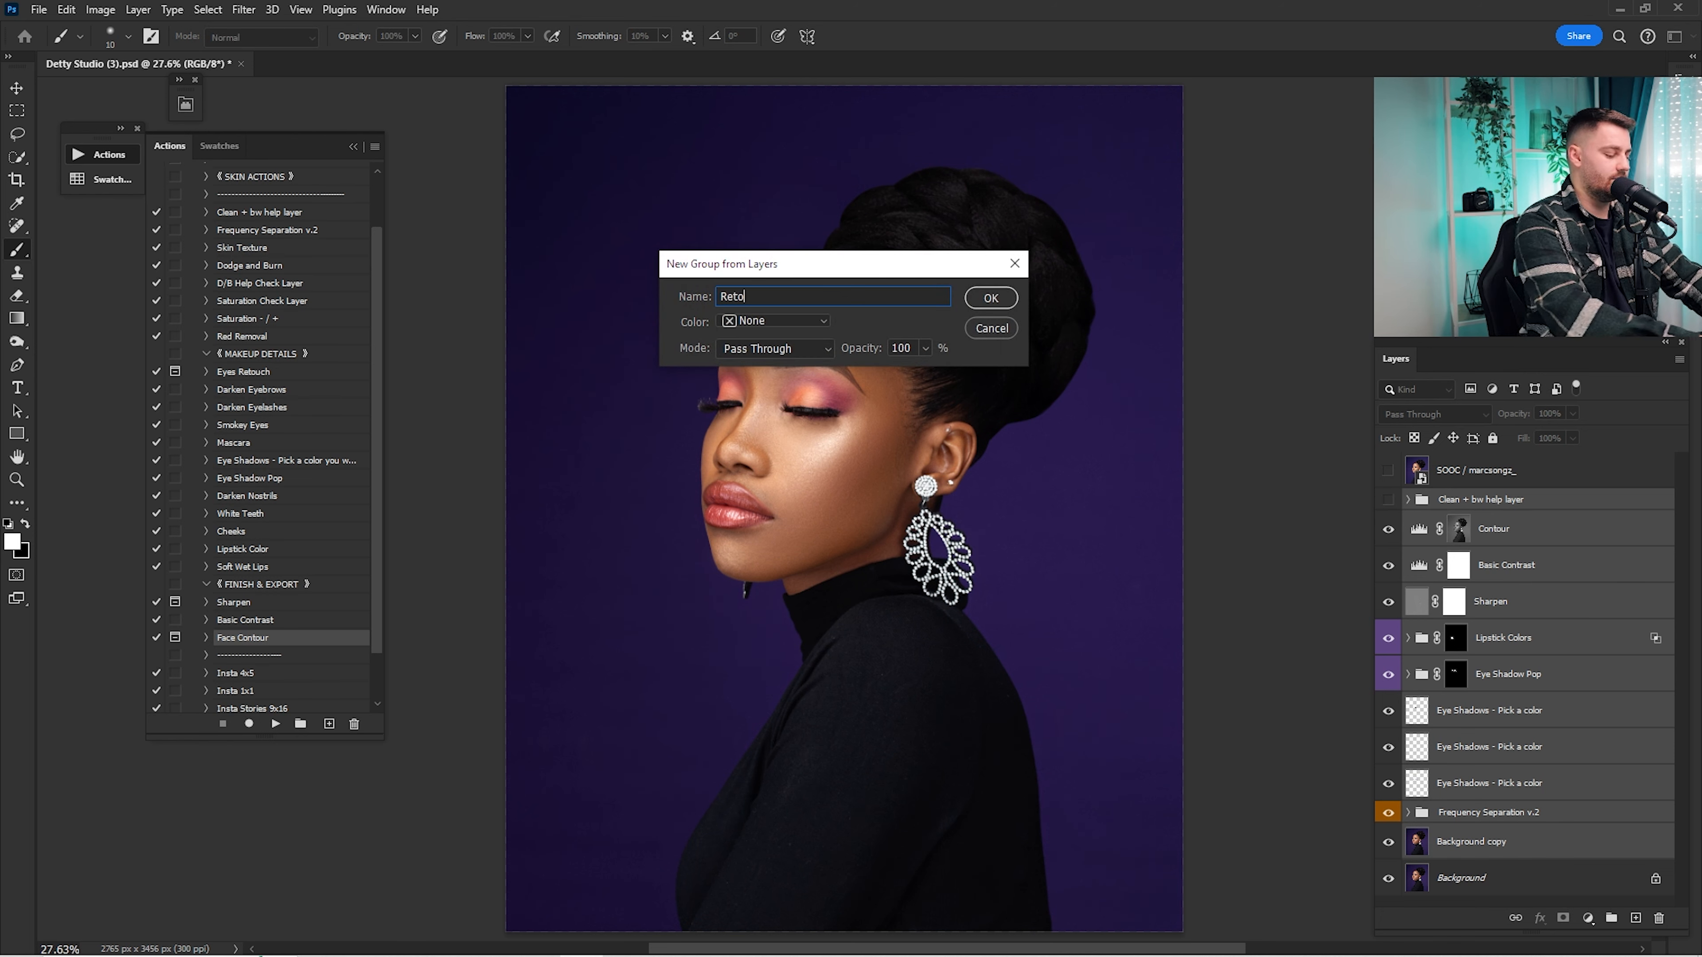
type("uch")
key("Return")
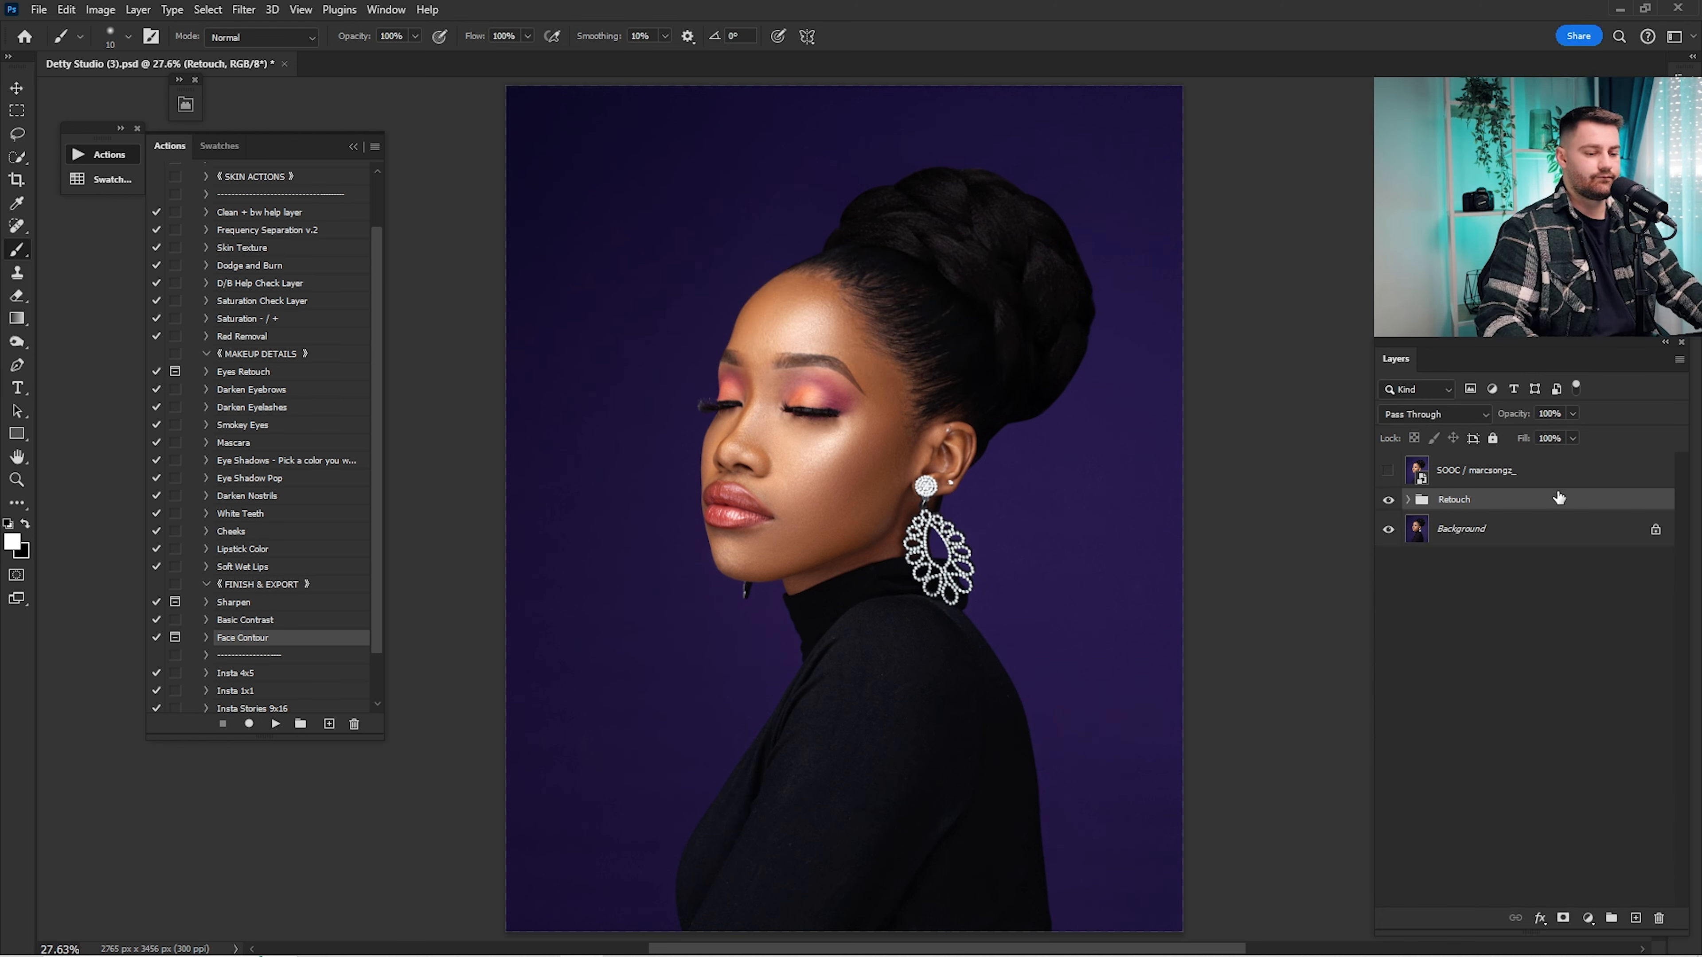
Step: Duplicate the Retouch group, merge the copy into a single layer, and compare the portrait with and without it
key("ctrl+j")
right_click(1480, 501)
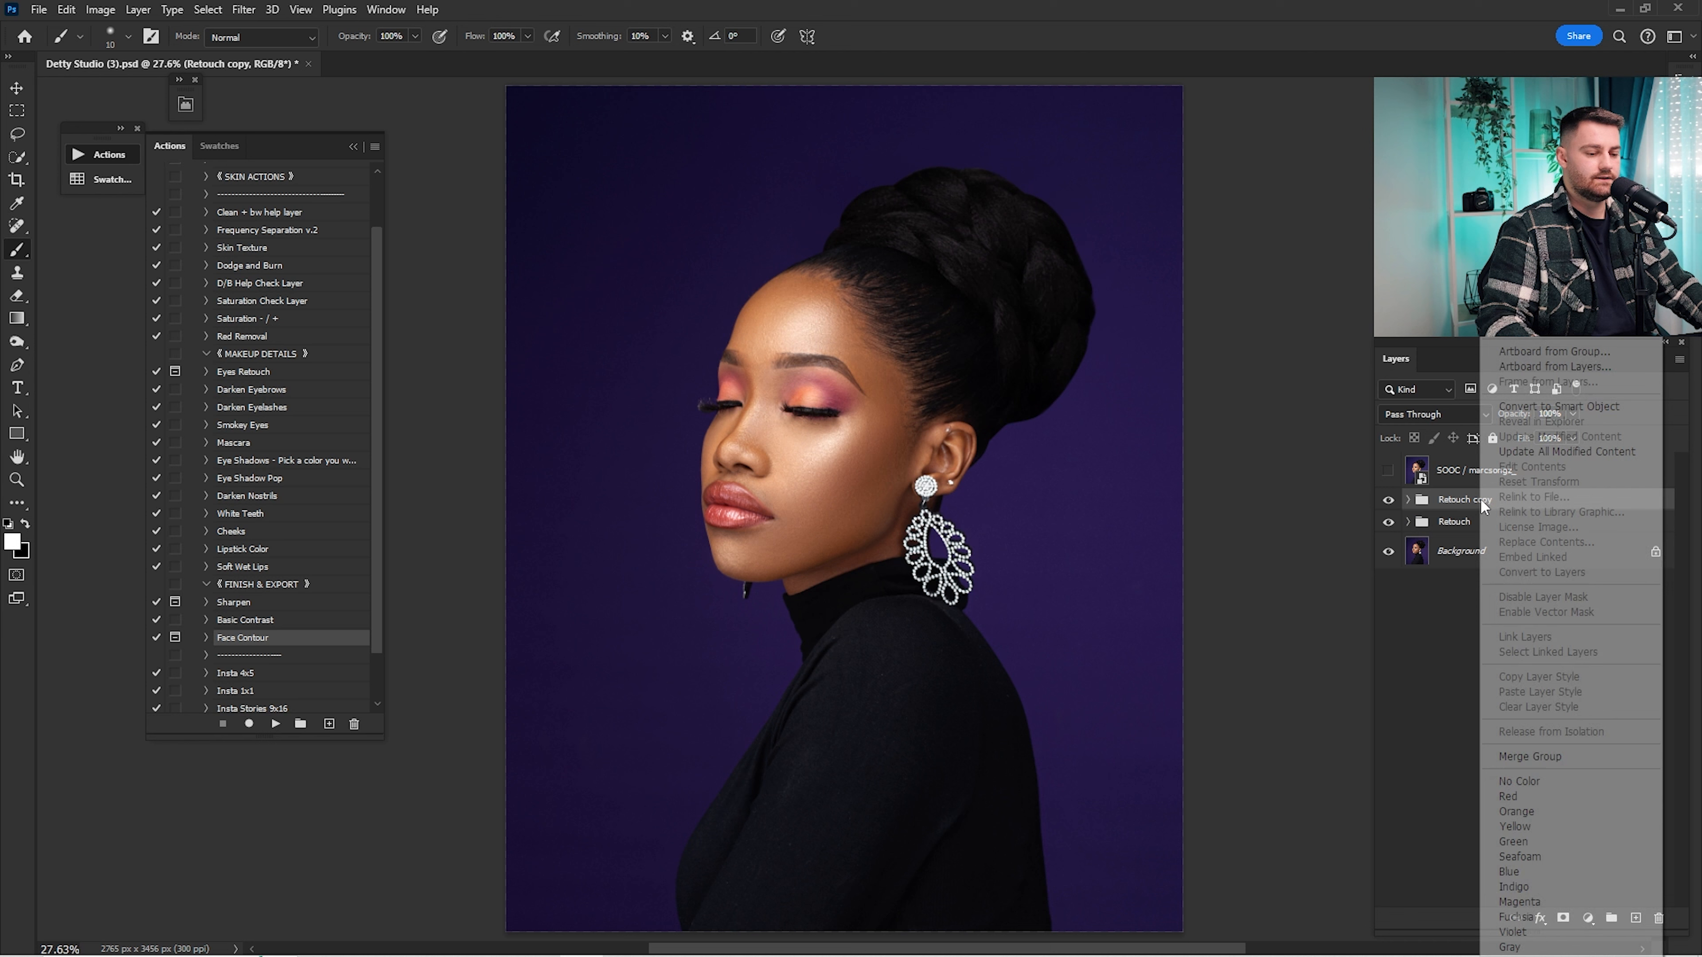
left_click(1530, 756)
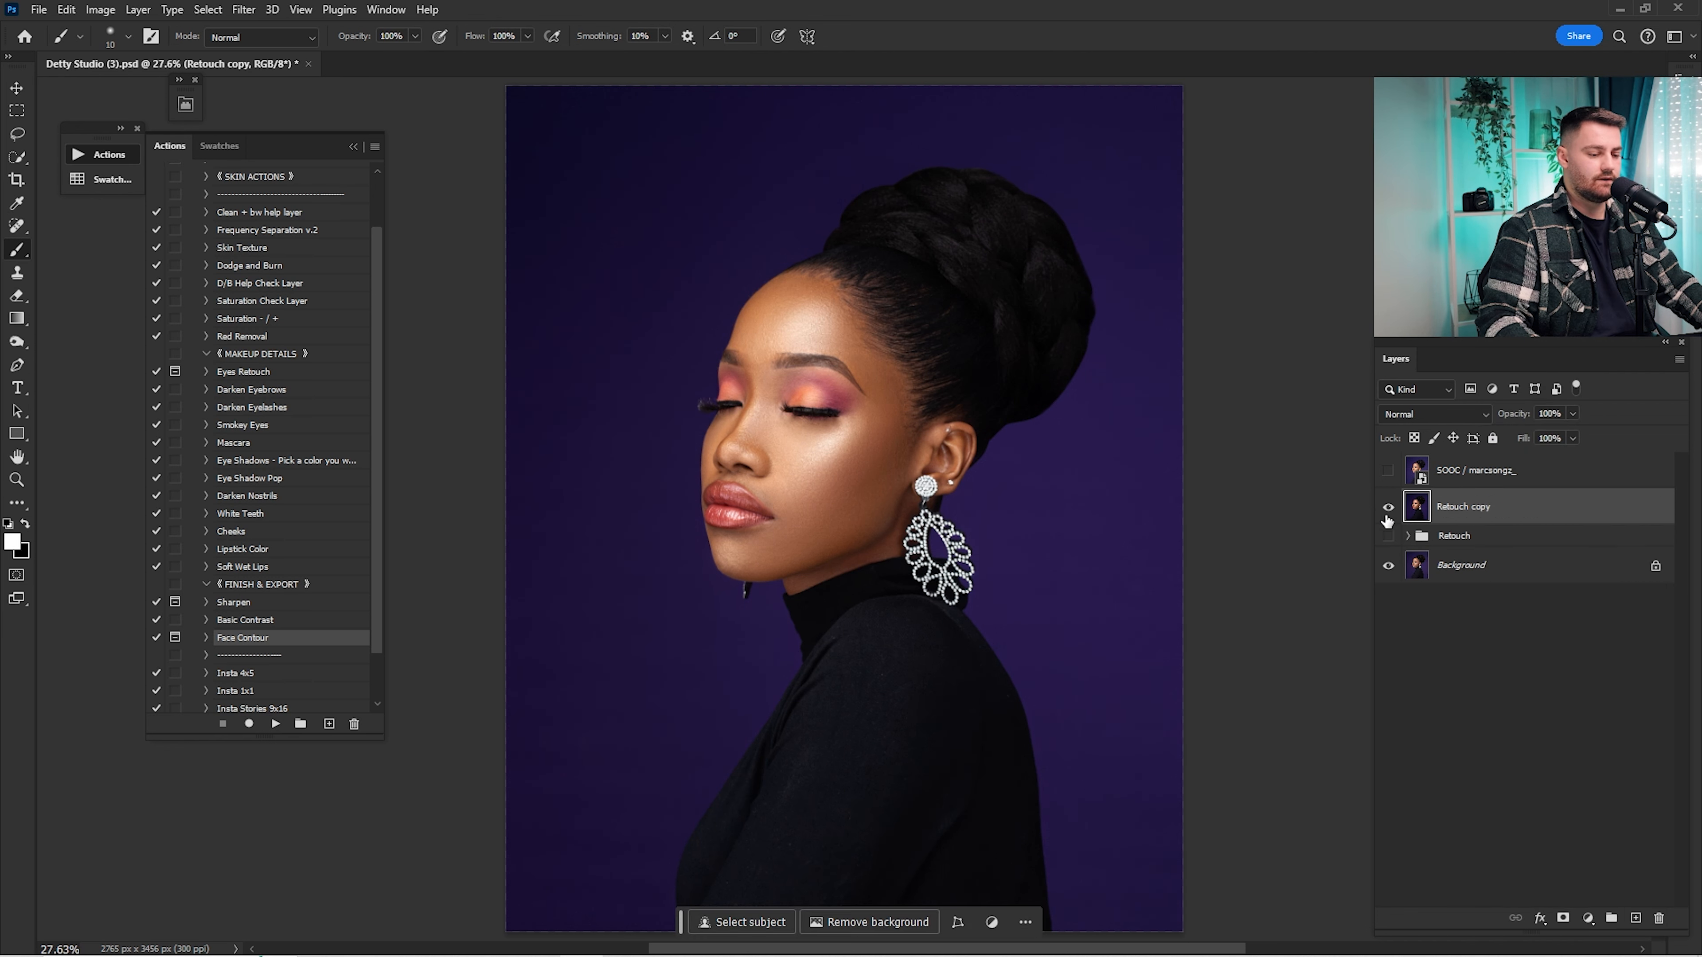
left_click(1386, 509)
left_click(1385, 509)
left_click(1385, 509)
left_click(1385, 509)
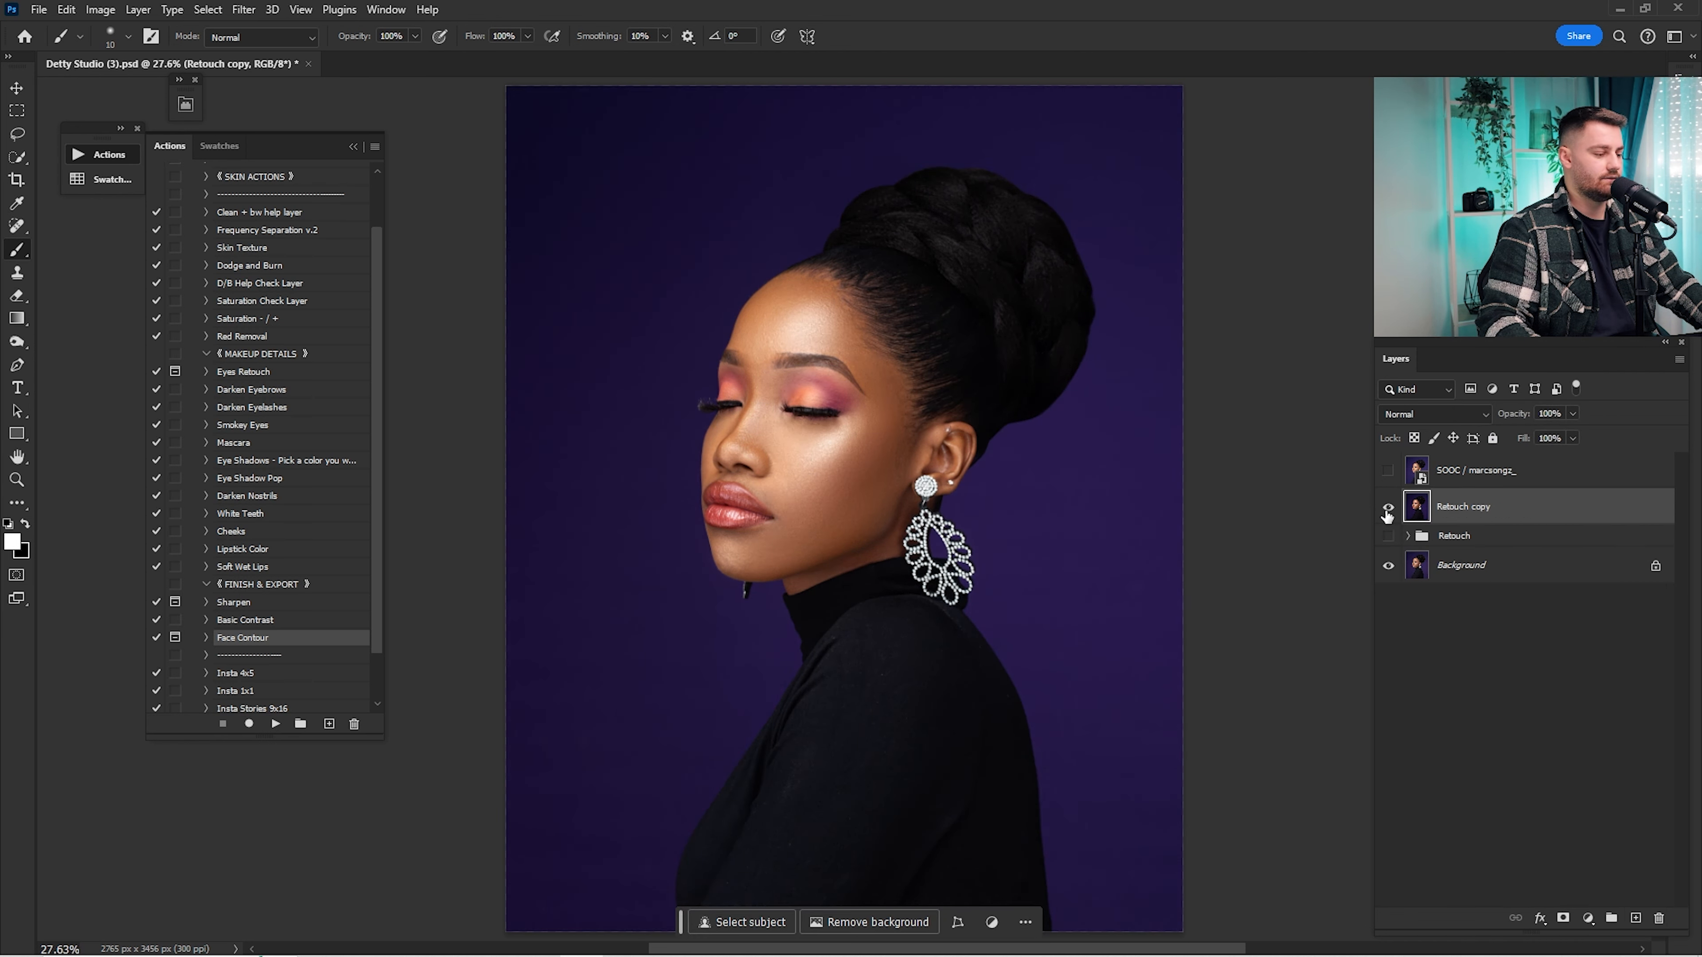
Step: Copy the whole merged retouch layer into a new 2765 x 3456 px document and merge it with the background
key("ctrl+a")
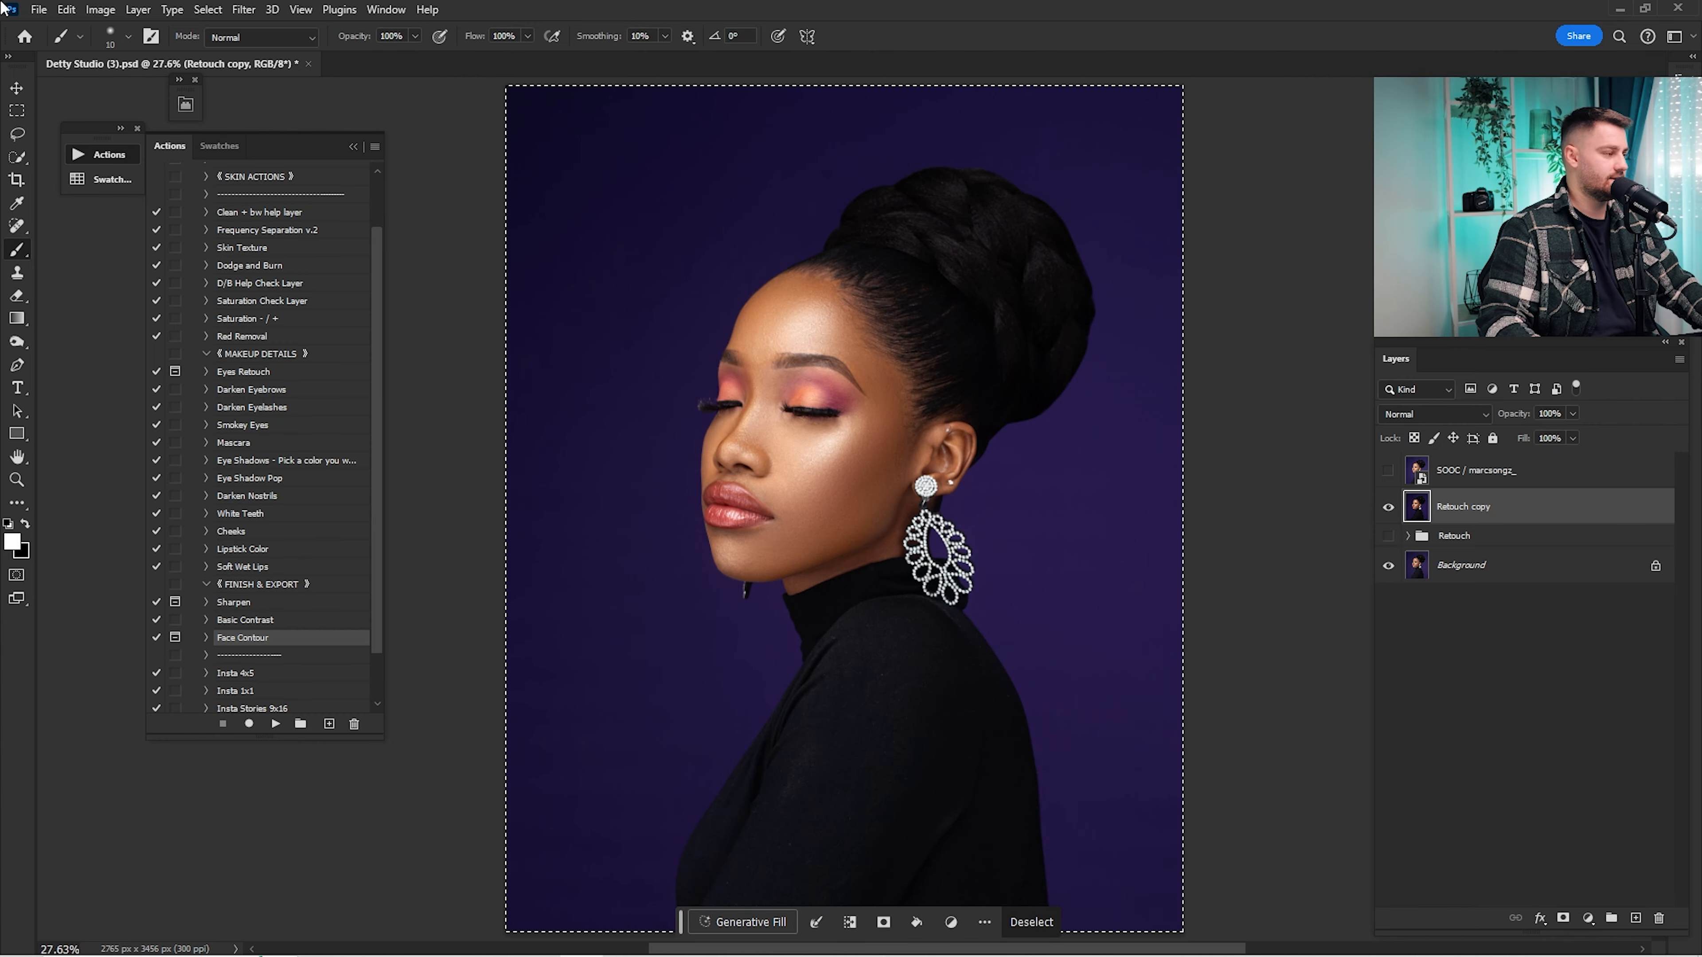
left_click(40, 11)
left_click(52, 28)
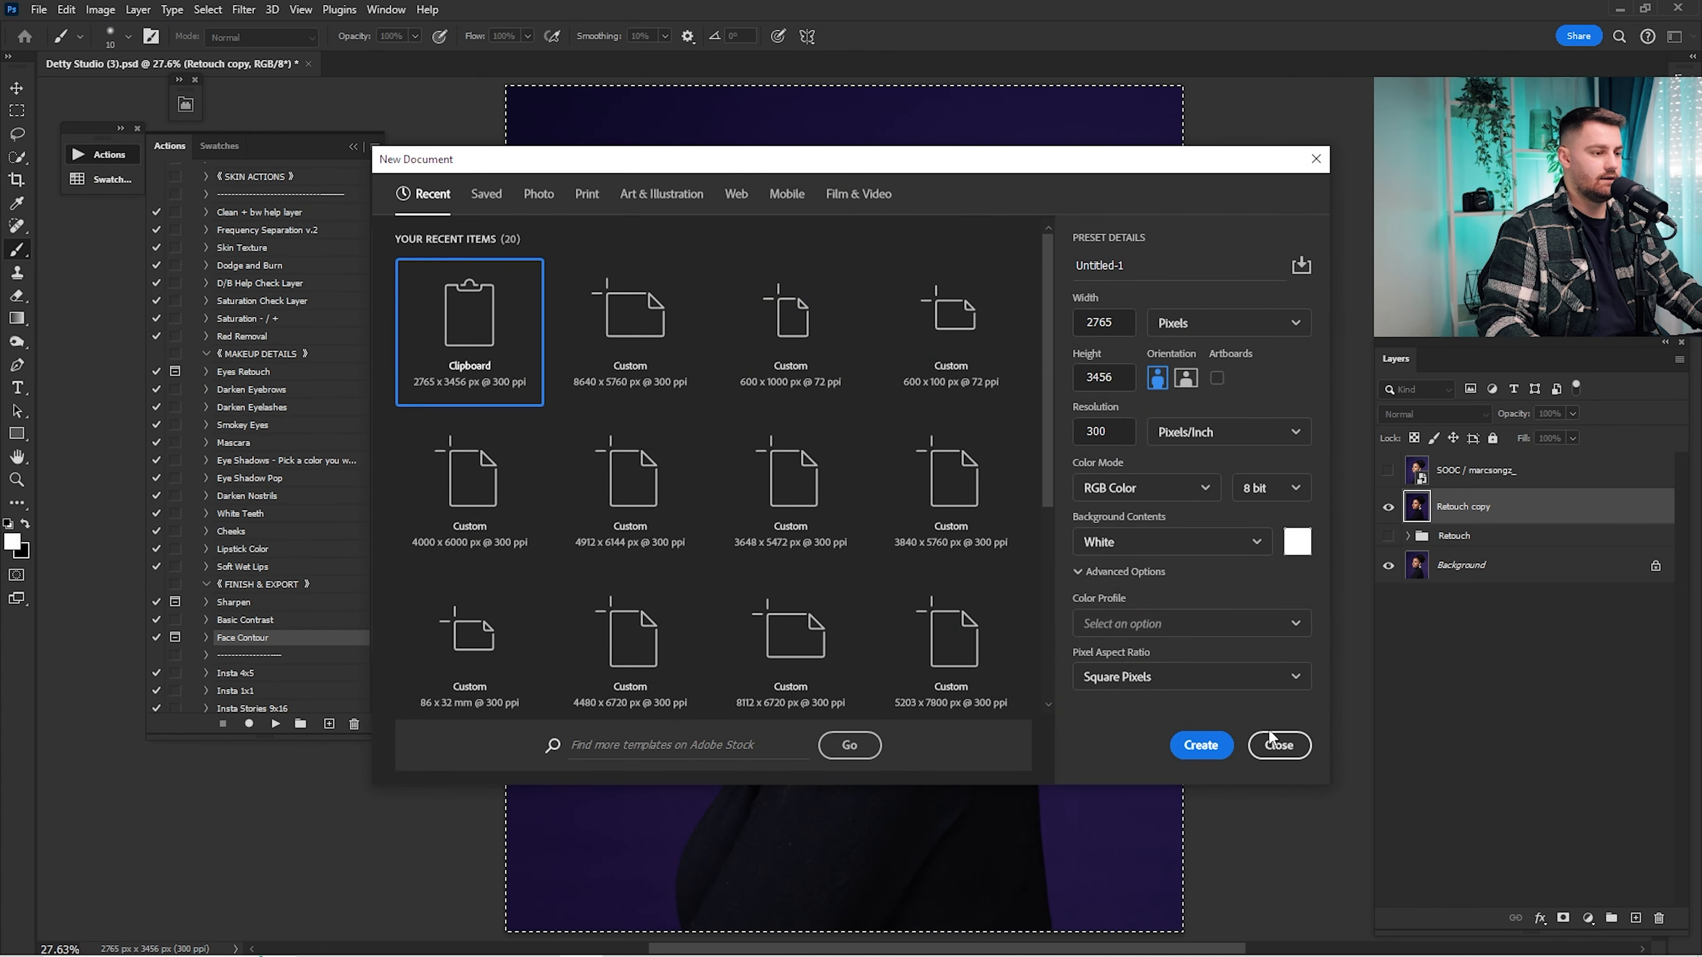
key("Return")
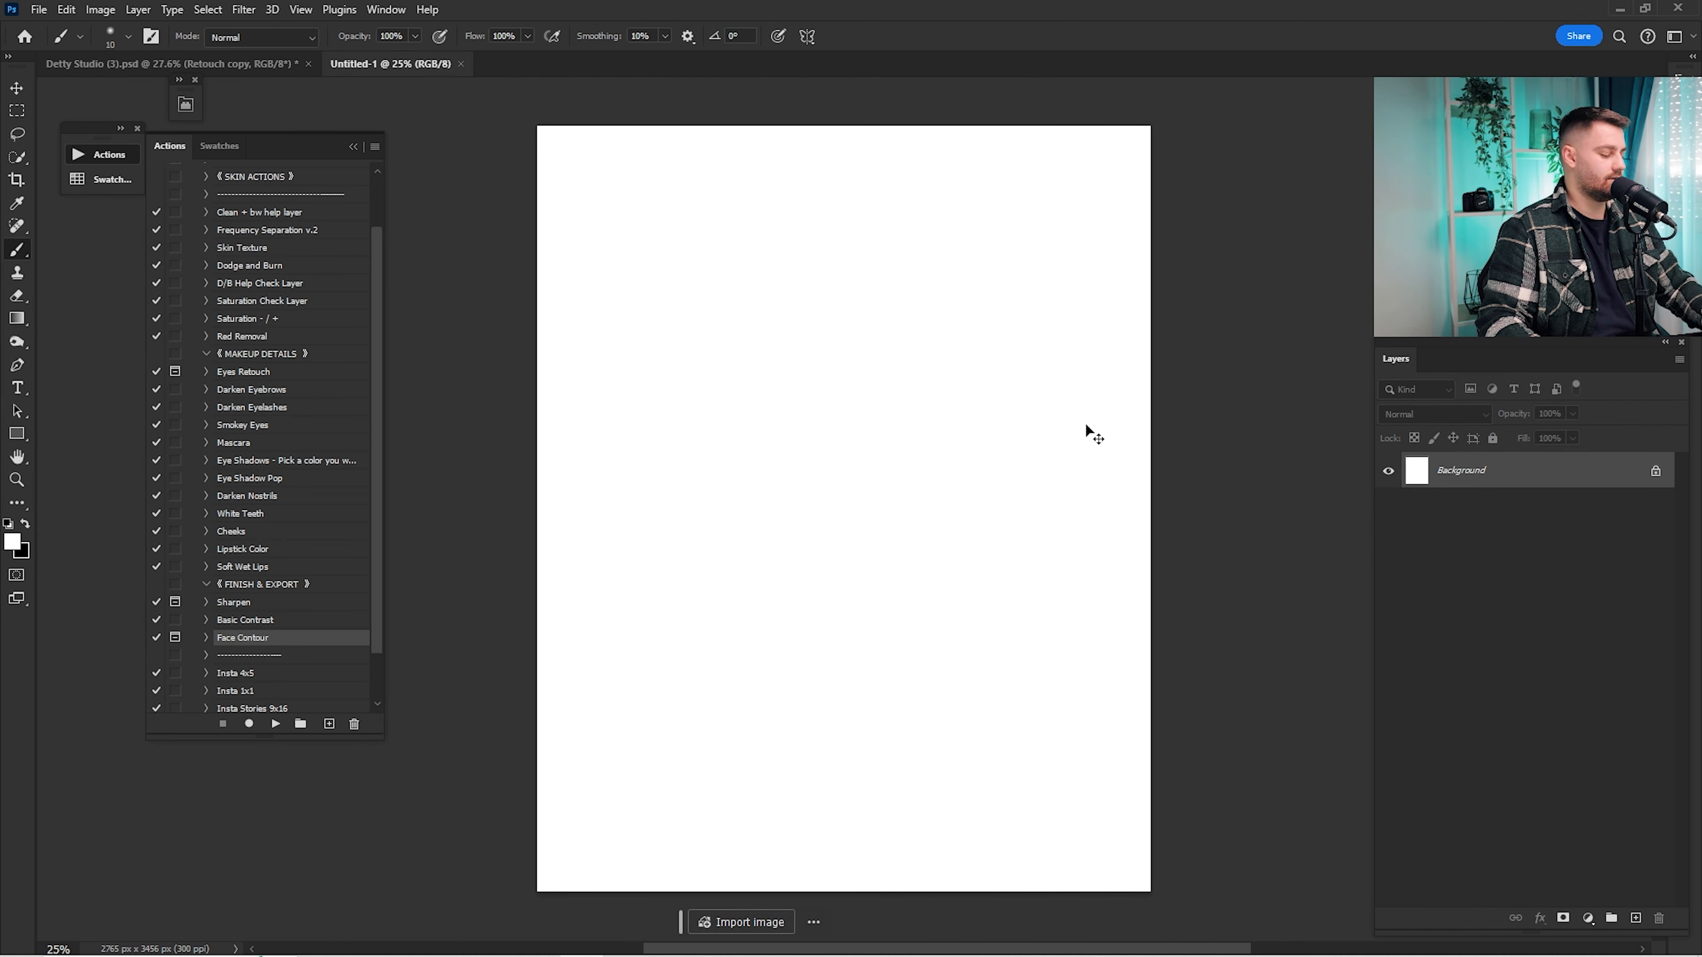
key("ctrl+v")
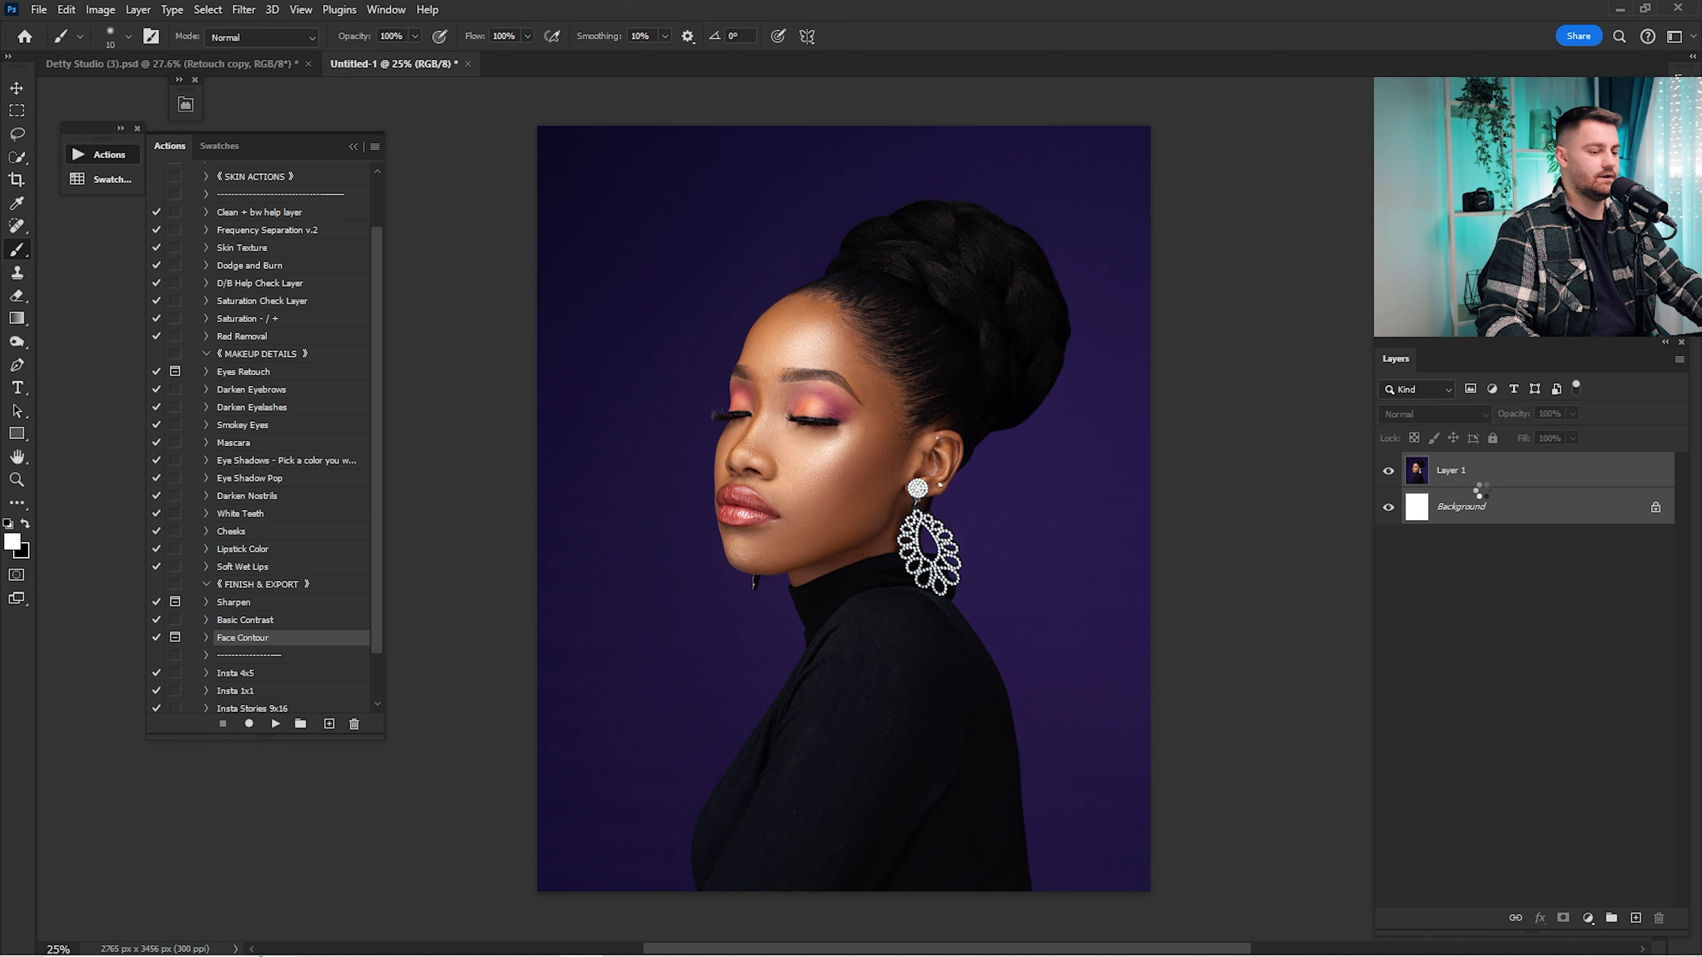
key("ctrl+e")
Step: Collapse the MUA Retouching action set and load the action file "Color Grade - Light Skin Actions ES™"
scroll(344, 233, "up", 3)
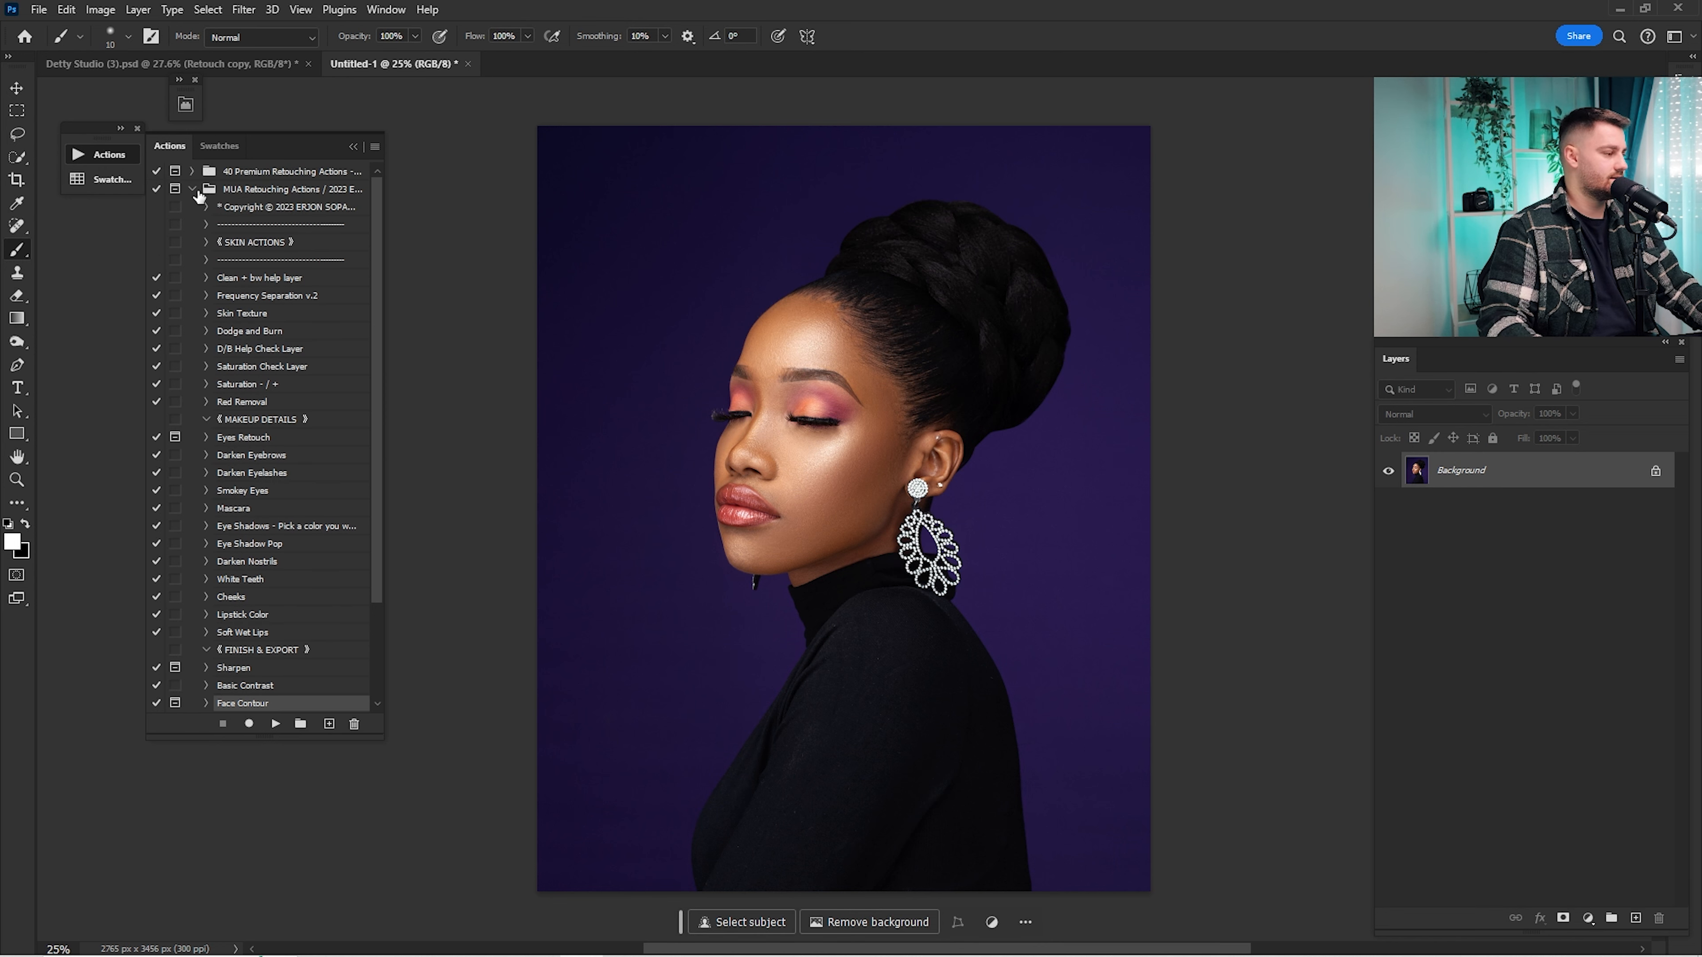
left_click(193, 189)
left_click(374, 146)
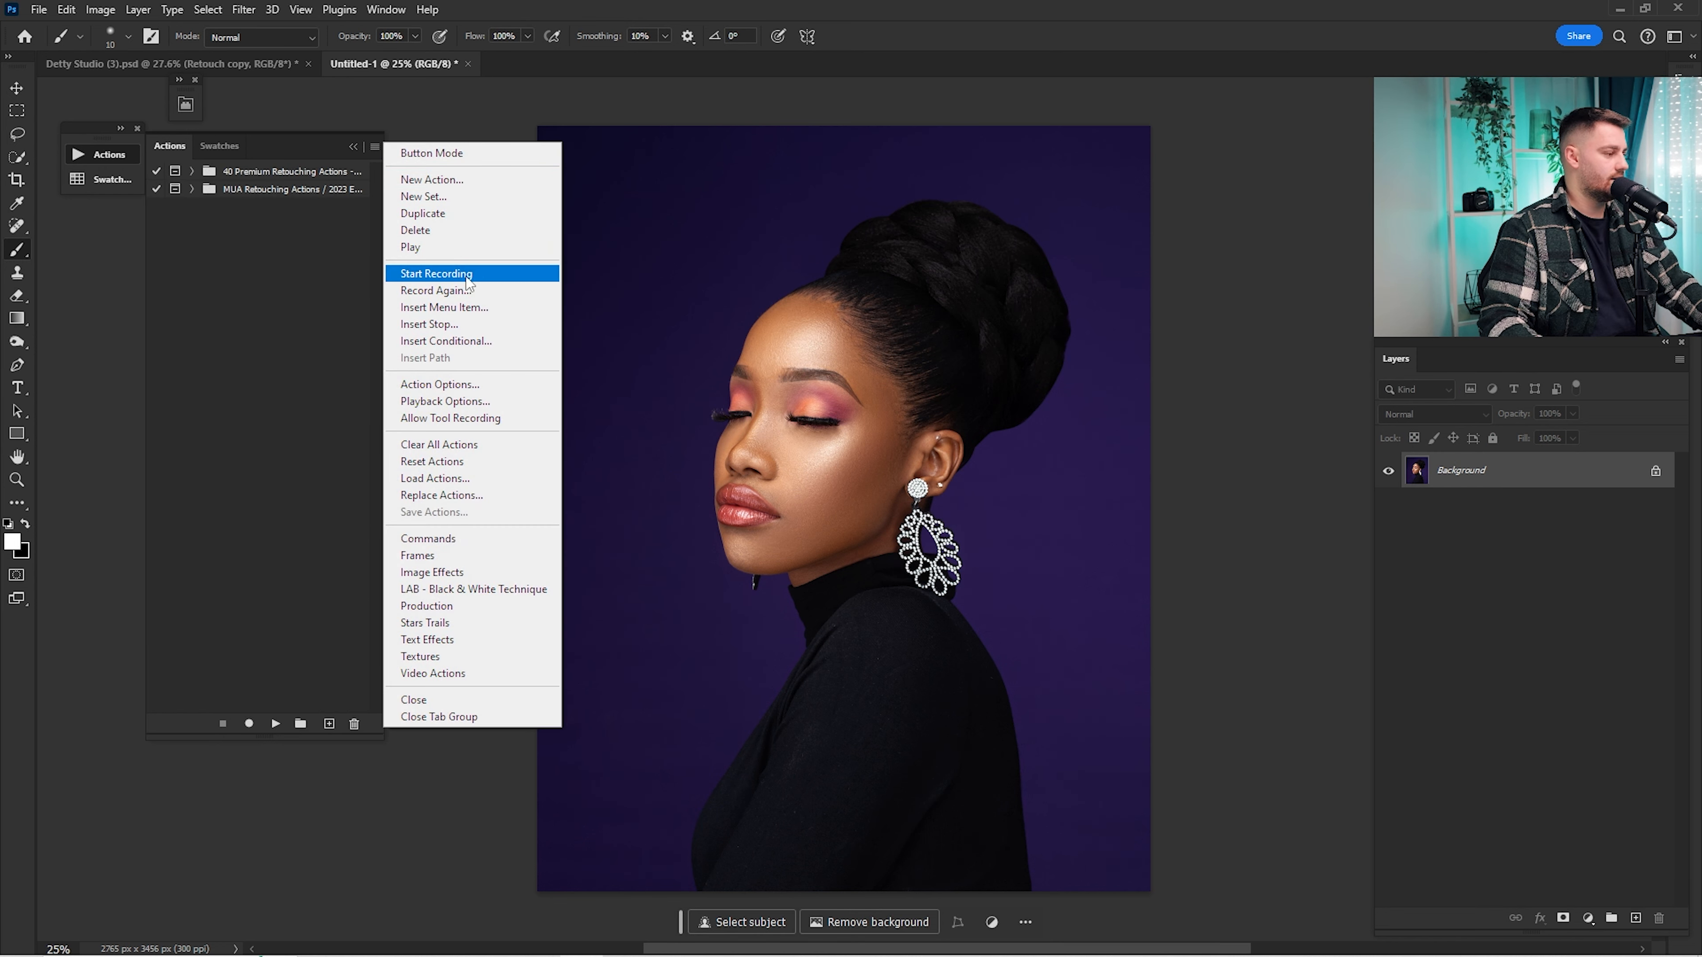
left_click(479, 487)
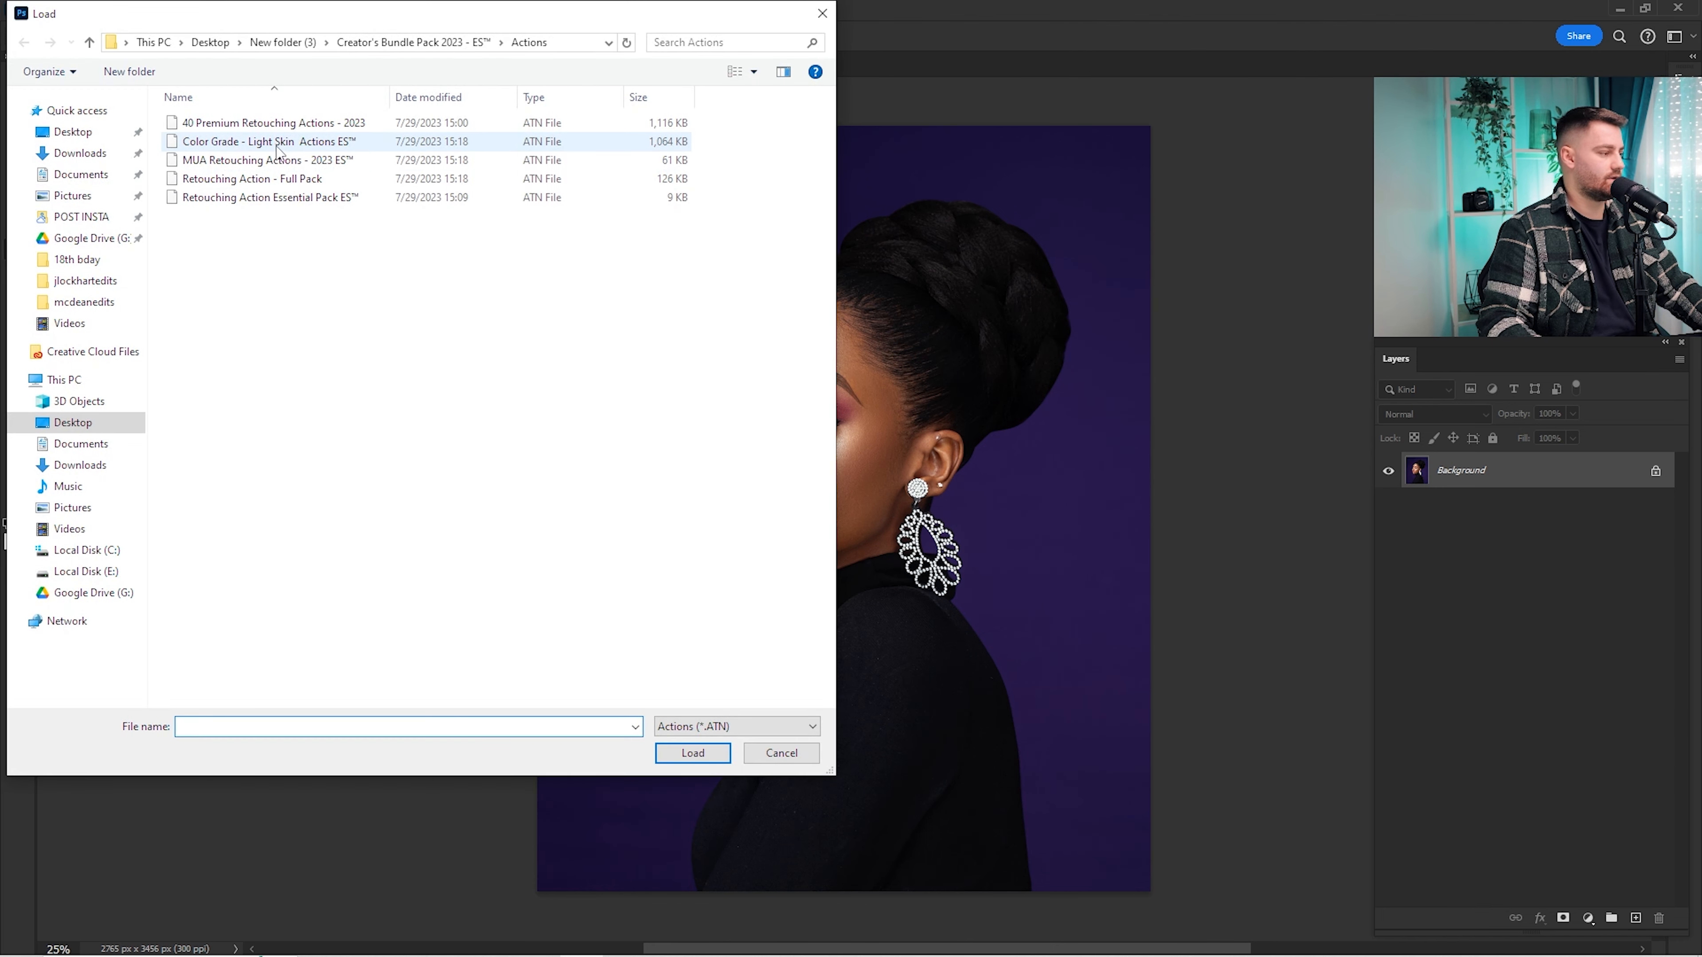
left_click(268, 142)
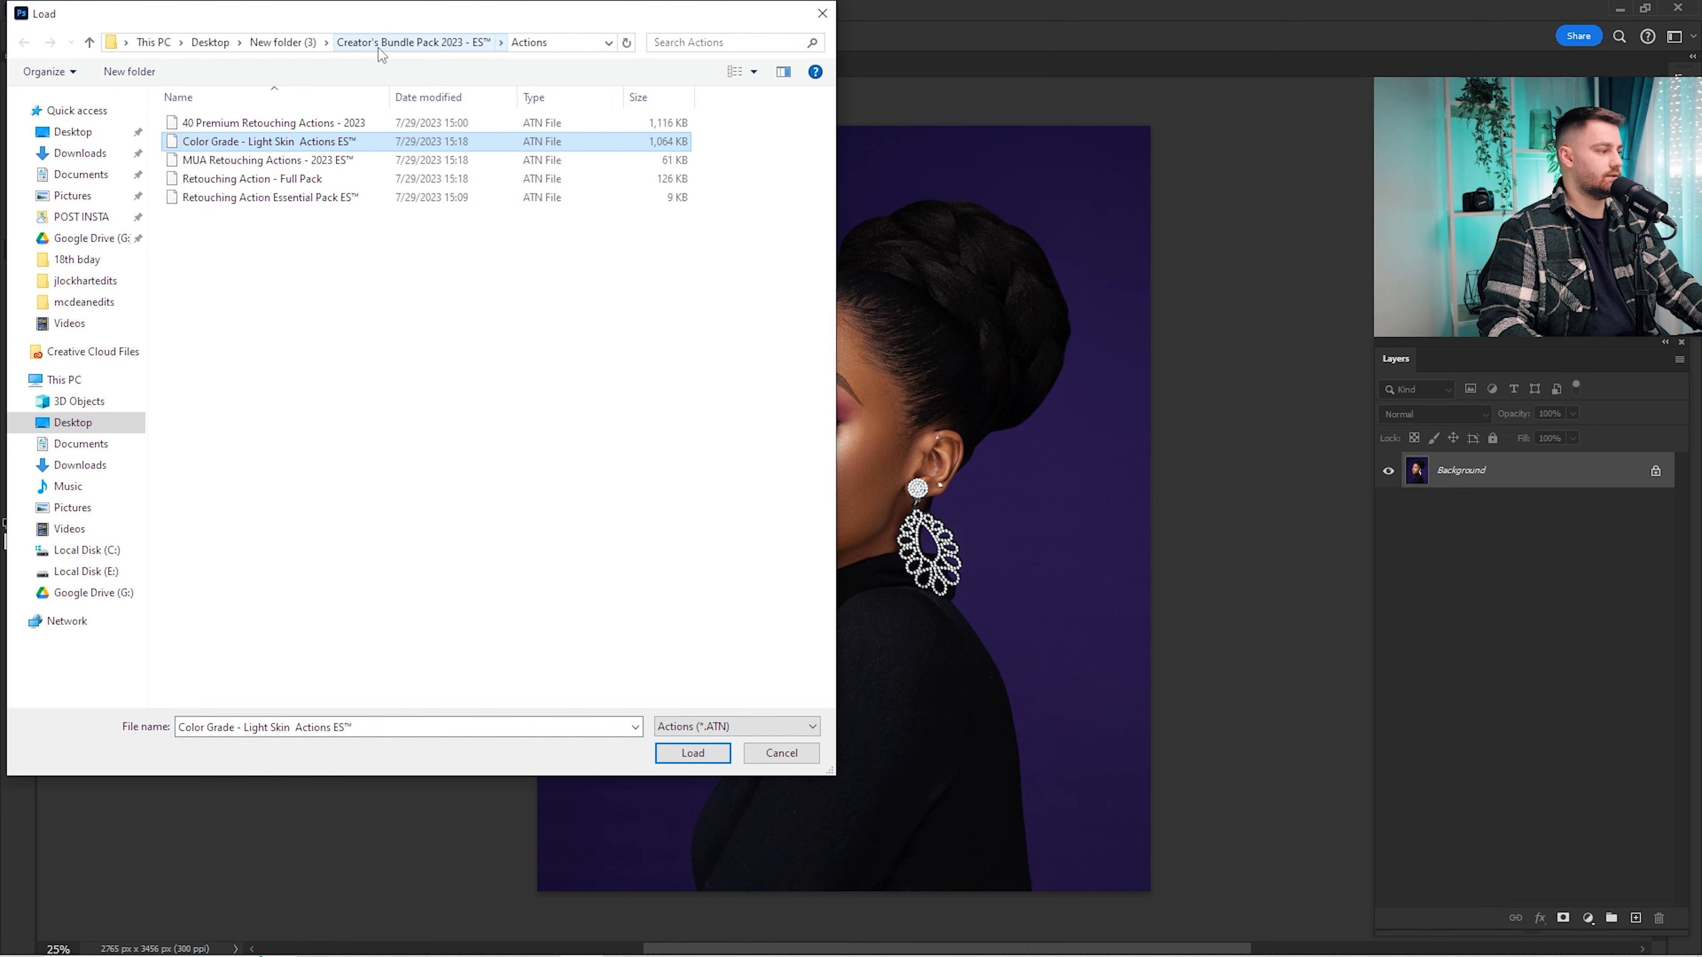
left_click(692, 753)
Step: Try the A11 color grade action on the portrait and delete the layer group it adds
left_click(245, 246)
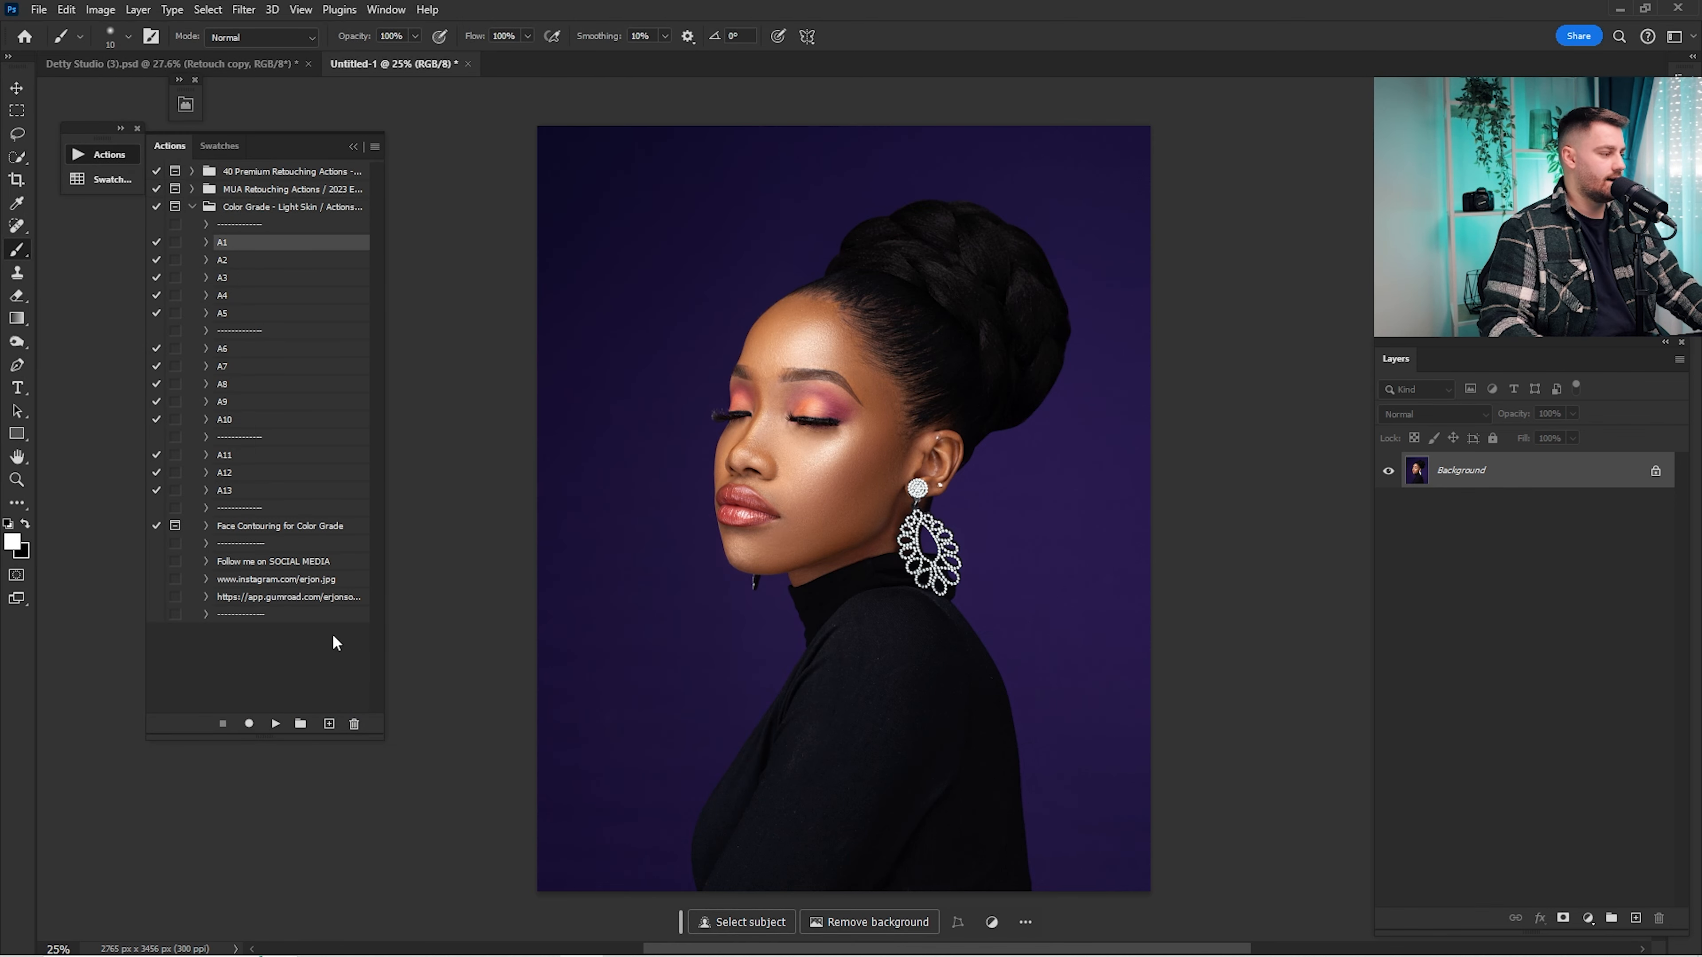
left_click(275, 724)
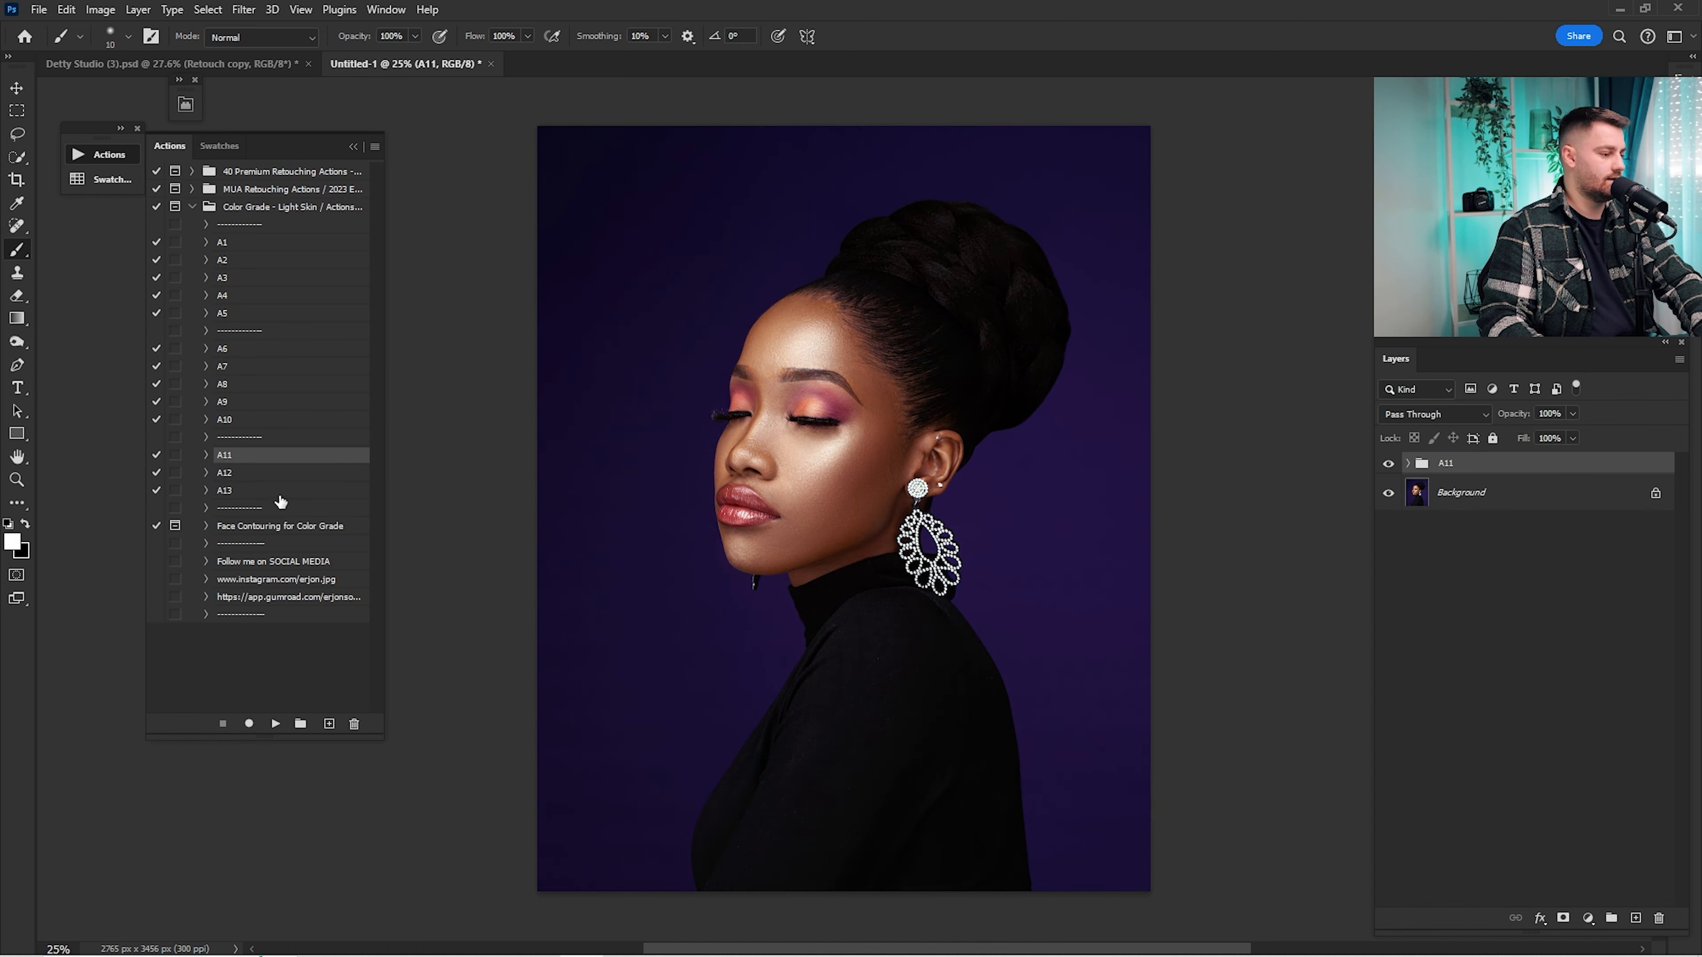
key("Delete")
Step: Run the A7 color grade action and transfer its layer group into Detty Studio (3).psd above the Retouch copy layer
left_click(228, 364)
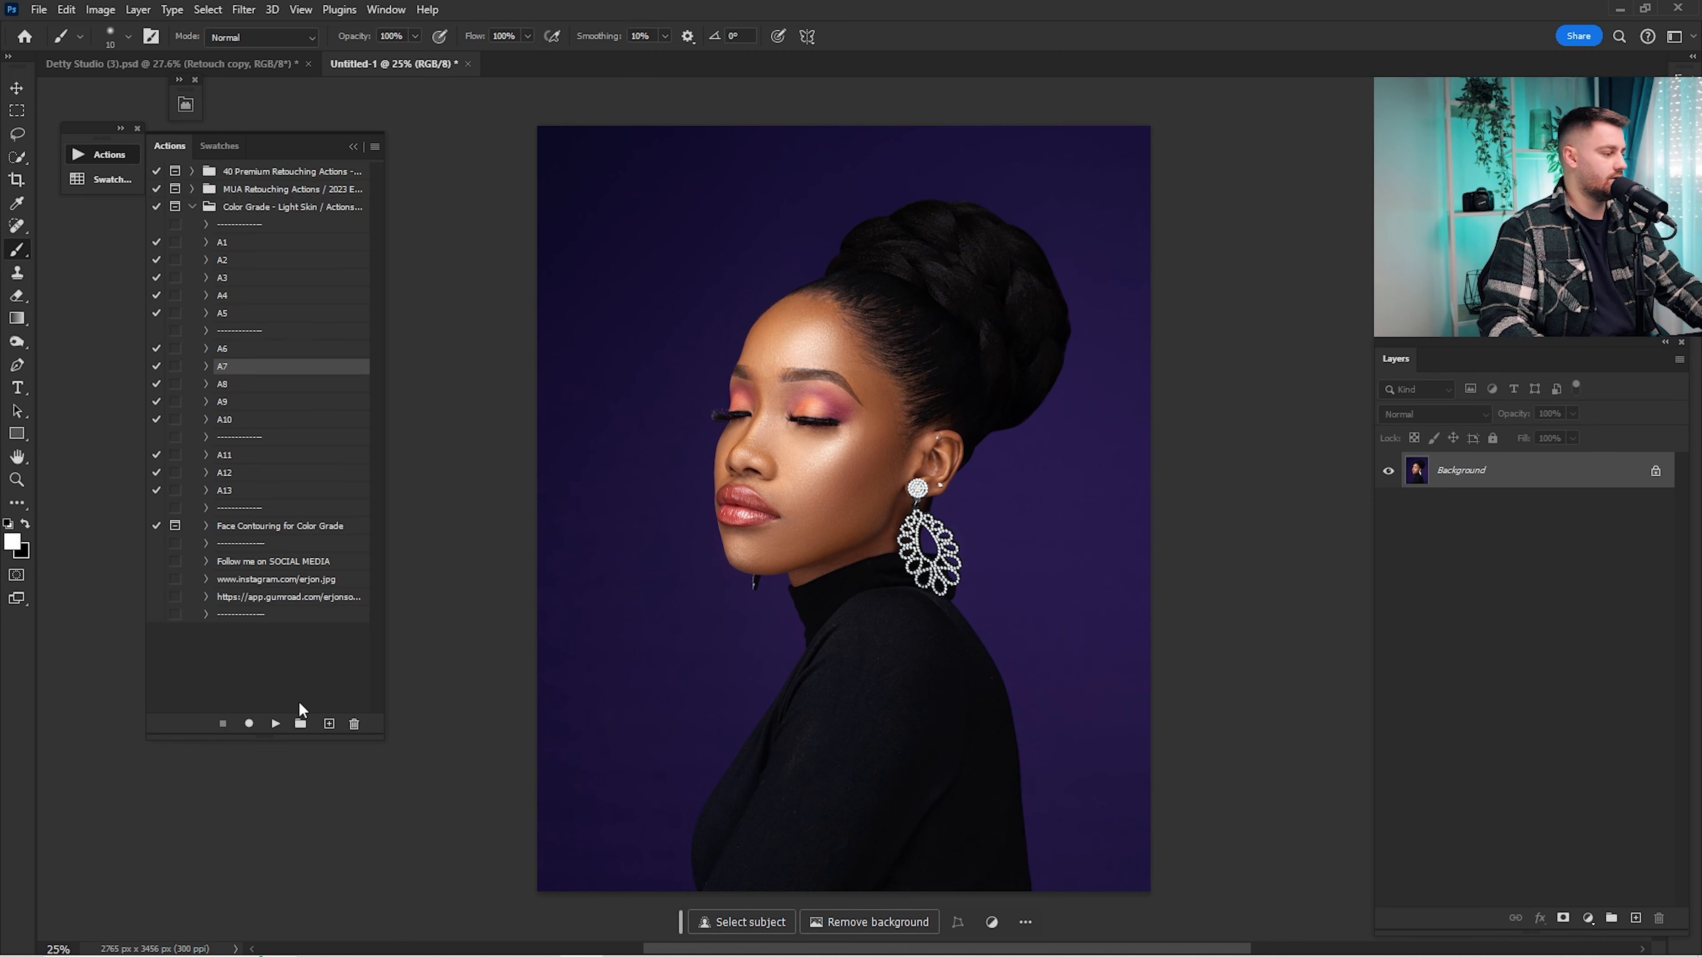
left_click(275, 724)
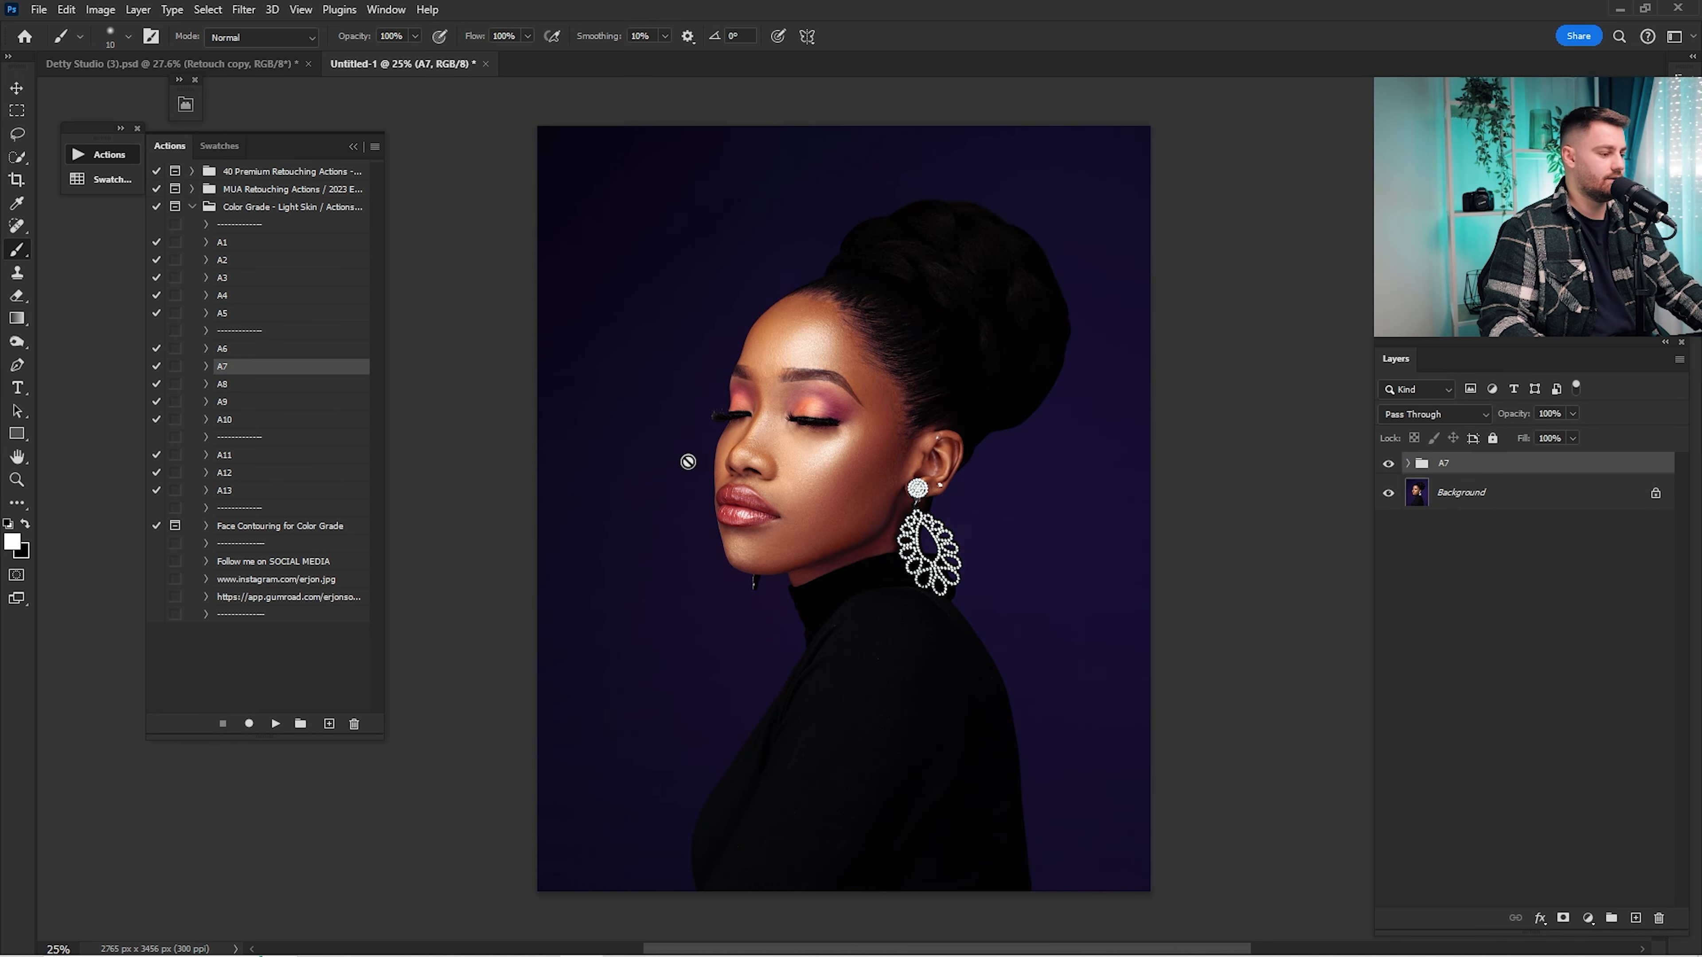
left_click_drag(756, 253, 758, 601)
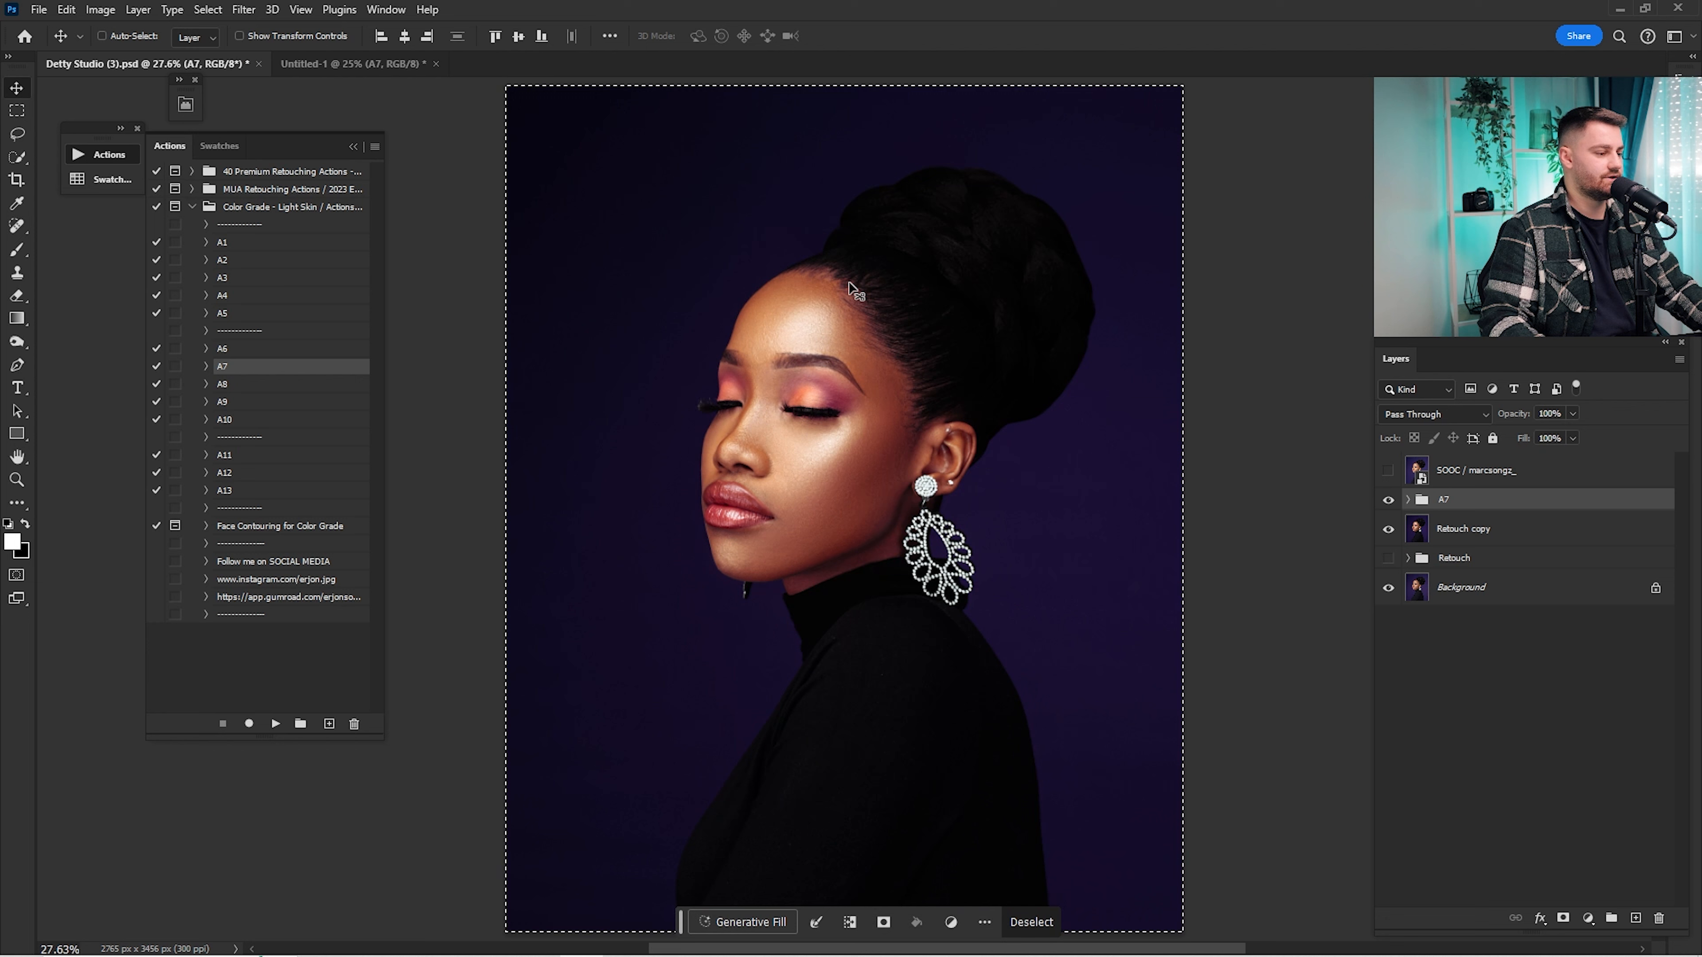
Step: Expand the A7 group and hide all its adjustment layers from Curves 1 down to Selective Color 1
left_click(1409, 500)
left_click_drag(1394, 532, 1386, 783)
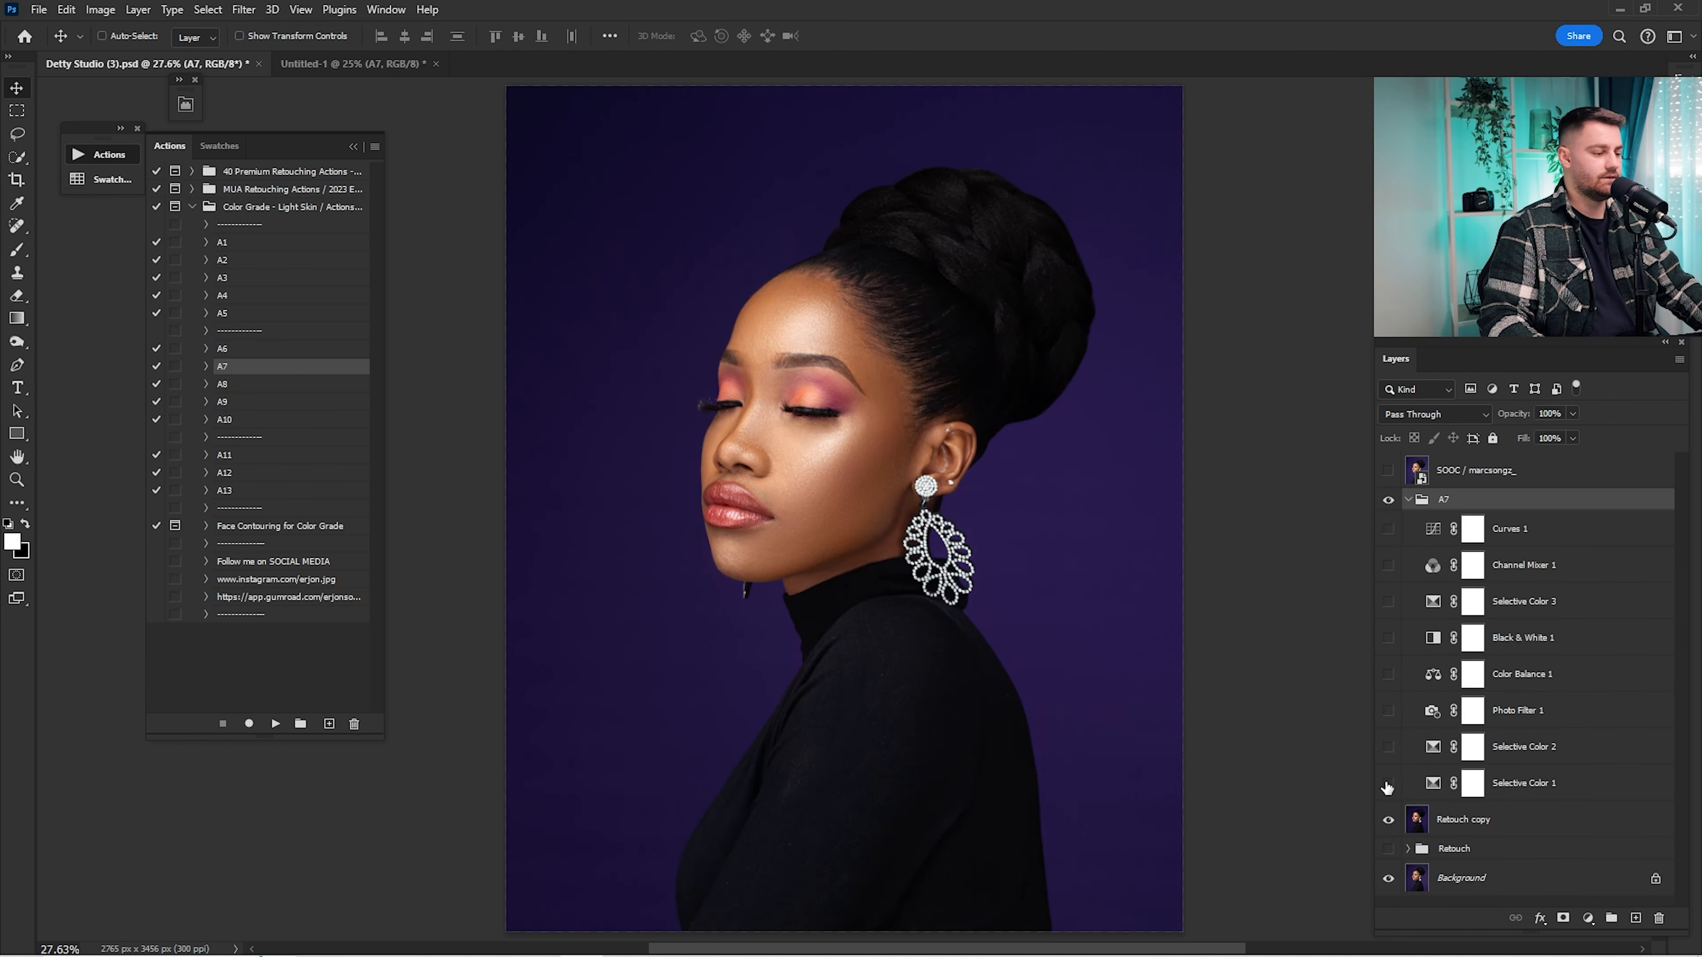
Step: Show Selective Color 1, Selective Color 2, Photo Filter 1 and Color Balance 1 in the A7 group and adjust the Photo Filter and Color Balance opacity
left_click(1502, 745)
left_click(1387, 674)
left_click(1405, 665)
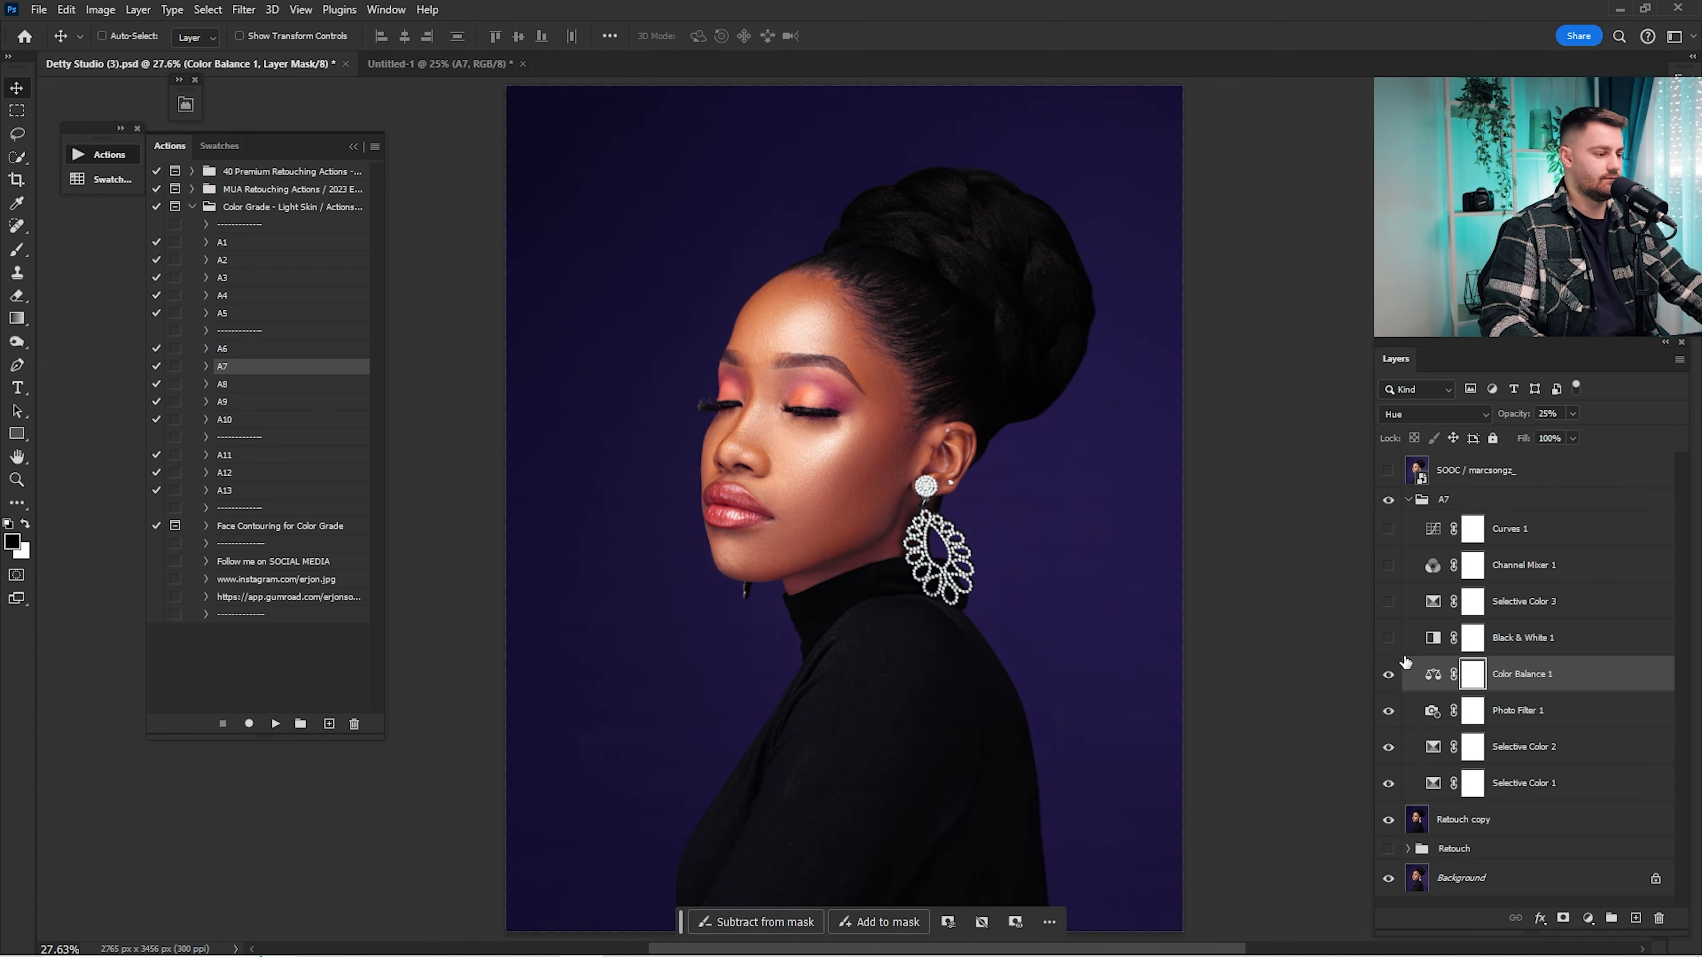
left_click(1473, 710)
left_click(1508, 414)
left_click(1472, 674)
left_click(1516, 413)
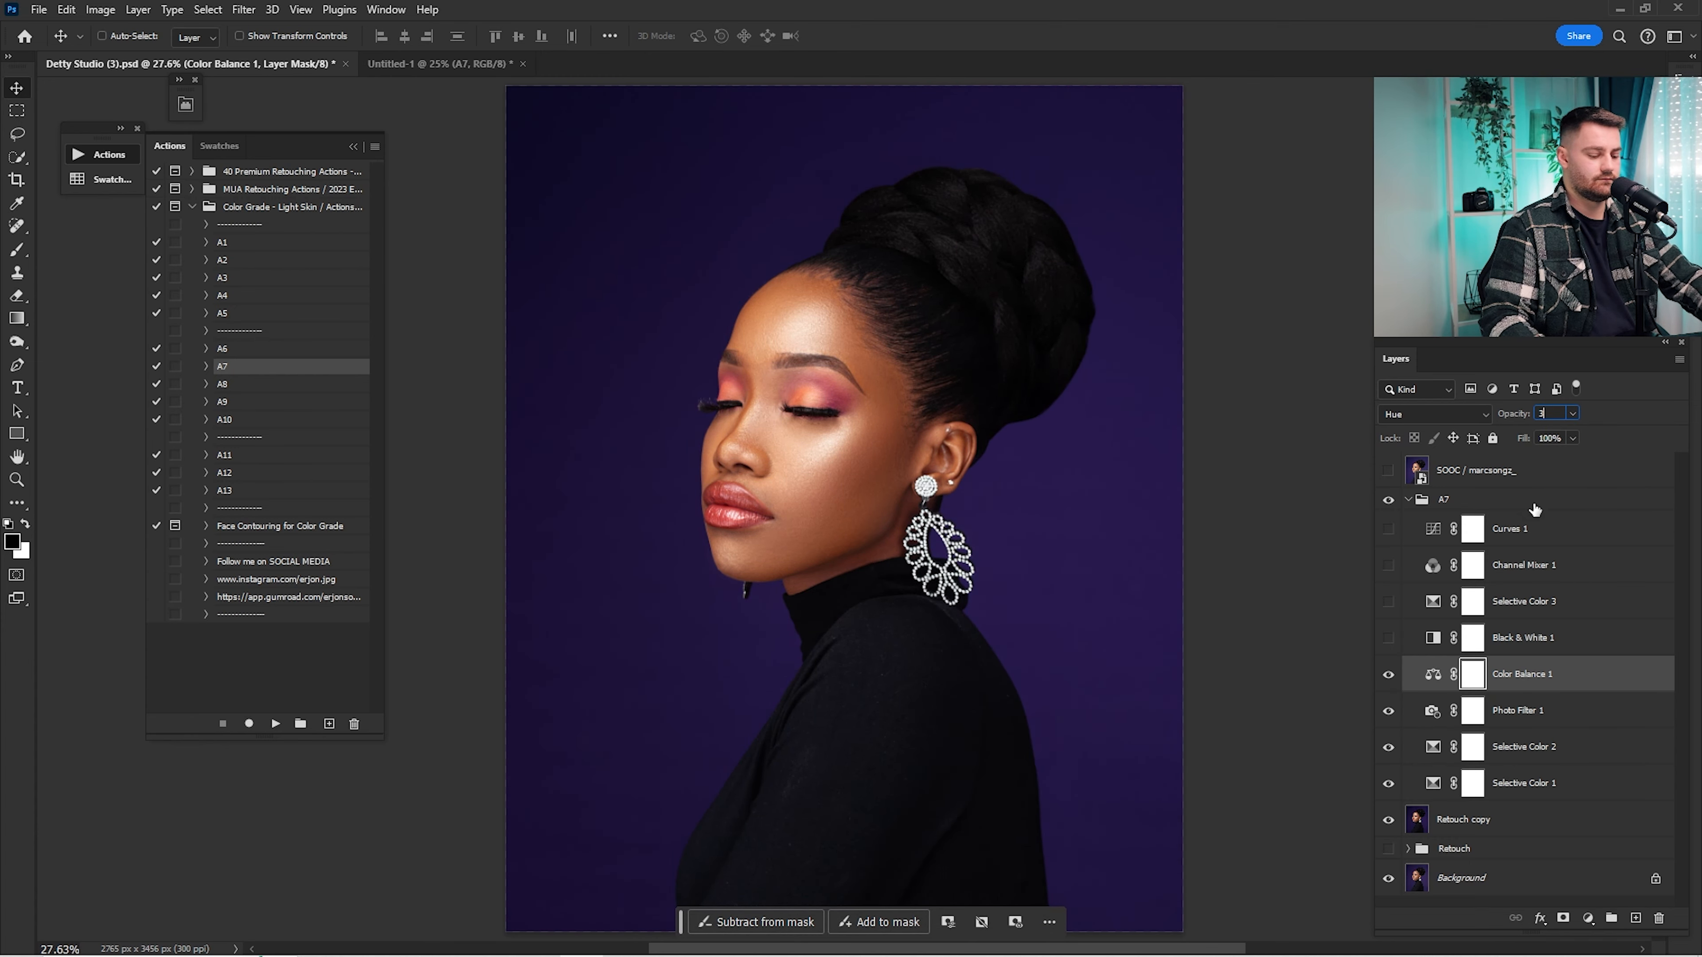
Step: Show the remaining A7 adjustment layers from Black & White 1 up to Curves 1 and collapse the group to compare the grade on and off
left_click(1388, 637)
left_click(1477, 636)
left_click(1408, 500)
left_click(1386, 500)
left_click(1386, 500)
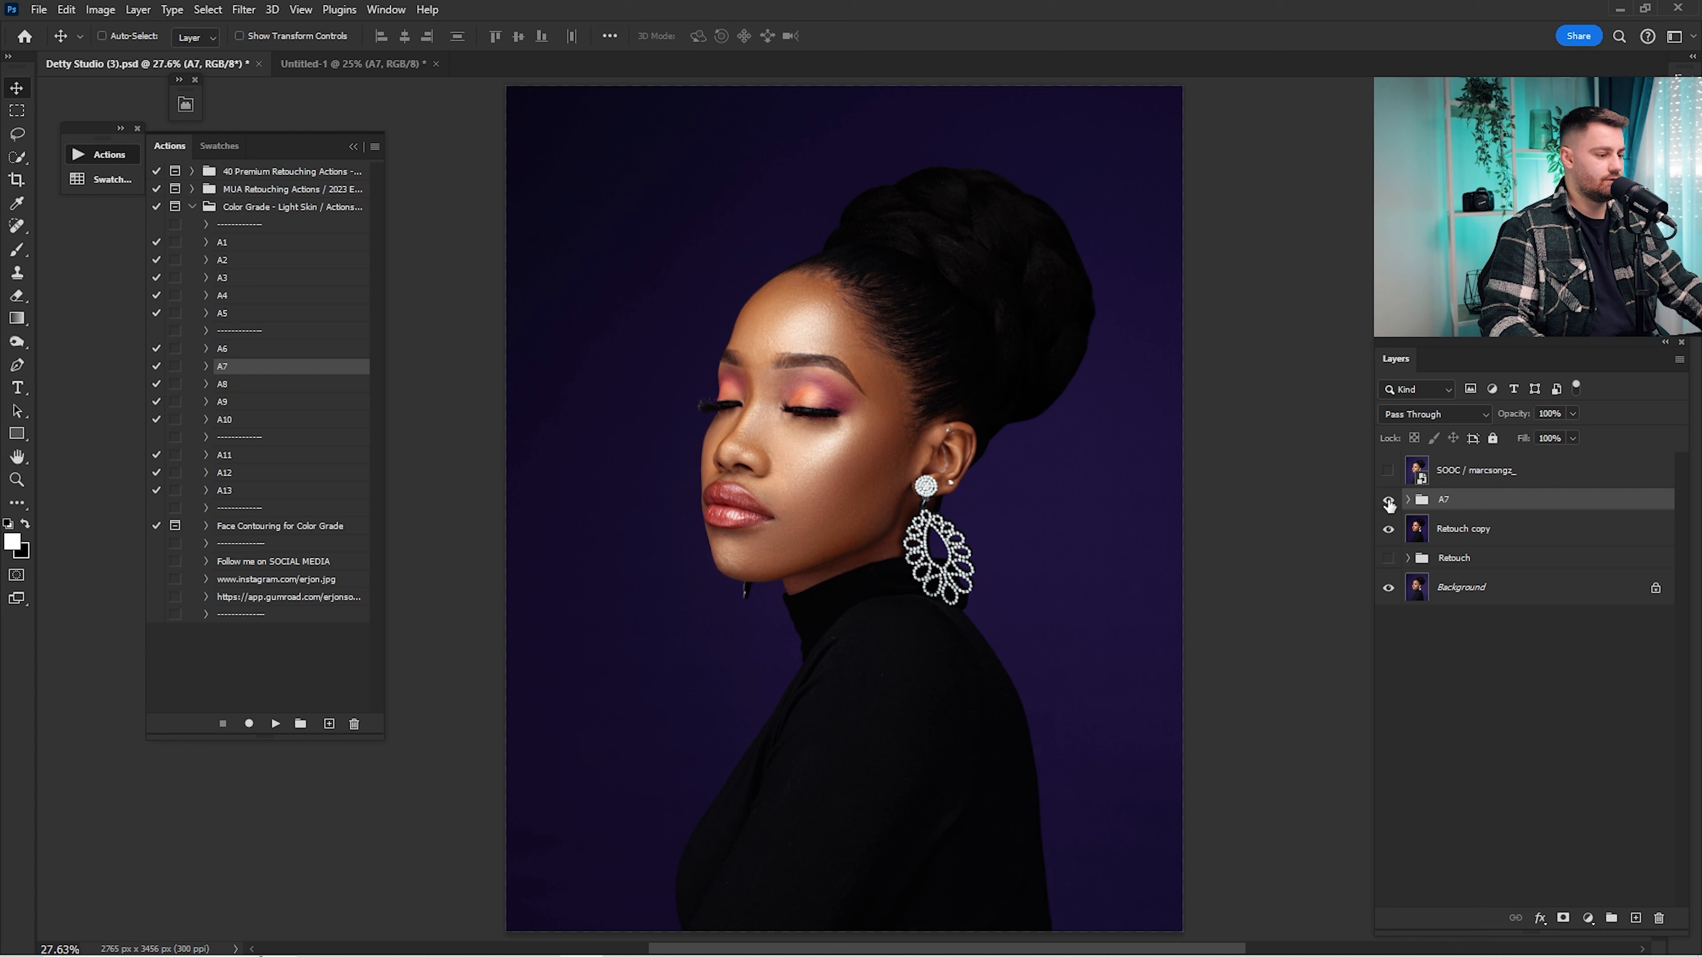
left_click(1386, 500)
left_click(1388, 500)
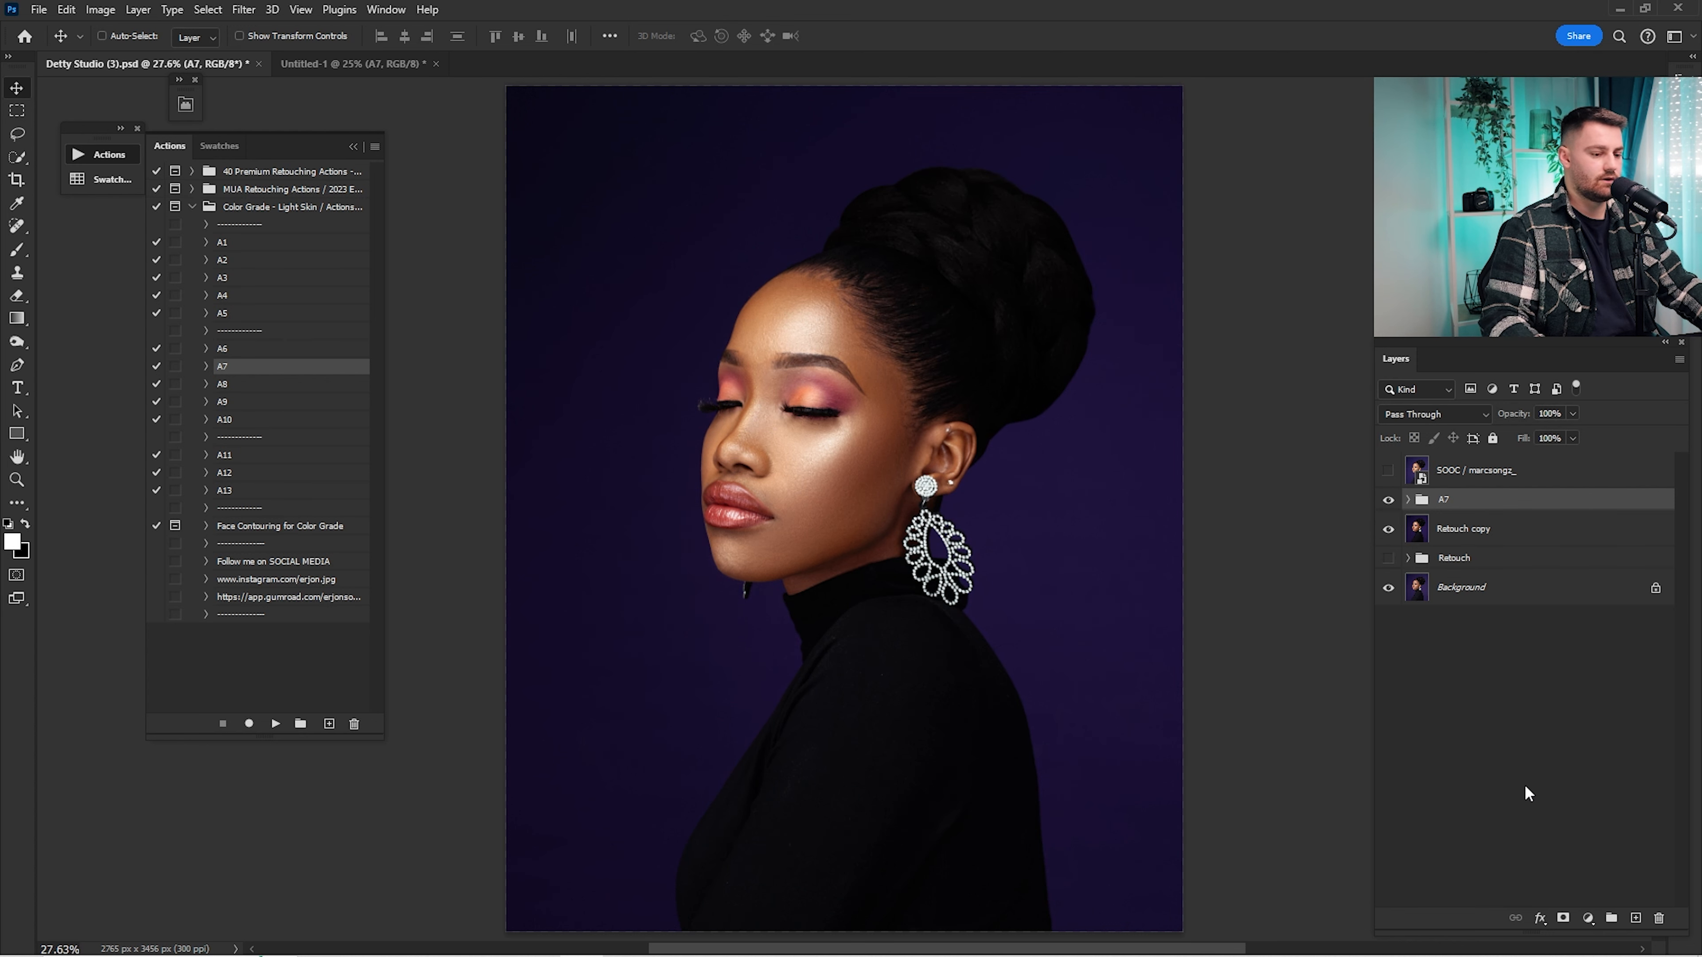
Step: Add a Black & White adjustment layer above the A7 group in Luminosity mode with Reds 23 and Yellows 39
left_click(1588, 920)
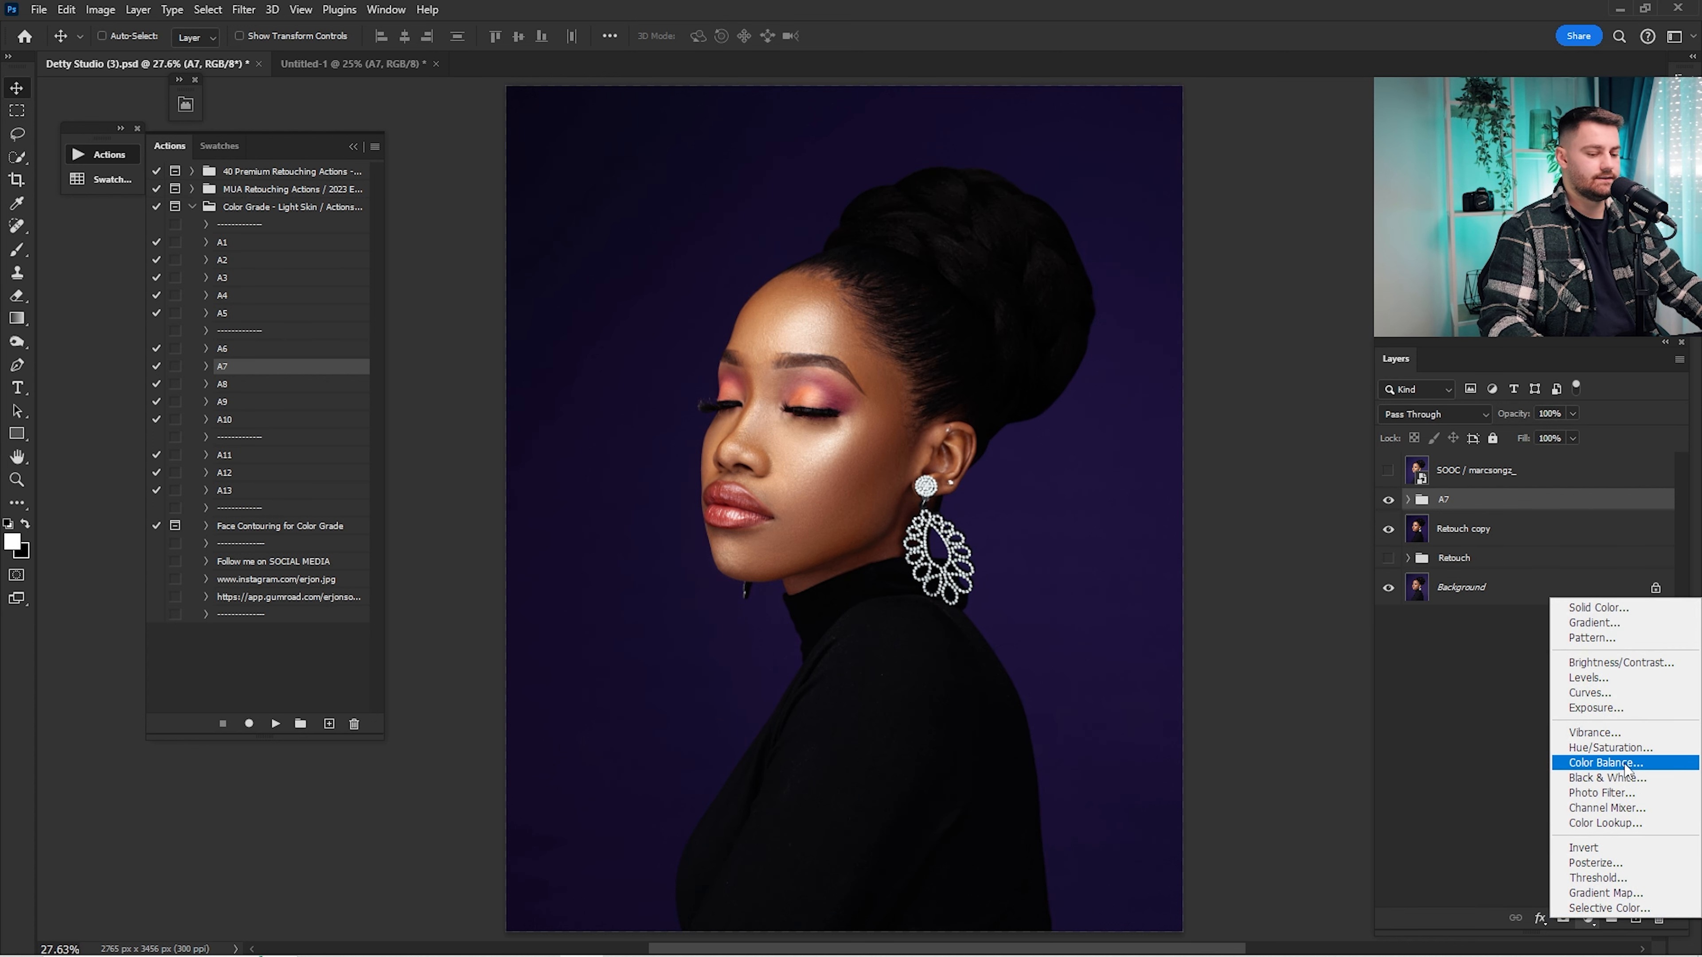
left_click(1631, 778)
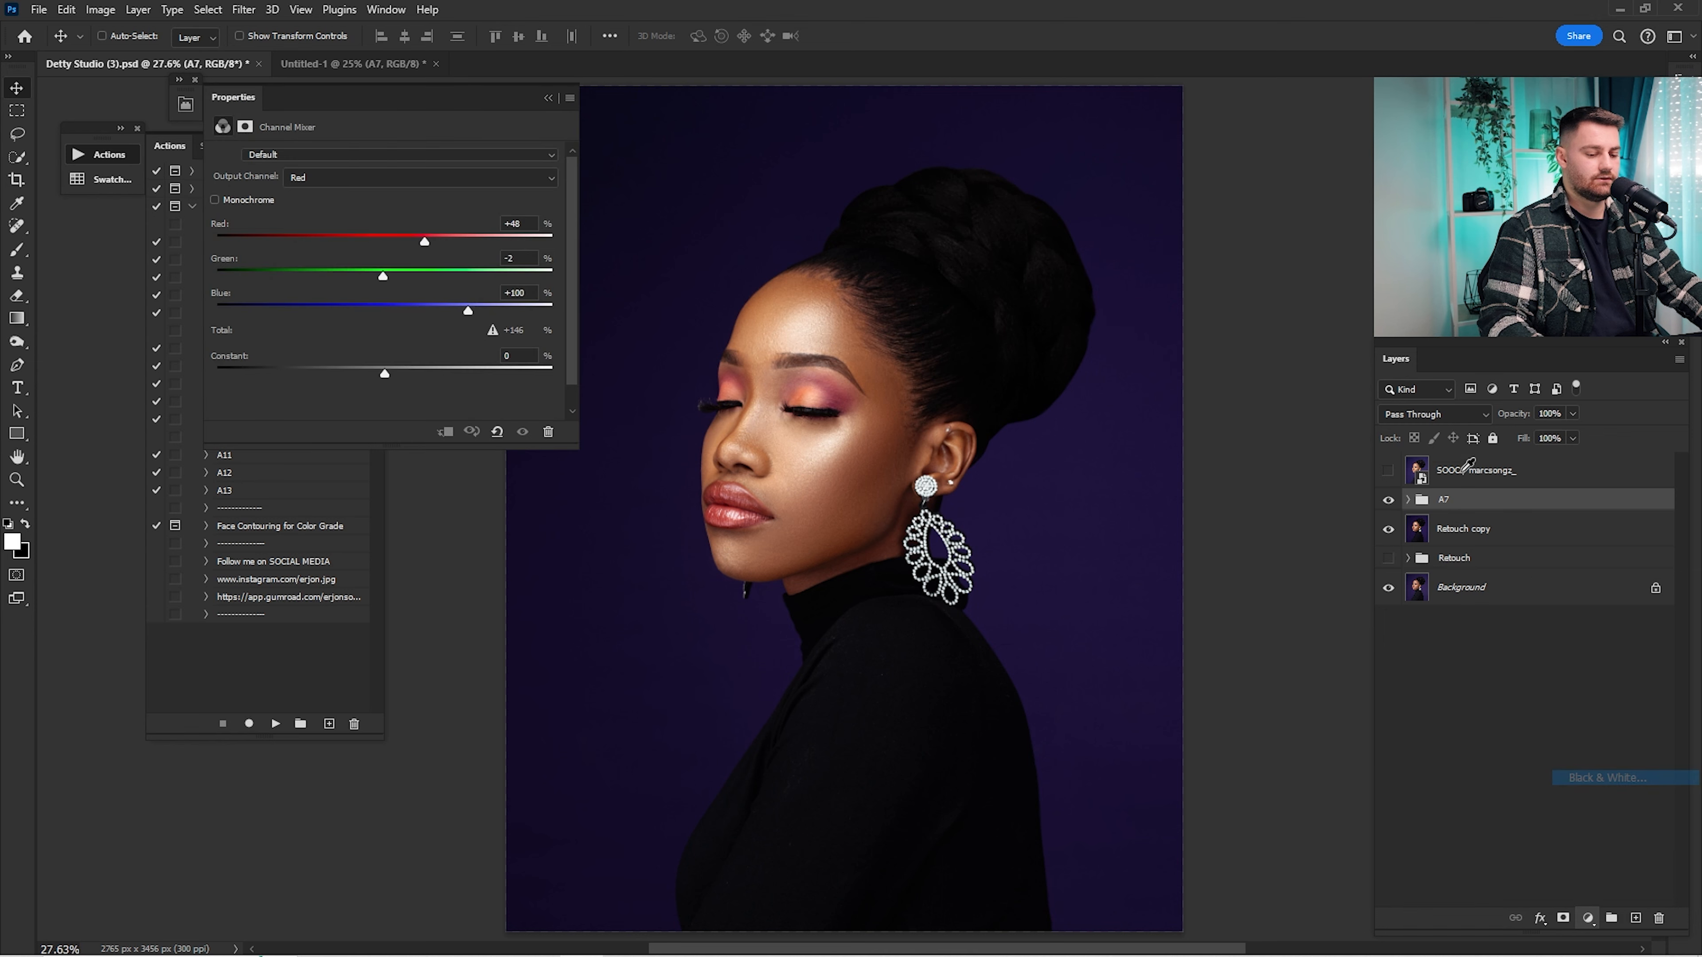
left_click(1416, 412)
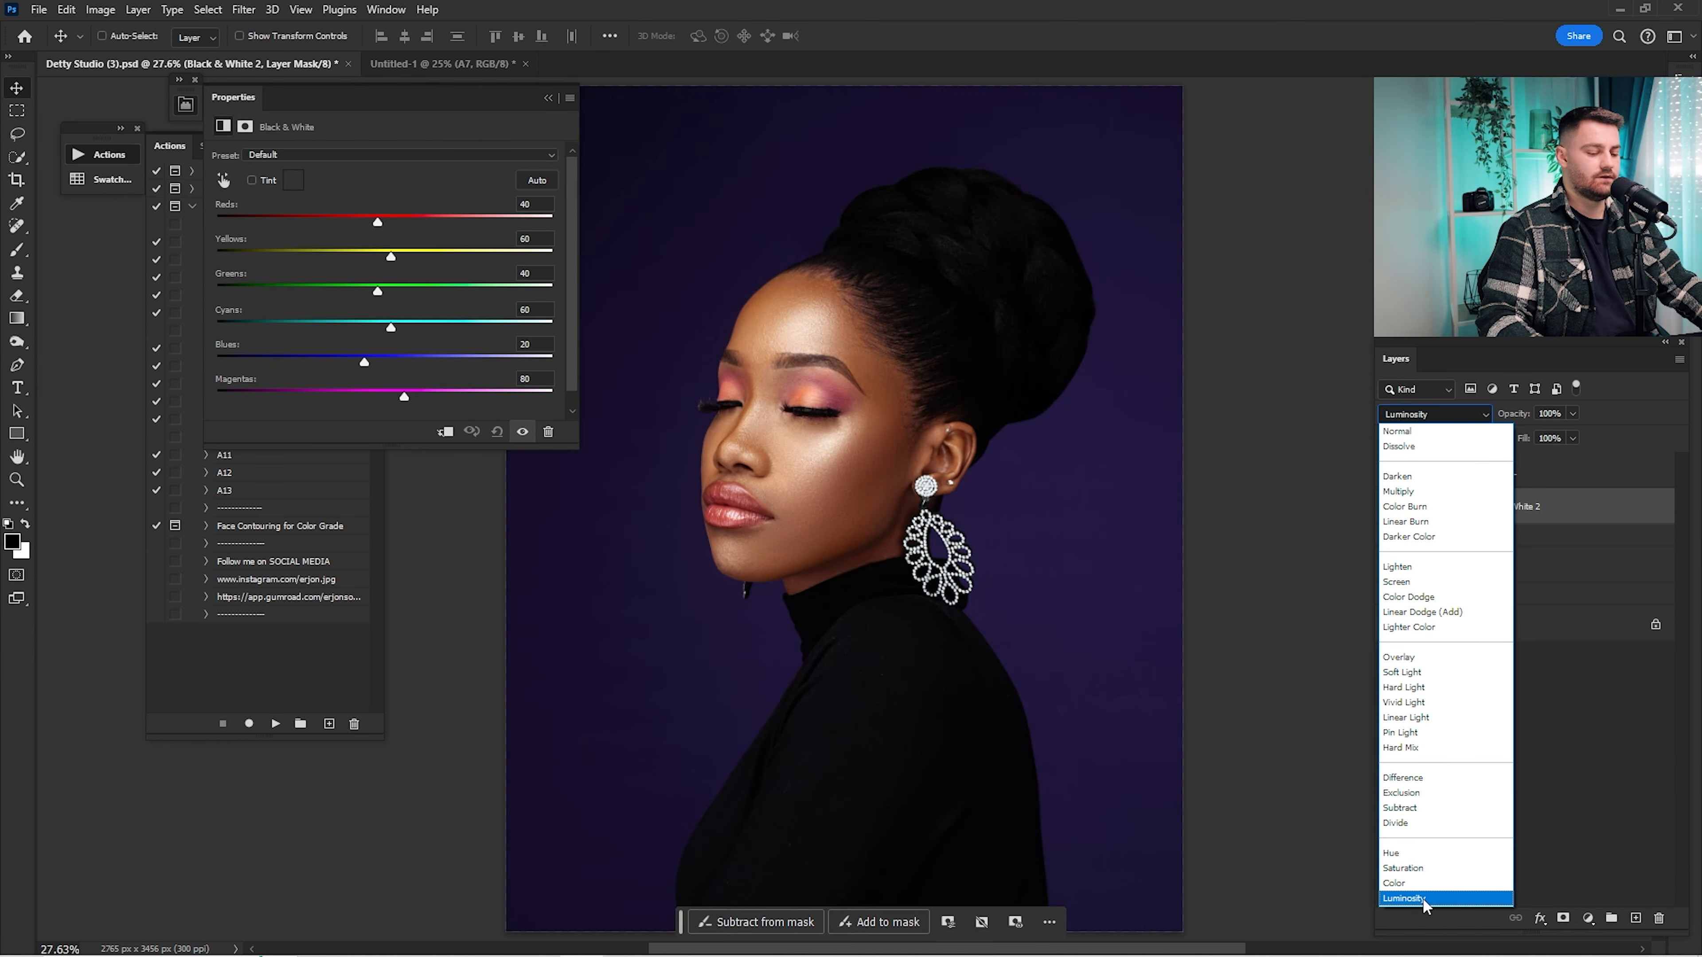
left_click(1422, 899)
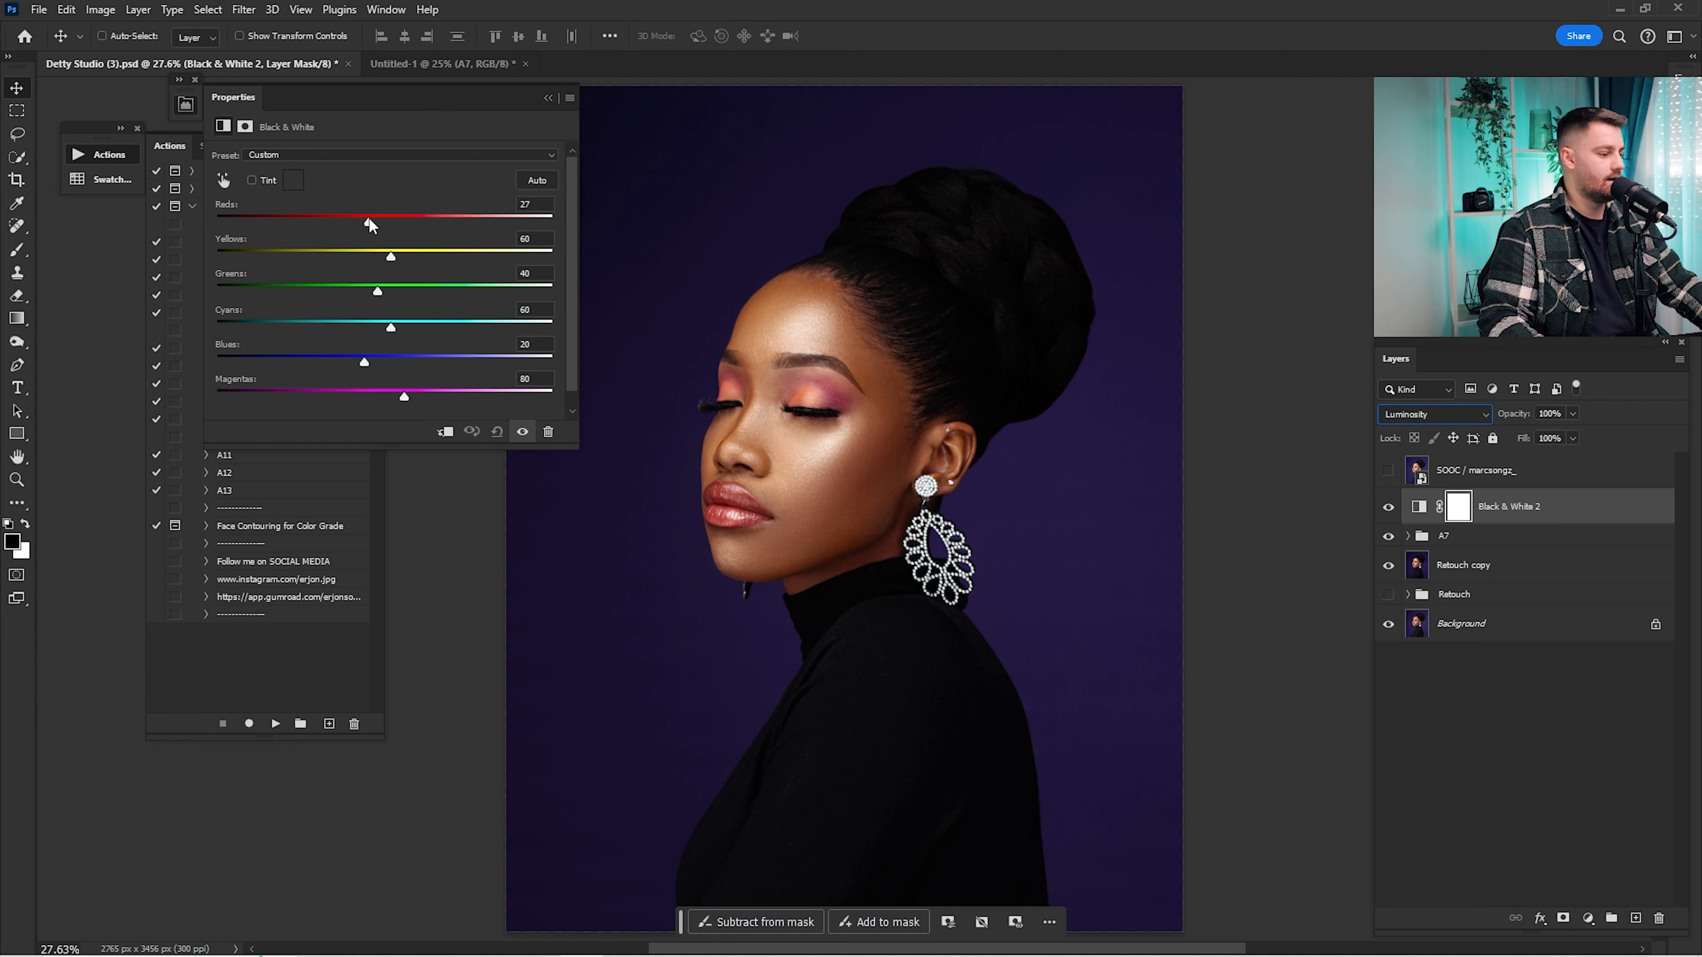
left_click_drag(368, 220, 378, 259)
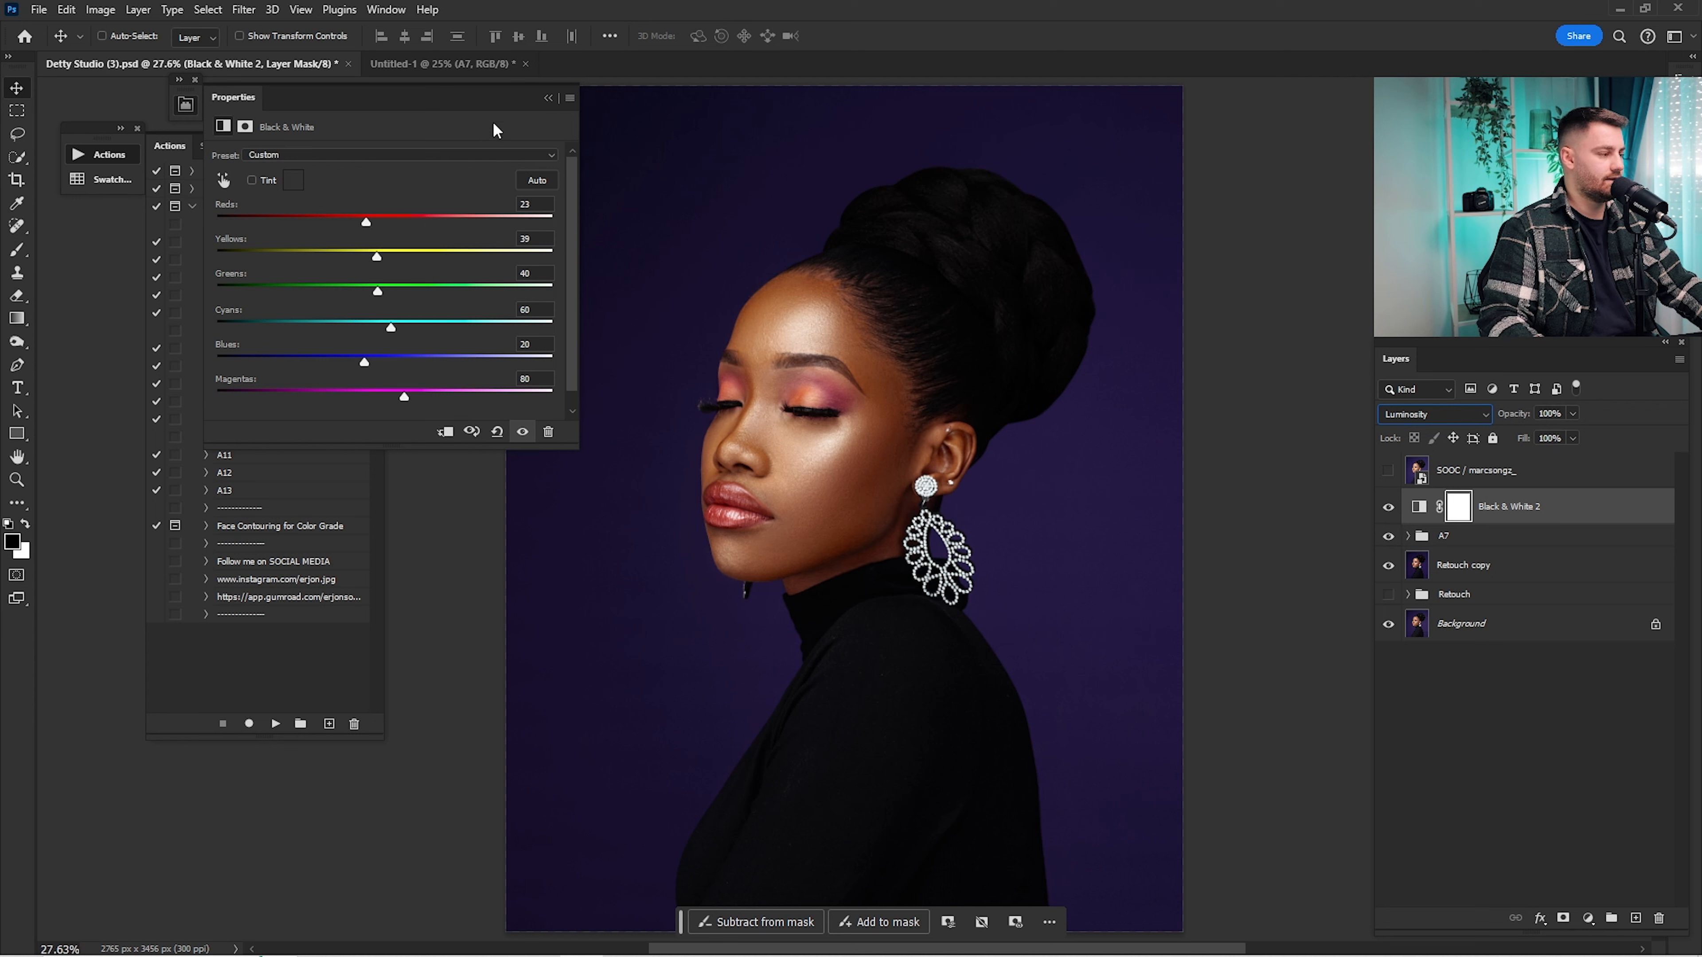
left_click(547, 97)
Step: Compare the Black & White layer on and off, try it at 10% opacity and remove it
left_click(1388, 507)
left_click(1388, 508)
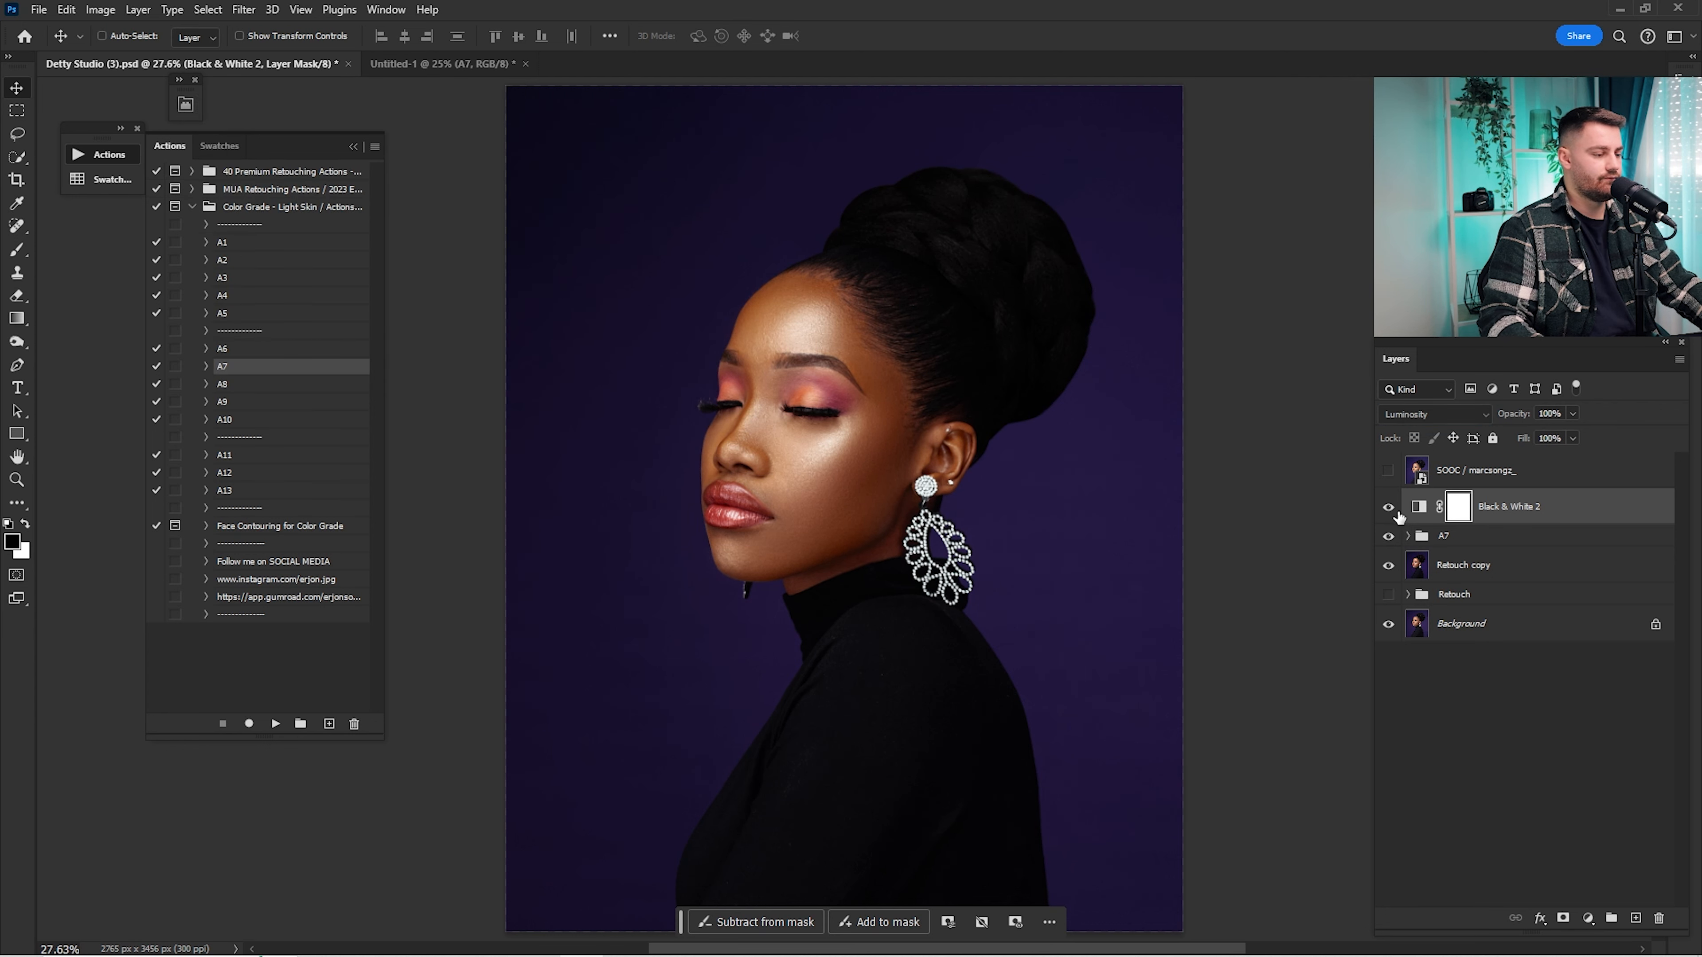
type("10")
key("Return")
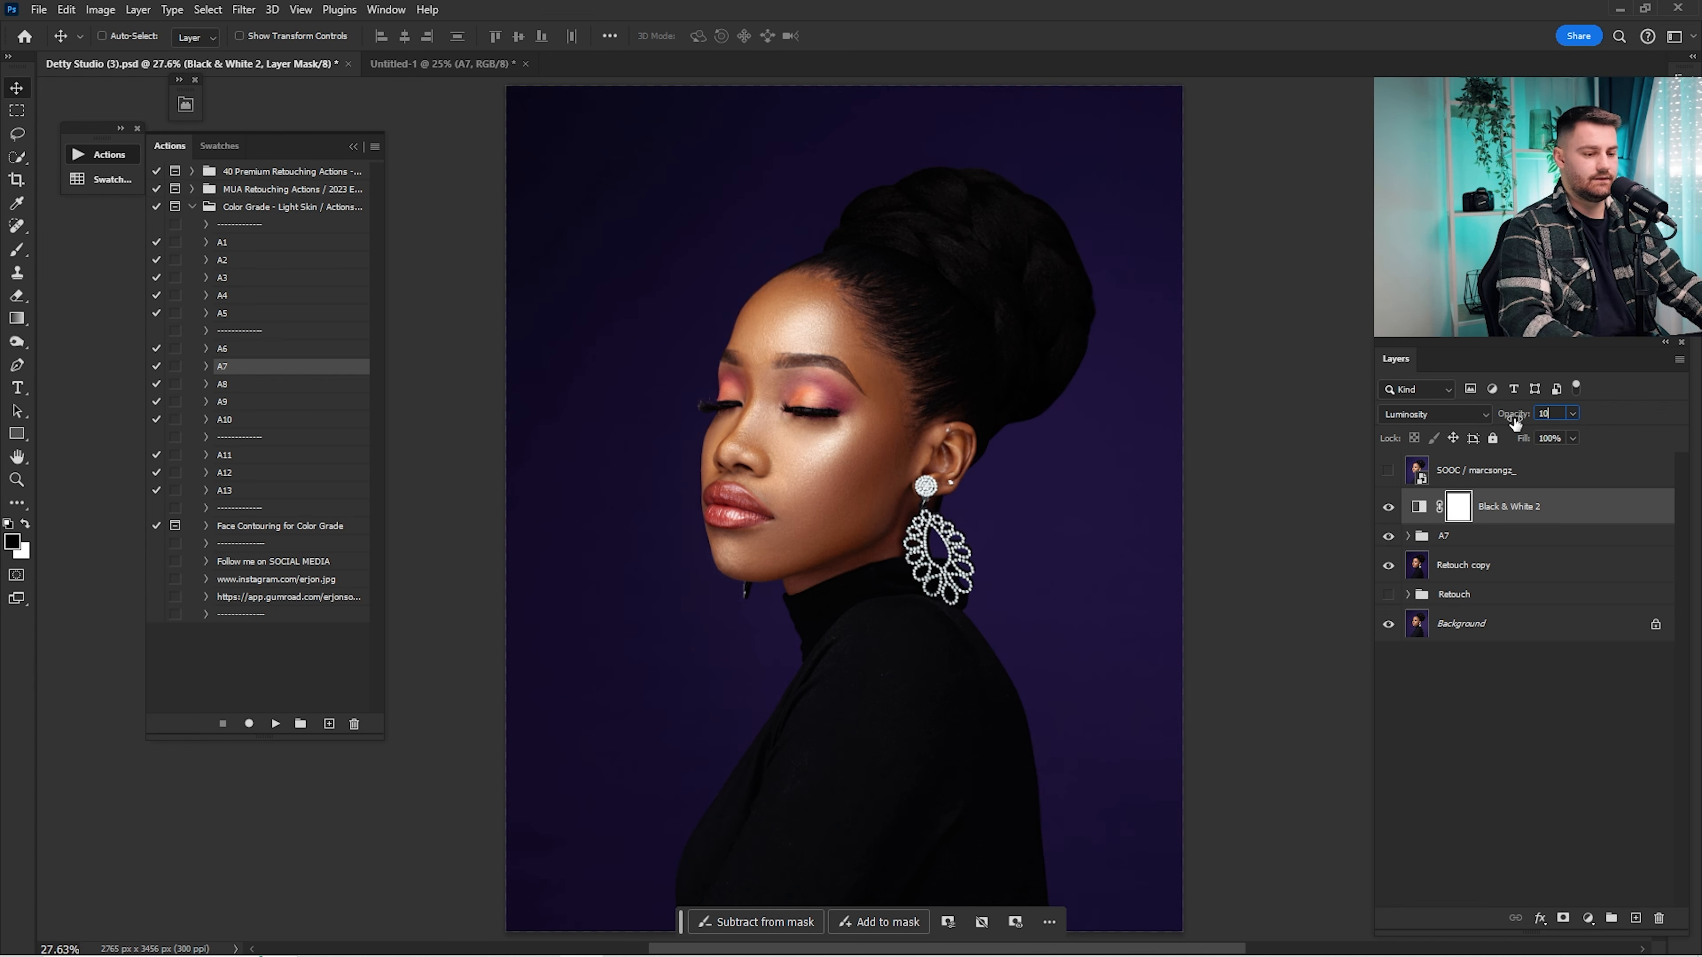
left_click_drag(1512, 507, 1463, 535)
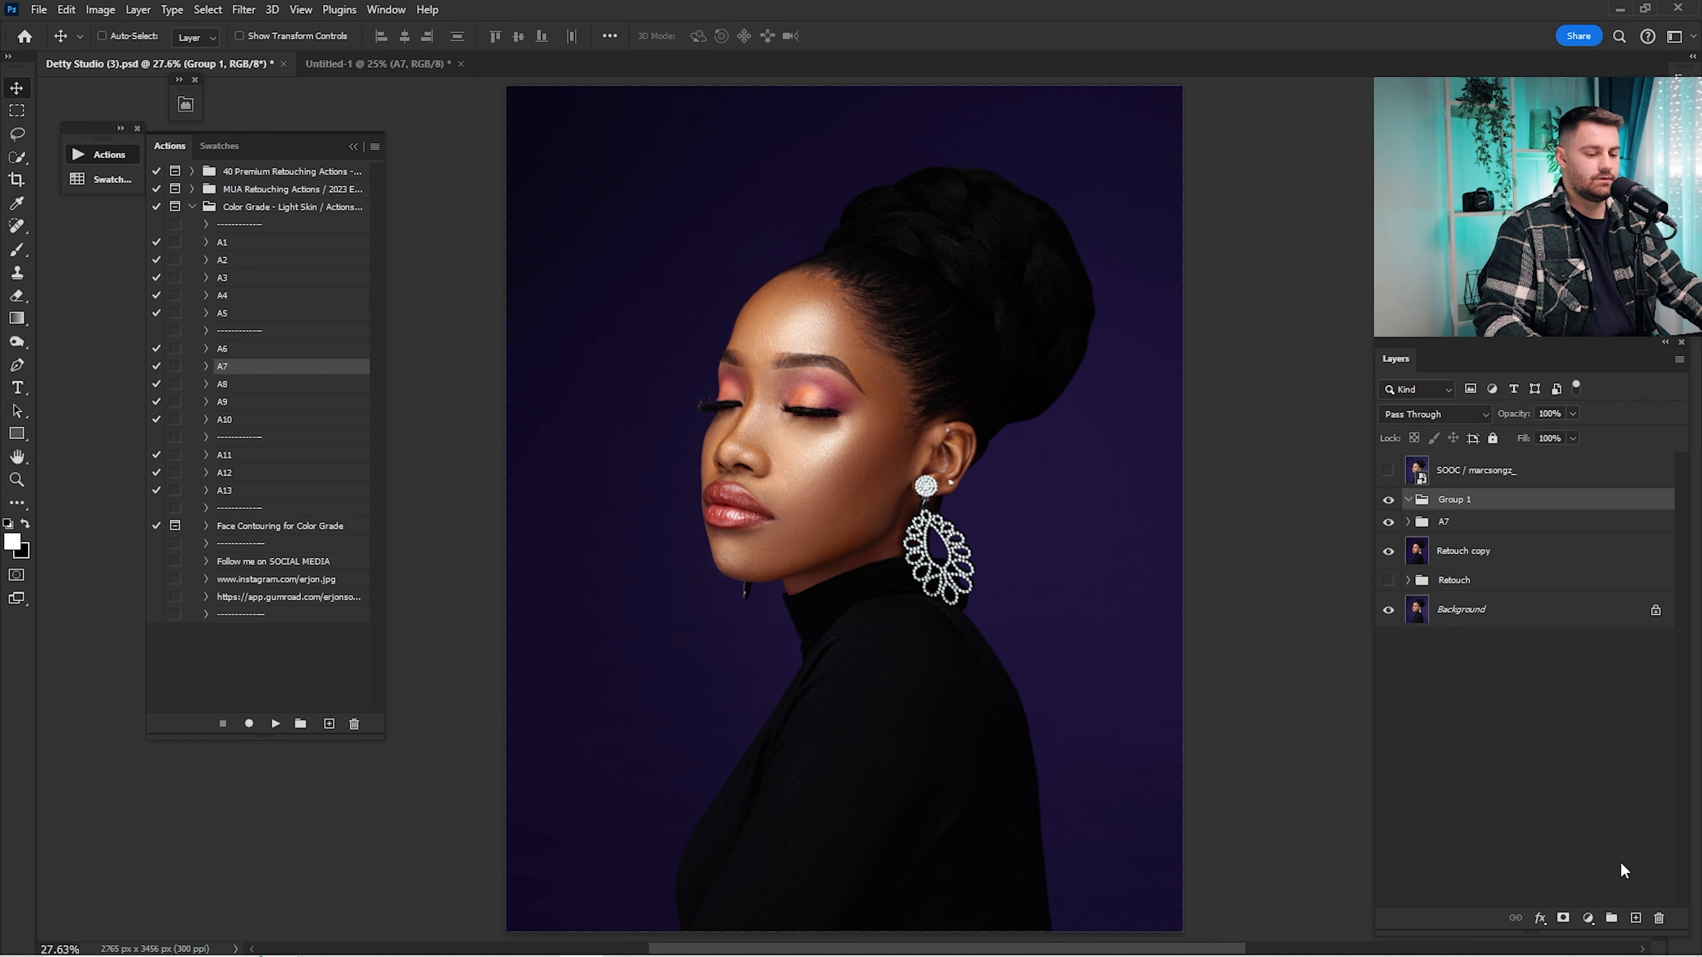
Step: Add a Hue/Saturation adjustment layer above the A7 group with Reds saturation -26, Yellows saturation -20 and Yellows lightness -28
left_click(1588, 918)
left_click(1632, 753)
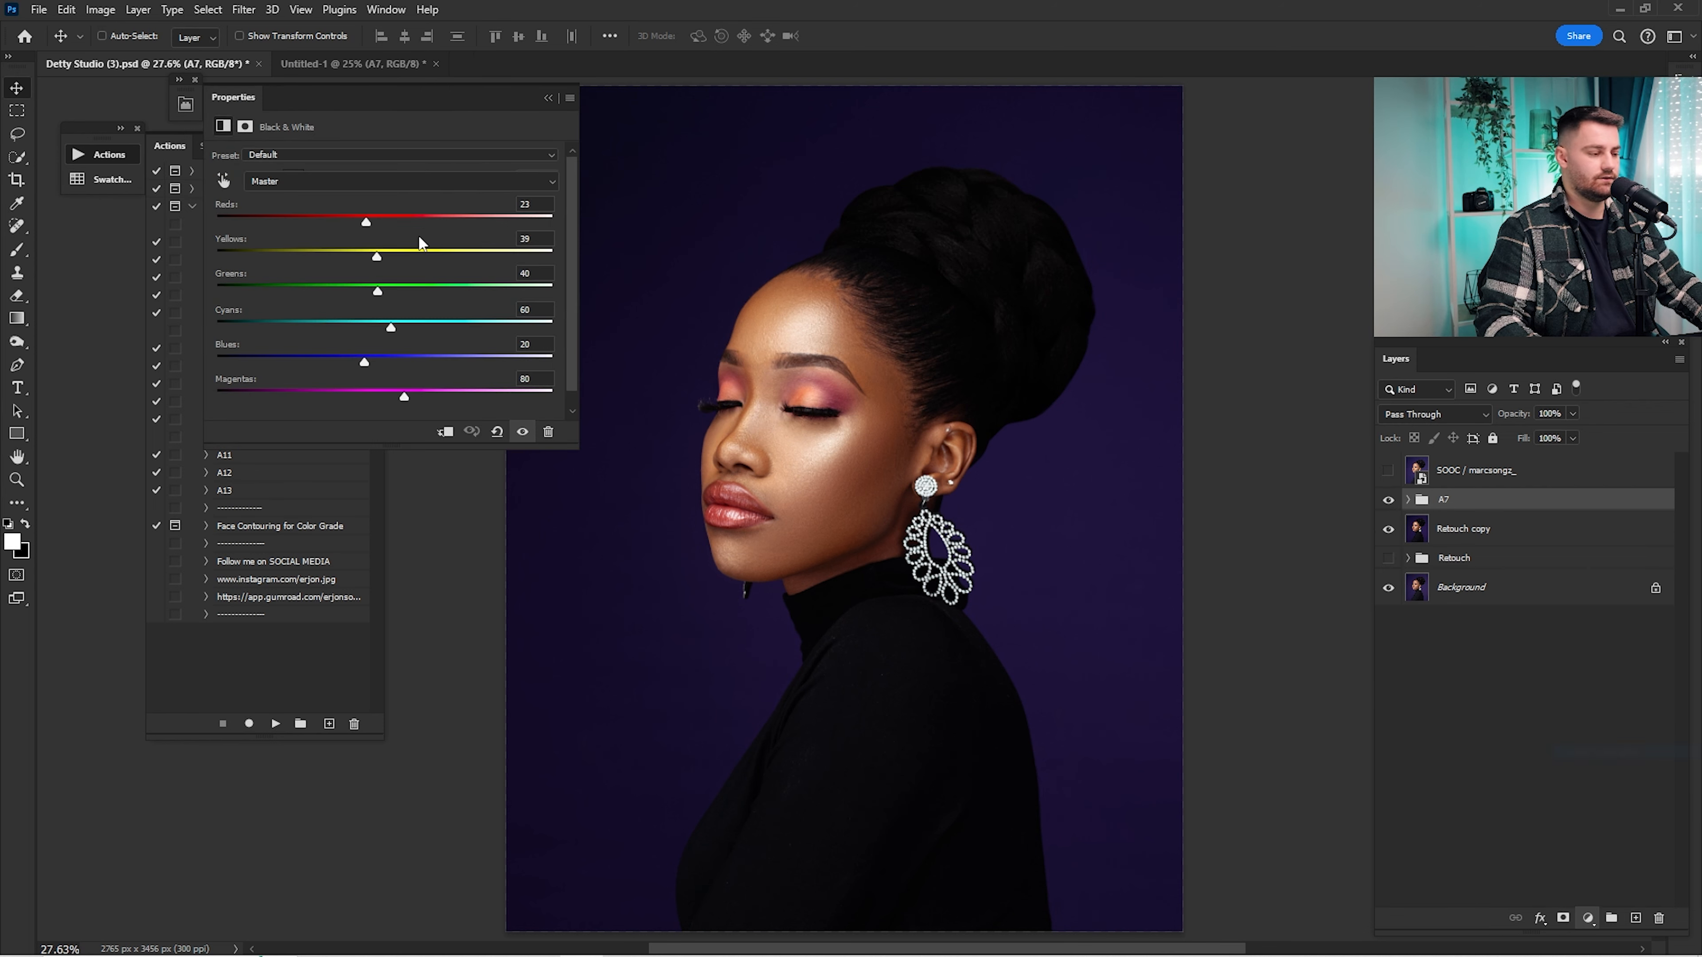
left_click(287, 182)
left_click(288, 213)
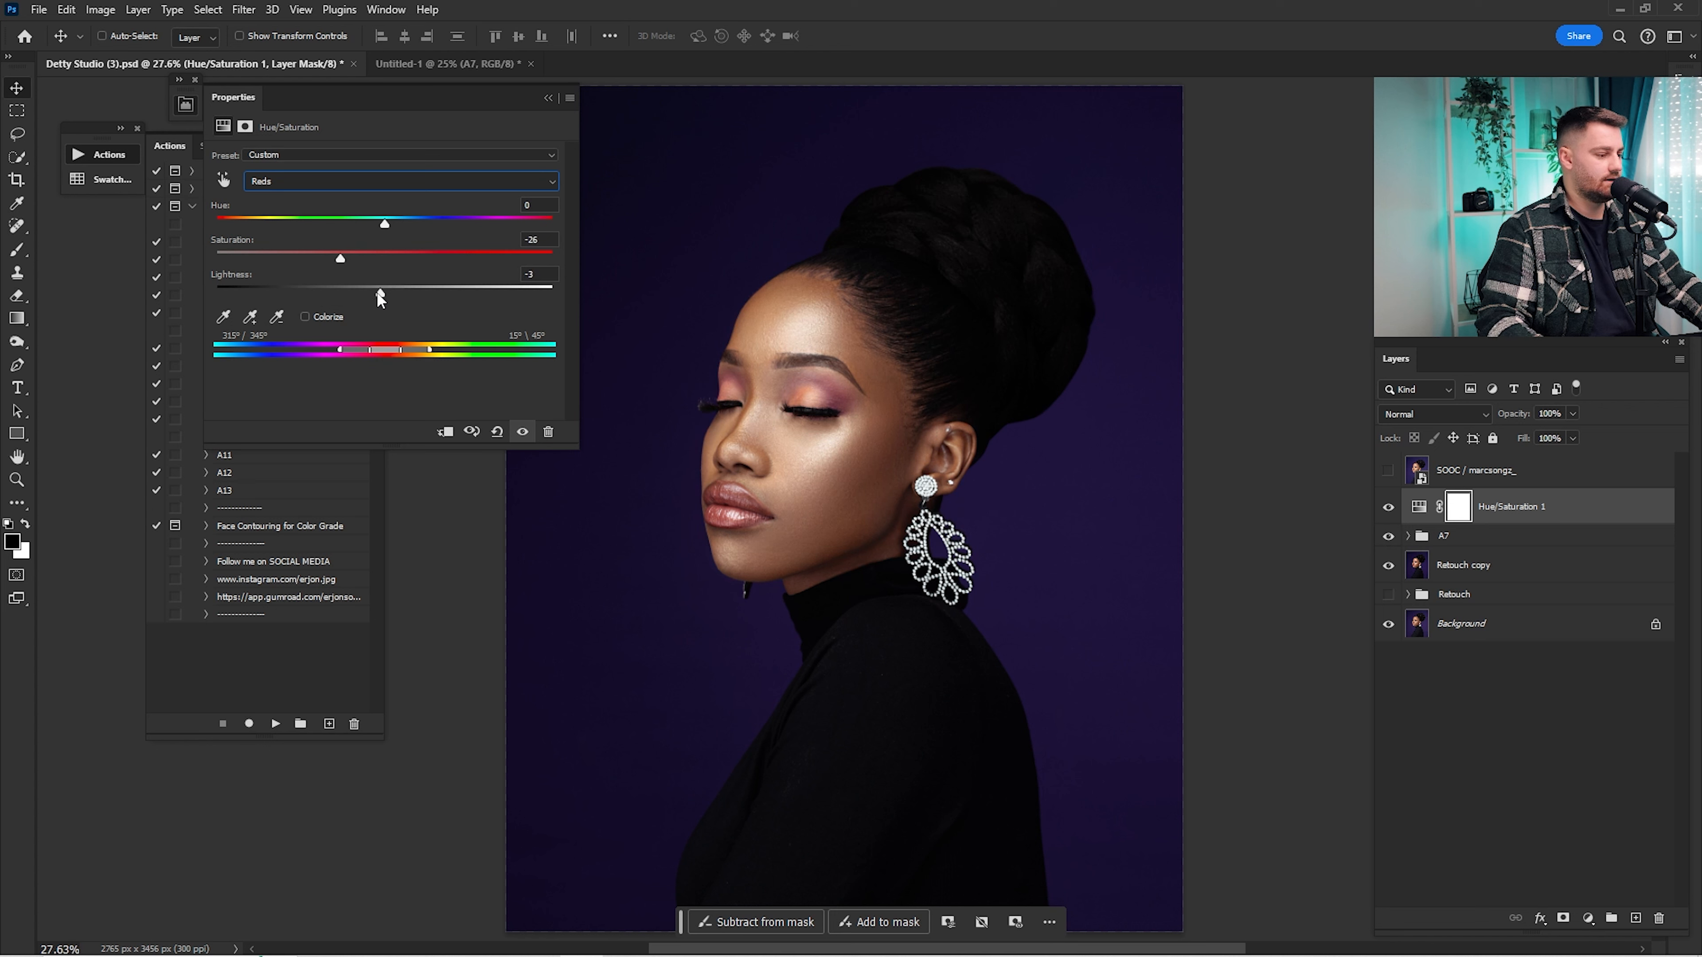
left_click(309, 188)
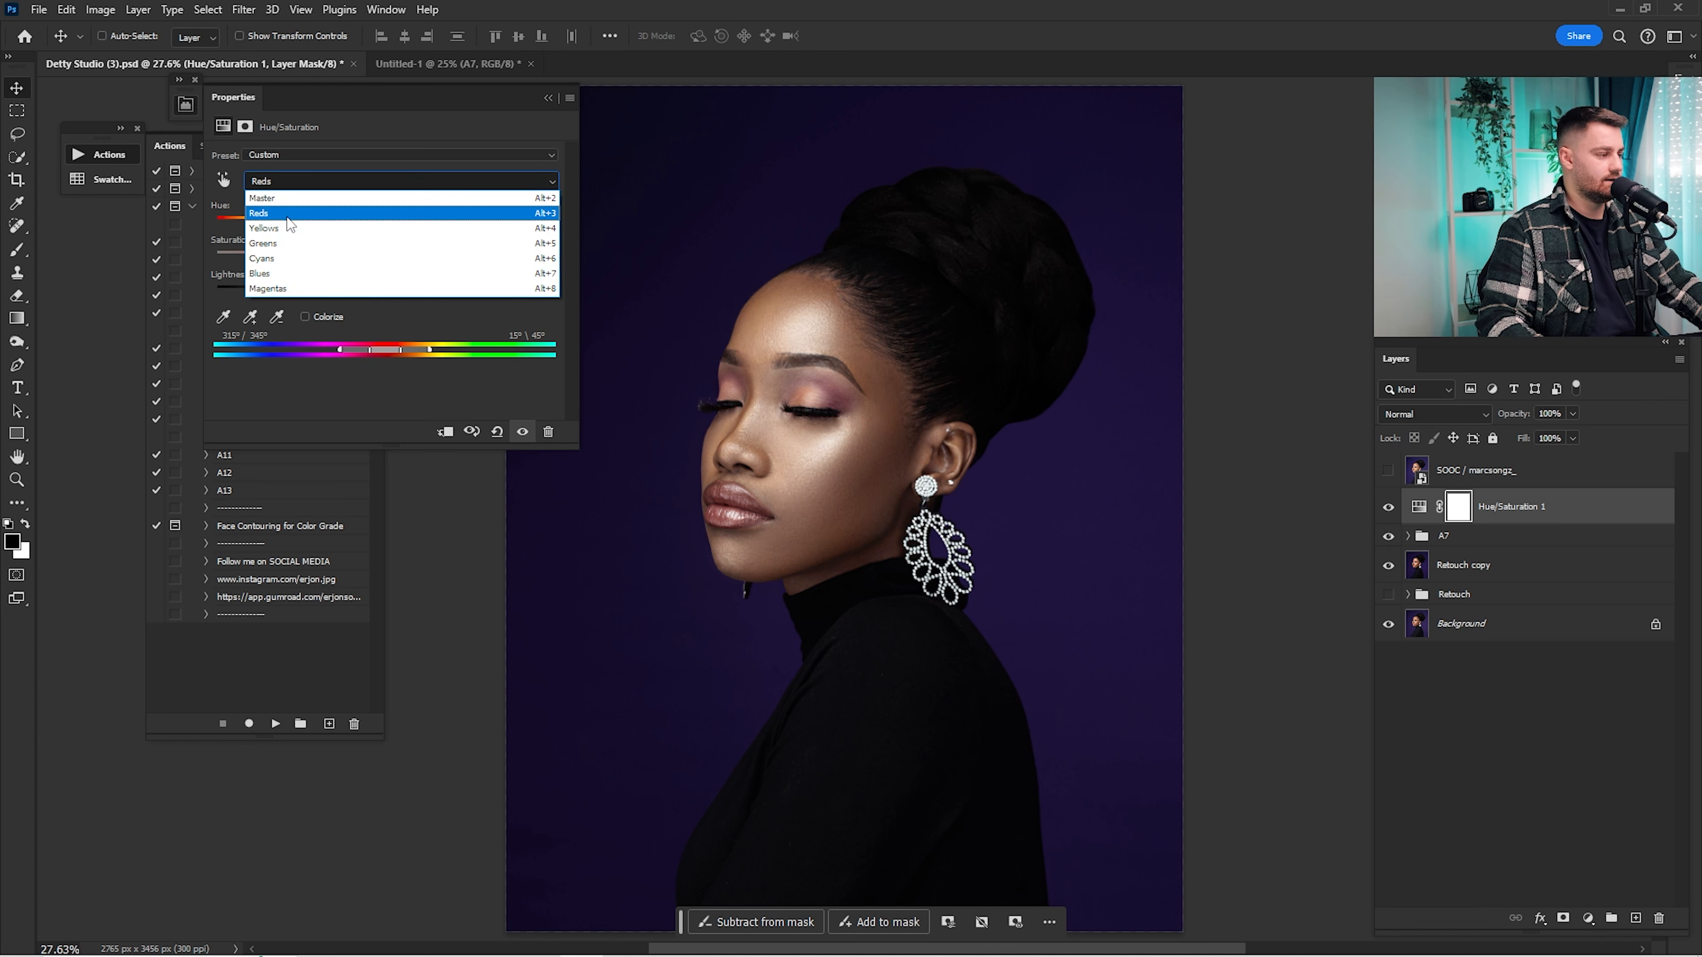
left_click(293, 230)
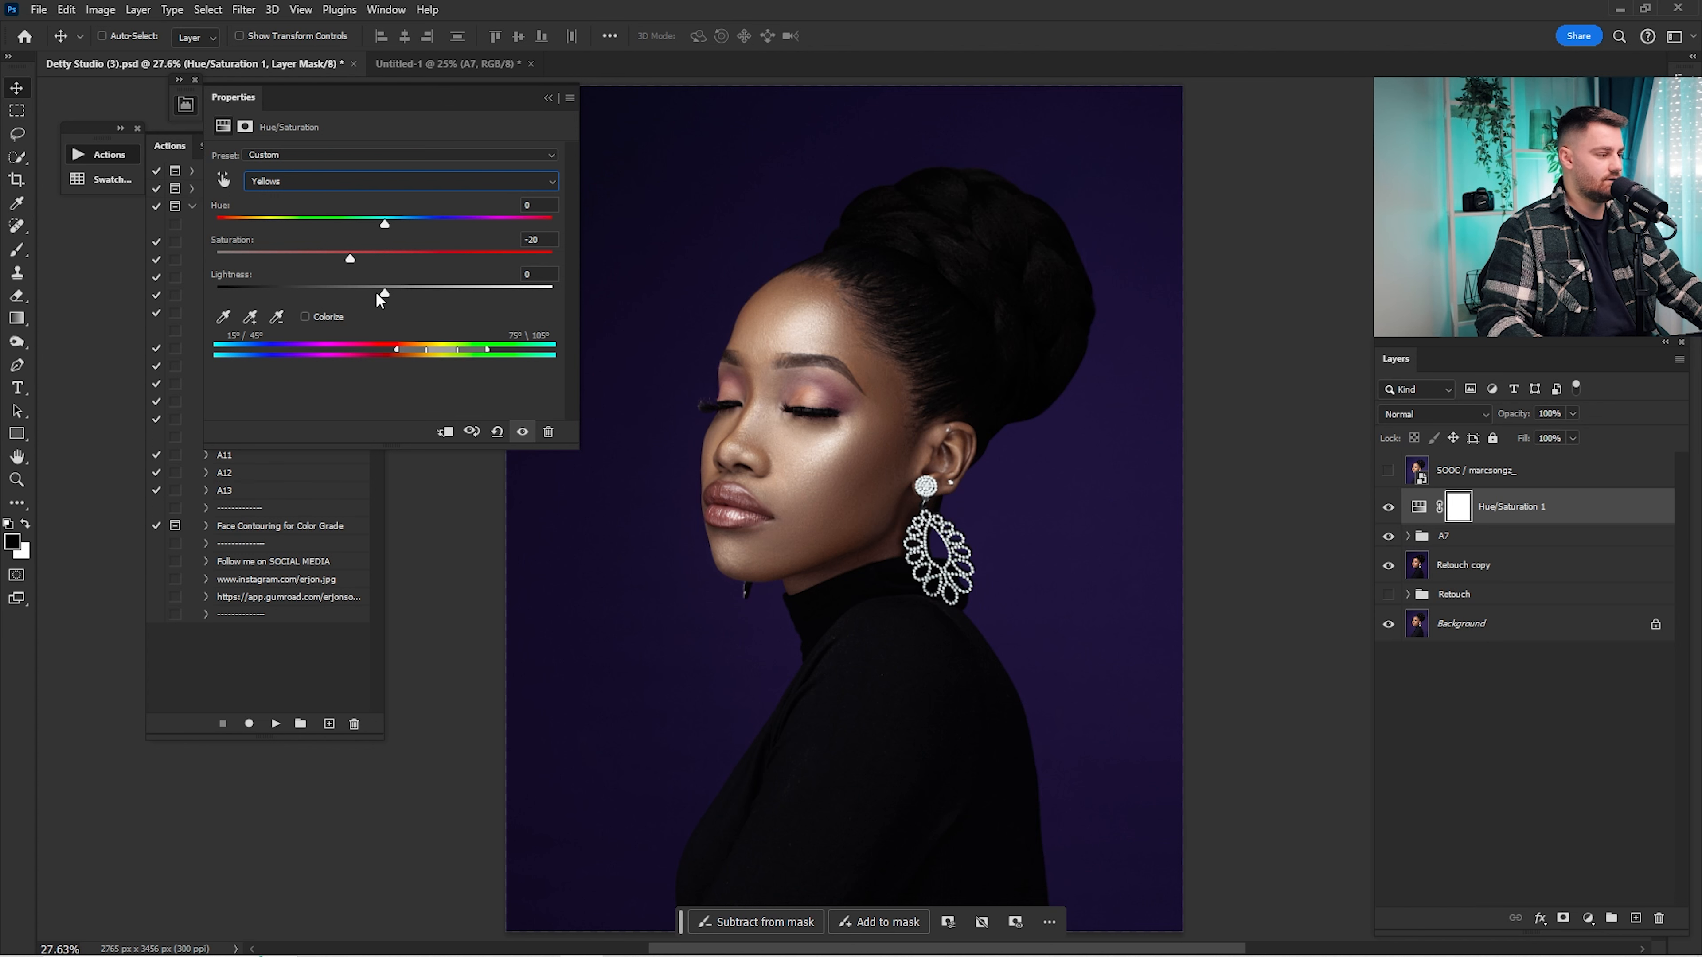
left_click_drag(376, 294, 345, 294)
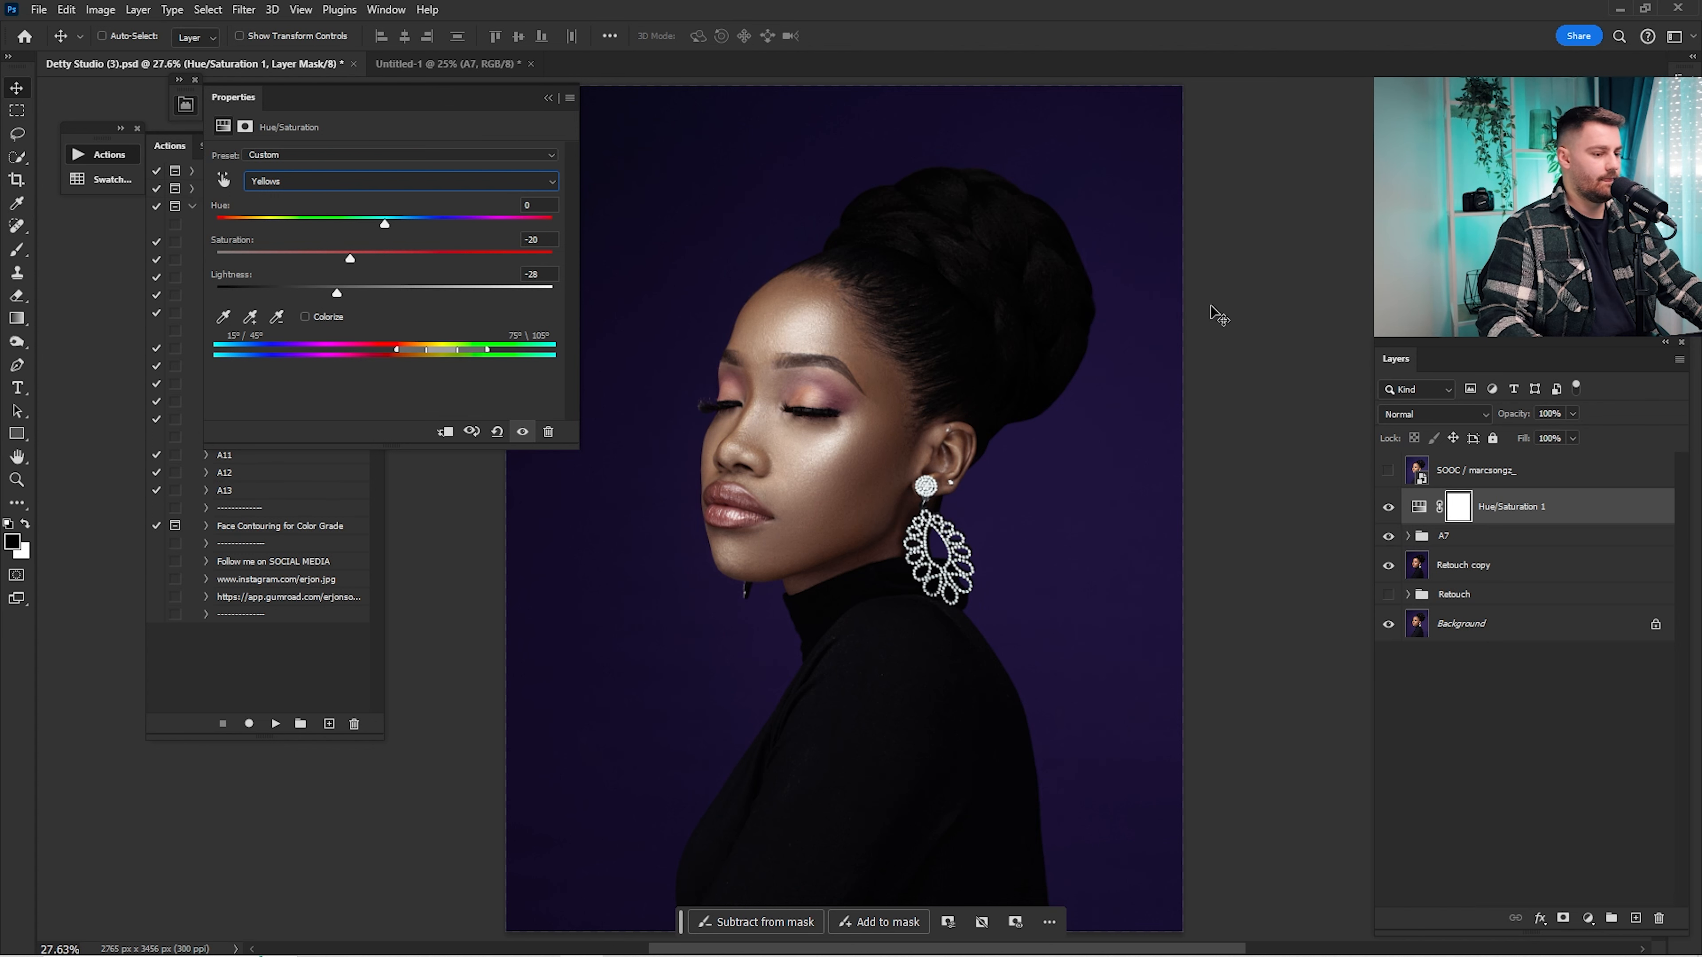
left_click(548, 99)
Step: Try the Hue/Saturation layer in Multiply mode at 20% opacity and delete it
left_click(1447, 416)
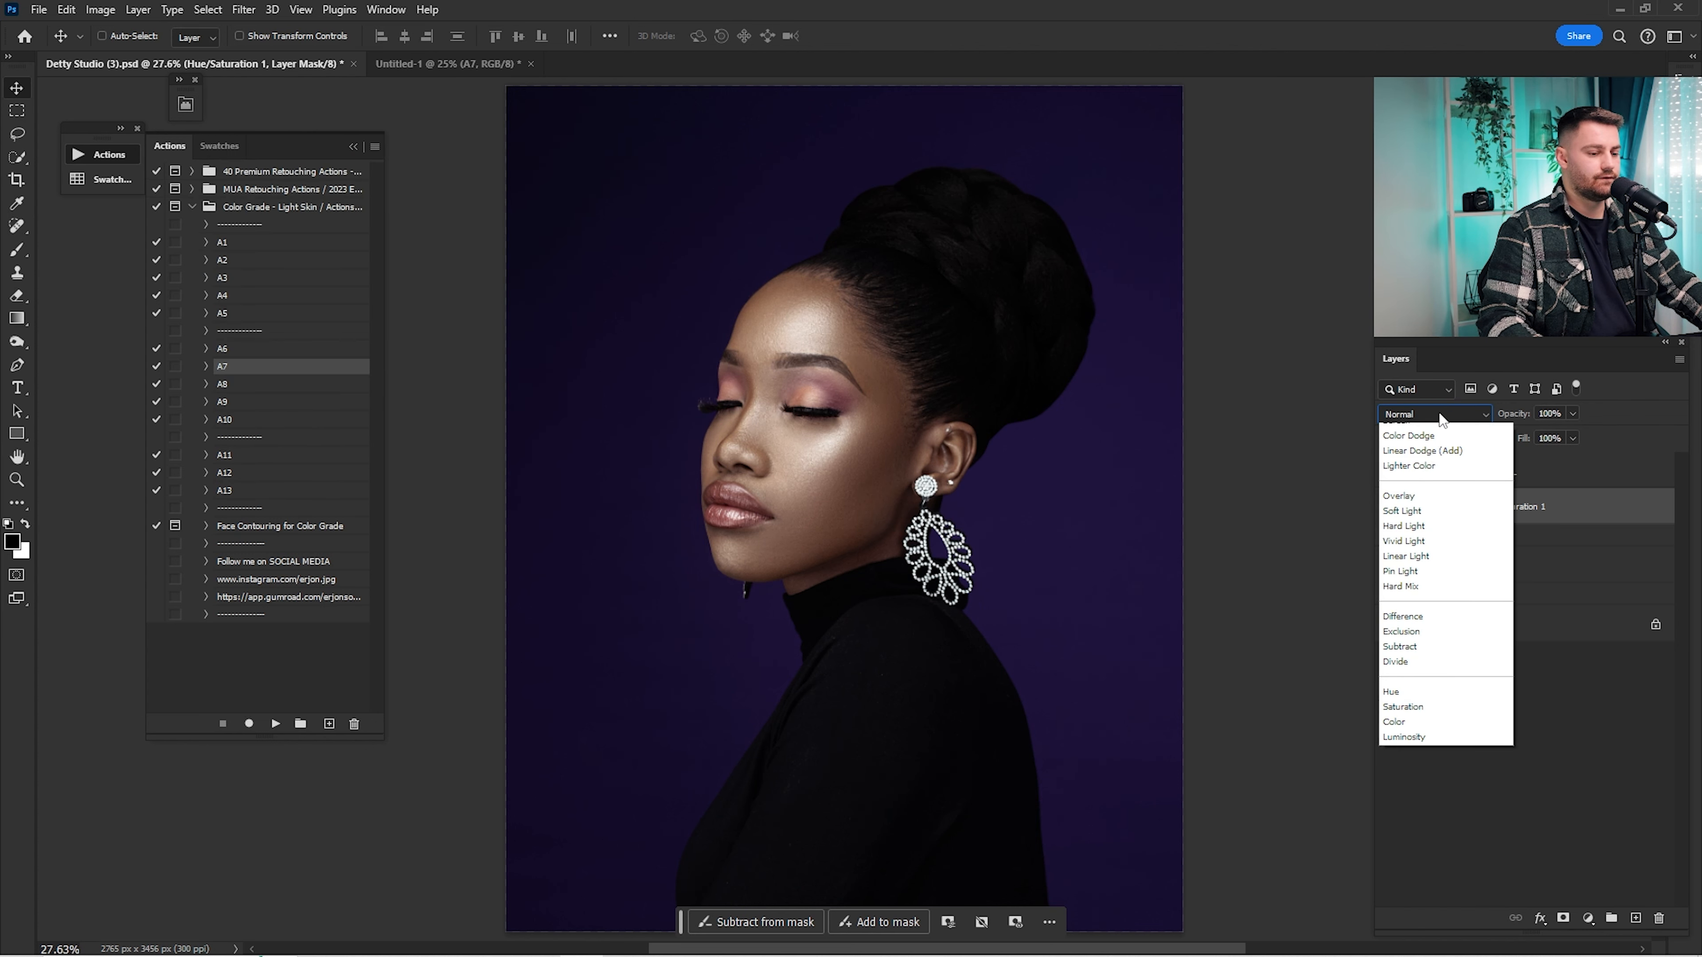
left_click(1410, 493)
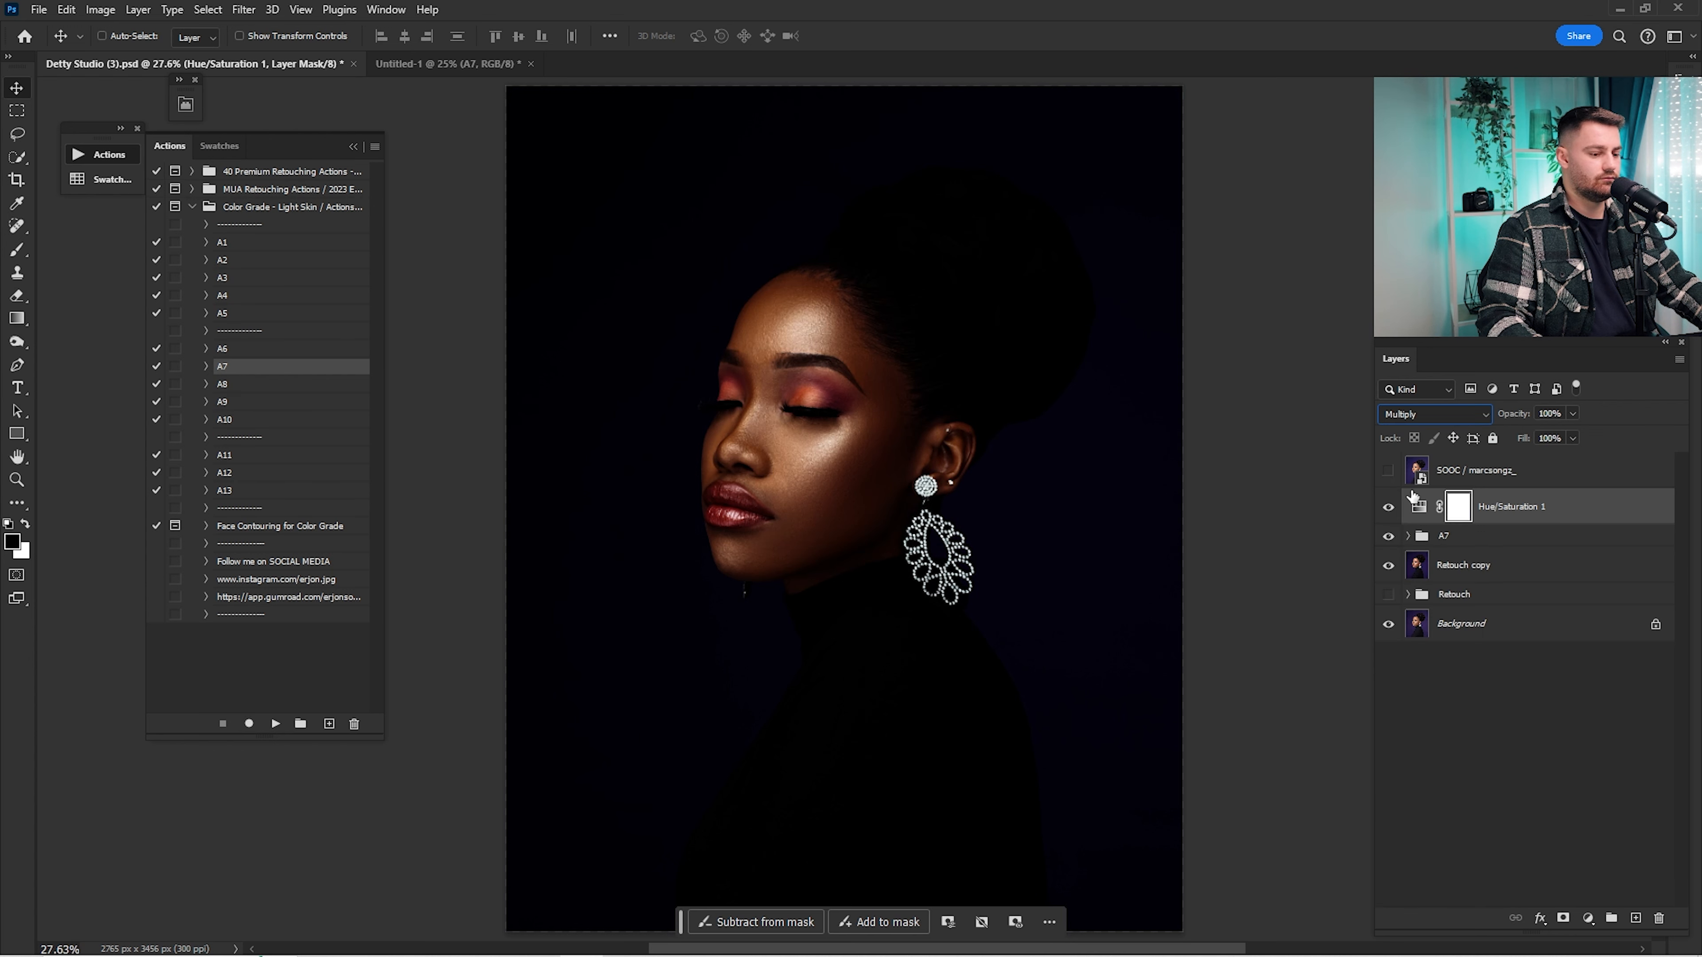
left_click(1565, 413)
type("20")
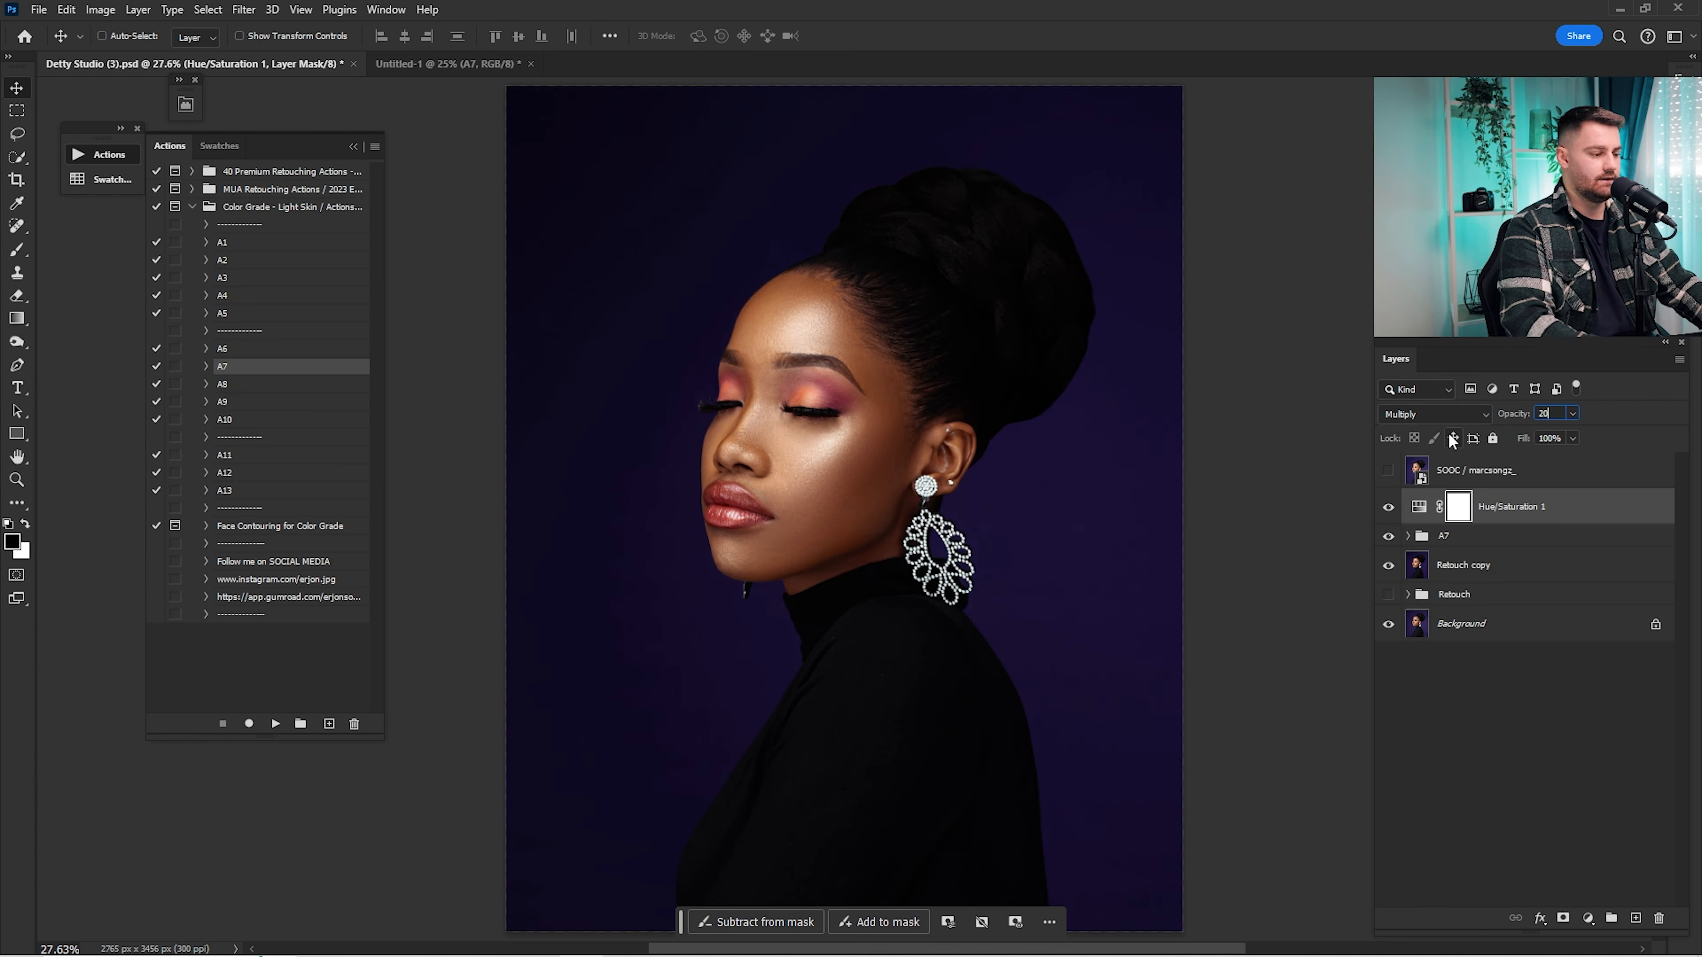
left_click(1401, 507)
key("Delete")
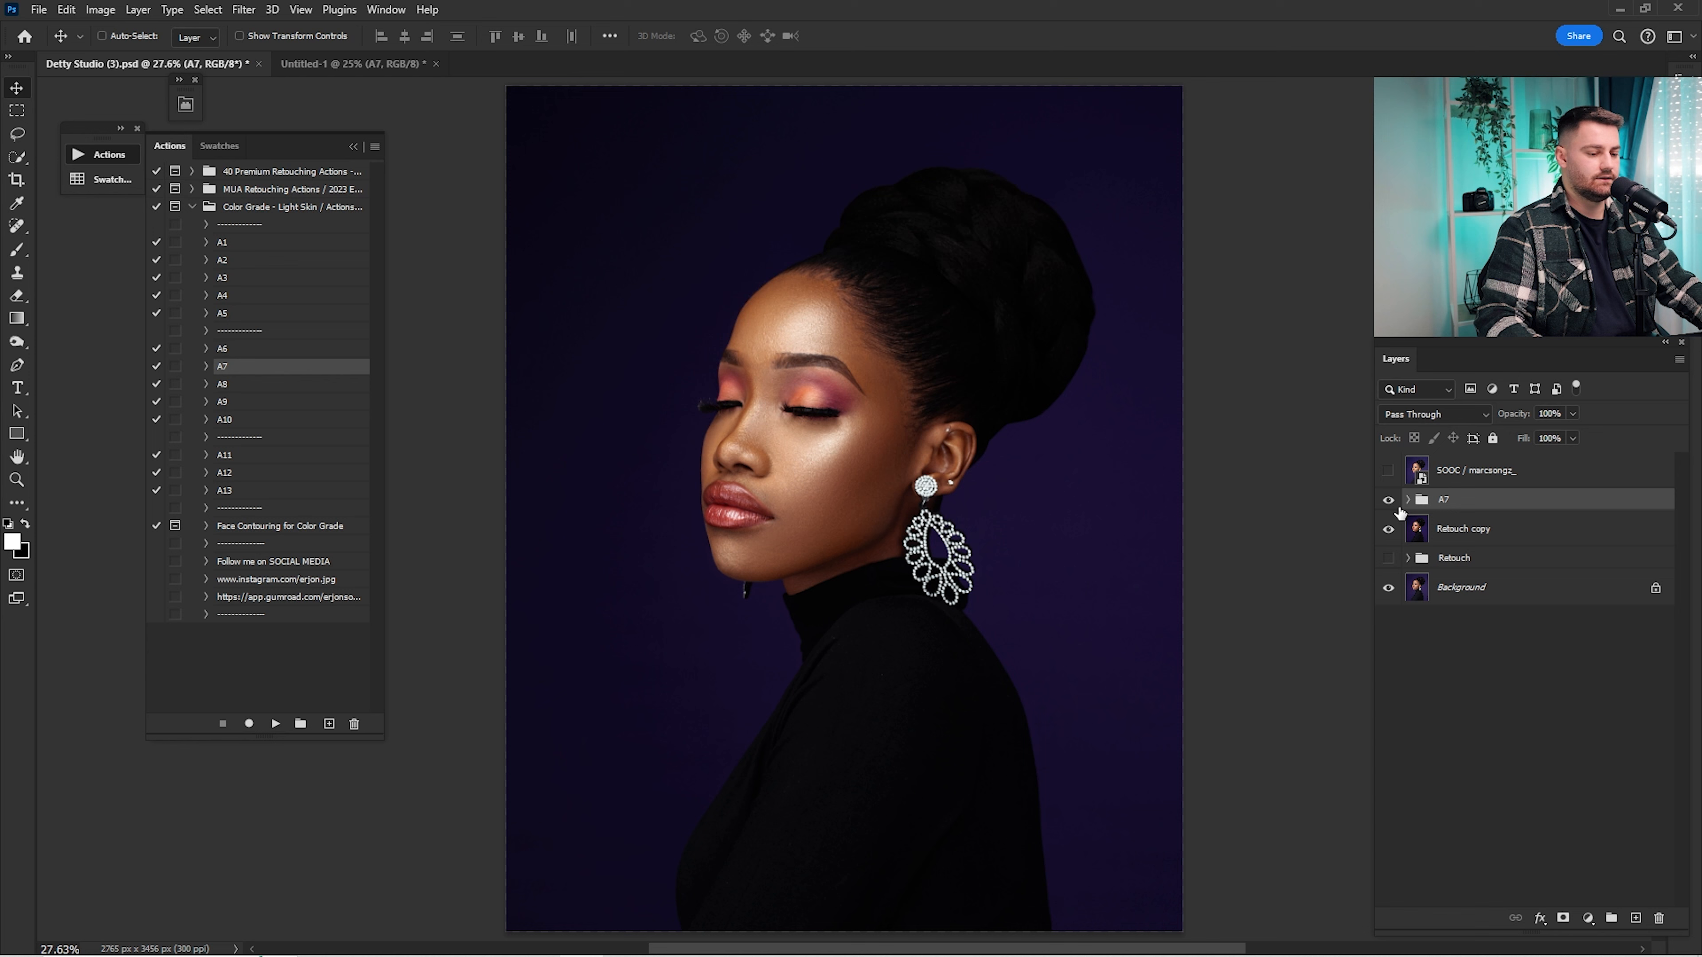
Step: Compare the portrait with and without the A7 color grade and against the original SOOC layer
left_click(1385, 500)
left_click(1384, 500)
left_click(1384, 499)
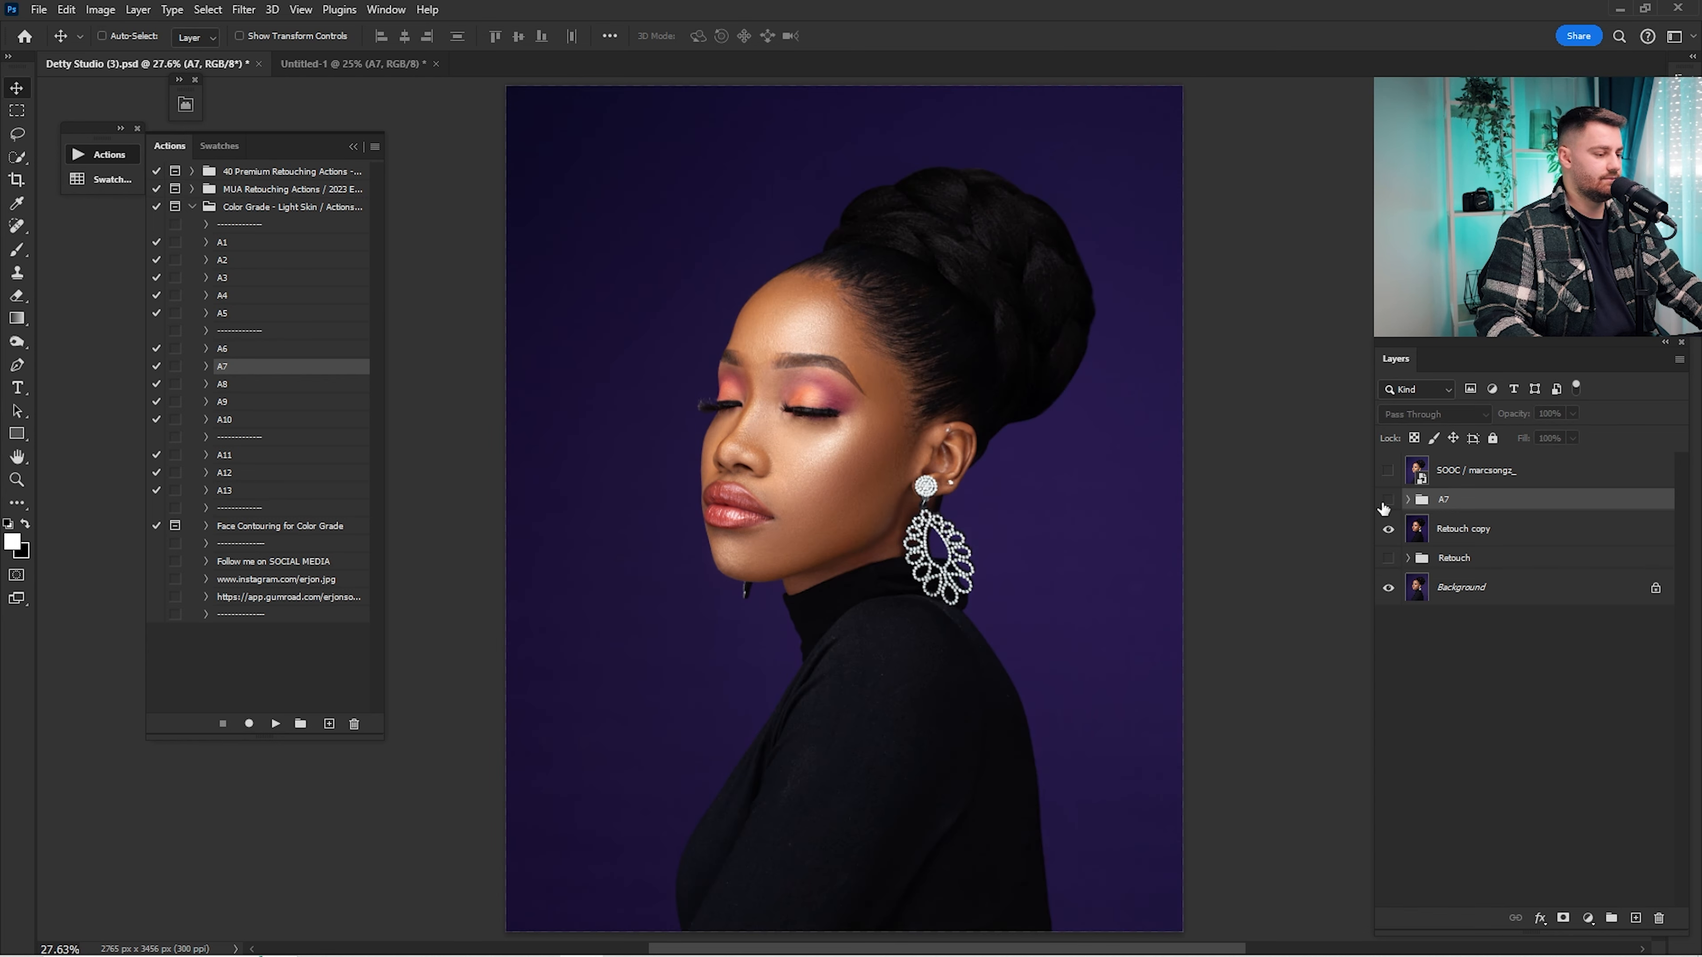
left_click(1384, 500)
left_click(1388, 471)
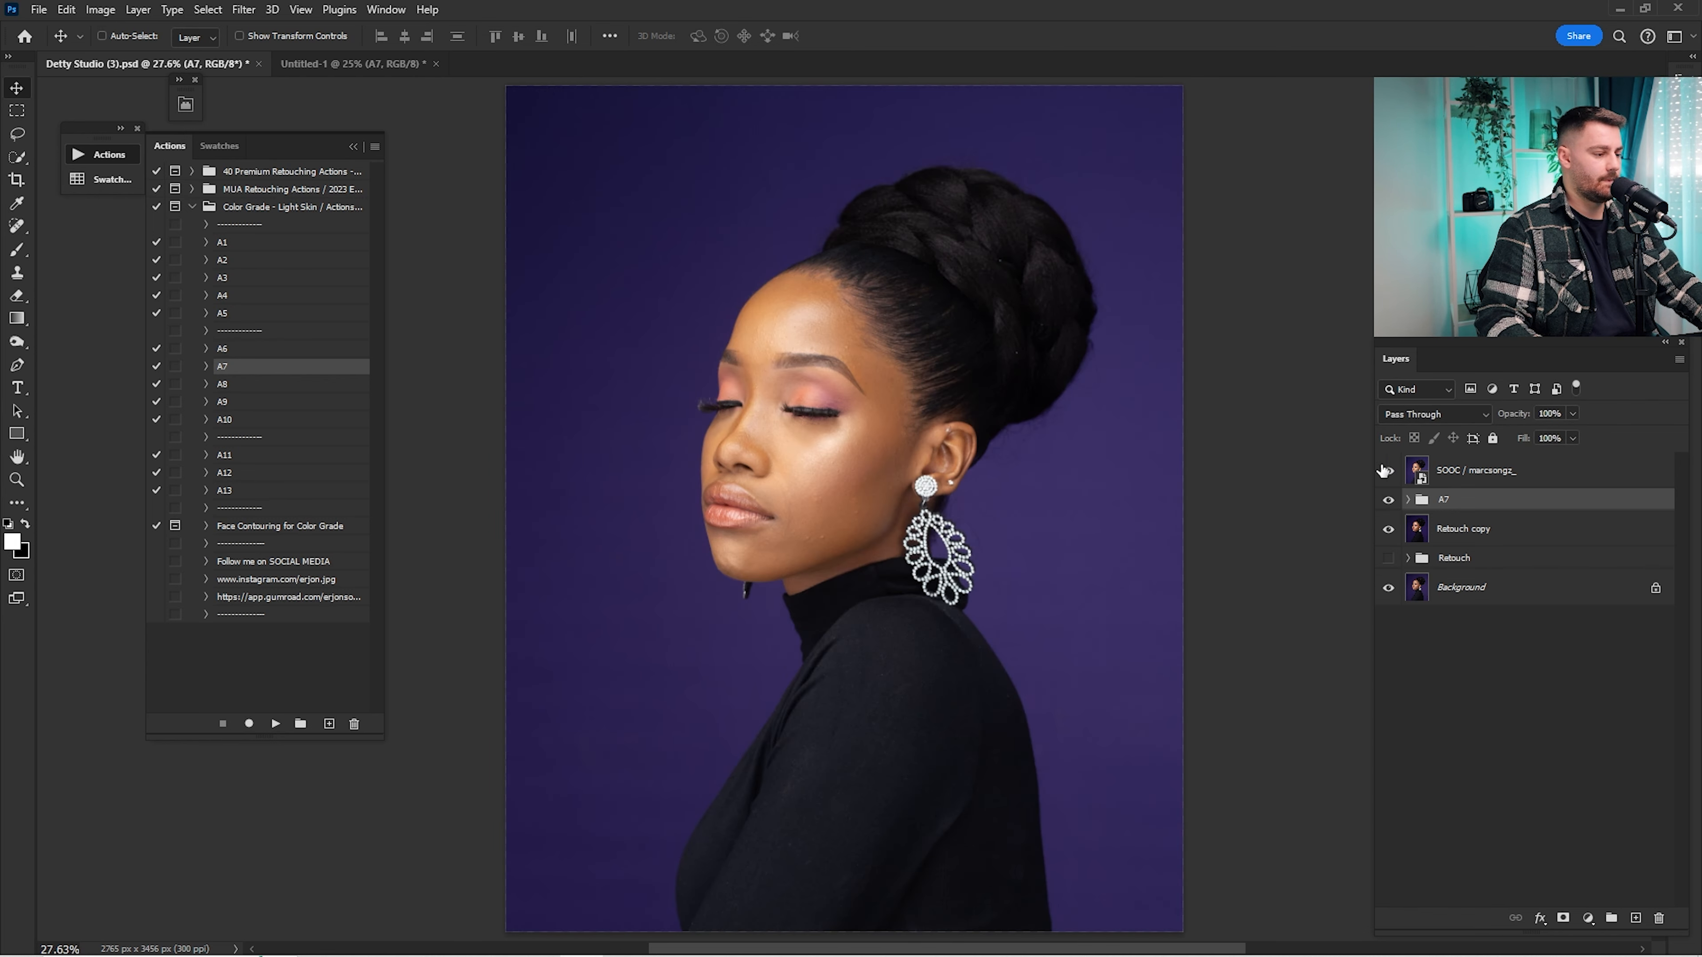
left_click(1384, 469)
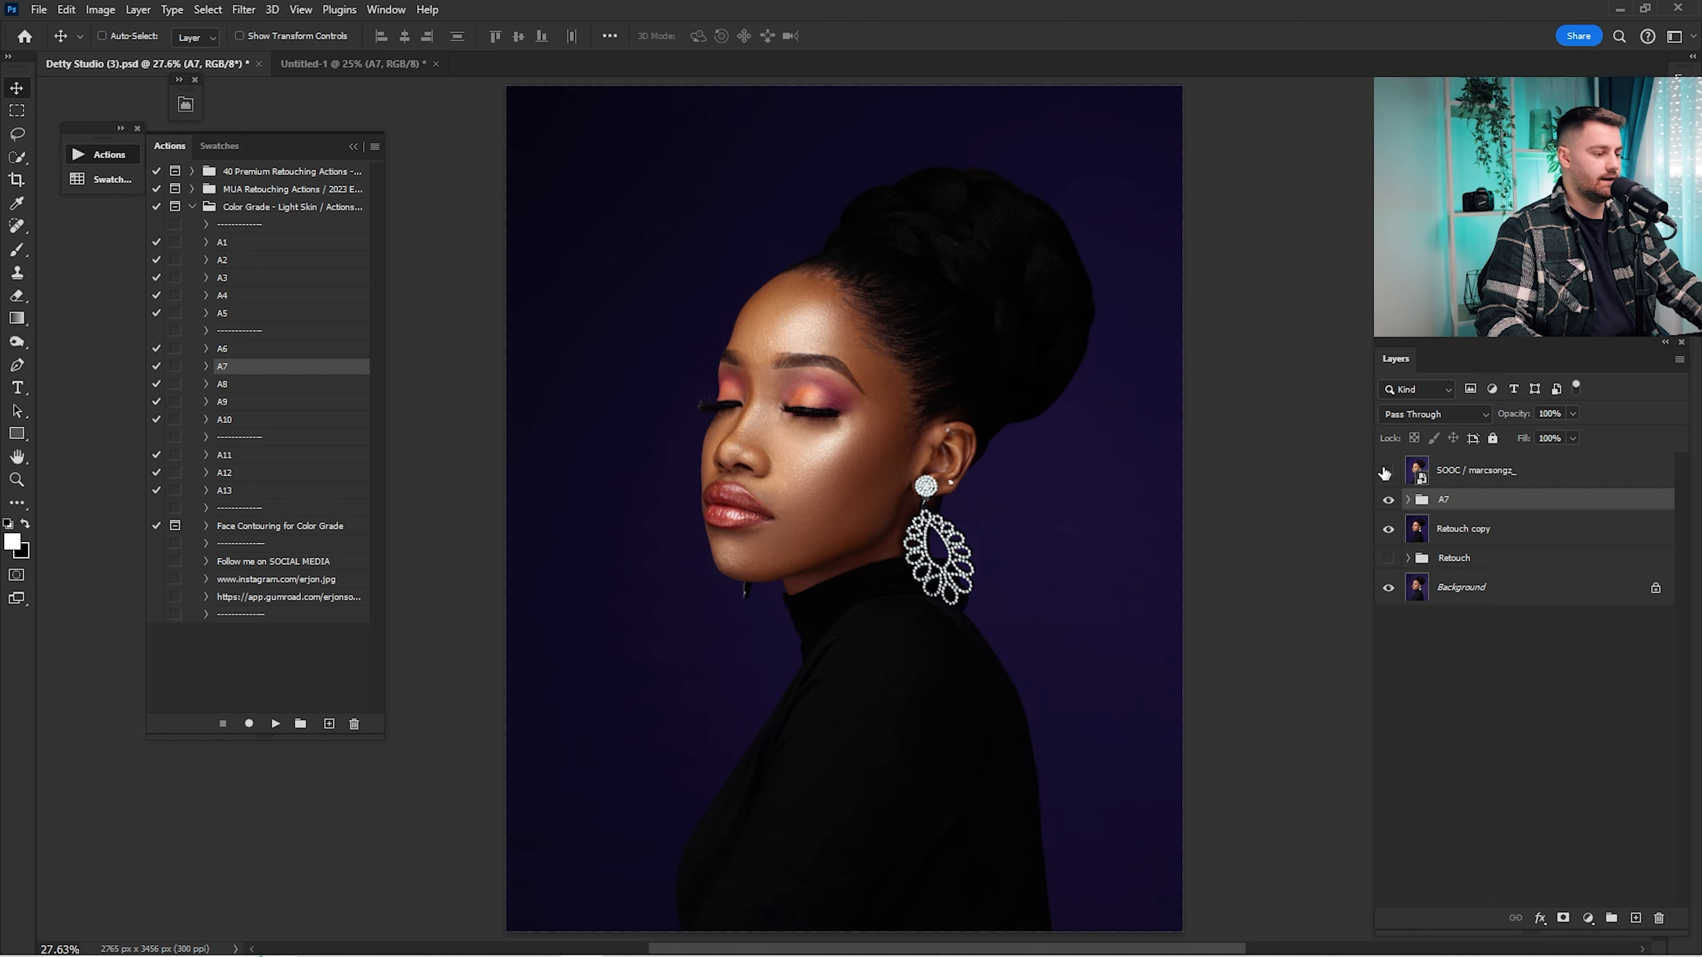
left_click(1386, 499)
left_click(1385, 470)
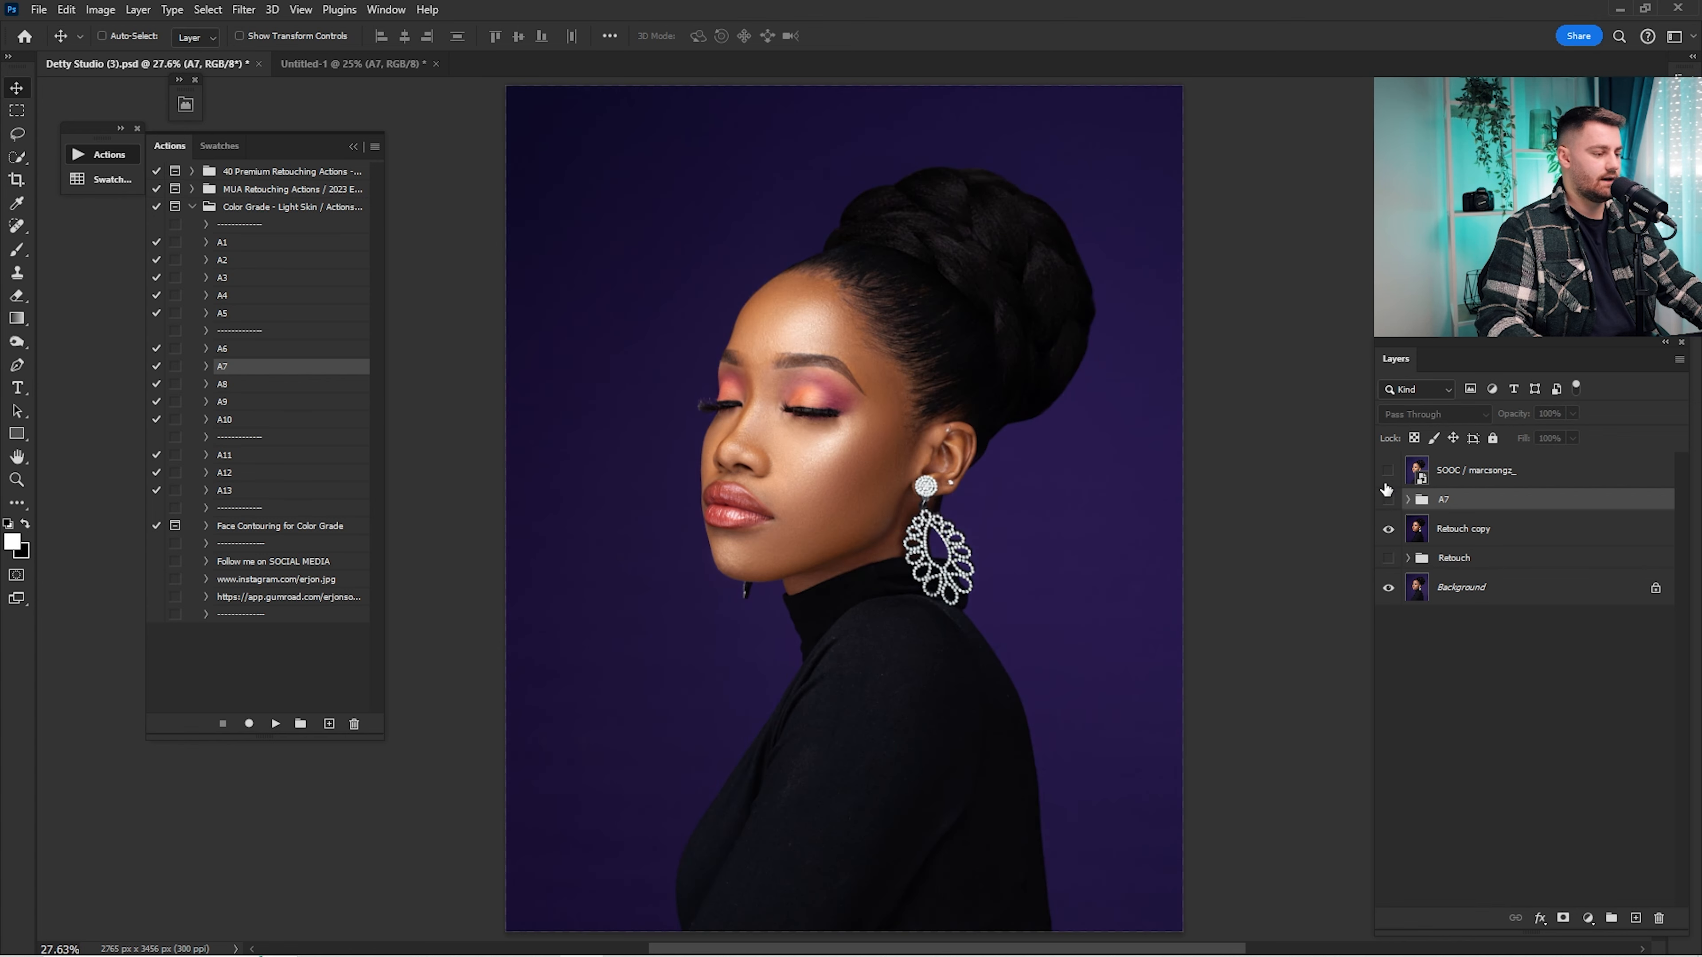
left_click(1387, 497)
left_click(1387, 472)
left_click(1388, 472)
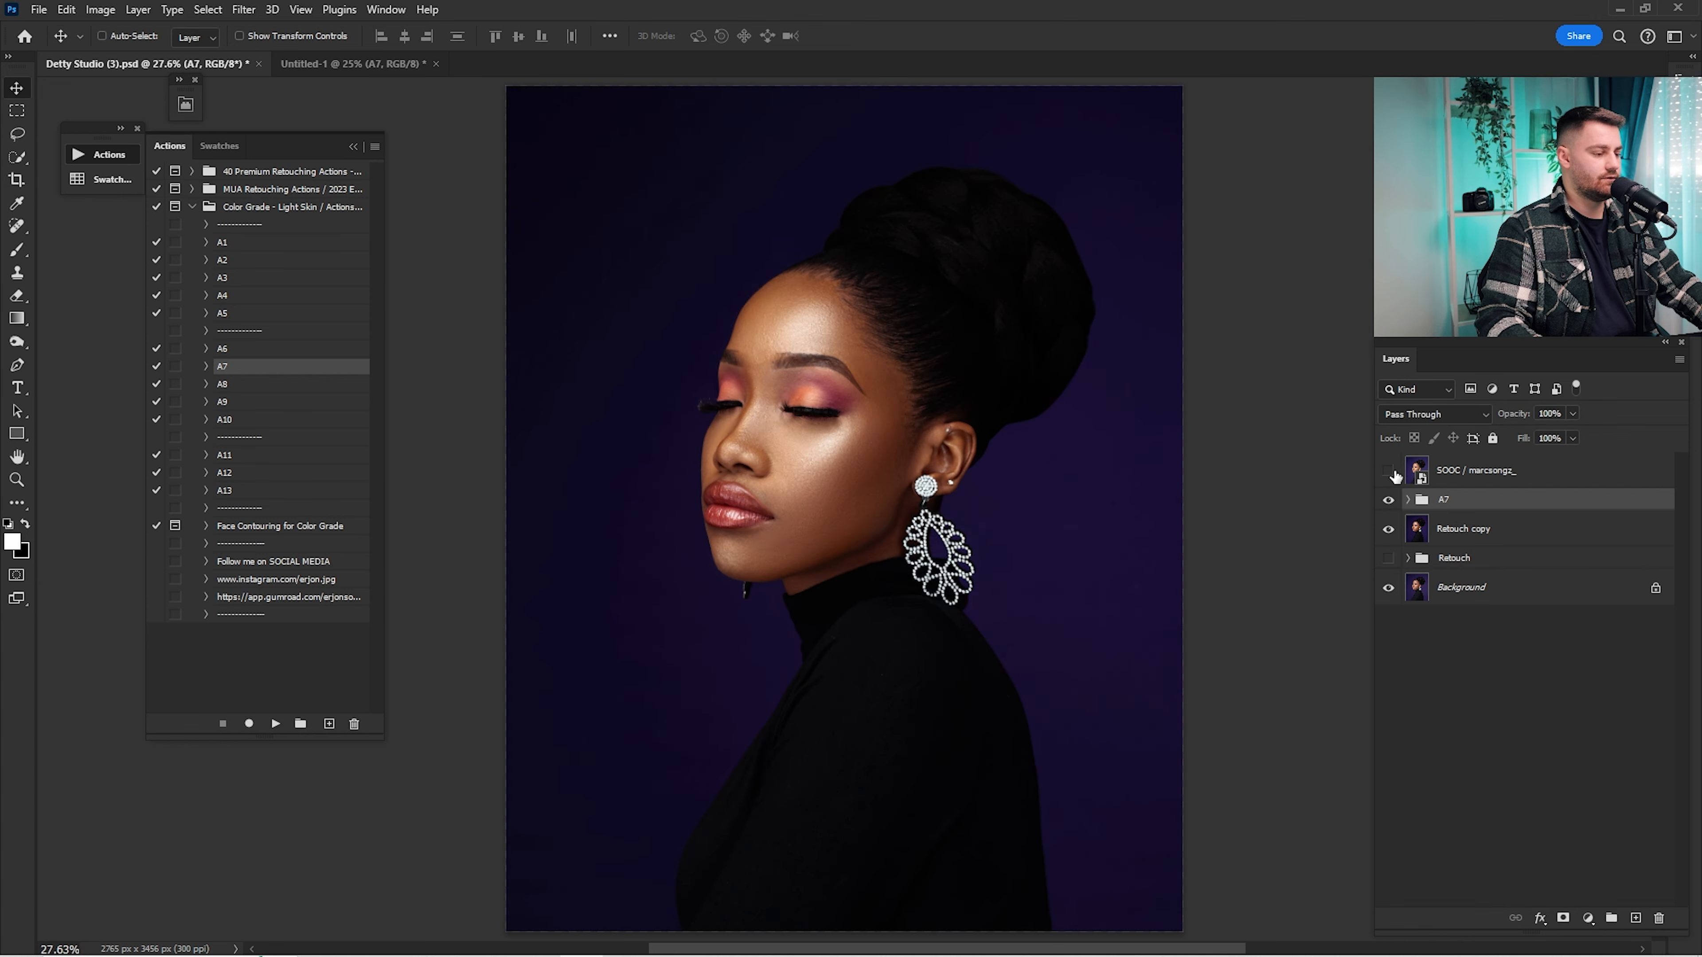
Step: Examine the retouched face up close, compare it with the SOOC layer and return to the whole portrait
key("z")
left_click_drag(801, 442, 1409, 453)
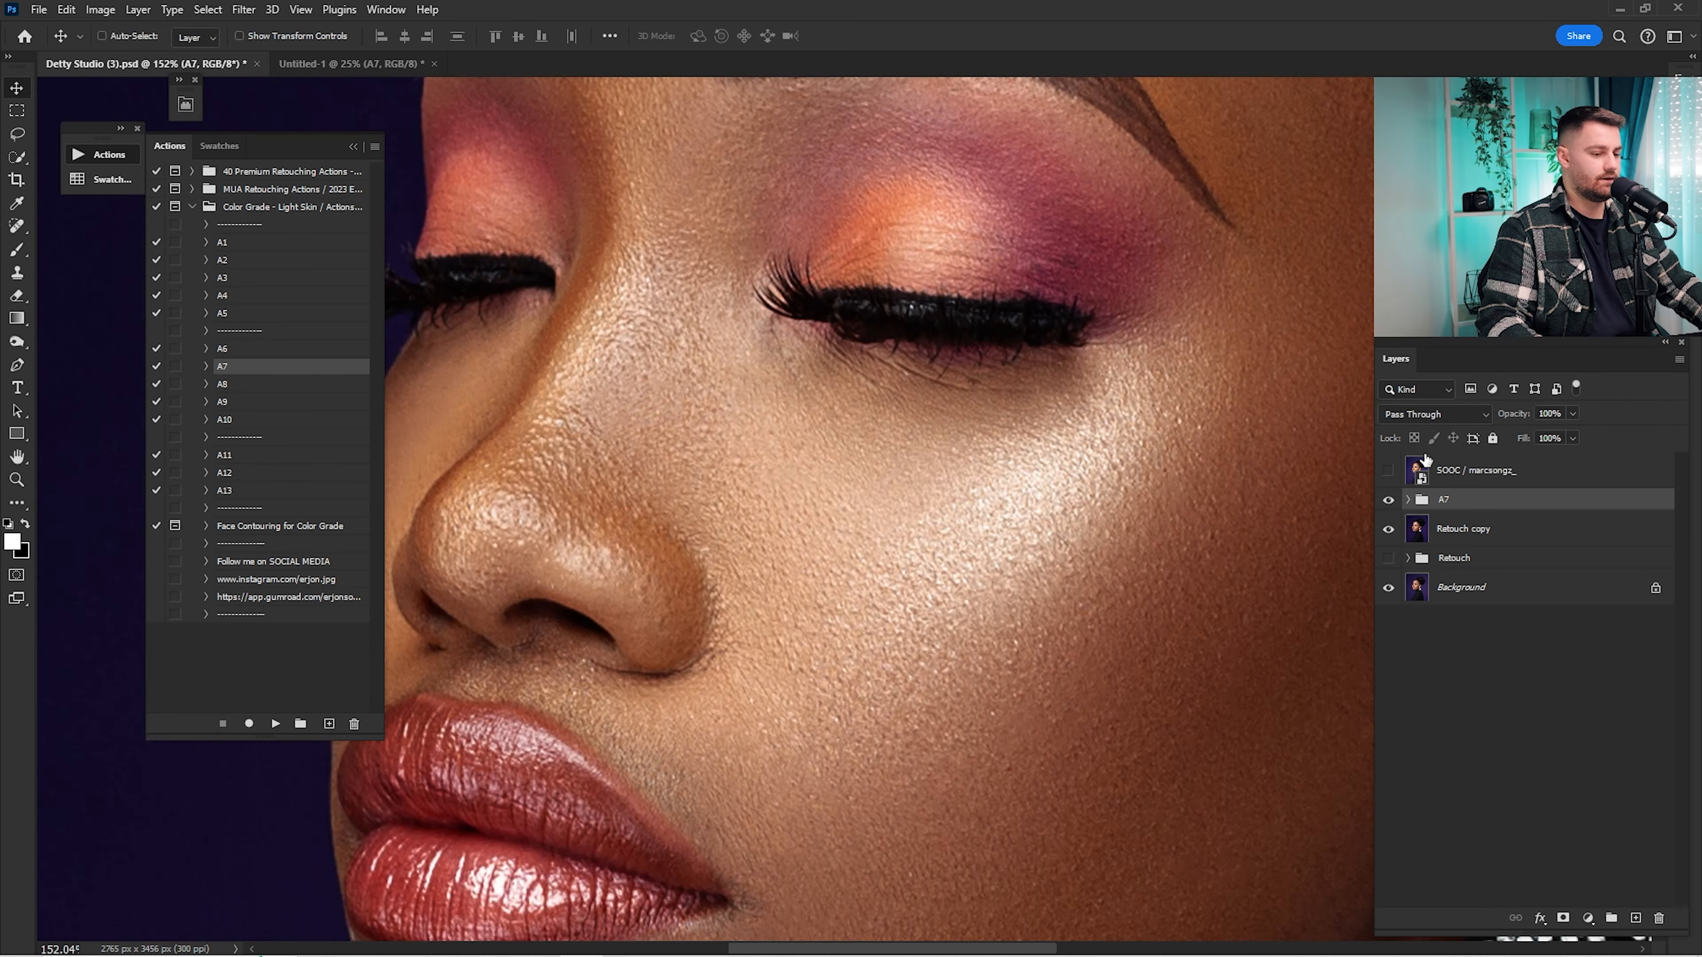
key("z")
left_click_drag(1288, 478, 1206, 488)
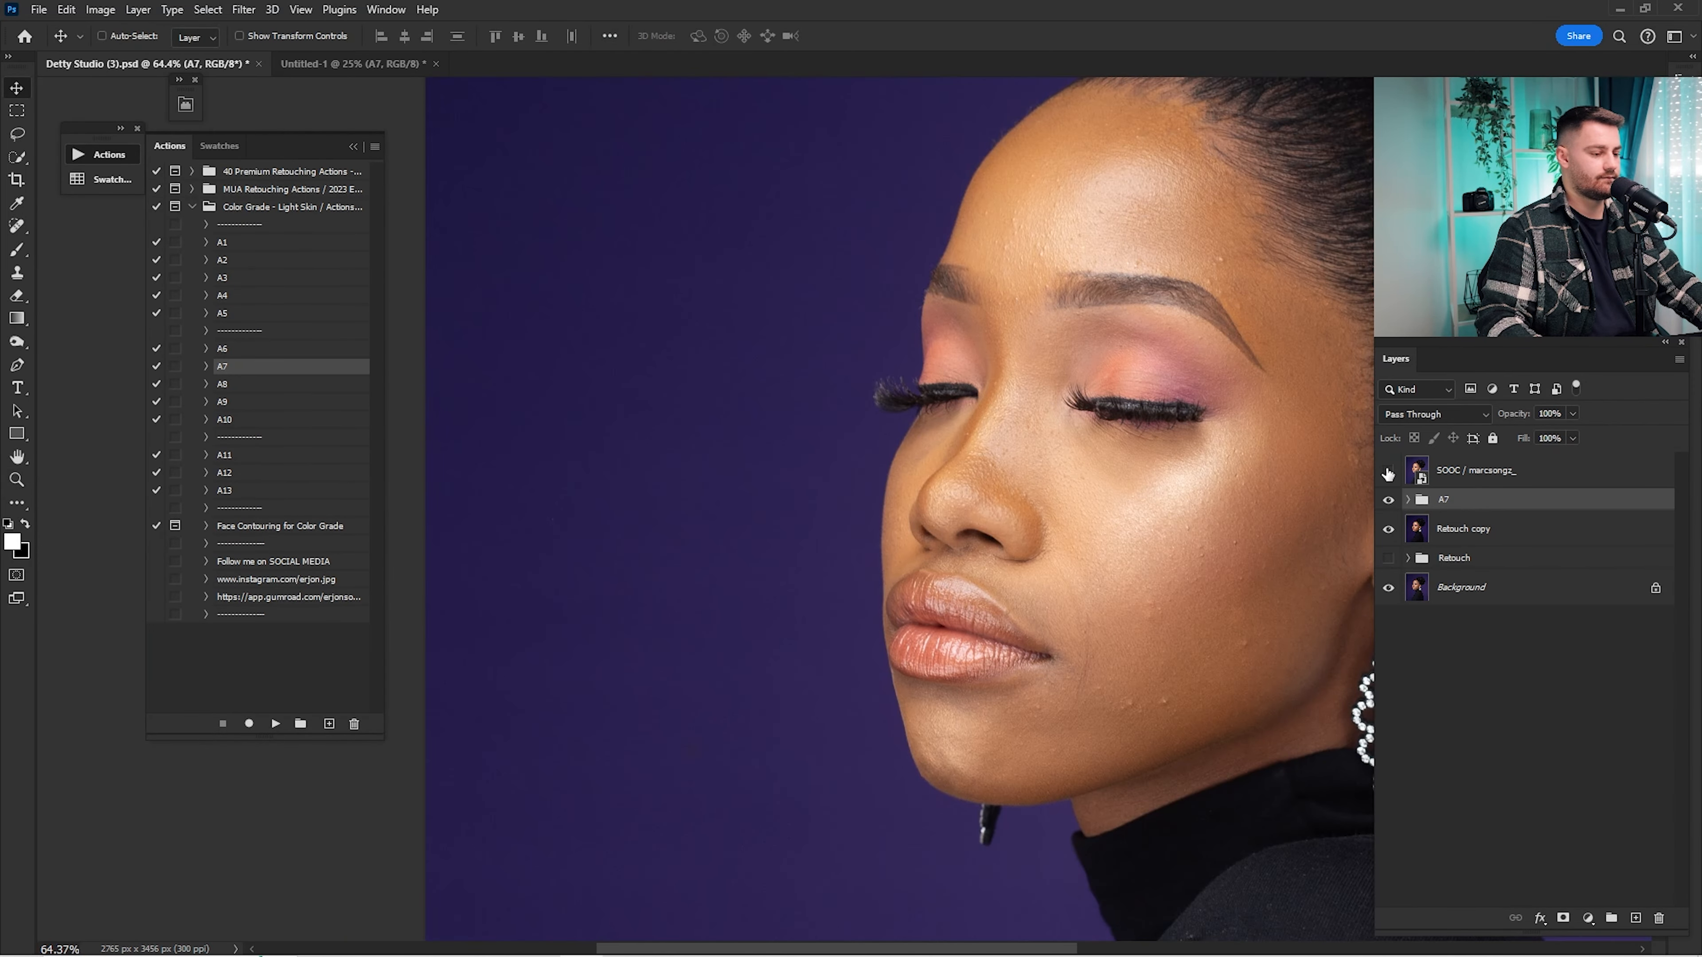
left_click(1386, 470)
key("ctrl+0")
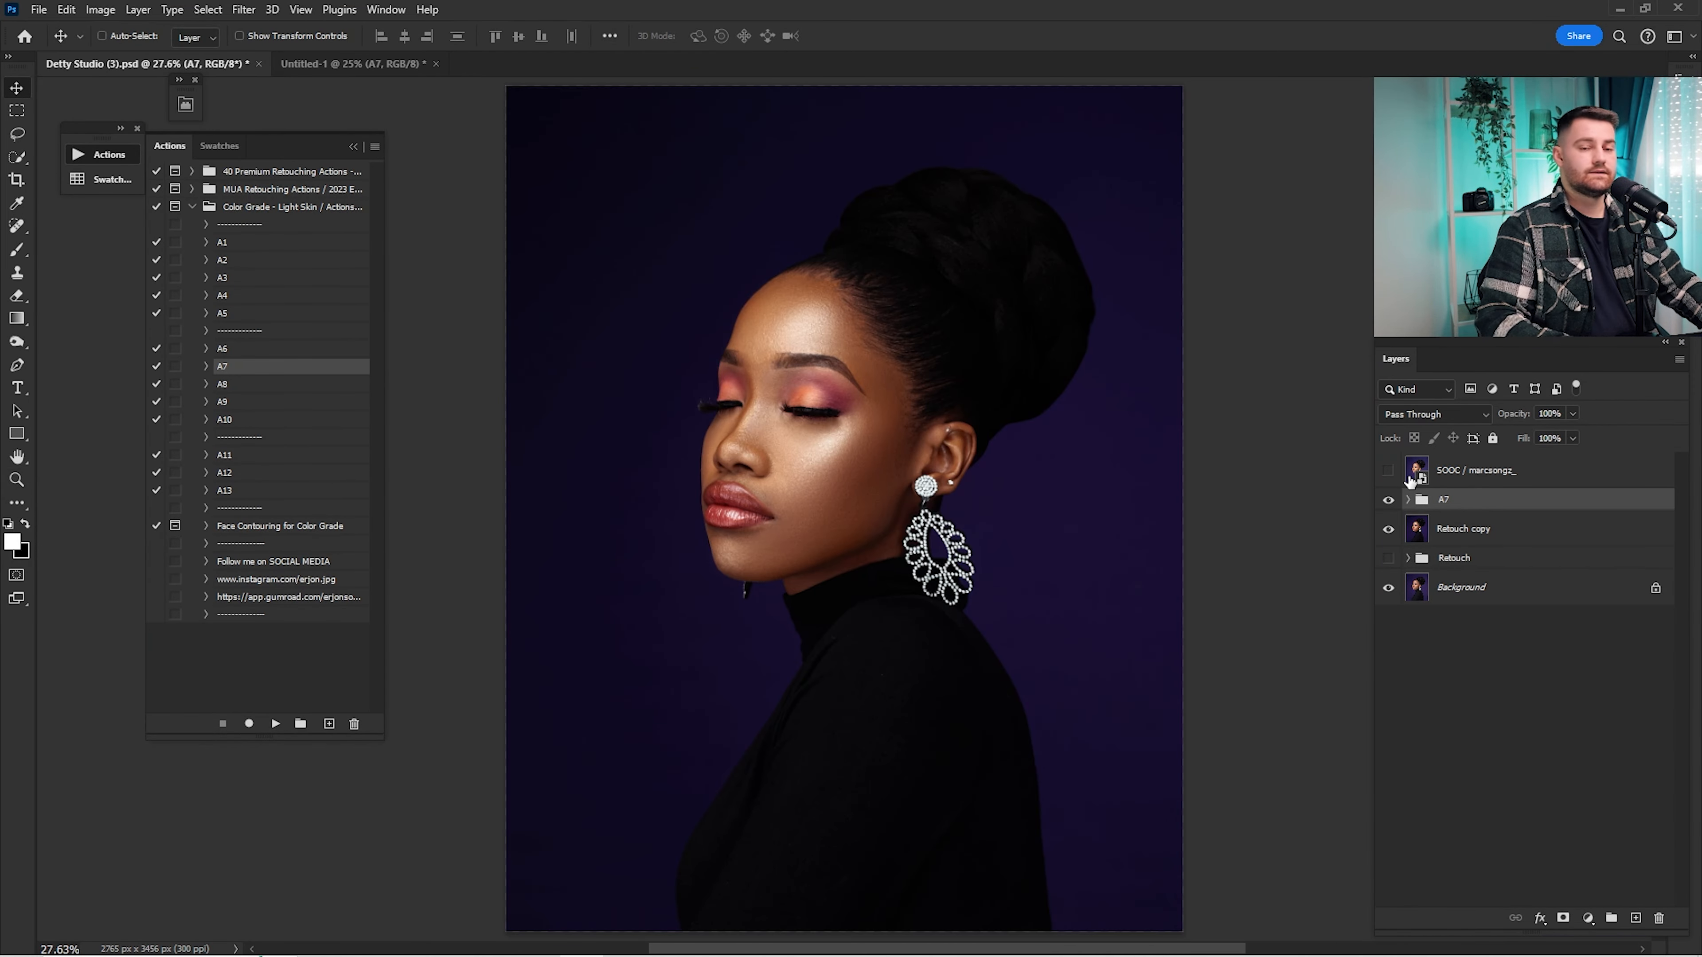